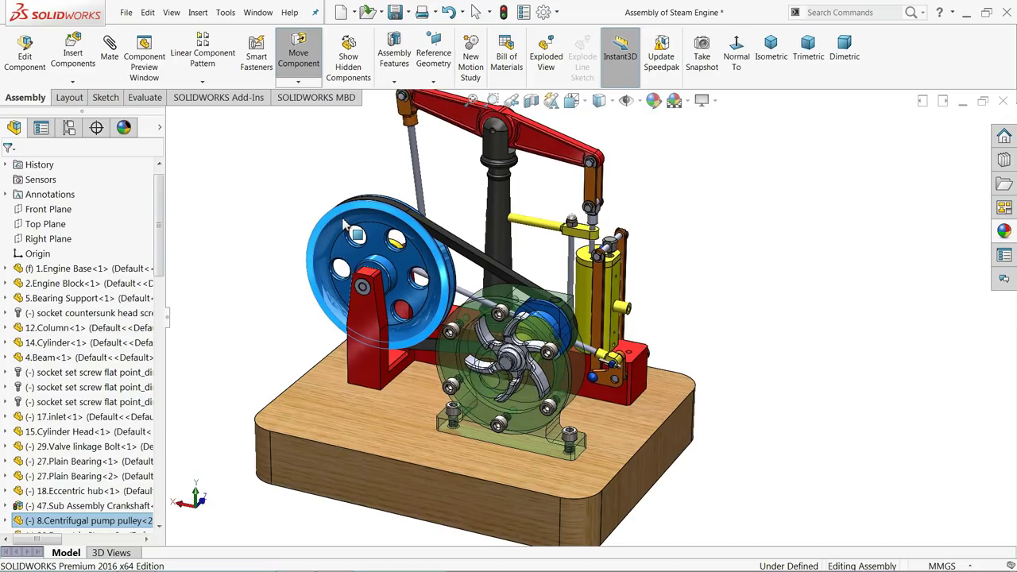
Rotate the large blue pulley back and forth to run the steam engine mechanism through its motion
drag(440, 260, 400, 349)
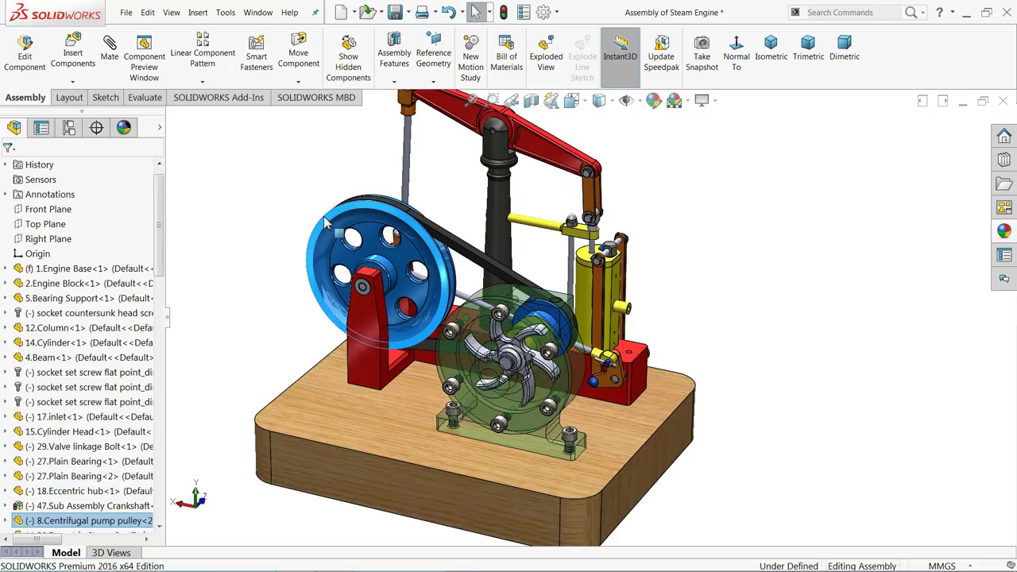
drag(299, 284, 298, 299)
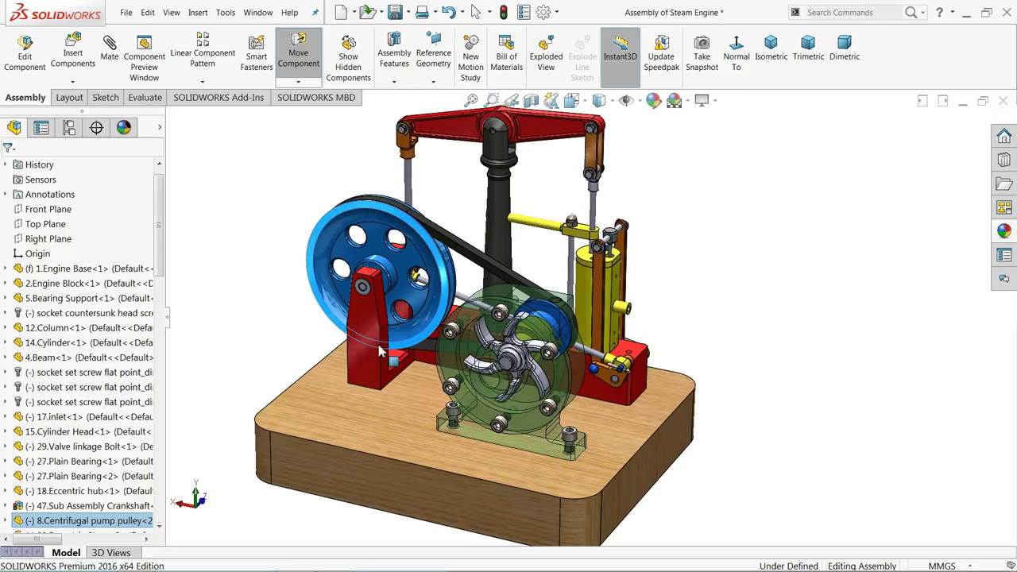
drag(440, 266, 291, 266)
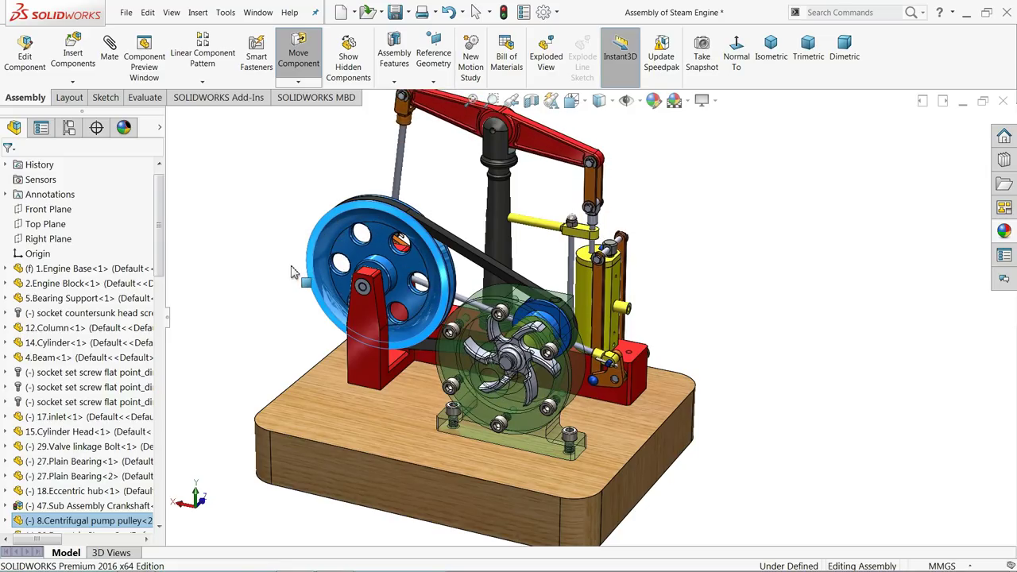
click(233, 247)
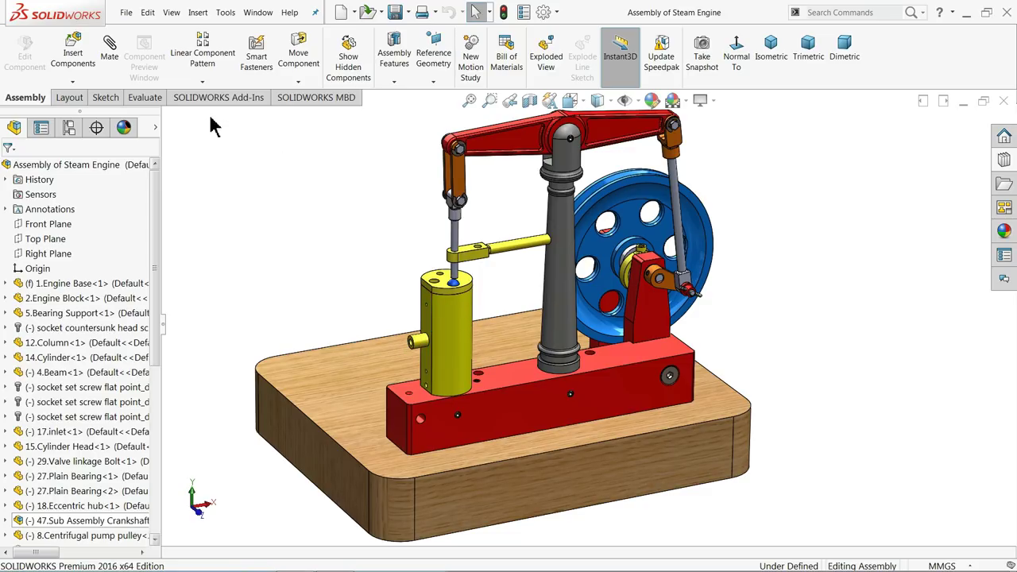
Insert the 25.Piston support Rod part from the Steam Engine Assembly folder and place it between the cylinder and the column
click(72, 52)
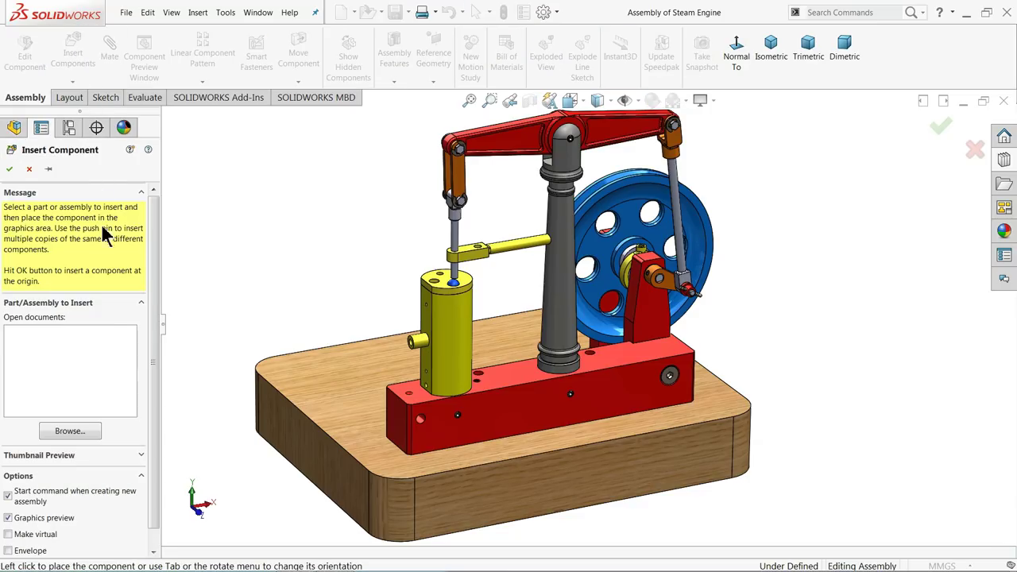
click(83, 430)
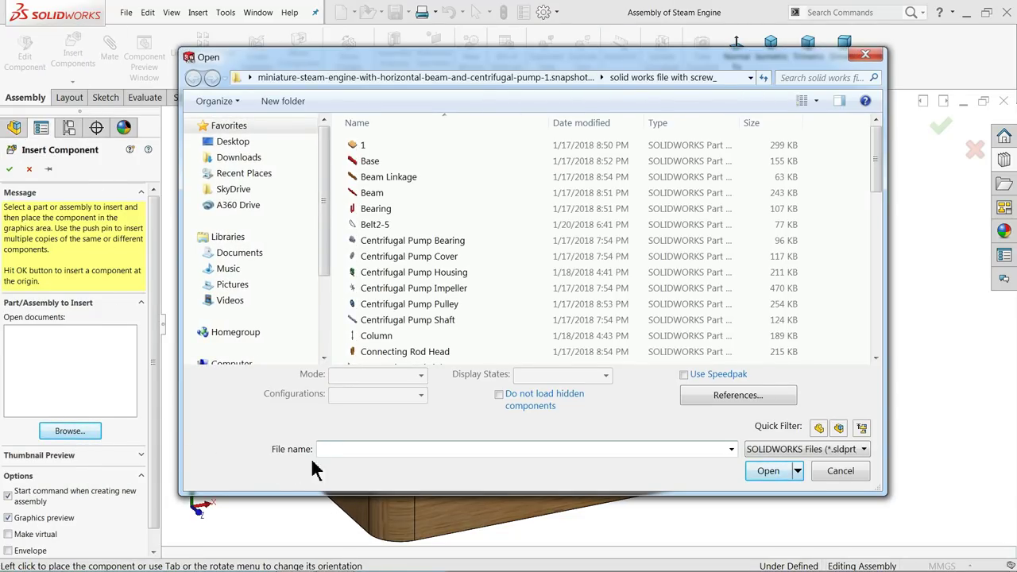
click(251, 147)
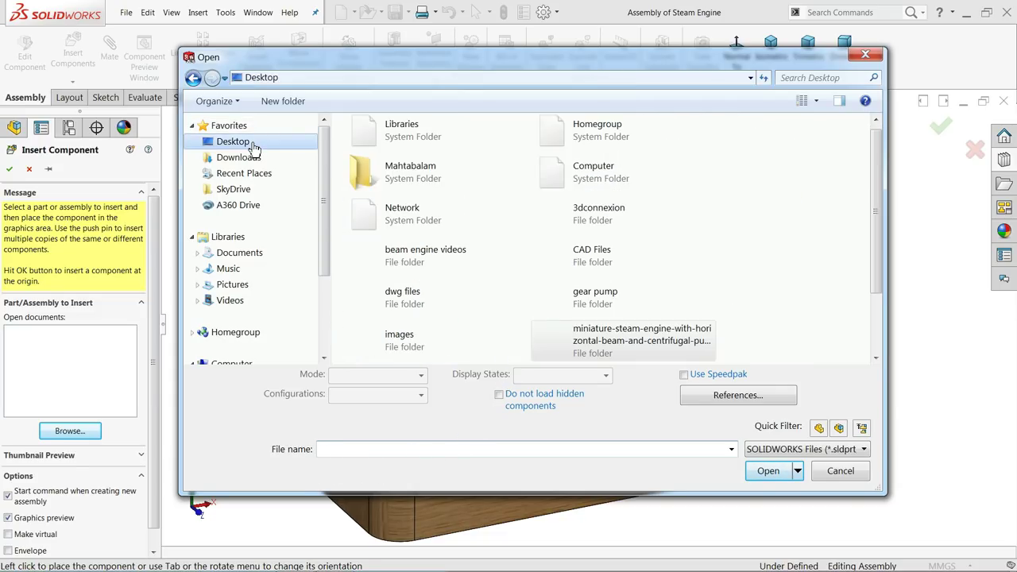
double_click(433, 340)
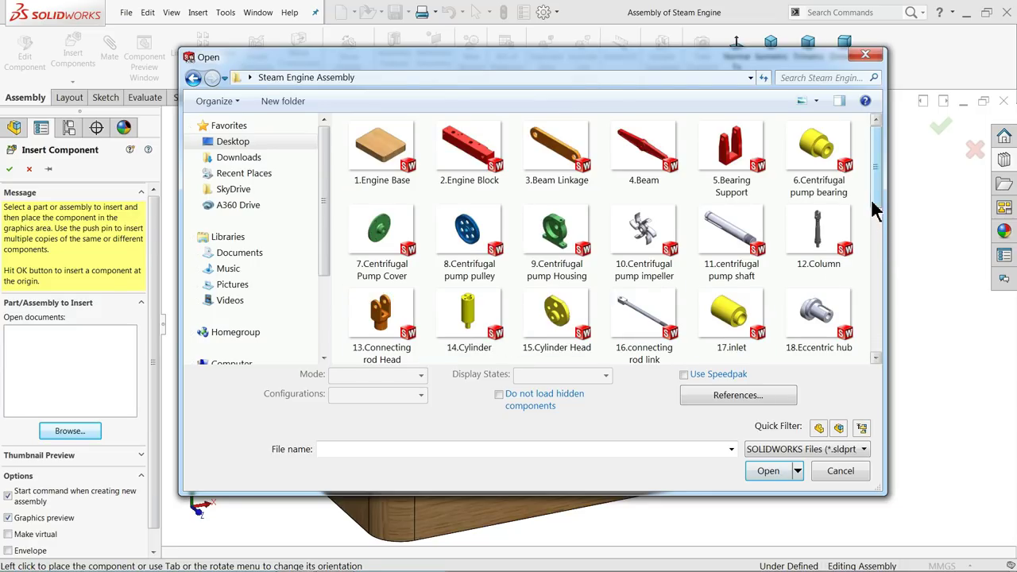
drag(882, 203, 883, 273)
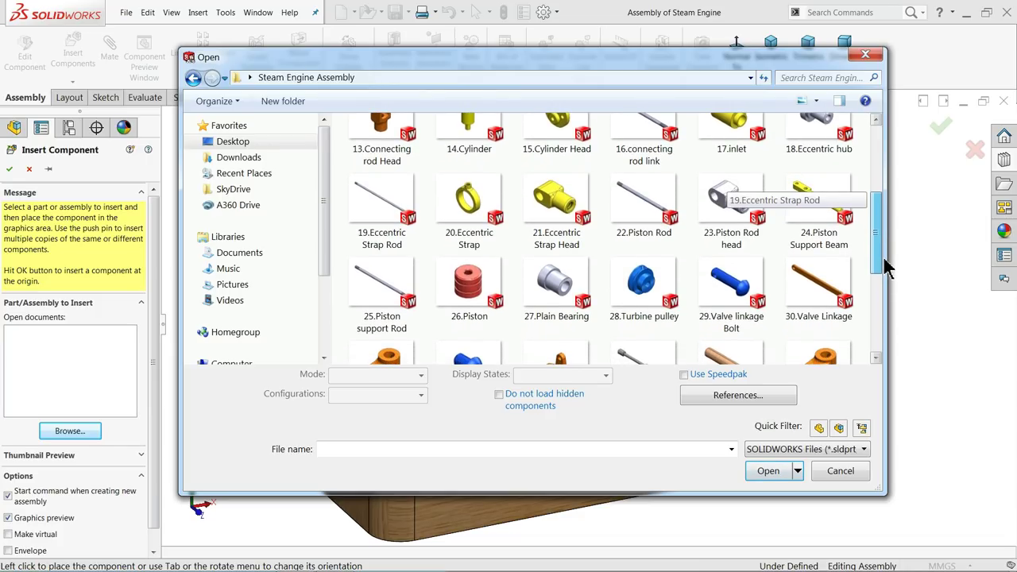
click(399, 296)
click(767, 469)
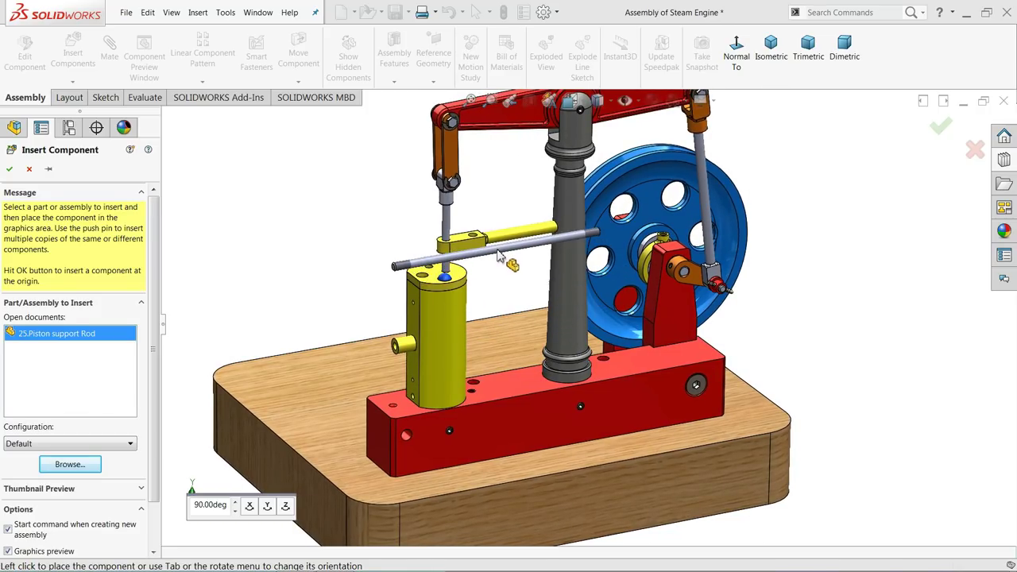
click(501, 258)
Add a concentric mate between the piston support rod's cylindrical face and the free hole in the piston support beam
scroll(445, 279, down, 4)
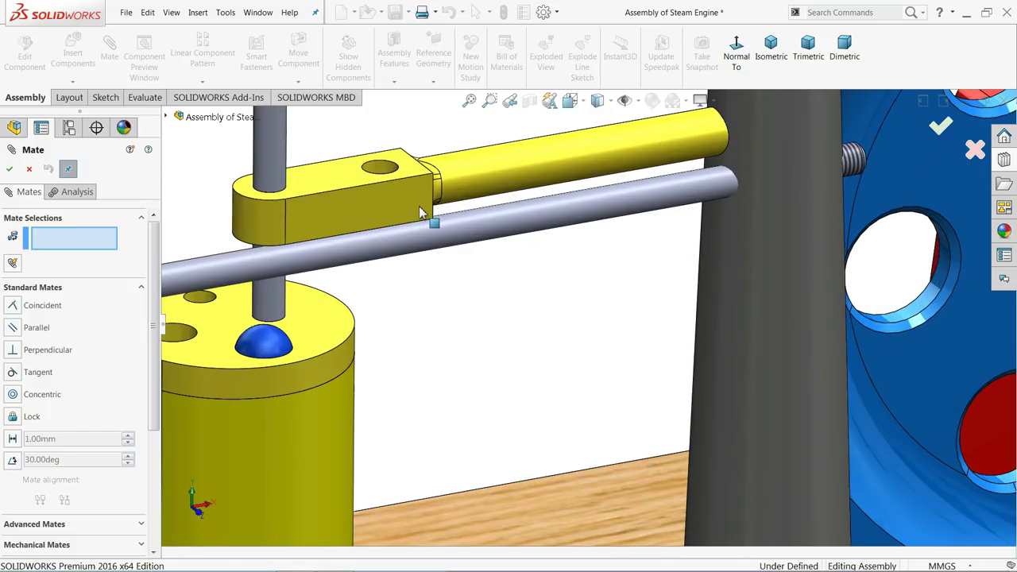
scroll(406, 238, down, 5)
click(389, 177)
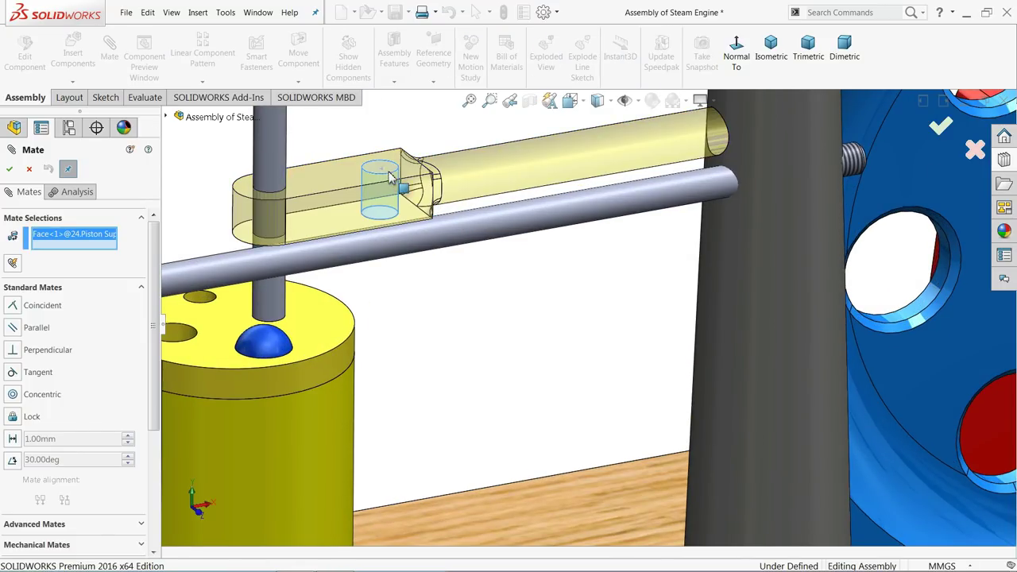
click(449, 232)
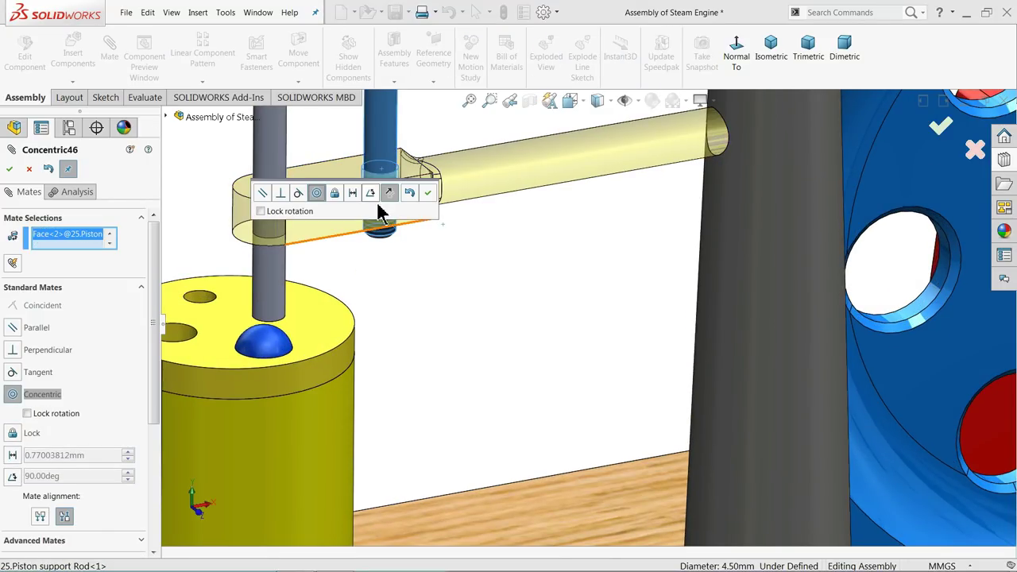
click(428, 193)
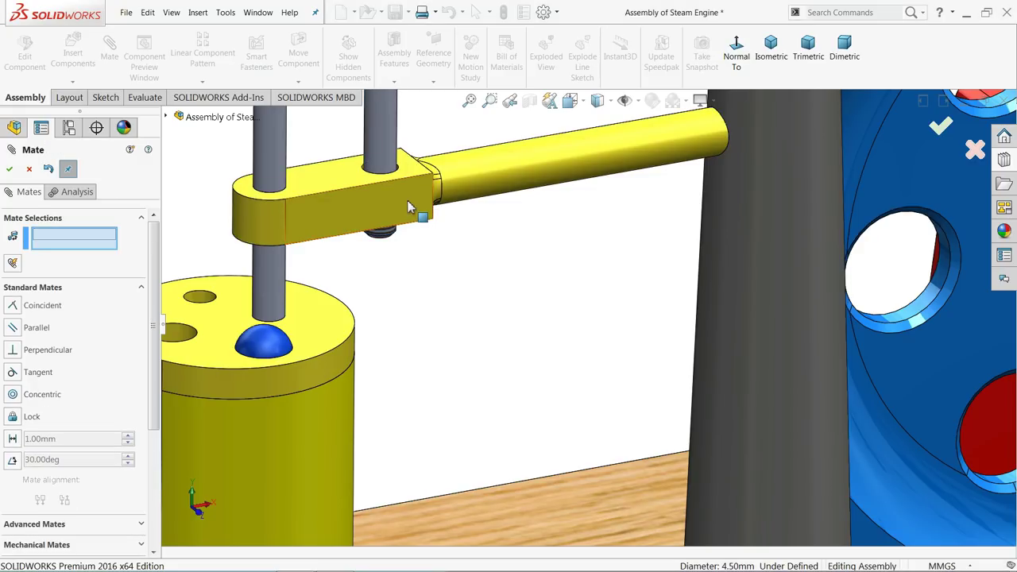
Mate the piston support rod's lower end face coincident with the bottom circular edge of the small engine block hole beside the cylinder
scroll(422, 187, up, 5)
drag(458, 156, 488, 513)
scroll(489, 469, up, 6)
scroll(493, 397, down, 6)
middle_drag(647, 354, 628, 389)
key(f)
scroll(545, 395, down, 3)
middle_drag(539, 399, 547, 457)
scroll(547, 456, up, 5)
scroll(545, 443, down, 7)
middle_drag(583, 426, 596, 504)
scroll(574, 410, down, 2)
scroll(596, 442, down, 3)
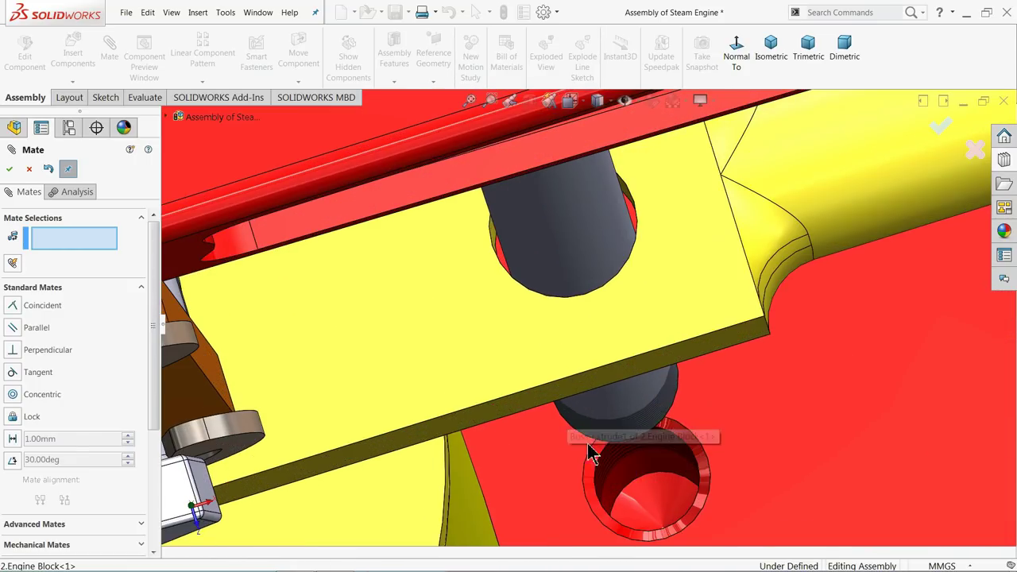
click(647, 482)
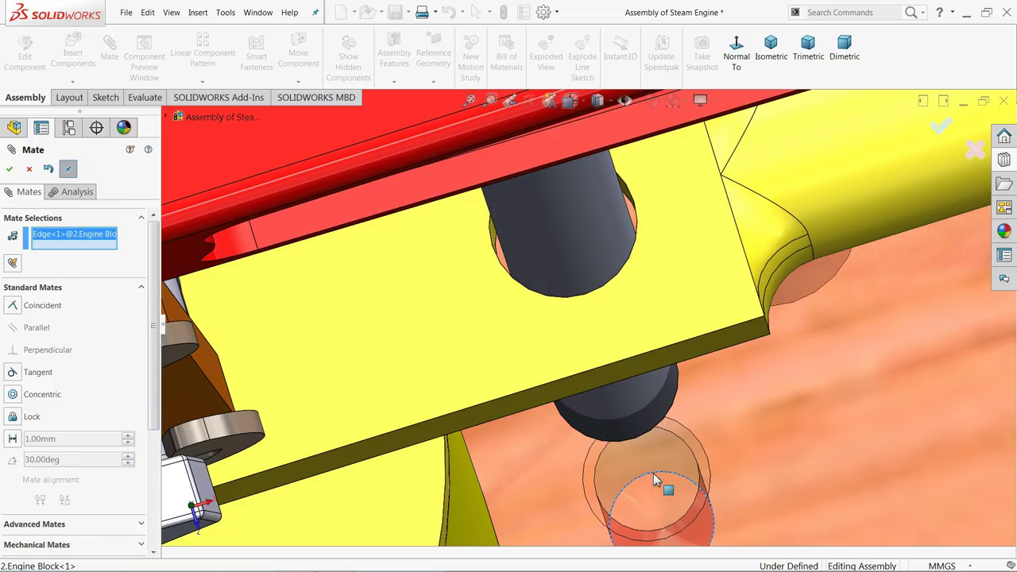
scroll(614, 416, up, 8)
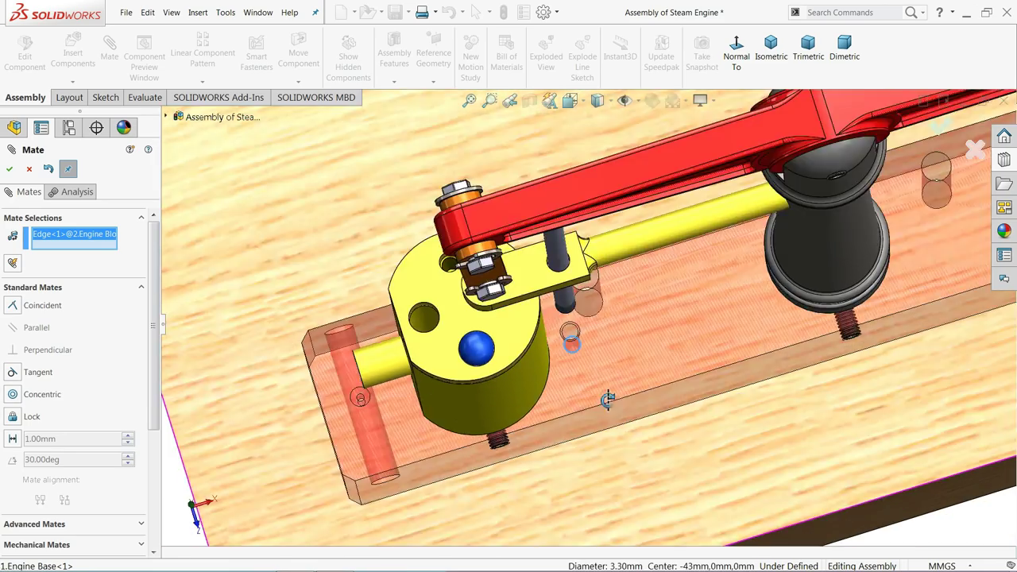
middle_drag(608, 400, 566, 157)
scroll(556, 195, down, 5)
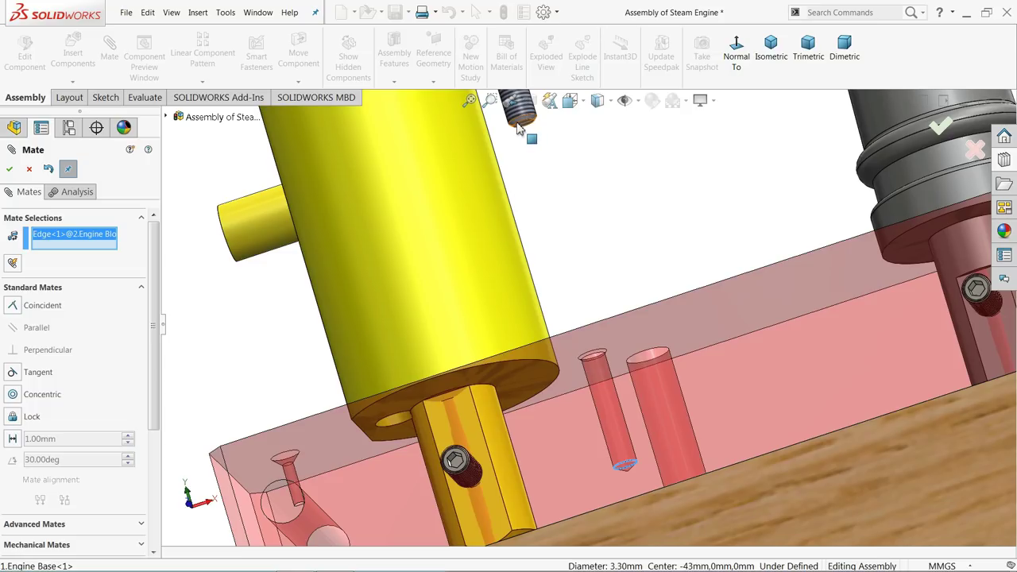
scroll(531, 165, down, 3)
scroll(542, 158, up, 4)
middle_drag(620, 273, 623, 284)
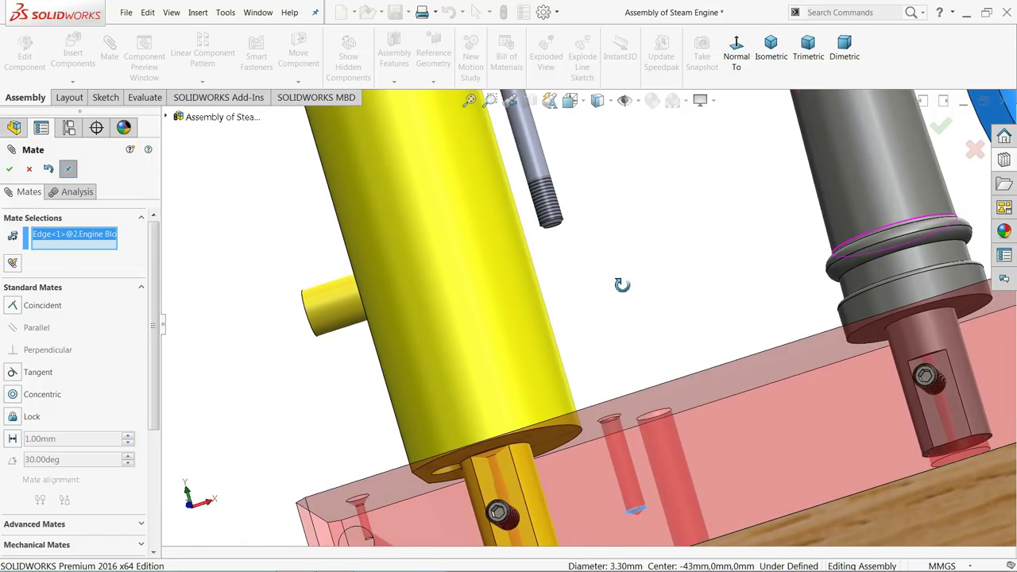
scroll(547, 243, down, 2)
scroll(557, 223, down, 4)
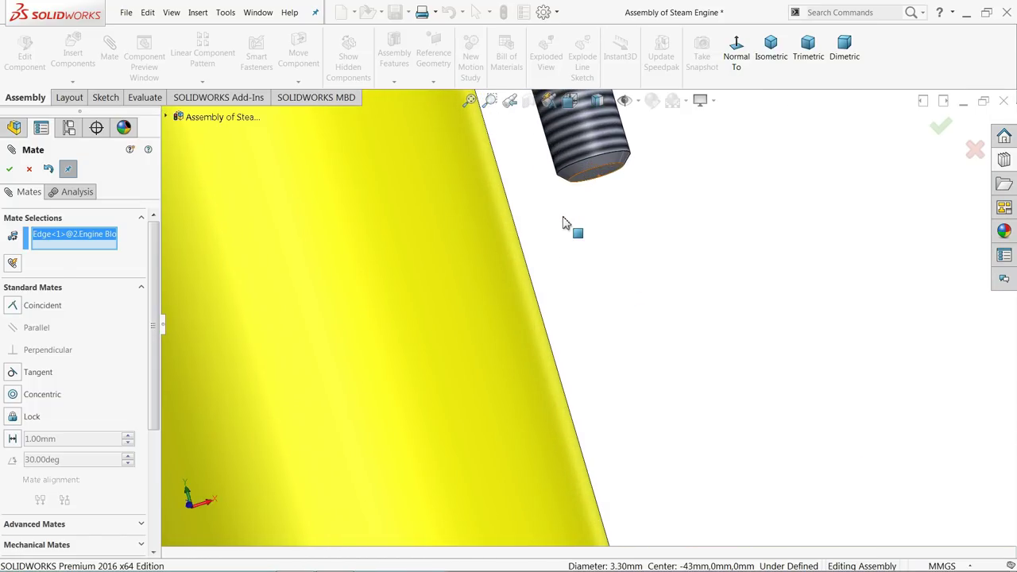
click(588, 177)
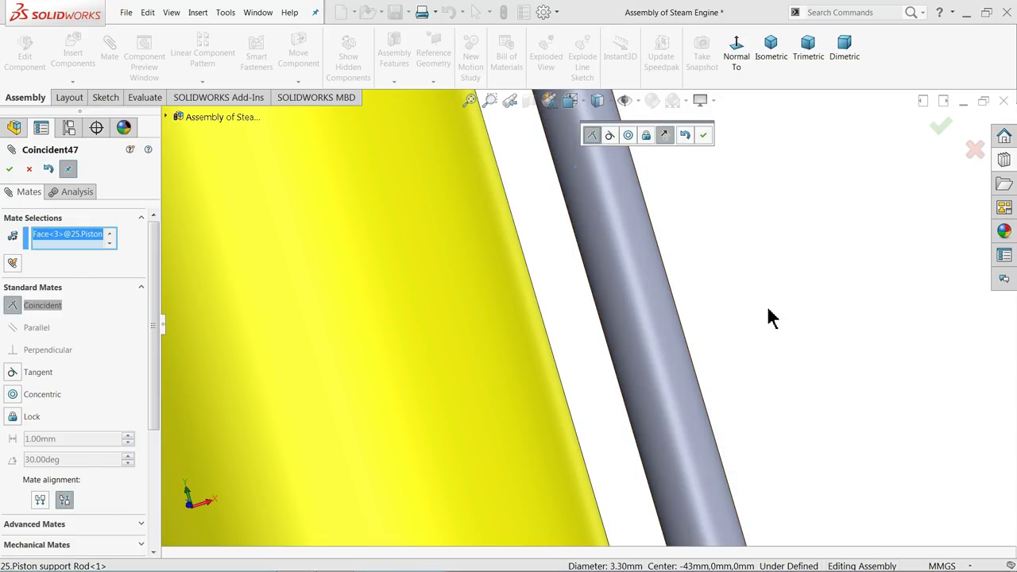
scroll(770, 318, up, 5)
scroll(635, 477, down, 4)
scroll(670, 477, up, 3)
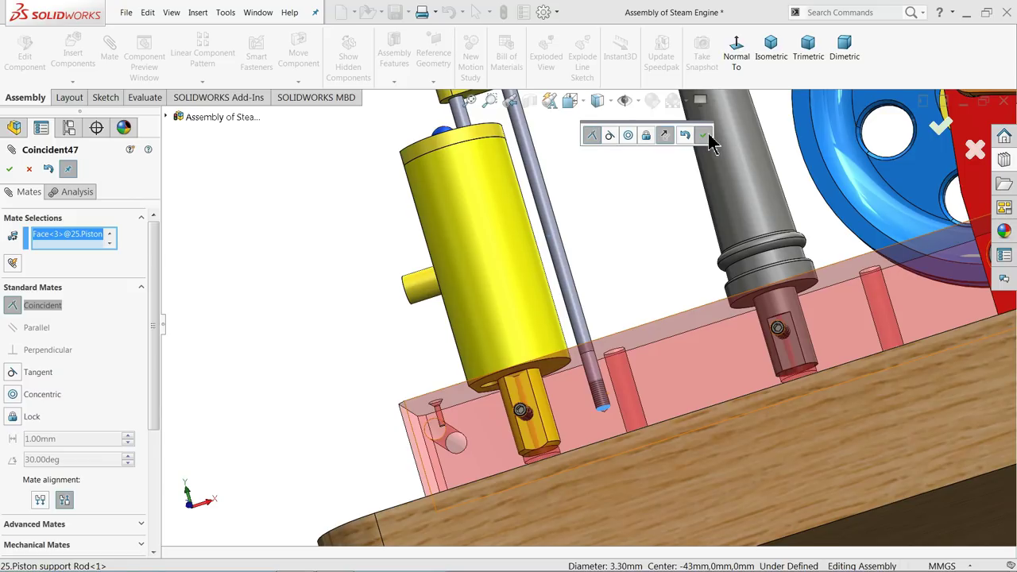
click(706, 135)
scroll(596, 253, up, 3)
middle_drag(597, 253, 596, 345)
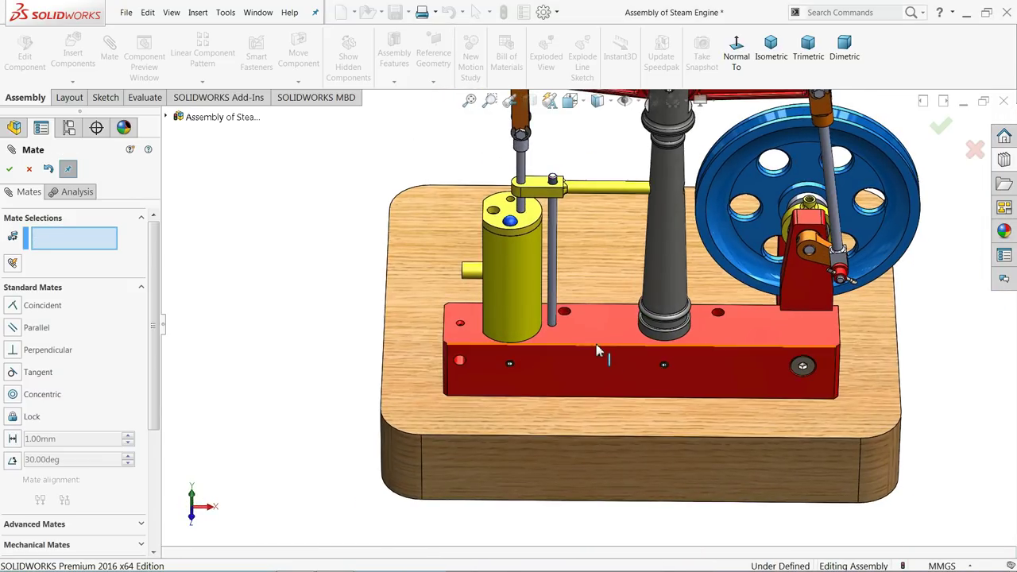
scroll(586, 212, down, 5)
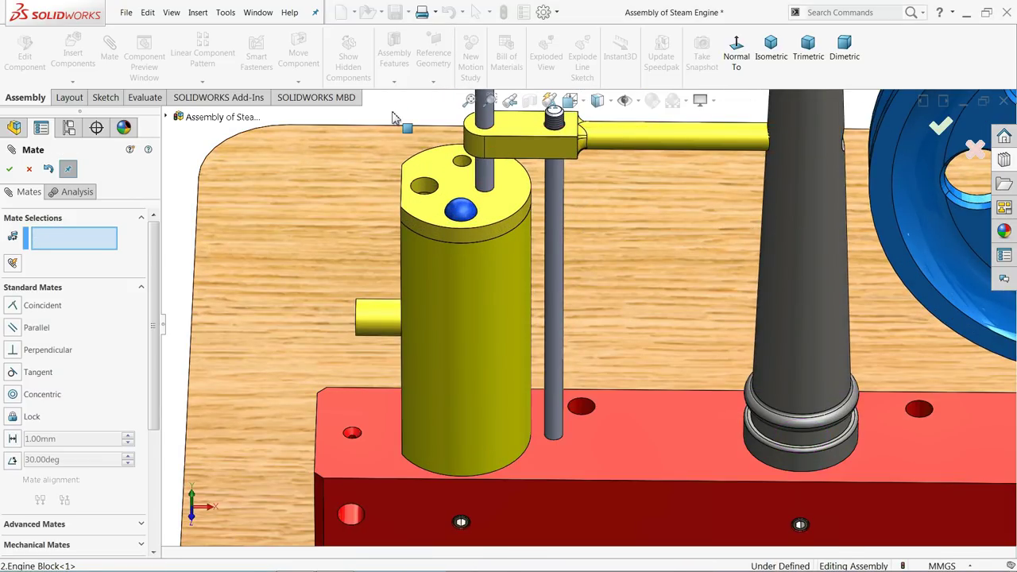
click(28, 170)
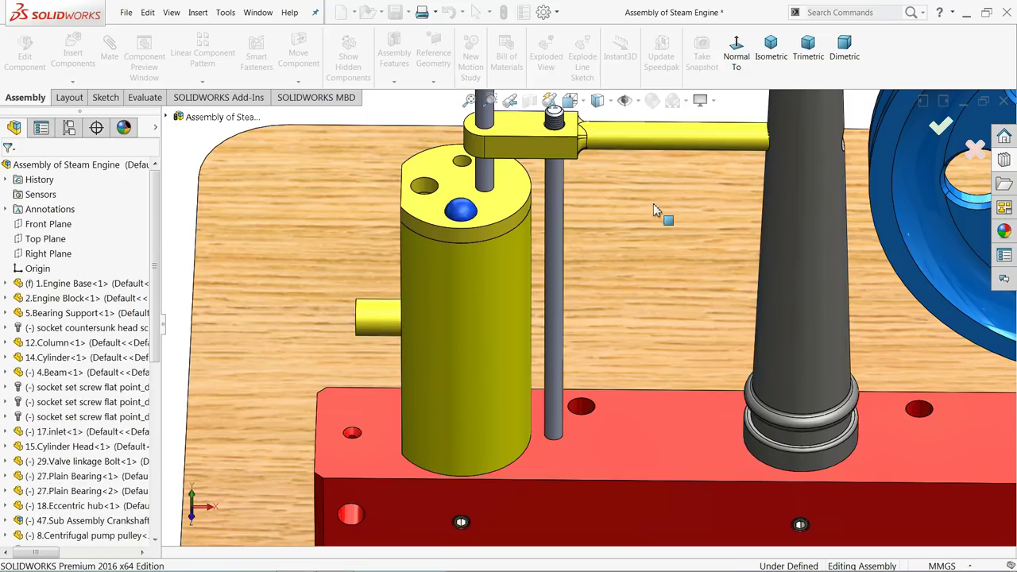
Place a Domed Cap Nut - DIN 1587 from the Toolbox on the threaded upper end of the piston support rod
scroll(617, 197, down, 4)
scroll(590, 186, down, 2)
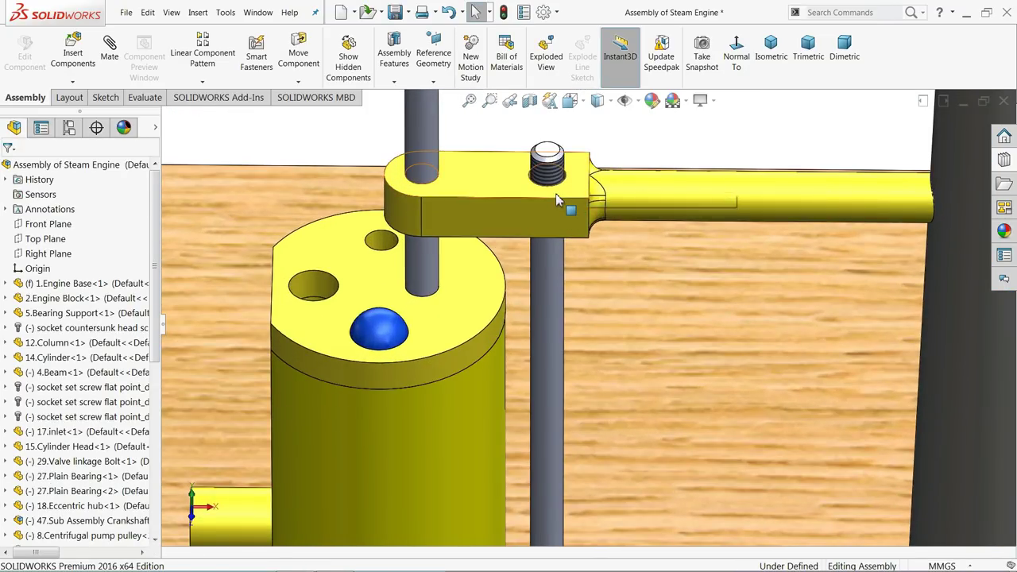
scroll(593, 194, up, 5)
middle_drag(584, 210, 606, 213)
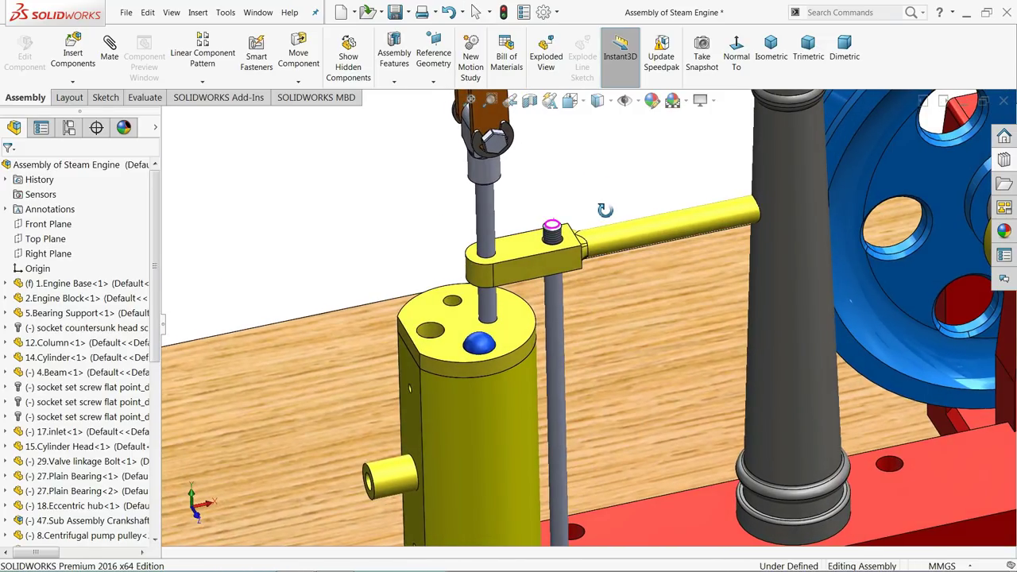
click(1004, 160)
click(848, 156)
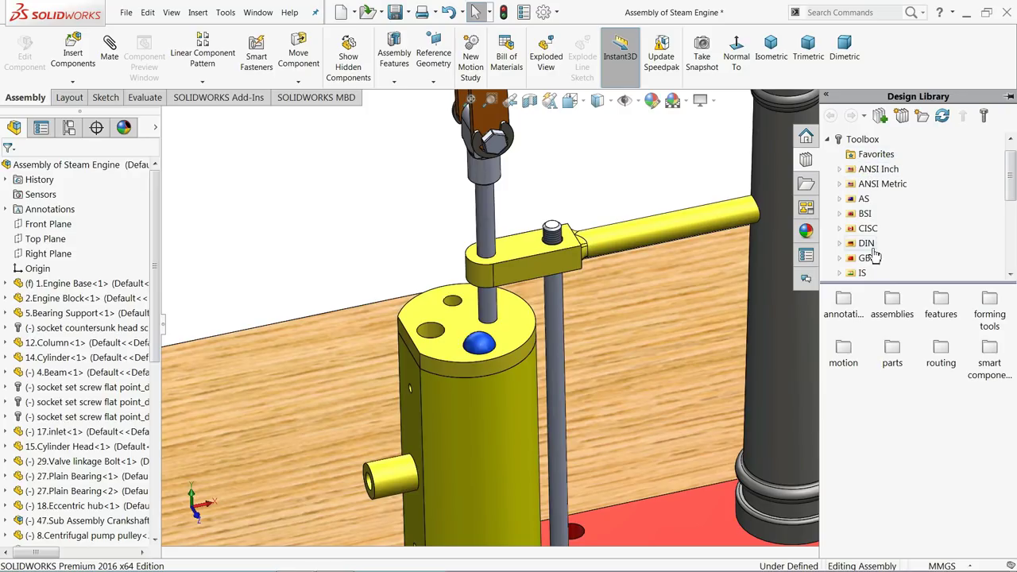
click(861, 245)
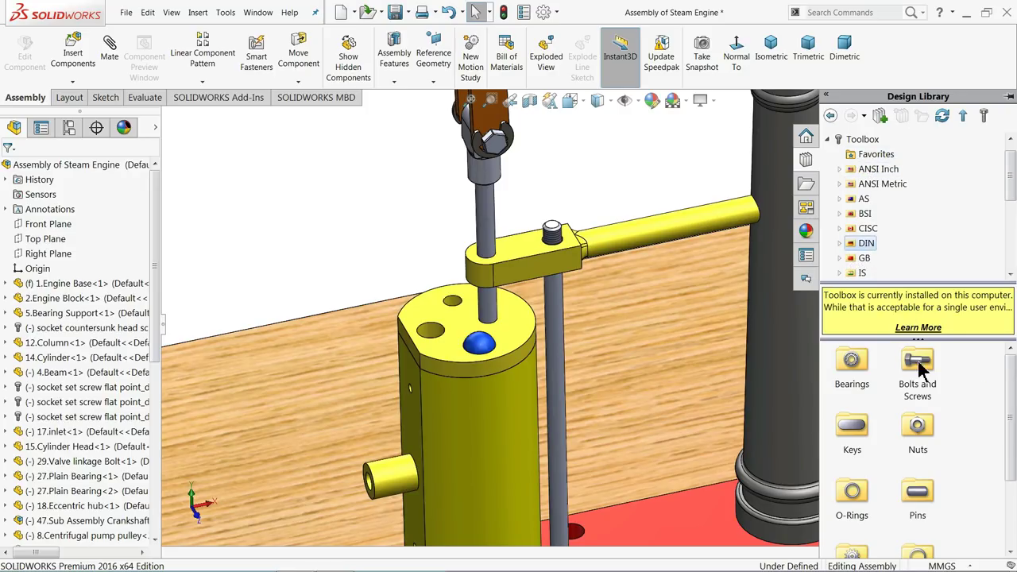
scroll(1002, 389, down, 3)
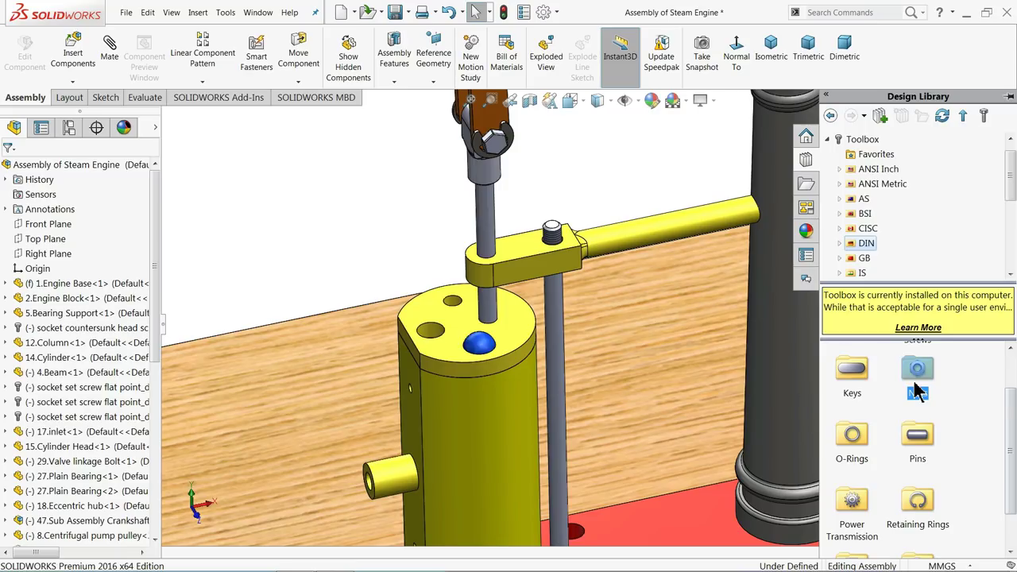
double_click(919, 382)
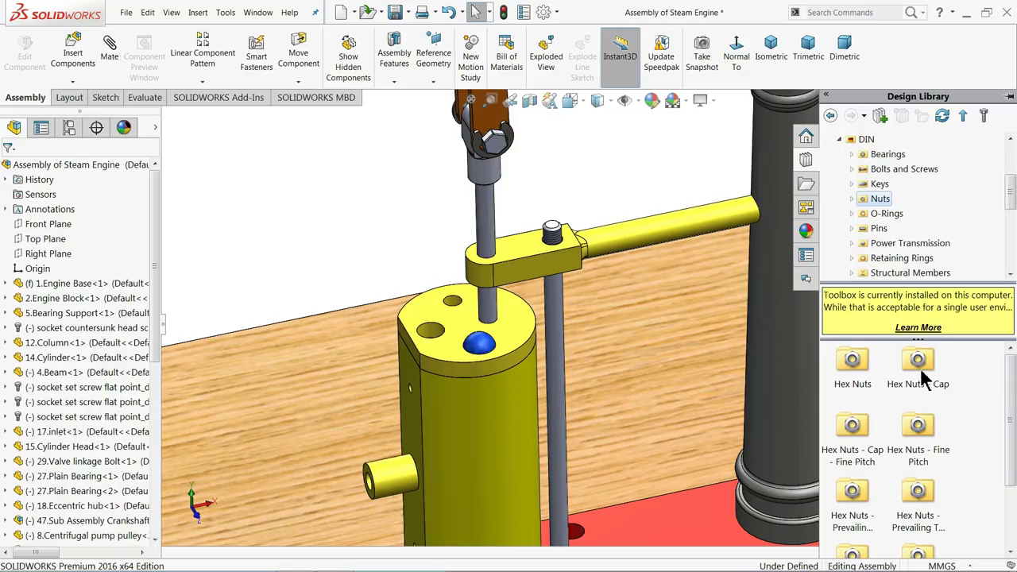
double_click(918, 369)
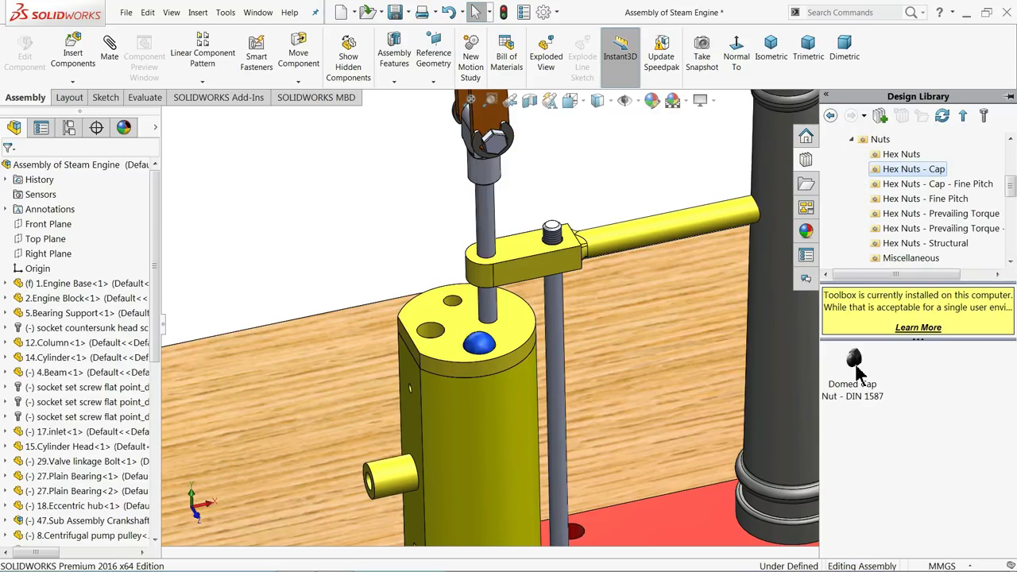
mouse_move(860, 371)
drag(860, 369, 578, 204)
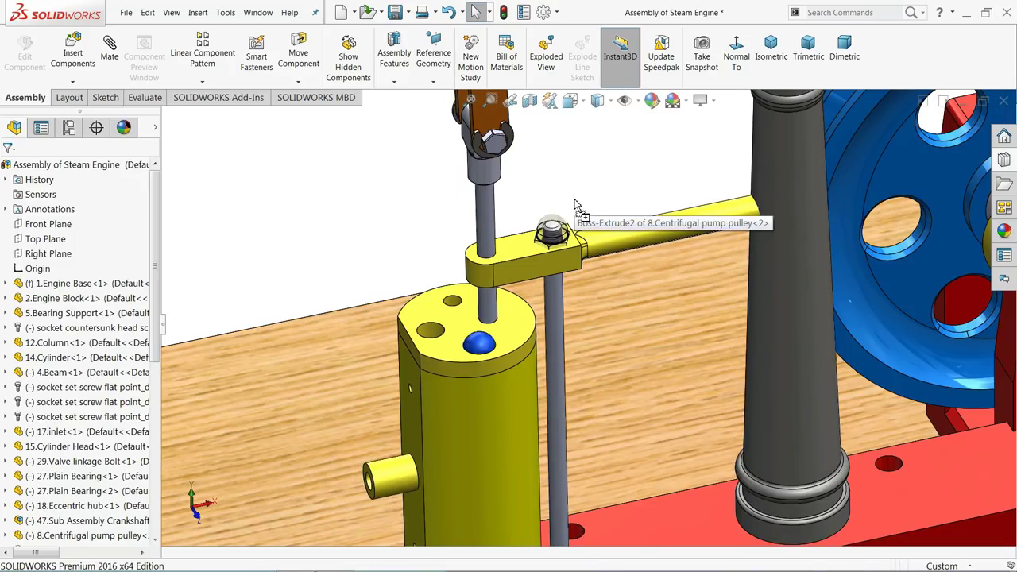
drag(576, 204, 577, 198)
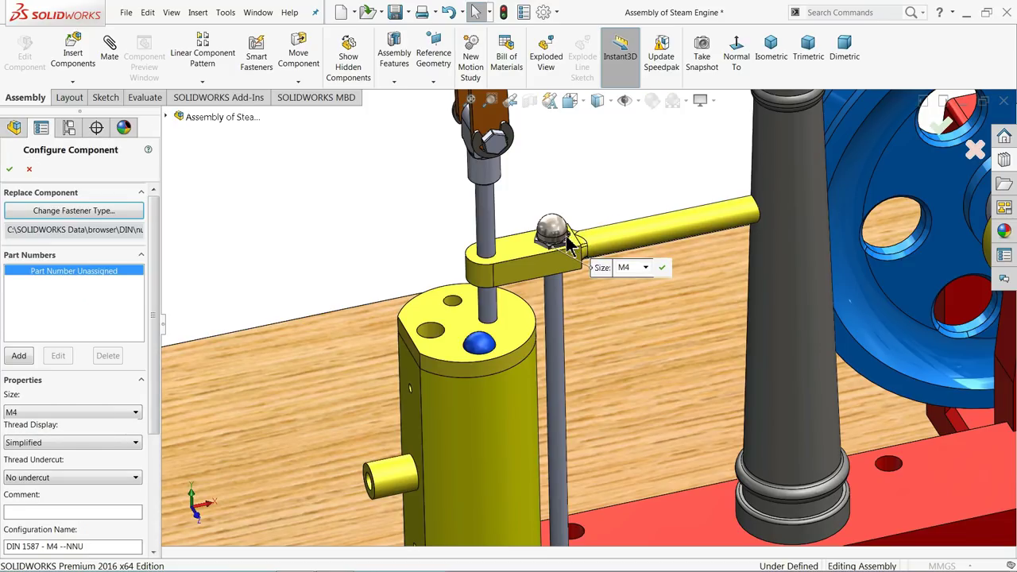
Set the domed cap nut's thread display to Schematic, accept the M4 configuration and finish placing nuts
click(35, 448)
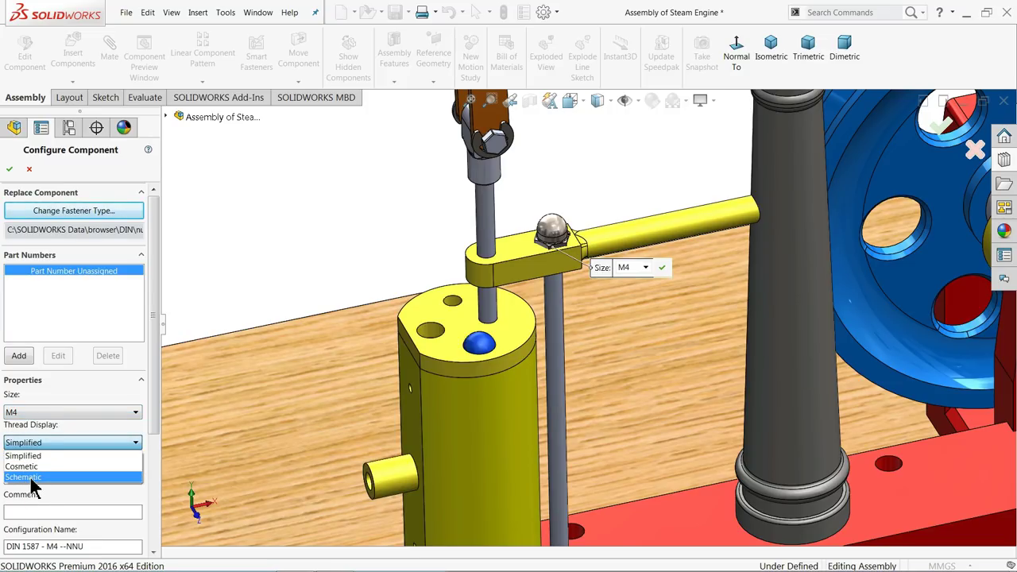
click(30, 478)
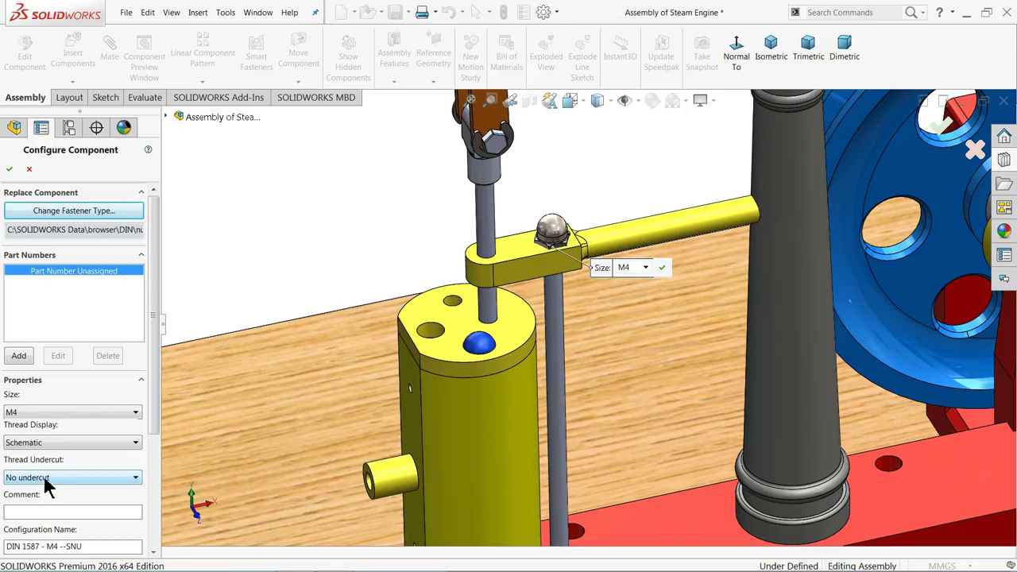
click(10, 173)
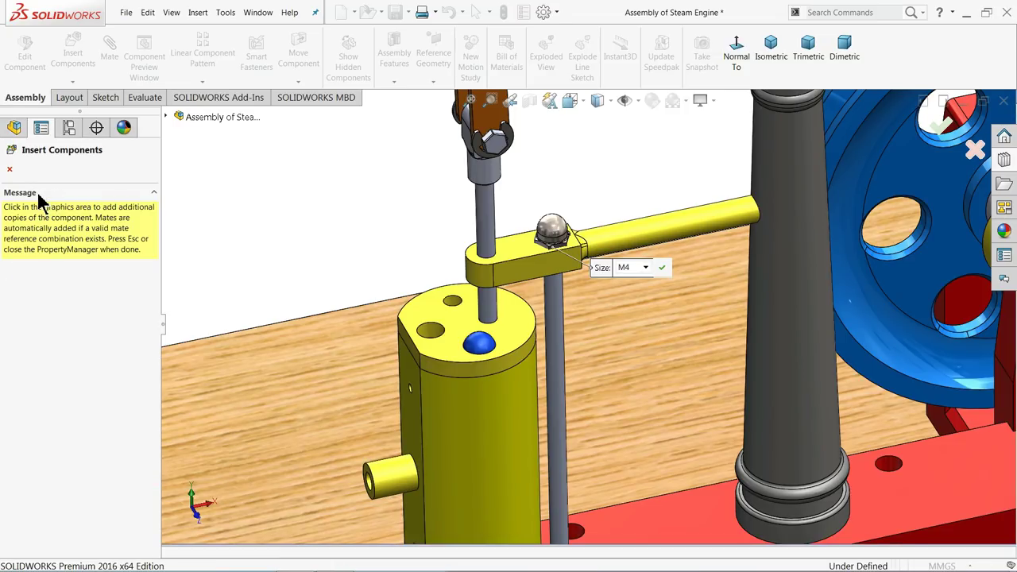
click(9, 171)
Move the domed cap nut up off the piston support beam to expose the support rod's threaded end
scroll(579, 232, down, 5)
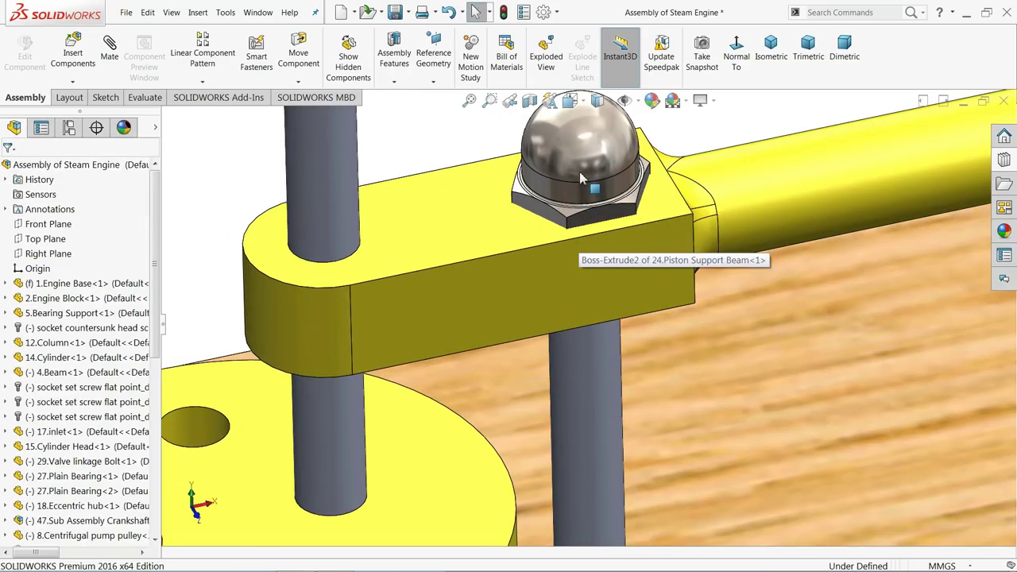
drag(581, 179, 586, 41)
scroll(582, 97, up, 4)
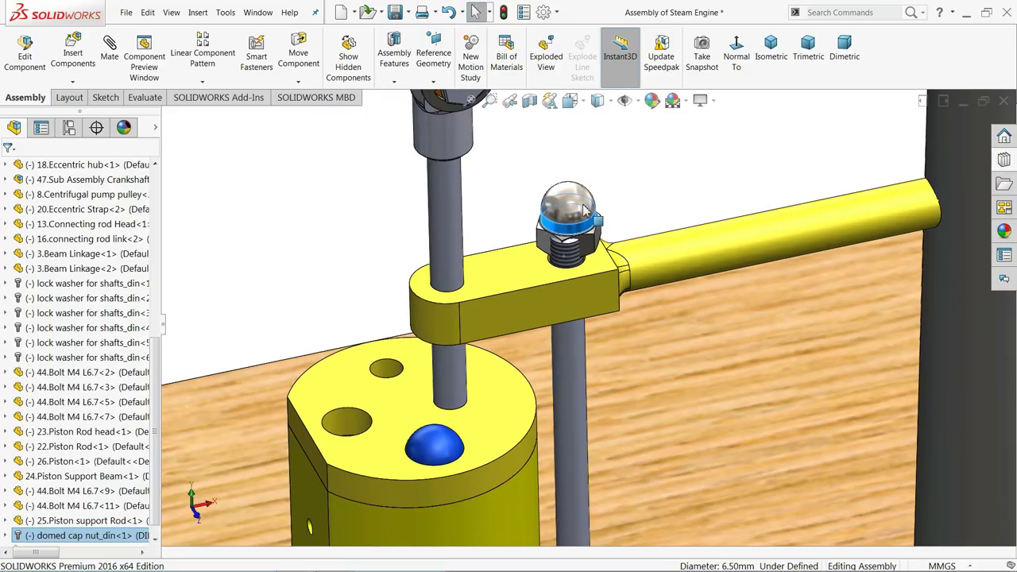
scroll(582, 152, down, 4)
drag(625, 216, 600, 151)
scroll(534, 191, up, 4)
click(495, 242)
scroll(494, 241, down, 3)
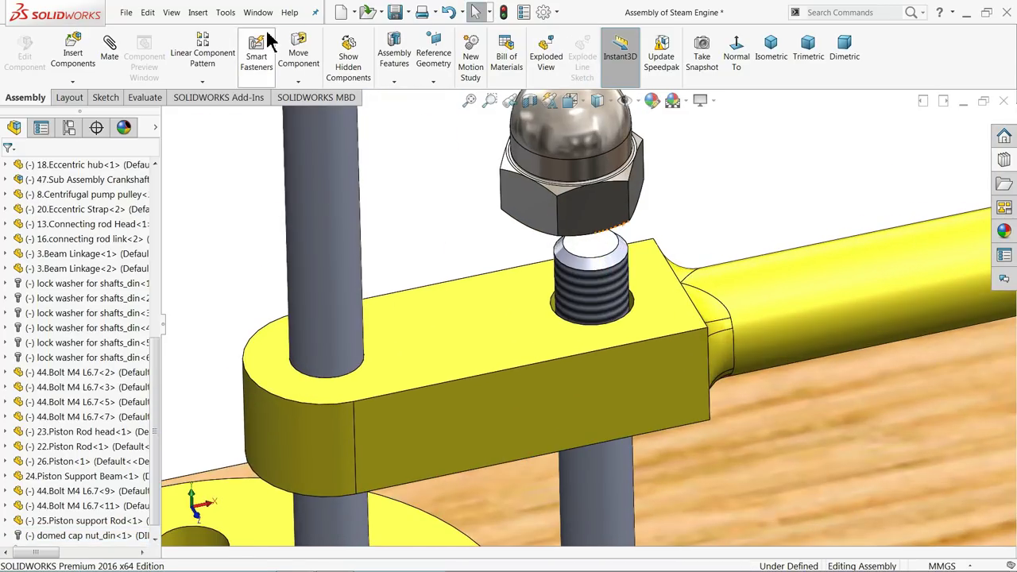
Add a concentric mate between the piston support rod's threaded cylindrical face and the domed cap nut's cylindrical face
click(110, 52)
click(601, 279)
click(578, 173)
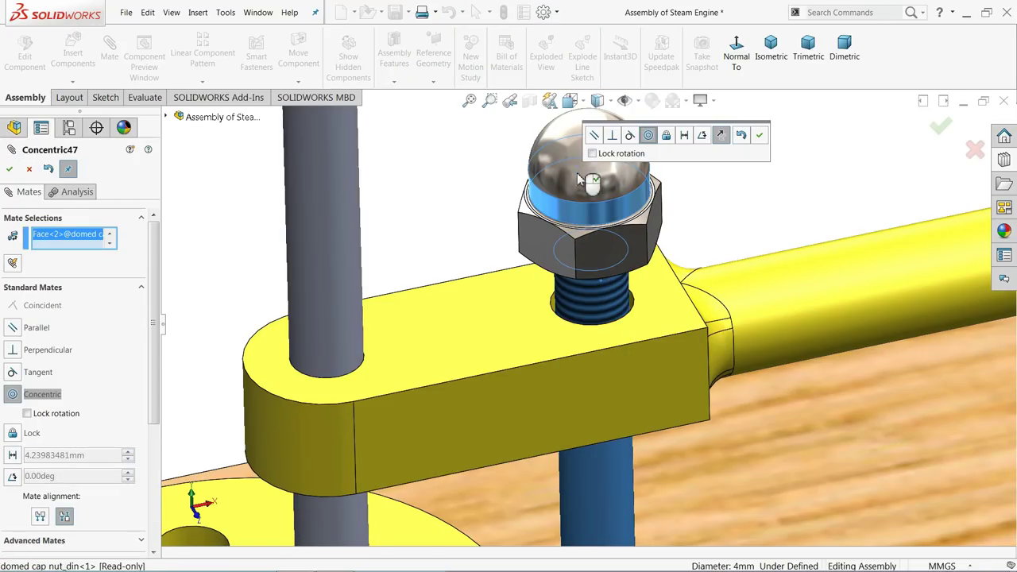
click(759, 137)
Mate the domed cap nut's underside coincident with the piston support beam's top face and finish mating
click(676, 303)
middle_drag(657, 291, 640, 239)
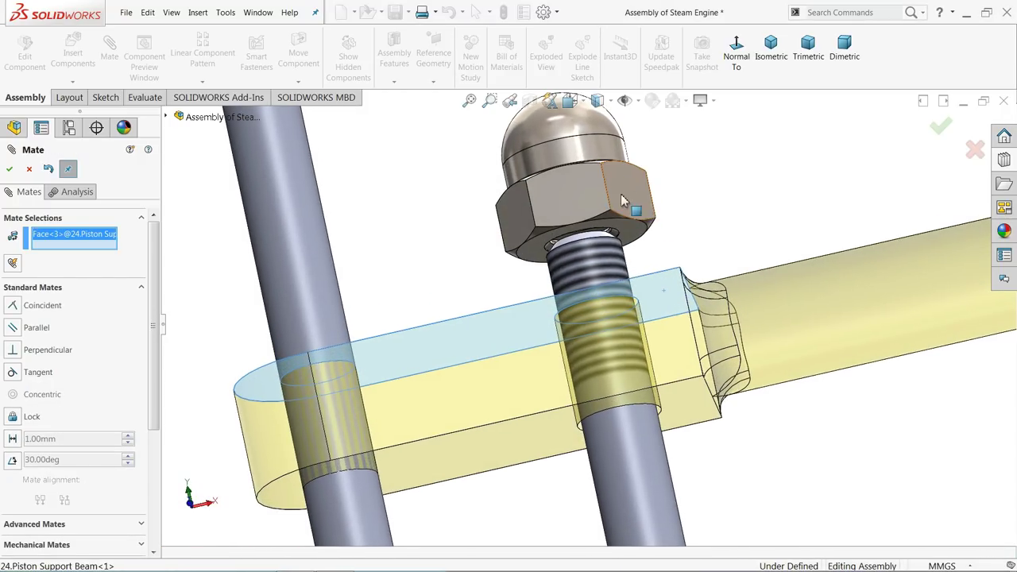
click(640, 238)
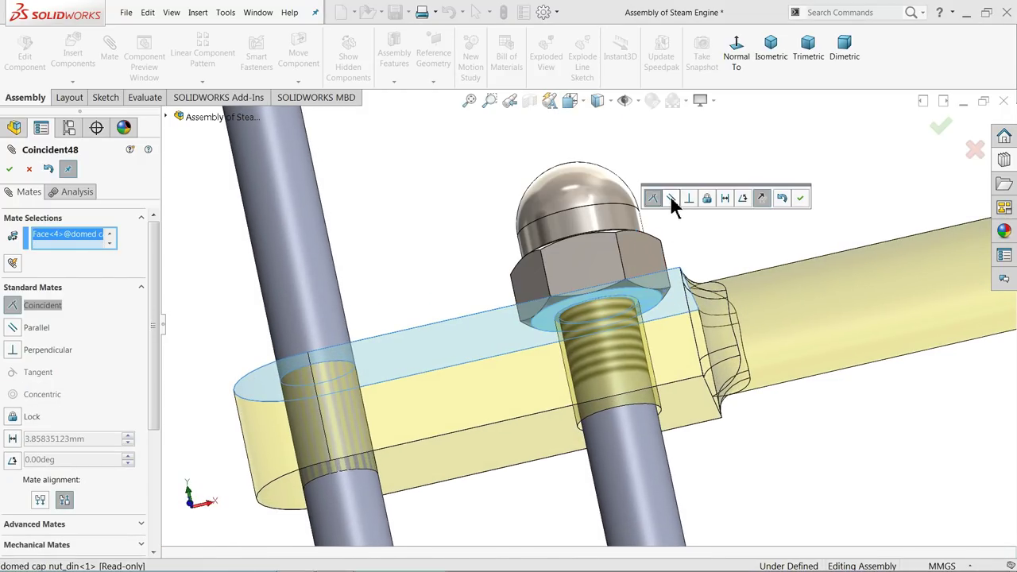
click(799, 200)
scroll(636, 231, up, 5)
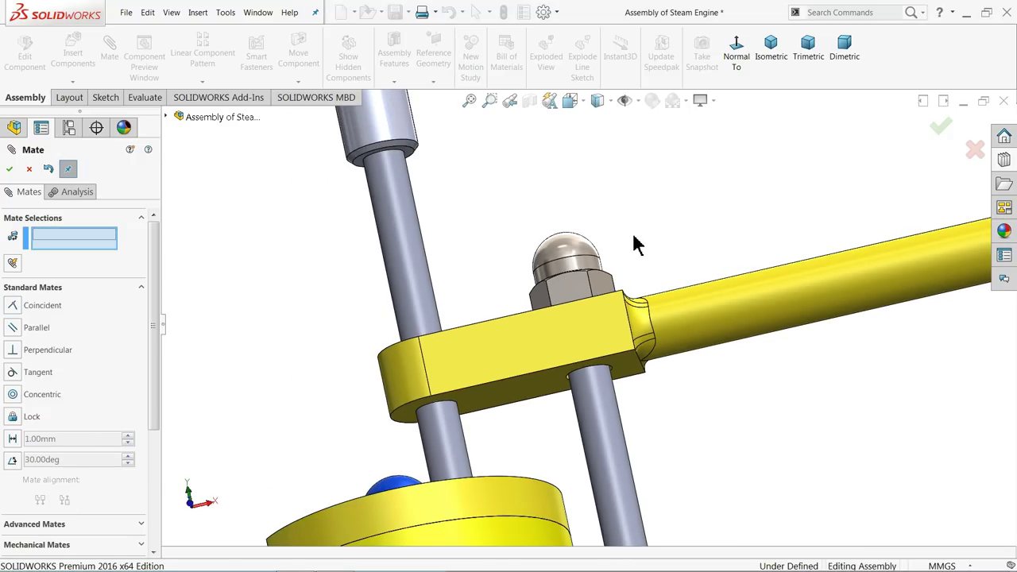
scroll(596, 262, up, 3)
middle_drag(581, 273, 632, 343)
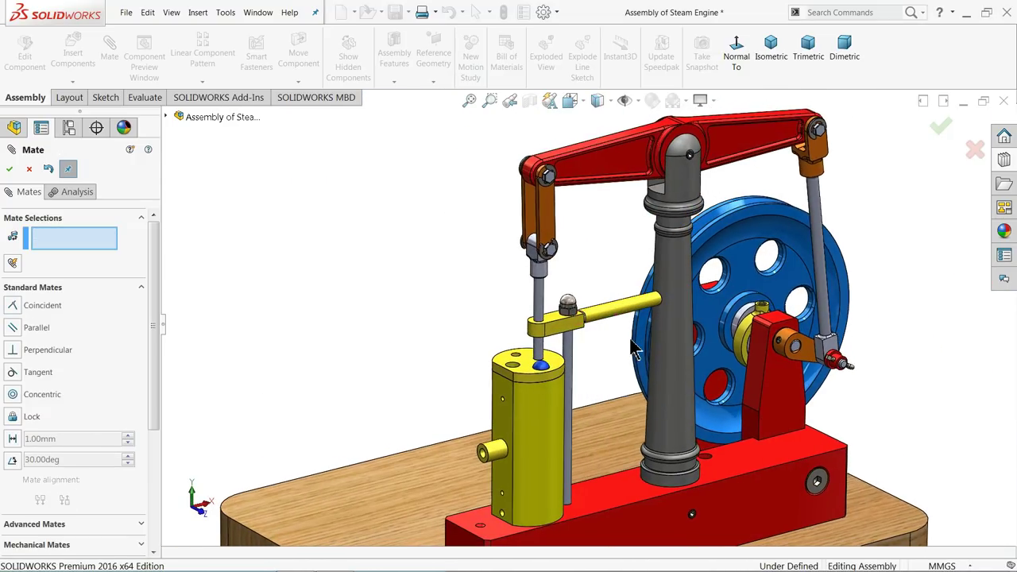
scroll(622, 343, up, 2)
scroll(549, 413, down, 3)
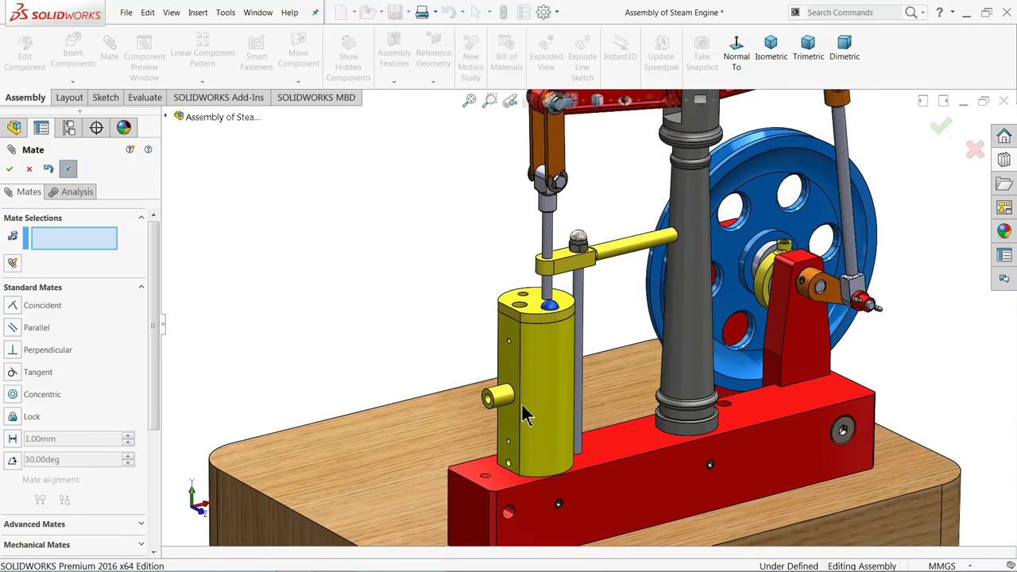
click(10, 170)
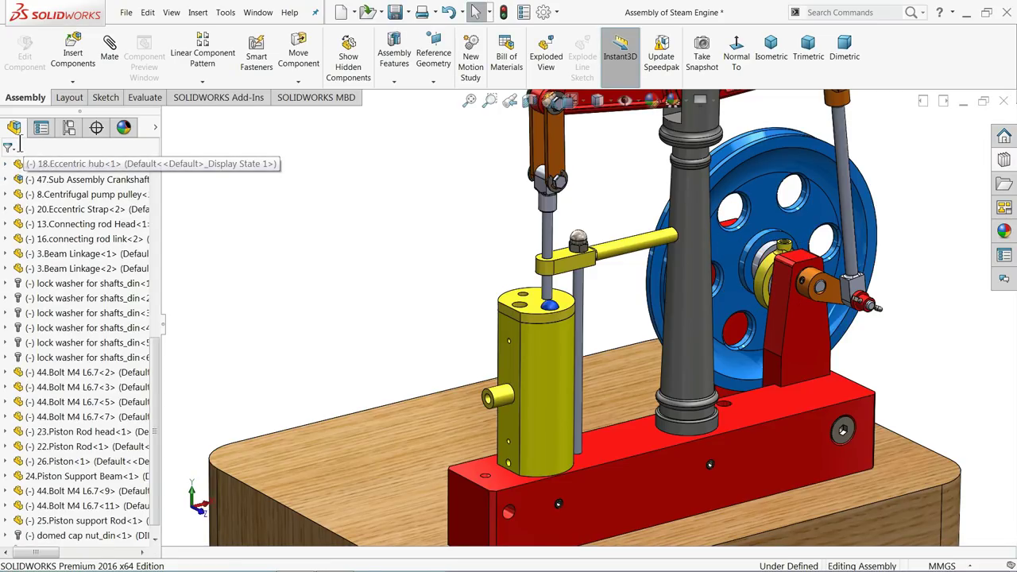
Insert the 31.Valve Linkage rocker part from the Steam Engine Assembly folder and place it beside the engine block near the cylinder
click(72, 55)
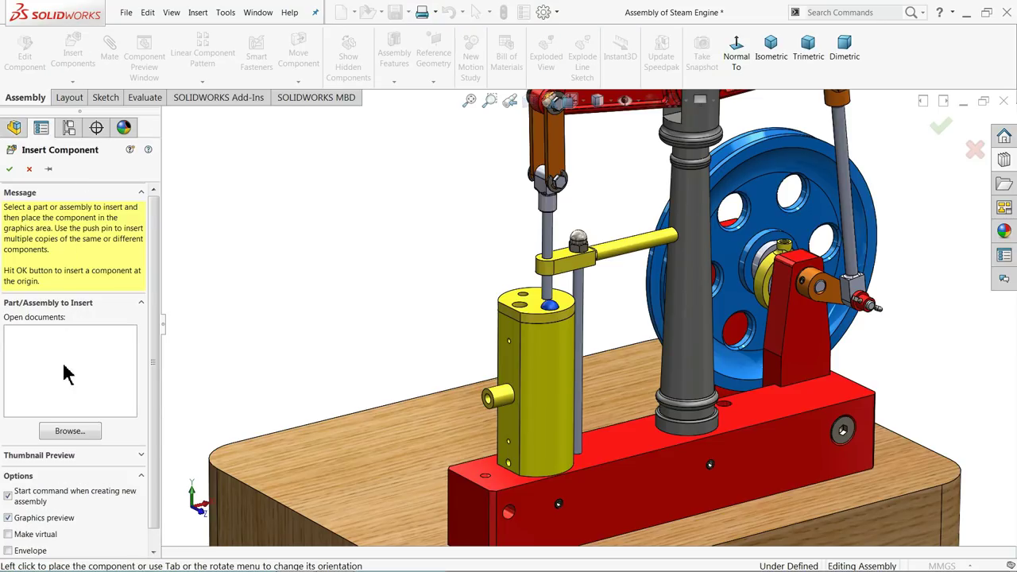
click(84, 436)
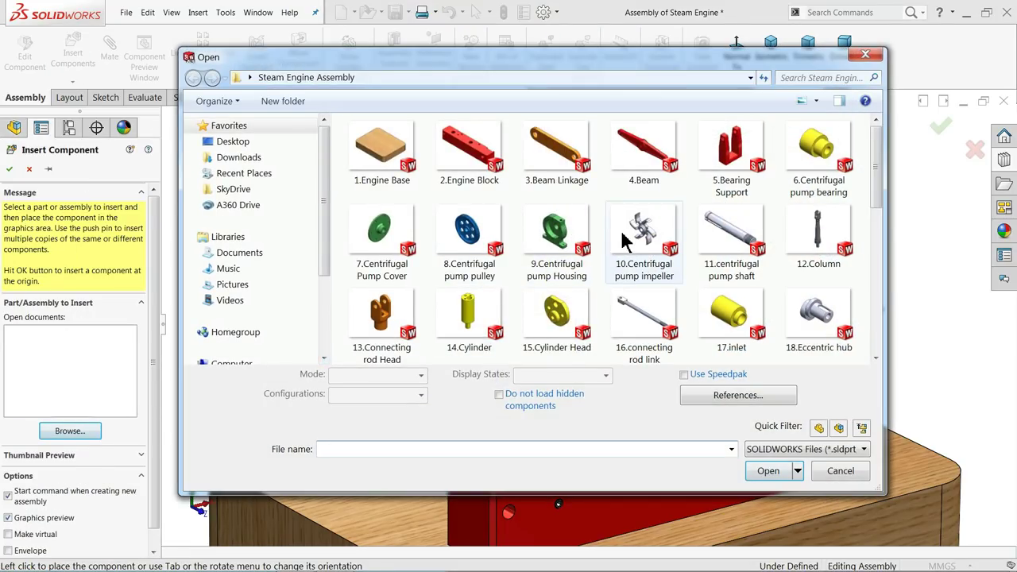
drag(875, 186, 877, 300)
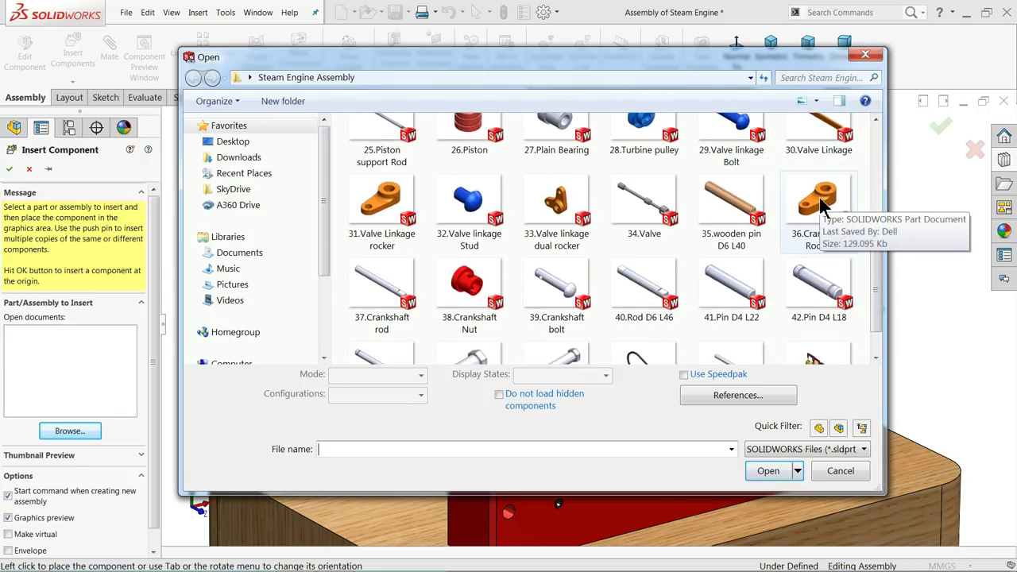
click(379, 225)
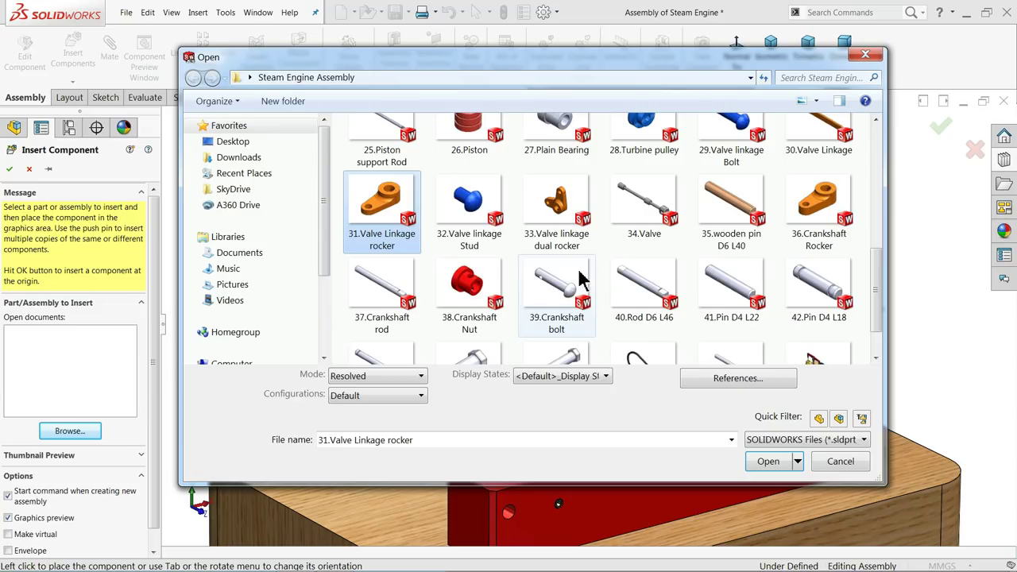
click(765, 467)
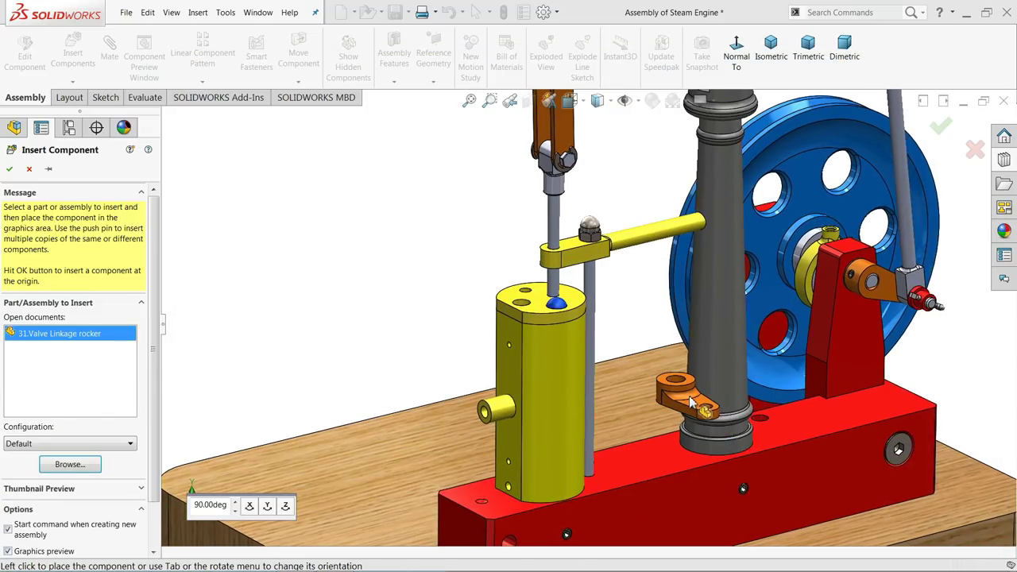
scroll(685, 390, up, 5)
scroll(595, 419, down, 5)
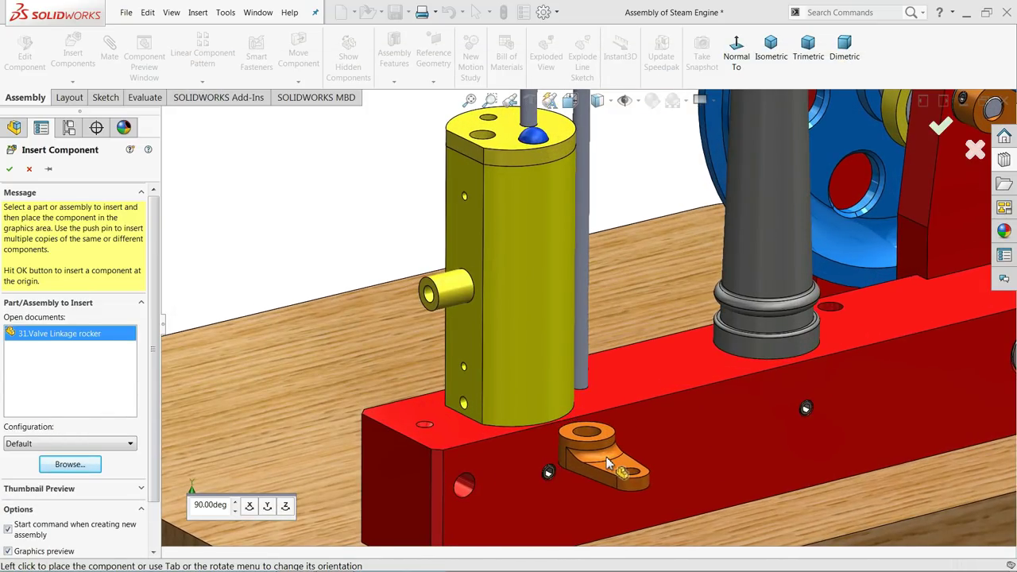
click(625, 450)
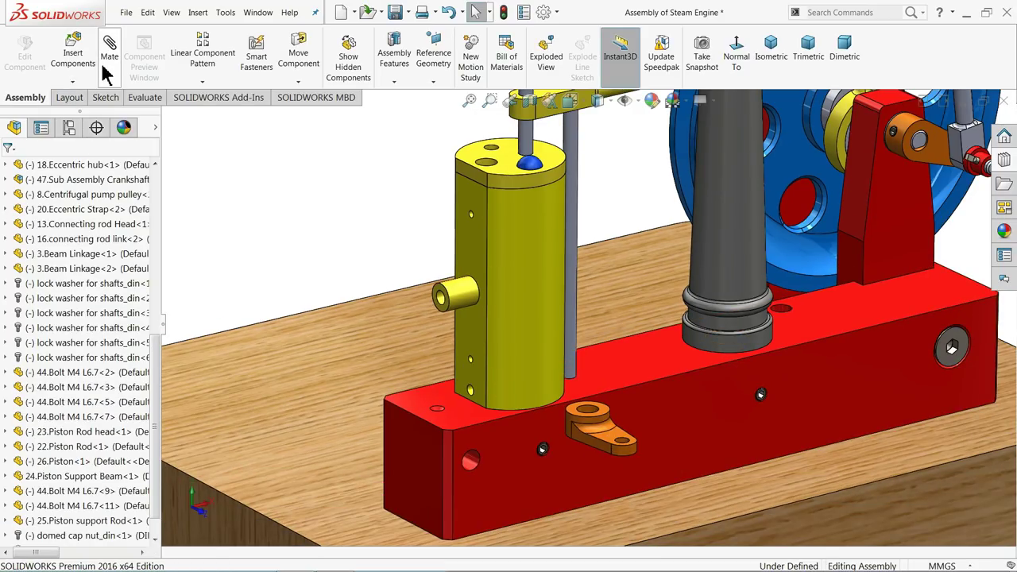
Rotate the valve linkage rocker freely so it stands upright with its large hole facing outward from the engine block's long side
click(298, 82)
click(330, 111)
drag(592, 439, 677, 265)
click(11, 170)
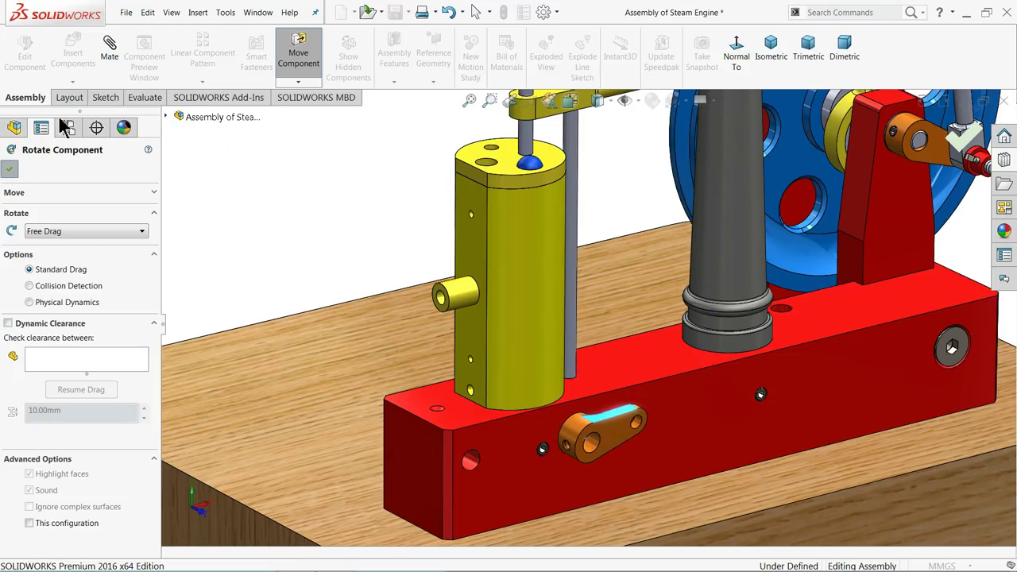
Add a concentric mate between the engine block's cross hole below the cylinder end and the valve linkage rocker's large hole
scroll(571, 467, down, 5)
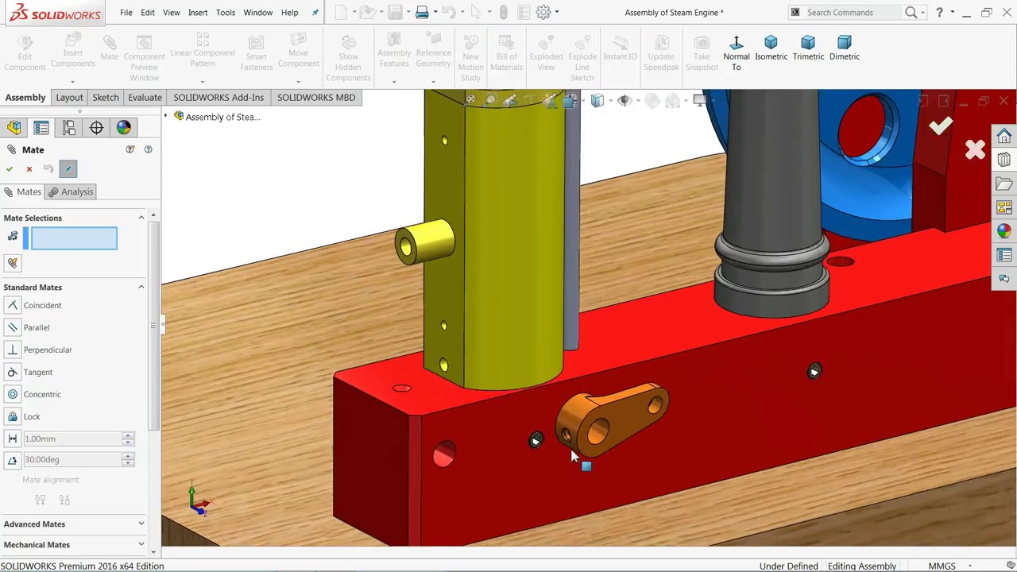
click(372, 479)
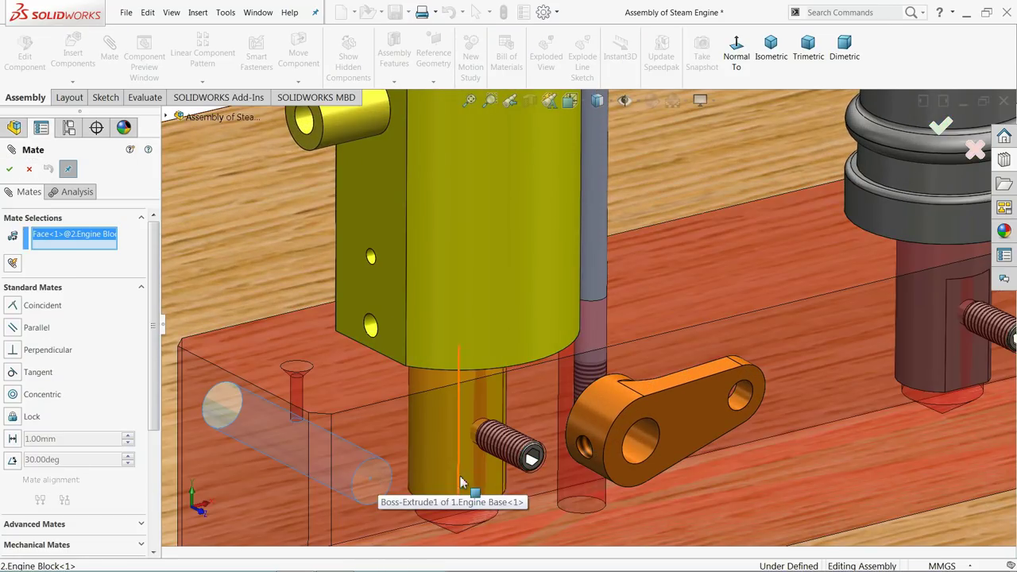
click(644, 455)
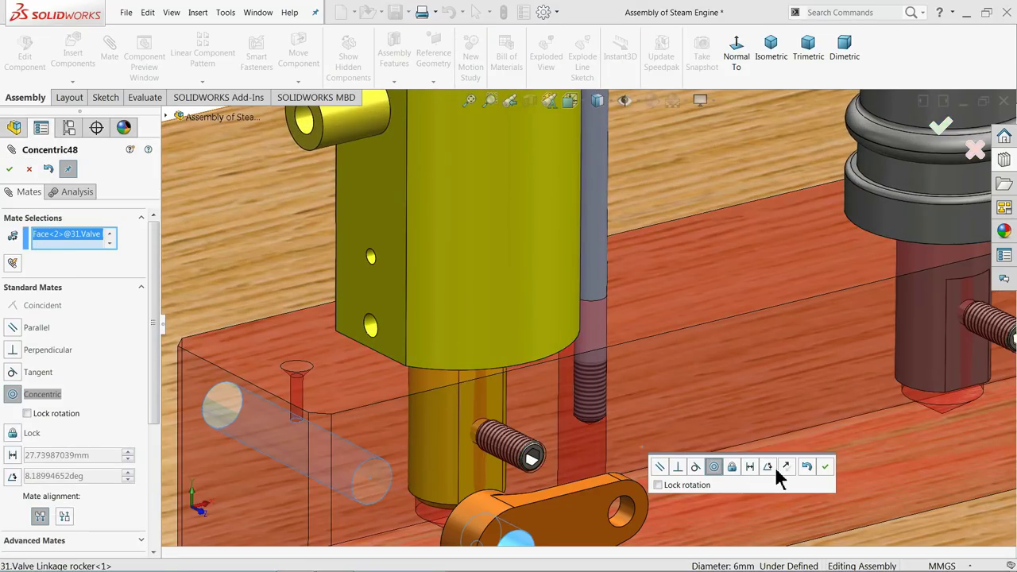
click(825, 469)
Mate the valve linkage rocker's flat back face coincident with the engine block's long side face and finish mating
scroll(524, 472, up, 3)
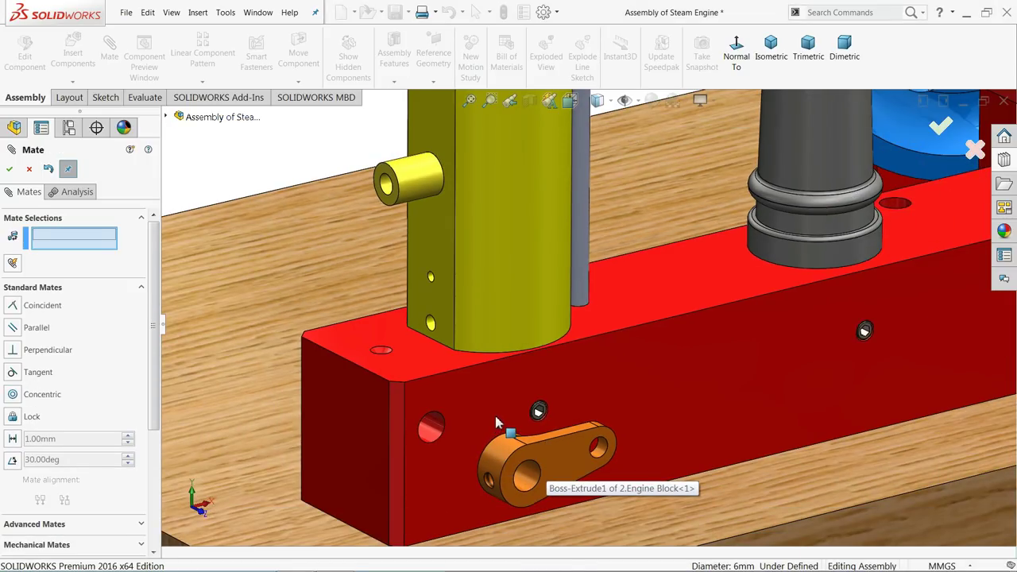
click(475, 407)
middle_drag(475, 407, 600, 482)
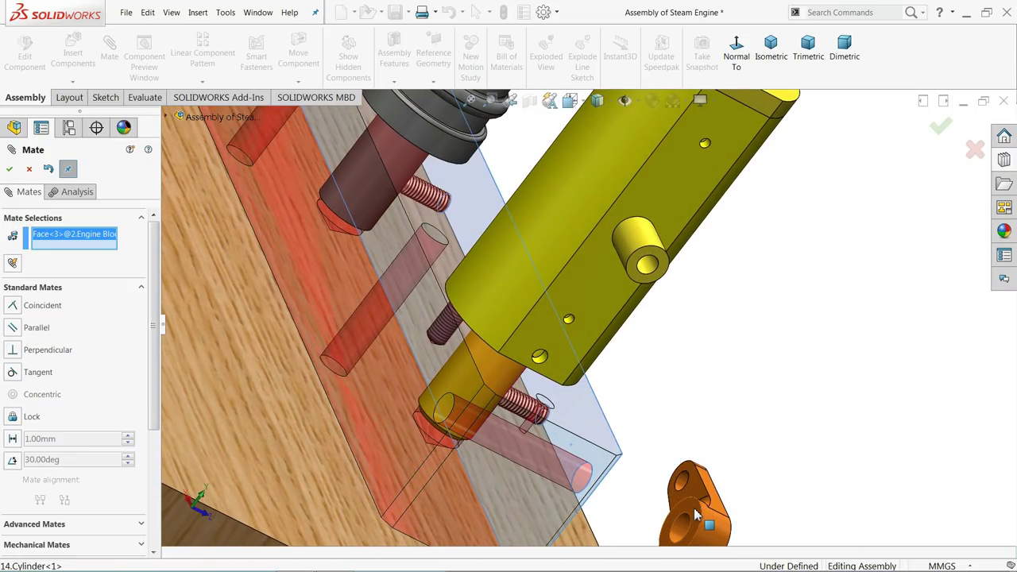
click(694, 508)
middle_drag(649, 448, 538, 370)
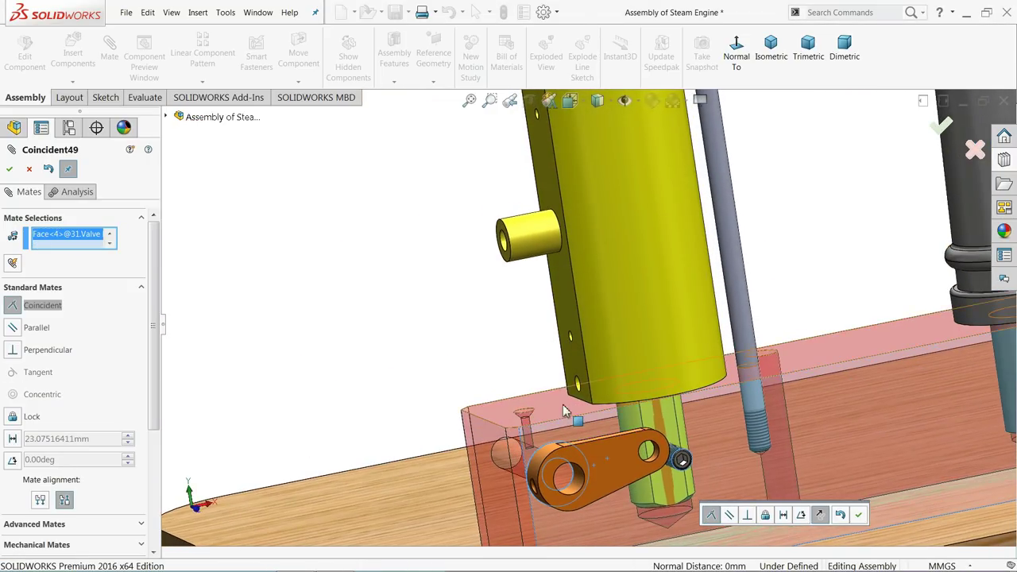
scroll(541, 374, up, 3)
scroll(574, 428, down, 4)
click(859, 515)
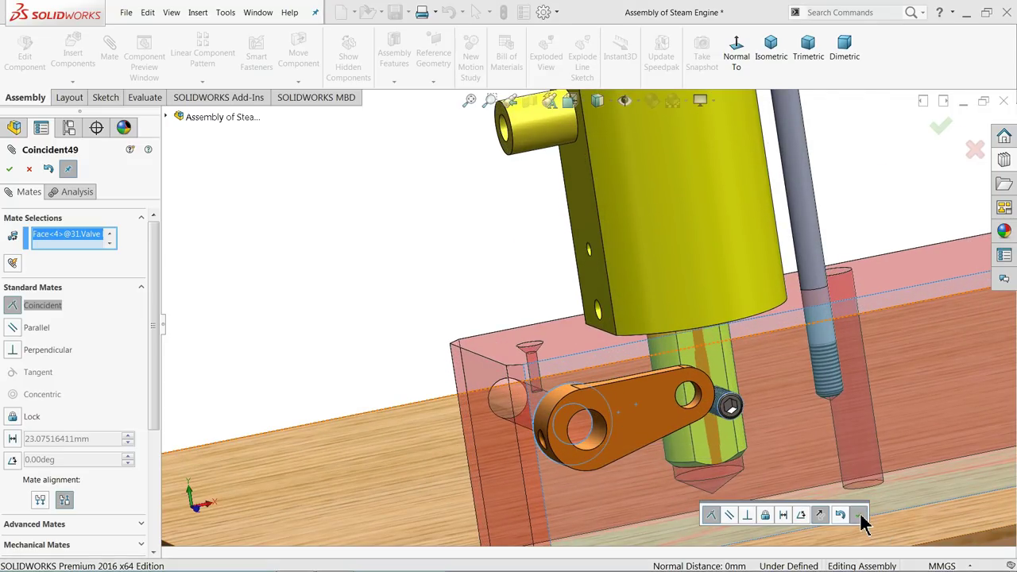
click(861, 517)
middle_drag(588, 425, 640, 407)
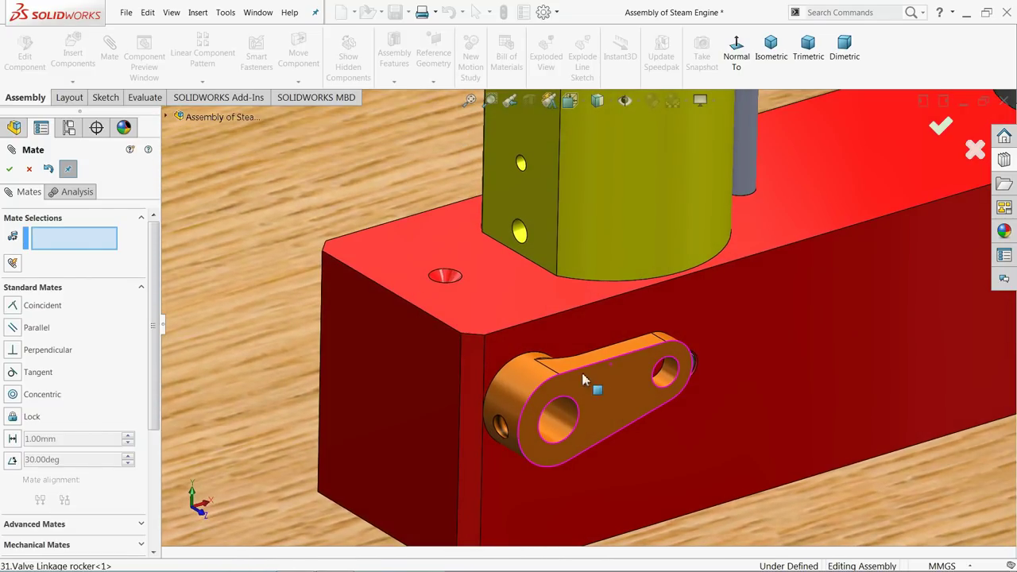
click(30, 170)
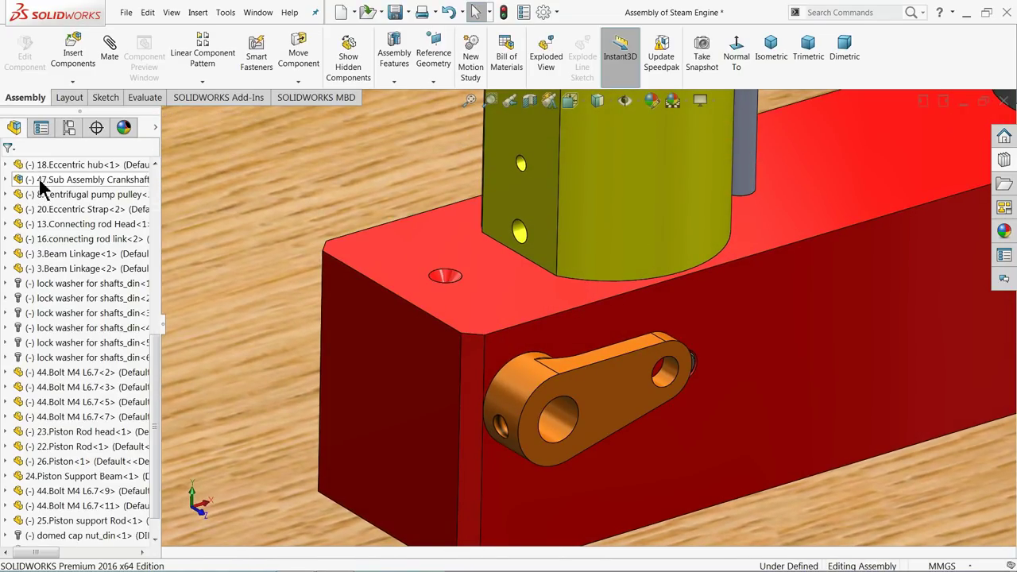
Insert the 40.Rod D6 L46 part from the Steam Engine Assembly folder and place it just above the valve linkage rocker
click(73, 55)
click(70, 432)
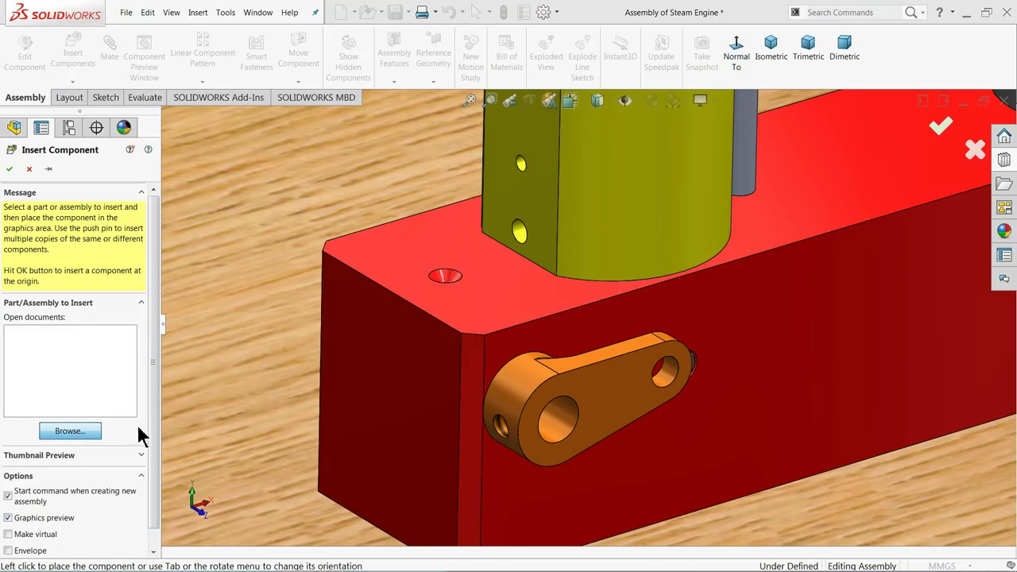
drag(874, 229, 858, 367)
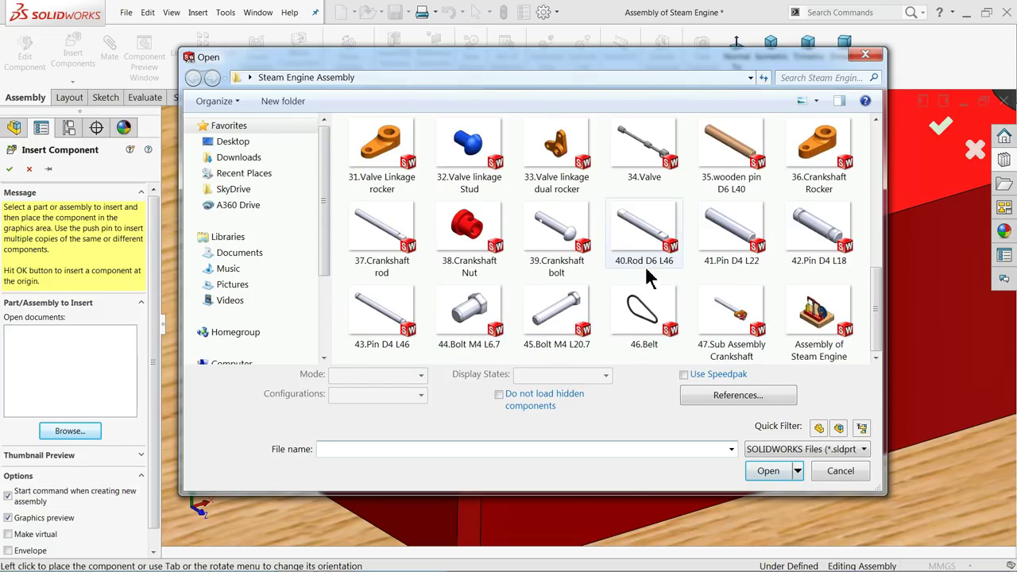
click(637, 238)
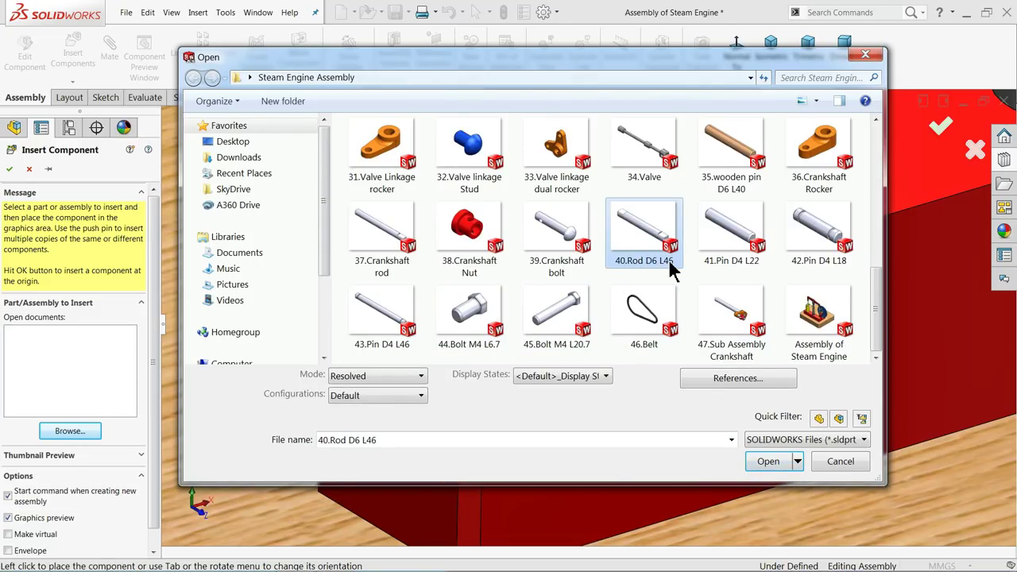
click(768, 462)
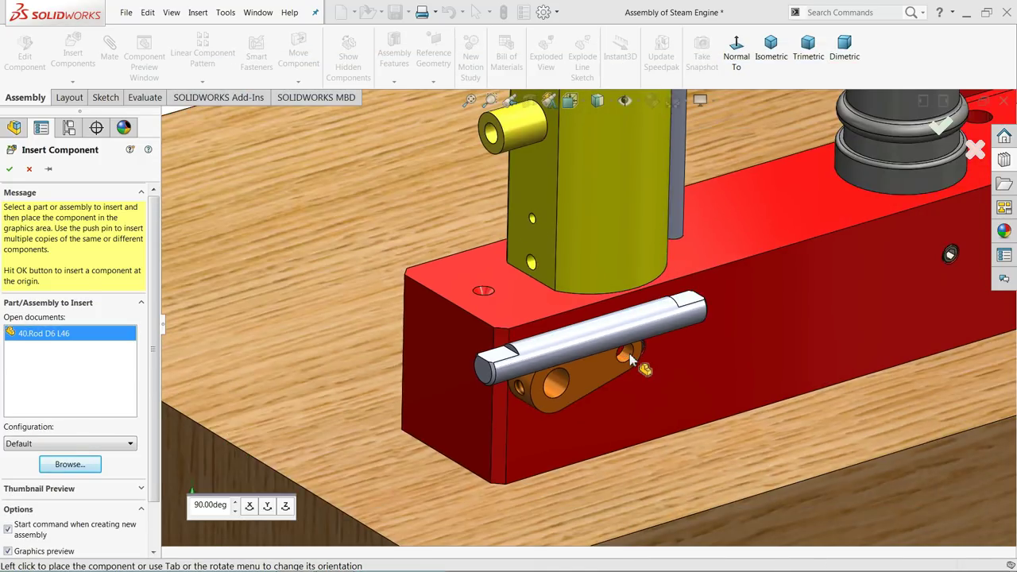
scroll(630, 353, up, 2)
click(593, 334)
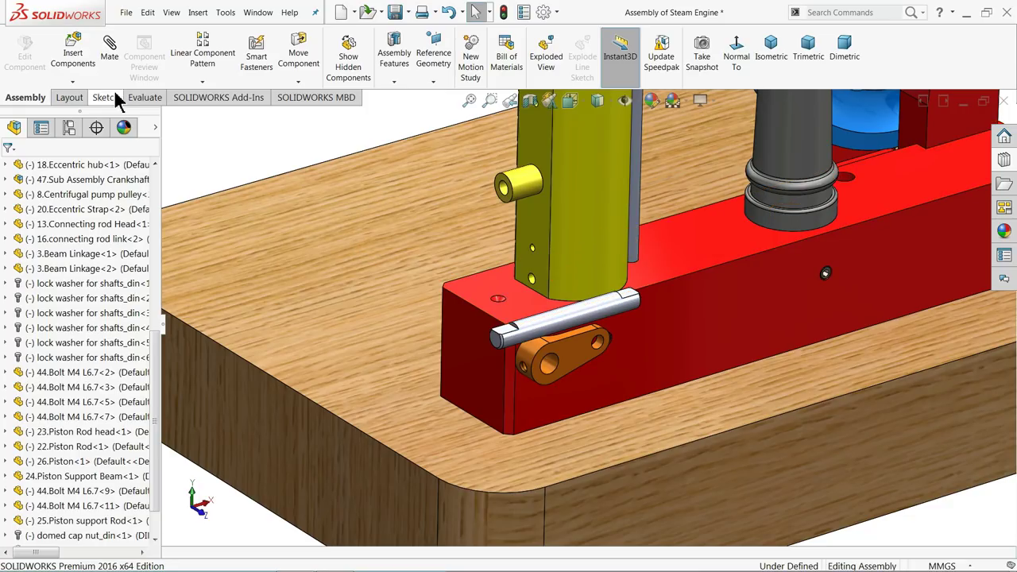
Add a concentric mate between the 40.Rod D6 L46's cylindrical face and the valve linkage rocker's large hole
click(111, 62)
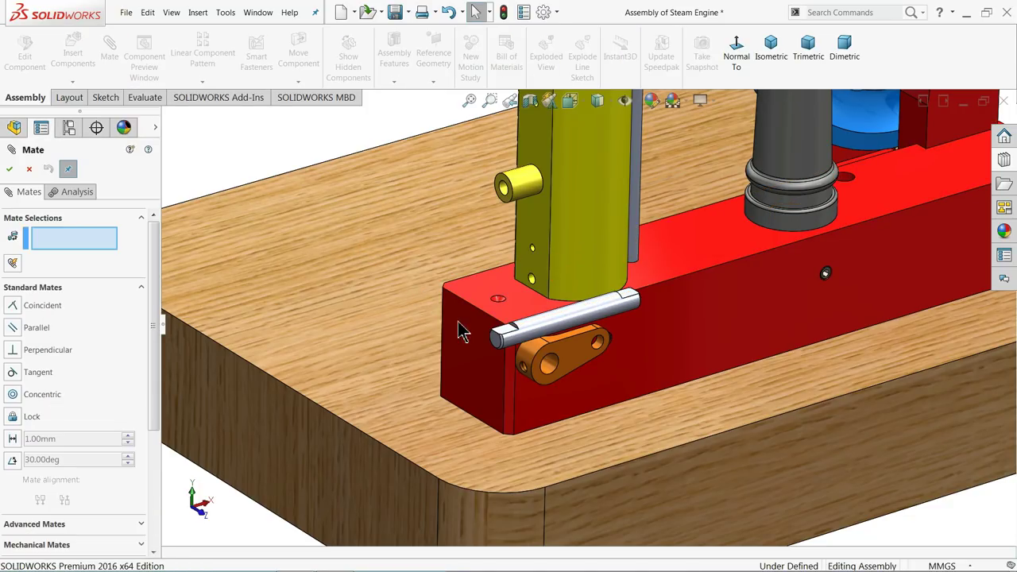
click(554, 332)
scroll(561, 341, down, 3)
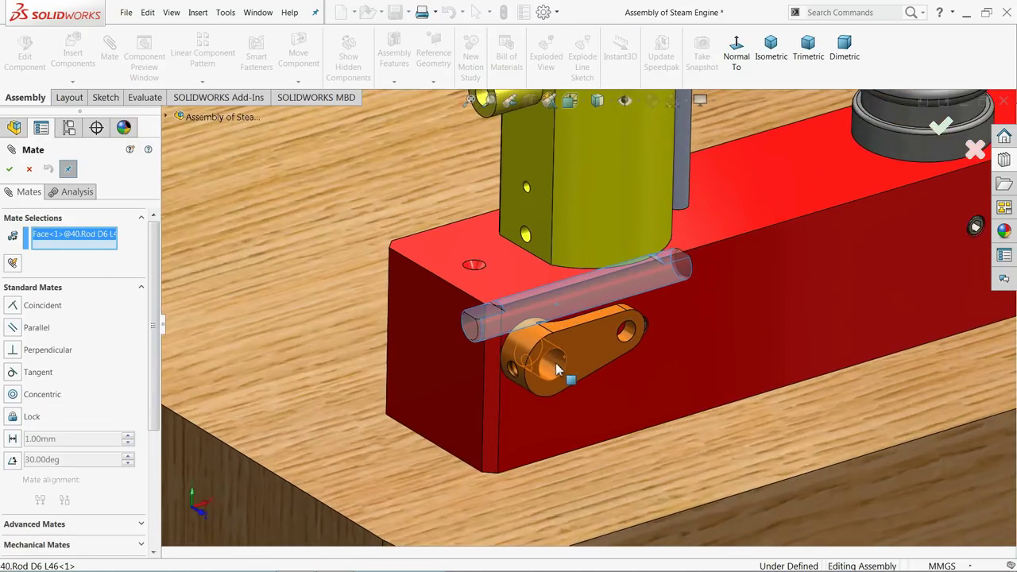
click(556, 379)
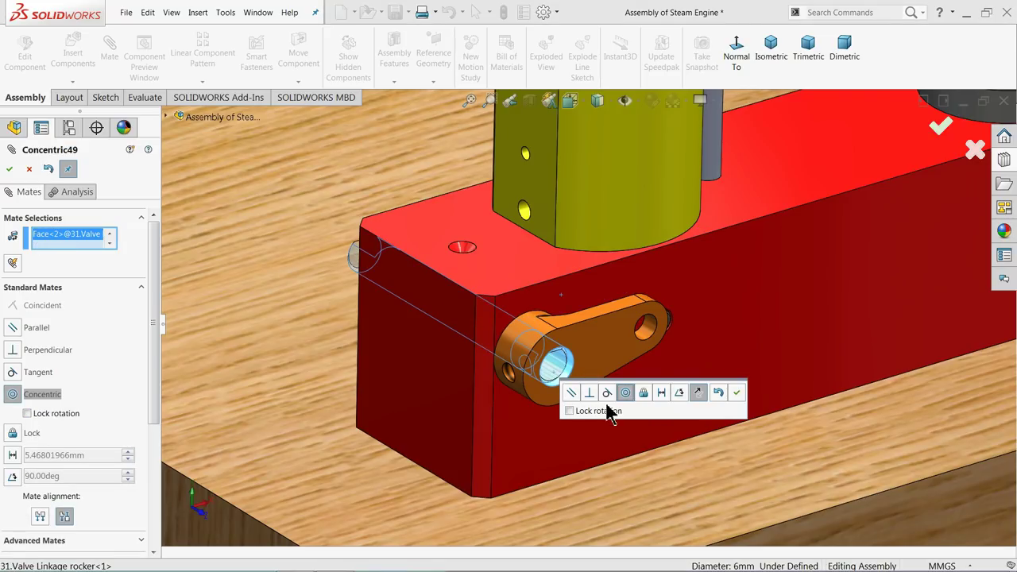
click(736, 395)
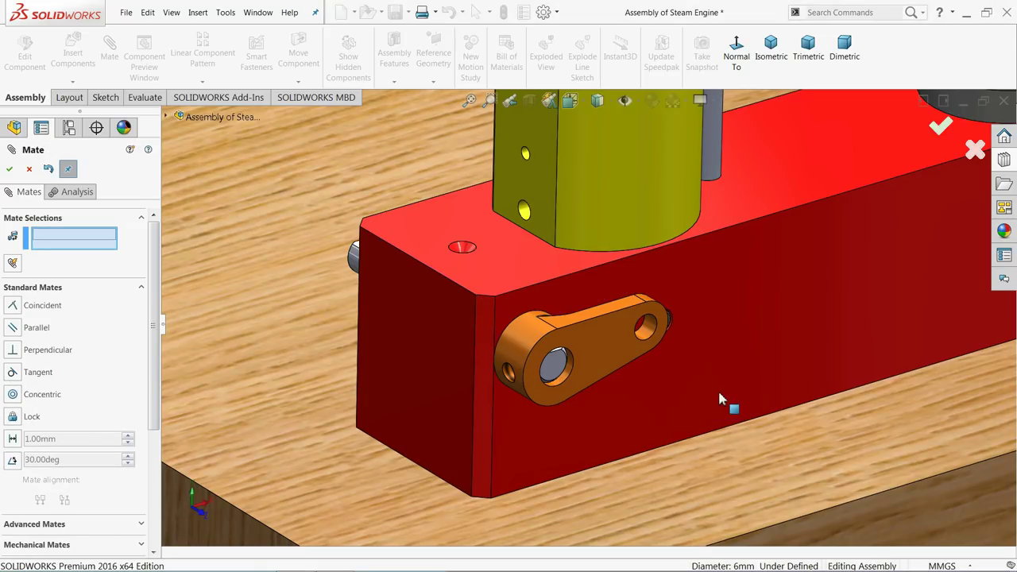
Mate the rod's end face coincident with the valve linkage rocker's outer flat face and finish mating
scroll(595, 376, down, 2)
drag(562, 372, 608, 413)
scroll(604, 402, down, 2)
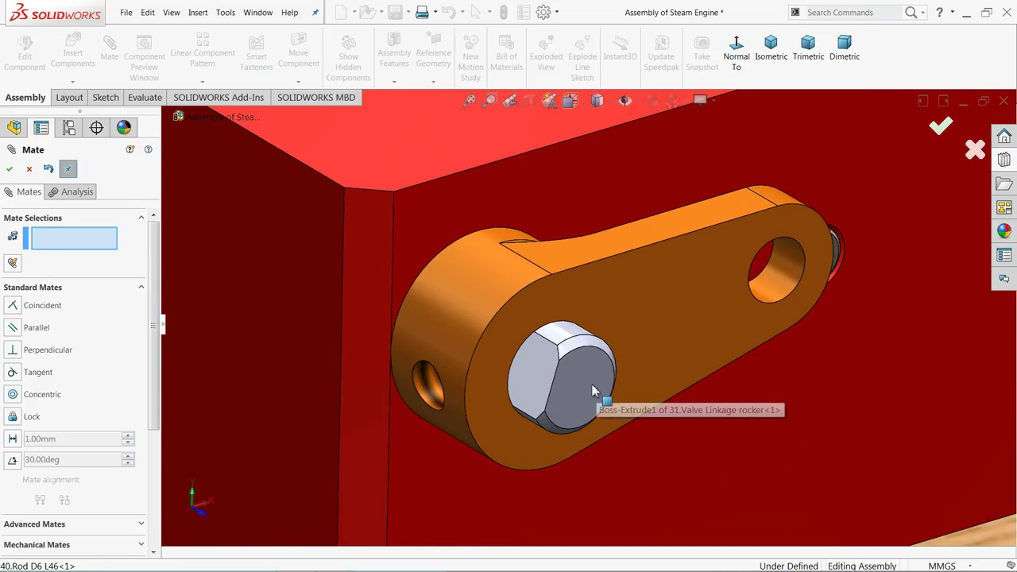
click(600, 403)
click(565, 304)
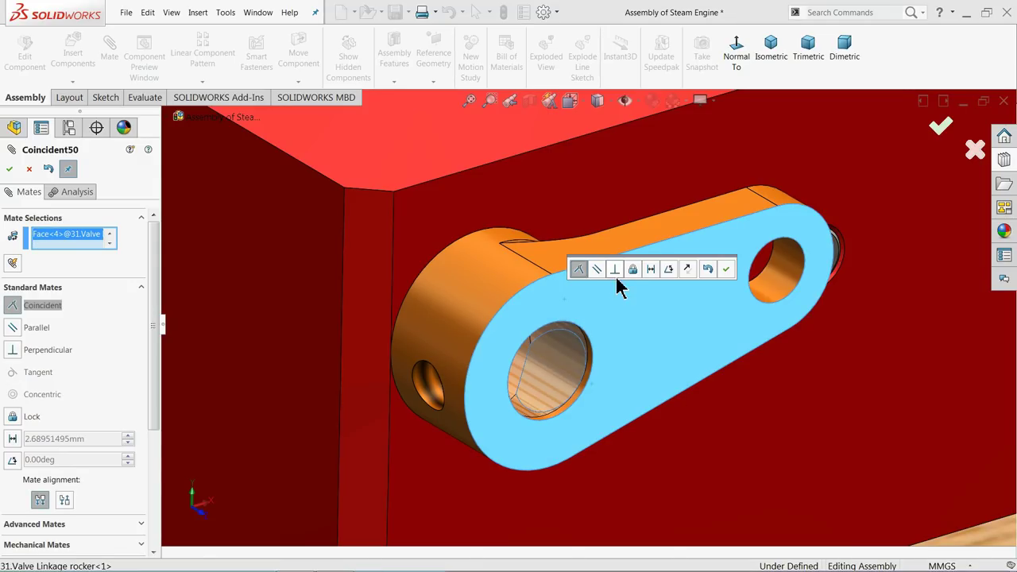
click(728, 270)
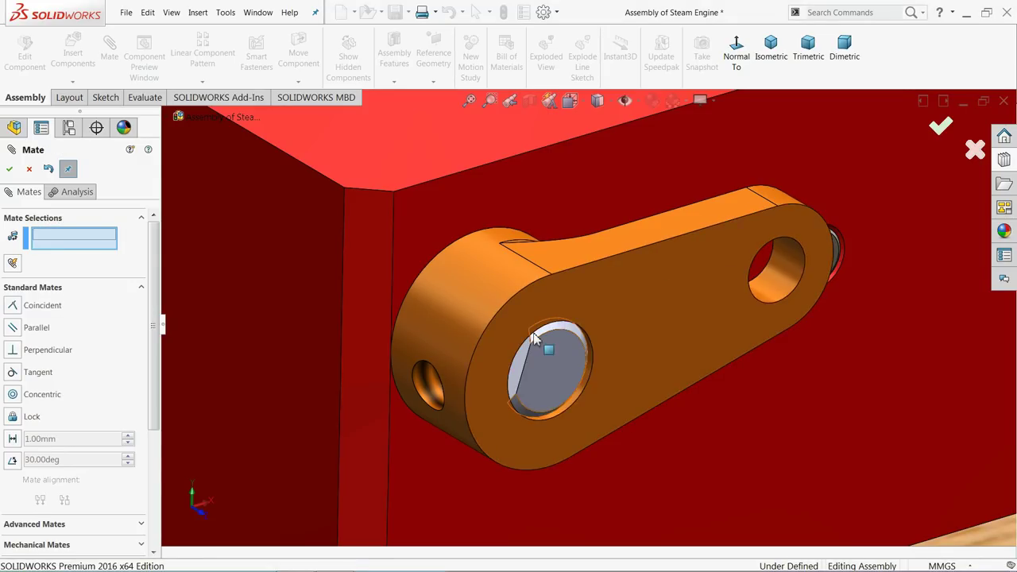
scroll(488, 365, up, 2)
scroll(561, 379, down, 1)
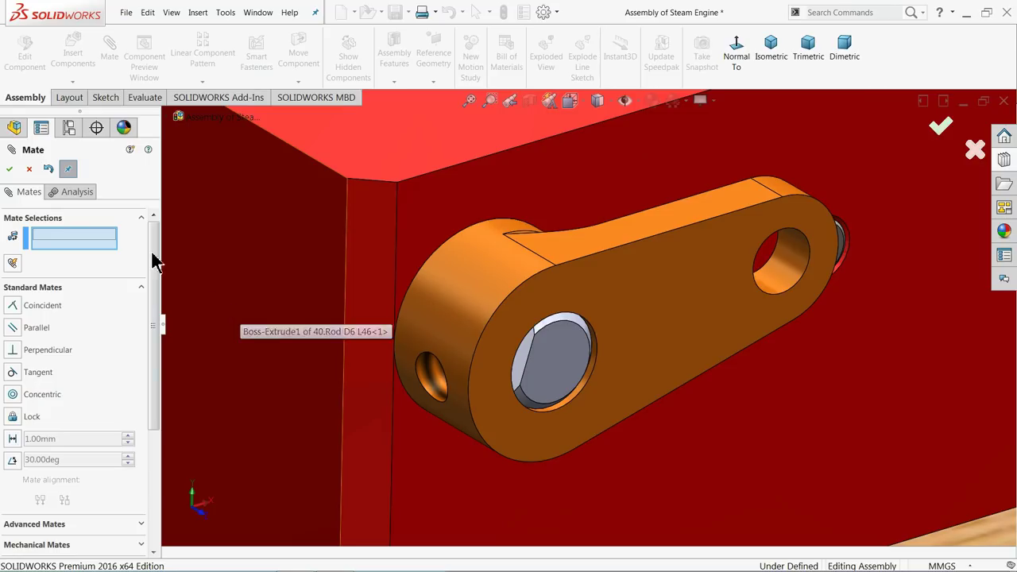
click(27, 169)
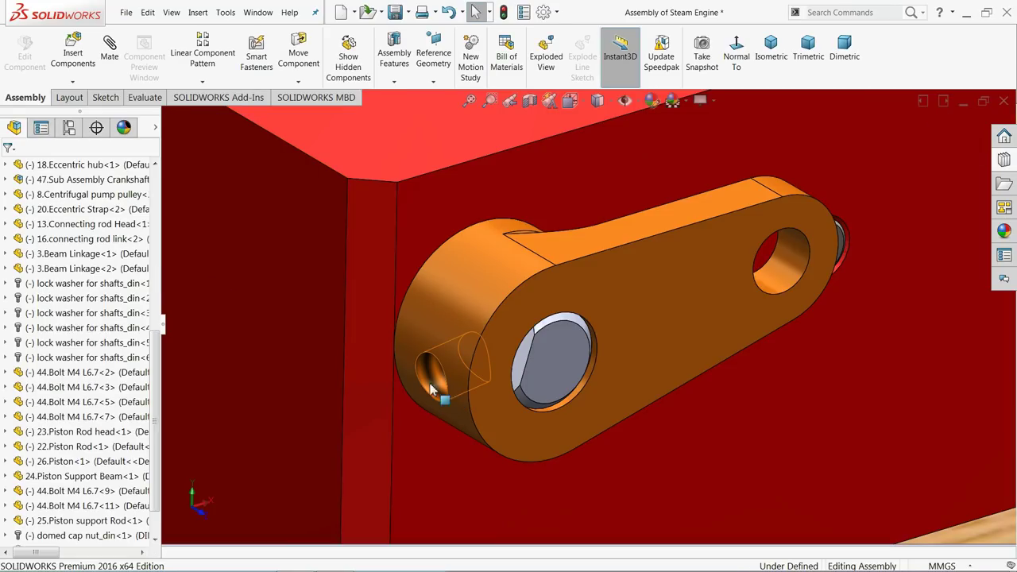
Open the Set Screws - Socket folder under DIN Bolts and Screws in the Design Library
click(1003, 161)
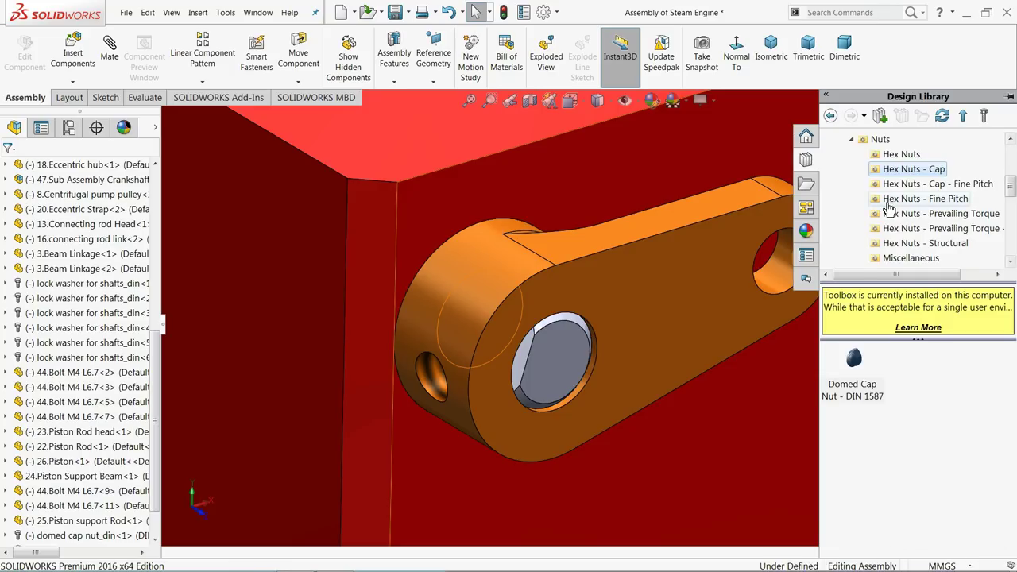
click(852, 140)
scroll(890, 155, up, 2)
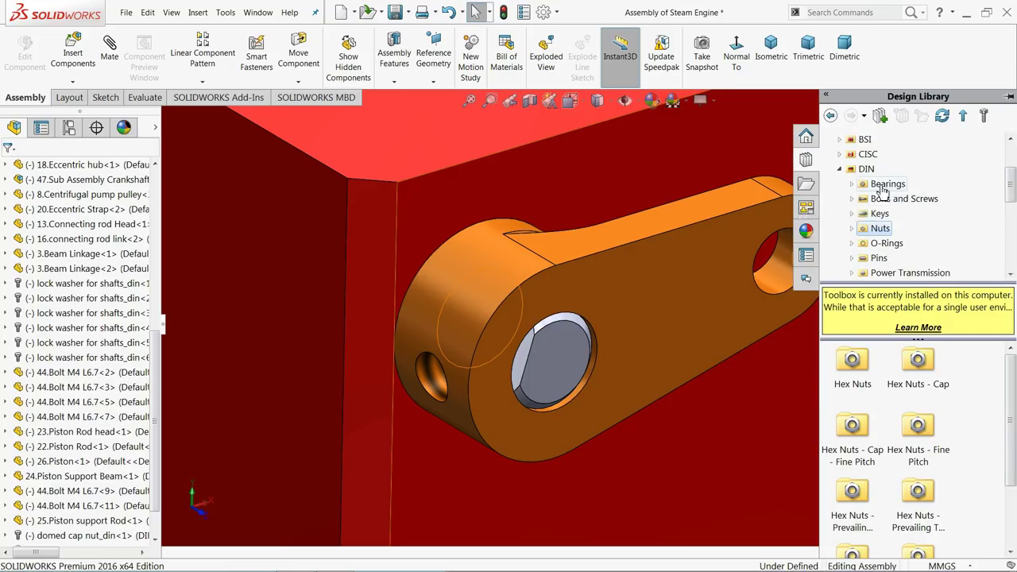
click(867, 171)
double_click(924, 388)
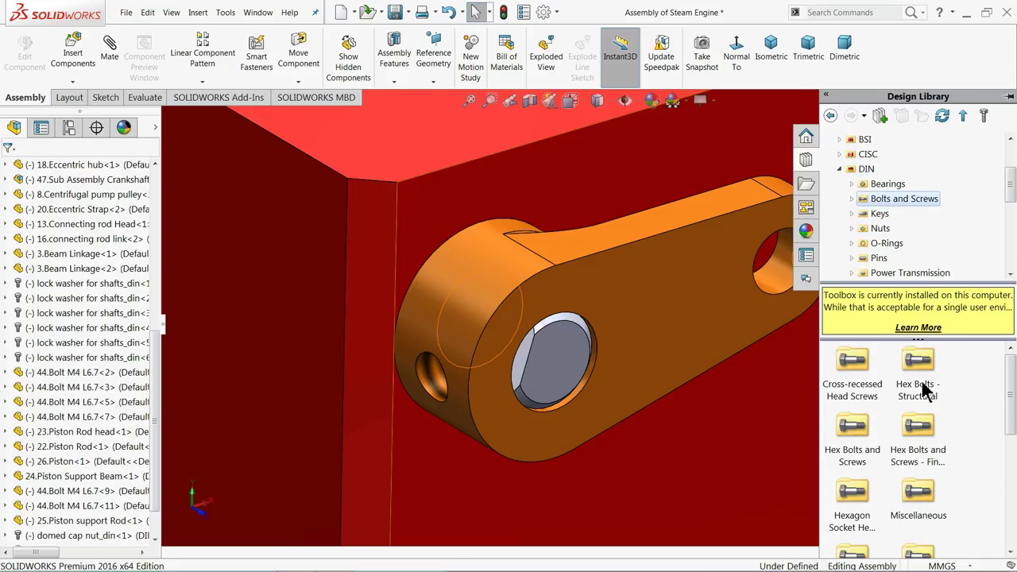
scroll(1003, 389, down, 5)
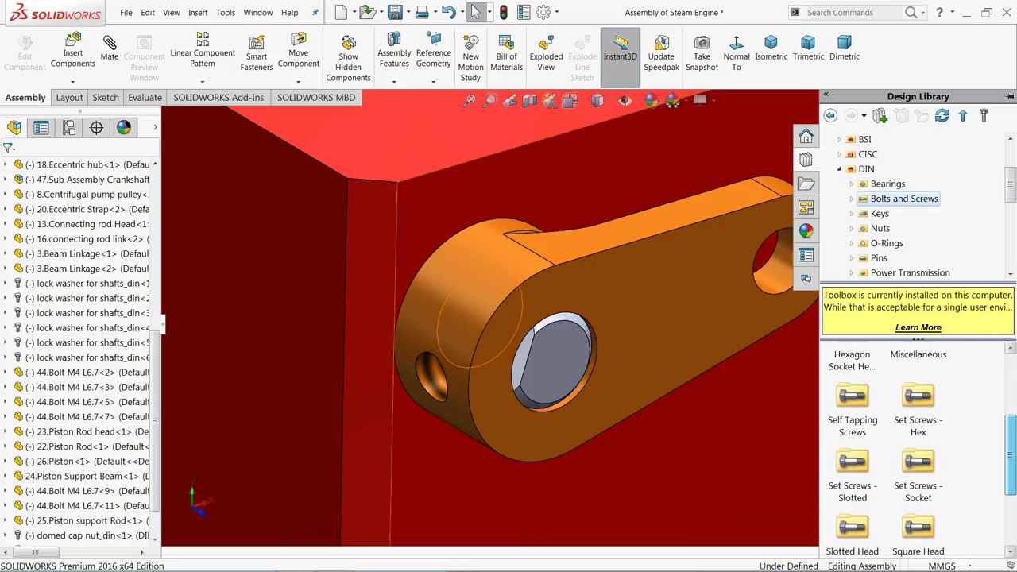
scroll(918, 449, down, 1)
drag(1010, 463, 1010, 461)
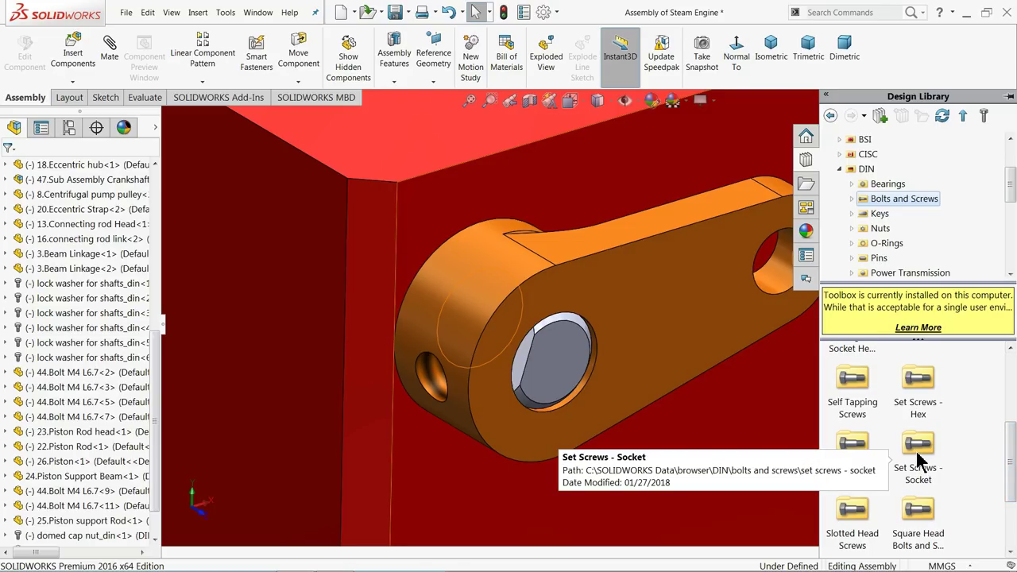
double_click(915, 449)
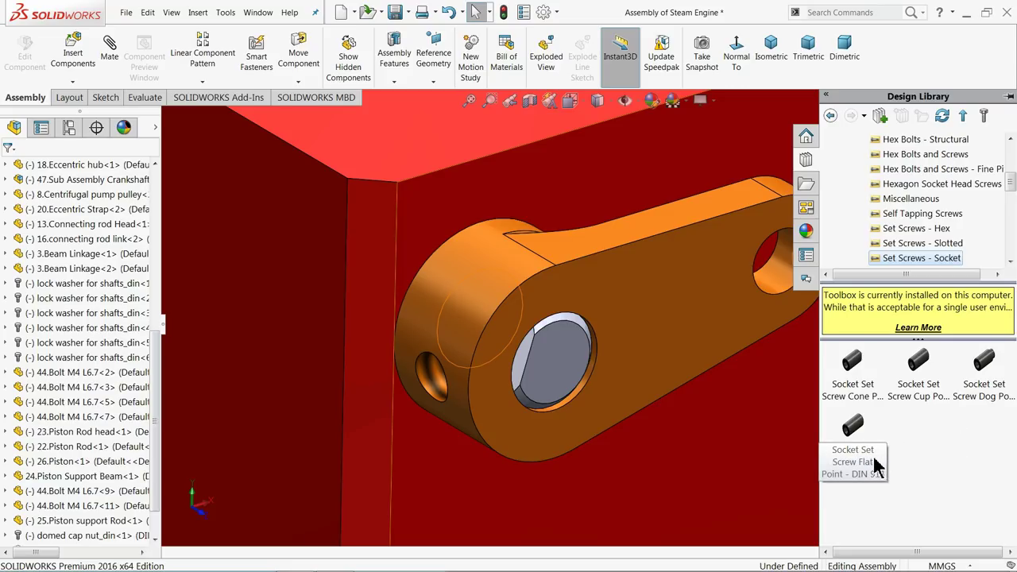
mouse_move(868, 468)
drag(866, 467, 696, 386)
drag(514, 298, 482, 275)
scroll(489, 280, up, 2)
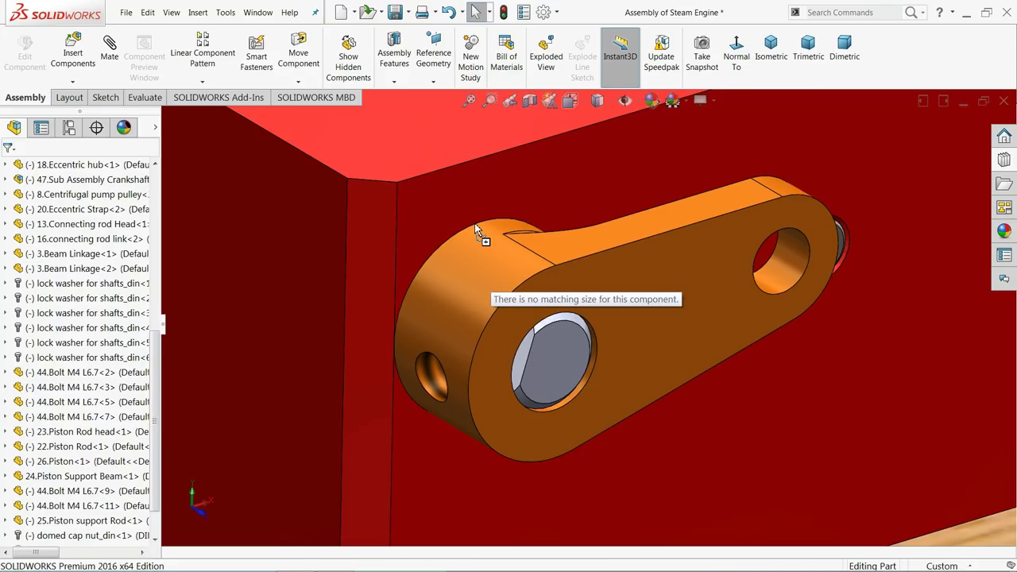
drag(477, 222, 477, 225)
scroll(477, 225, up, 5)
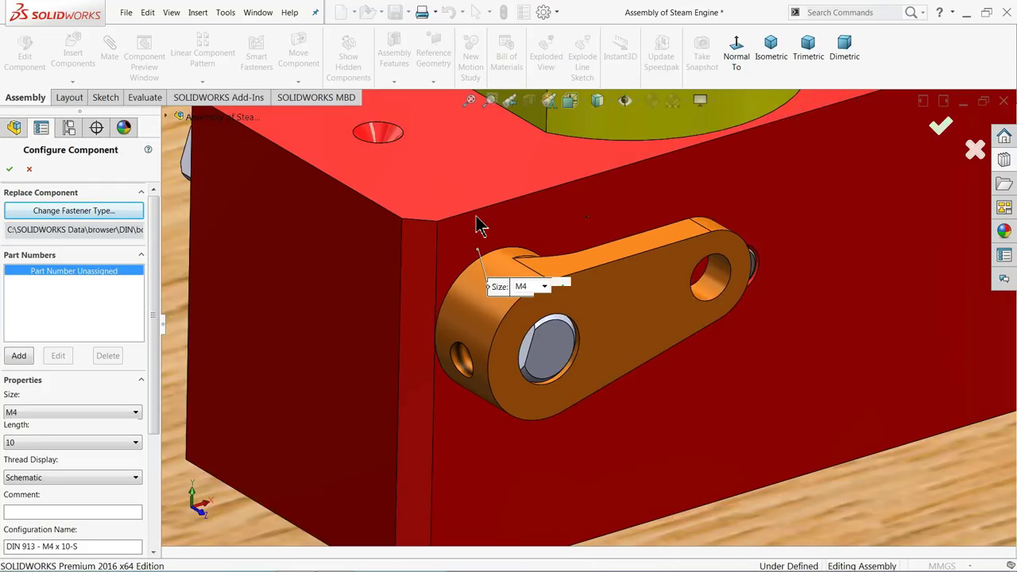
scroll(324, 235, up, 2)
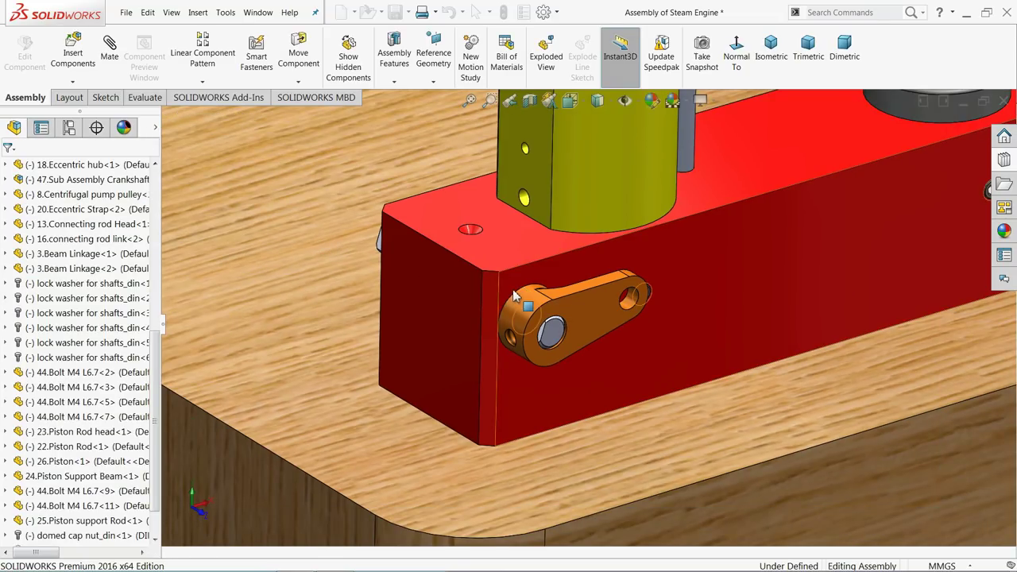
Place an M3 Socket Set Screw Flat Point - DIN 913 on the wooden base beside the engine block's end
scroll(550, 316, up, 4)
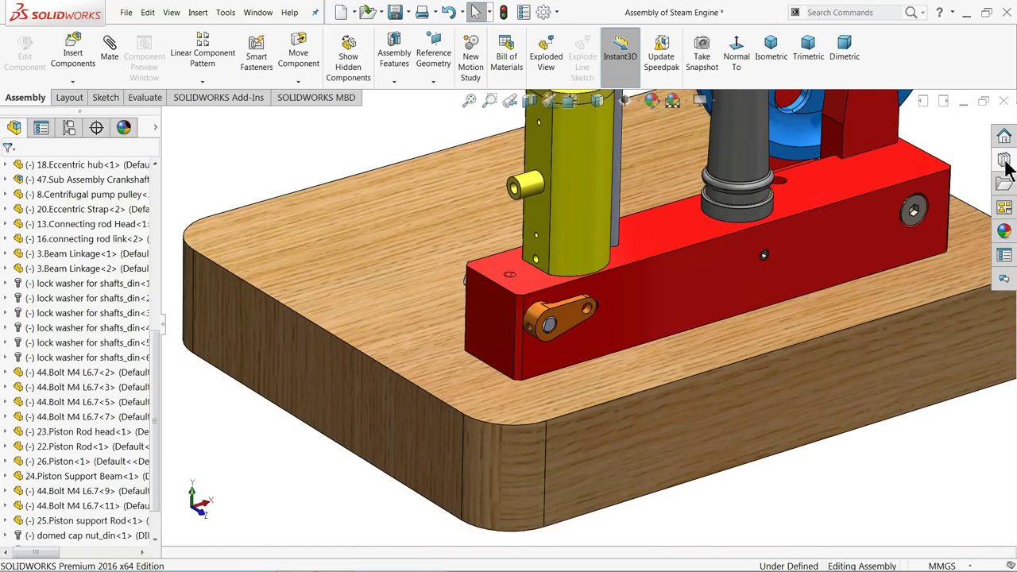
drag(852, 449, 772, 425)
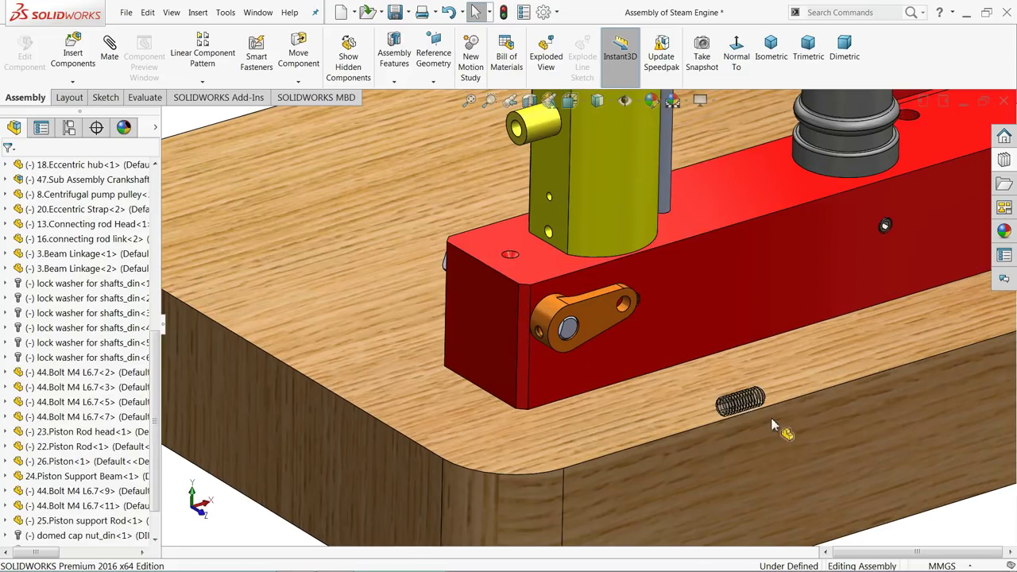
scroll(574, 254, up, 2)
drag(576, 266, 566, 241)
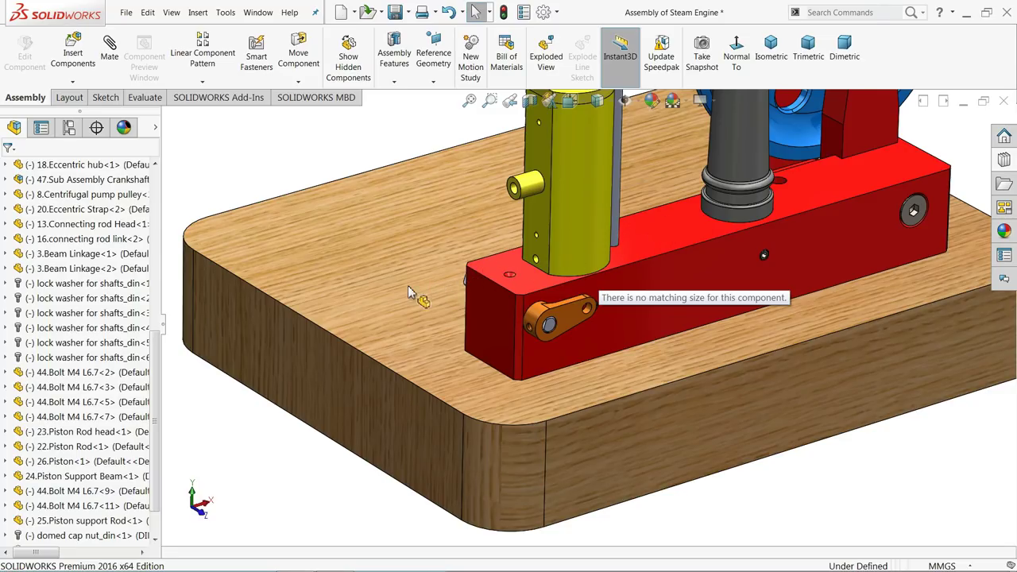
drag(317, 462, 305, 474)
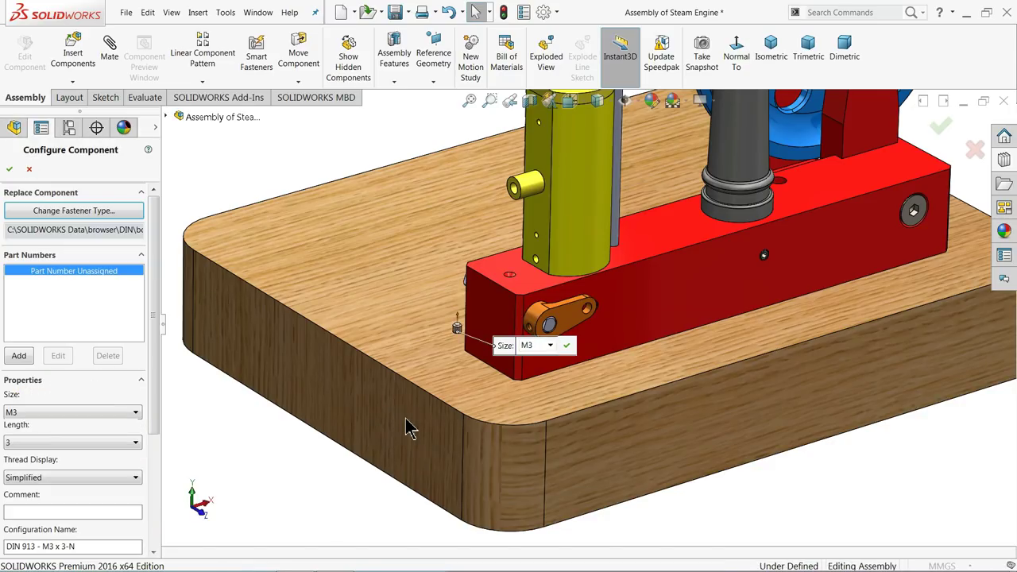
scroll(545, 322, down, 2)
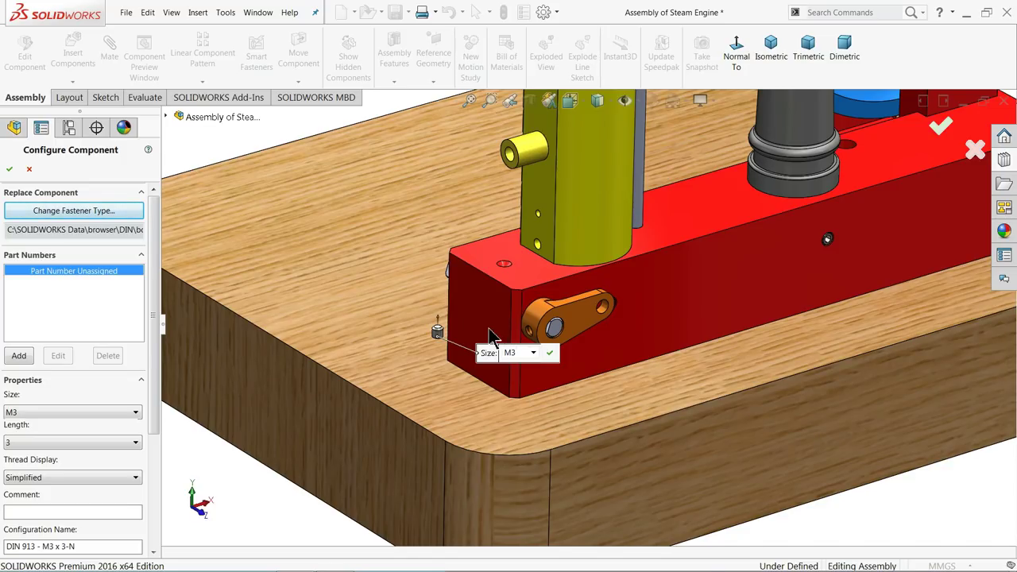
Configure the set screw with length 5 and Schematic thread display, and finish inserting without adding further copies
click(11, 446)
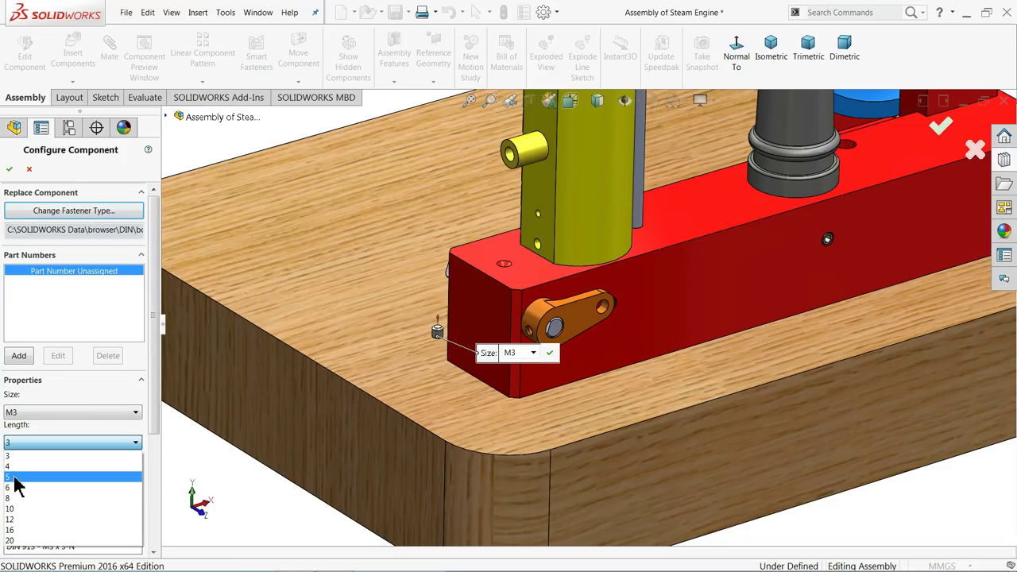
click(18, 477)
click(34, 481)
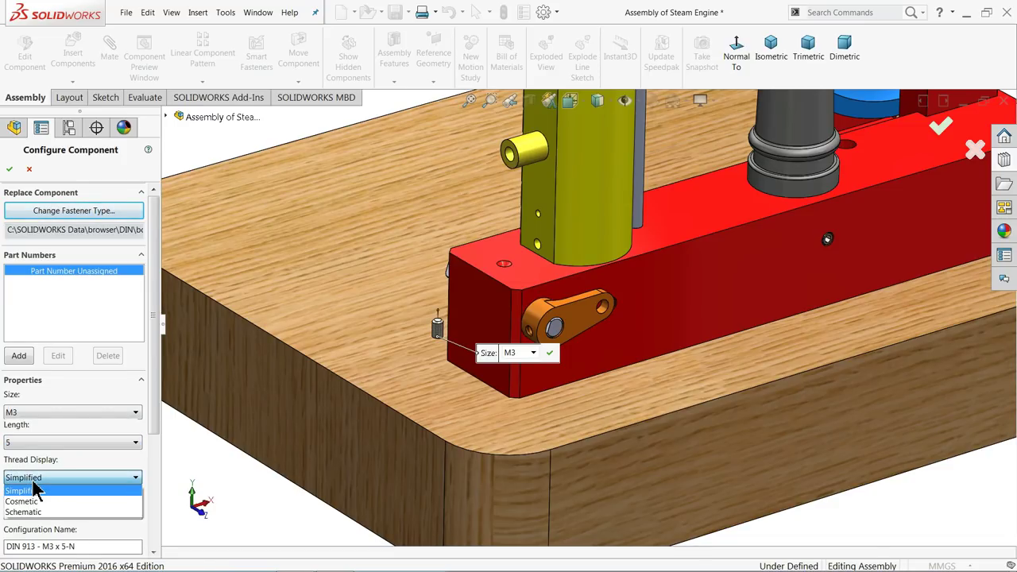
click(31, 513)
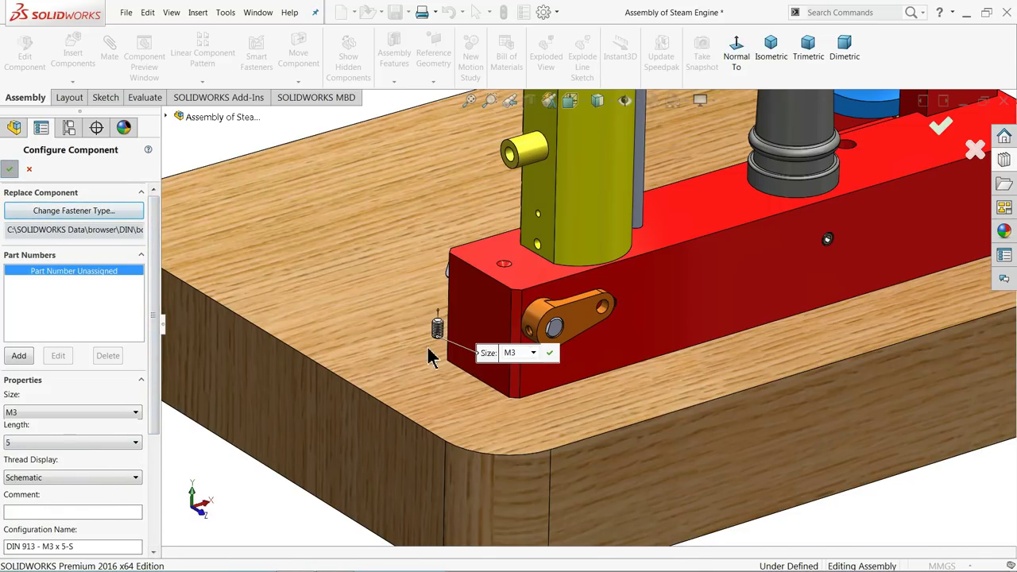
scroll(508, 318, down, 2)
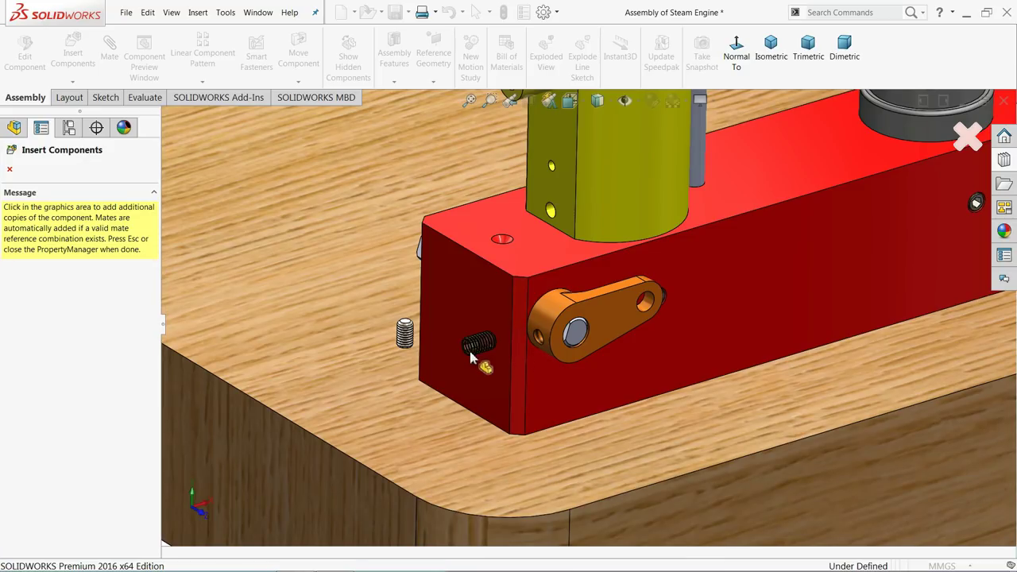
click(9, 169)
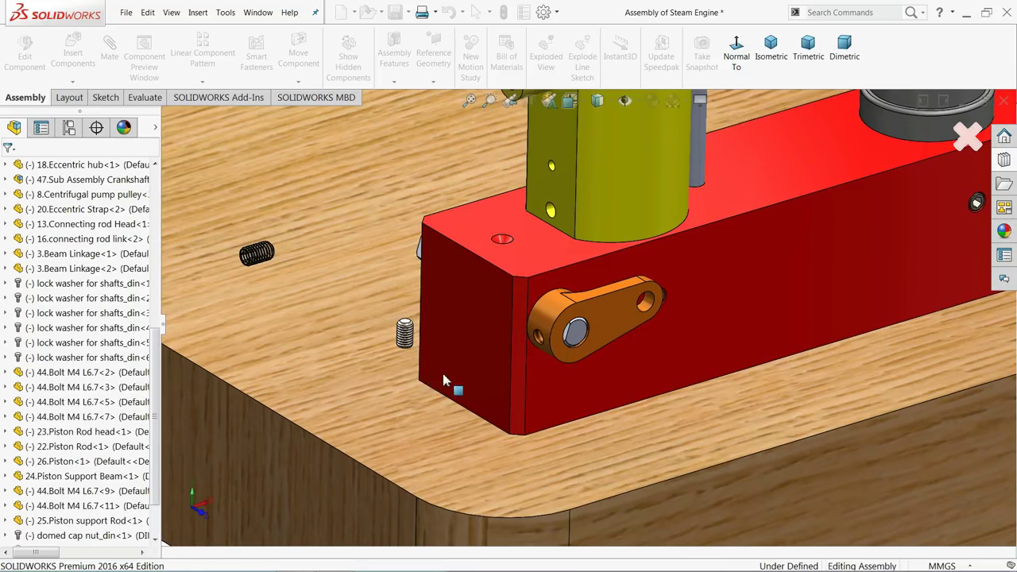
Mate the M3 set screw's cylindrical face with the M3 tapped hole in the valve linkage rocker
scroll(551, 340, down, 2)
scroll(554, 340, up, 4)
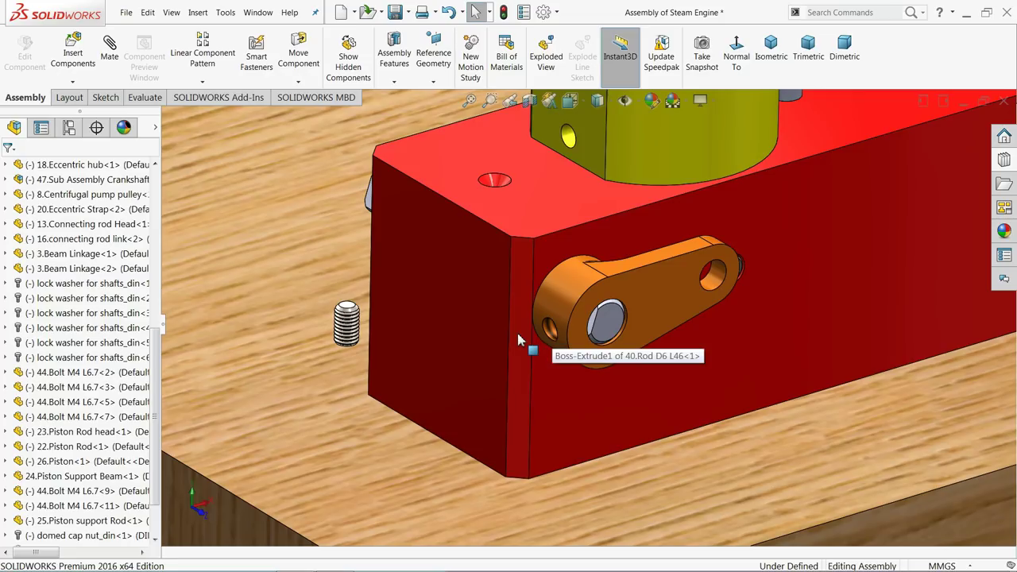
mouse_move(582, 338)
middle_down()
mouse_move(606, 326)
mouse_move(596, 326)
middle_up()
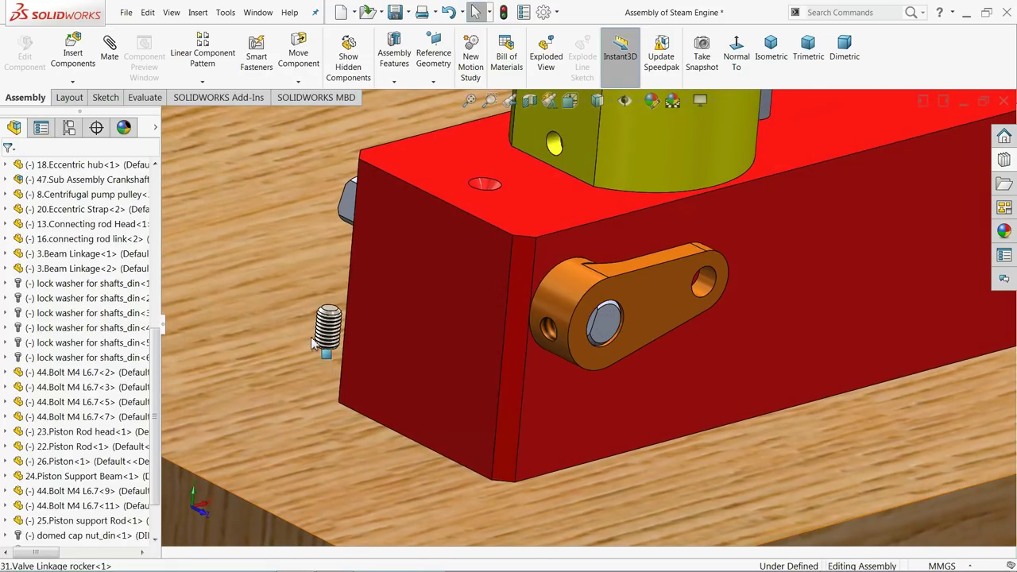
scroll(553, 330, up, 3)
click(563, 330)
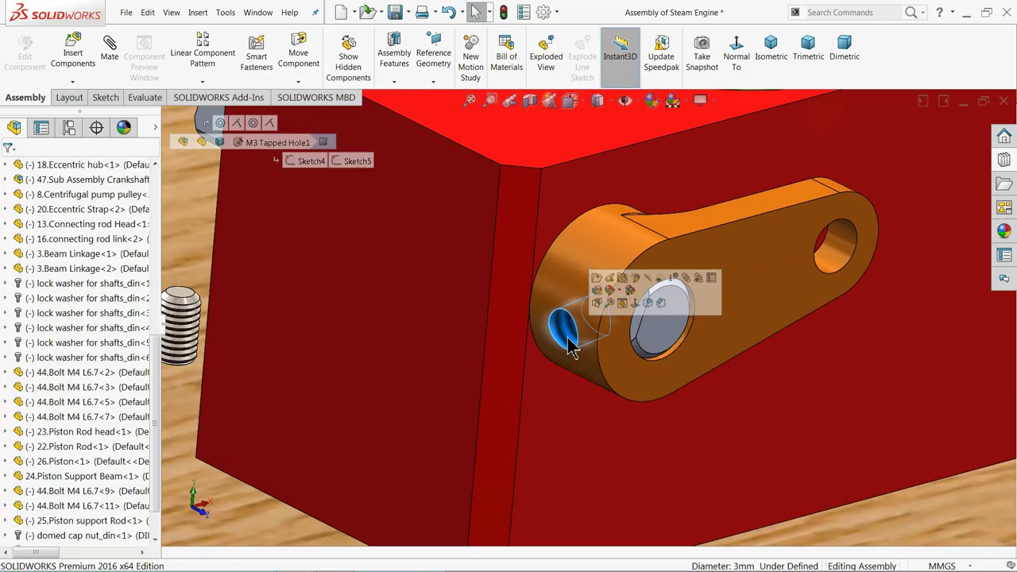
click(113, 54)
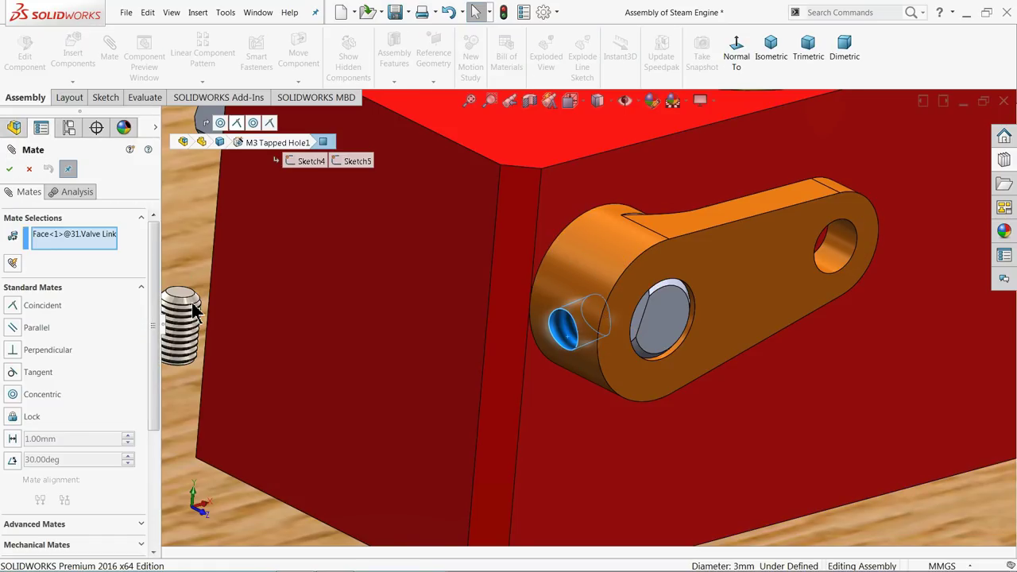
scroll(181, 359, up, 2)
scroll(182, 359, up, 5)
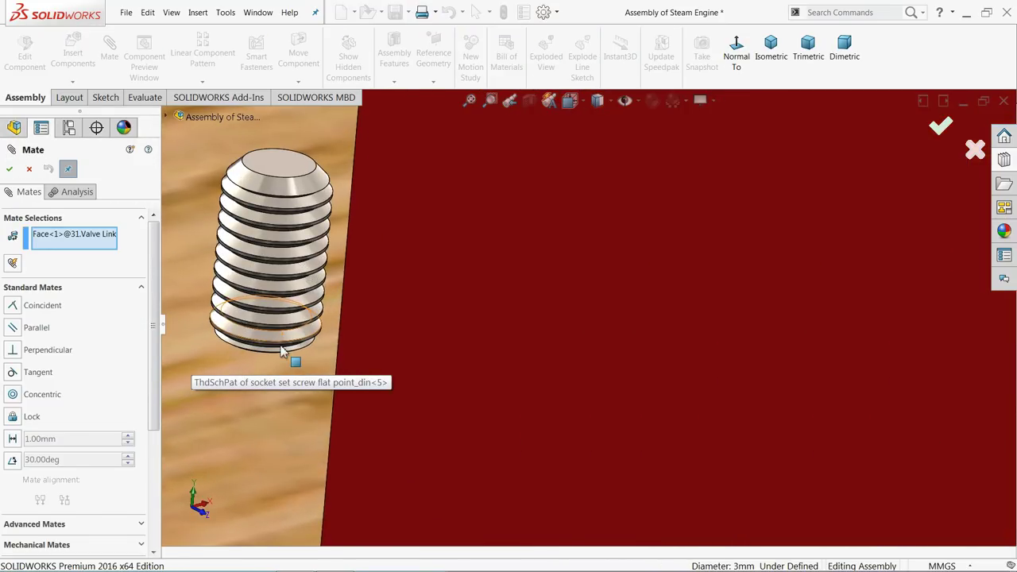
click(278, 349)
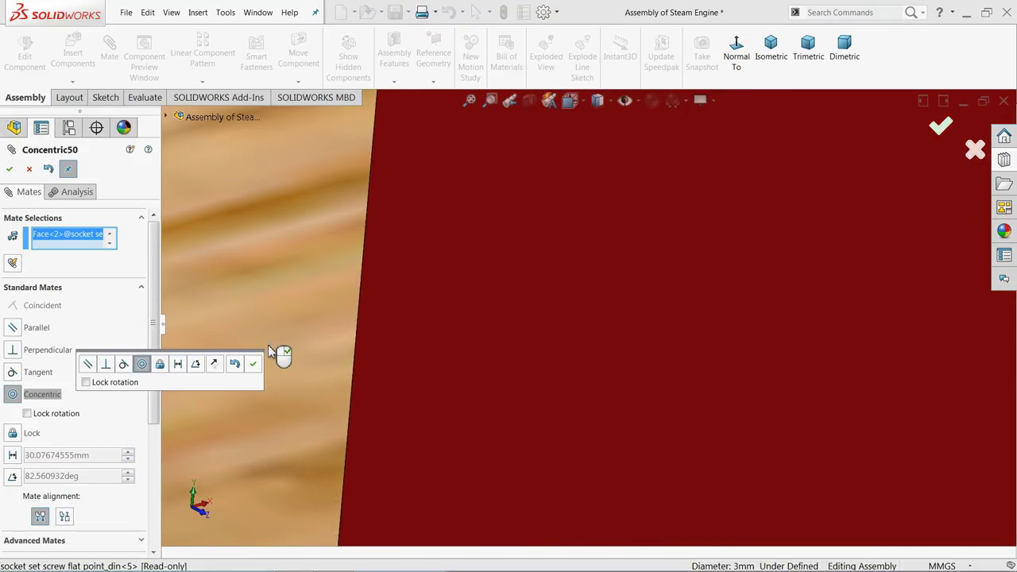
Slide the set screw out of the rocker's hole along its axis and accept the concentric mate
scroll(461, 336, down, 5)
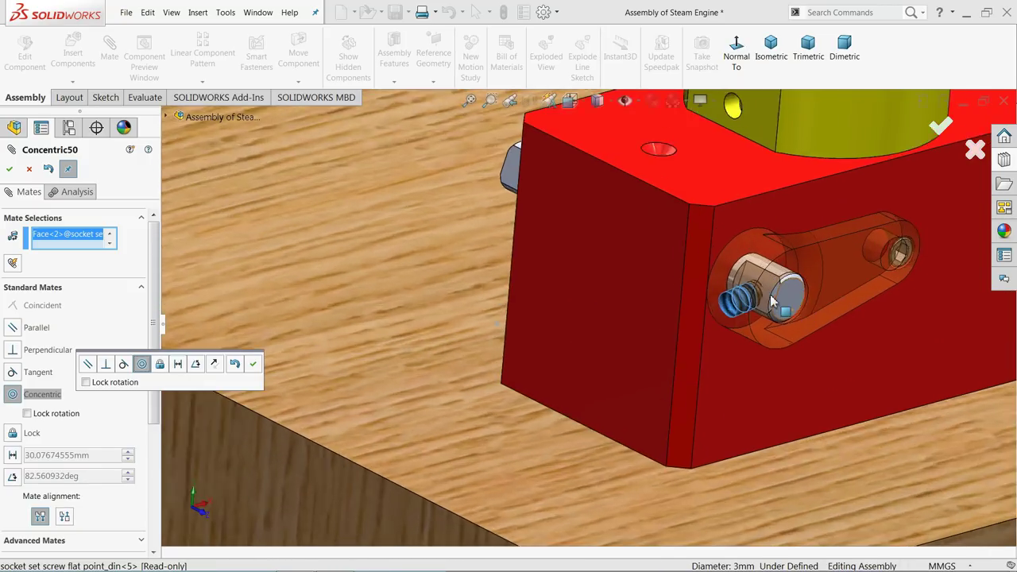
scroll(793, 306, up, 3)
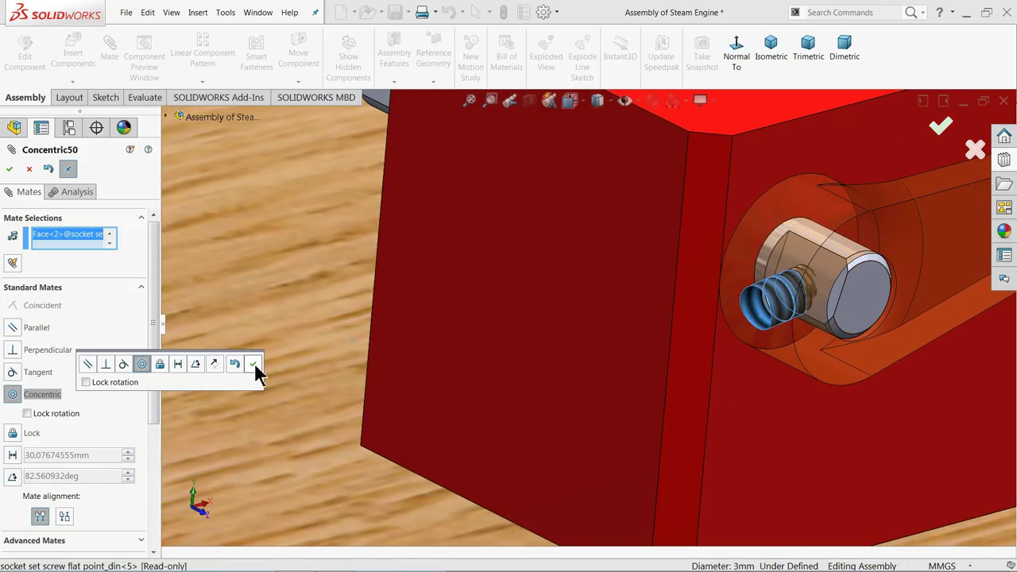
middle_drag(684, 359, 727, 330)
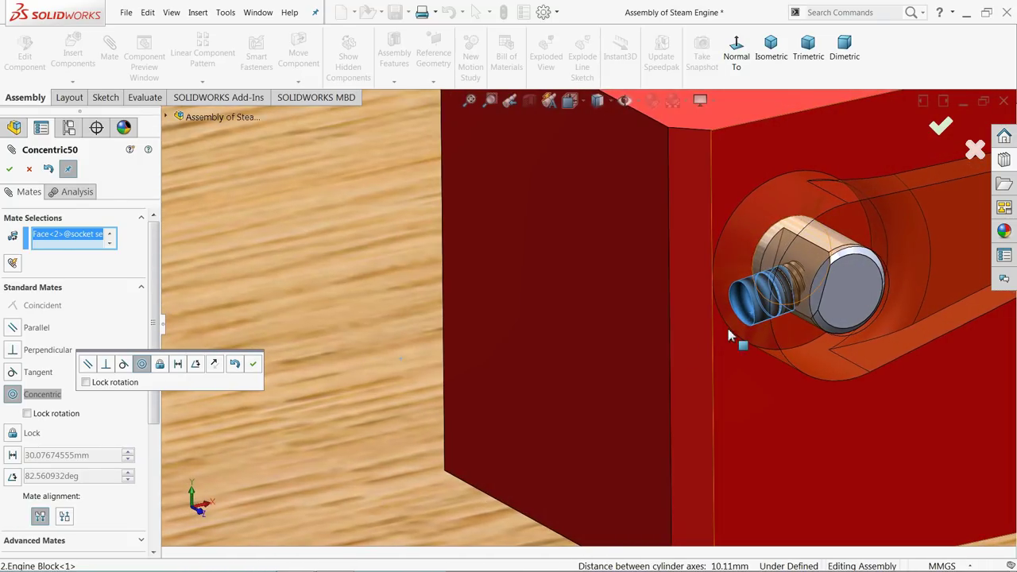
drag(676, 343, 487, 334)
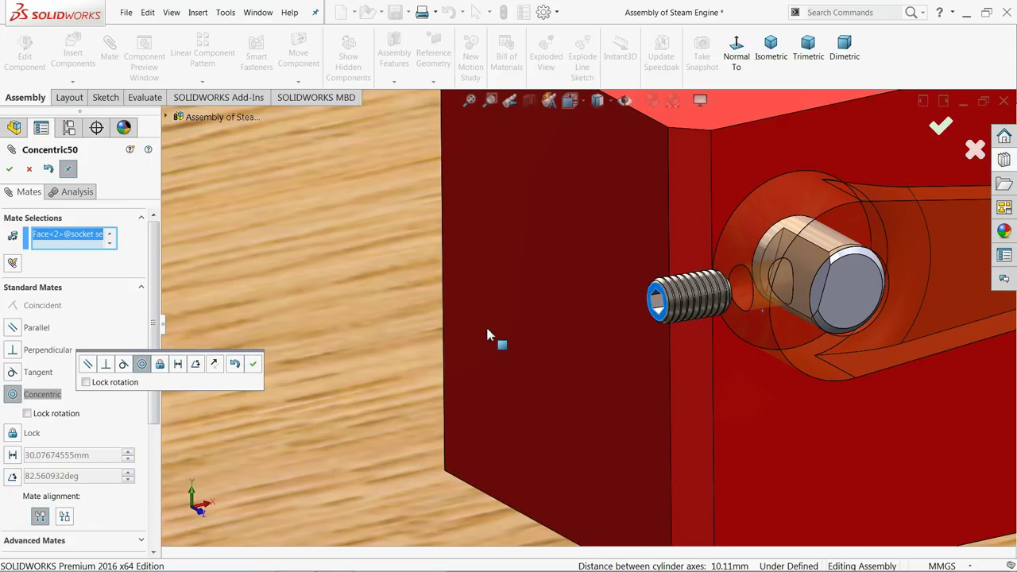
click(253, 364)
Add a tangent mate between the set screw's socket end face and the rocker's rounded outer face
scroll(627, 318, down, 5)
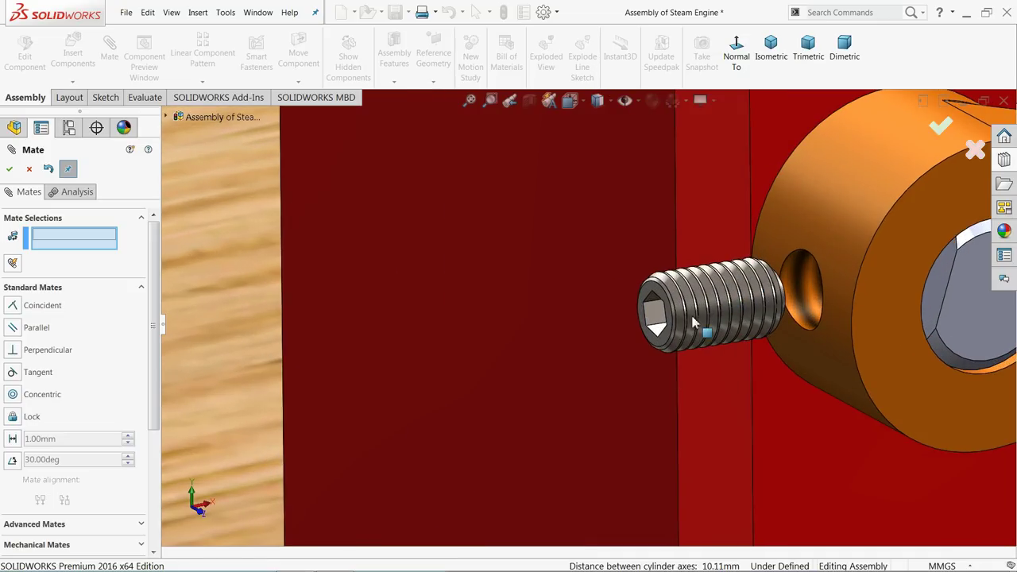
click(709, 338)
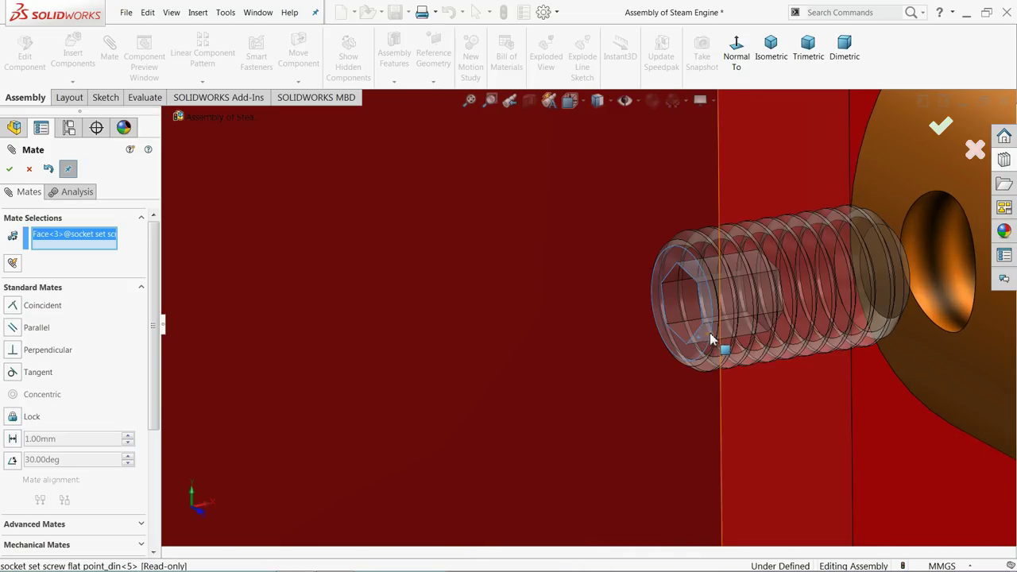
middle_drag(710, 333, 890, 316)
click(804, 219)
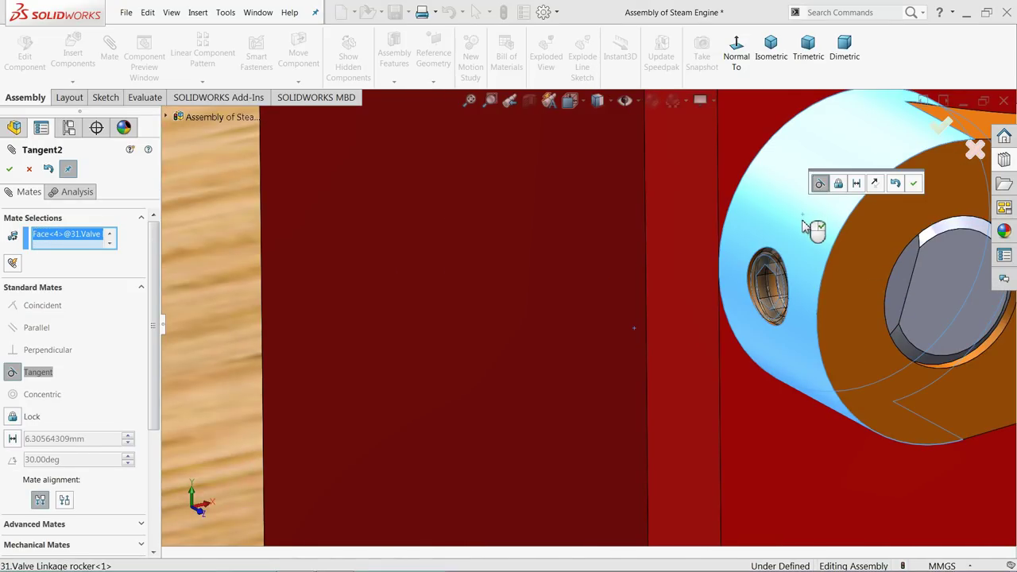
click(914, 183)
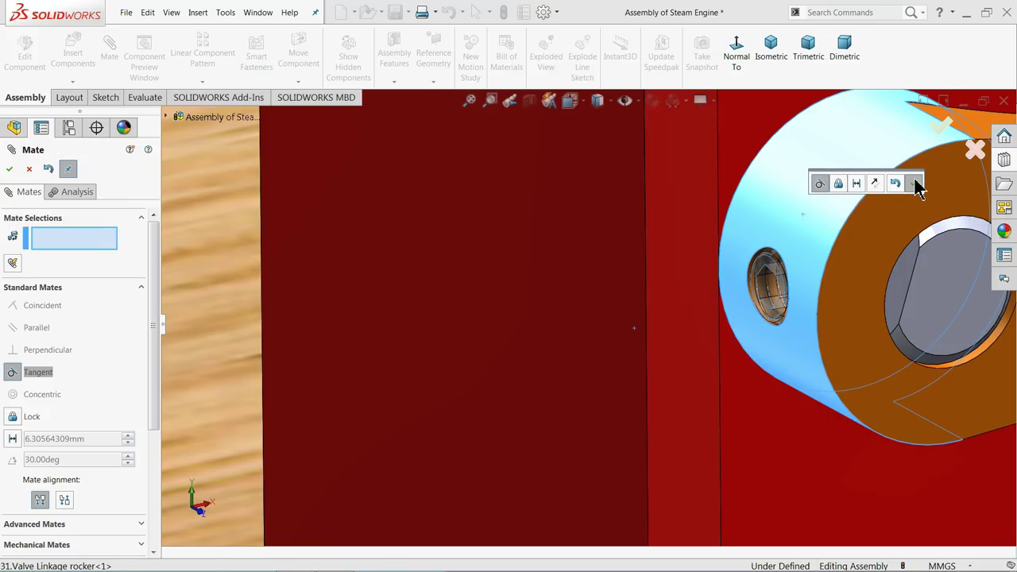
middle_drag(805, 313, 906, 314)
scroll(906, 314, down, 3)
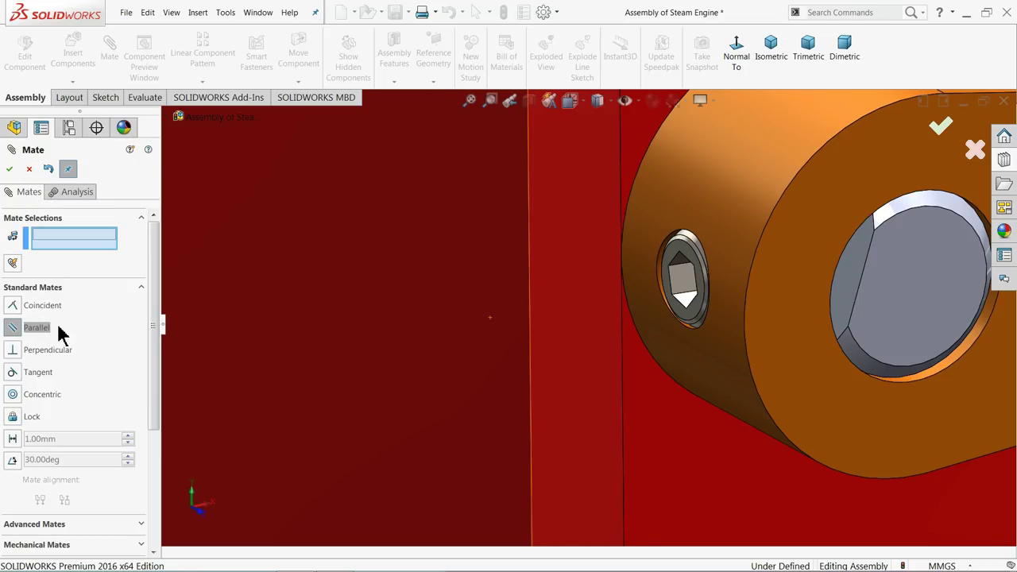
click(698, 322)
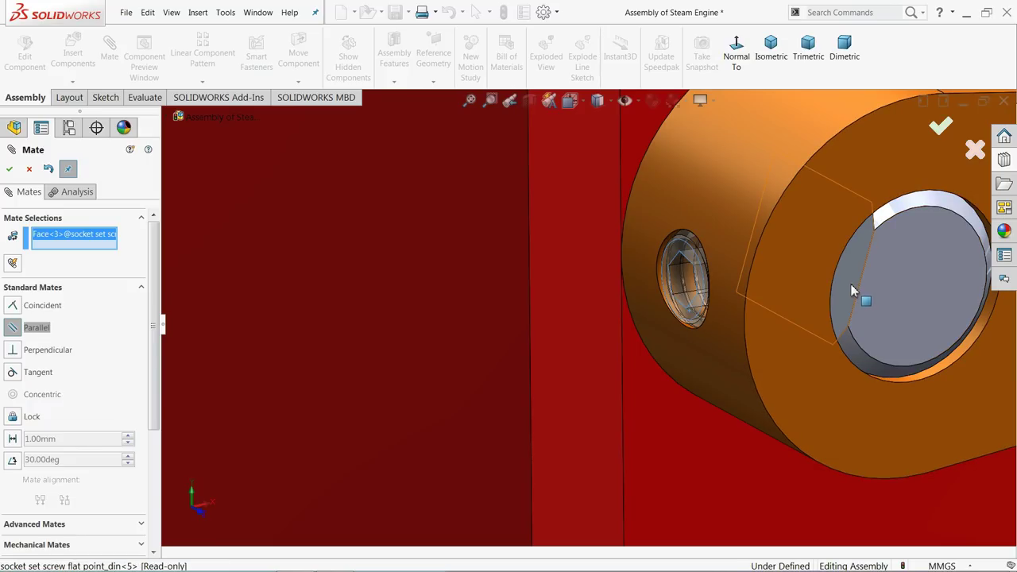
click(852, 291)
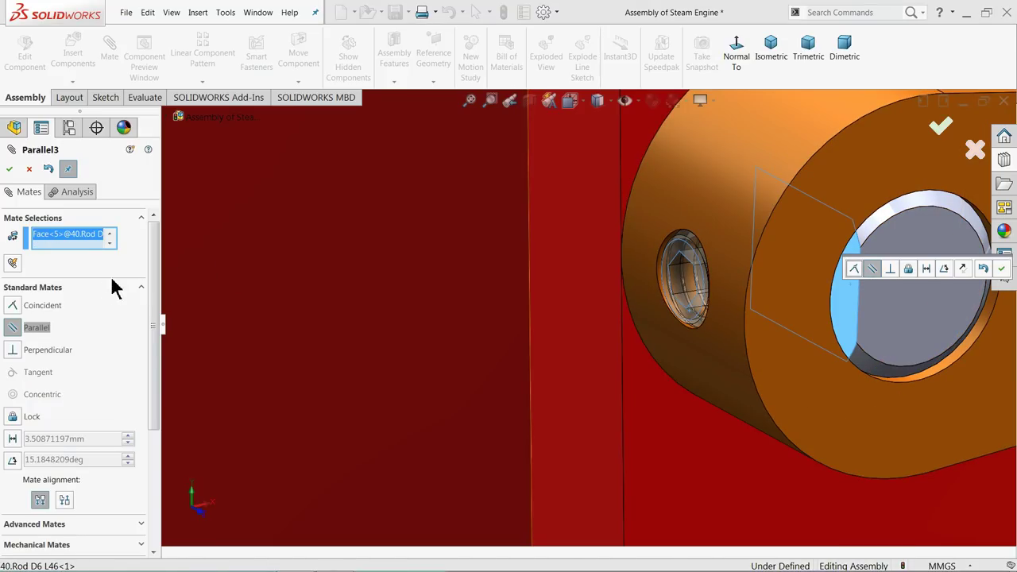
click(27, 174)
click(28, 172)
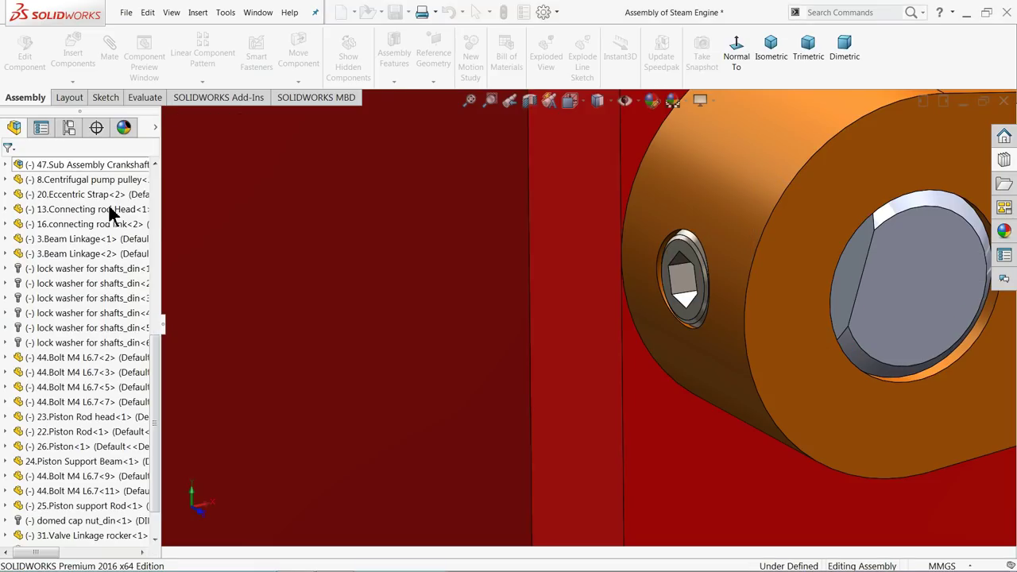
Mate the set screw's socket end face parallel to the flat on the 40.Rod D6 L46 and finish mating
mouse_move(598, 363)
middle_down()
mouse_move(552, 336)
mouse_move(591, 347)
mouse_move(590, 359)
middle_up()
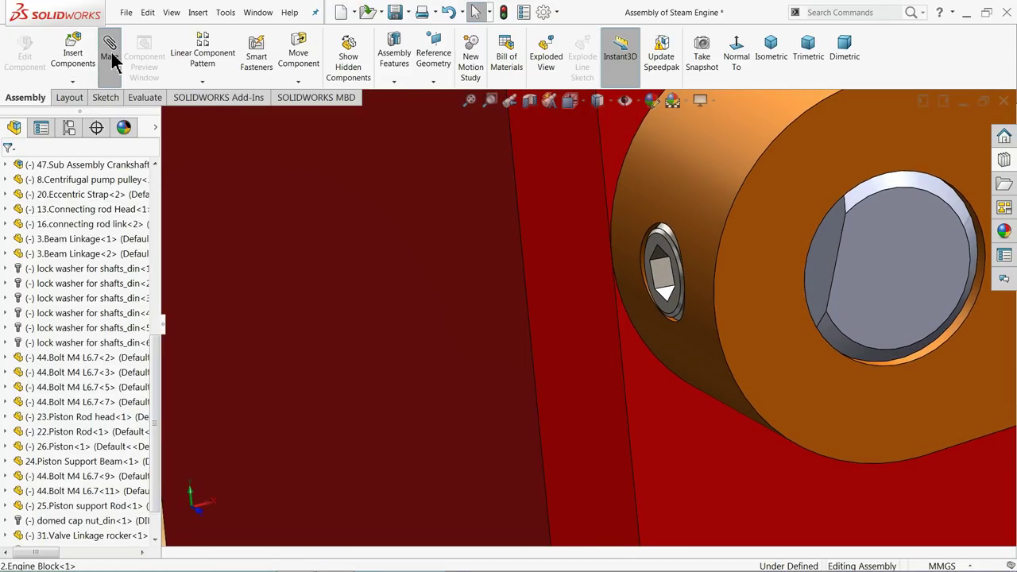
click(675, 307)
click(828, 273)
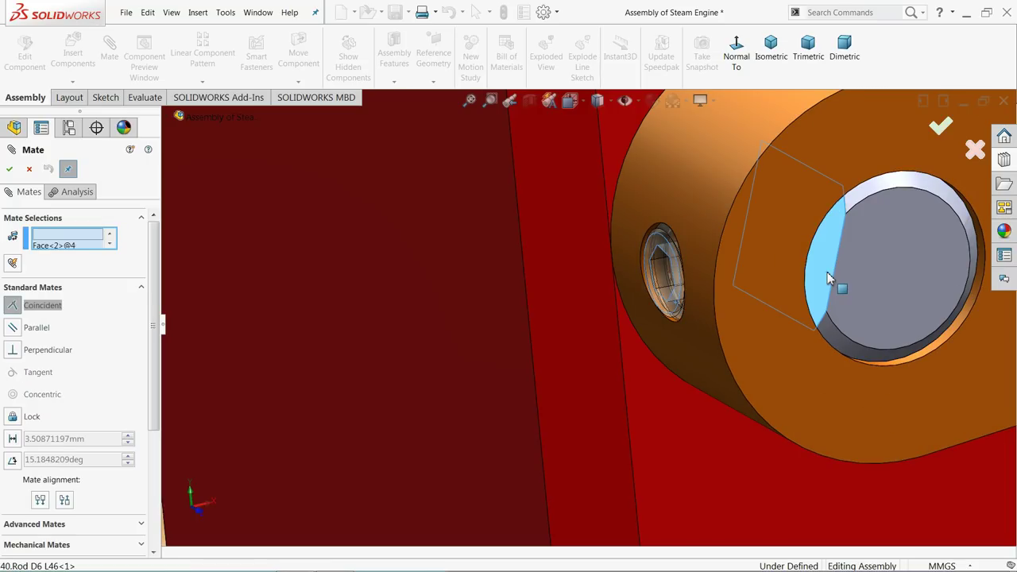
click(9, 170)
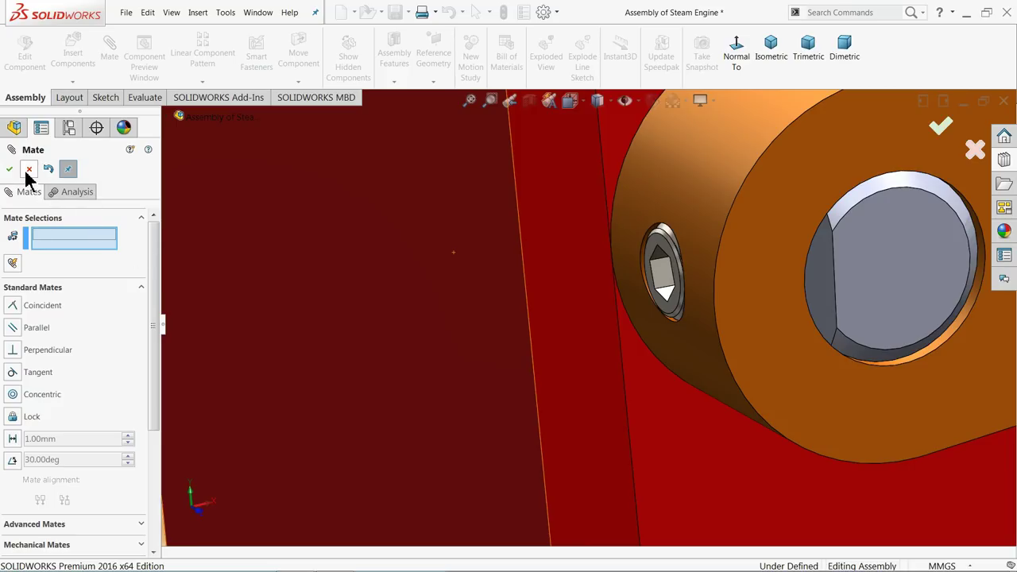
key(Escape)
Suppress the Parallel4 mate between the rod and the set screw in the assembly's Mates folder
scroll(110, 345, down, 1)
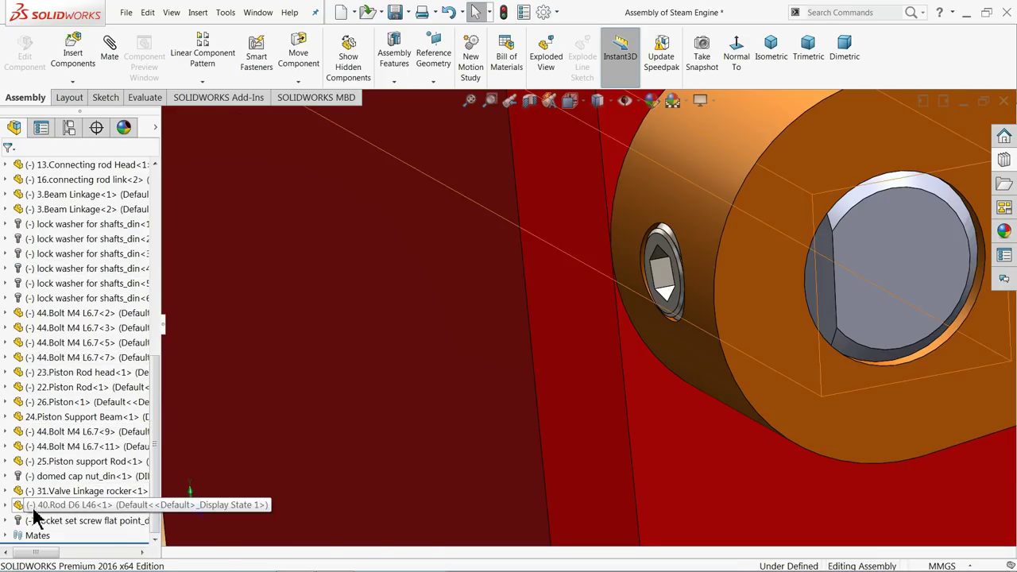
click(12, 537)
scroll(48, 461, down, 10)
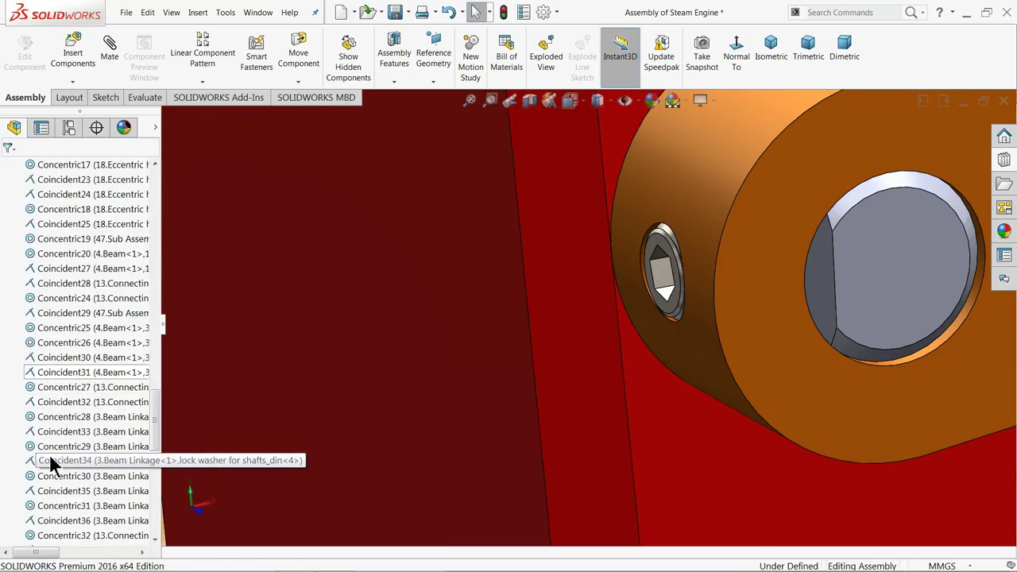
scroll(46, 466, down, 3)
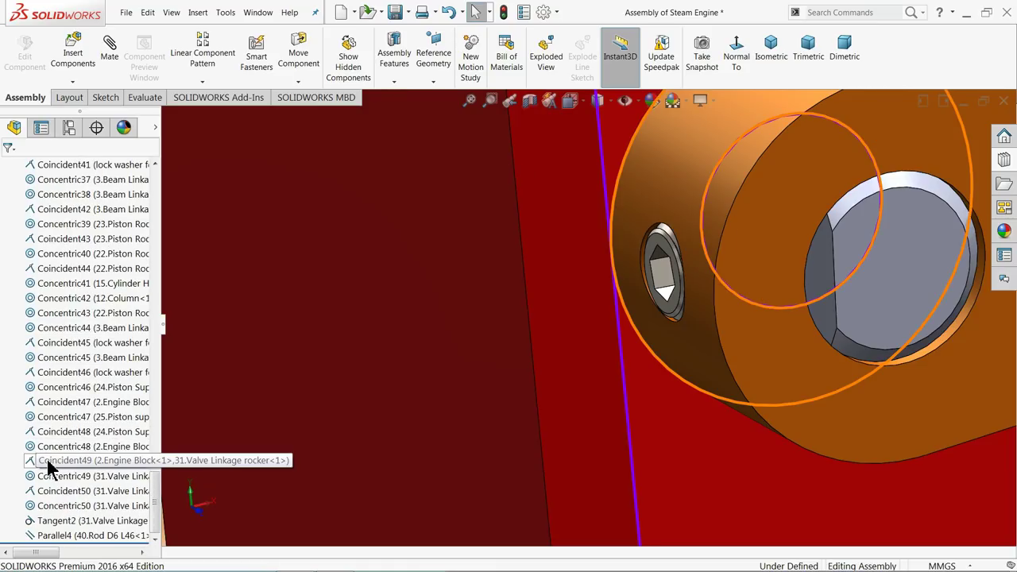
click(50, 534)
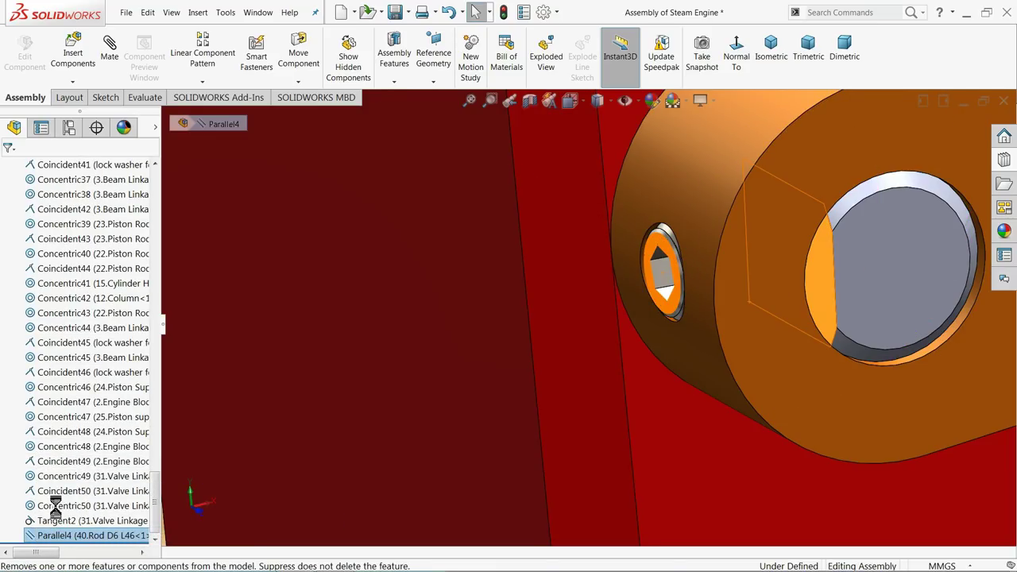
click(54, 507)
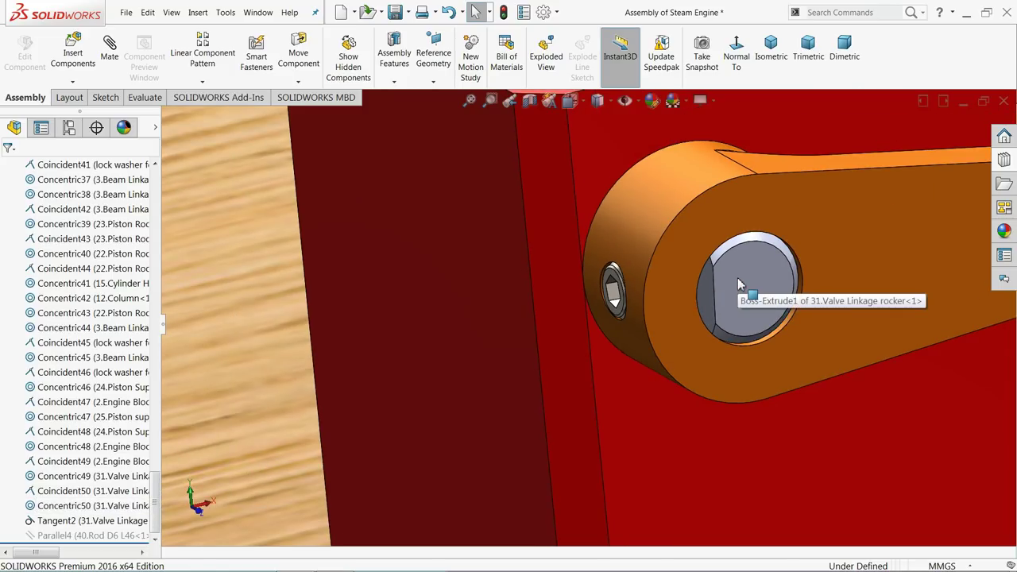
Add a Lock mate between the valve linkage rocker and the 40.Rod D6 L46, and finish mating
middle_drag(722, 309, 688, 296)
scroll(688, 295, down, 5)
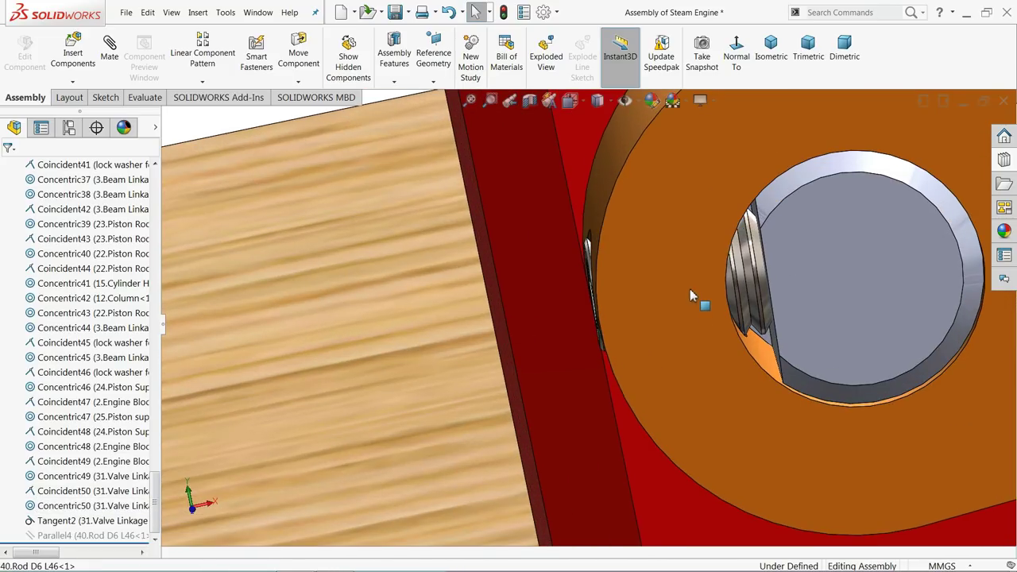
scroll(781, 294, up, 10)
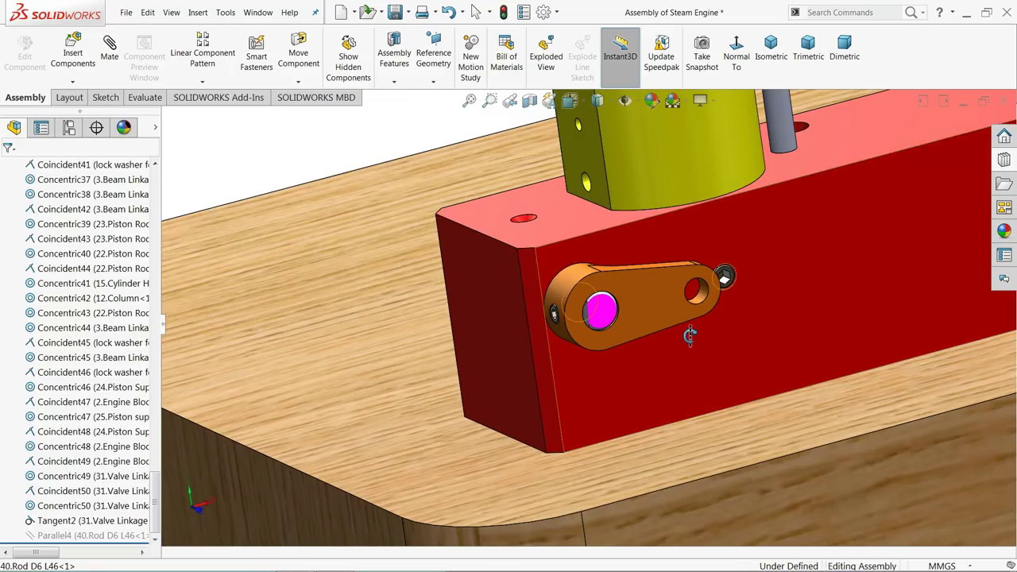
mouse_move(691, 336)
middle_down()
mouse_move(726, 358)
mouse_move(681, 311)
mouse_move(681, 325)
middle_up()
scroll(588, 318, up, 1)
click(435, 139)
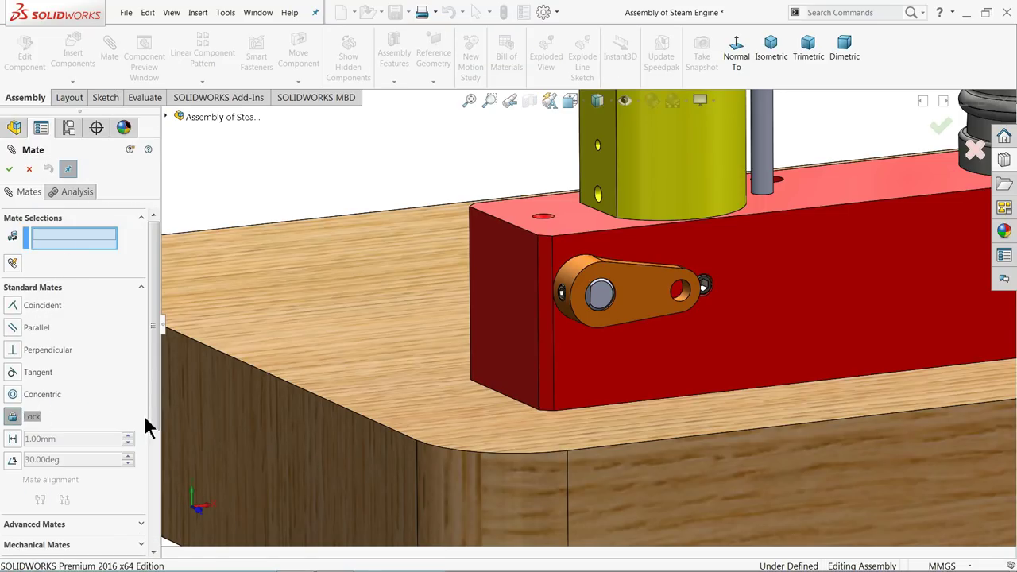
scroll(629, 290, down, 5)
click(630, 286)
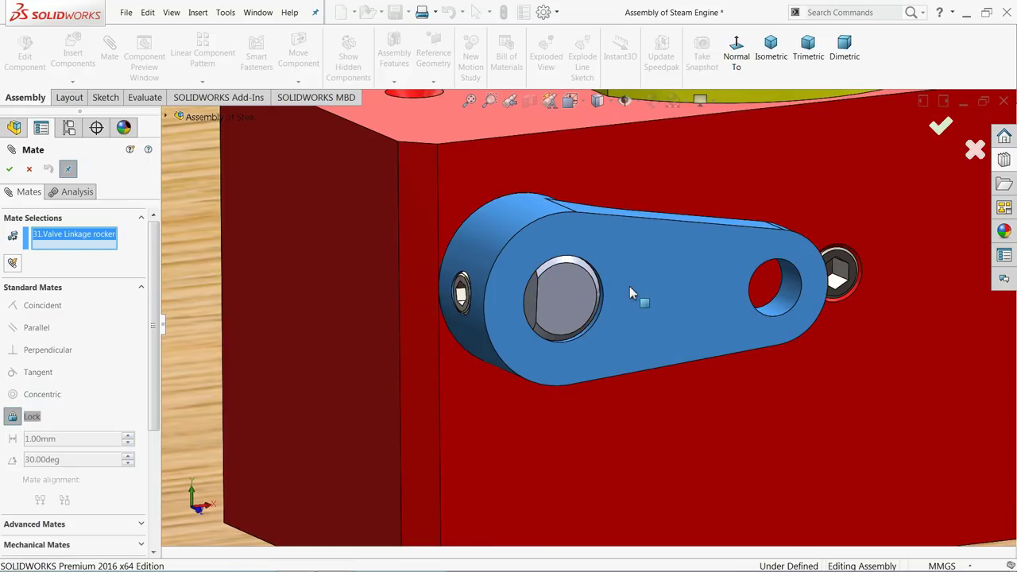
click(551, 301)
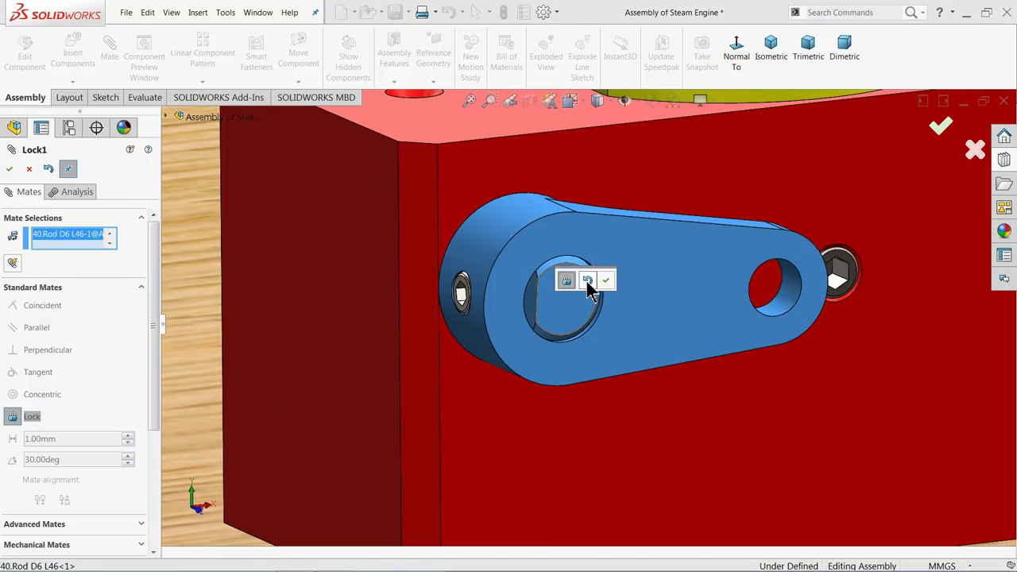
click(607, 283)
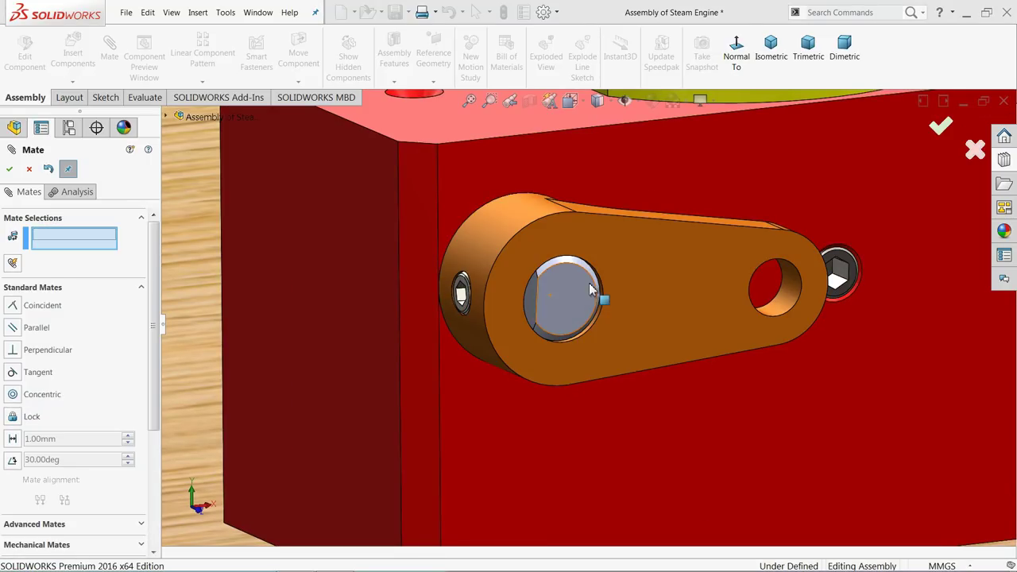
click(9, 169)
Swing the valve linkage rocker to test its movement with the locked rod, and clear the selection
scroll(550, 318, up, 4)
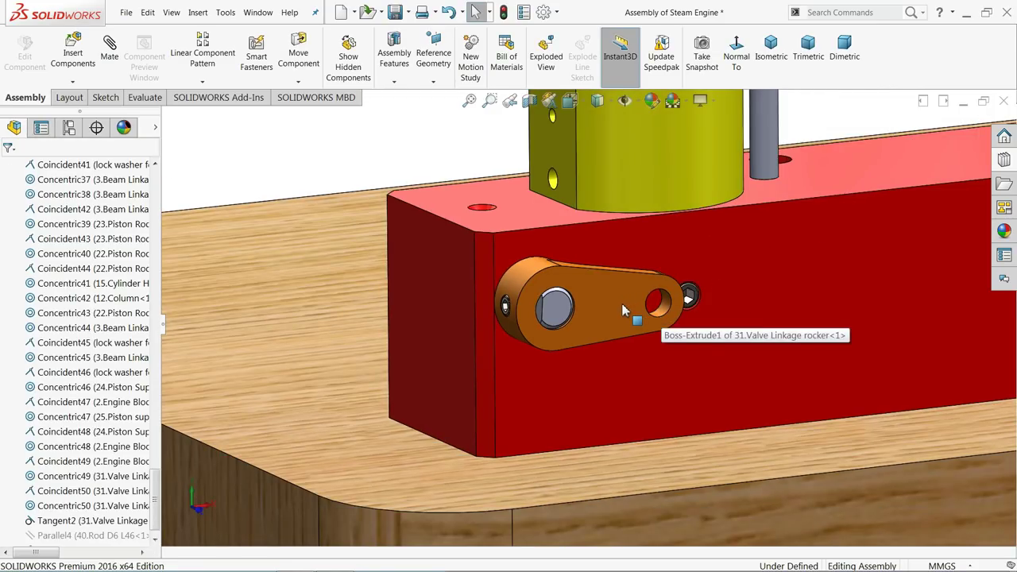
drag(604, 271, 614, 298)
scroll(614, 299, up, 4)
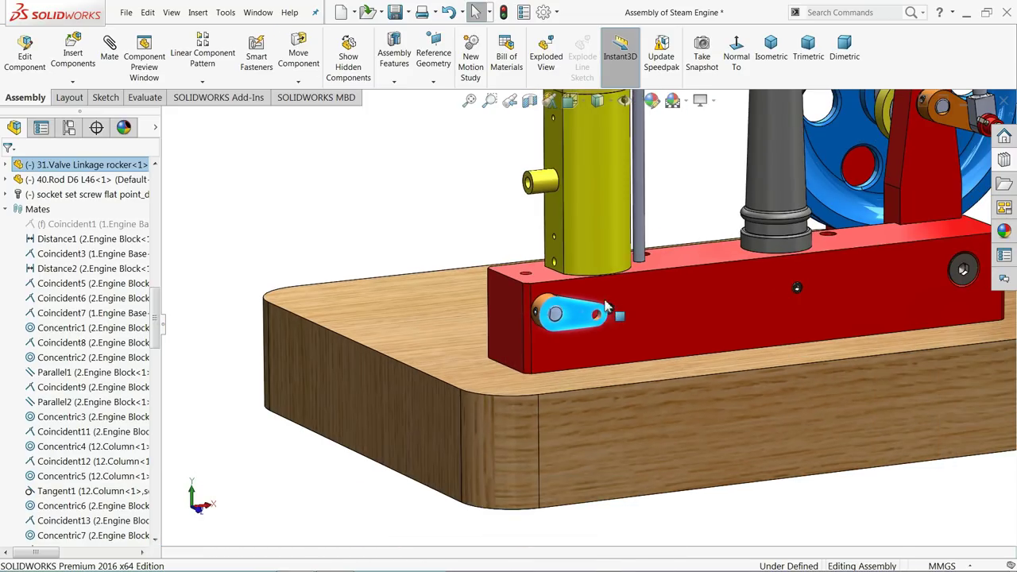
click(469, 209)
middle_drag(576, 253, 593, 303)
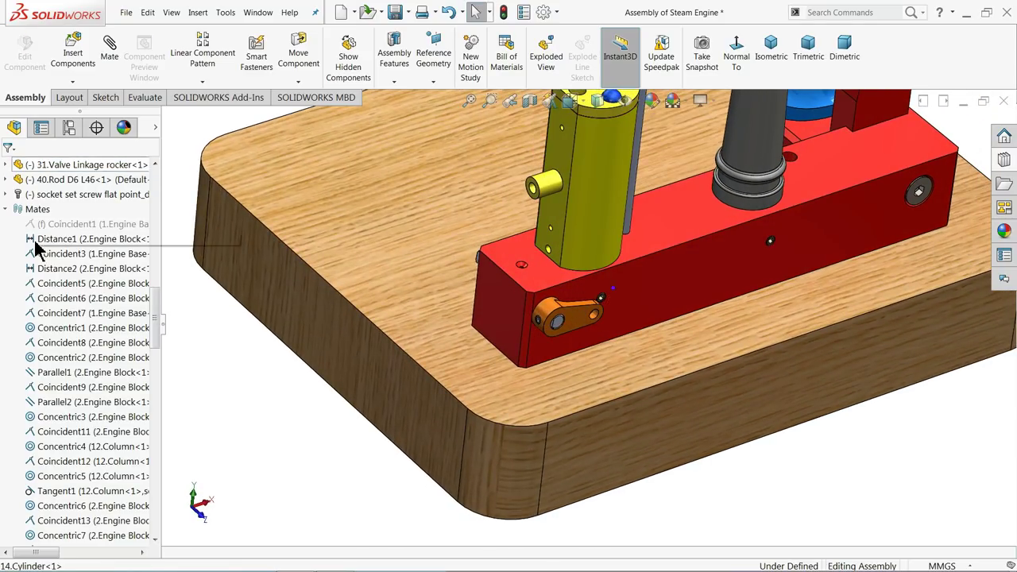
Collapse the Mates folder and insert the 30.Valve Linkage part beside the engine block, near the valve linkage rocker's free end
click(6, 209)
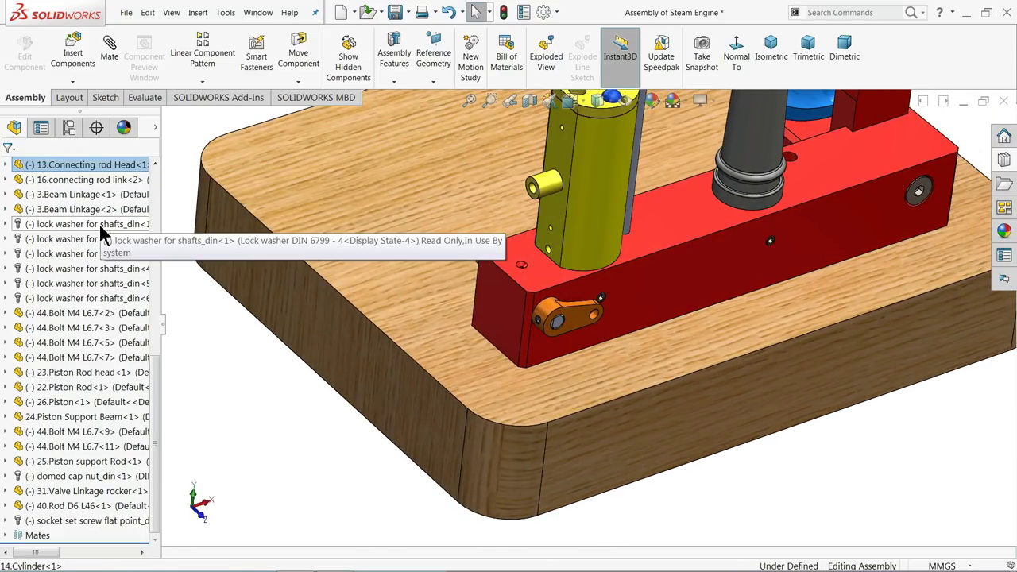
drag(154, 382, 157, 177)
click(72, 58)
click(70, 431)
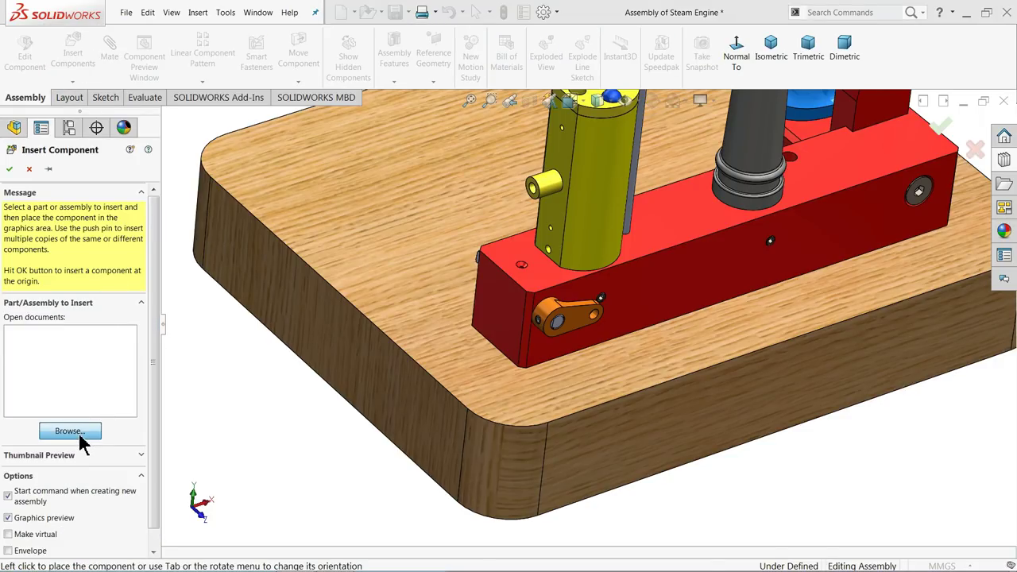
drag(876, 181, 878, 277)
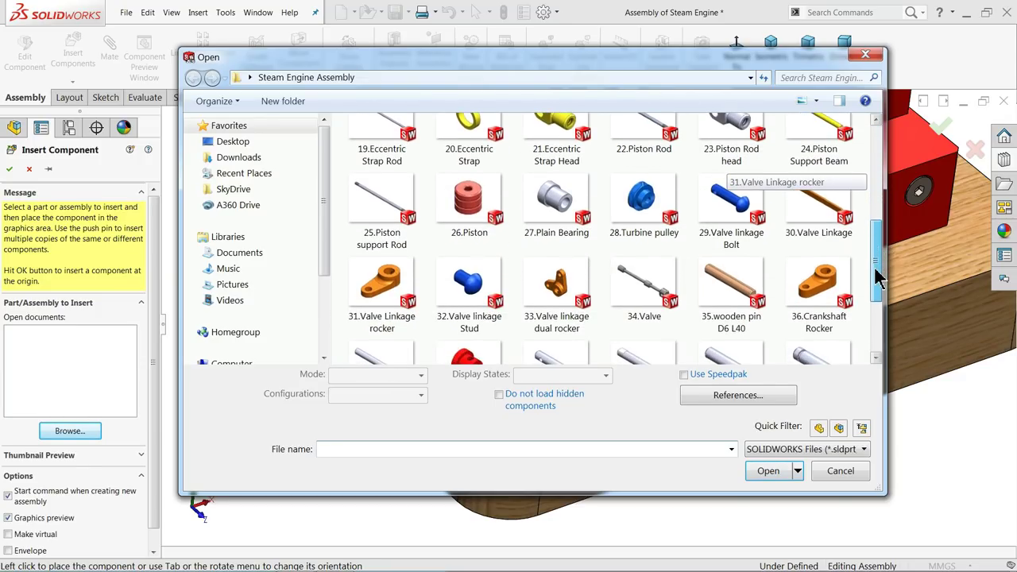
click(819, 209)
click(768, 462)
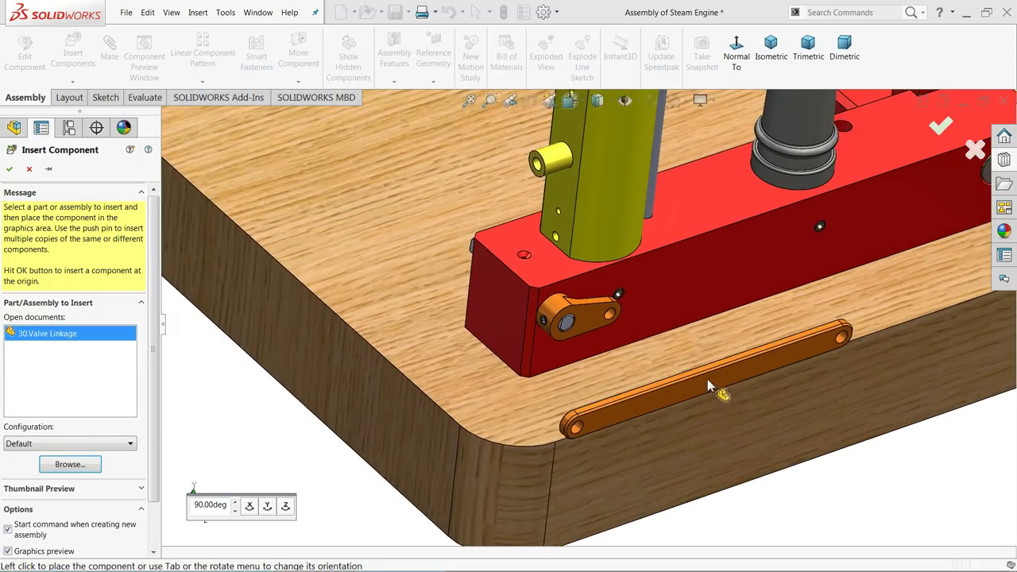
click(642, 289)
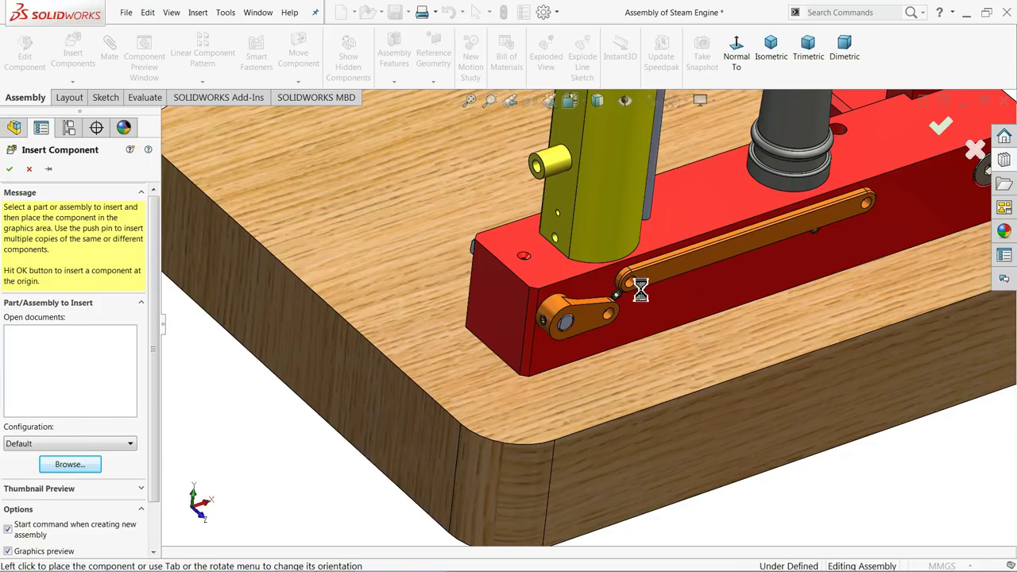
Mate the valve linkage's end hole concentric to the small hole of the valve linkage rocker
scroll(620, 299, down, 2)
scroll(620, 299, down, 2)
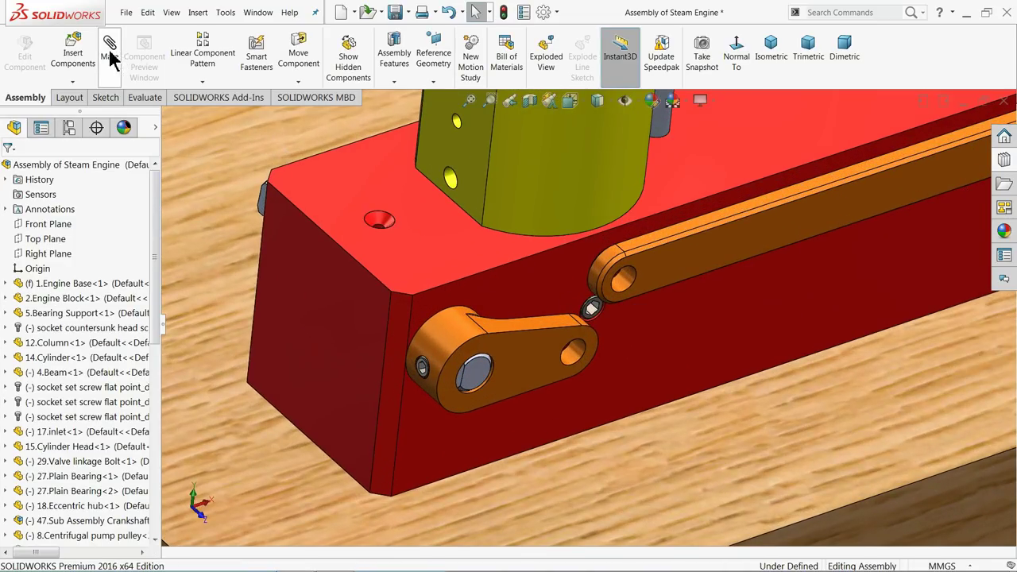
click(605, 286)
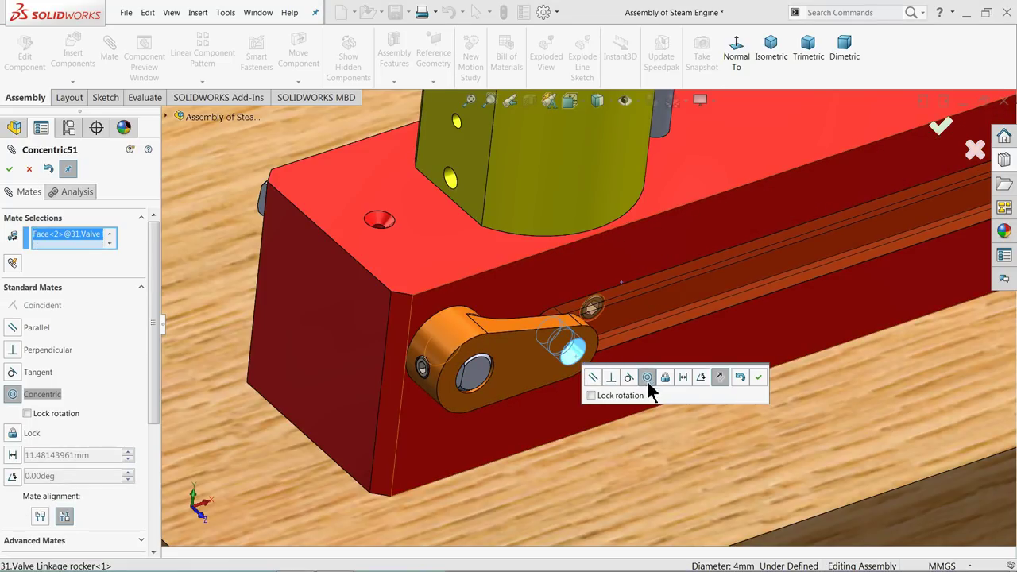
click(759, 378)
Mate the valve linkage's outward side face coincident to the rocker arm's inner face, and finish mating
middle_drag(659, 338, 525, 253)
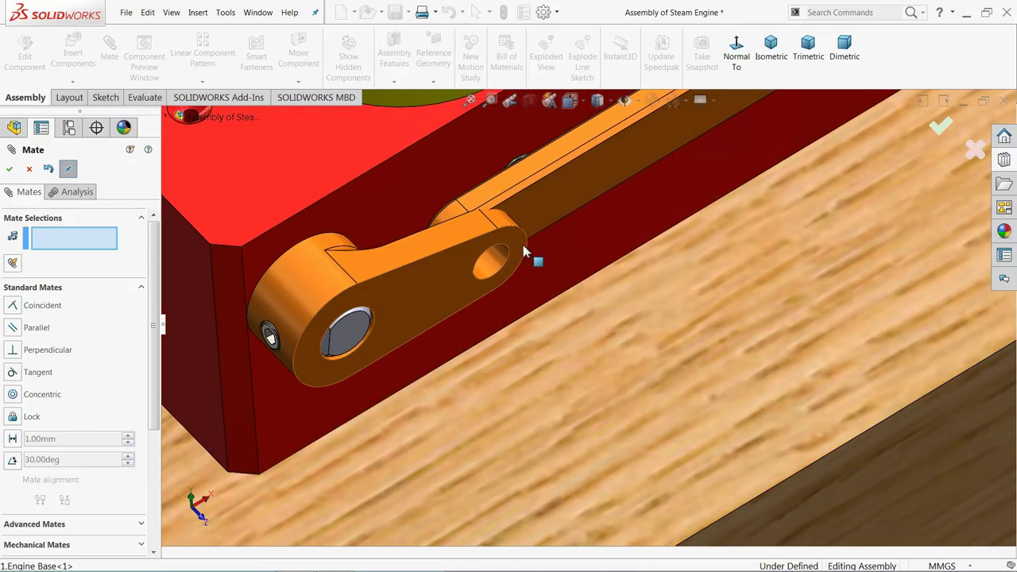
click(507, 214)
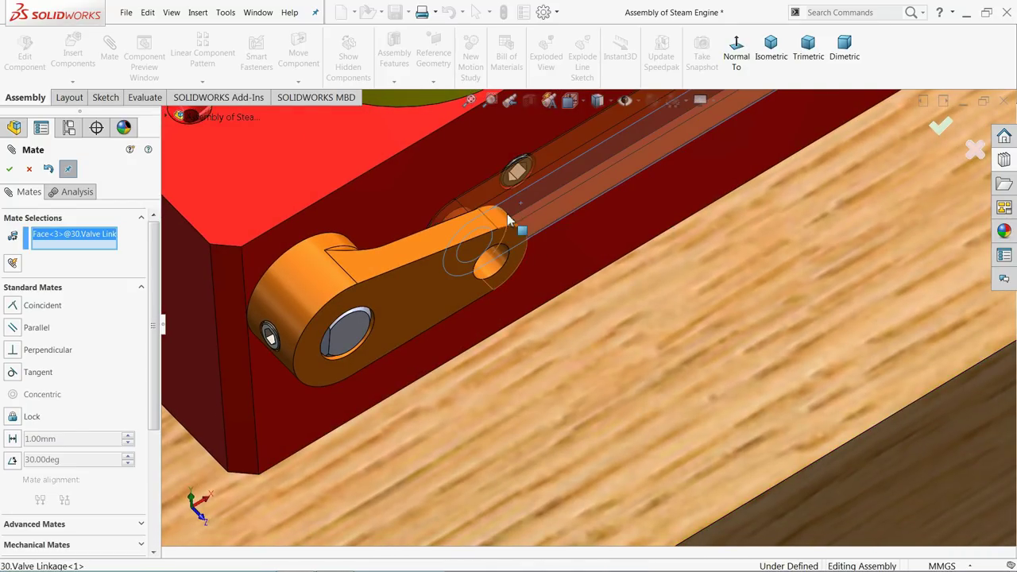
middle_drag(490, 211, 461, 237)
scroll(458, 233, down, 3)
click(407, 260)
click(407, 261)
middle_drag(396, 227, 424, 255)
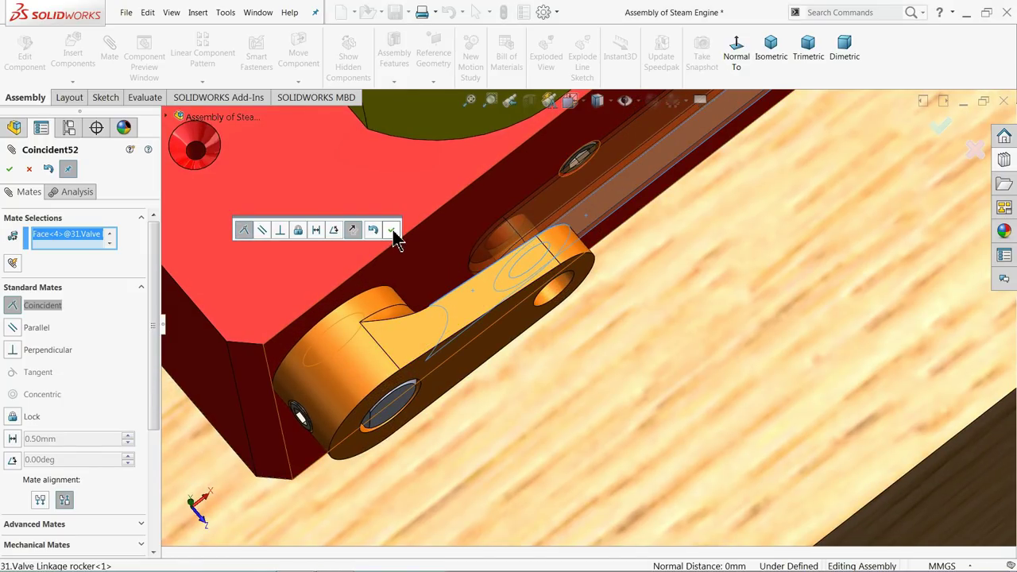
click(392, 230)
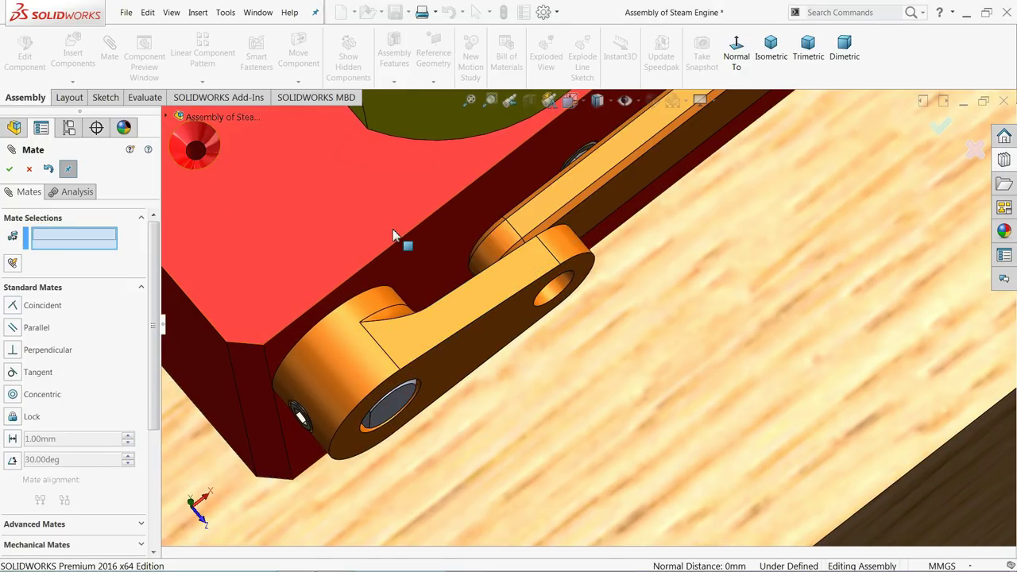
click(29, 170)
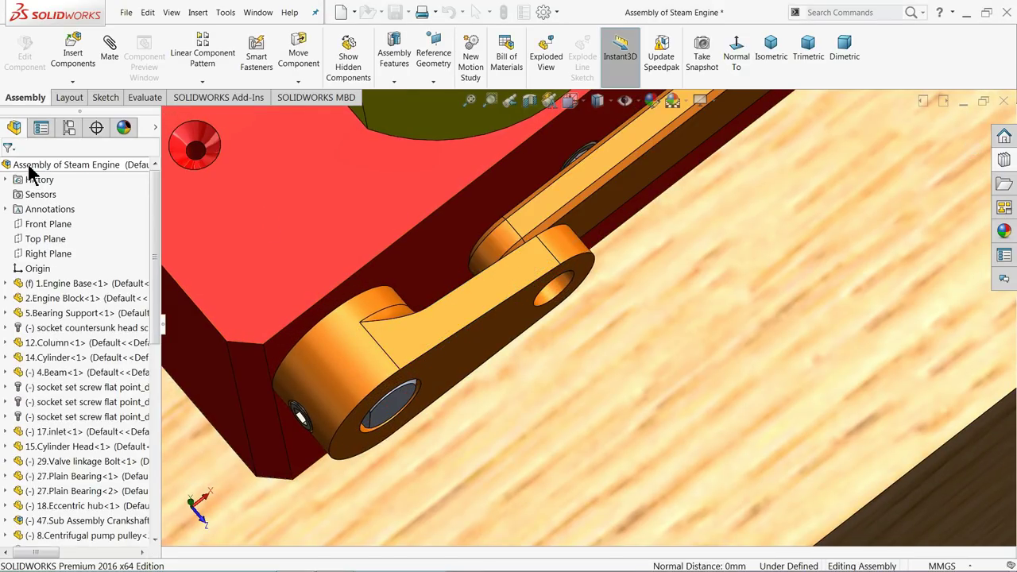
Insert the 32.Valve linkage Stud part next to the rocker's small hole
click(71, 54)
click(72, 434)
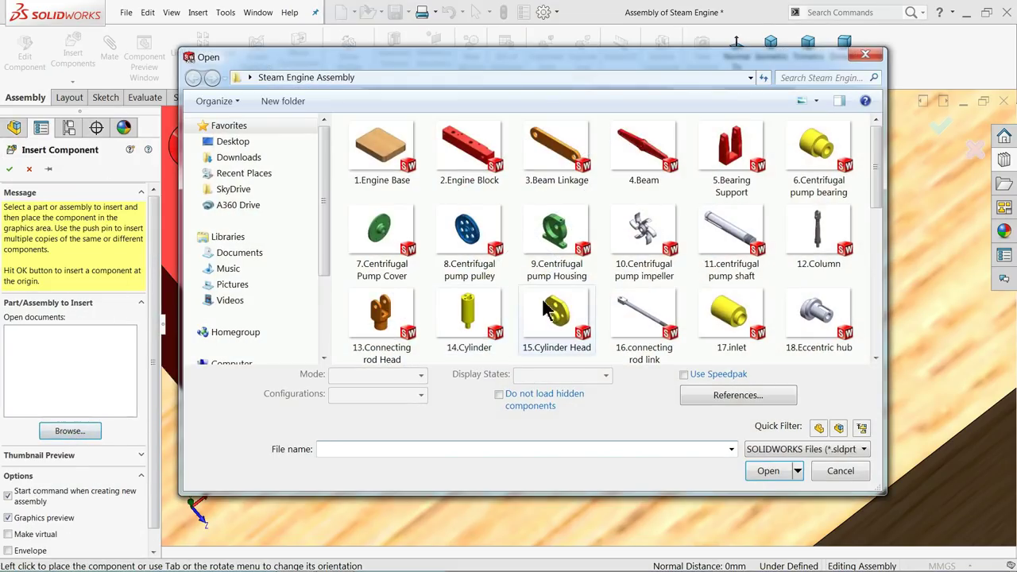
drag(877, 201, 877, 314)
click(451, 239)
click(759, 462)
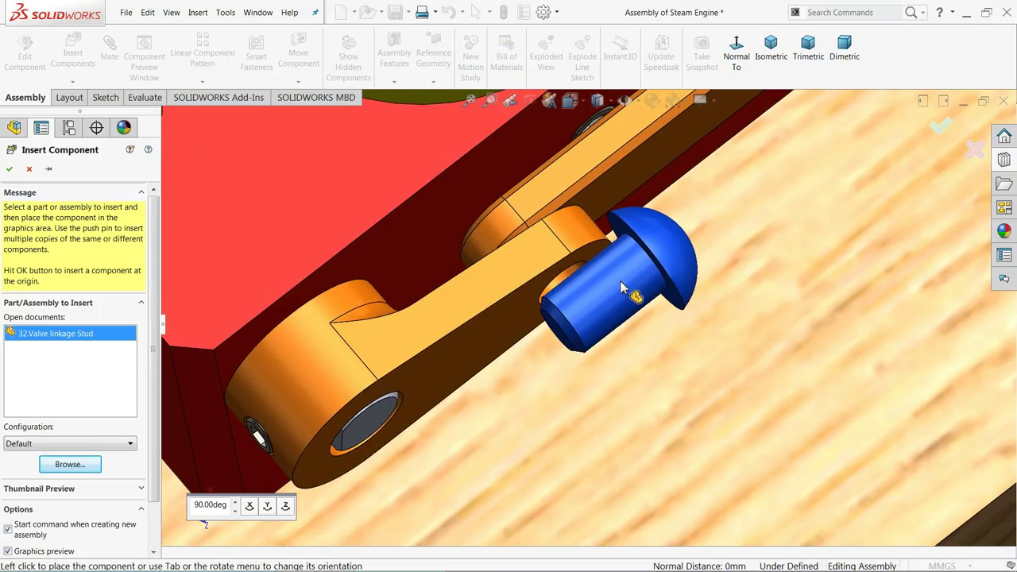
click(589, 283)
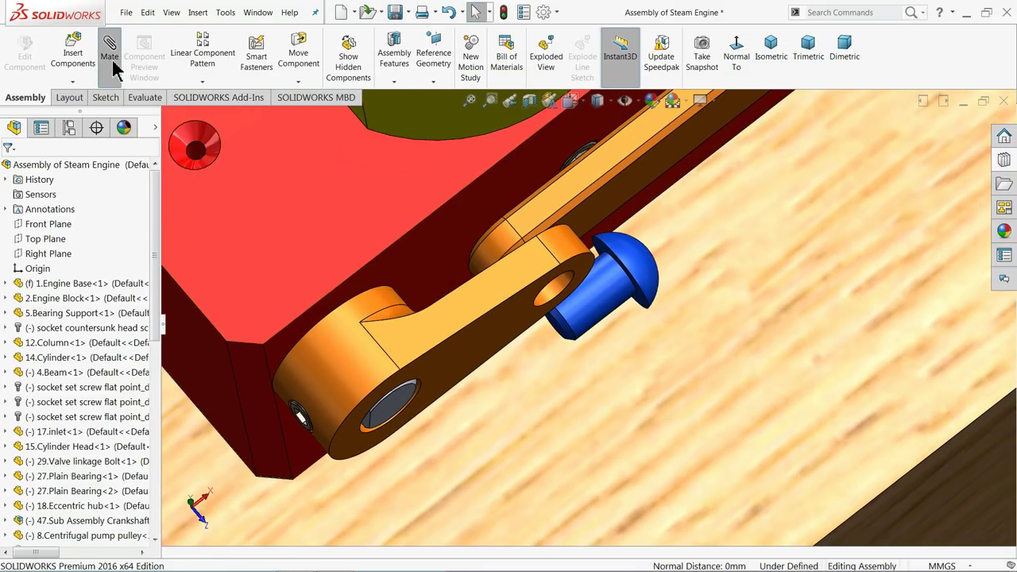
Mate the stud's shank concentric to the rocker's small hole, flipping the alignment so its head faces outward
click(562, 284)
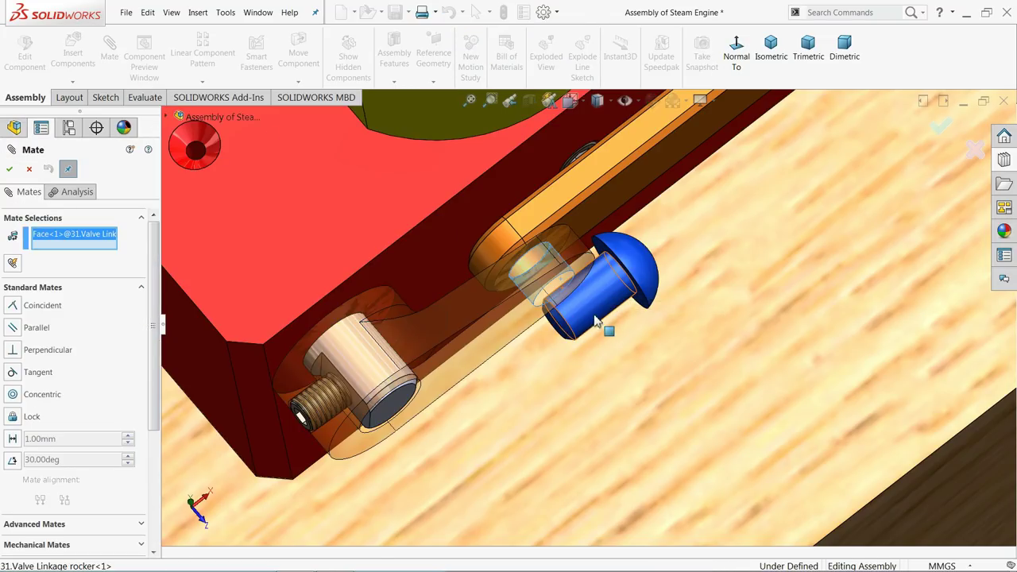
click(612, 308)
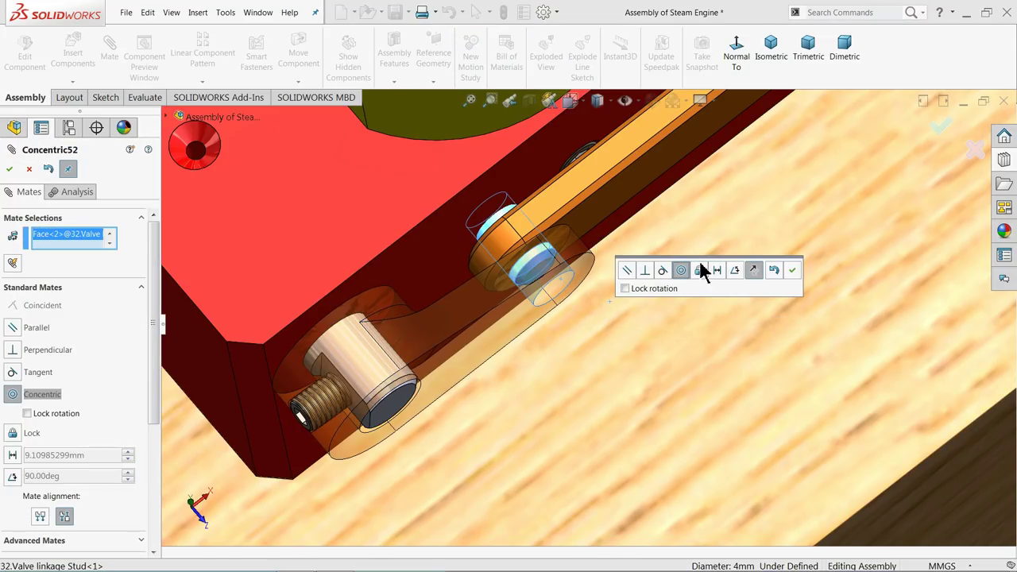
click(752, 270)
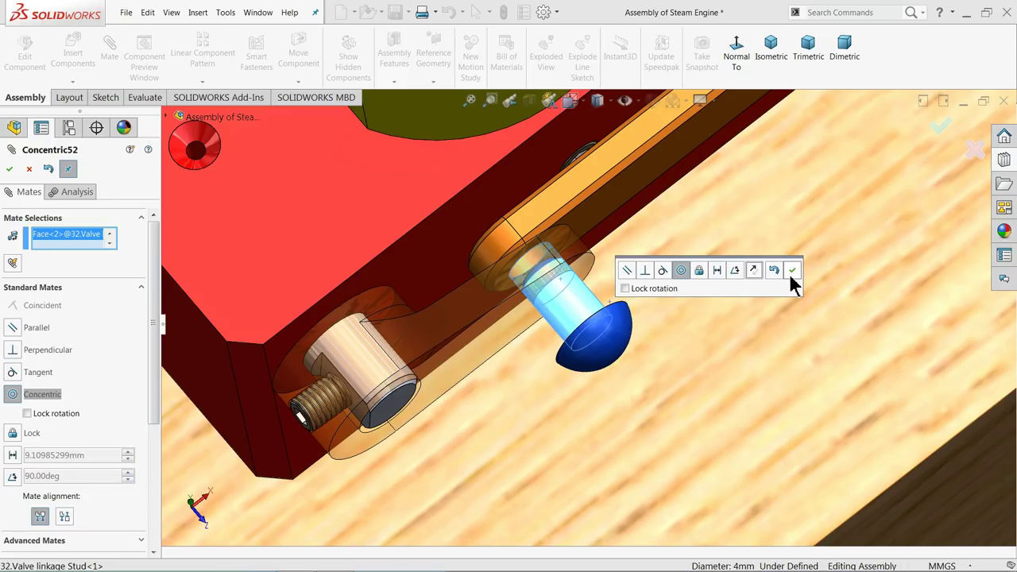
click(785, 273)
Mate the underside of the stud's head coincident to the rocker's outer face
click(524, 318)
middle_drag(525, 318, 542, 291)
click(613, 313)
click(778, 275)
middle_drag(726, 286, 533, 237)
Finish mating, swing the valve linkage and rocker upward until the linkage stands beside the cylinder, and clear the selection
drag(782, 184, 612, 8)
scroll(623, 183, up, 2)
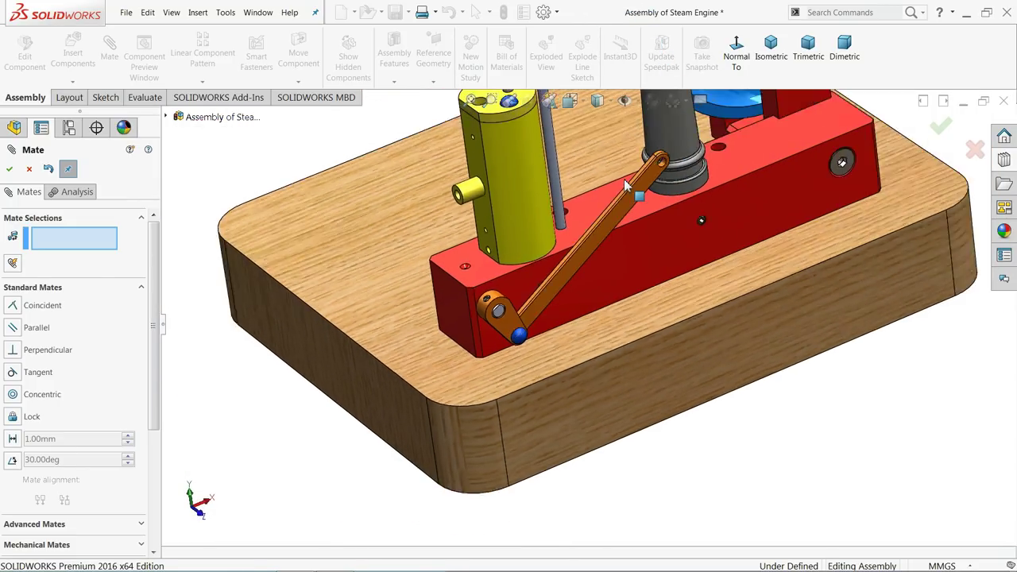
key(Escape)
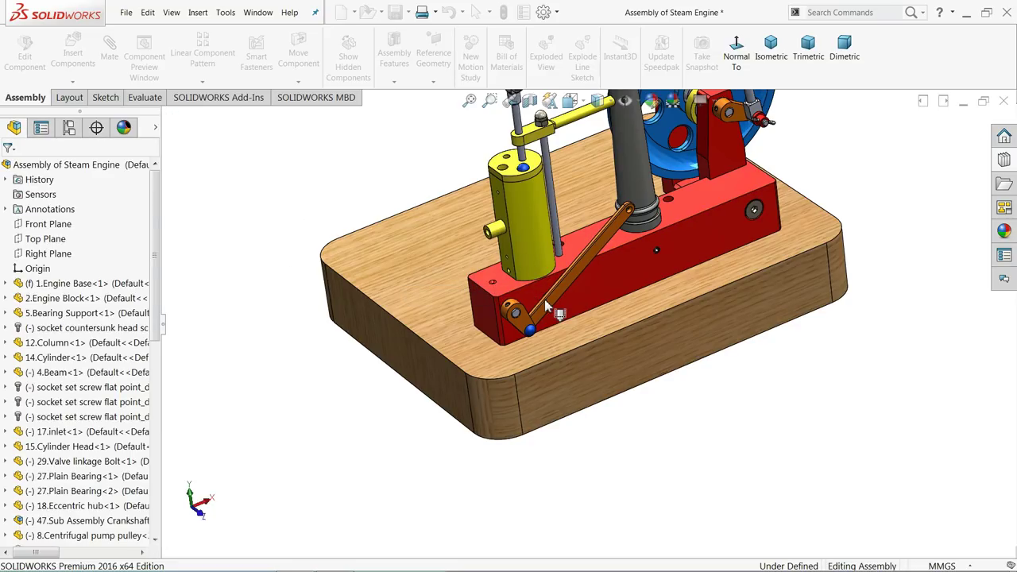
drag(616, 235, 412, 40)
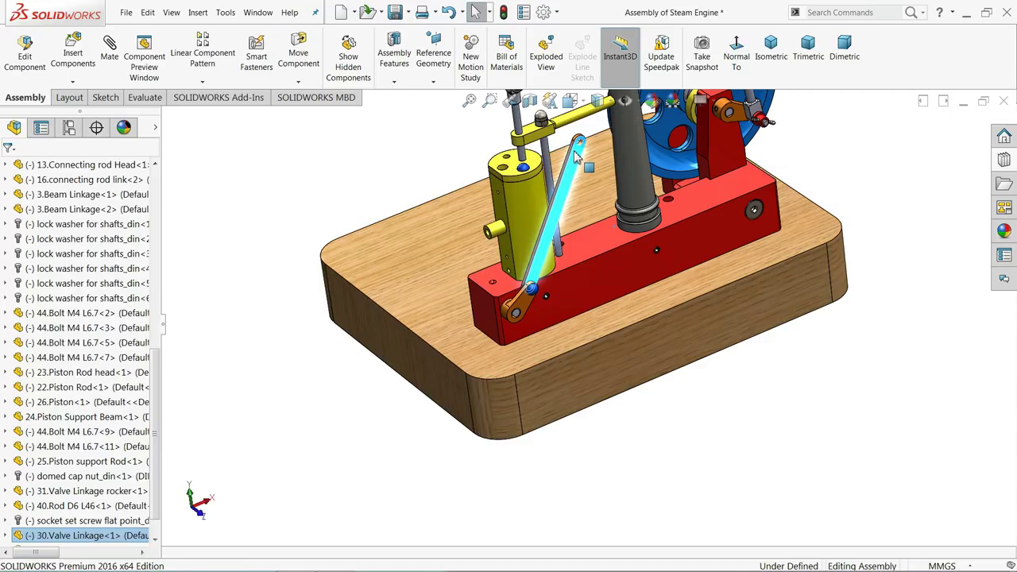
drag(550, 154, 487, 144)
click(434, 157)
middle_drag(434, 156, 564, 182)
scroll(563, 191, down, 2)
scroll(556, 222, up, 4)
scroll(548, 259, down, 6)
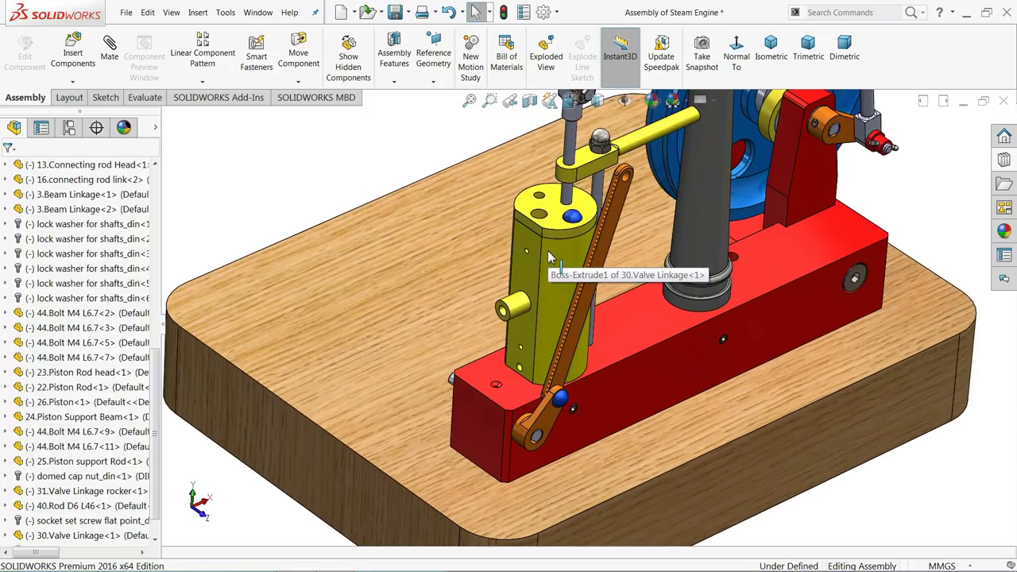
Insert the 34.Valve part beside the upper end of the cylinder
click(73, 56)
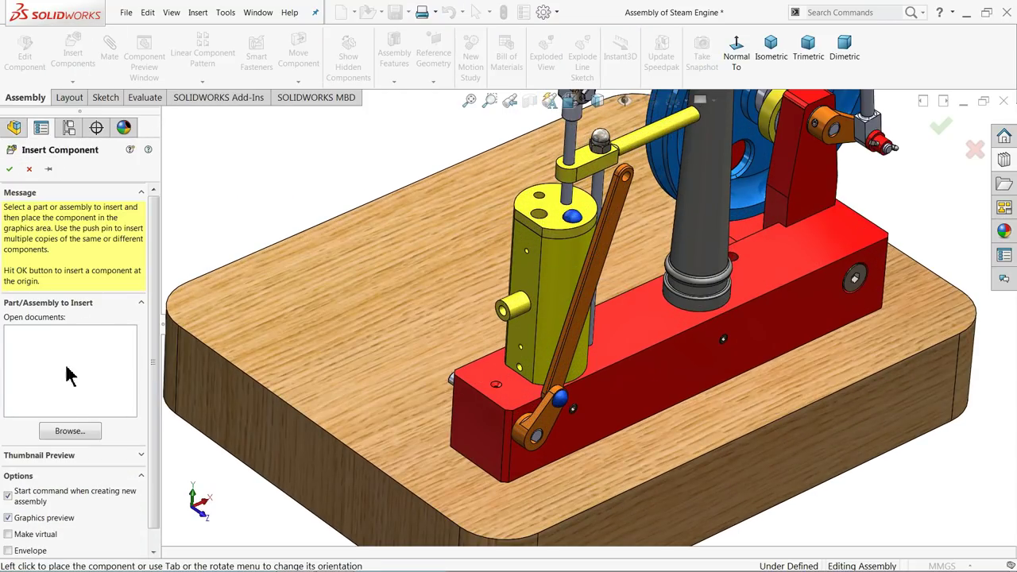
click(67, 432)
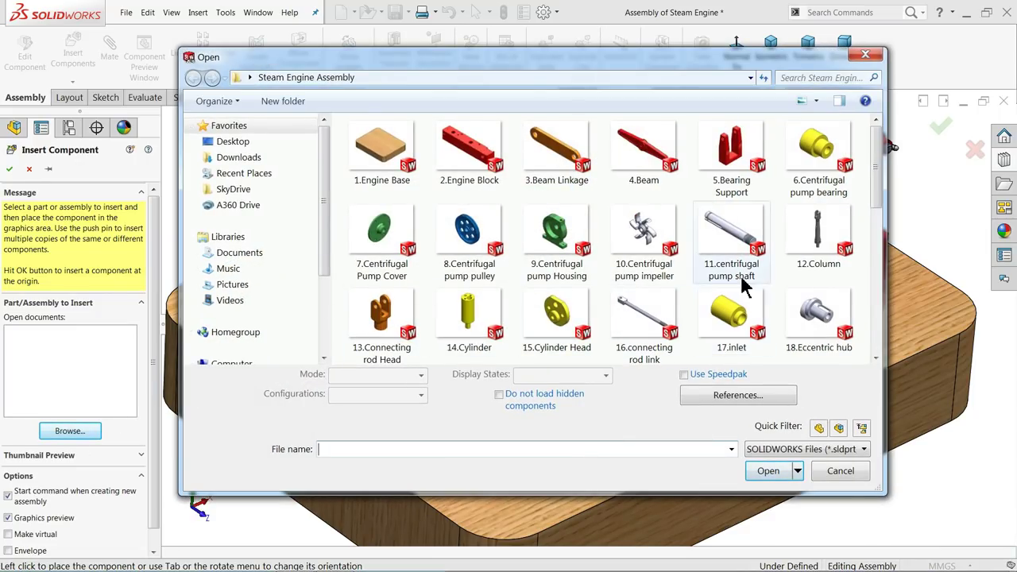
drag(879, 195, 879, 292)
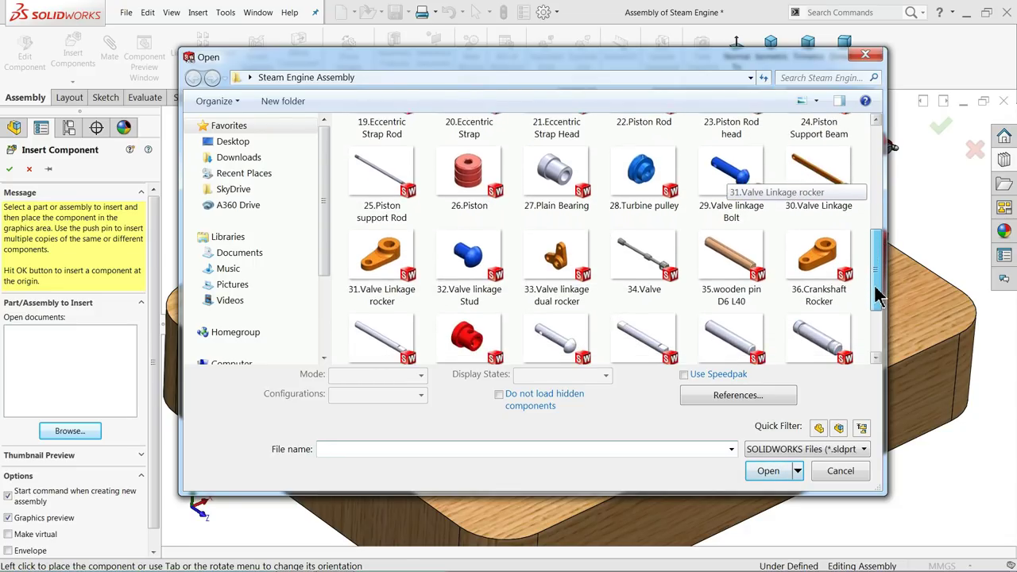
click(640, 272)
click(768, 462)
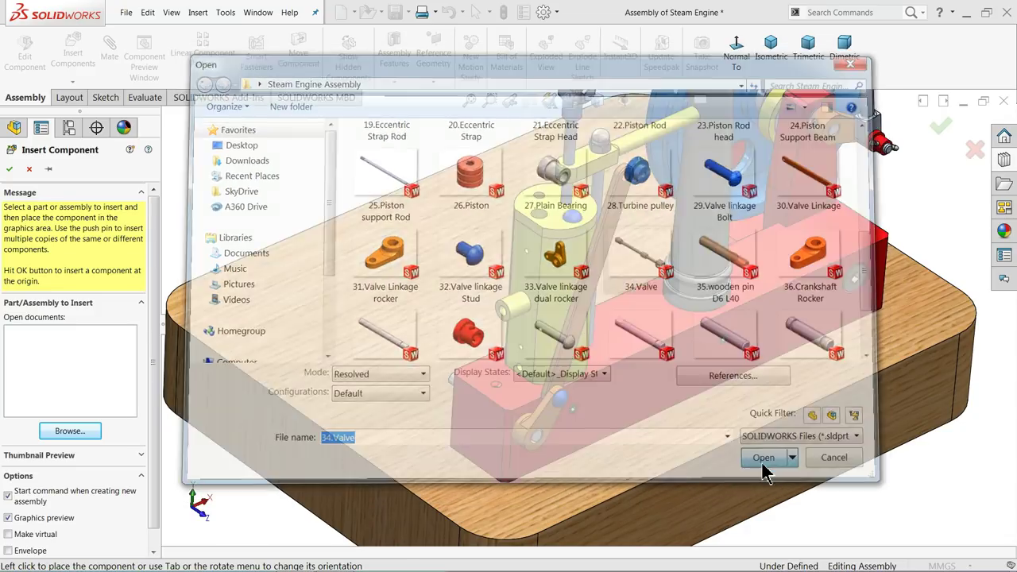
scroll(499, 216, down, 5)
scroll(499, 213, up, 2)
click(499, 215)
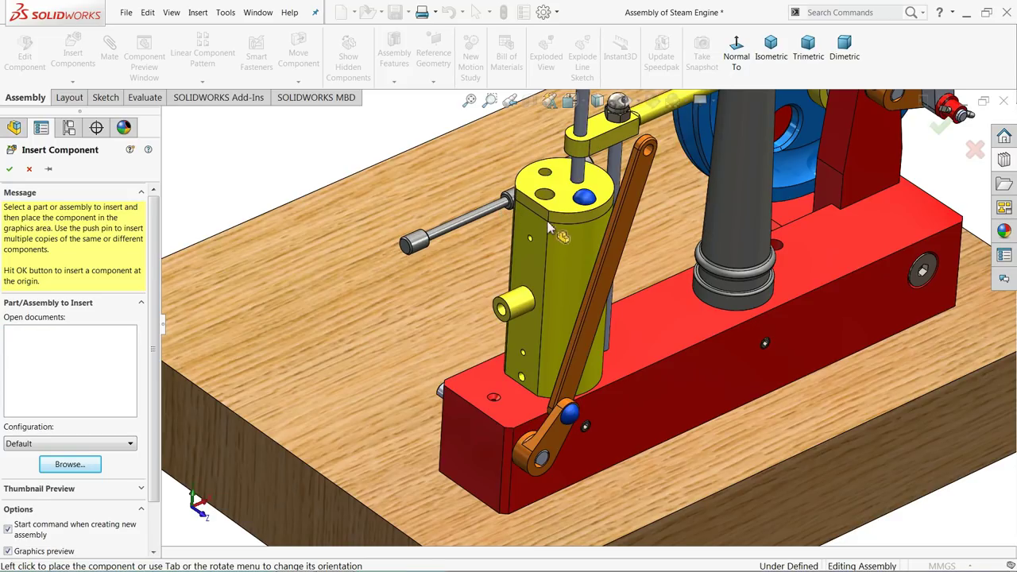
Rotate the 34.Valve freely with Rotate Component until it stands roughly upright with its forked head up
click(299, 84)
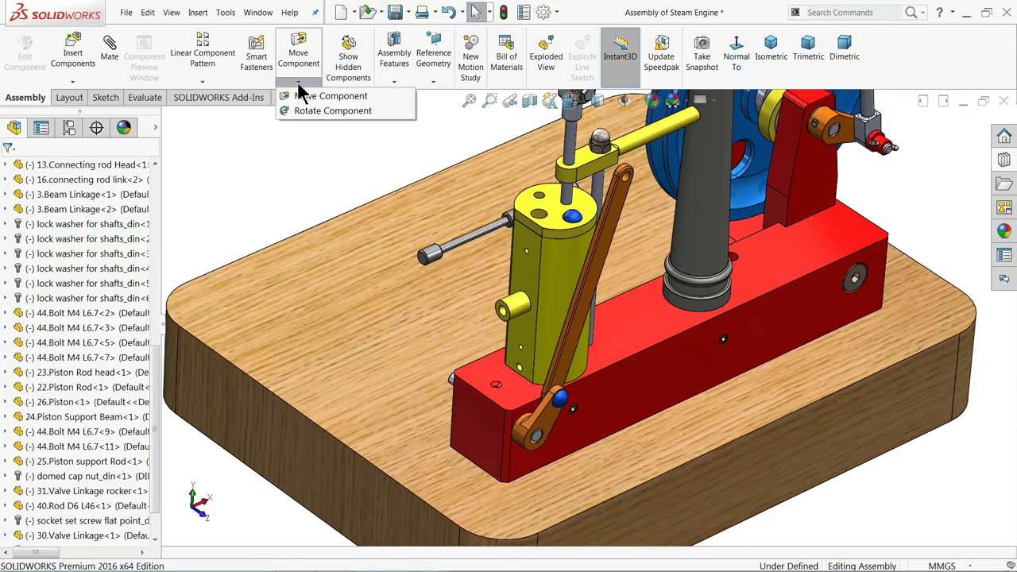
click(325, 112)
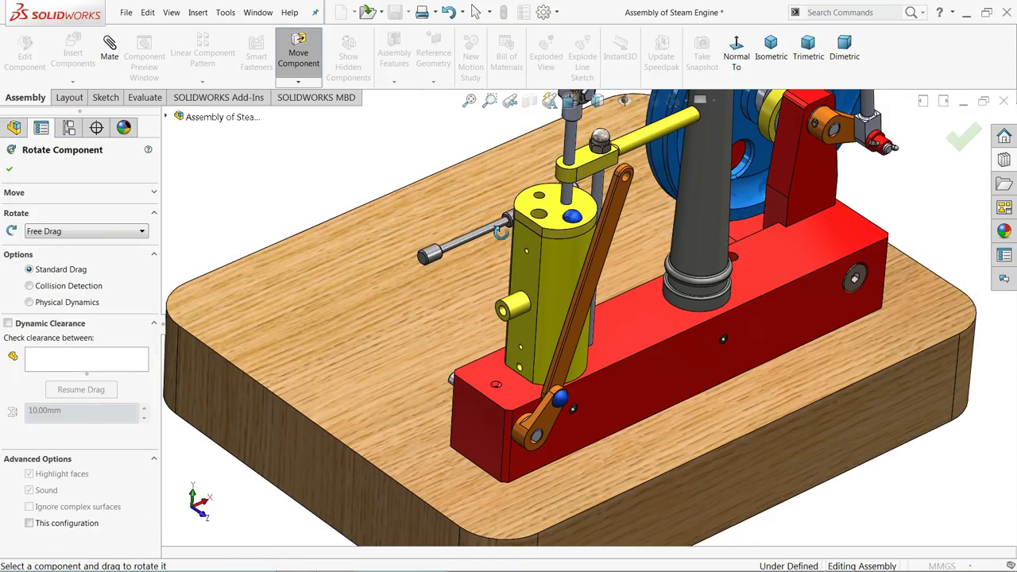
drag(460, 244, 457, 461)
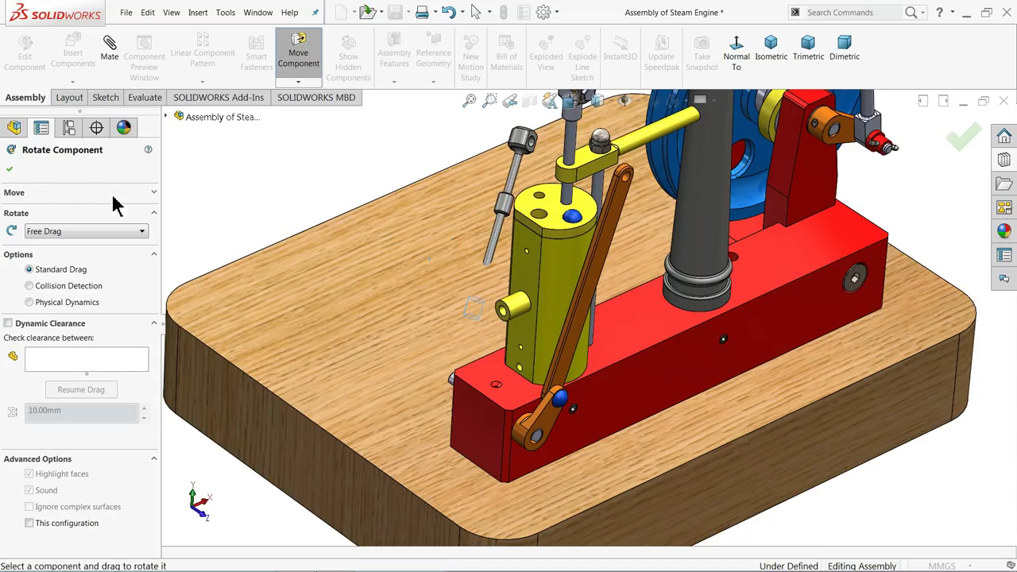
click(10, 169)
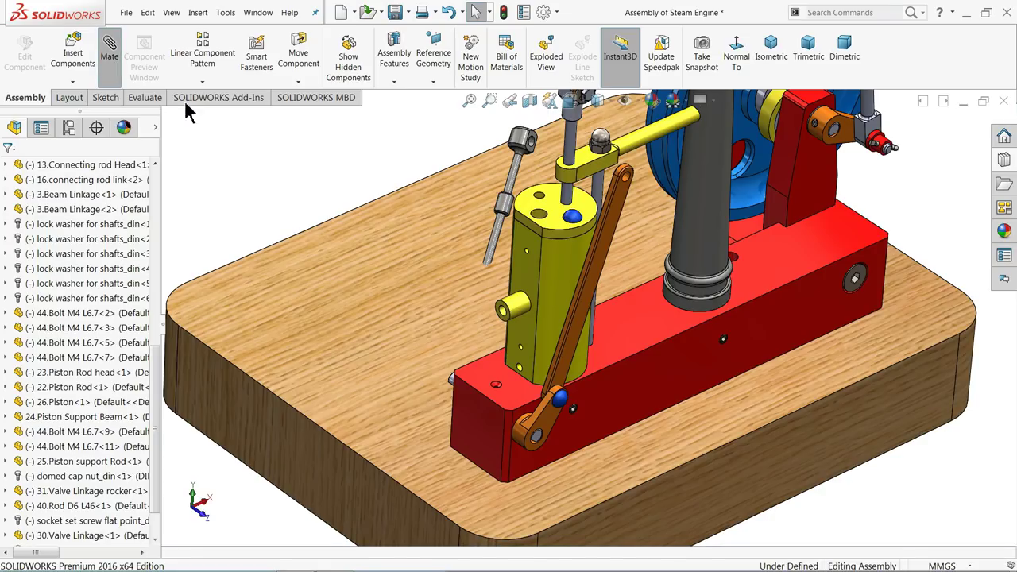
Mate the 34.Valve's middle collar concentric to the larger open hole in the cylinder head
scroll(537, 213, down, 3)
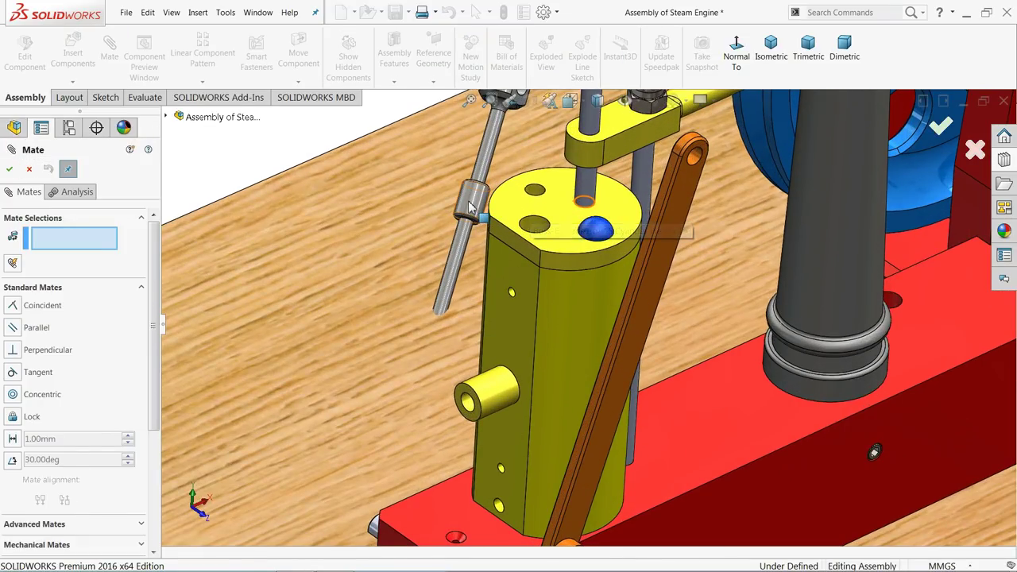
click(471, 205)
click(537, 230)
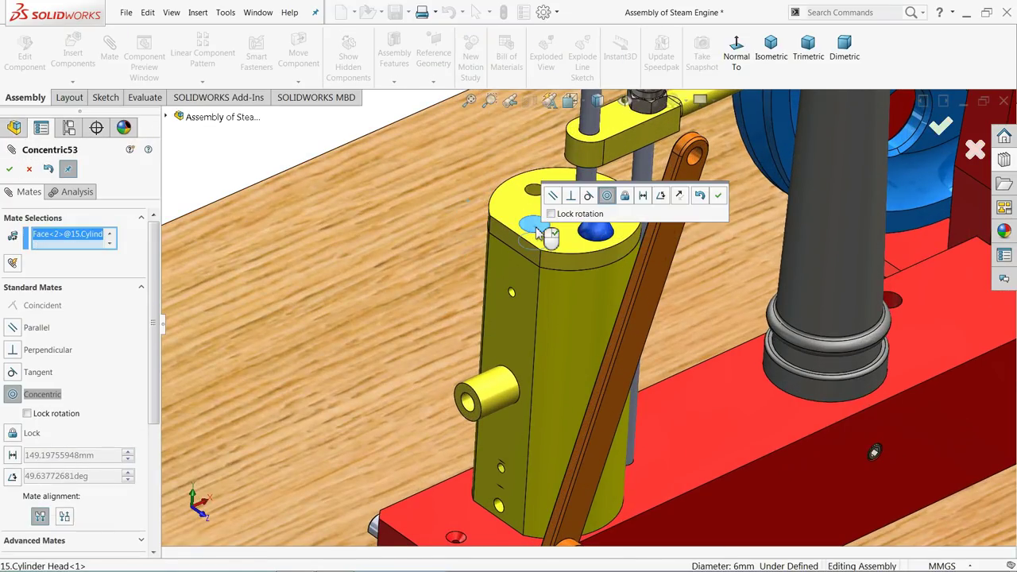
scroll(686, 248, up, 2)
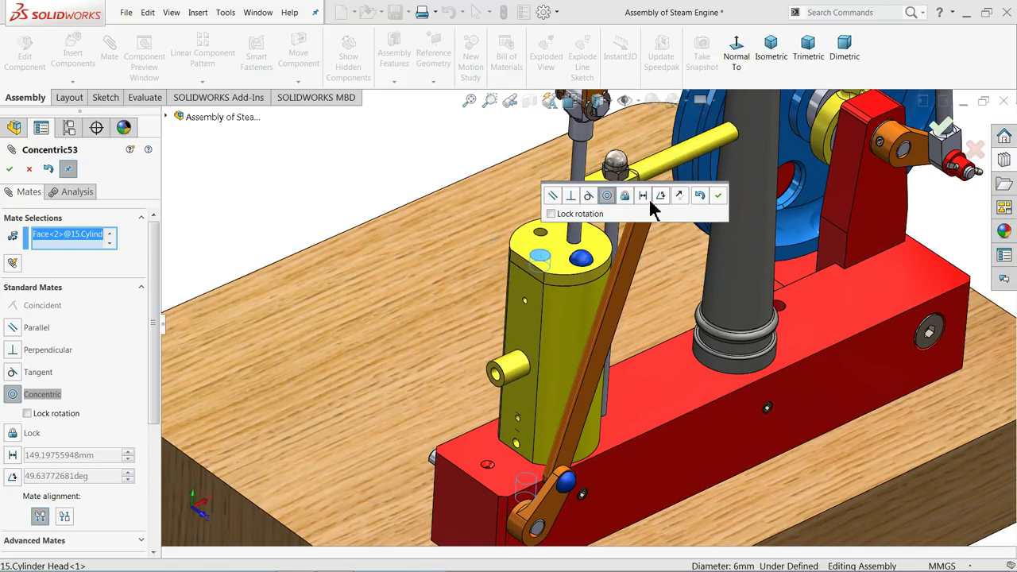
click(717, 196)
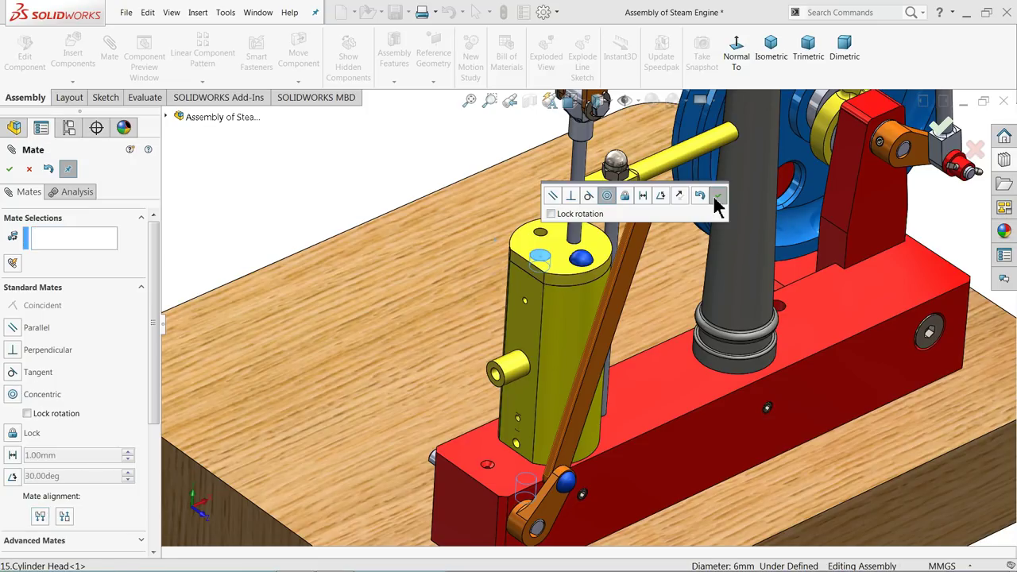
Finish mating and select the 34.Valve in the component tree to locate it inside the cylinder
scroll(592, 290, up, 3)
scroll(570, 369, up, 2)
middle_drag(602, 390, 606, 367)
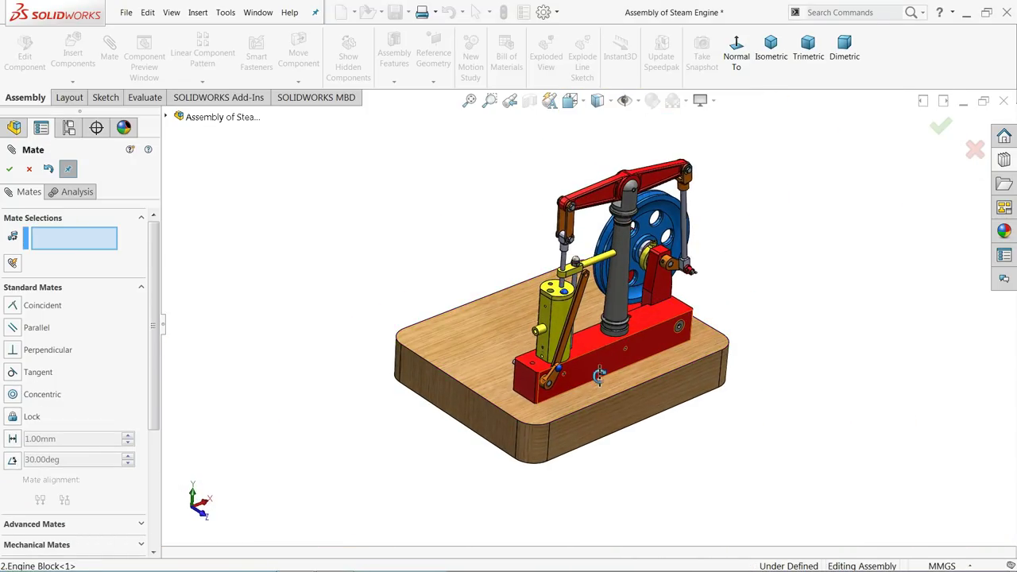
scroll(572, 300, down, 3)
middle_drag(573, 306, 524, 282)
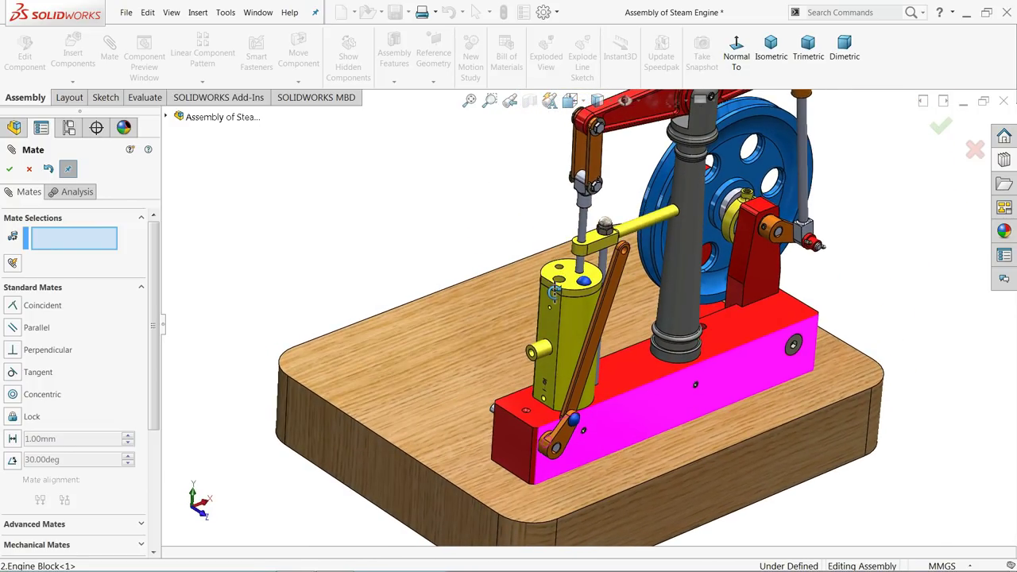
scroll(597, 310, down, 2)
mouse_move(597, 310)
middle_down()
mouse_move(596, 291)
mouse_move(586, 431)
mouse_move(604, 398)
mouse_move(876, 363)
mouse_move(635, 336)
mouse_move(584, 316)
middle_up()
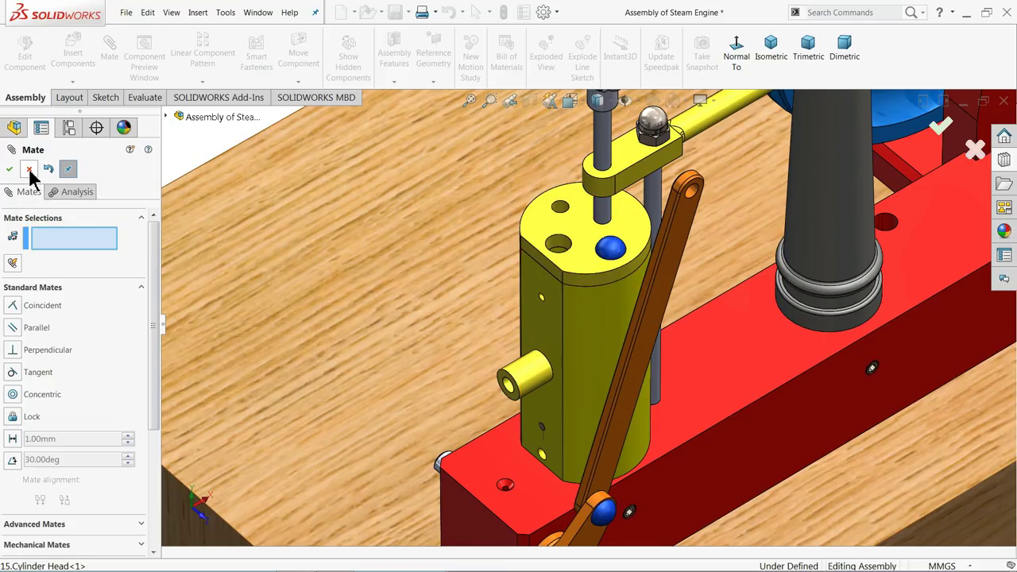
key(Escape)
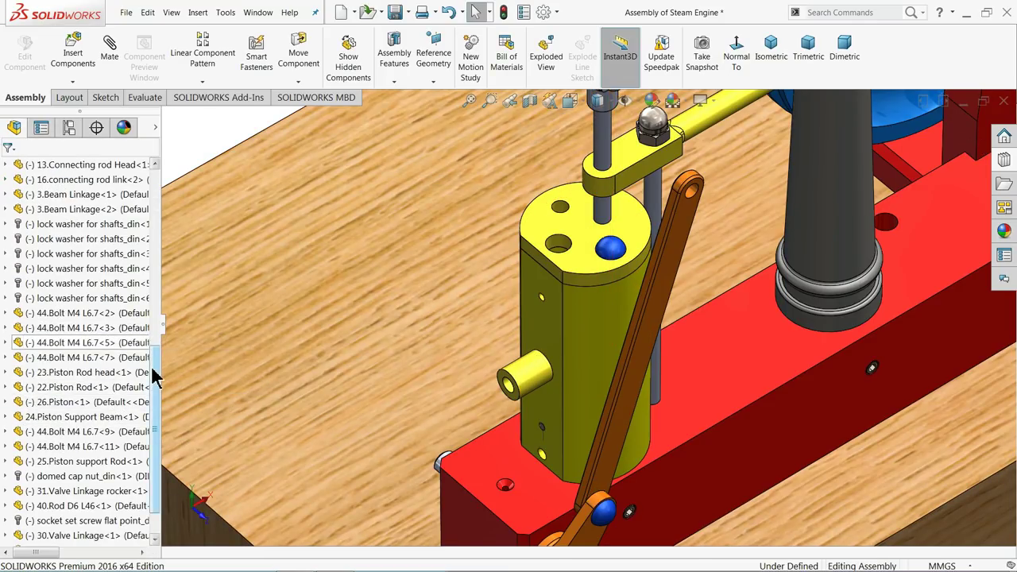
drag(155, 385, 154, 415)
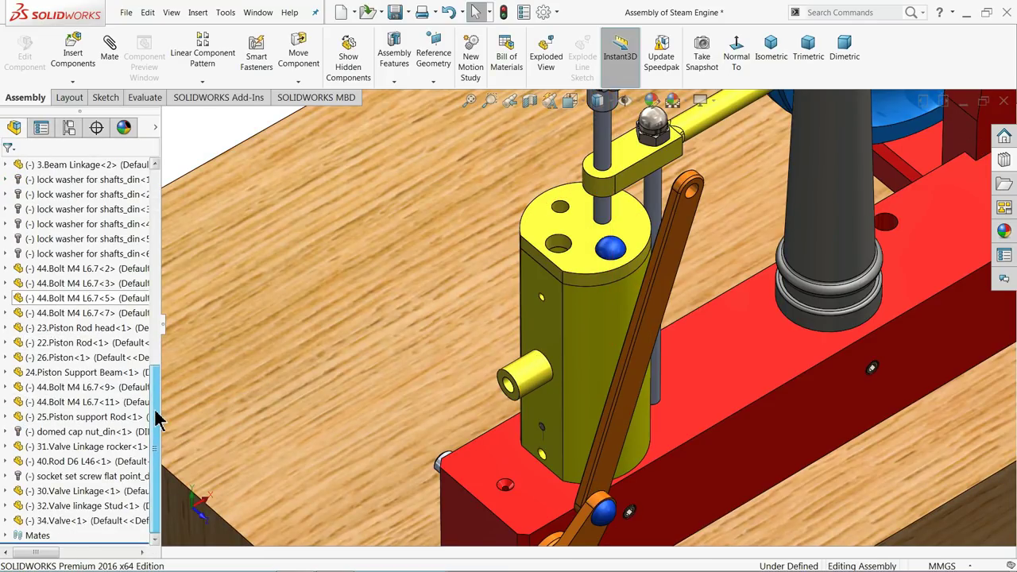
click(57, 521)
key(f)
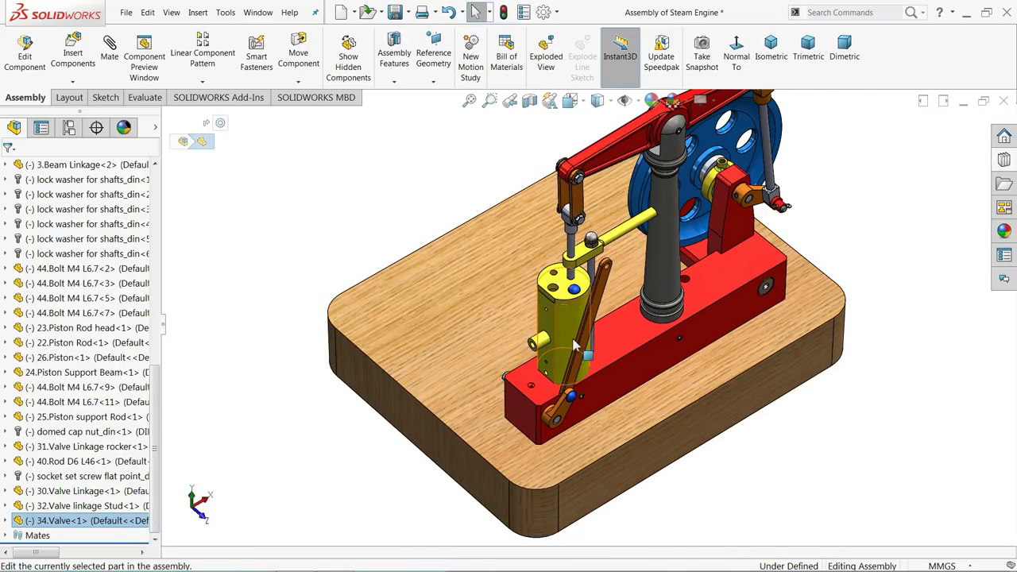
Hide the 14.Cylinder part to expose the valve and piston inside it
middle_drag(574, 345, 572, 304)
scroll(568, 318, down, 3)
click(593, 316)
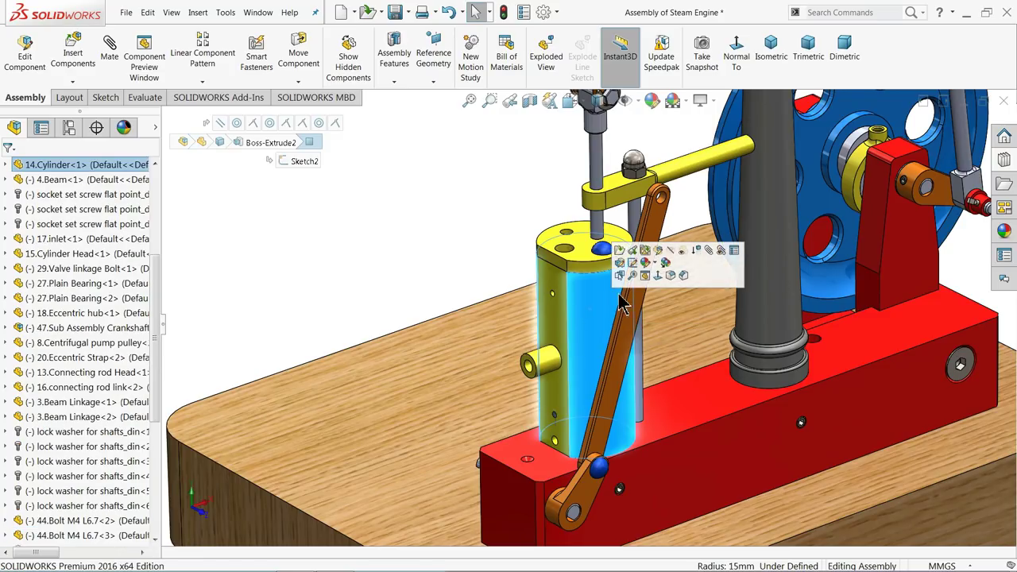
click(667, 263)
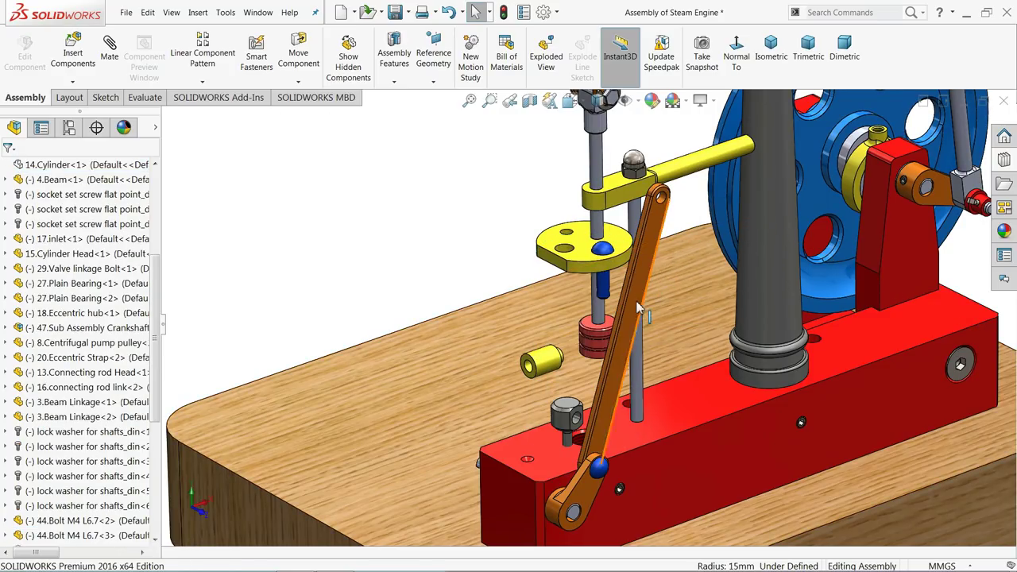
Move the 34.Valve up along its axis until its head stands clear above the cylinder head, and clear the selection
drag(567, 429, 564, 245)
drag(547, 12, 546, 16)
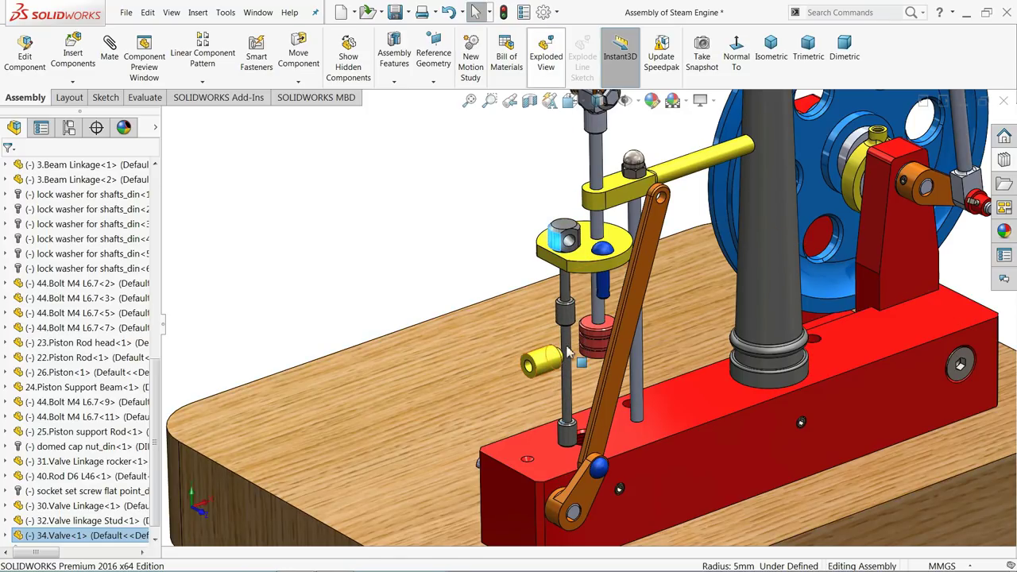
drag(566, 317, 564, 253)
click(460, 189)
Show the hidden 14.Cylinder part again and clear the selection
drag(157, 378, 157, 224)
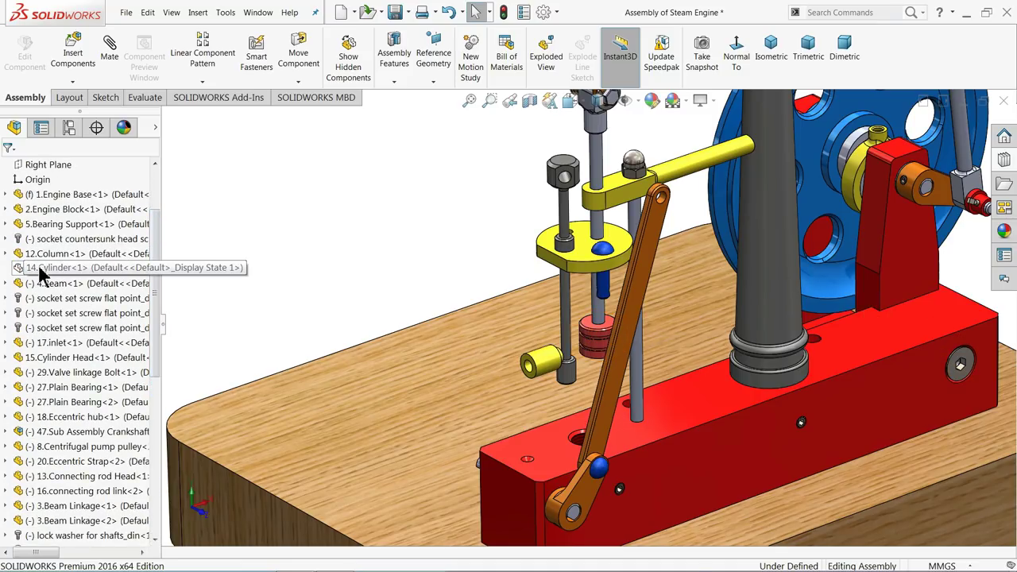
click(31, 270)
click(73, 240)
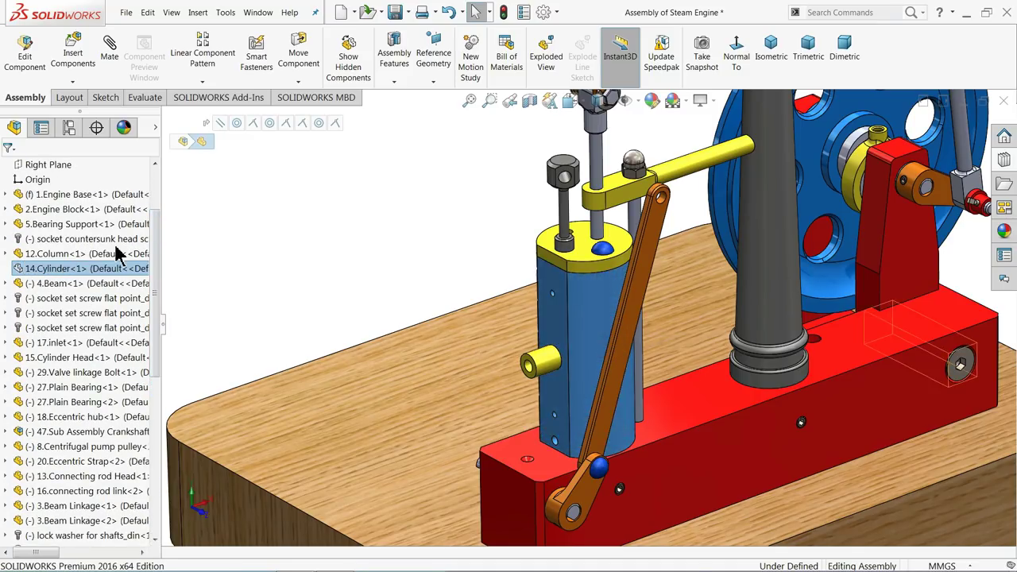
click(397, 239)
Mate the flat face of the 34.Valve's head parallel to the long side face of the engine block
scroll(582, 202, down, 2)
scroll(584, 216, up, 3)
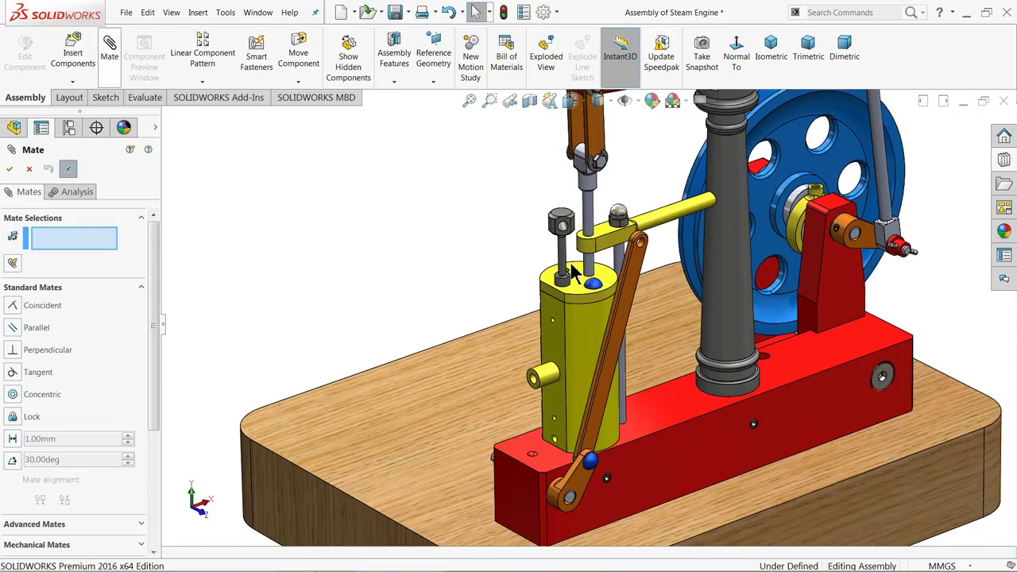
scroll(581, 221, down, 3)
click(585, 202)
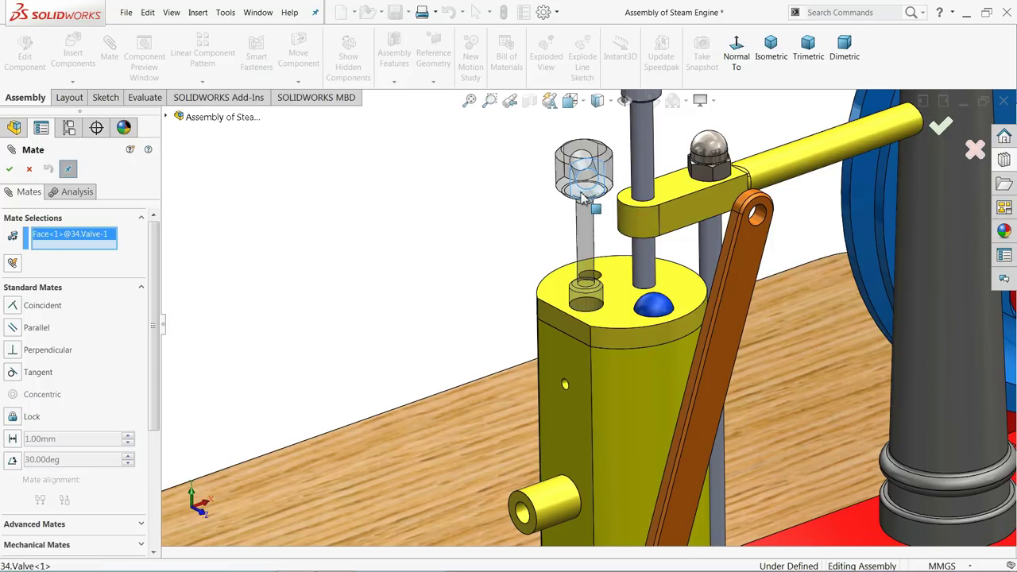
scroll(628, 272, up, 3)
click(672, 493)
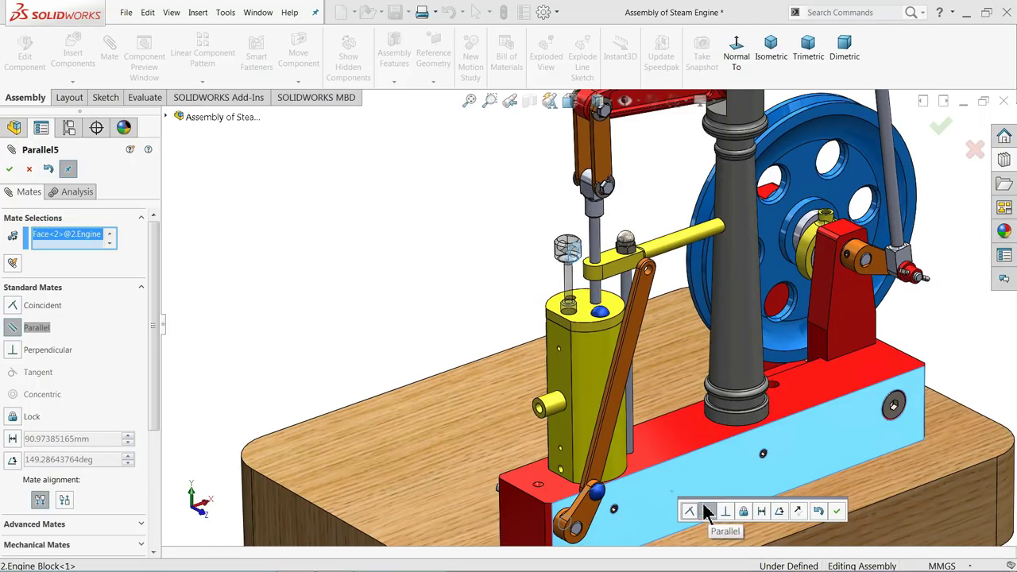
click(837, 511)
Mate the cross hole in the 34.Valve's head concentric to the valve linkage's upper hole and finish mating
scroll(592, 272, down, 2)
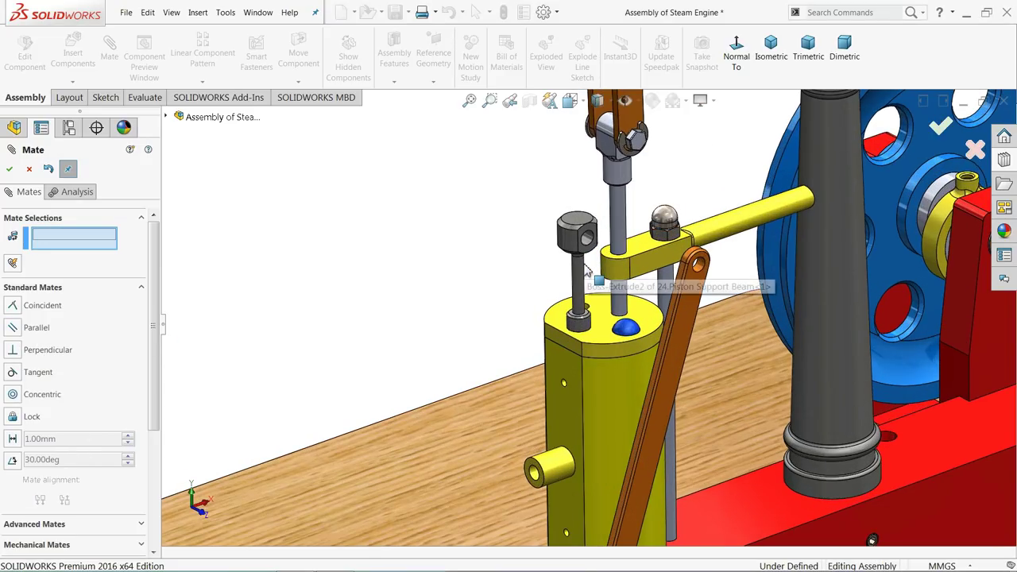
scroll(596, 273, down, 2)
click(582, 226)
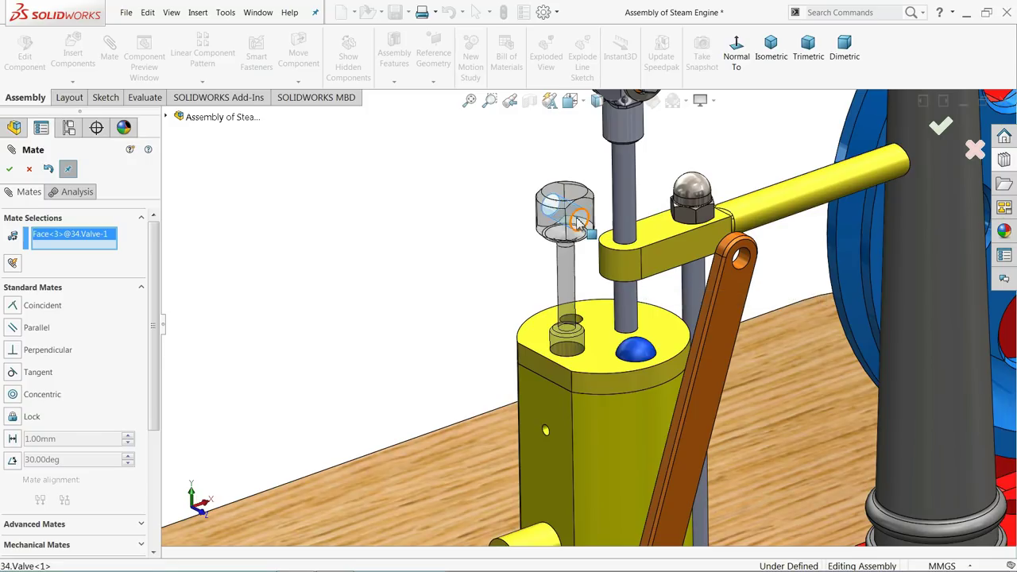
click(745, 270)
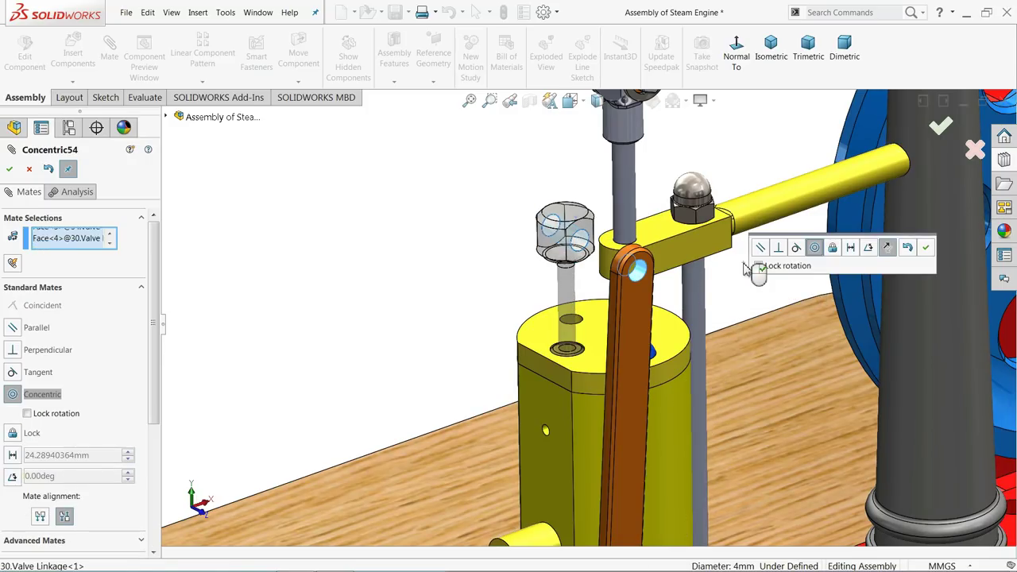
click(932, 256)
scroll(795, 272, up, 3)
scroll(597, 304, down, 3)
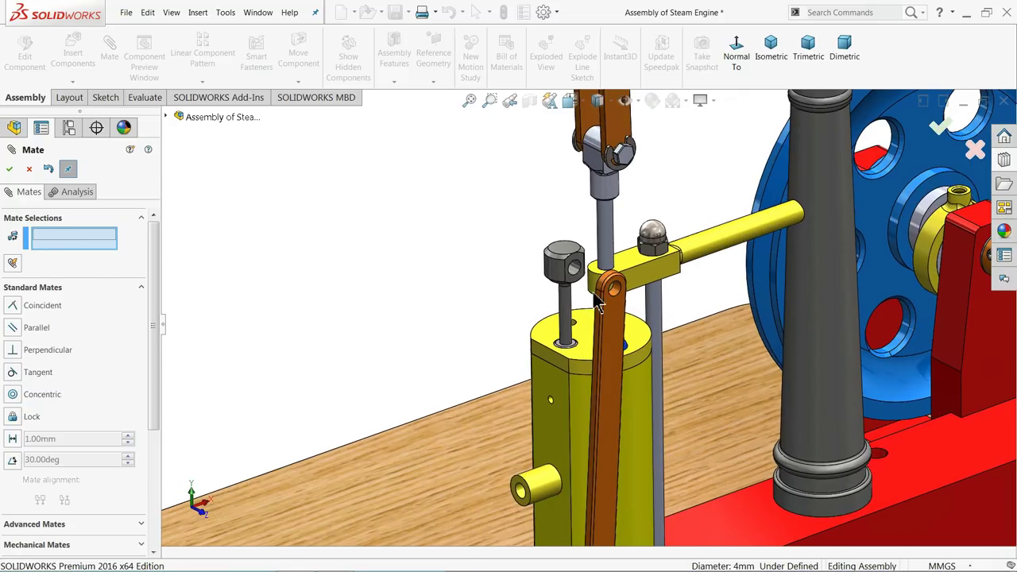
click(29, 170)
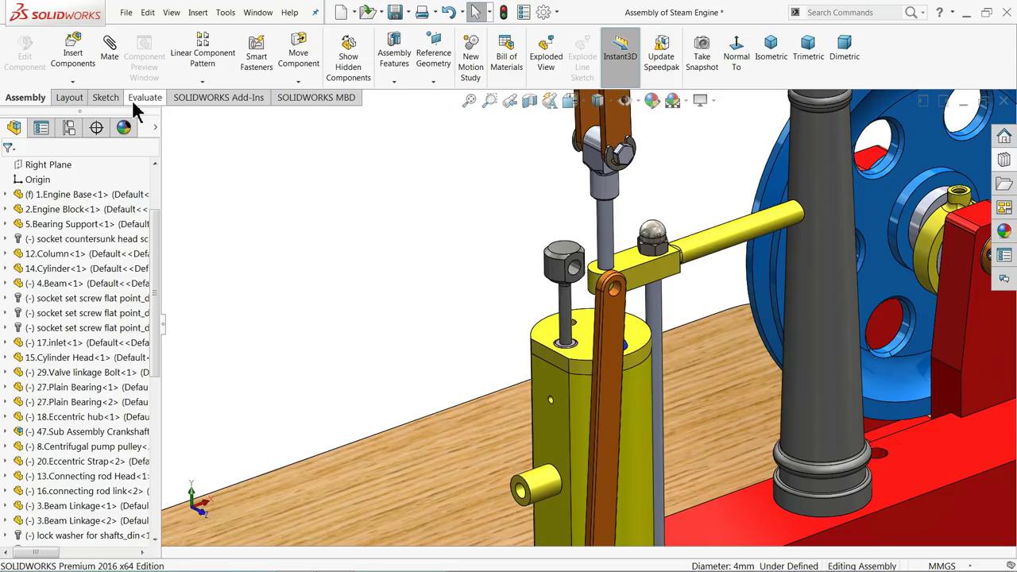
Insert the 45.Bolt M4 L20.7 part just above the valve's head
click(76, 57)
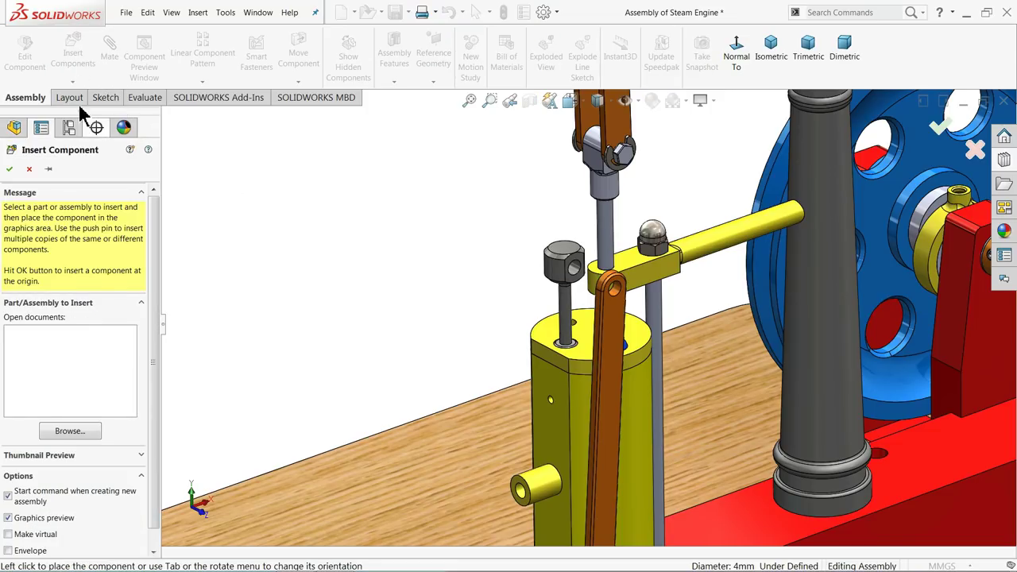
click(70, 432)
drag(875, 205, 871, 352)
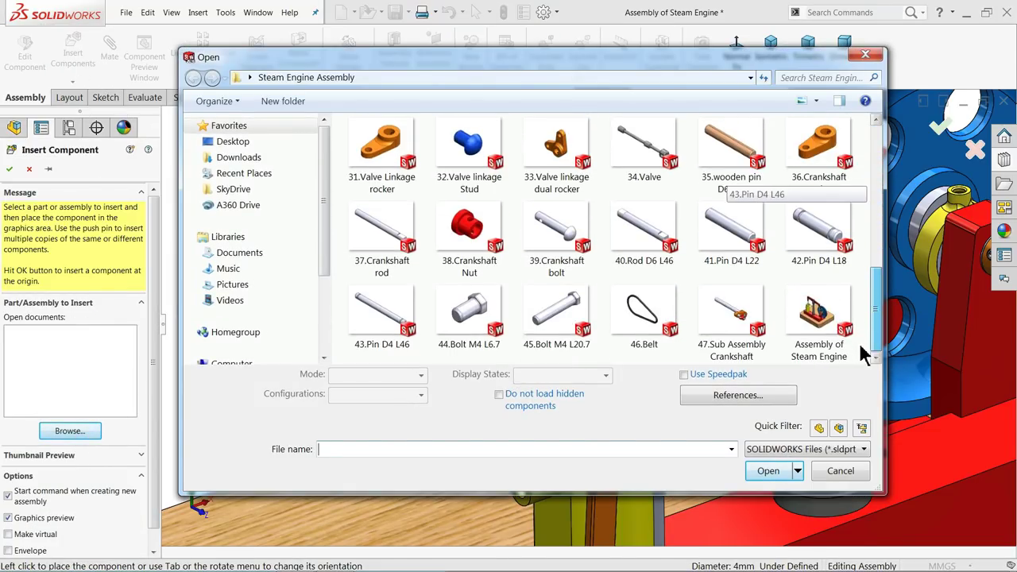
click(556, 314)
click(768, 462)
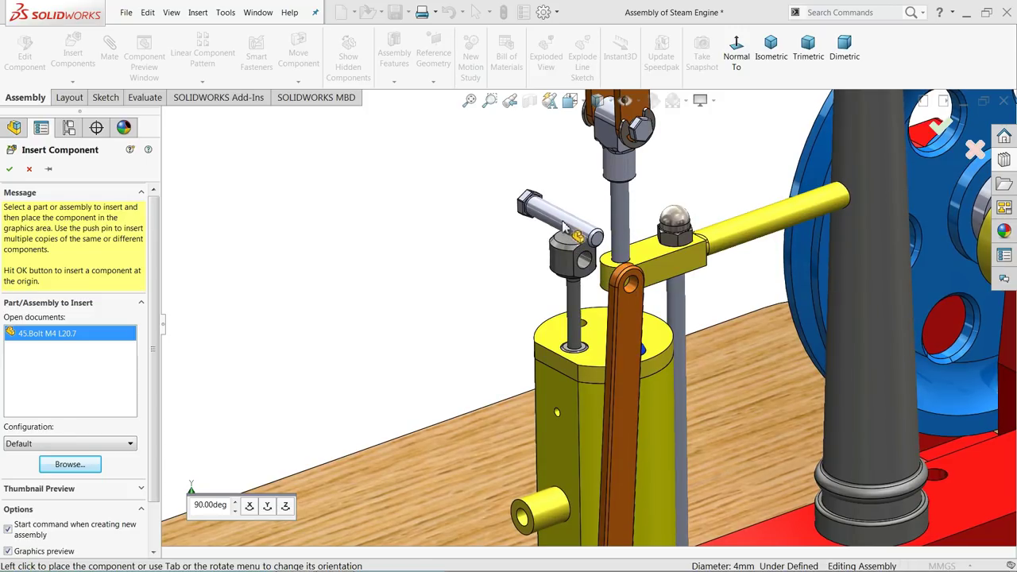
click(552, 220)
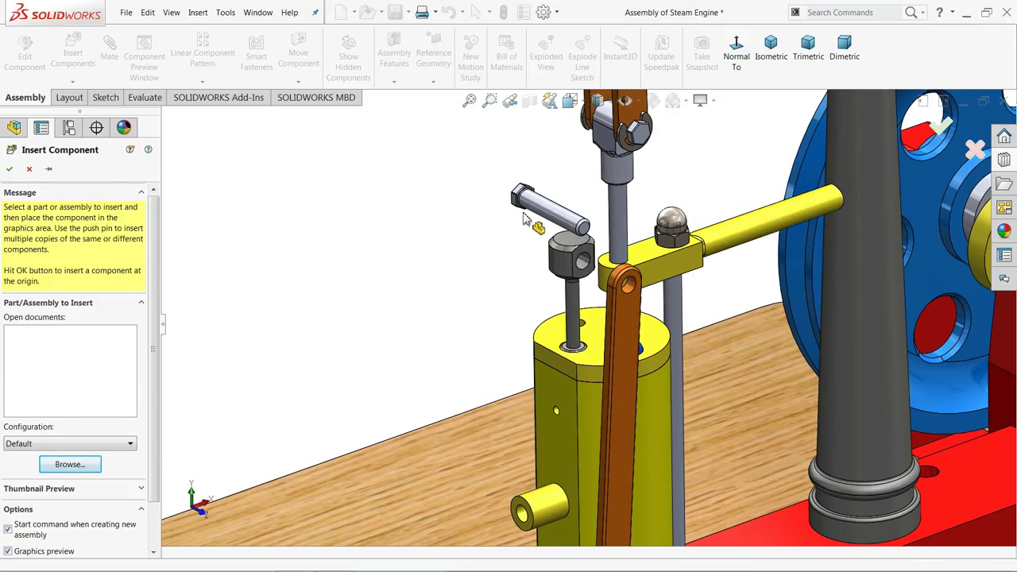
Copy the lock washer from the piston rod head joint and place the copy beside the piston support beam without a mate
scroll(634, 171, down, 4)
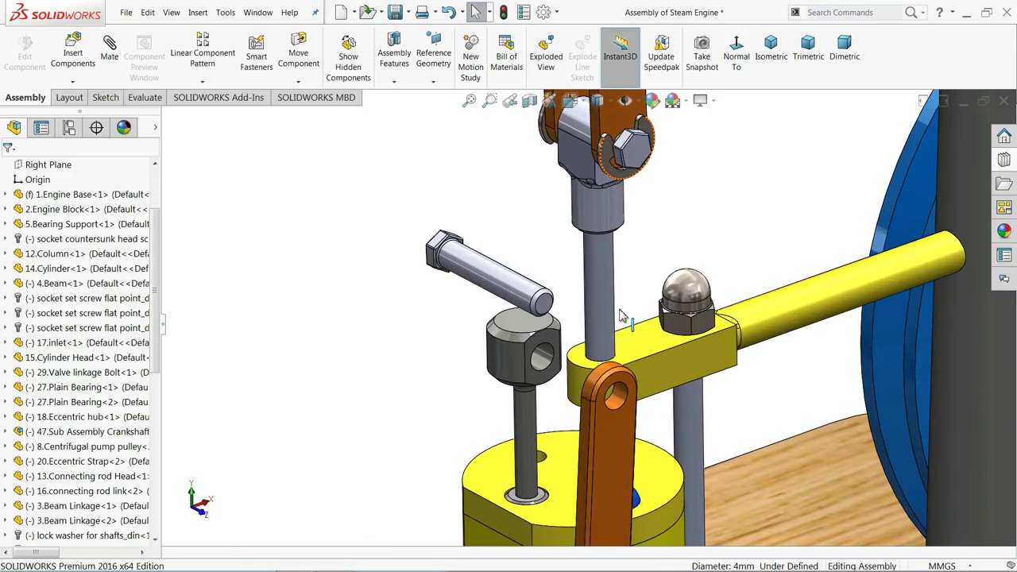
click(610, 159)
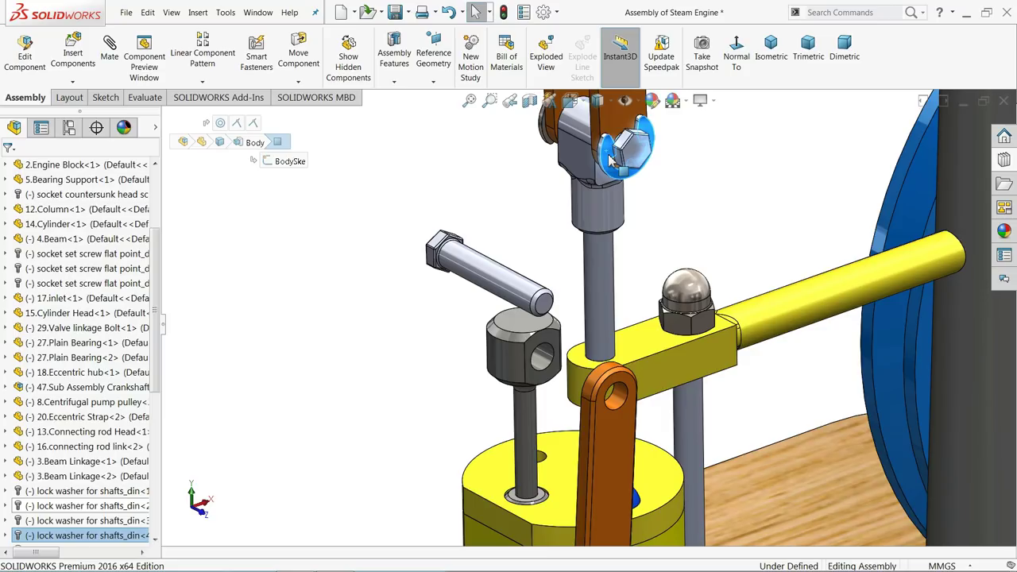
ctrl+drag(610, 161, 678, 369)
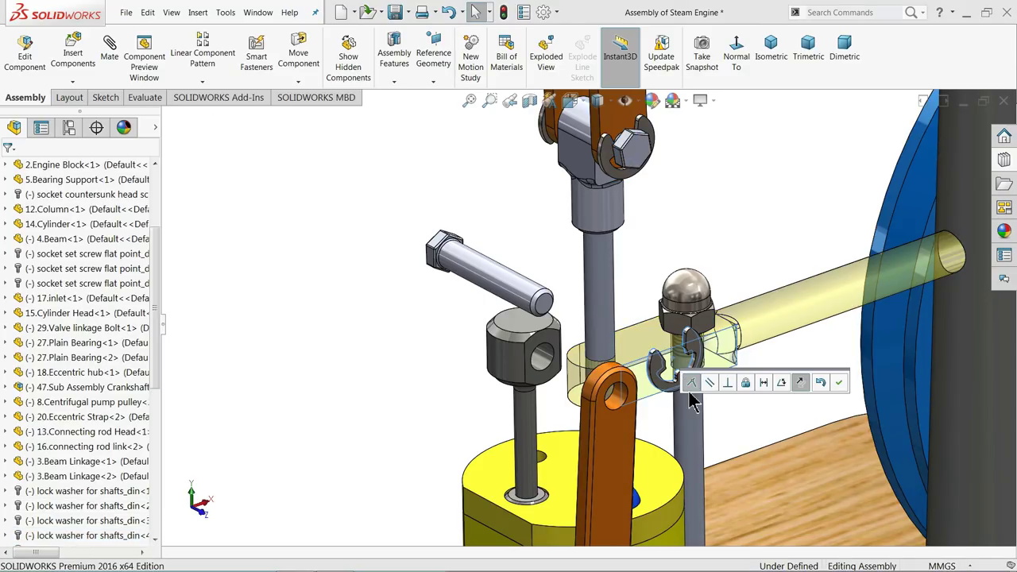
click(751, 278)
Mate the copied lock washer's inner round face concentric to the valve linkage's upper hole
scroll(652, 409, down, 6)
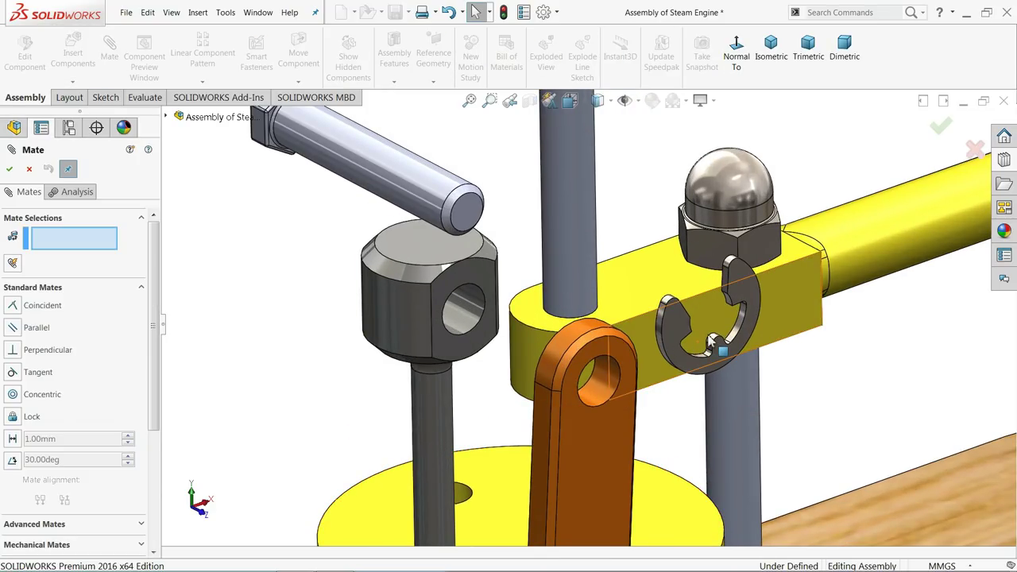
scroll(633, 360, down, 4)
click(579, 417)
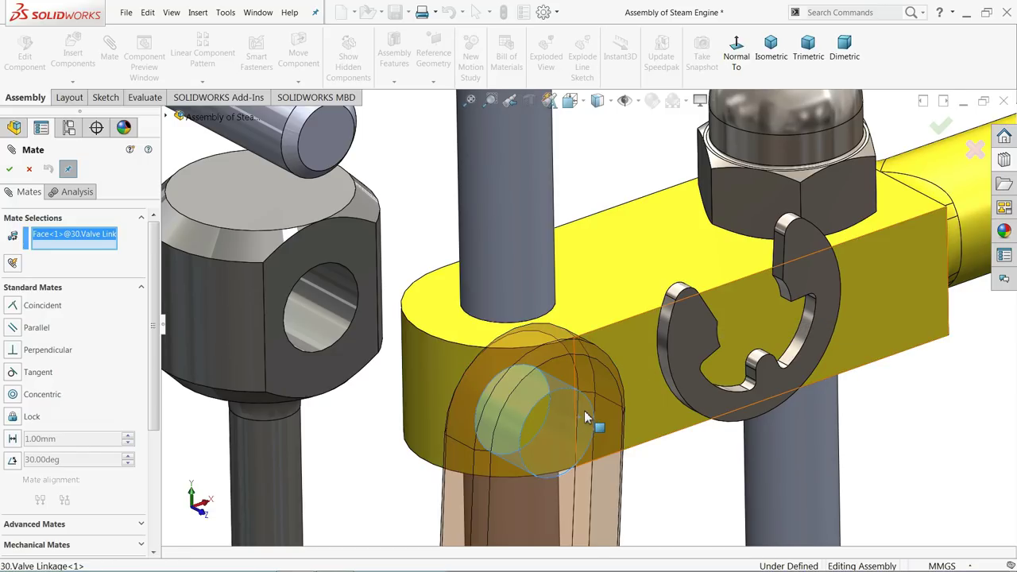
click(784, 296)
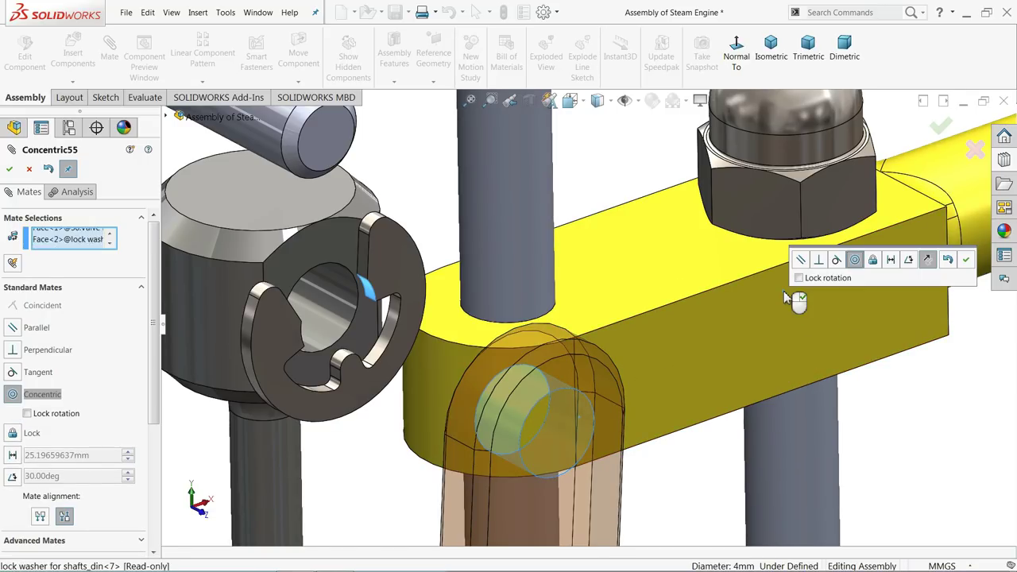
click(967, 260)
Mate the lock washer's flat back face coincident with the outer face of the valve linkage
scroll(525, 445, up, 2)
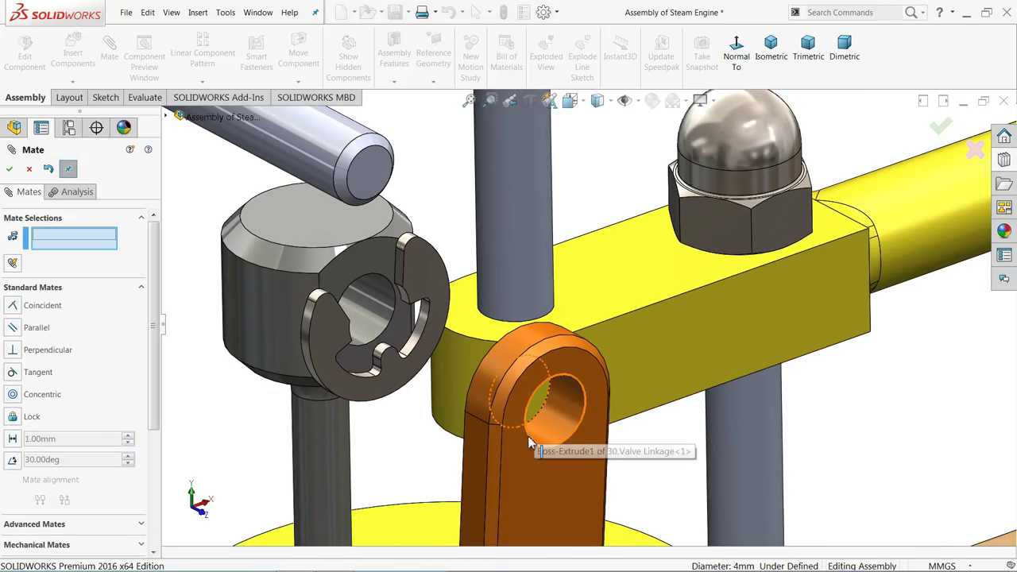
click(521, 449)
scroll(441, 394, up, 3)
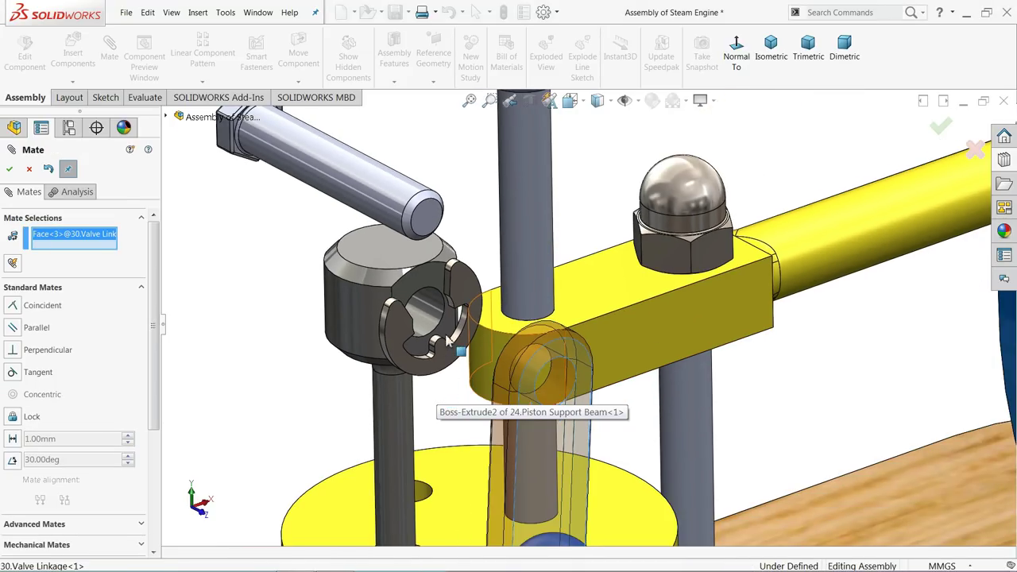
scroll(454, 335, down, 2)
middle_drag(454, 336, 475, 352)
scroll(475, 345, down, 2)
click(492, 342)
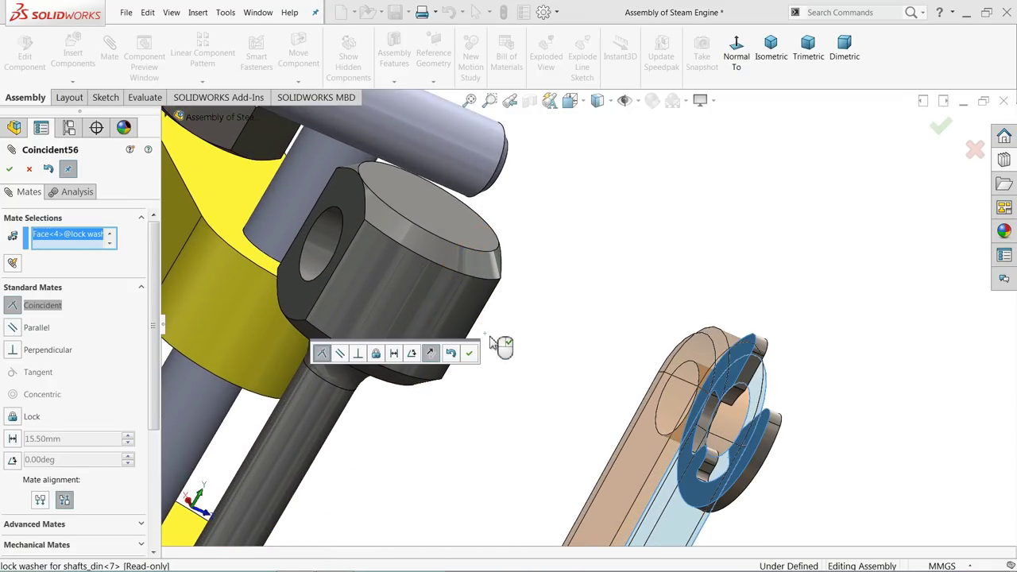
scroll(609, 382, up, 1)
scroll(609, 382, up, 1)
middle_drag(621, 403, 505, 354)
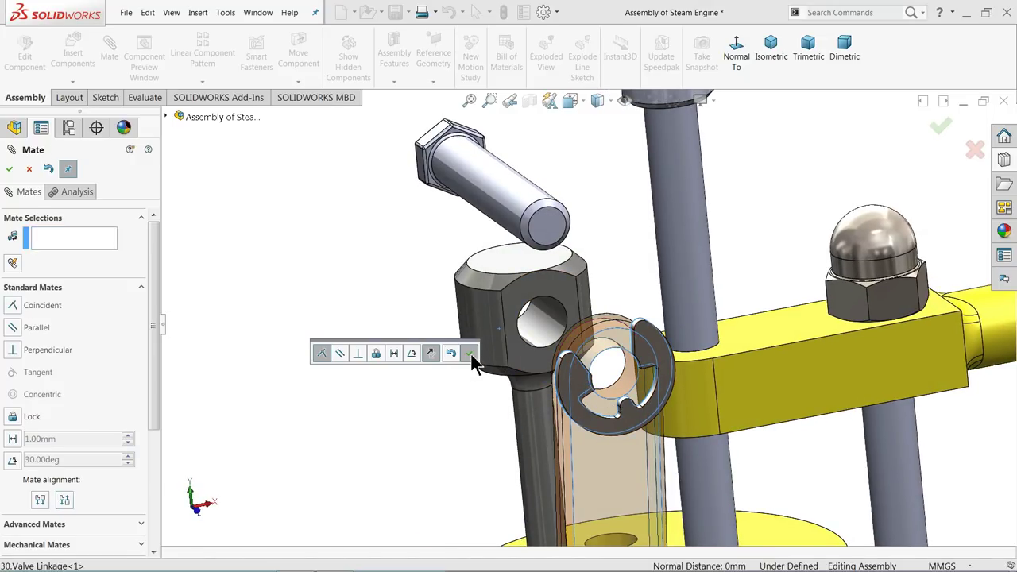
click(469, 353)
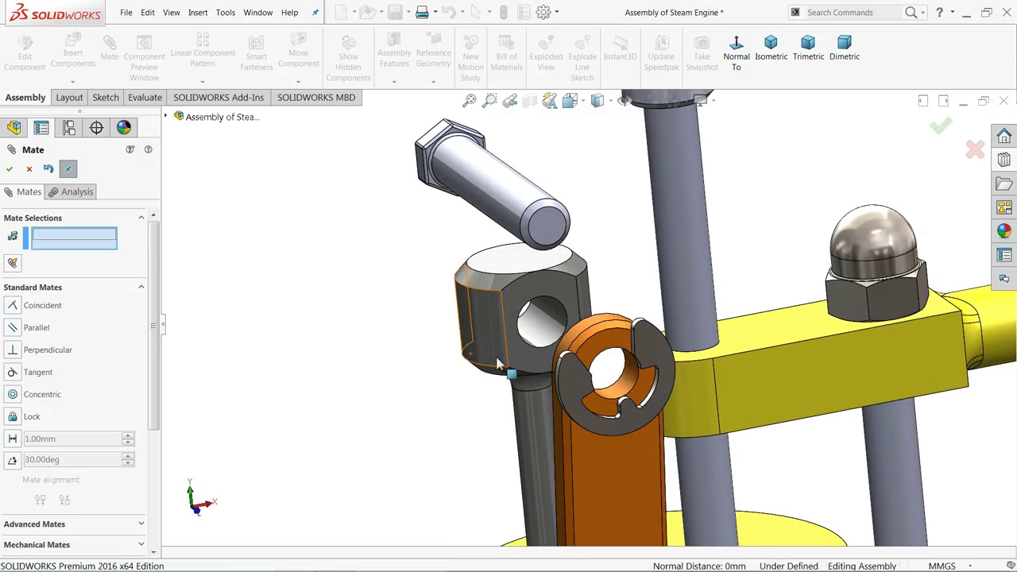
Finish mating and rotate the 45.Bolt M4 L20.7 freely with Rotate Component until its hex head faces outward on the lock washer's side
click(28, 170)
click(298, 81)
click(310, 113)
drag(445, 163, 635, 288)
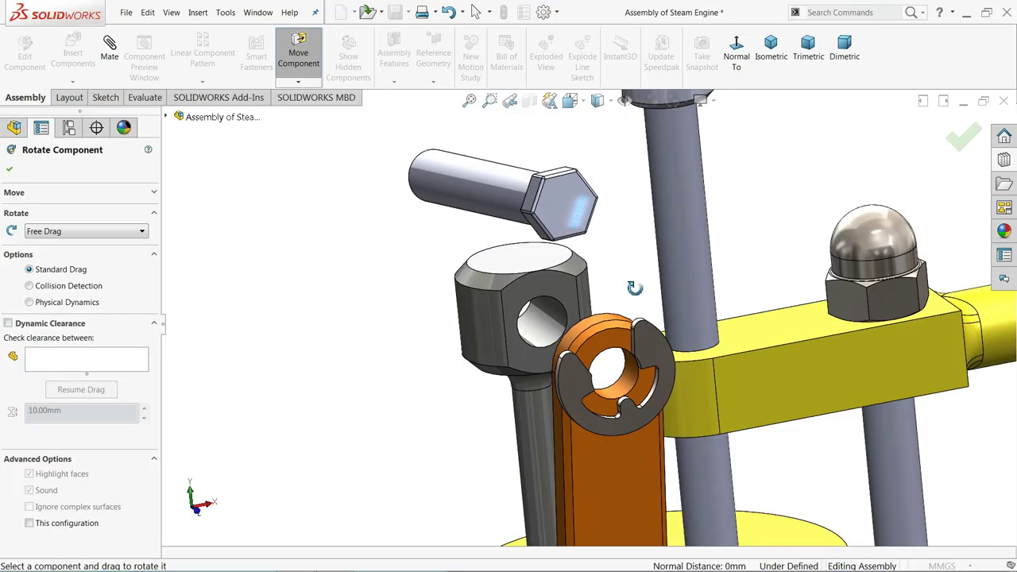
Finish rotating the bolt and mate its cylindrical shank concentric to the valve linkage's upper hole
click(10, 173)
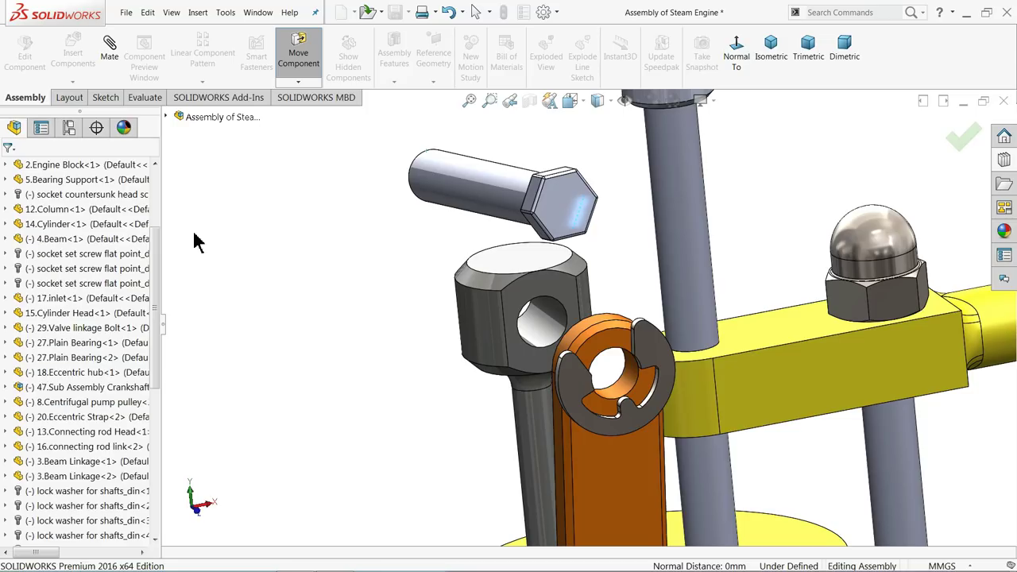
click(114, 67)
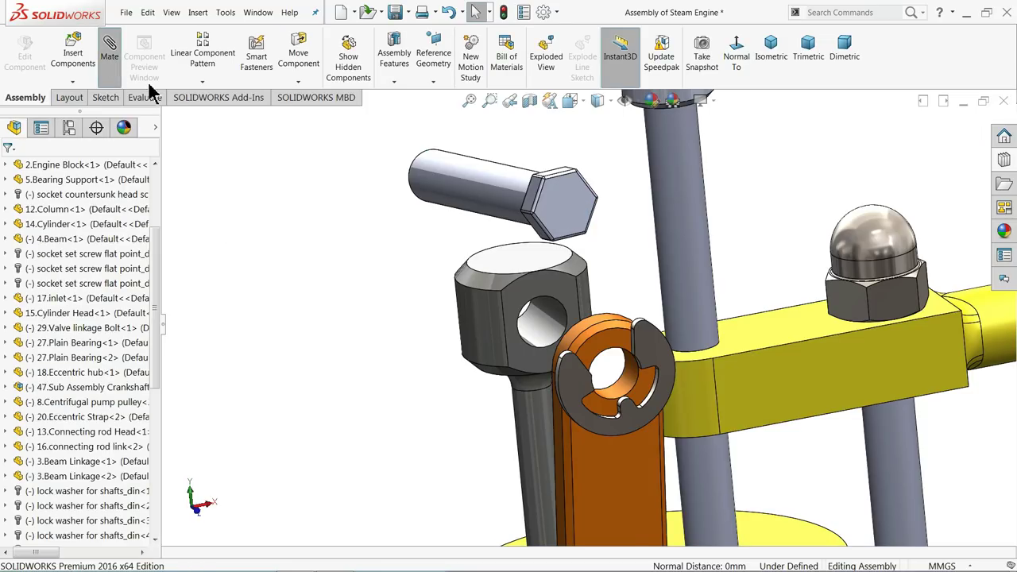
scroll(606, 318, up, 8)
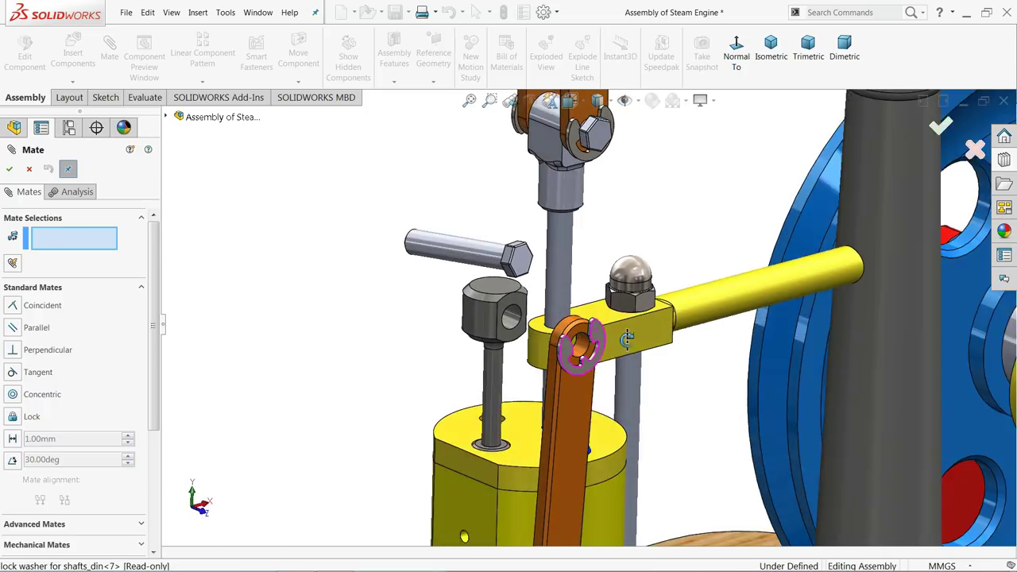
scroll(526, 322, down, 3)
click(451, 189)
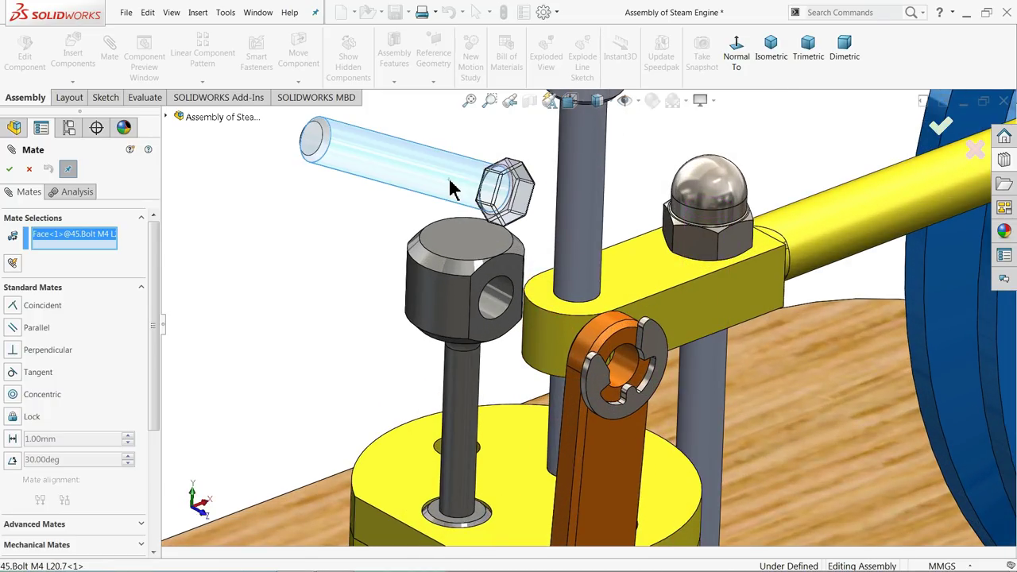
click(627, 380)
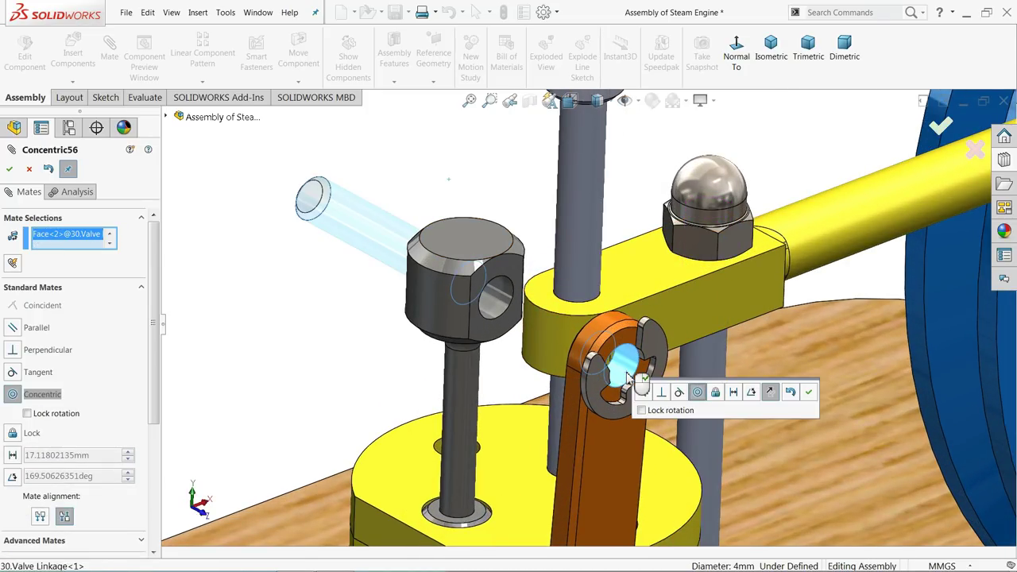
click(808, 393)
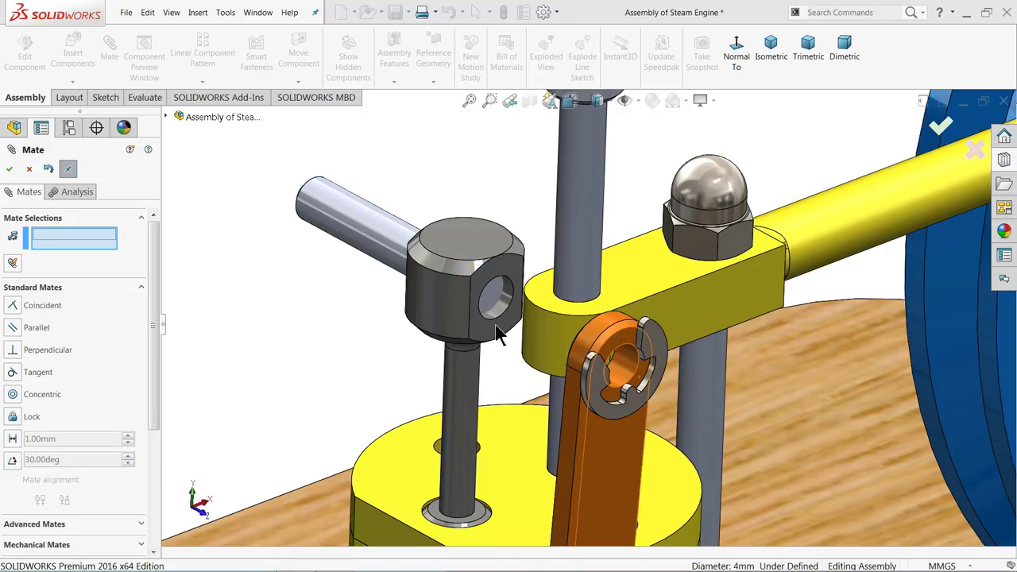
Slide the bolt out through the linkage and mate its head's underside coincident with the lock washer's outer flat face
drag(467, 278, 954, 429)
scroll(607, 388, down, 5)
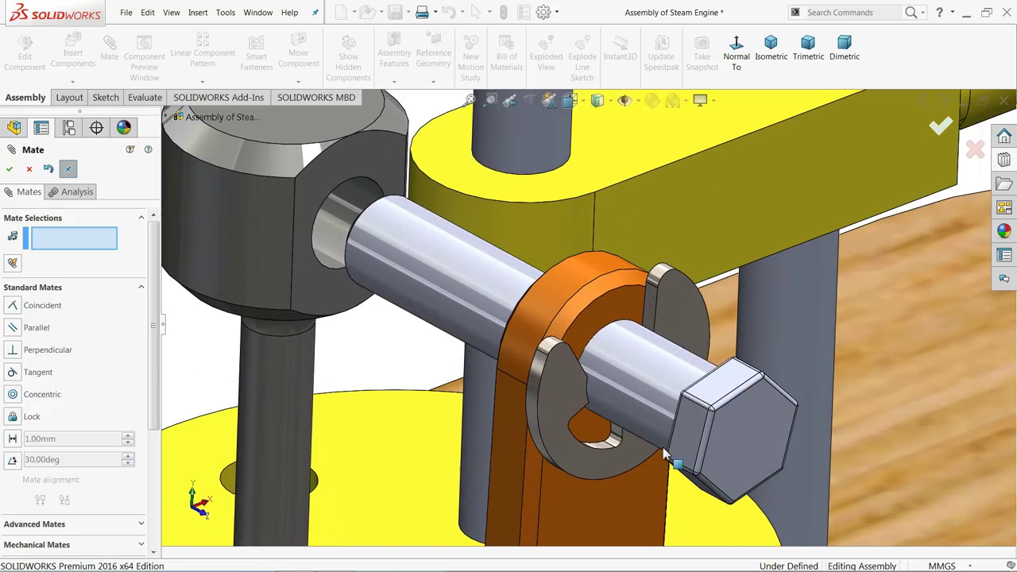
click(564, 401)
scroll(711, 416, up, 2)
middle_drag(710, 415, 781, 429)
scroll(715, 401, down, 2)
scroll(715, 401, down, 1)
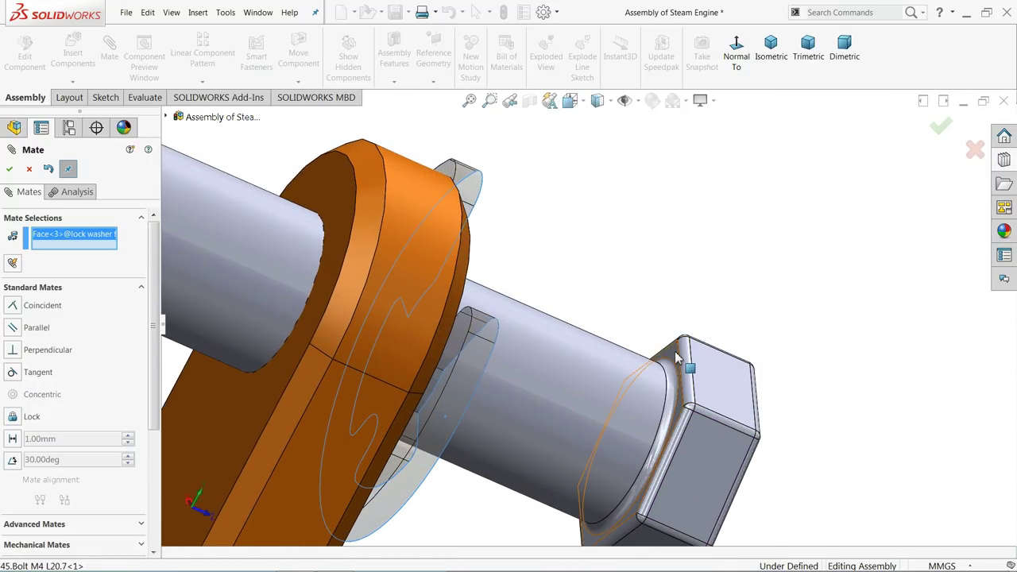
click(675, 354)
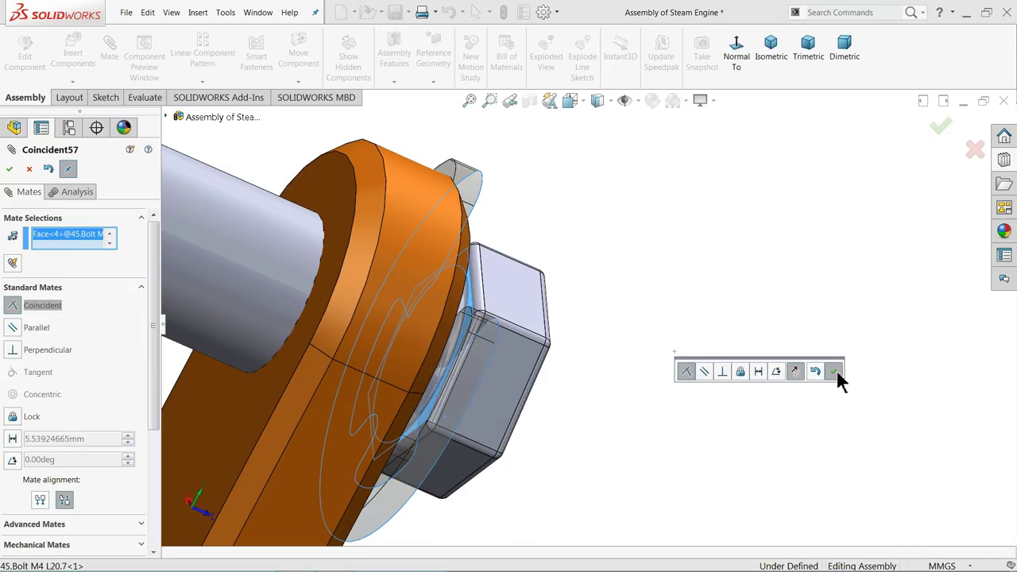
click(834, 371)
Examine the bolted valve linkage down to its lower rocker joint and finish mating
scroll(580, 375, up, 2)
scroll(517, 358, down, 2)
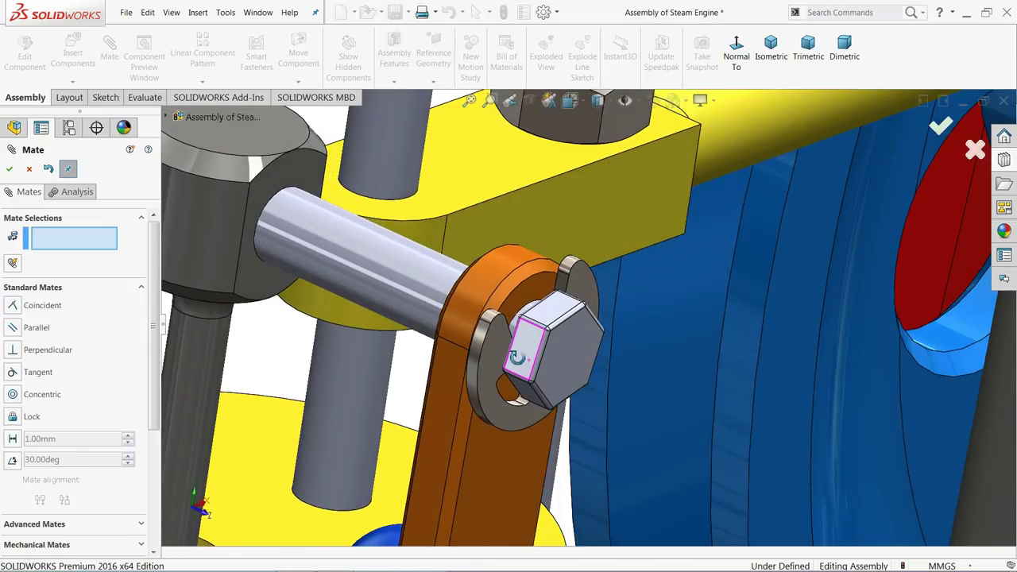
scroll(517, 357, up, 10)
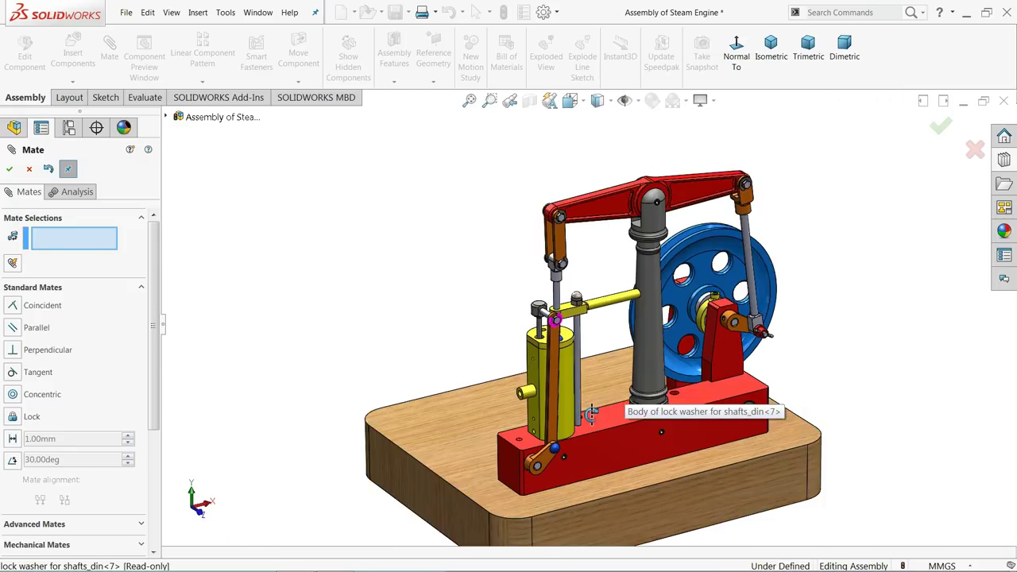
scroll(592, 413, down, 5)
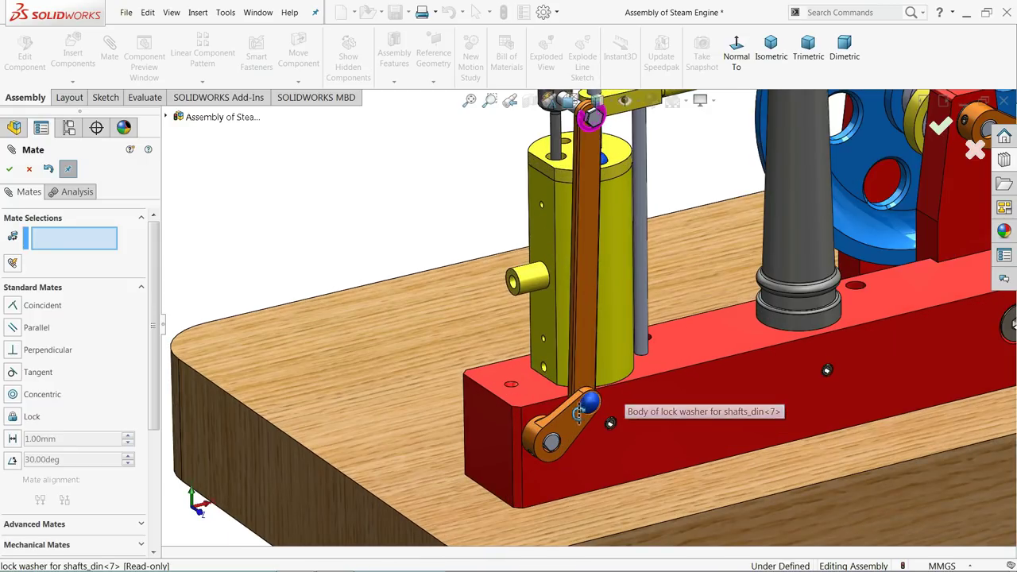
scroll(579, 412, down, 1)
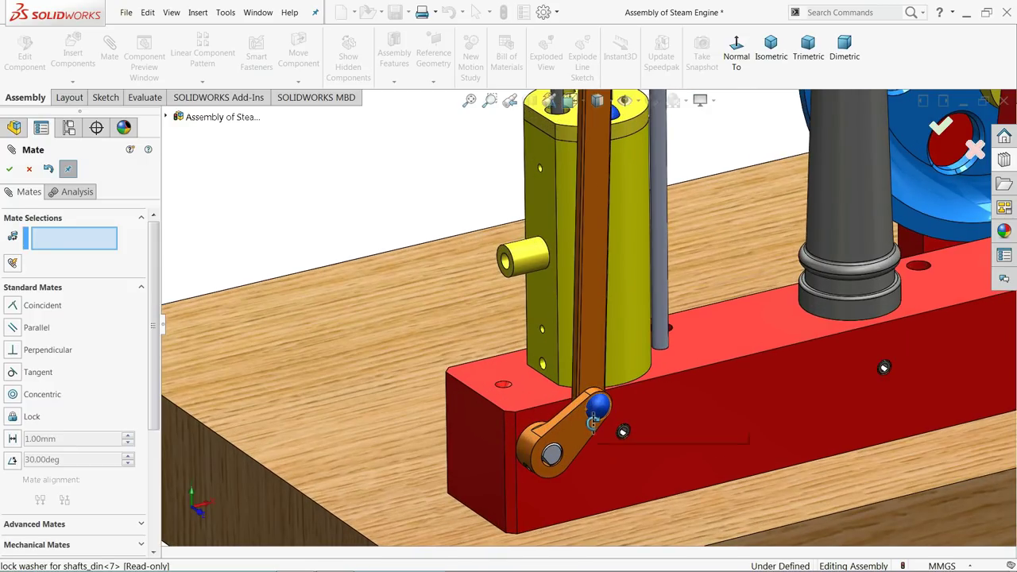
click(32, 172)
scroll(569, 385, up, 3)
drag(568, 381, 614, 406)
click(451, 223)
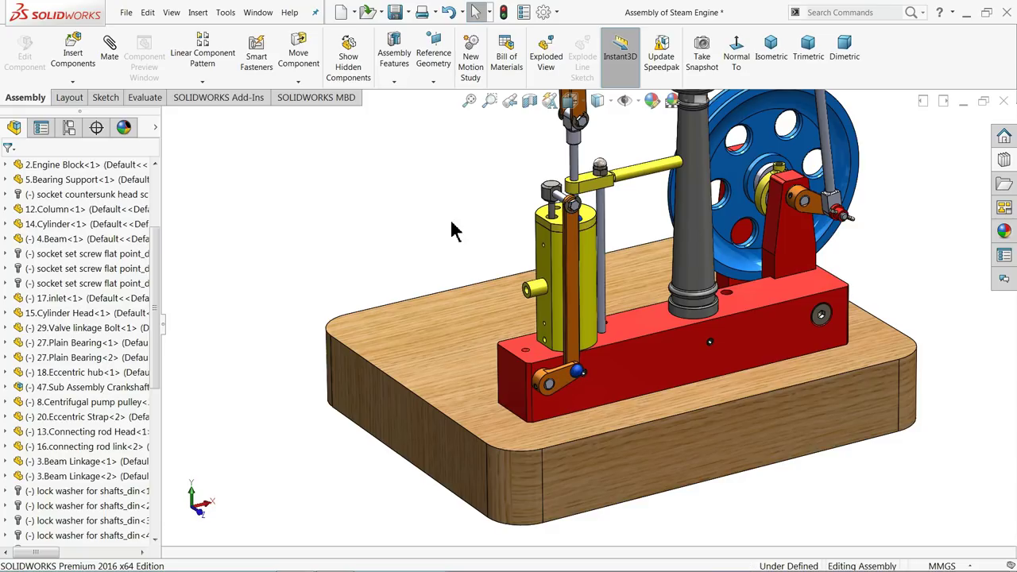
Insert the 33.Valve linkage dual rocker and place it beside the cylinder
click(75, 60)
click(68, 431)
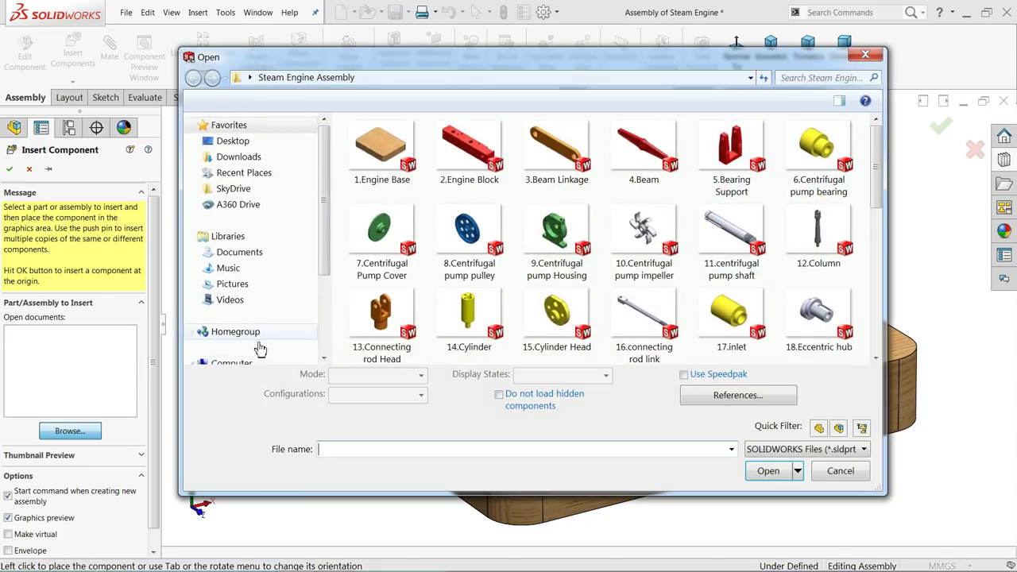
drag(882, 190, 875, 334)
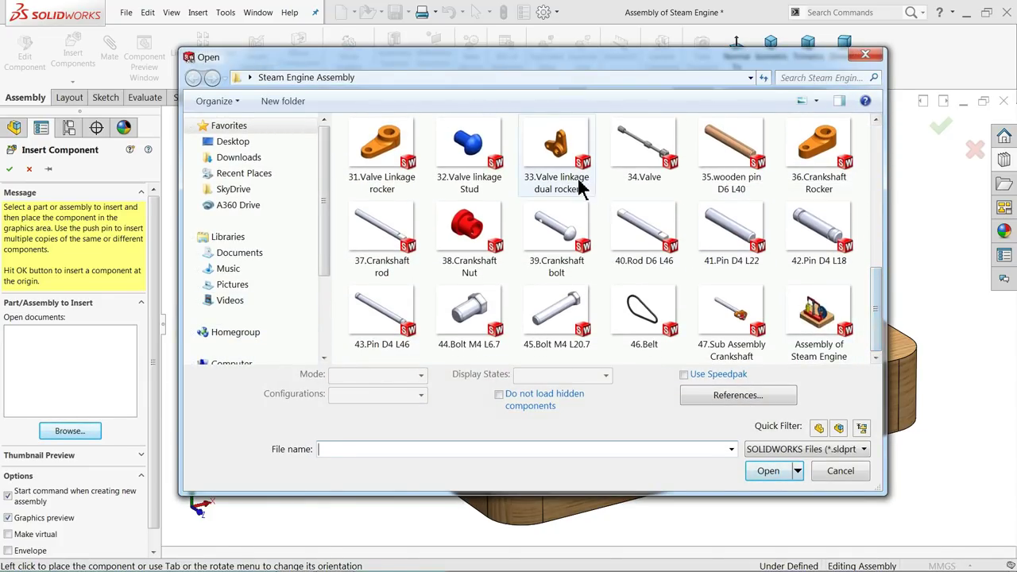
click(555, 168)
click(764, 461)
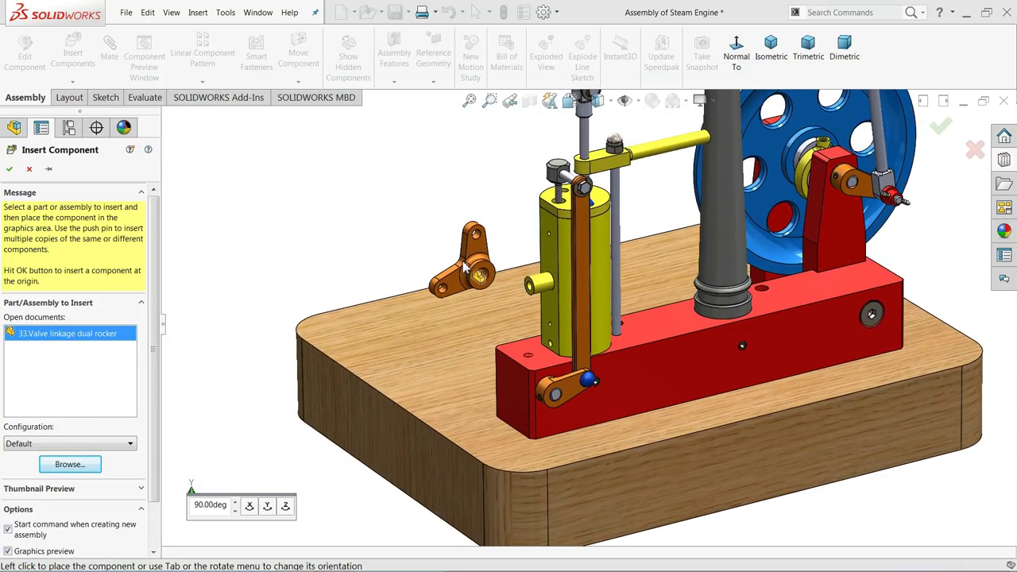
click(479, 277)
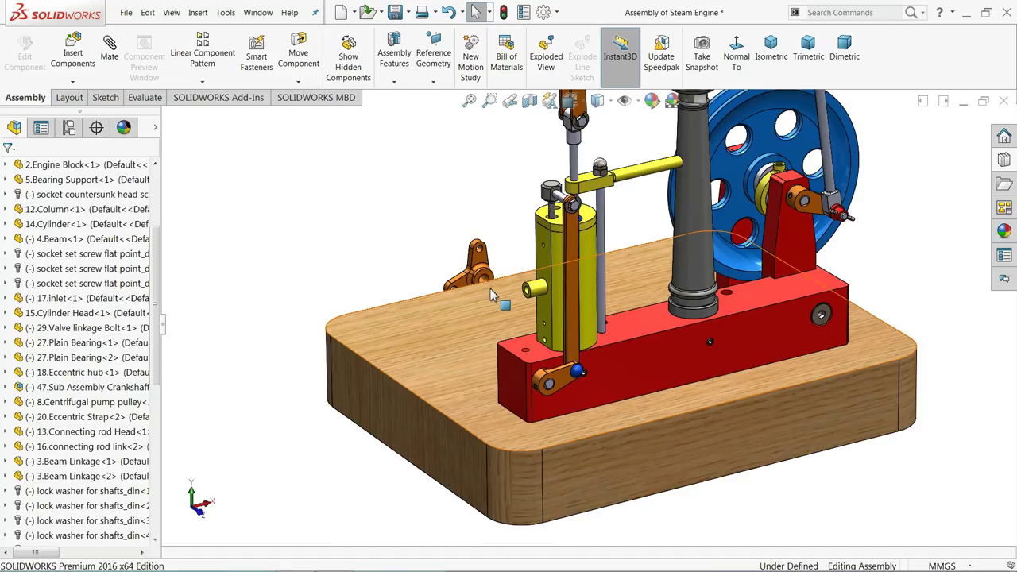
Move the dual rocker across the base to the far side of the engine block, close to the projecting rod end
scroll(491, 295, down, 5)
drag(484, 253, 457, 167)
click(329, 198)
middle_drag(329, 198, 359, 222)
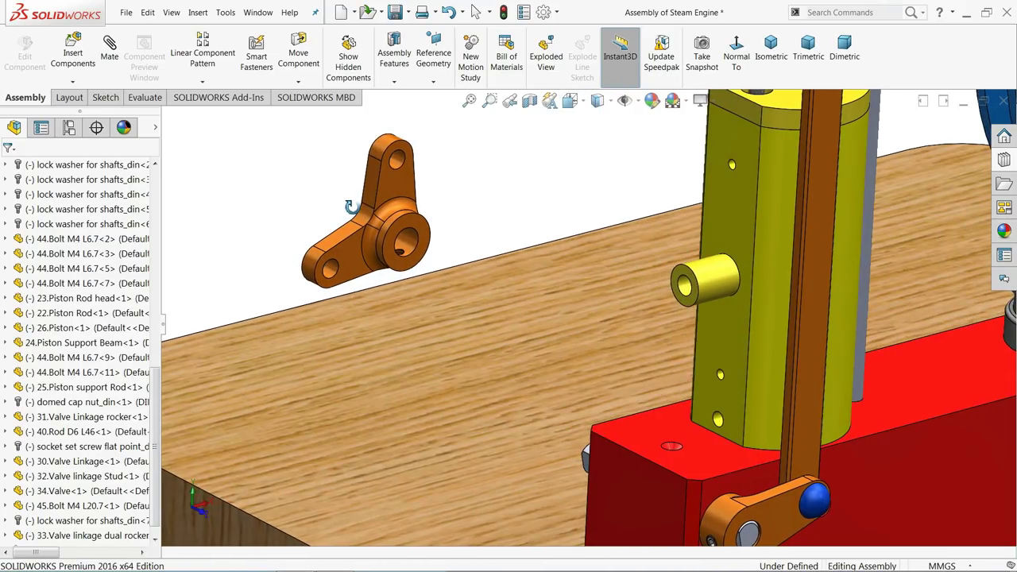
scroll(445, 247, up, 4)
mouse_move(504, 279)
middle_down()
mouse_move(561, 291)
mouse_move(521, 283)
middle_up()
drag(488, 270, 526, 276)
drag(759, 375, 1016, 500)
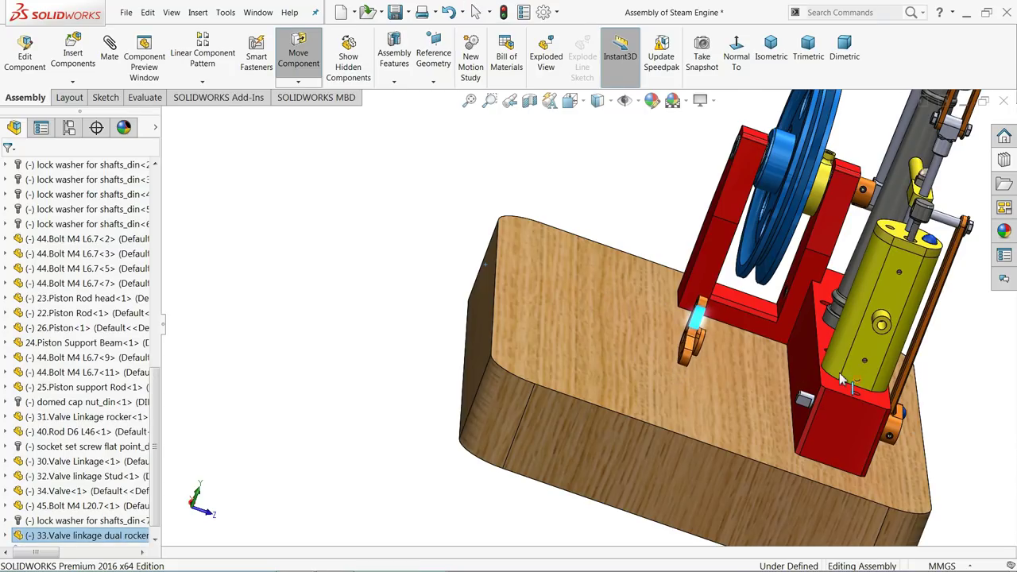
key(Escape)
drag(702, 324, 917, 445)
scroll(840, 404, up, 2)
scroll(694, 368, down, 5)
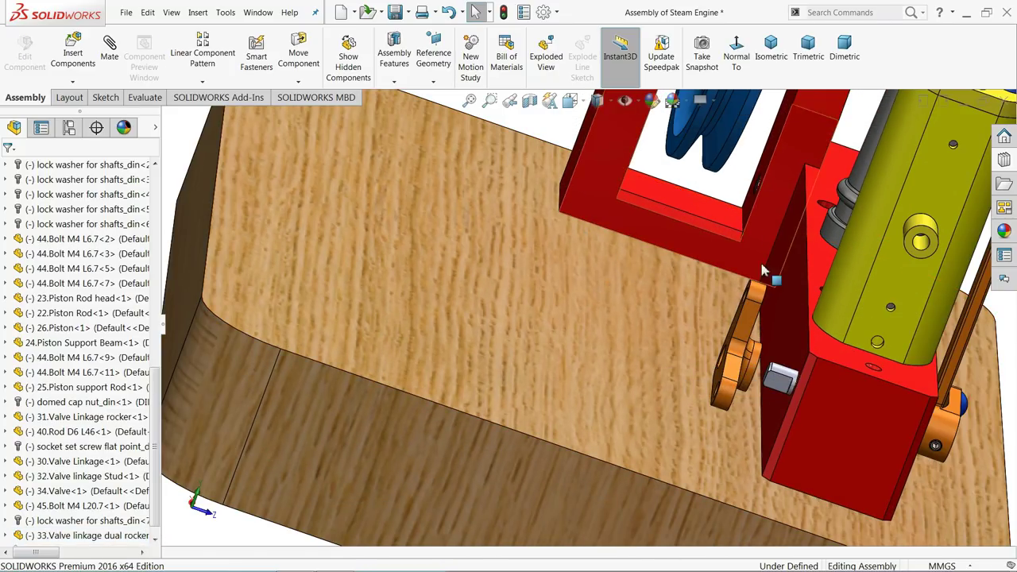
Hide the 40.Rod D6 L46 to expose its hole in the engine block
middle_drag(762, 271, 818, 402)
scroll(819, 401, down, 5)
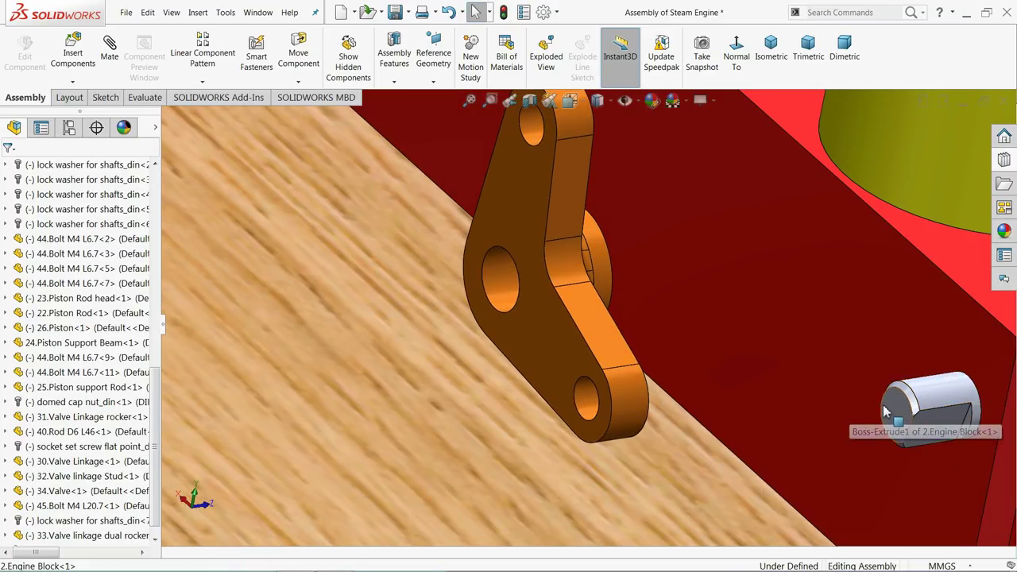
scroll(835, 405, up, 3)
scroll(811, 394, down, 3)
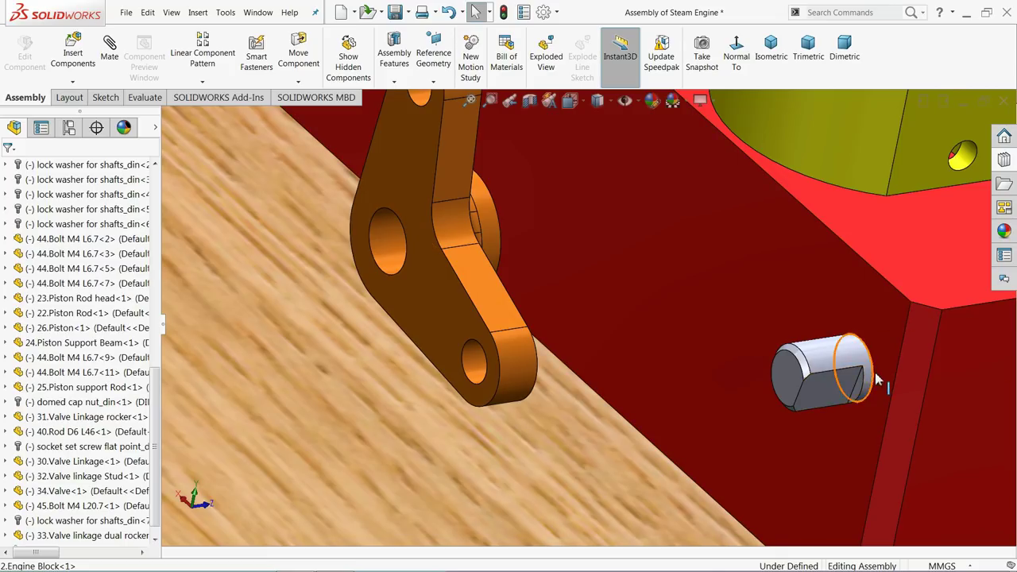
click(831, 371)
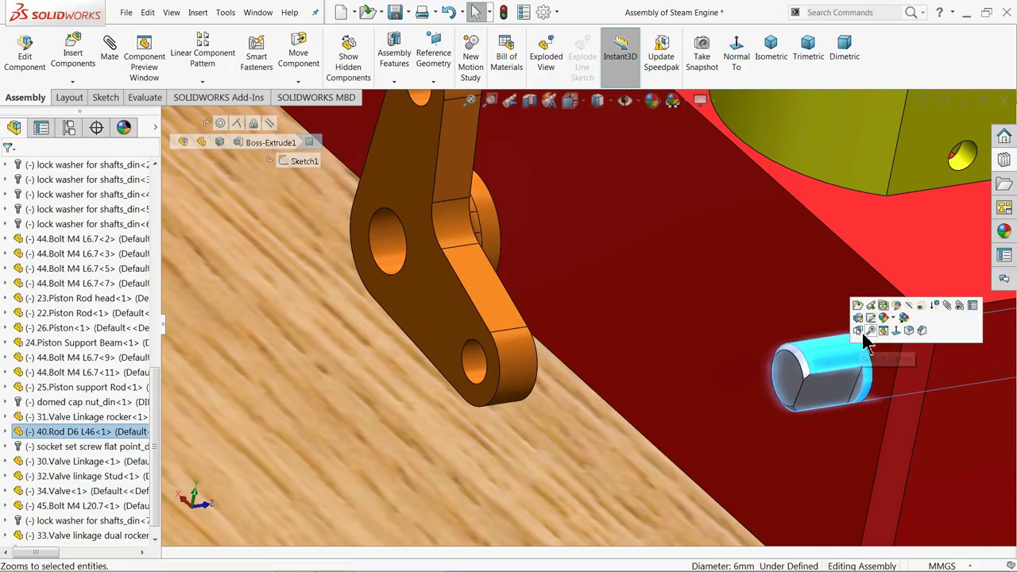
click(911, 309)
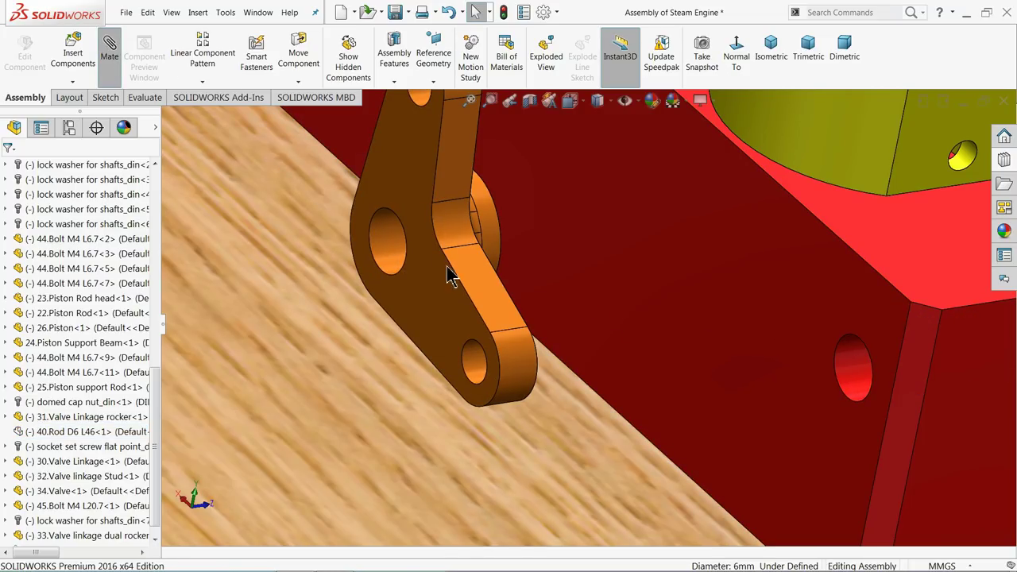
Mate the dual rocker's hub hole concentric to the engine block's rod hole and finish mating
middle_drag(477, 262, 497, 263)
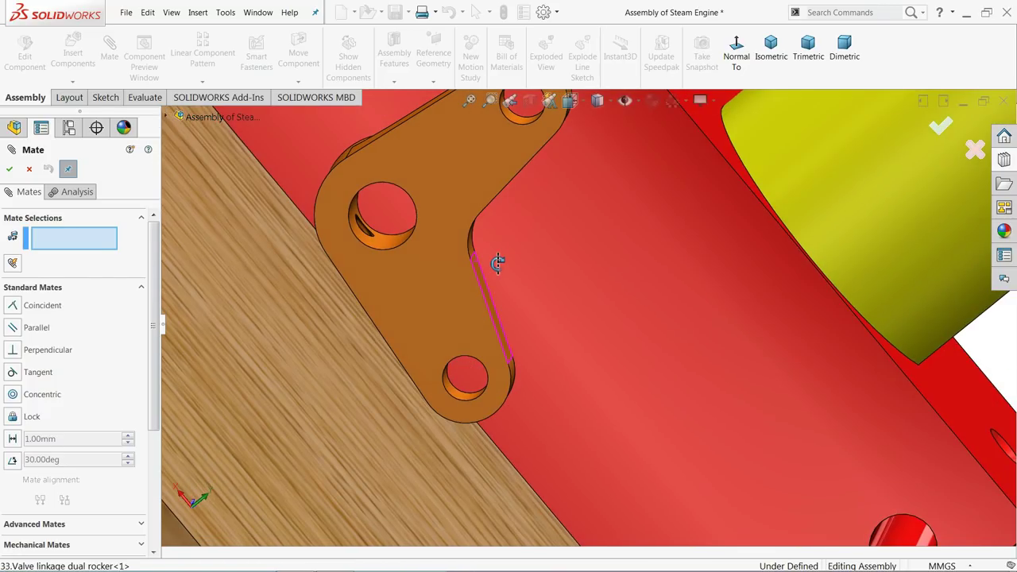
click(382, 250)
scroll(454, 263, up, 5)
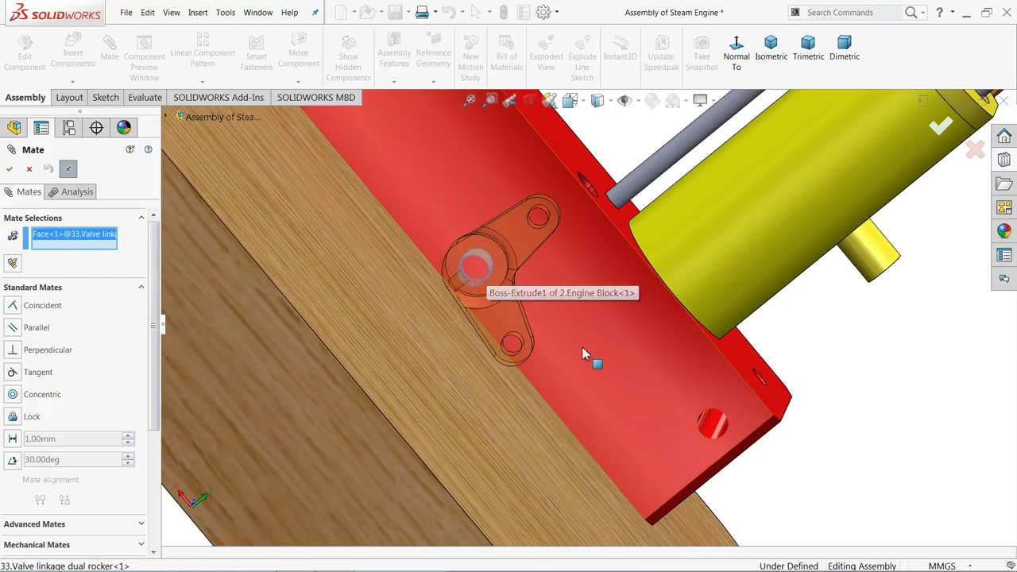
click(721, 431)
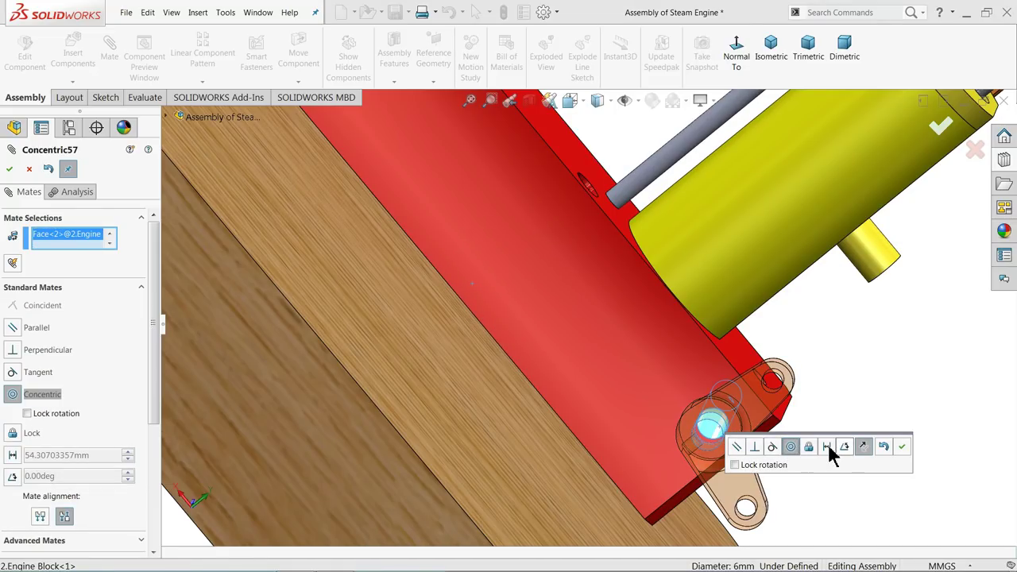
click(902, 449)
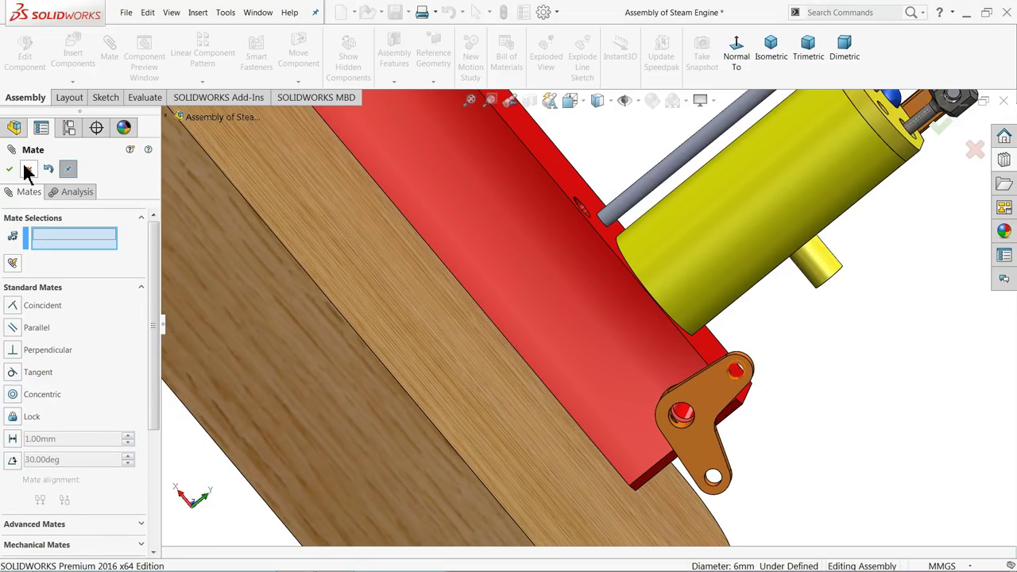
key(Escape)
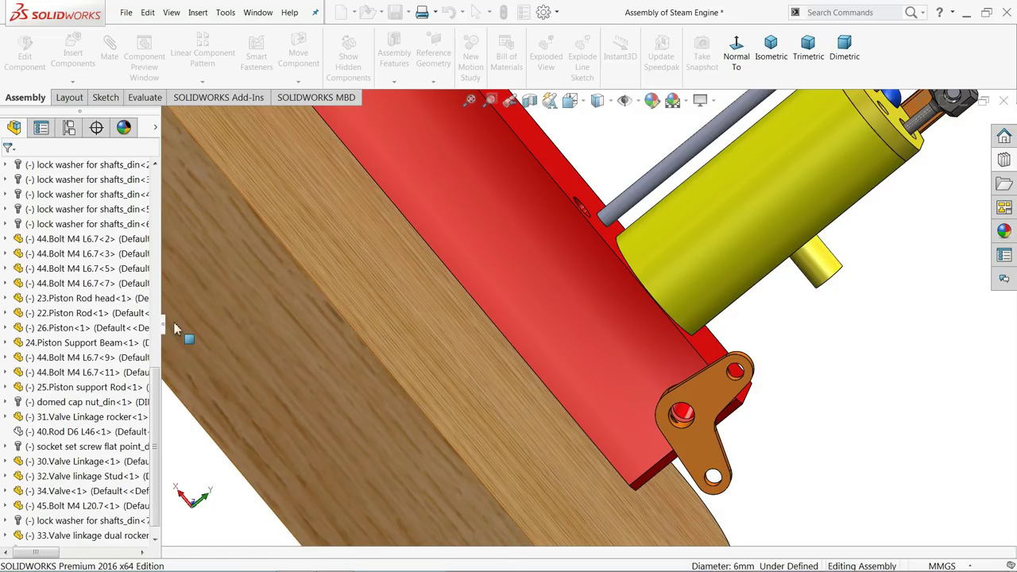
Show the 40.Rod D6 L46 again and swing the dual rocker about it until one arm points upward
click(36, 433)
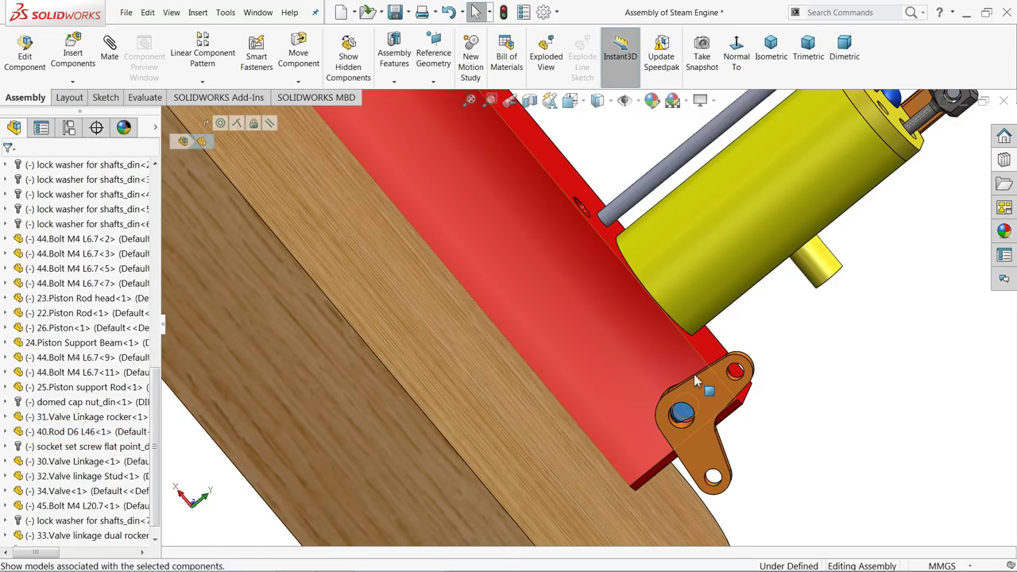
click(819, 355)
middle_drag(820, 354, 588, 384)
scroll(588, 384, down, 6)
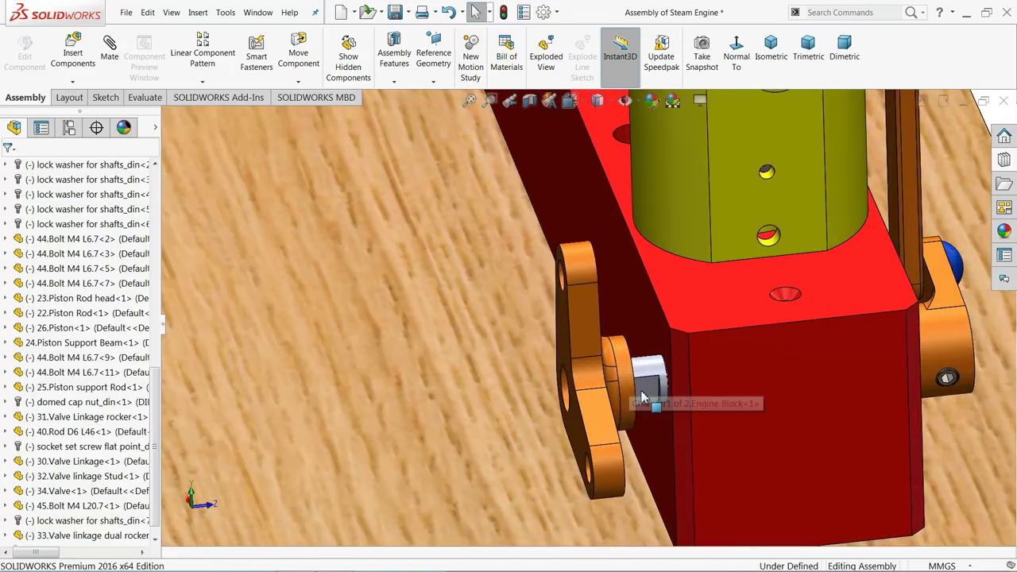
click(609, 459)
drag(609, 460, 588, 224)
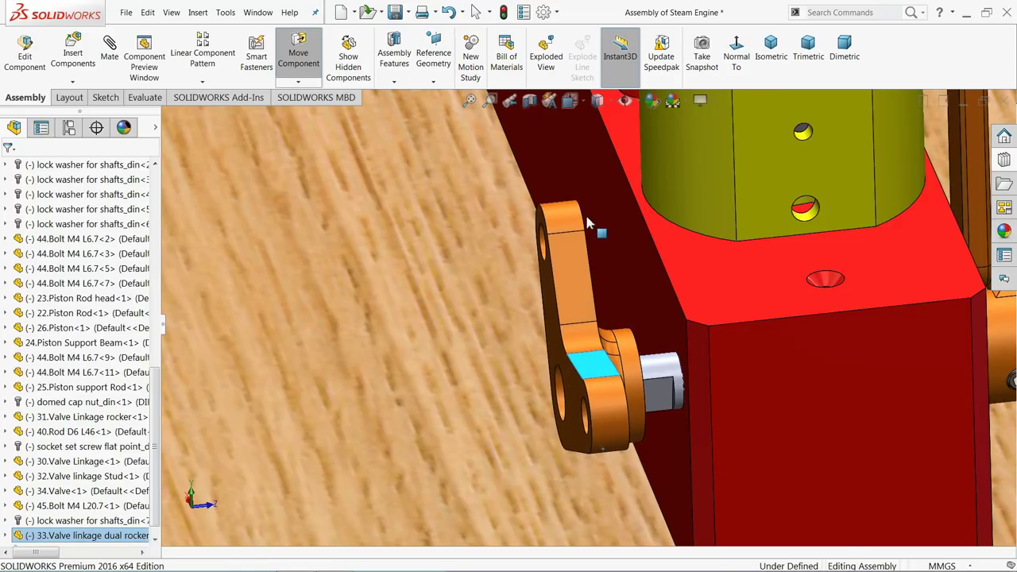
Mate the dual rocker's inner hub face coincident with the engine block's side face
click(110, 60)
right_click(81, 248)
click(123, 248)
scroll(634, 355, down, 2)
middle_drag(693, 362, 646, 359)
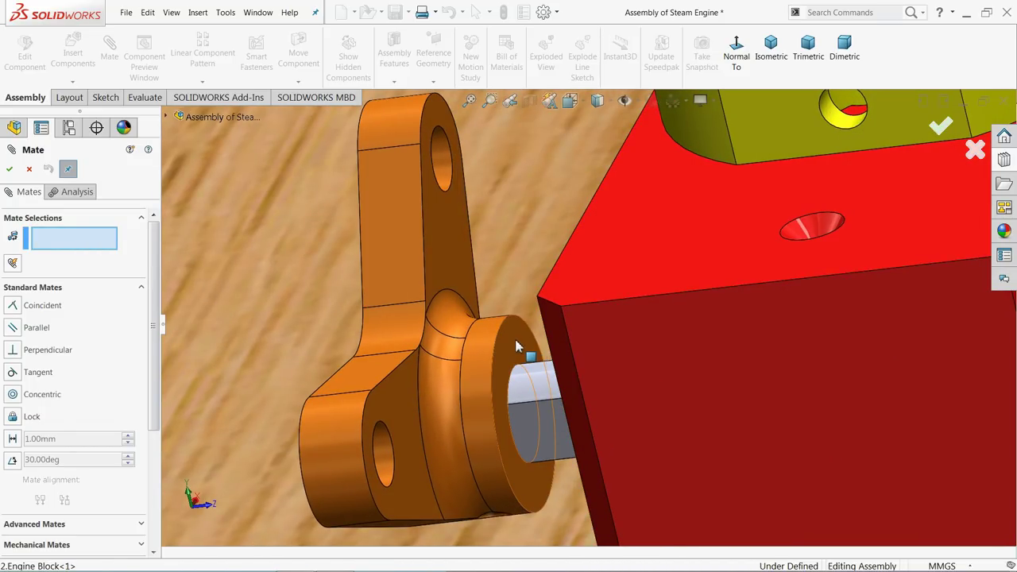
click(517, 348)
middle_drag(551, 344, 536, 316)
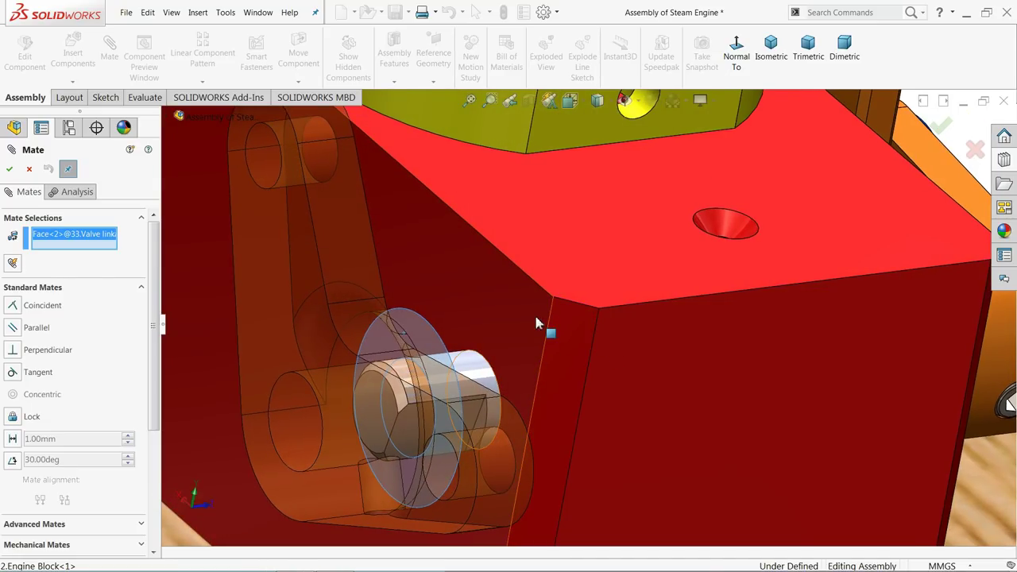
click(532, 315)
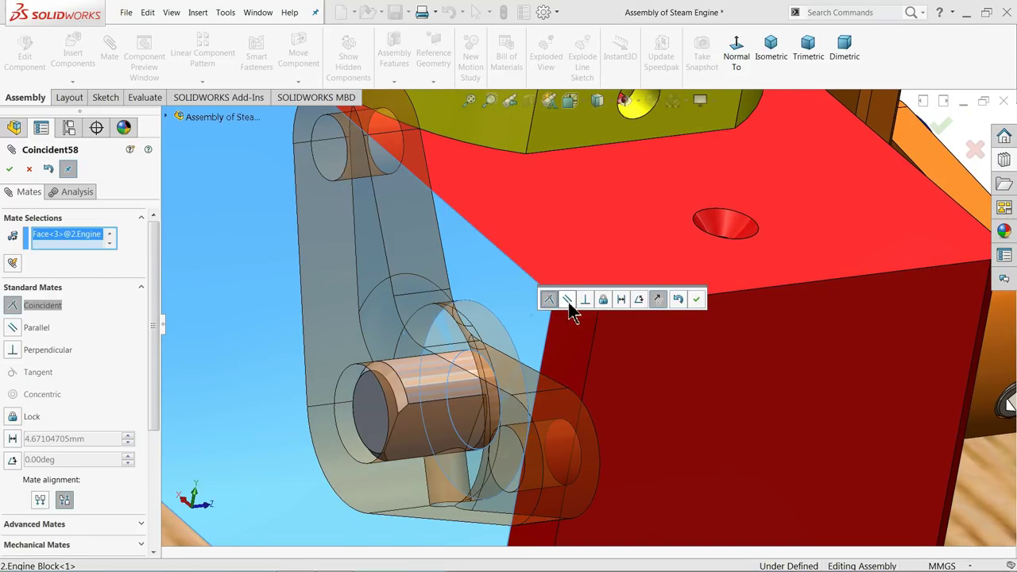
click(697, 300)
Swing the dual rocker about the rod until its arms form an upward V and its set-screw hole faces the rod's flat, then finish mating
middle_drag(696, 299, 538, 374)
drag(512, 391, 398, 117)
scroll(529, 363, down, 5)
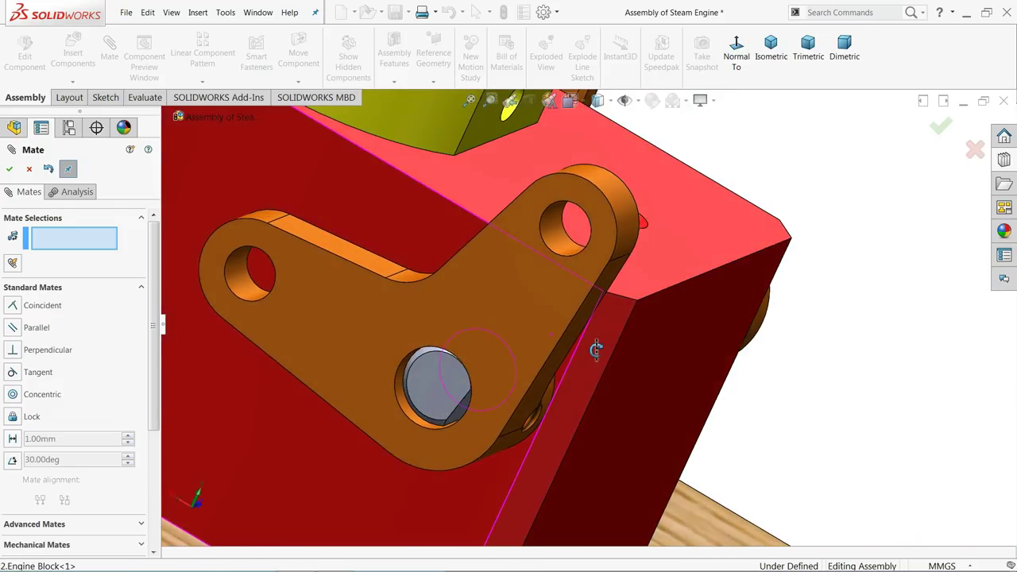
middle_drag(596, 350, 612, 330)
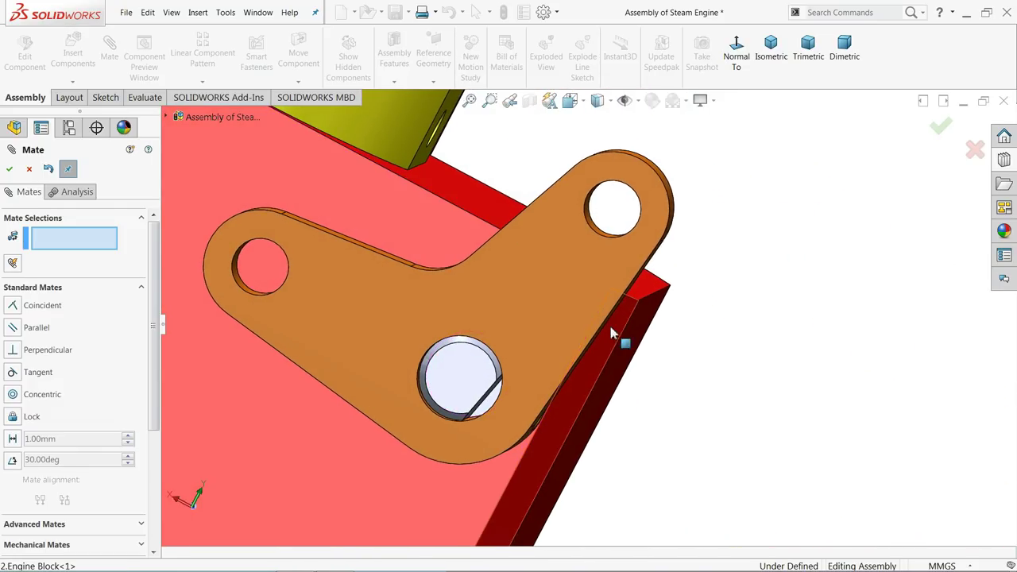
drag(588, 341, 569, 370)
scroll(573, 391, up, 3)
middle_drag(572, 409, 500, 359)
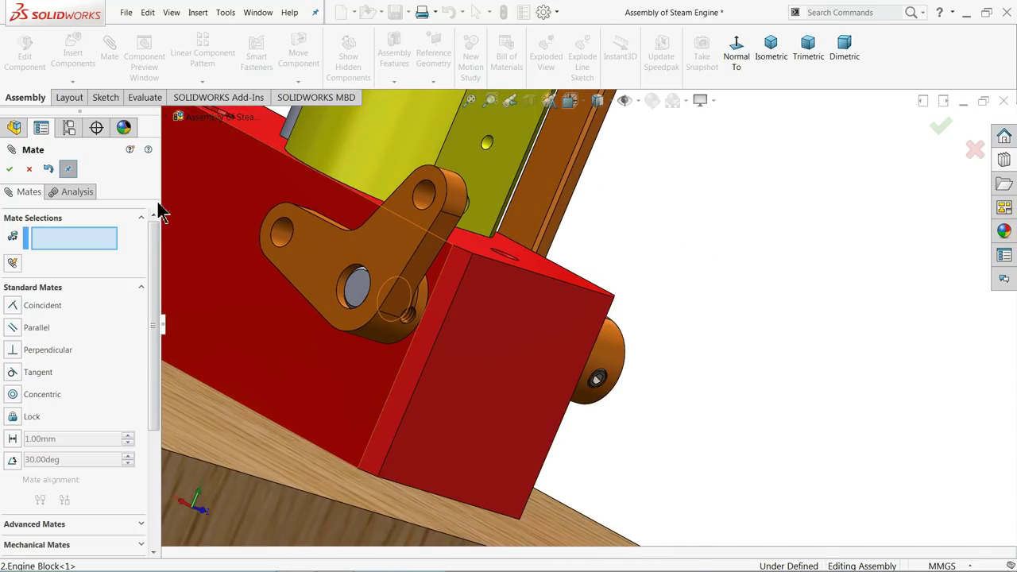
click(30, 169)
Copy the DIN 913 M3 x 5 set screw from the valve linkage rocker and place the copy in the free space beside the engine block
scroll(608, 391, down, 2)
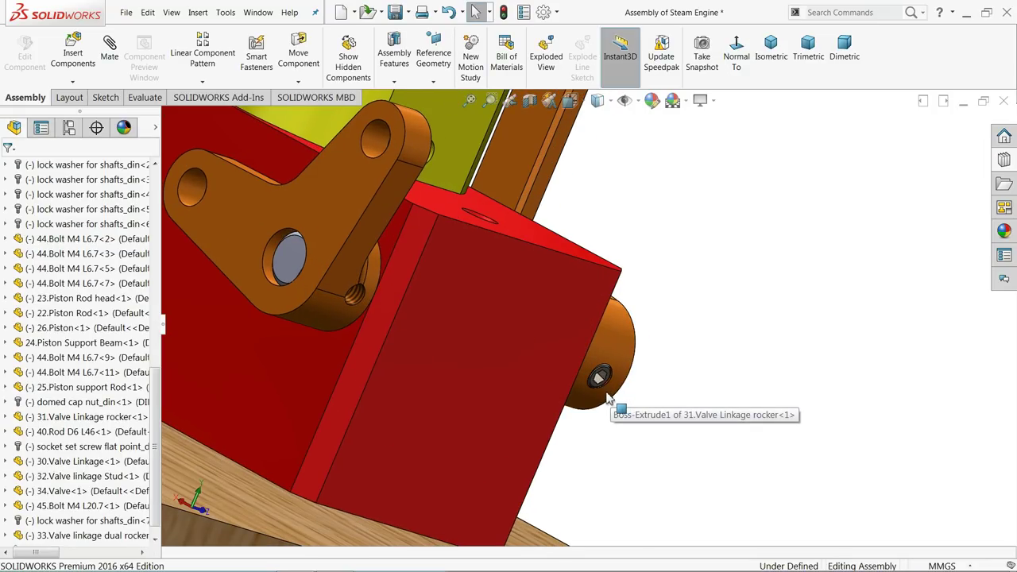
drag(621, 376, 710, 308)
drag(710, 348, 710, 347)
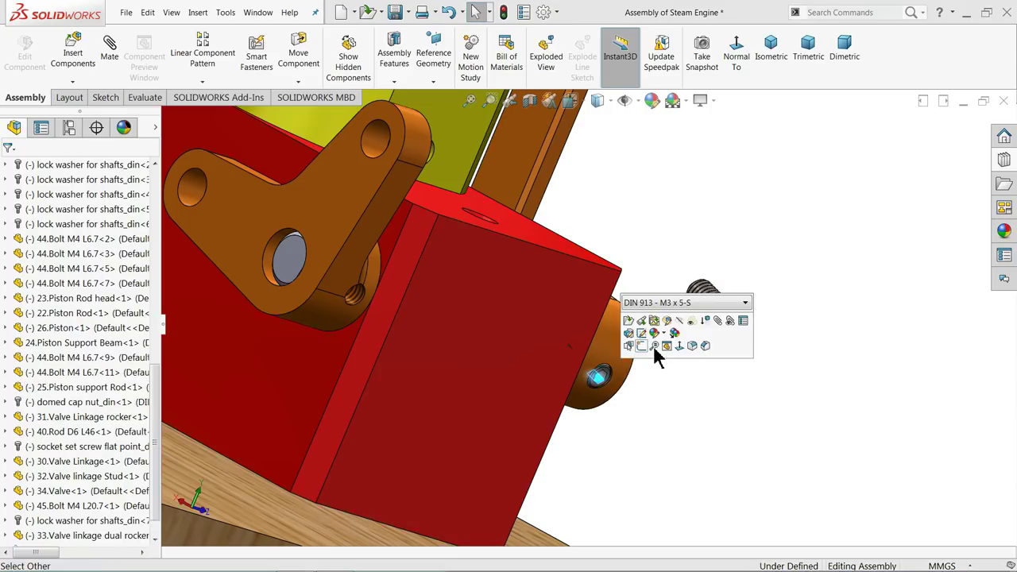
Mate the copied set screw concentric to the threaded hole in the dual rocker's hub
click(110, 58)
right_click(73, 240)
click(88, 245)
scroll(326, 302, down, 3)
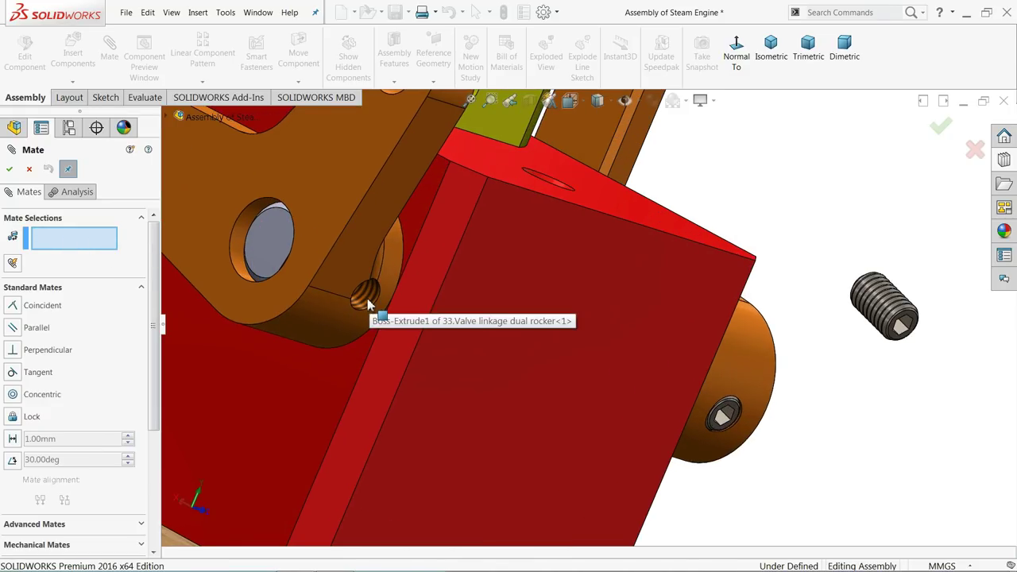
click(363, 294)
scroll(962, 327, down, 4)
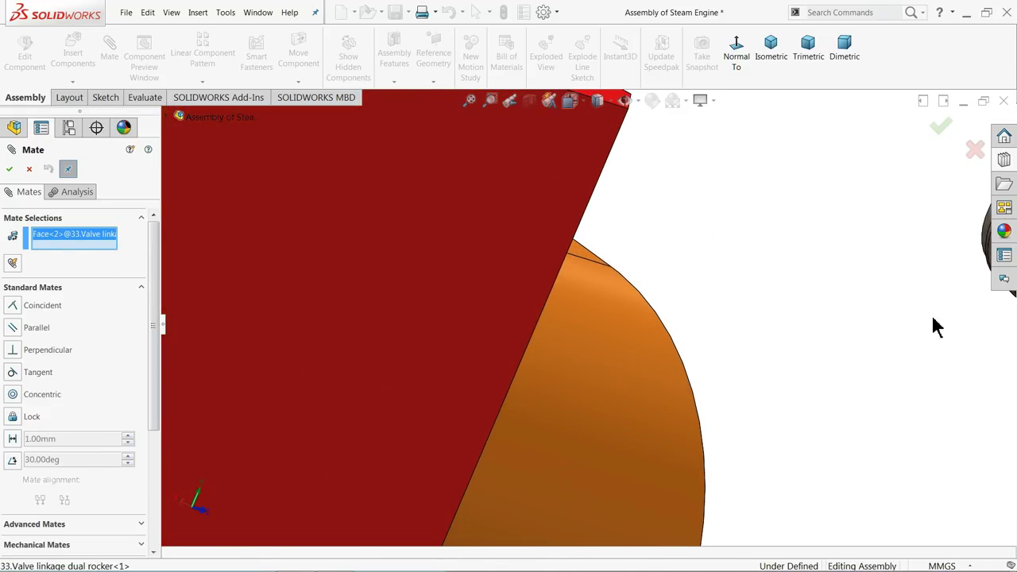
scroll(859, 329, up, 3)
scroll(866, 330, down, 4)
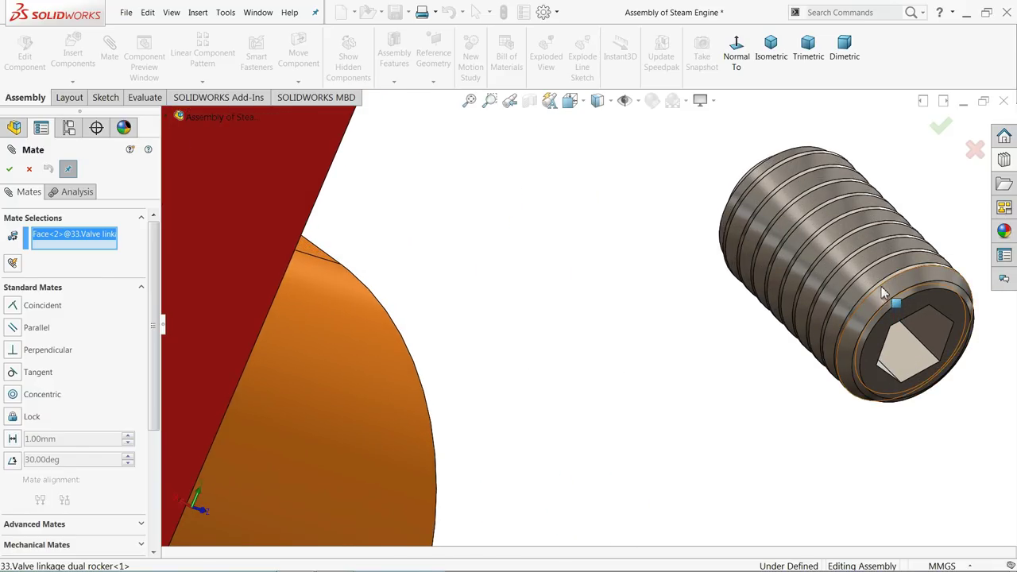
click(882, 292)
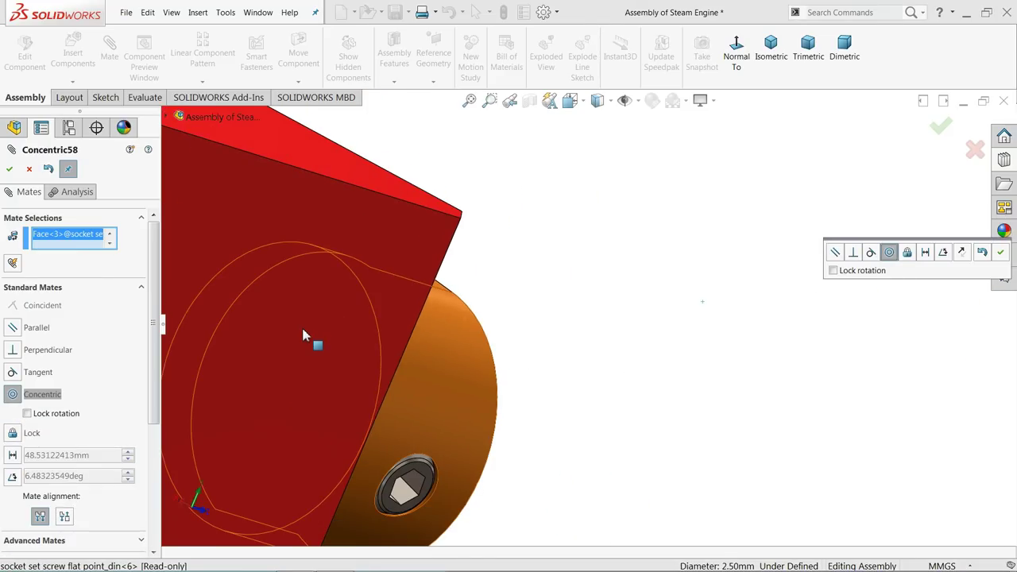
scroll(314, 346, up, 4)
scroll(310, 326, down, 3)
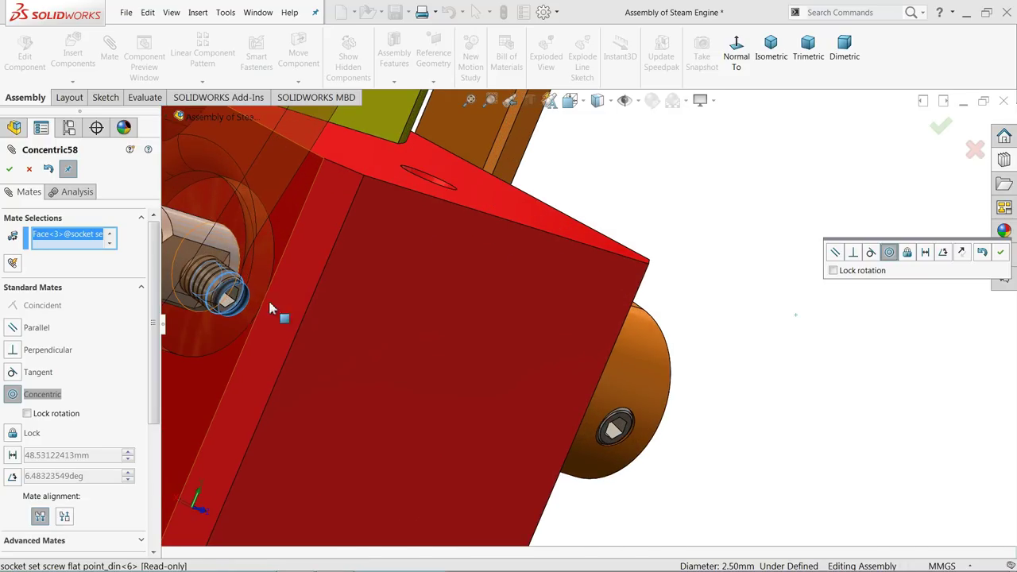
click(1001, 254)
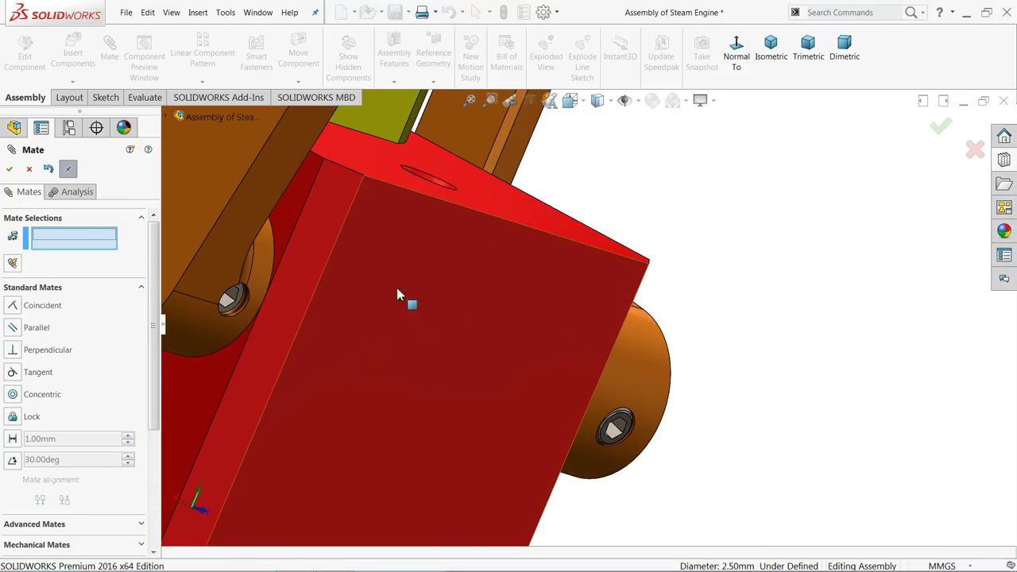
Add a tangent mate between the set screw's socket end face and the dual rocker's cylindrical hub surface
scroll(274, 304, down, 3)
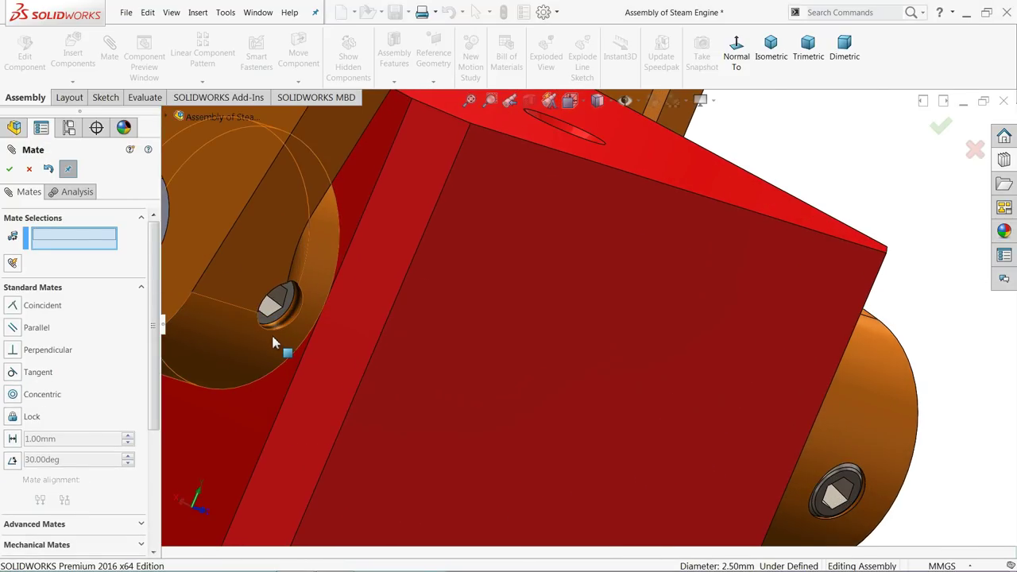
click(284, 318)
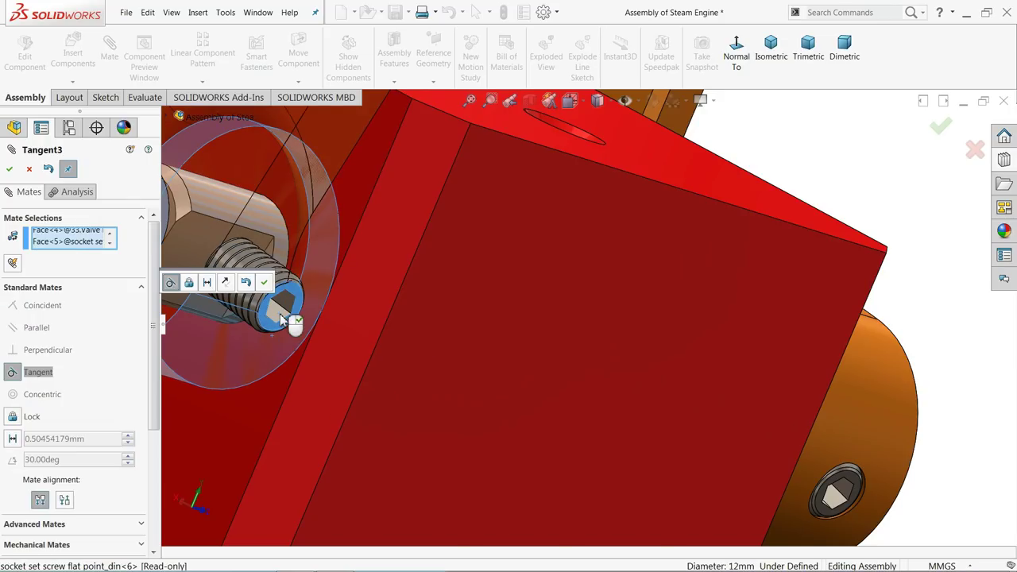
click(264, 285)
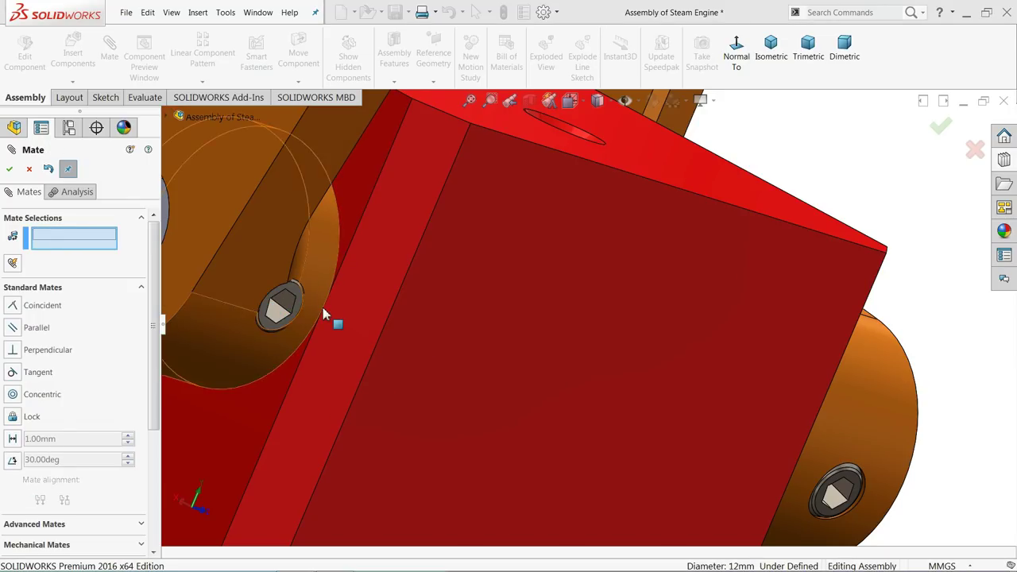
Turn the dual rocker slightly so its set screw lines up with the rod's flat, and finish mating
scroll(329, 318, up, 4)
mouse_move(411, 310)
middle_down()
mouse_move(448, 307)
mouse_move(482, 341)
mouse_move(485, 327)
mouse_move(476, 336)
mouse_move(438, 293)
middle_up()
scroll(441, 306, down, 4)
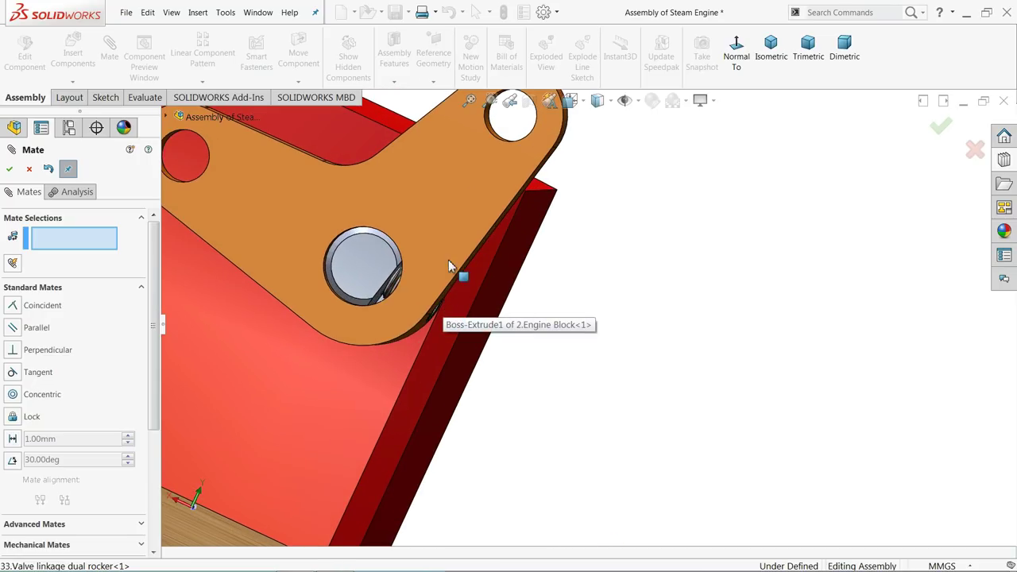
drag(473, 211, 471, 252)
scroll(521, 302, up, 3)
middle_drag(525, 303, 465, 295)
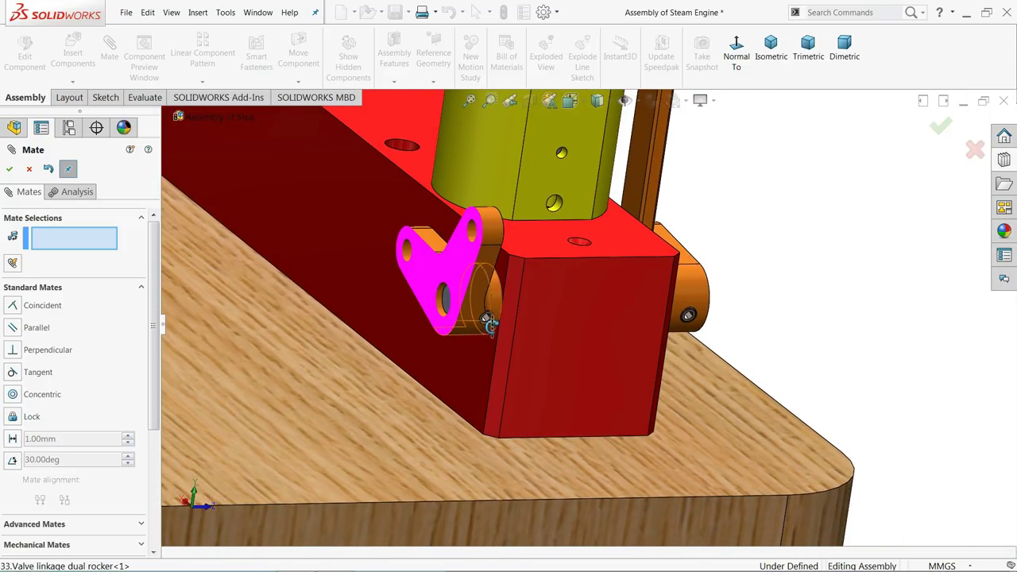
scroll(487, 326, up, 4)
scroll(617, 215, down, 2)
scroll(623, 243, up, 3)
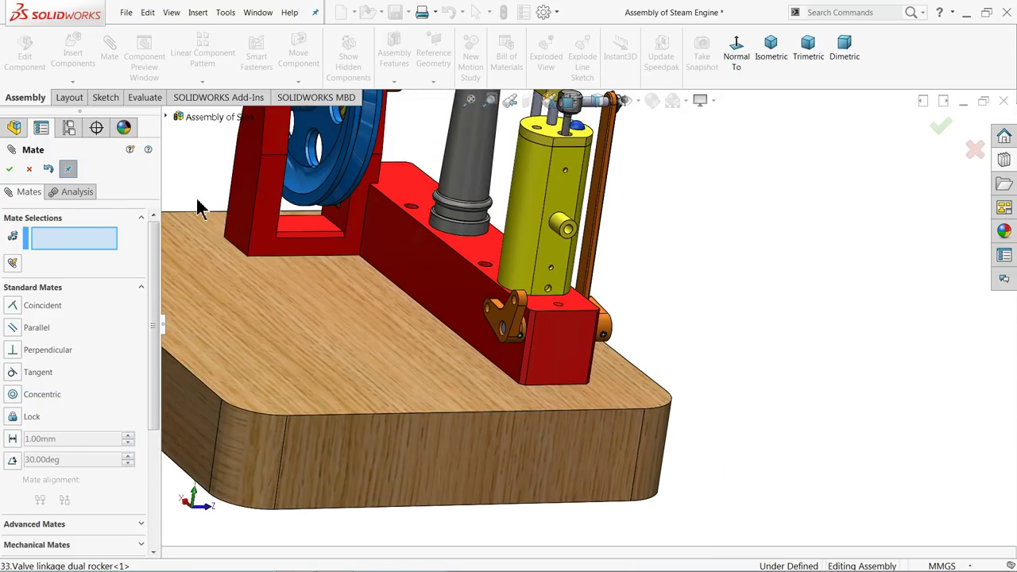
click(29, 170)
Copy the 30.Valve Linkage and place the copy on the opposite side of the cylinder, near the dual rocker
scroll(626, 229, down, 2)
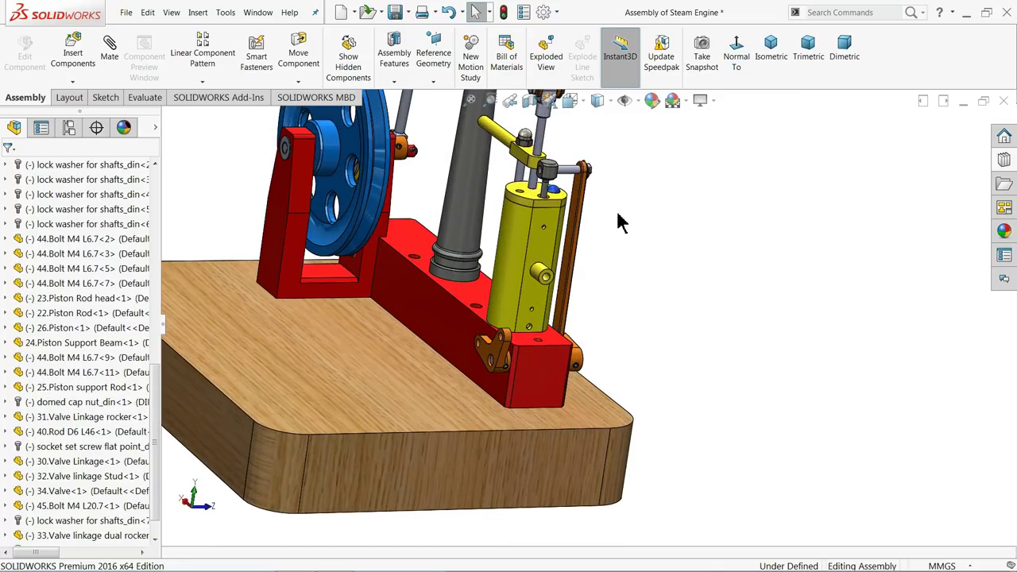
scroll(604, 246, down, 2)
scroll(583, 267, down, 2)
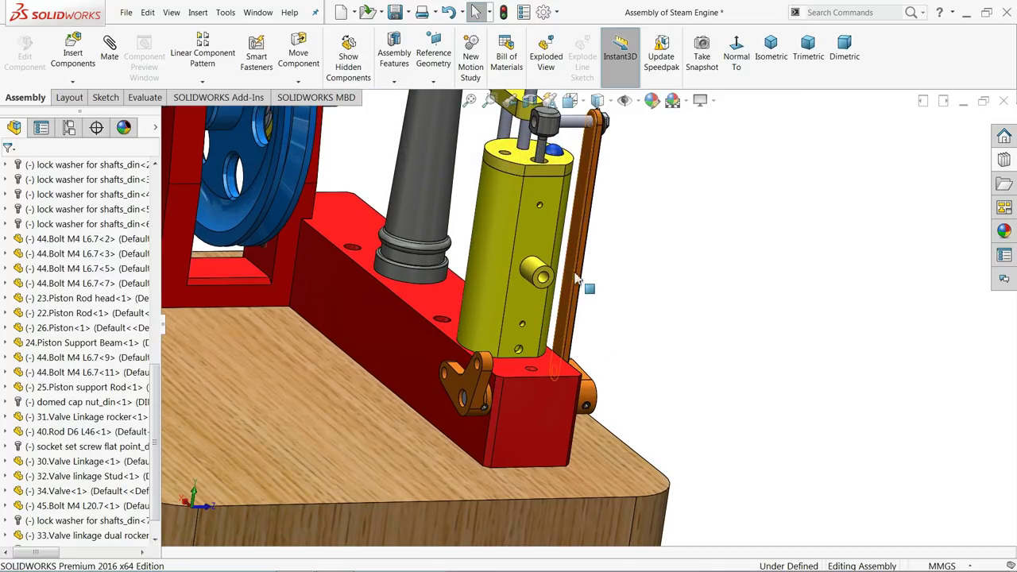
click(578, 280)
drag(579, 279, 355, 237)
ctrl+drag(418, 237, 458, 237)
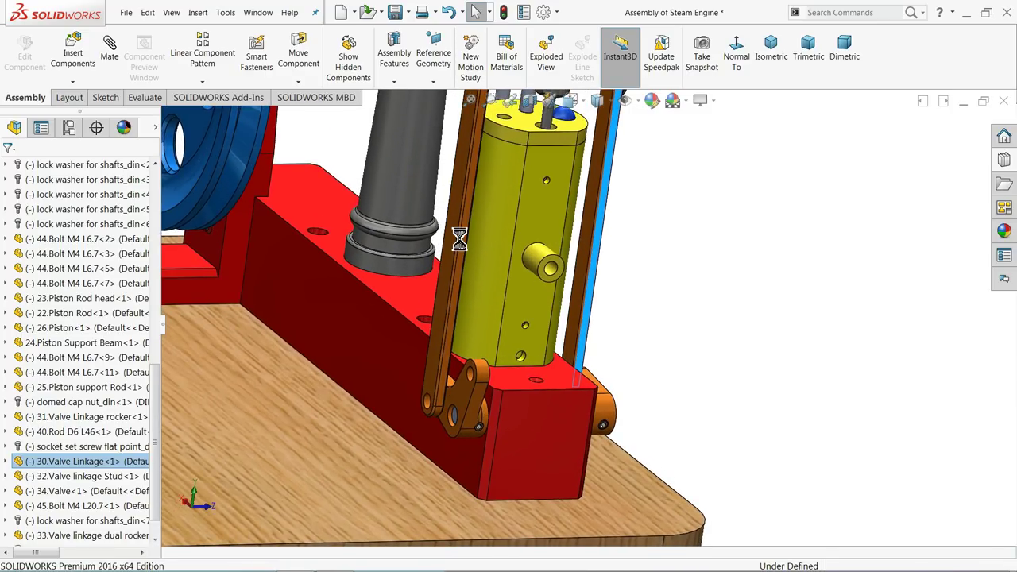
Move the copied valve linkage outward from the engine block so its lower hole sits beside the dual rocker's outer arm, and deselect it
scroll(631, 310, up, 1)
middle_drag(637, 301, 622, 298)
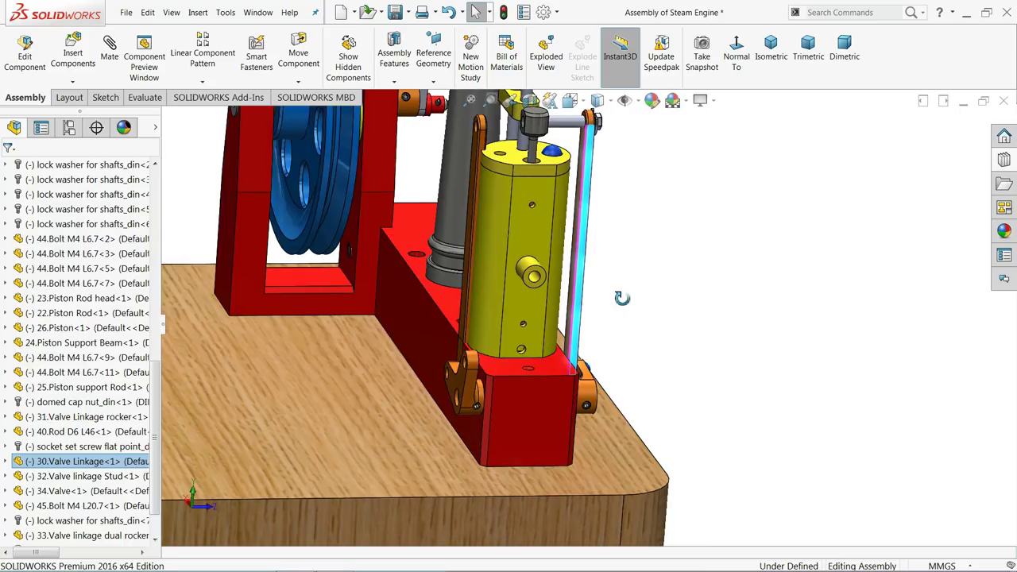
scroll(459, 346, down, 5)
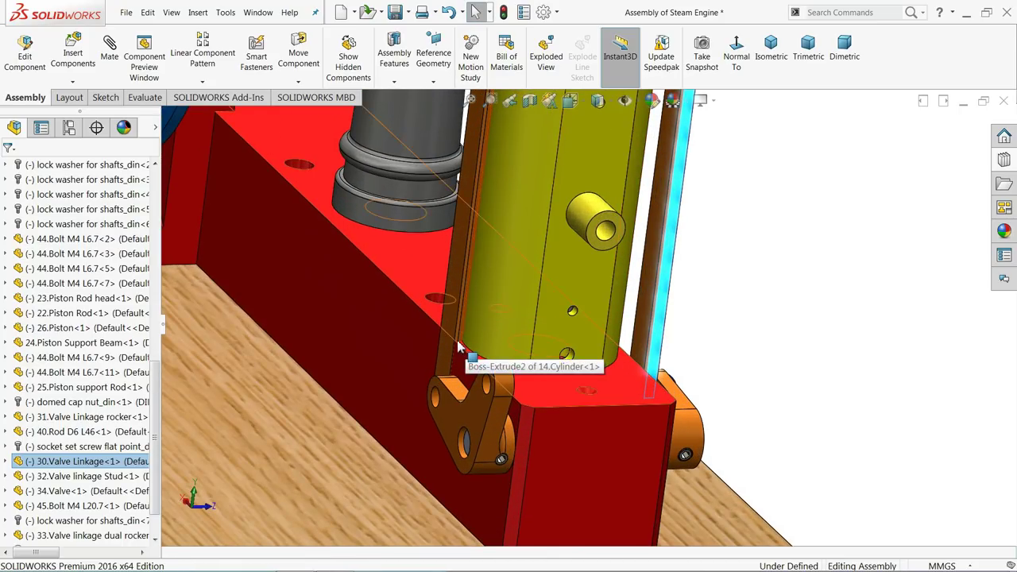
drag(450, 337, 394, 327)
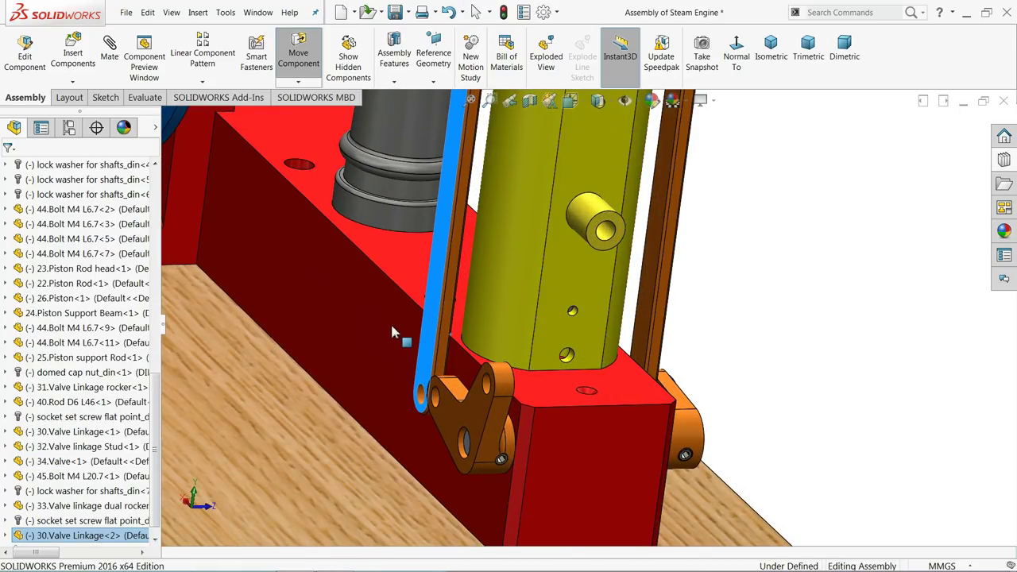
scroll(465, 364, down, 2)
key(Escape)
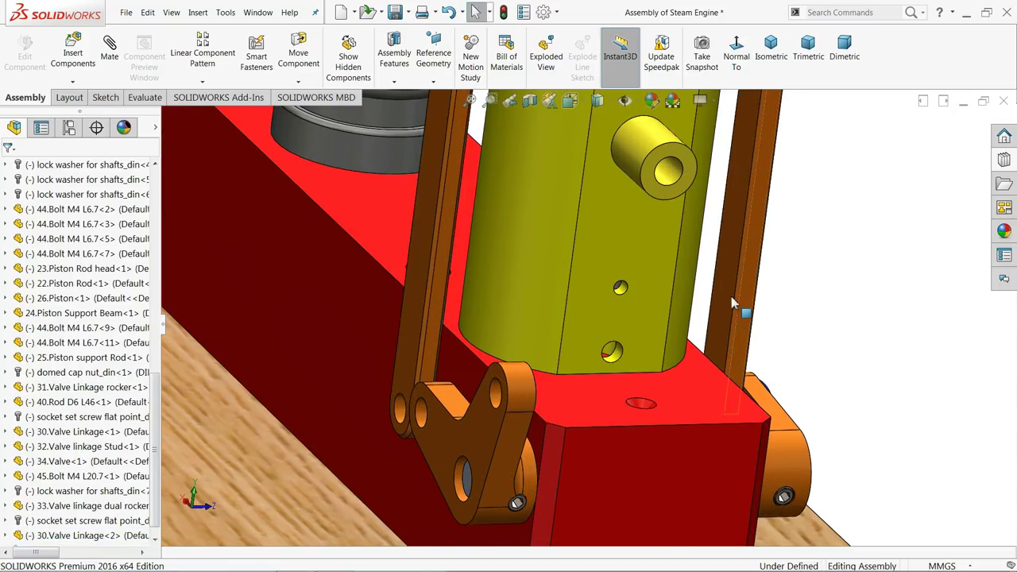
Start inserting another component and open the file browser in the Steam Engine Assembly folder
middle_drag(524, 352, 489, 383)
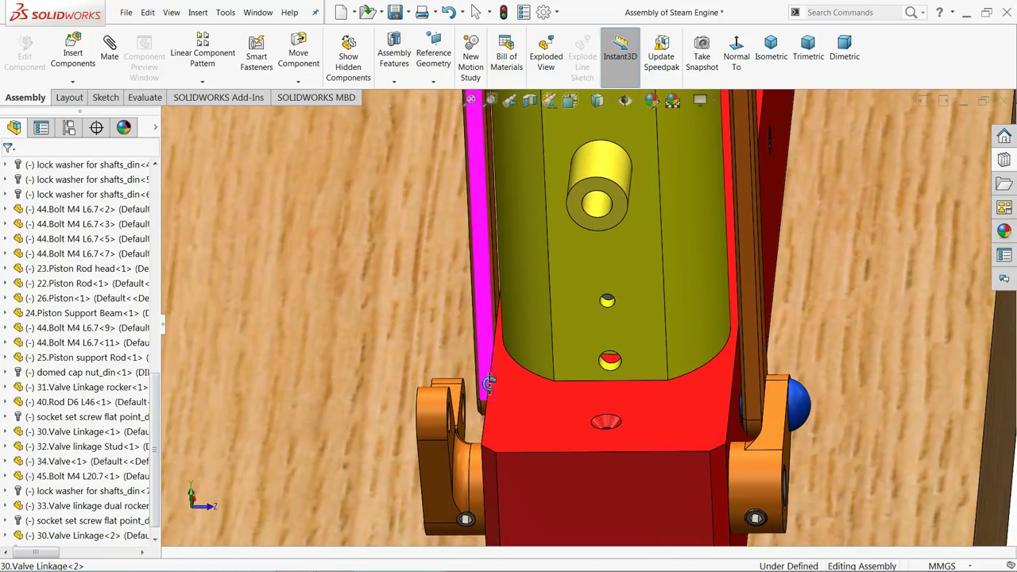
key(f)
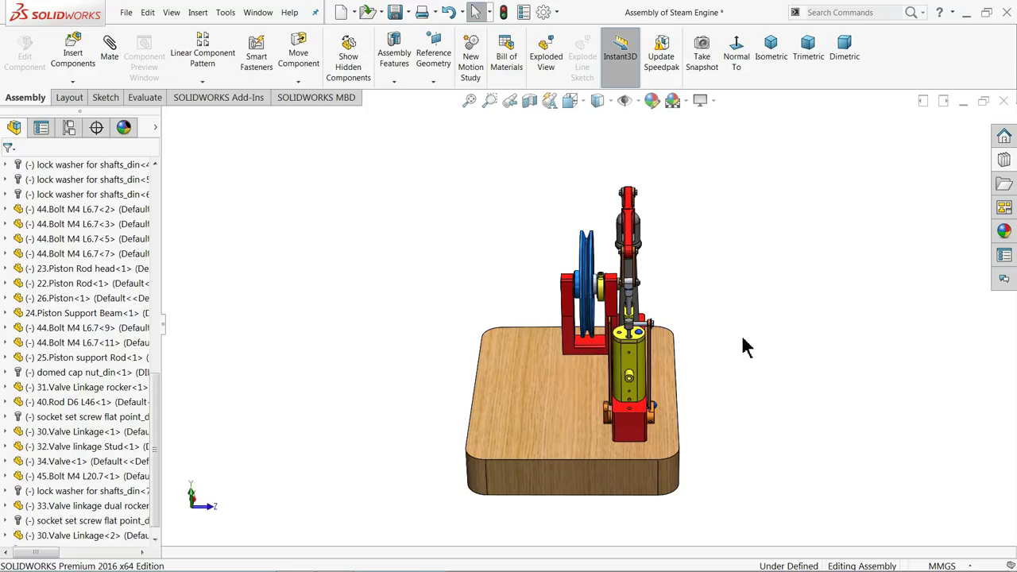
scroll(640, 410, down, 5)
mouse_move(636, 407)
middle_down()
mouse_move(661, 418)
mouse_move(641, 432)
mouse_move(683, 403)
mouse_move(628, 405)
middle_up()
scroll(610, 406, down, 5)
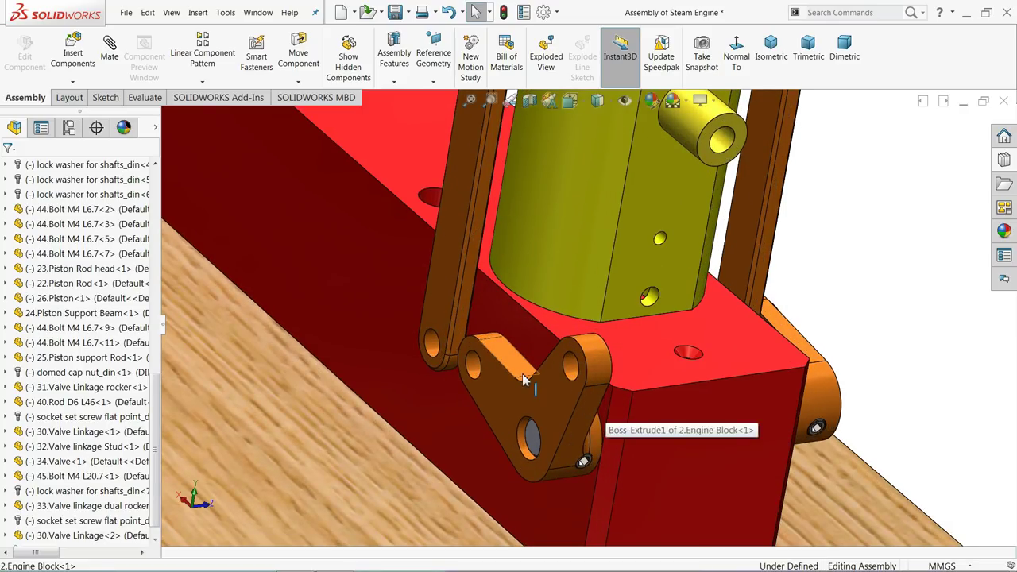
scroll(457, 366, down, 2)
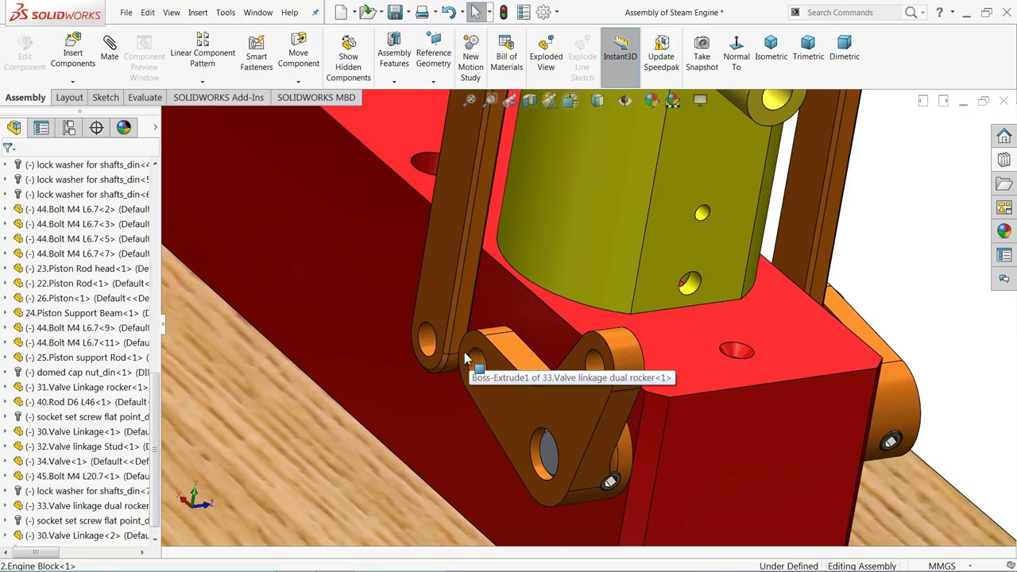
click(73, 56)
click(86, 434)
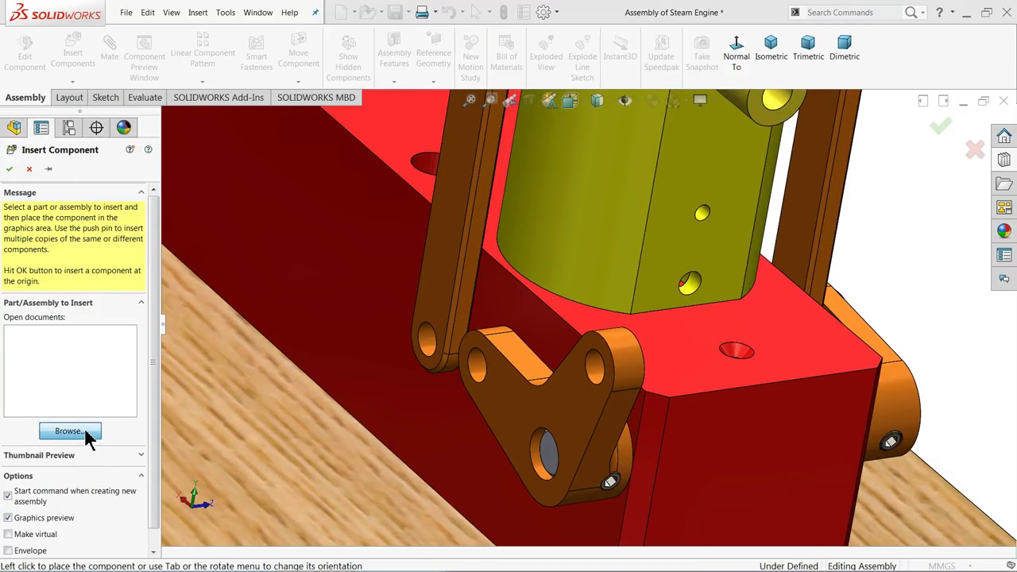
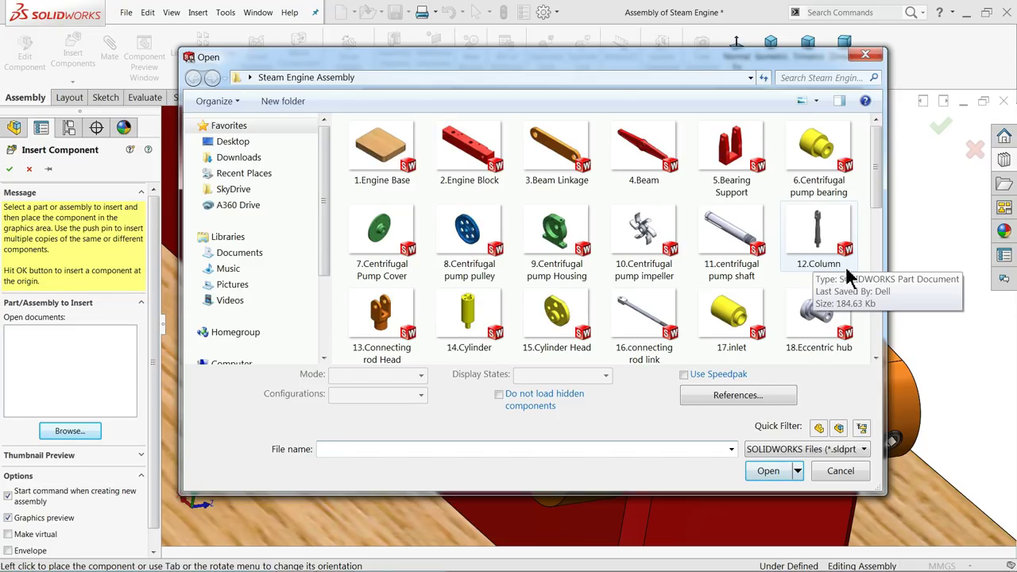
Insert the parts 21.Eccentric Strap Head and 29.Valve linkage Bolt, placing both near the valve linkage dual rocker
drag(876, 151, 885, 274)
click(588, 221)
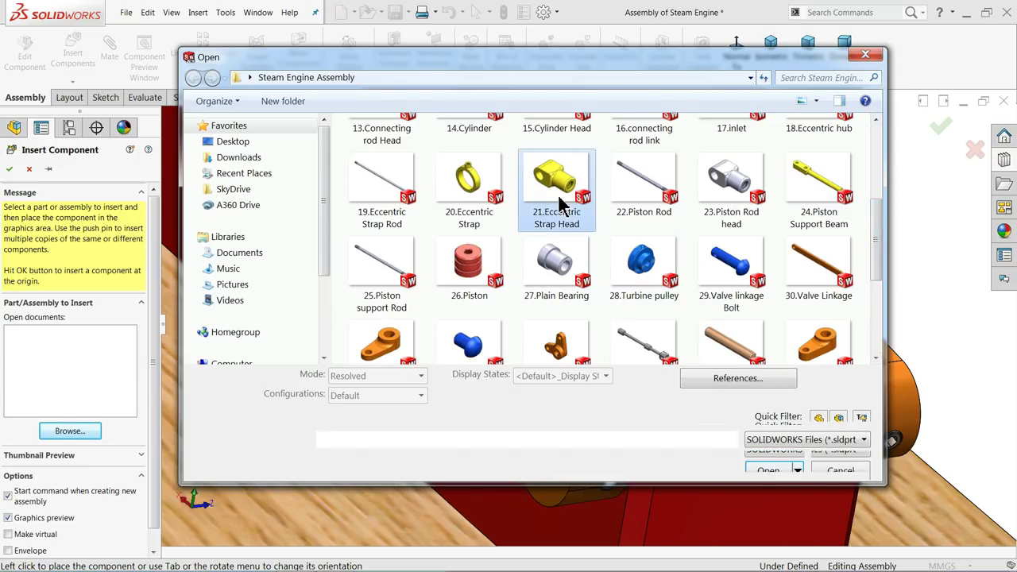
ctrl+click(743, 300)
click(783, 463)
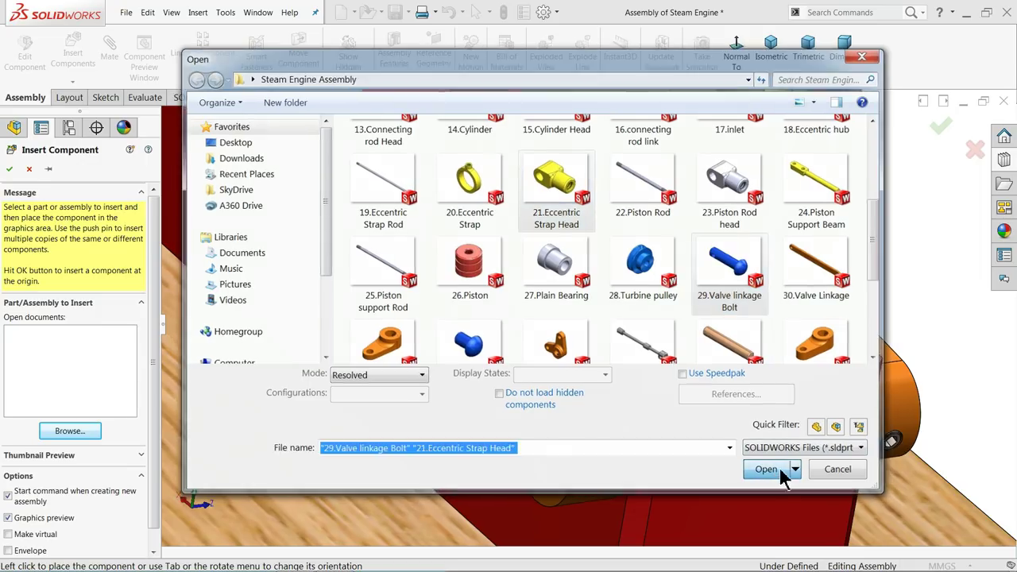
click(605, 279)
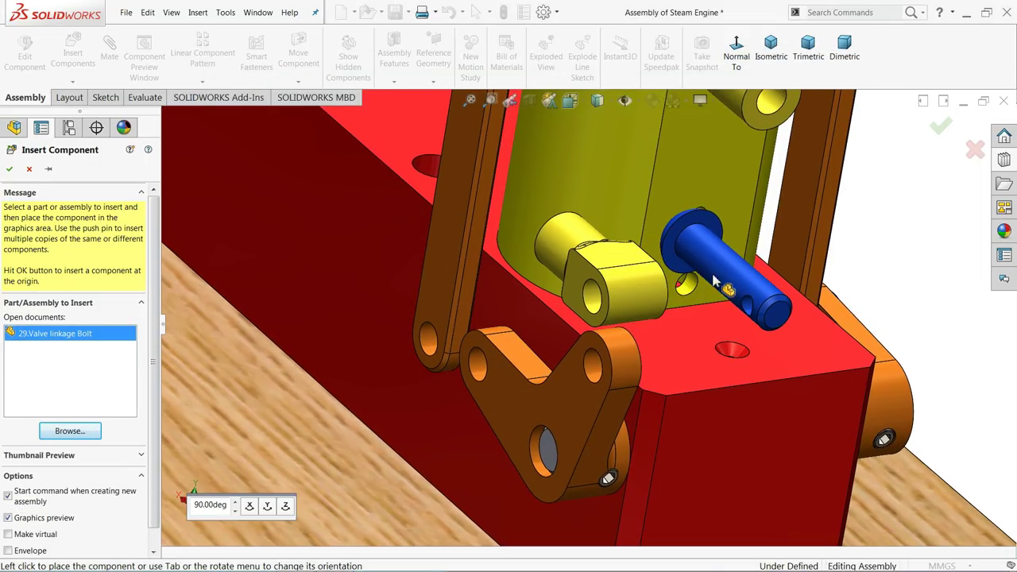
click(669, 316)
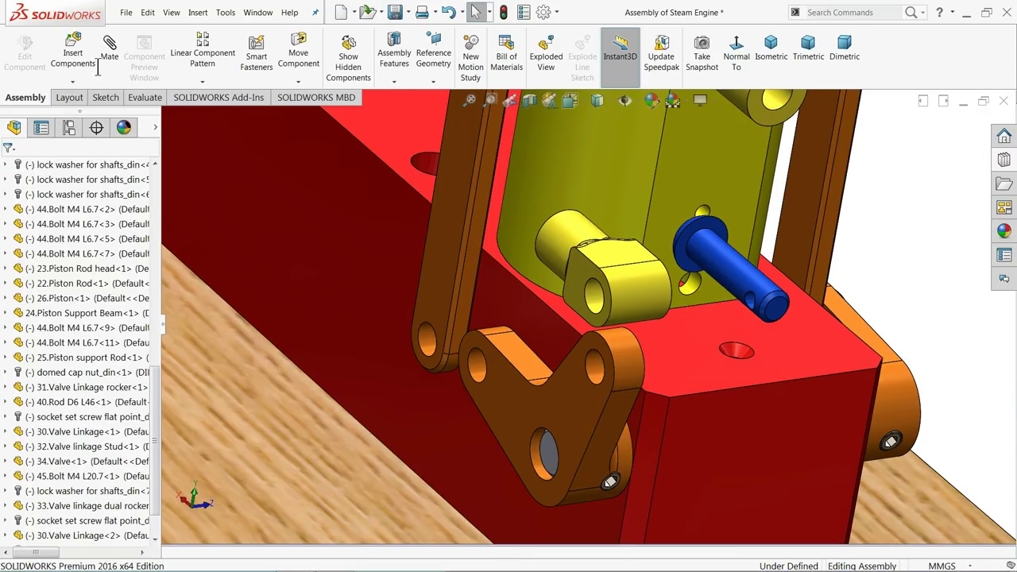
Mate the cross hole of the eccentric strap head concentric with the dual rocker's upper hole nearest the engine block's front corner
click(598, 296)
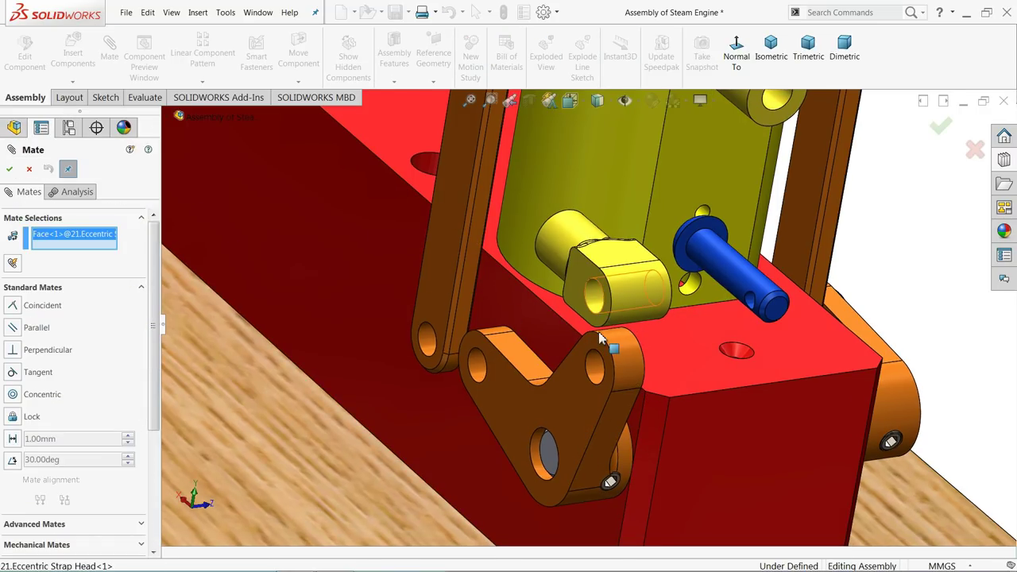
click(601, 380)
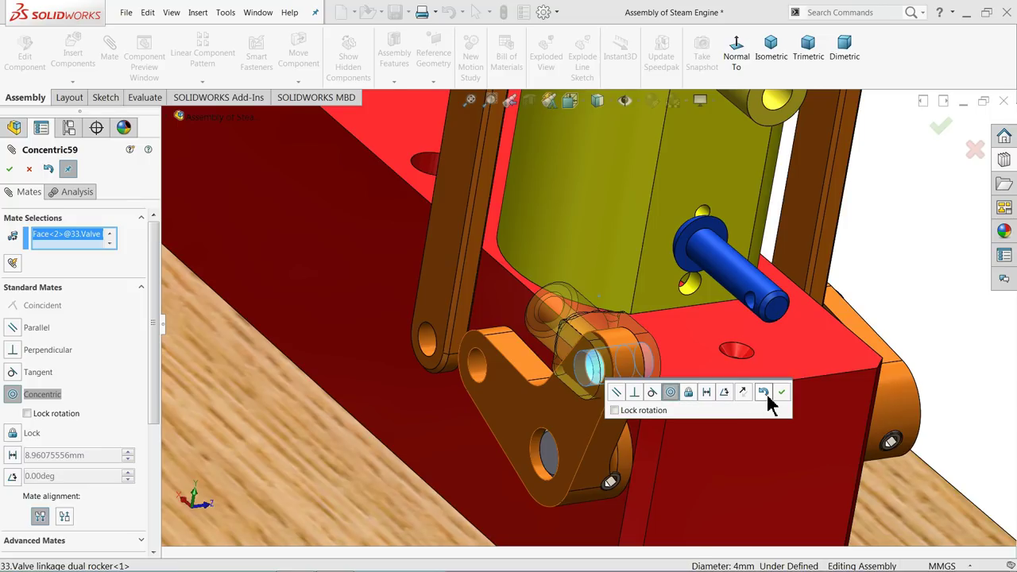
click(784, 393)
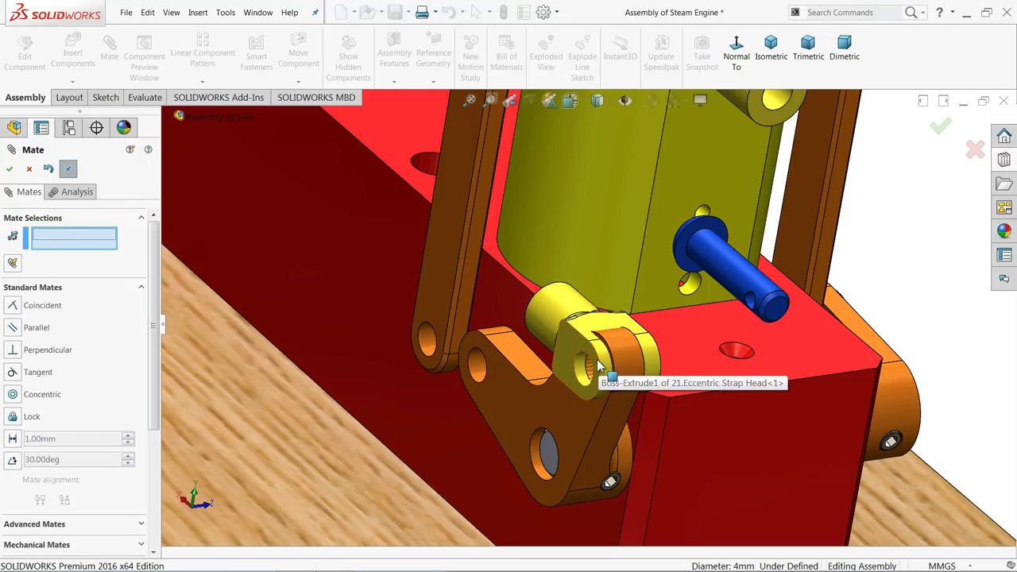
Swing the eccentric strap head clear of the dual rocker and mate its flat side face coincident with the rocker arm's outer face
drag(558, 361, 480, 366)
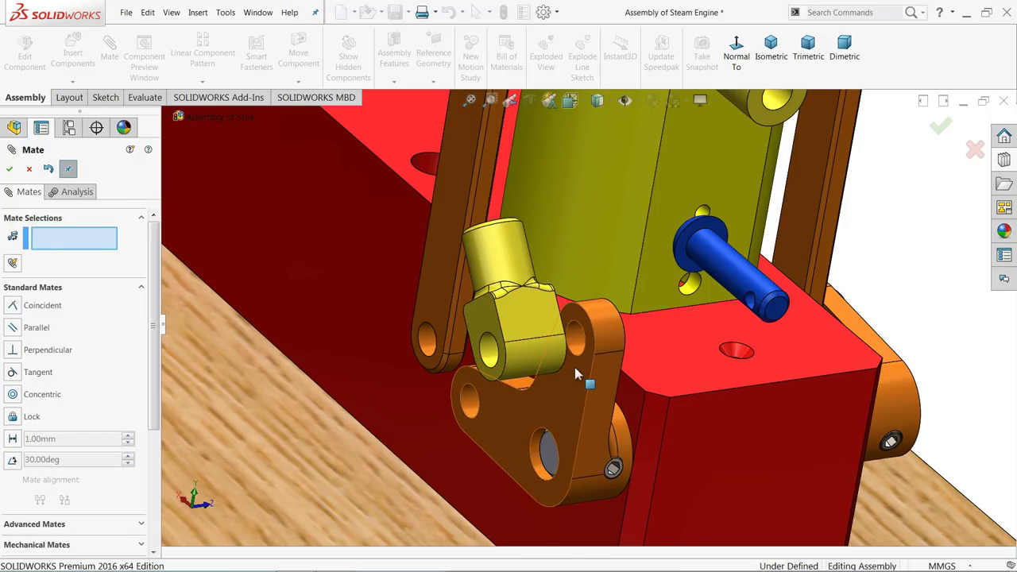
scroll(577, 364, down, 3)
click(577, 367)
middle_drag(586, 370, 389, 258)
click(305, 242)
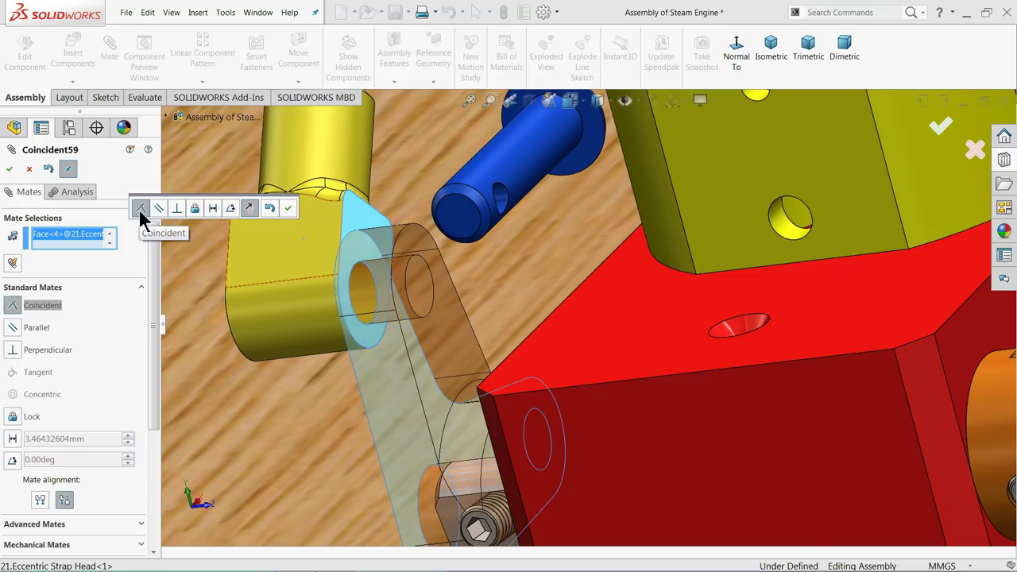
click(289, 208)
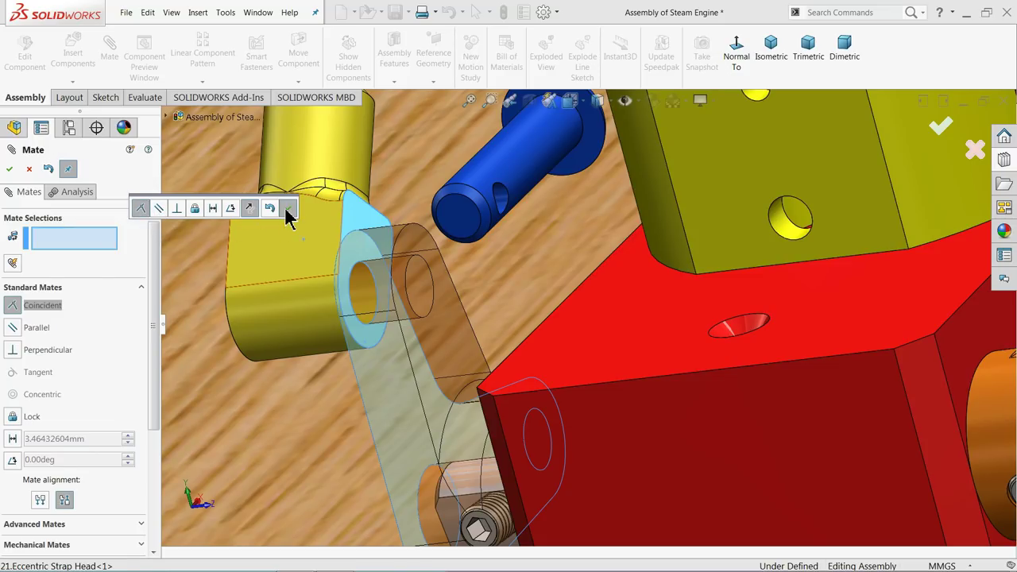
Mate the valve linkage bolt's shank concentric with the dual rocker hole that holds the eccentric strap head
middle_drag(333, 229, 466, 284)
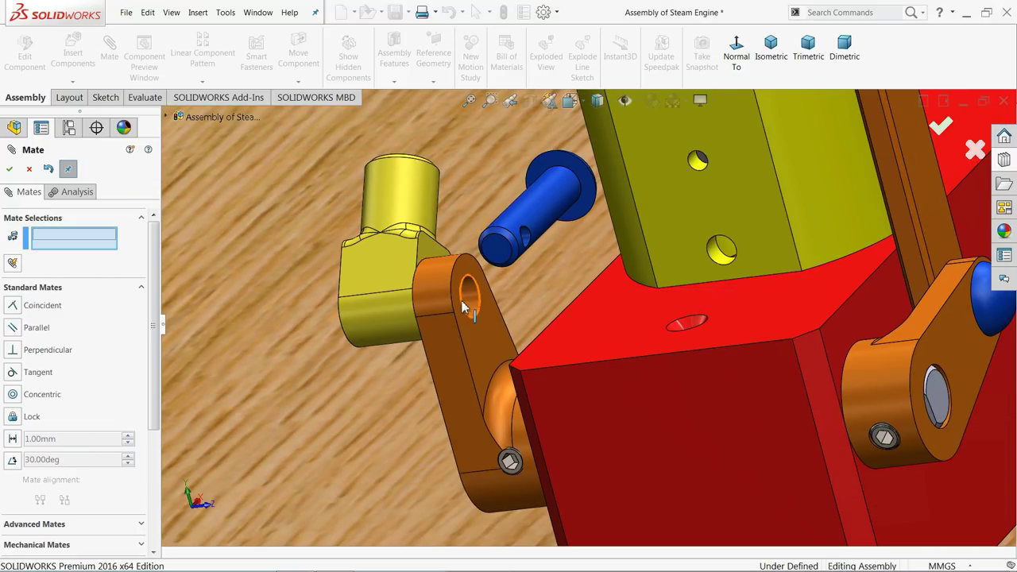
click(472, 299)
click(546, 211)
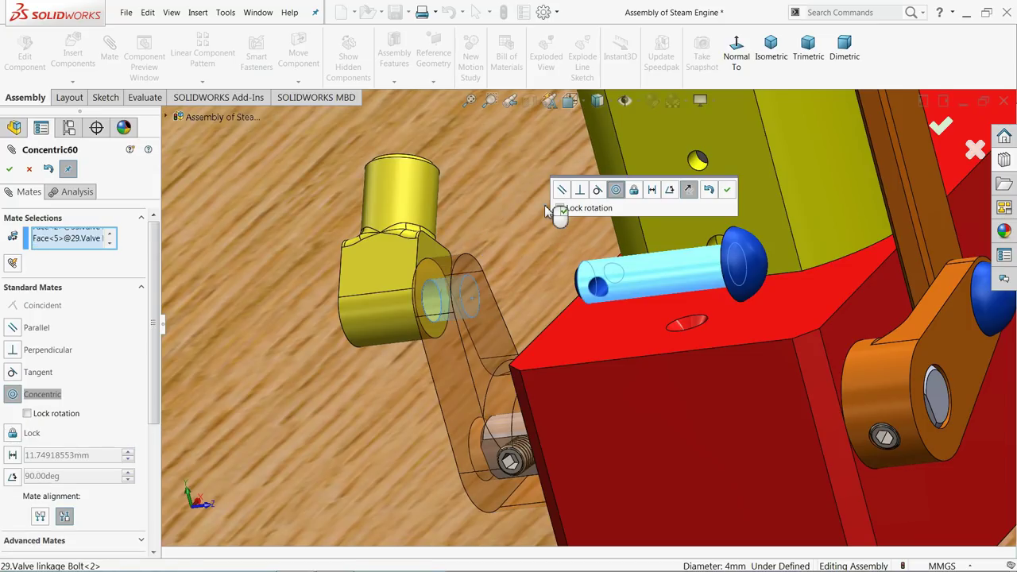
click(730, 191)
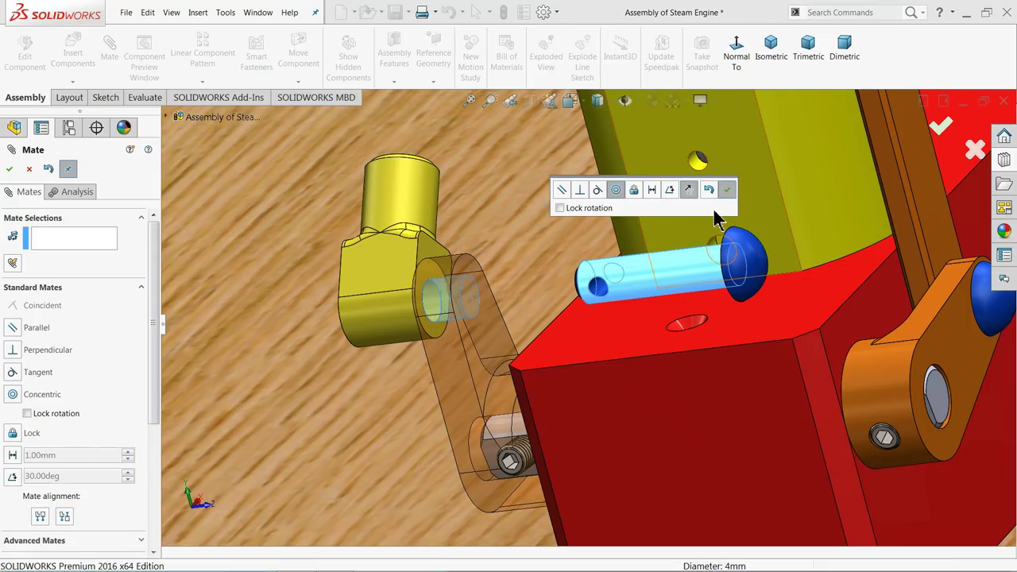
Mate the underside of the valve linkage bolt's head coincident with the dual rocker arm's inner face
click(472, 331)
middle_drag(602, 284, 768, 287)
scroll(747, 282, down, 2)
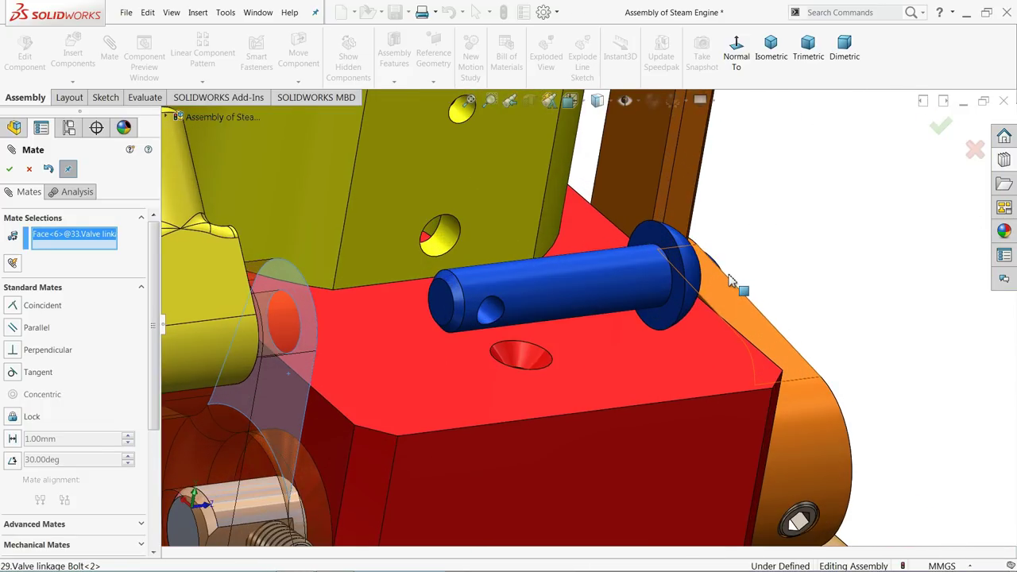
click(682, 277)
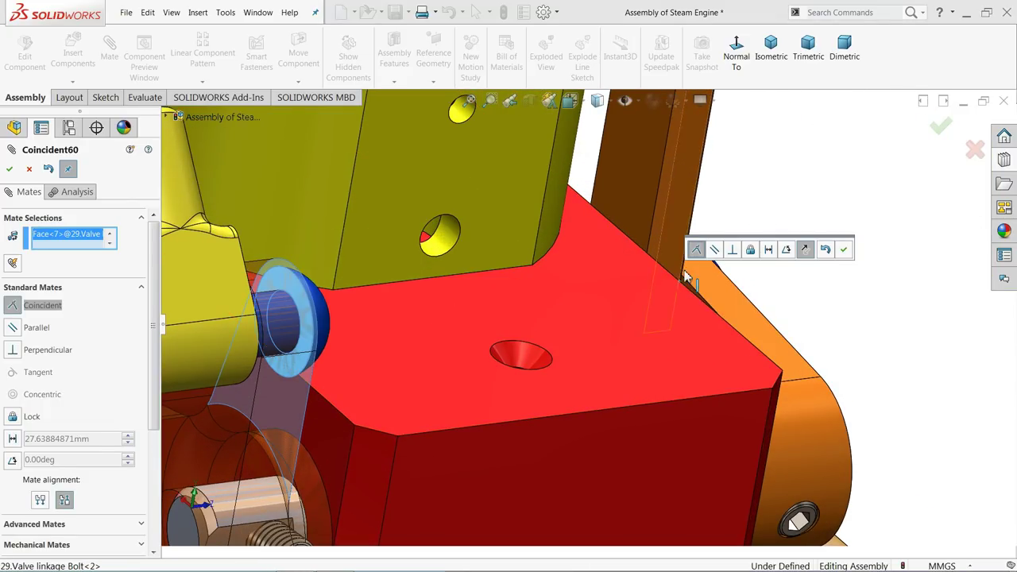
click(844, 249)
Mate the dual rocker's remaining free arm hole concentric with the lower hole of the second valve linkage
middle_drag(663, 249, 365, 338)
scroll(454, 290, up, 5)
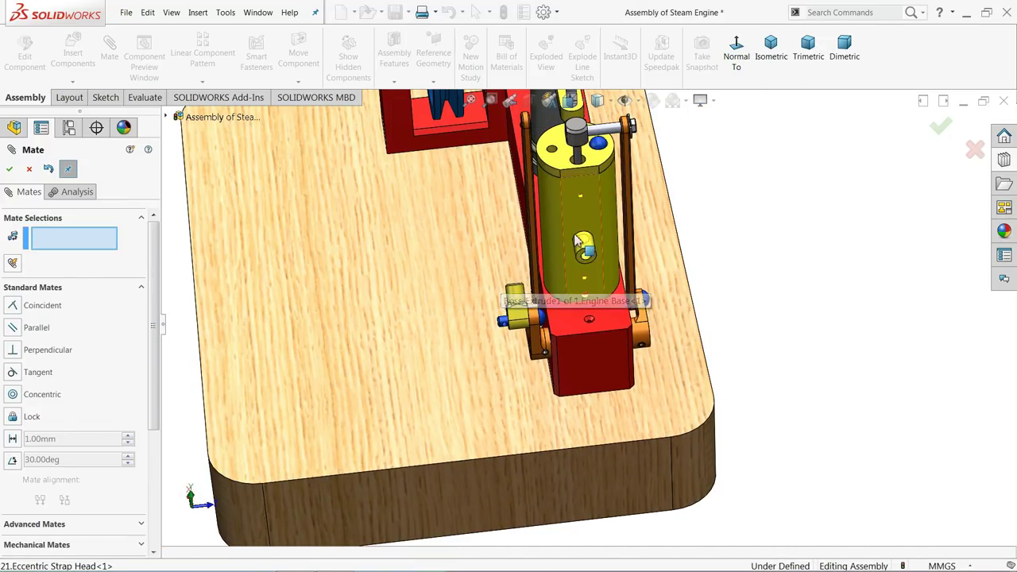
scroll(580, 237, up, 2)
scroll(580, 237, down, 3)
scroll(568, 284, down, 3)
middle_drag(527, 382, 529, 463)
middle_drag(530, 465, 554, 451)
scroll(517, 451, down, 4)
click(511, 435)
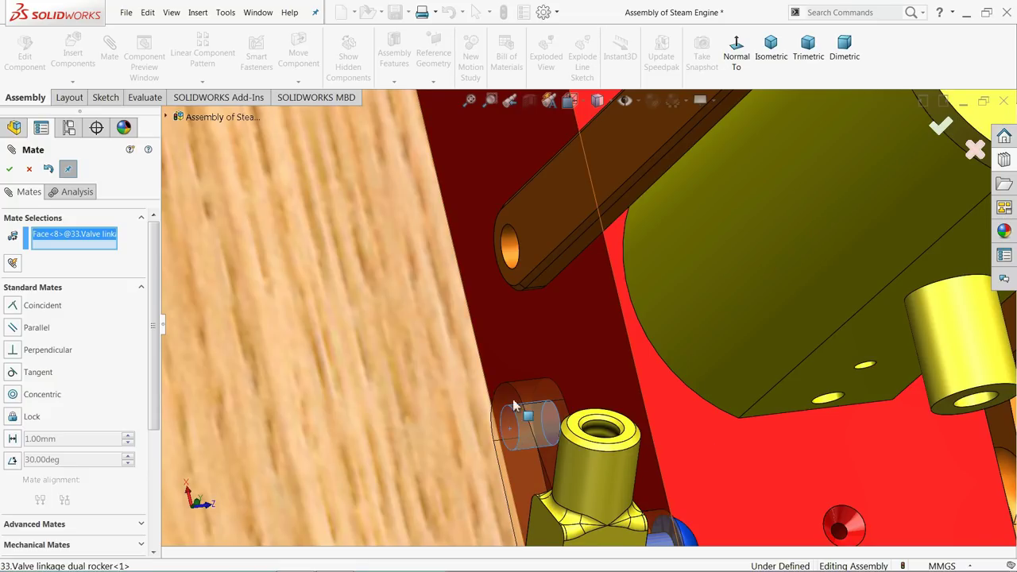
click(516, 267)
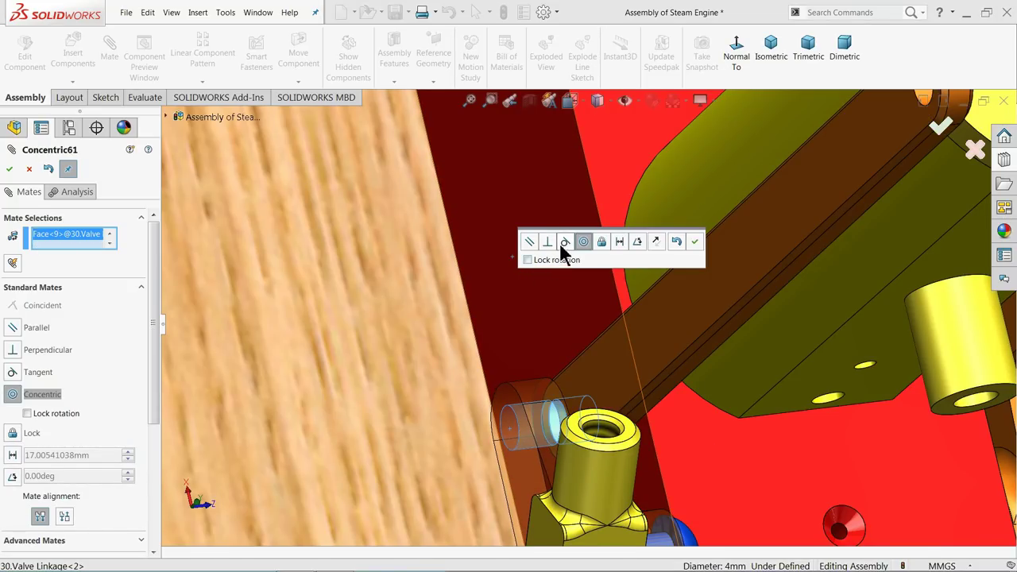
click(695, 243)
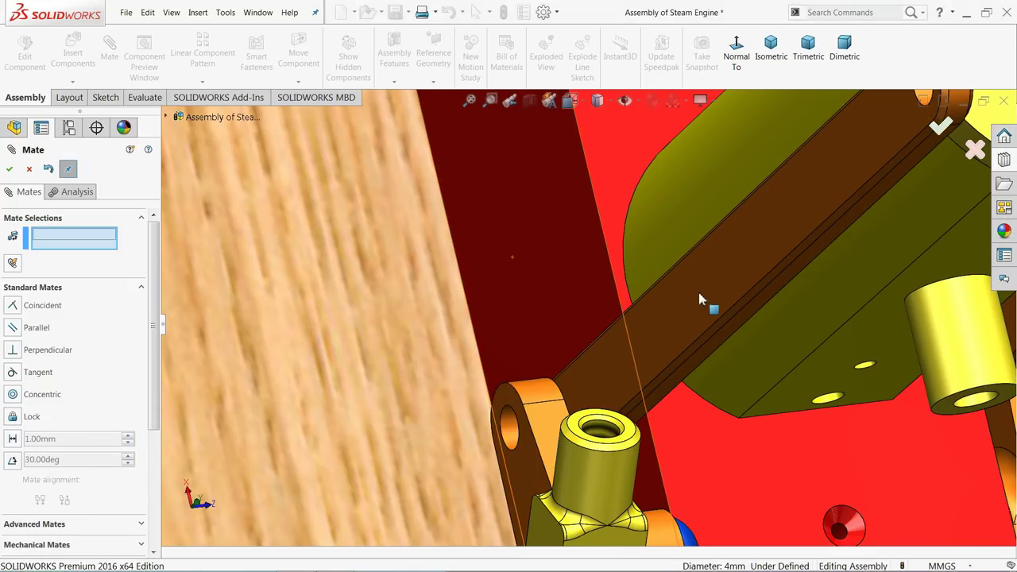
Mate the second valve linkage's side face coincident with the adjoining inner face of the dual rocker arm
middle_drag(706, 302, 692, 311)
middle_drag(680, 387, 650, 348)
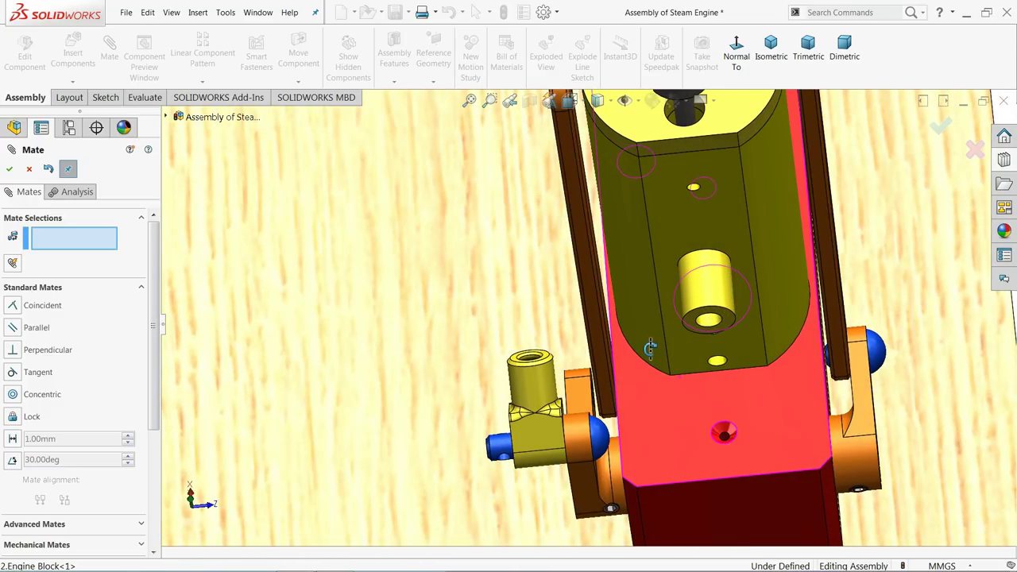
scroll(640, 334, up, 5)
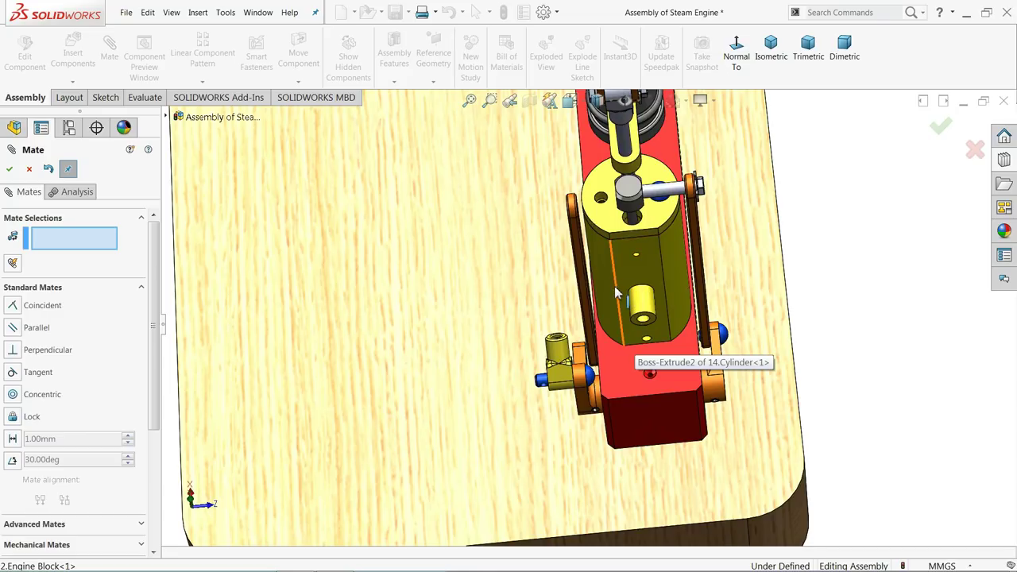
scroll(607, 350, down, 5)
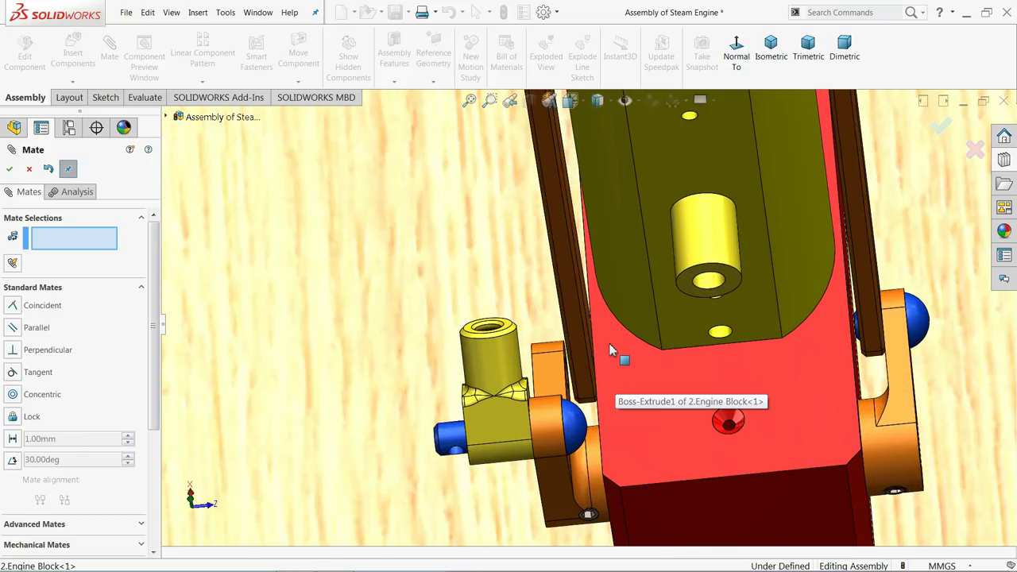
middle_drag(609, 339, 519, 321)
click(554, 337)
scroll(519, 321, down, 3)
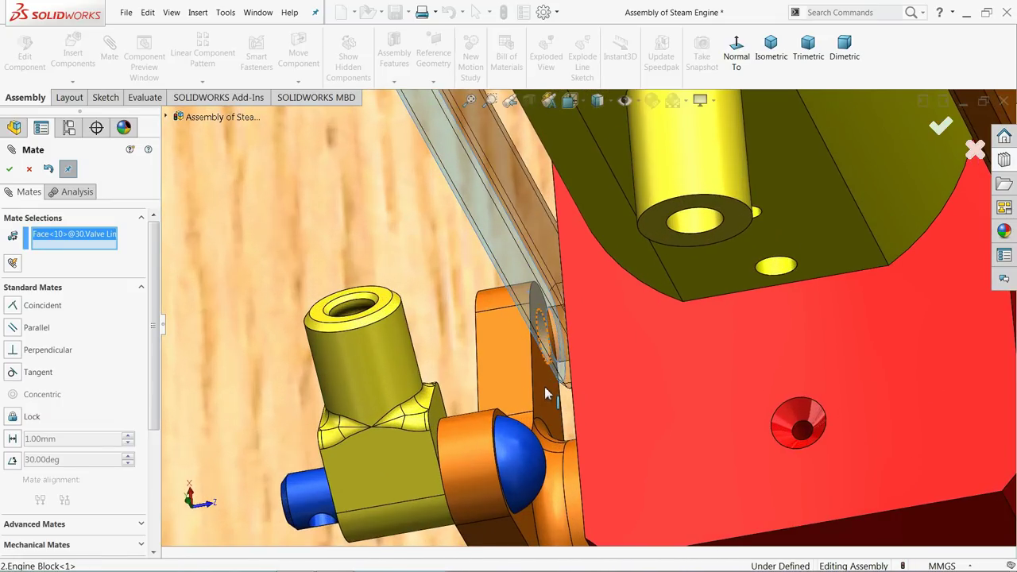
click(544, 390)
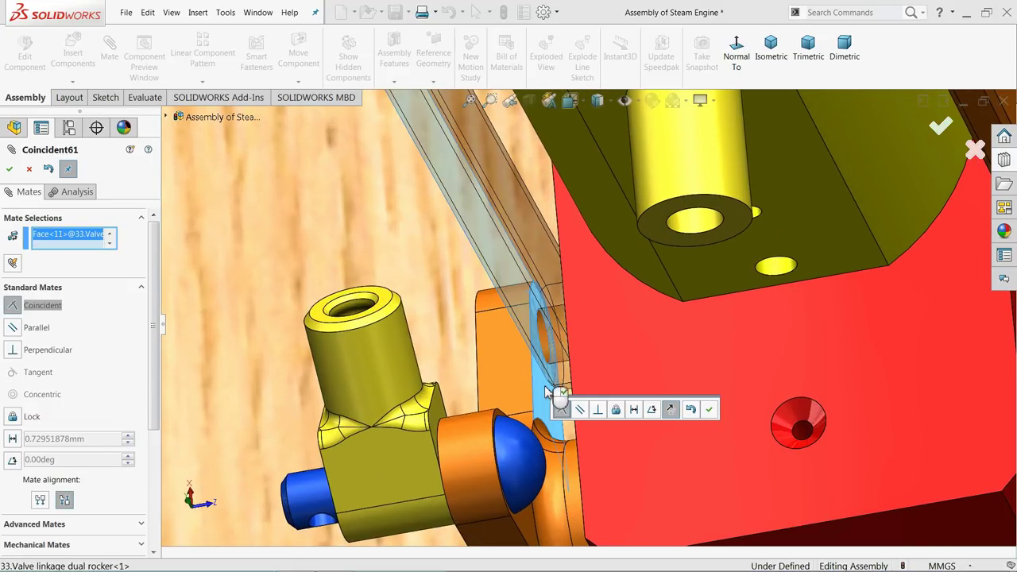
click(710, 409)
Mate the second valve linkage's upper hole concentric with the cross hole in the valve head, and finish mating
scroll(581, 364, up, 5)
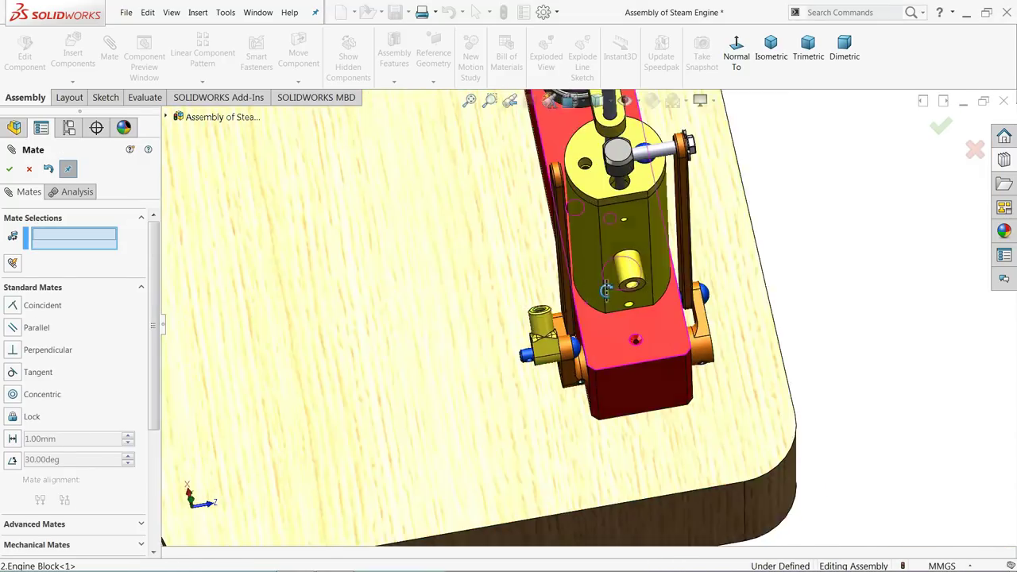
middle_drag(606, 291, 679, 296)
scroll(616, 180, down, 5)
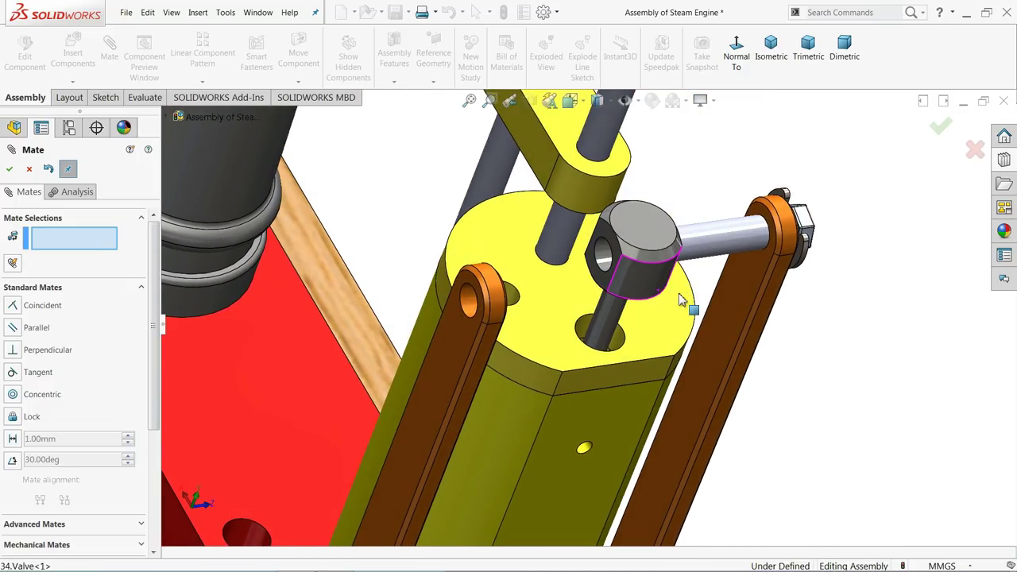
scroll(554, 306, down, 2)
click(429, 308)
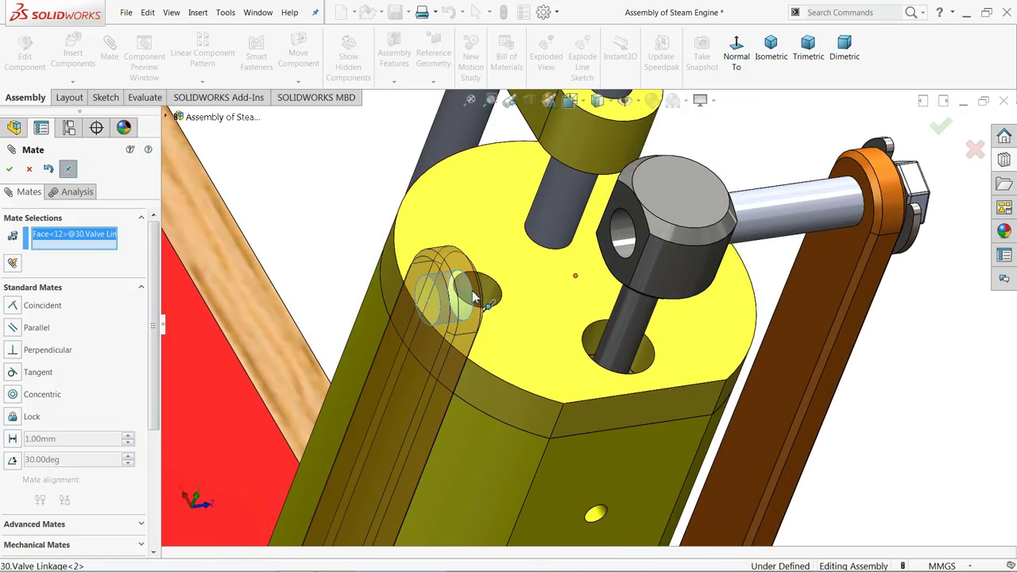
click(623, 235)
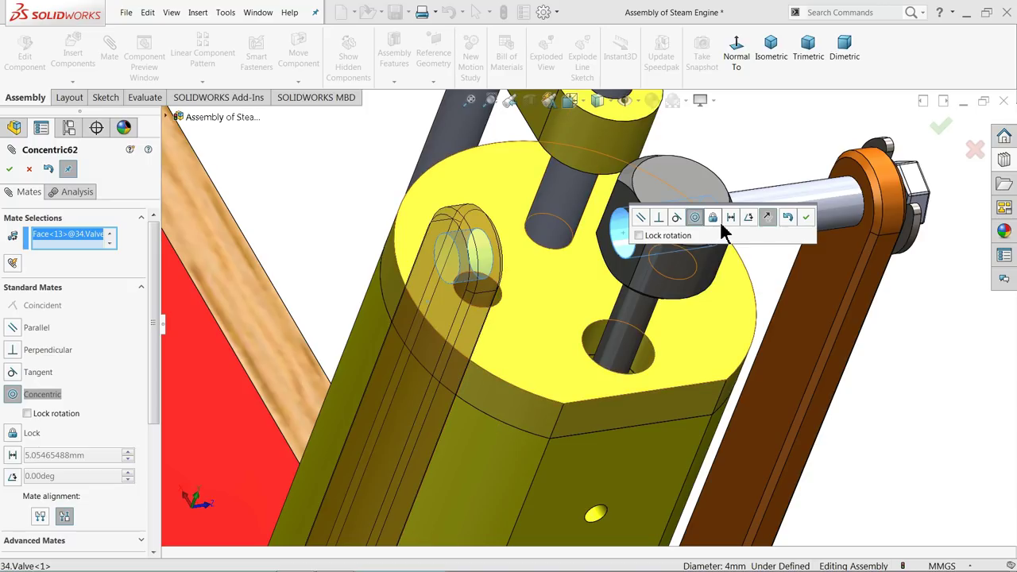
click(806, 217)
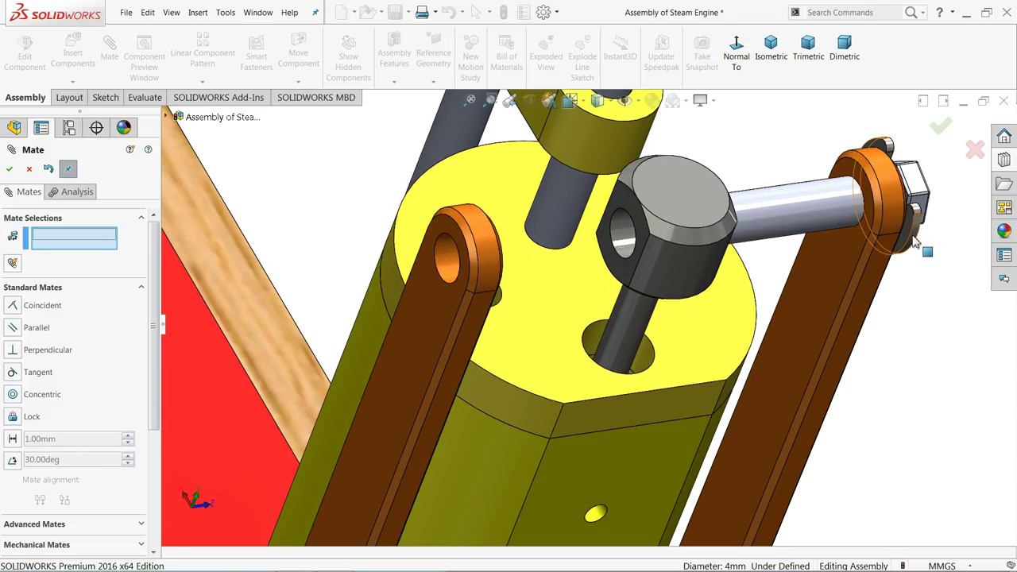
click(28, 170)
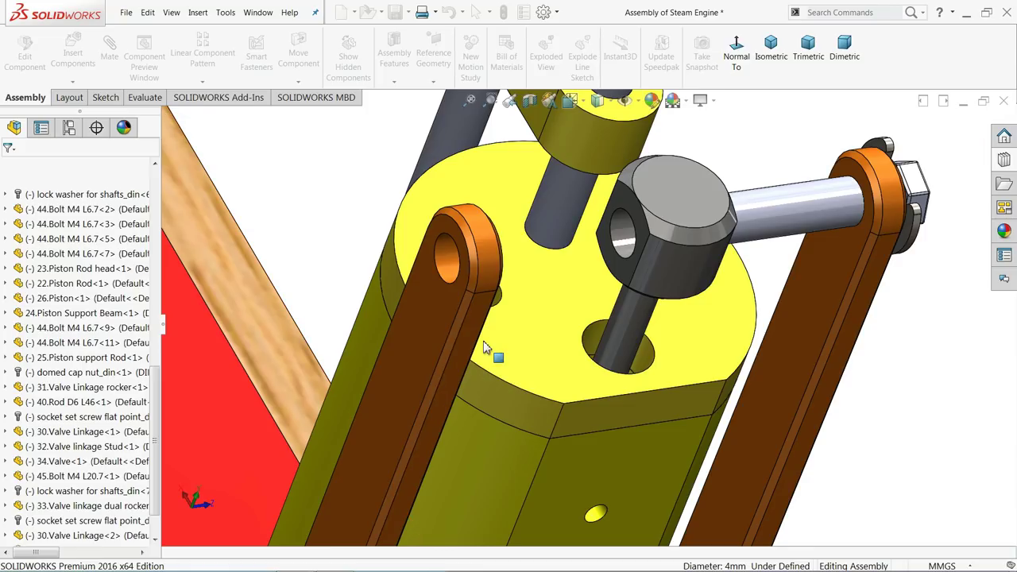
Copy the lock washer from the first valve linkage and place the duplicate near the second valve linkage's upper end
click(916, 242)
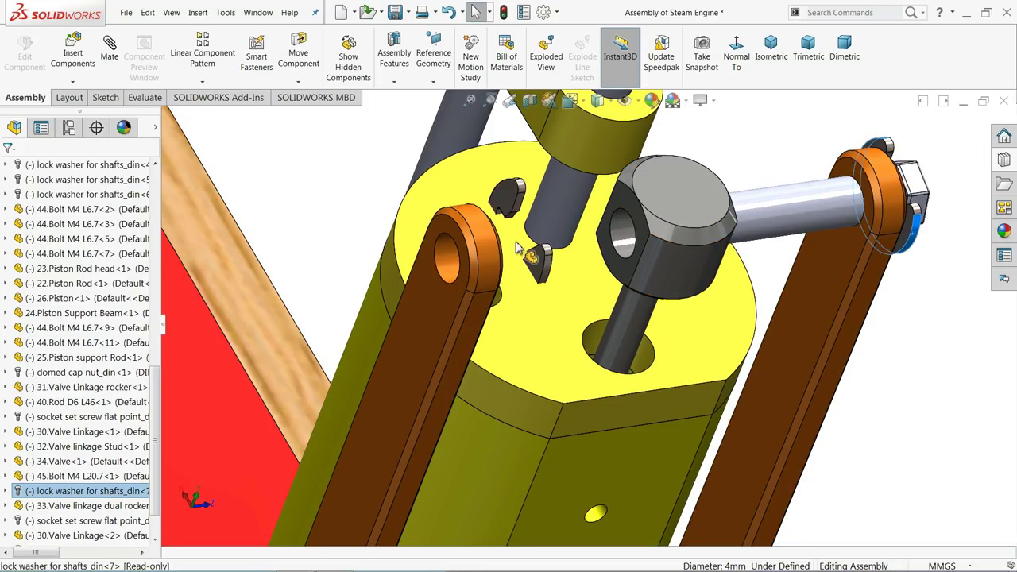
drag(430, 247, 345, 205)
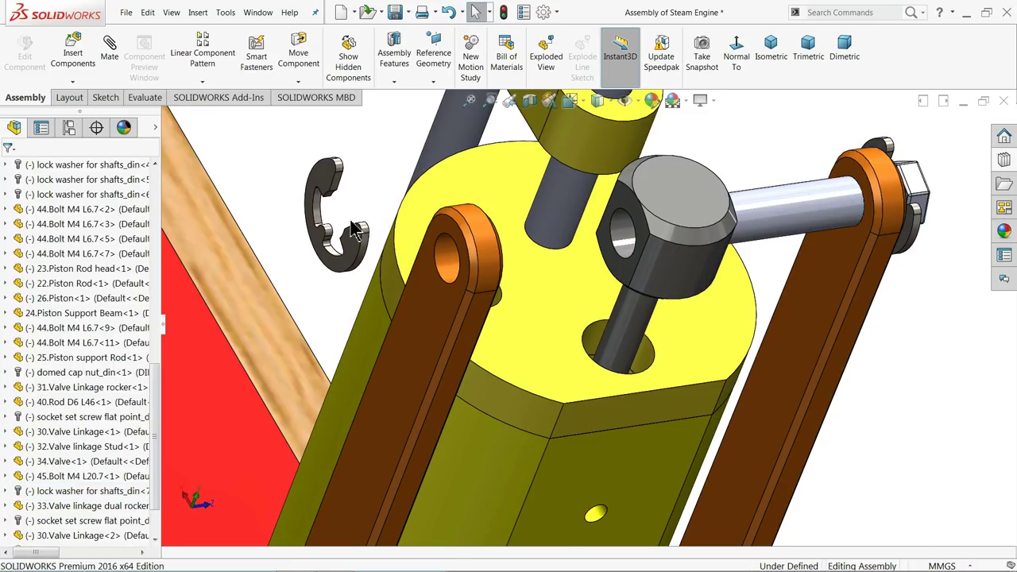
Try to mate the copied lock washer's inner face concentric with the second valve linkage's upper hole, and undo the mate
scroll(342, 210, down, 5)
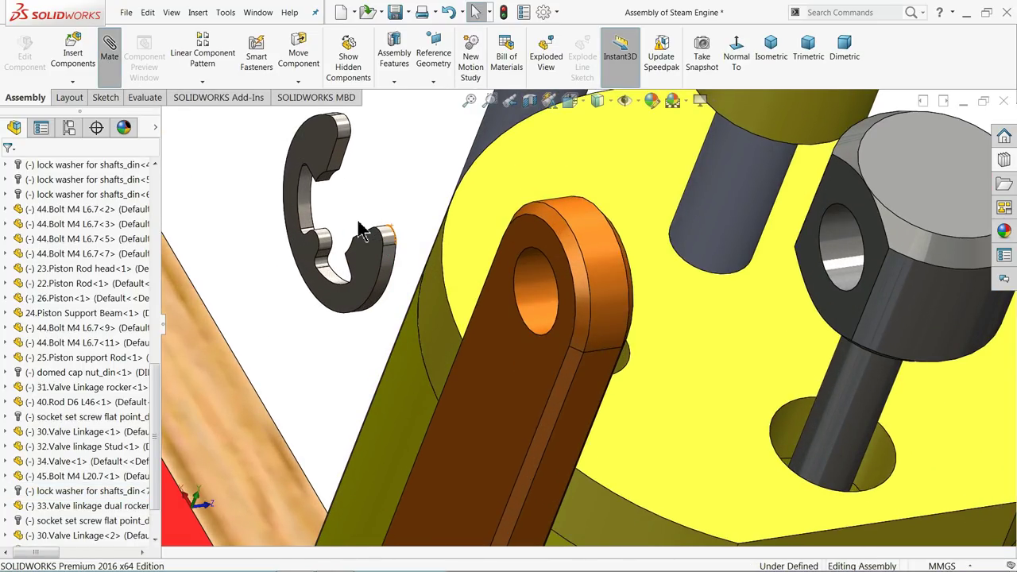
click(330, 179)
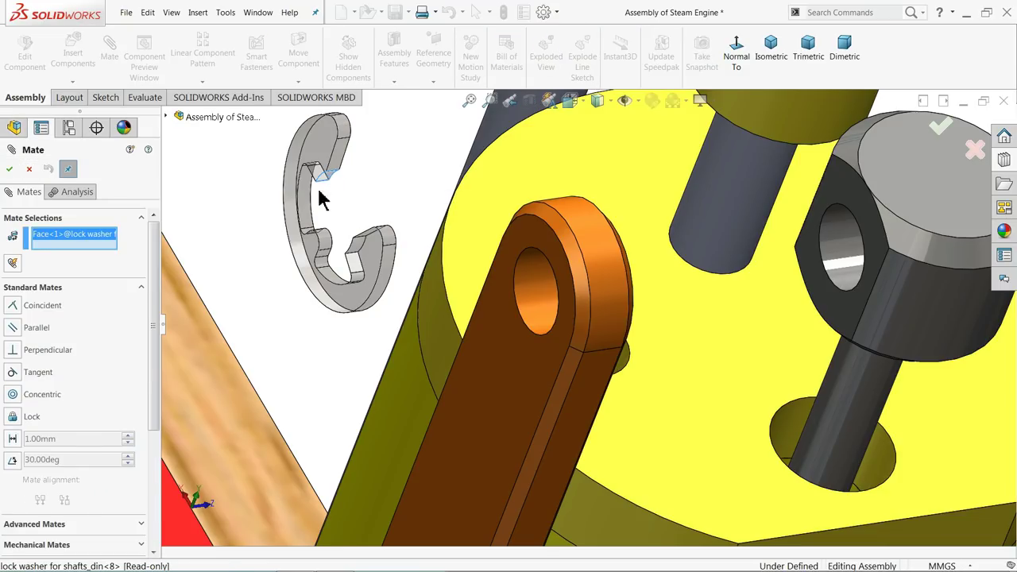
click(537, 291)
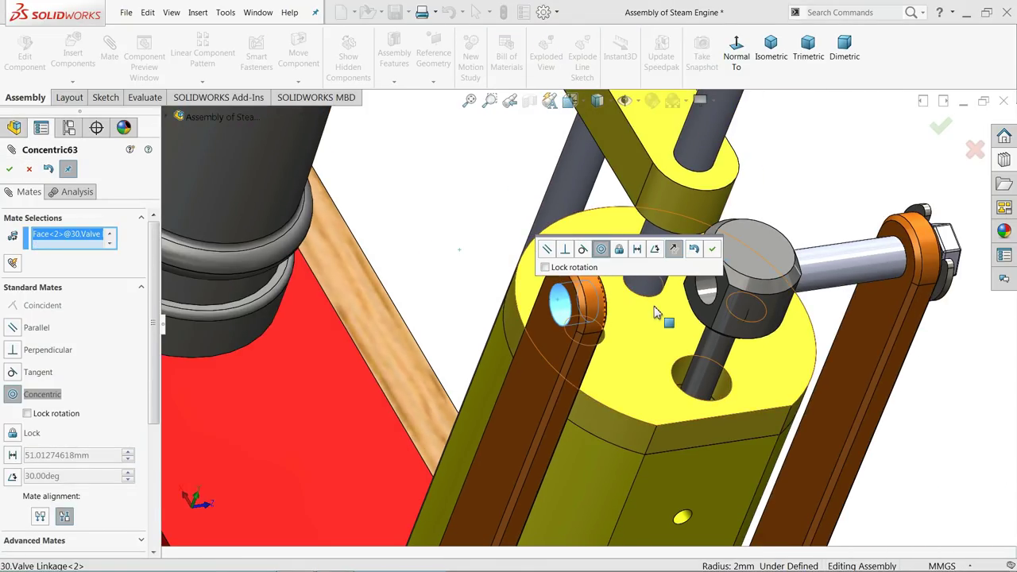
click(712, 248)
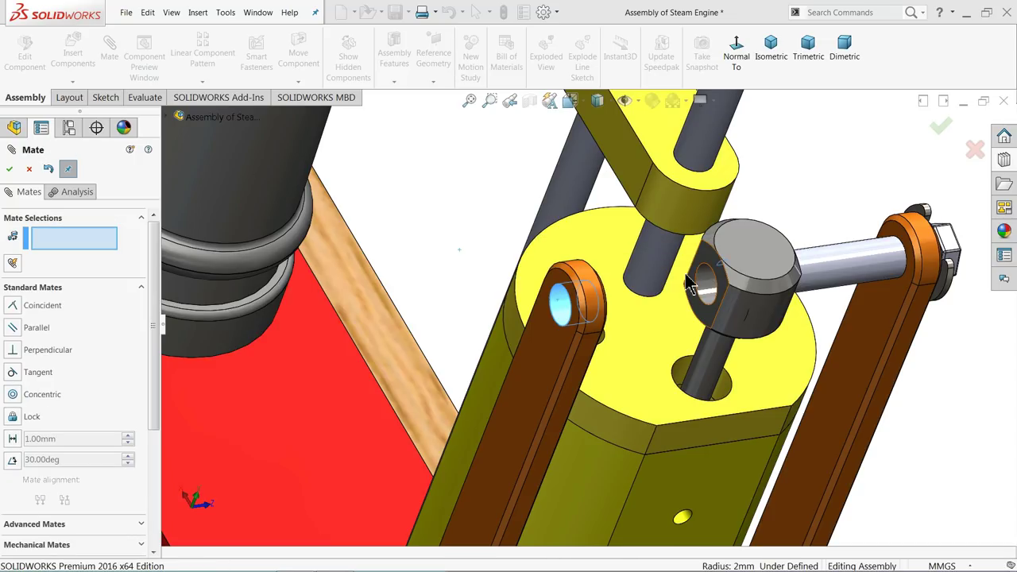
middle_drag(597, 324, 609, 302)
scroll(588, 308, down, 3)
click(49, 170)
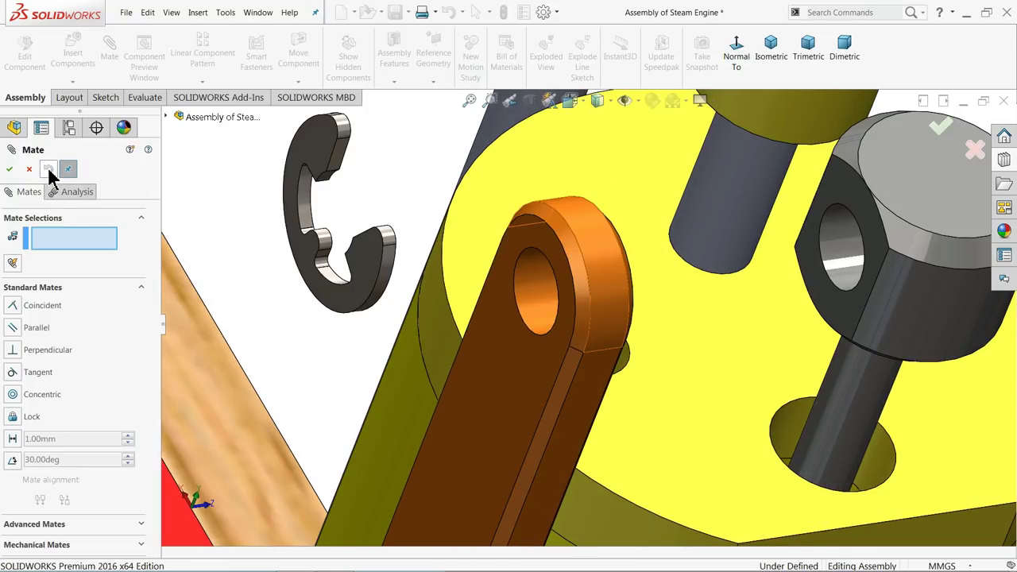
Move the copied lock washer right beside the outer face of the second valve linkage's upper end
scroll(480, 263, down, 1)
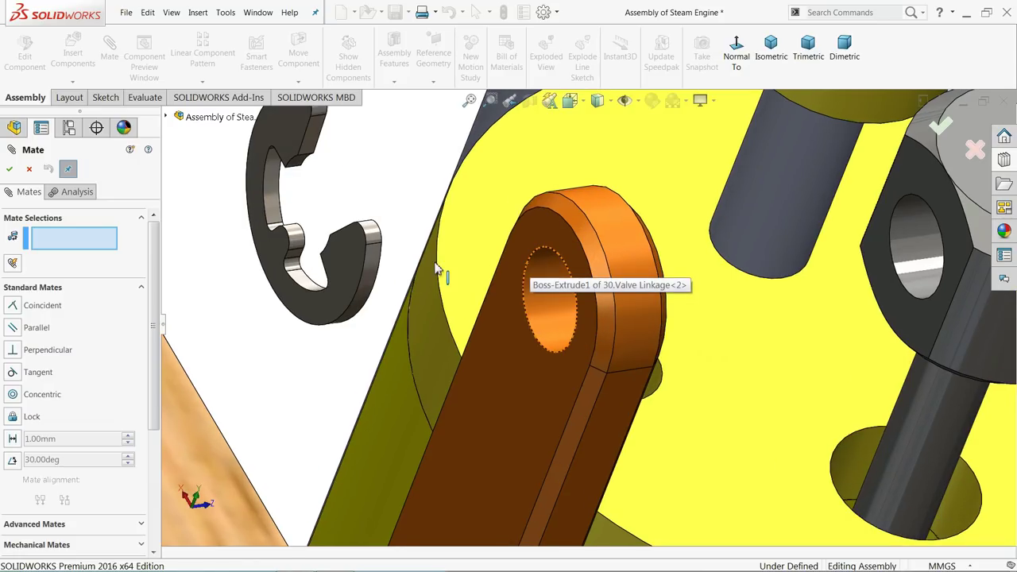
scroll(526, 285, up, 4)
middle_drag(524, 290, 562, 303)
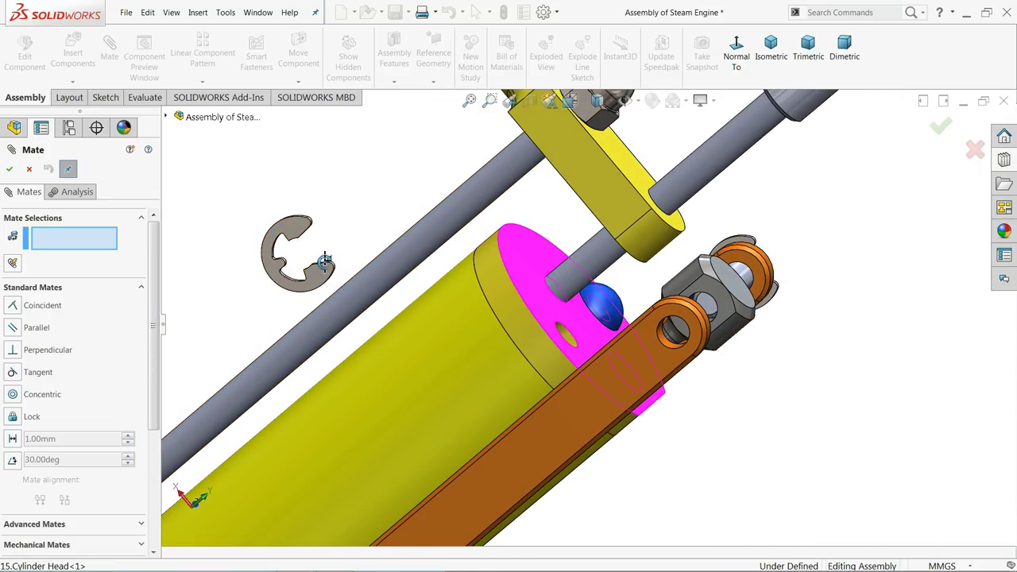
drag(322, 273, 897, 385)
middle_drag(872, 373, 733, 309)
scroll(734, 309, down, 4)
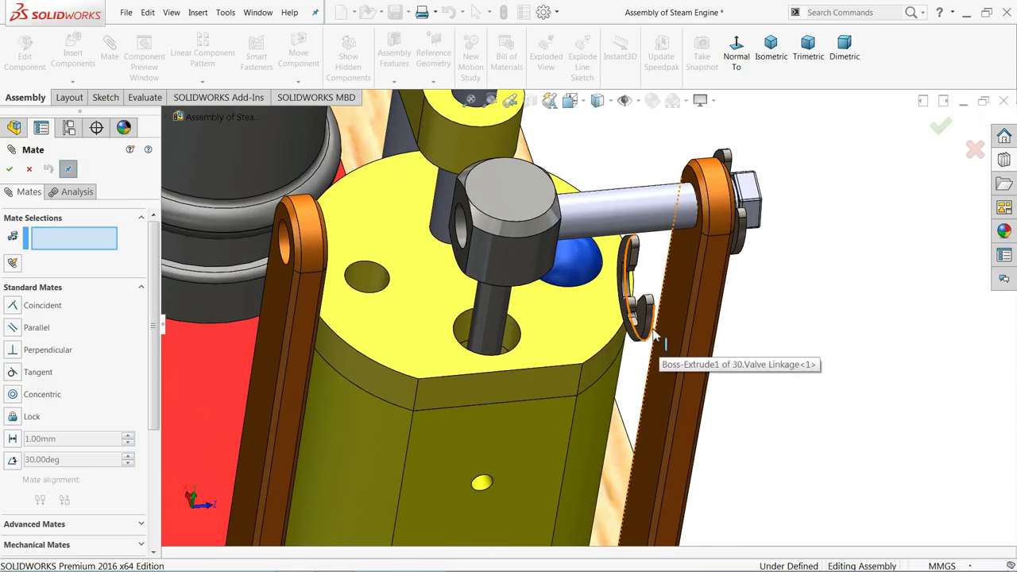
drag(651, 329, 250, 279)
scroll(265, 246, down, 4)
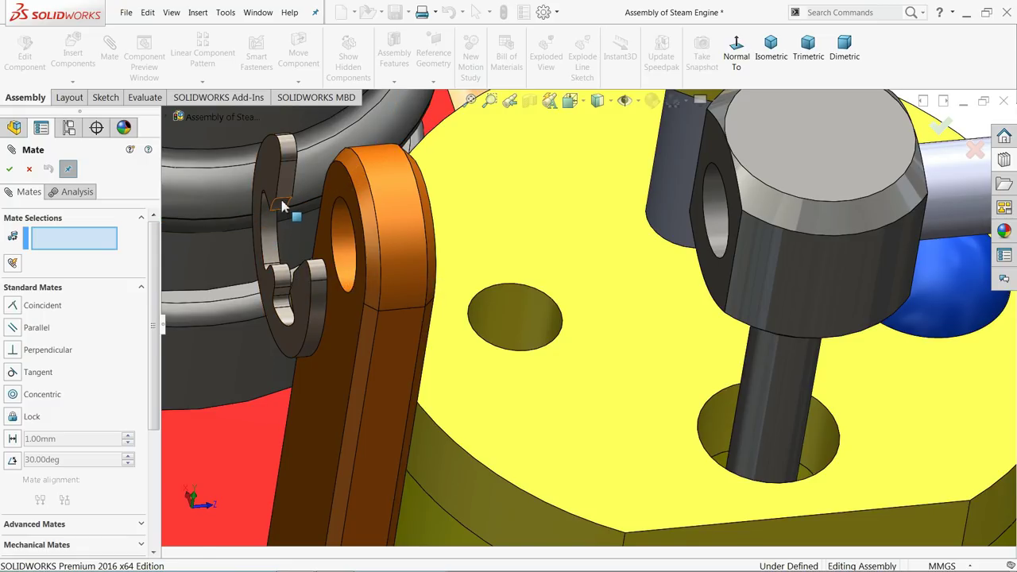
Mate the copied lock washer's inner face concentric with the rounded upper end of the second valve linkage
click(282, 206)
click(383, 236)
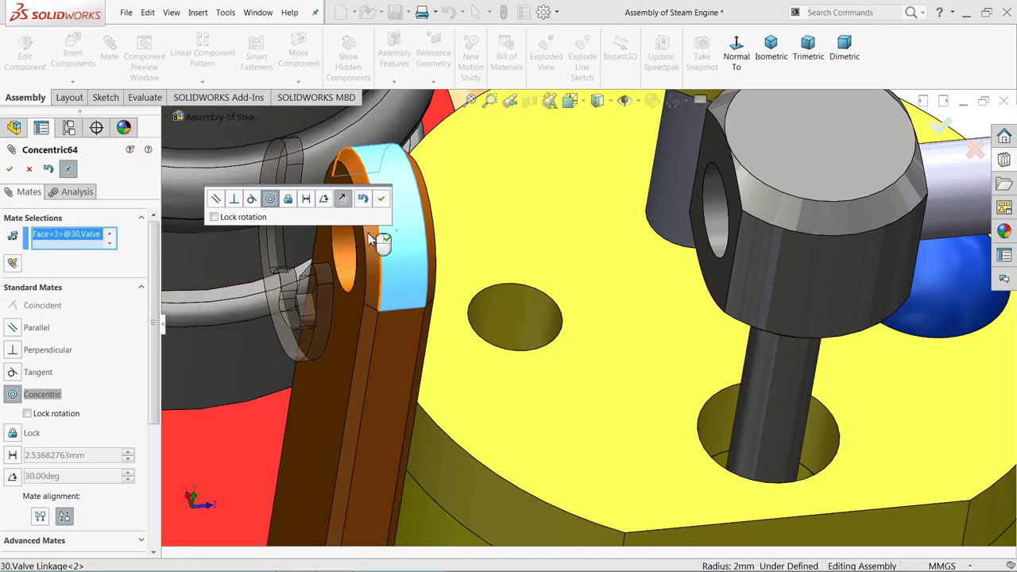
click(382, 199)
Mate the lock washer's flat face coincident with the outer face of the second valve linkage, and finish mating
middle_drag(352, 314, 297, 325)
click(272, 304)
click(289, 316)
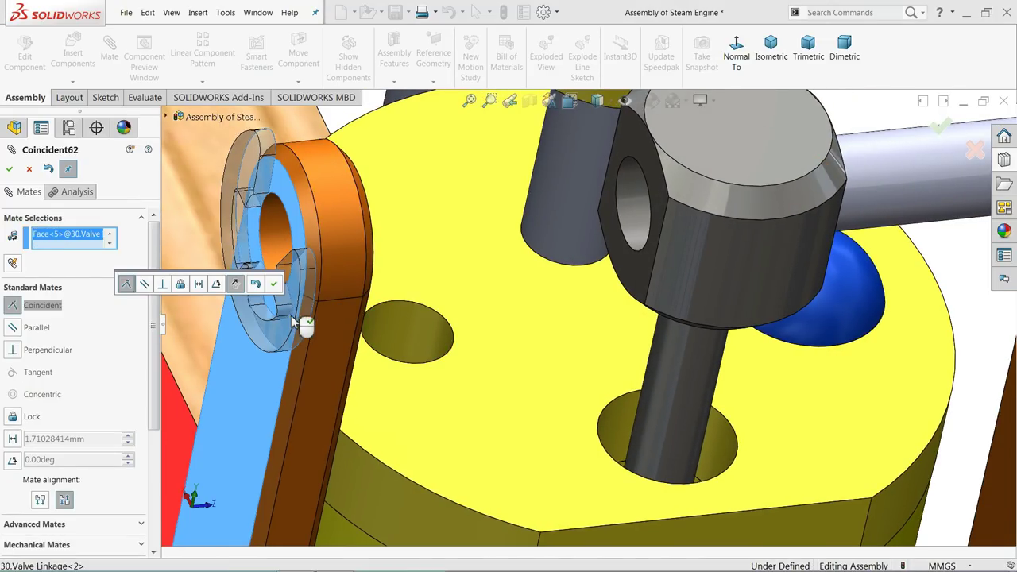
click(255, 280)
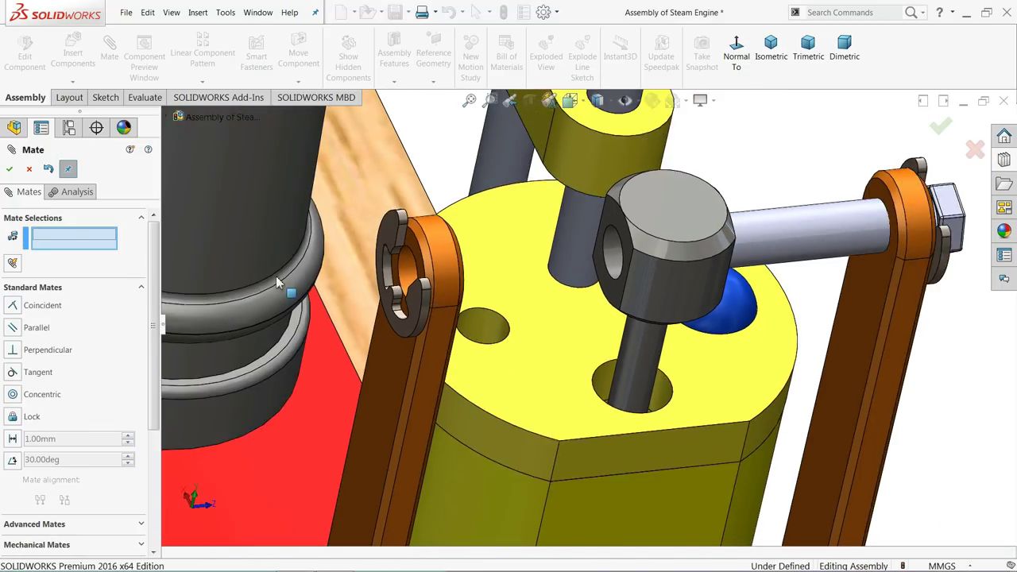
key(z)
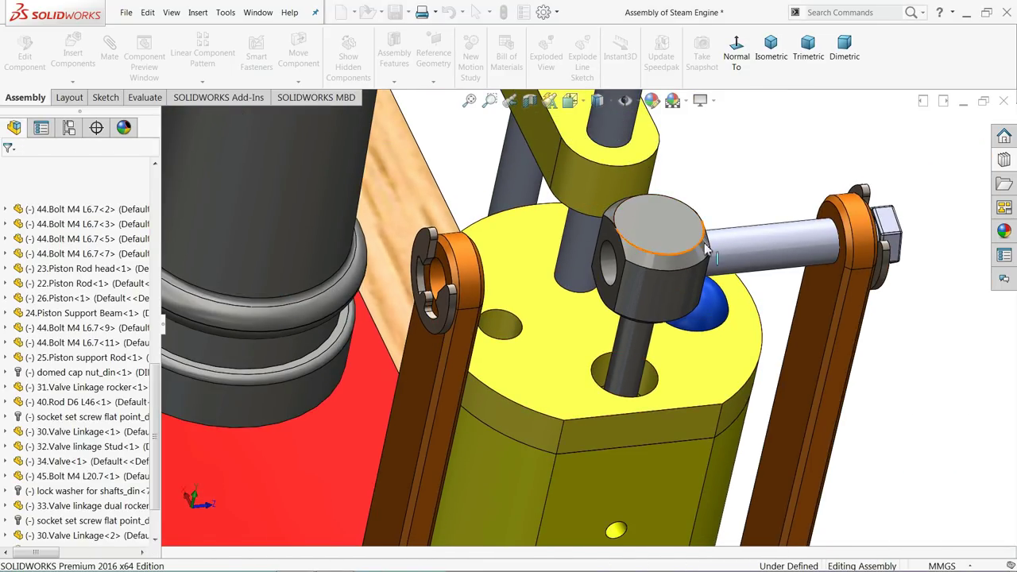
Copy the M4 L20.7 bolt above the valve head and rotate the duplicate so its head faces the second valve linkage
ctrl+drag(820, 245, 722, 183)
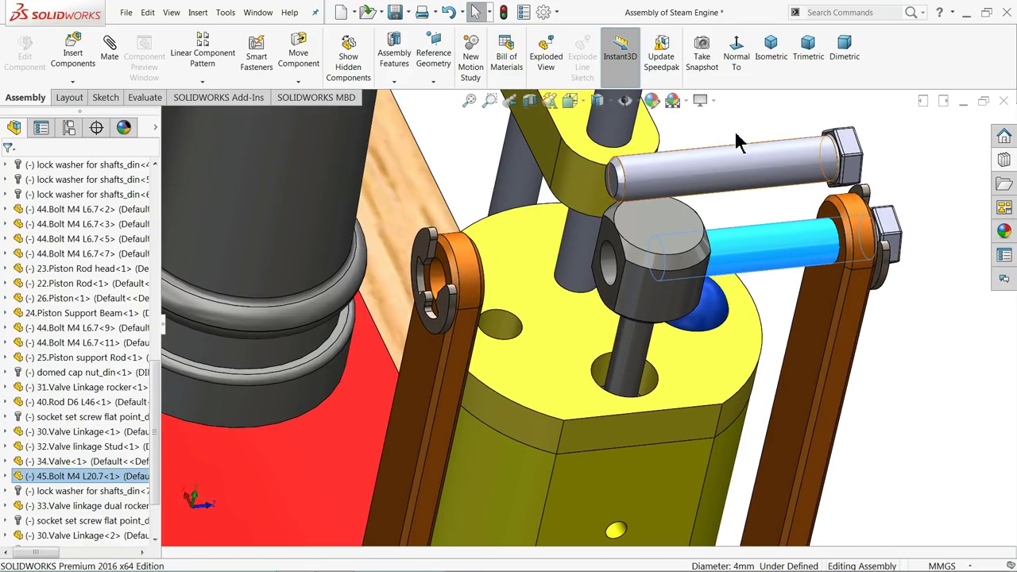
click(718, 130)
click(298, 82)
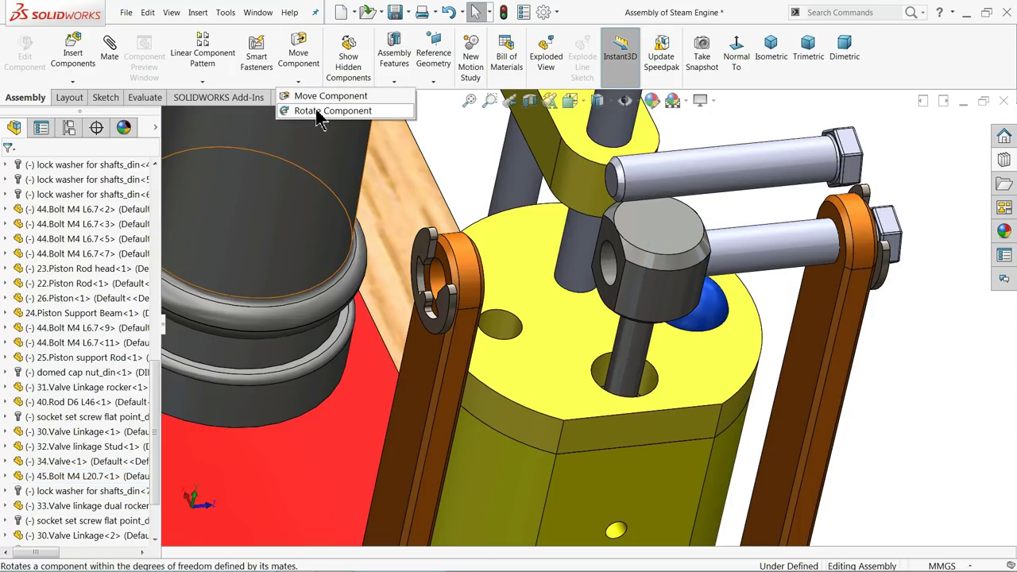
click(318, 109)
drag(682, 163, 728, 144)
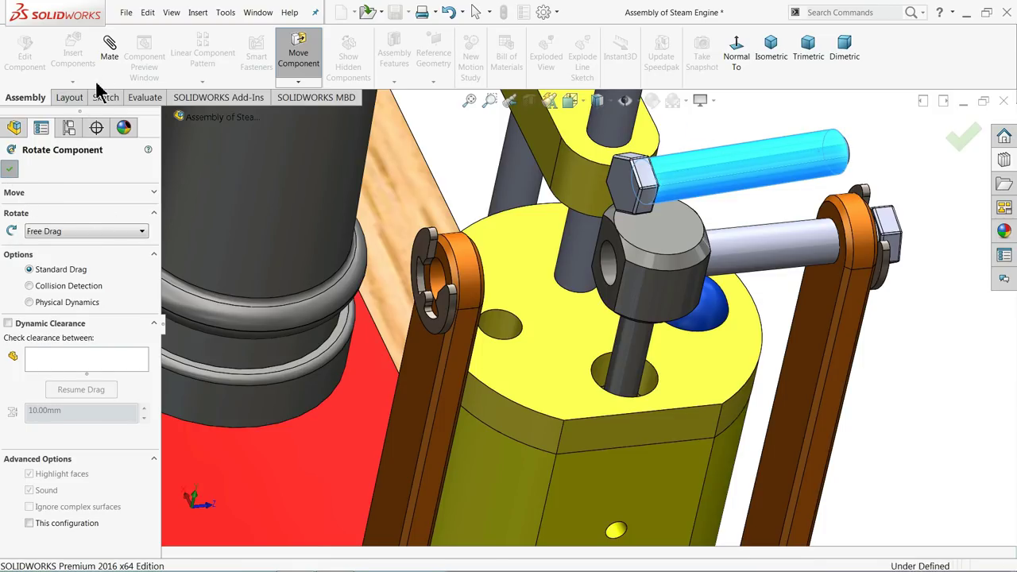
click(109, 50)
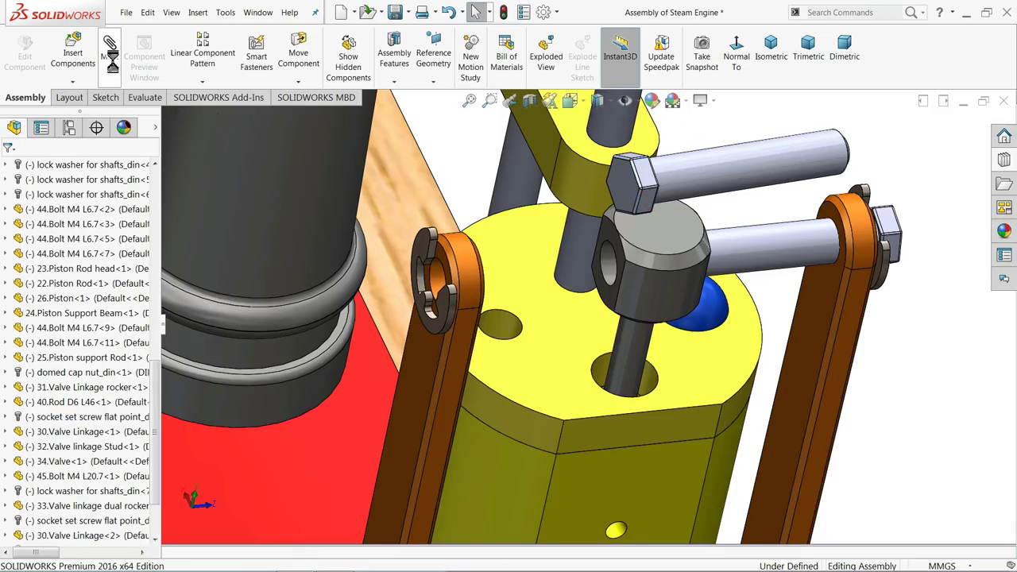
Try to mate the copied bolt's shank concentric with the second valve linkage's upper hole, and undo the mate
click(448, 288)
click(711, 175)
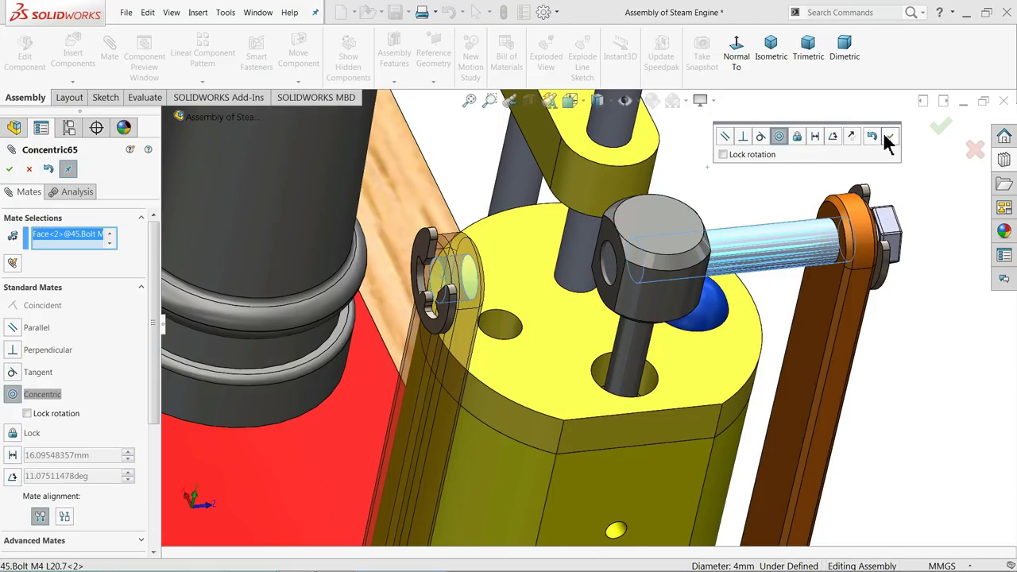
click(49, 169)
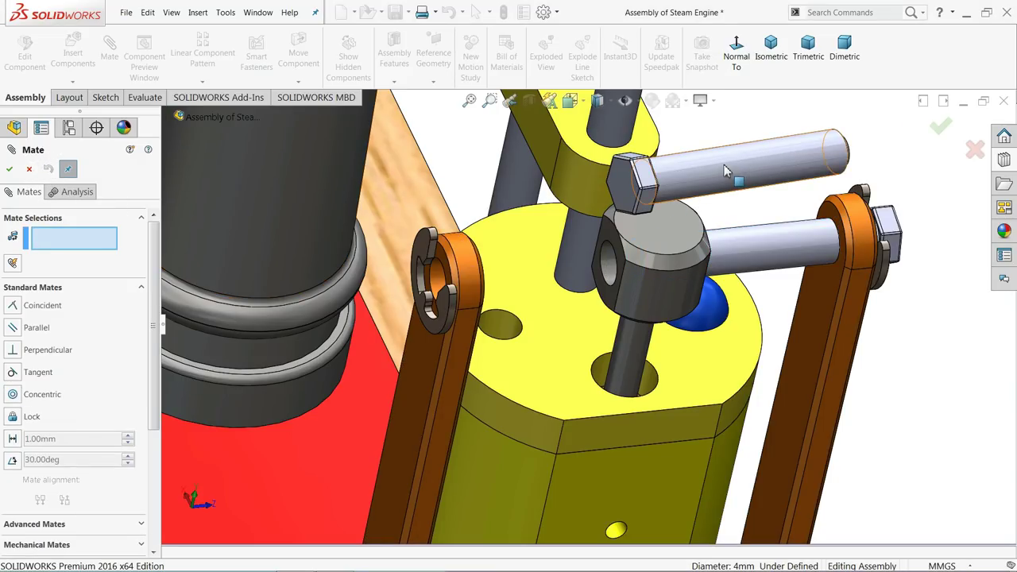
Move the copied bolt above the second valve linkage and mate its shank concentric with the linkage's upper hole
drag(682, 174, 477, 194)
click(442, 286)
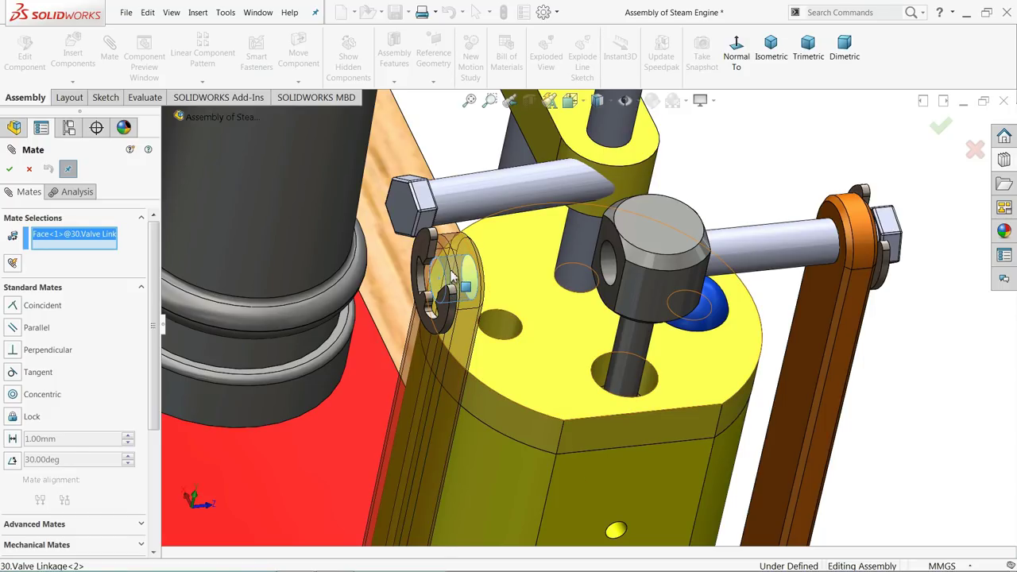
click(477, 201)
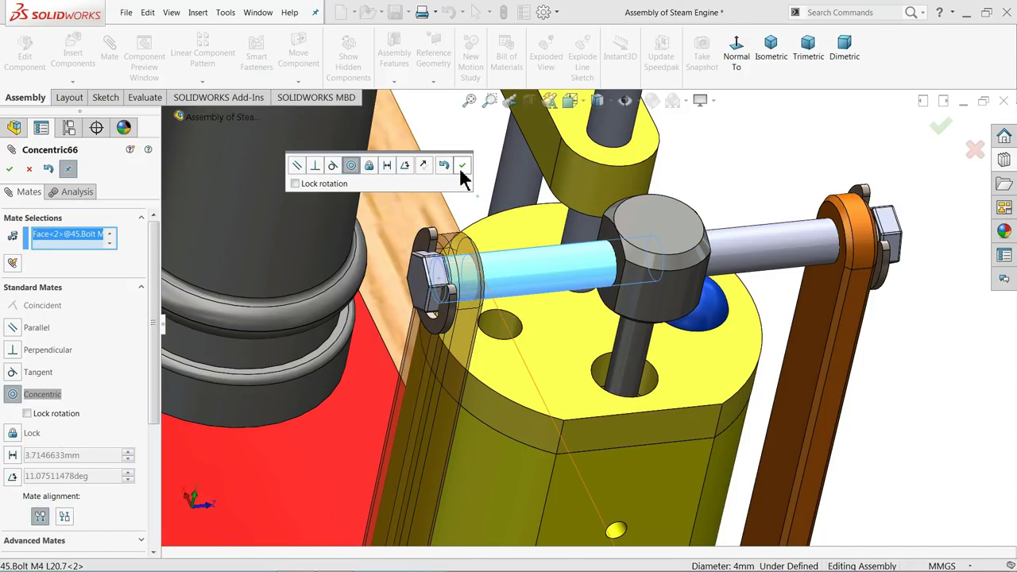
click(462, 166)
Pull the copied bolt outward and mate the underside of its head coincident with the lock washer's outer face
drag(434, 277, 359, 285)
scroll(422, 317, down, 4)
click(464, 312)
middle_drag(464, 312, 353, 352)
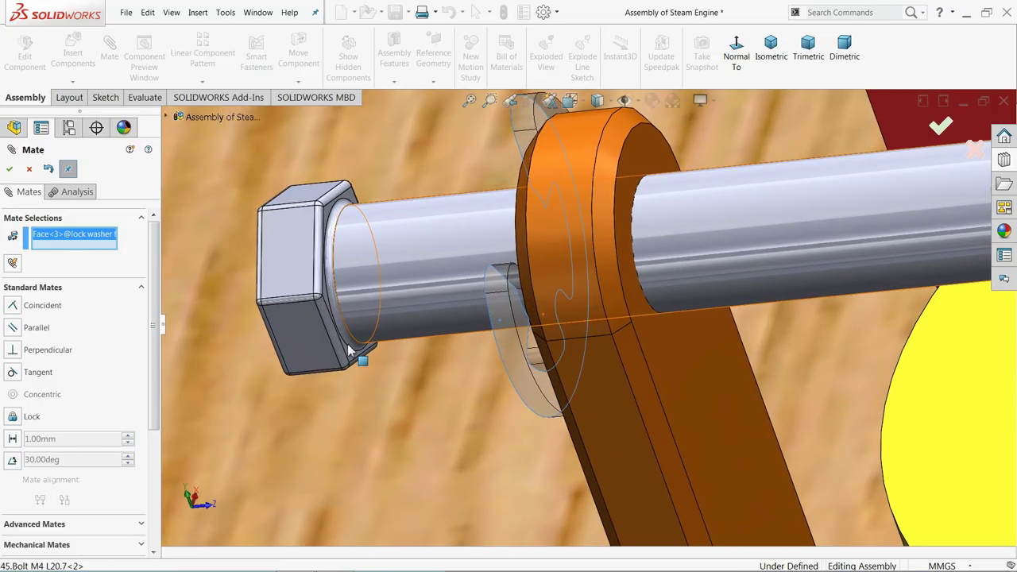
click(354, 359)
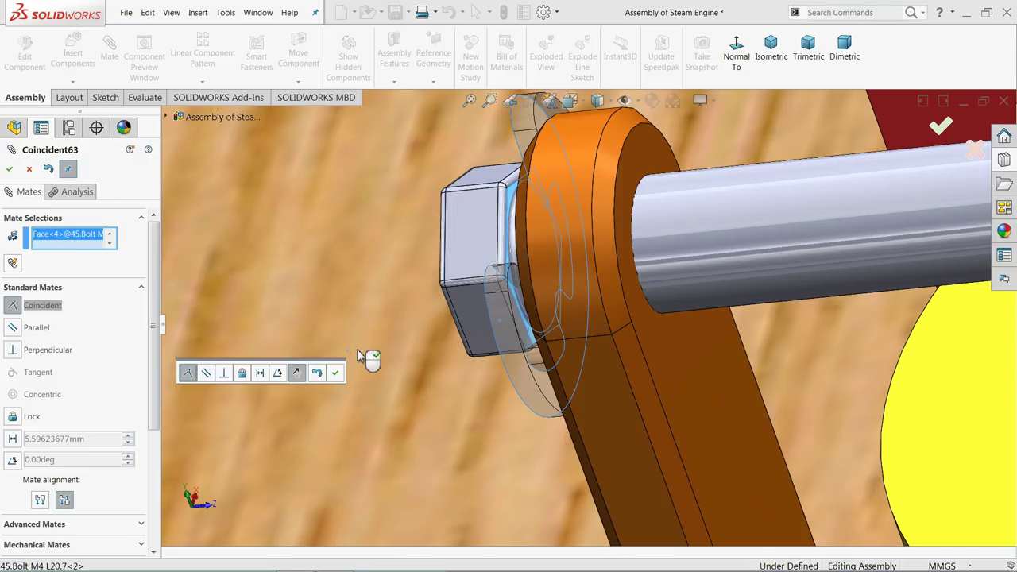
click(334, 374)
Swing the valve linkage rocker to move the assembled linkage, and finish mating
scroll(624, 319, up, 5)
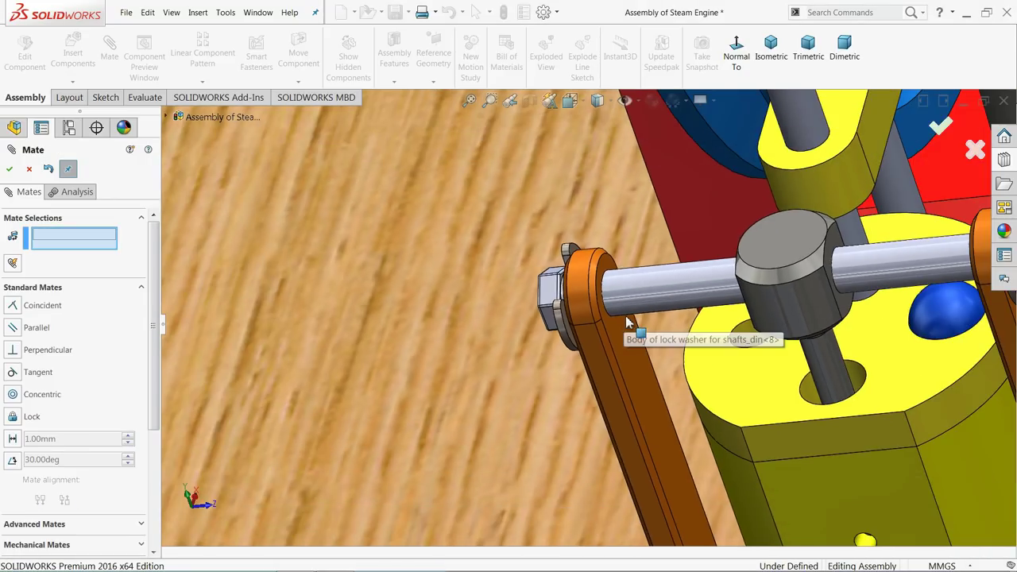
scroll(655, 324, up, 10)
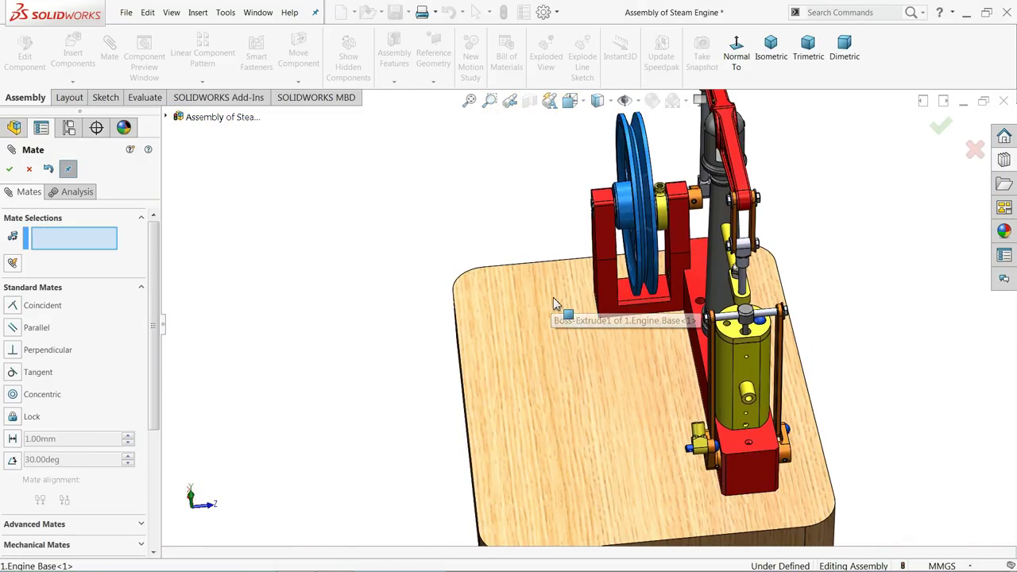
scroll(781, 403, down, 2)
scroll(780, 403, up, 4)
middle_drag(731, 391, 636, 450)
scroll(636, 449, down, 4)
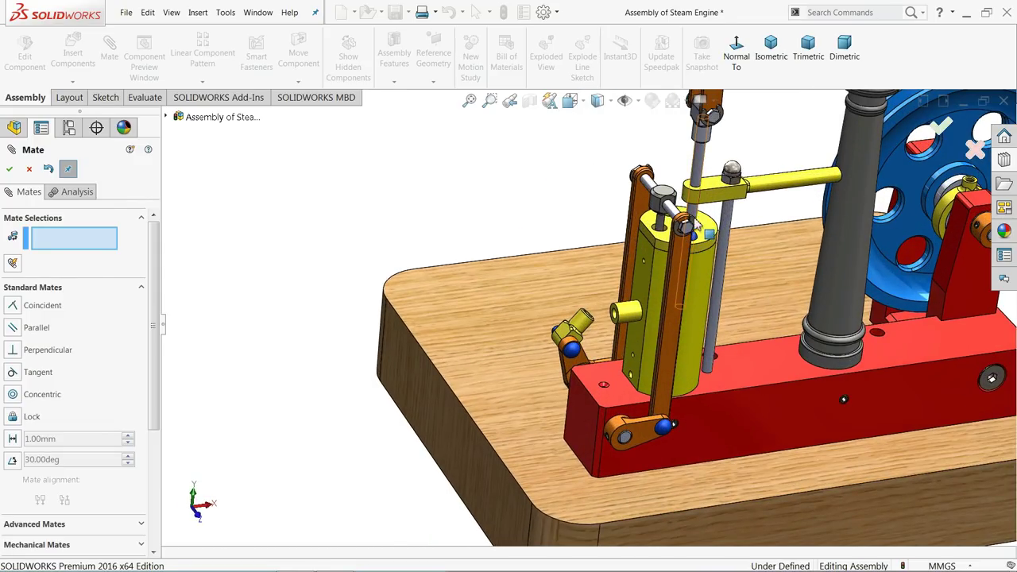
drag(649, 440, 601, 423)
key(f)
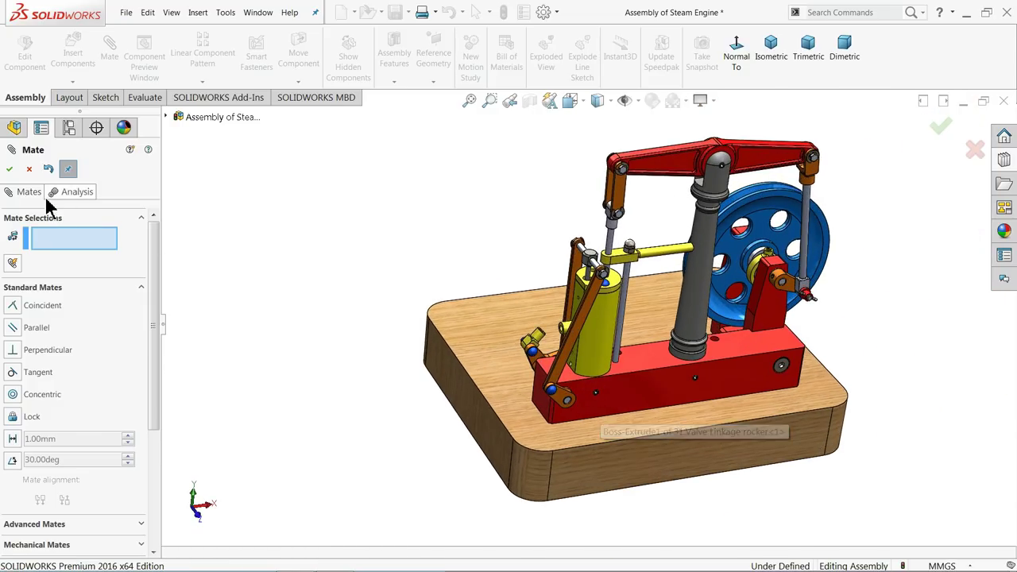
key(Escape)
Save the steam engine assembly together with all modified documents
middle_drag(386, 311, 376, 290)
scroll(562, 313, up, 3)
scroll(806, 286, down, 3)
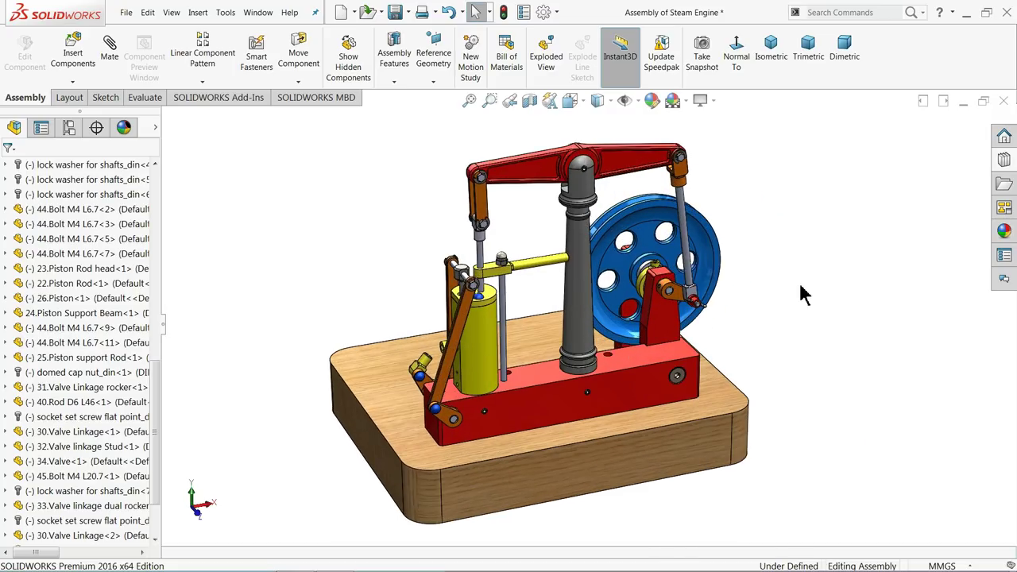
scroll(602, 393, down, 1)
click(397, 11)
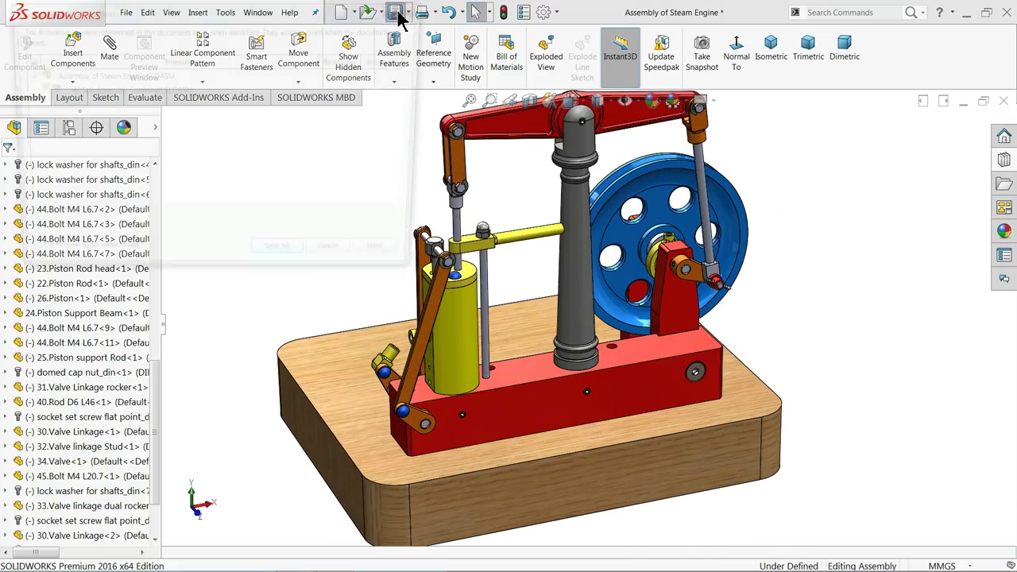
click(291, 269)
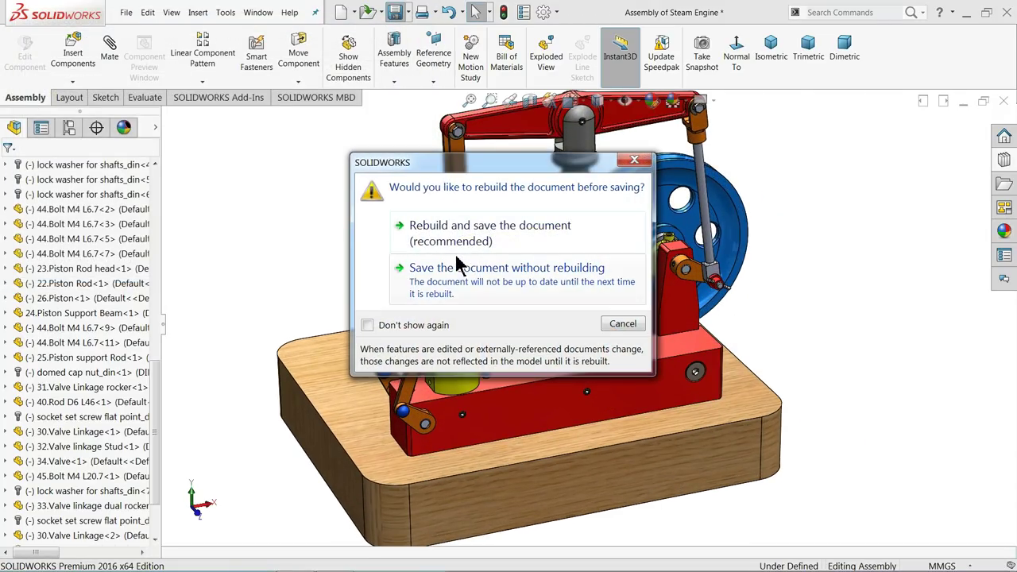
click(459, 253)
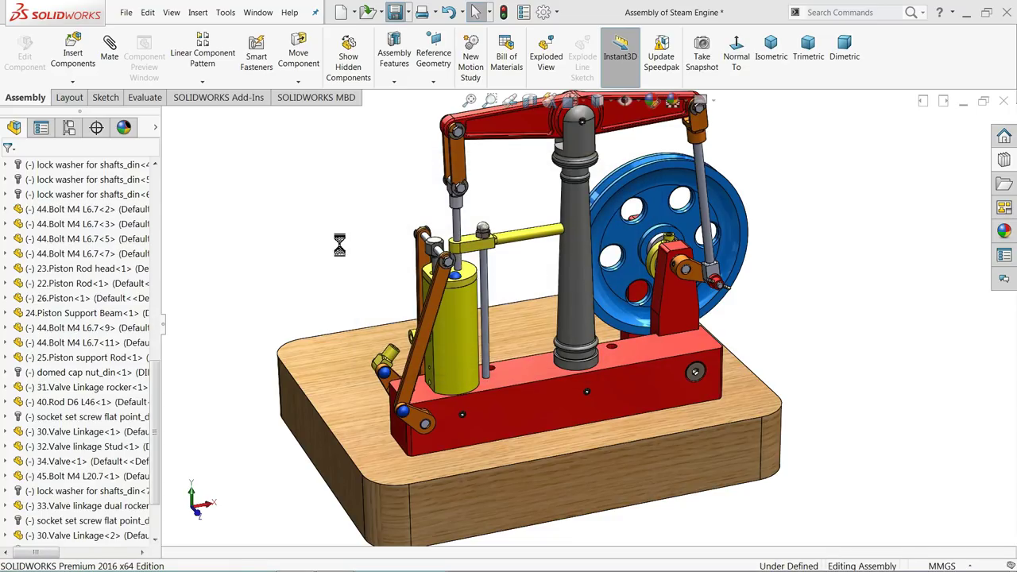
middle_drag(336, 242, 346, 242)
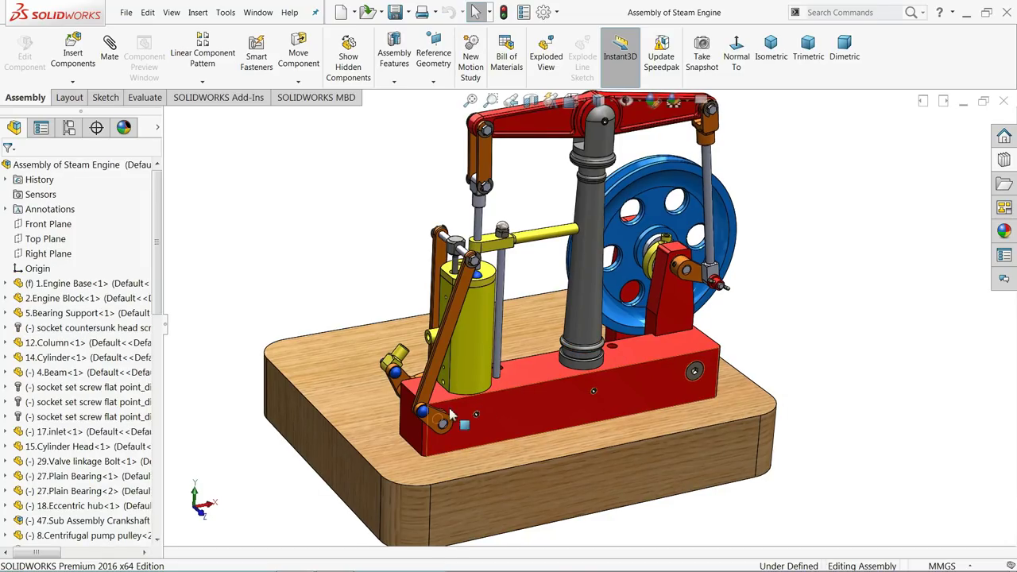
middle_drag(451, 414, 605, 451)
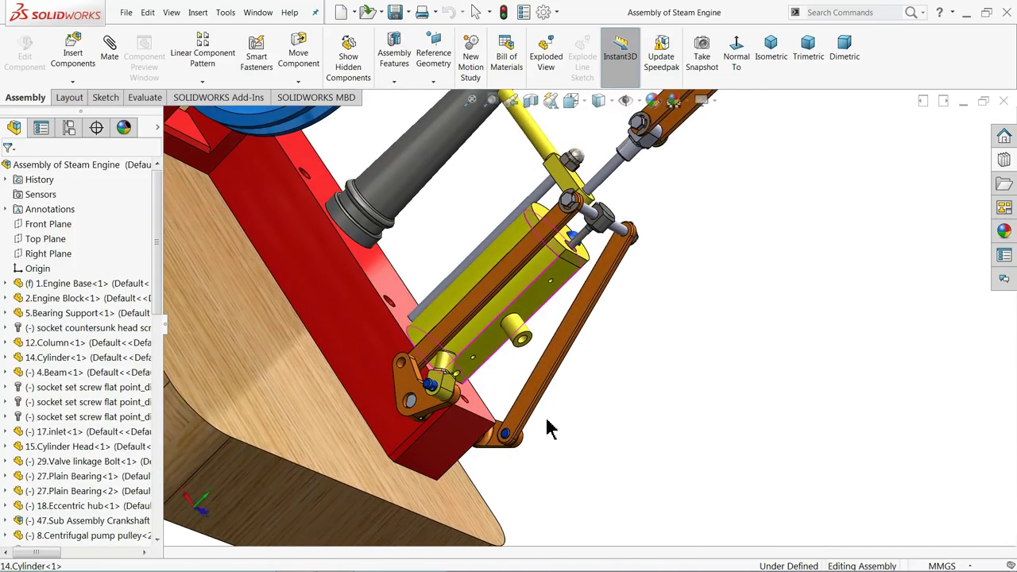
Insert the part 32.Valve linkage Stud and place it beside the upper hole of the valve linkage dual rocker
scroll(374, 357, down, 5)
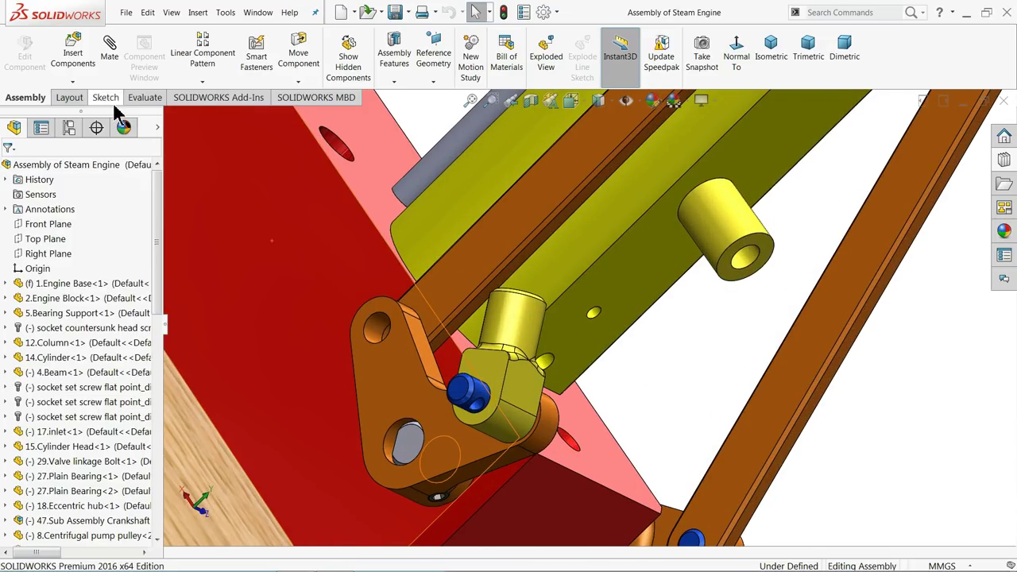
click(72, 57)
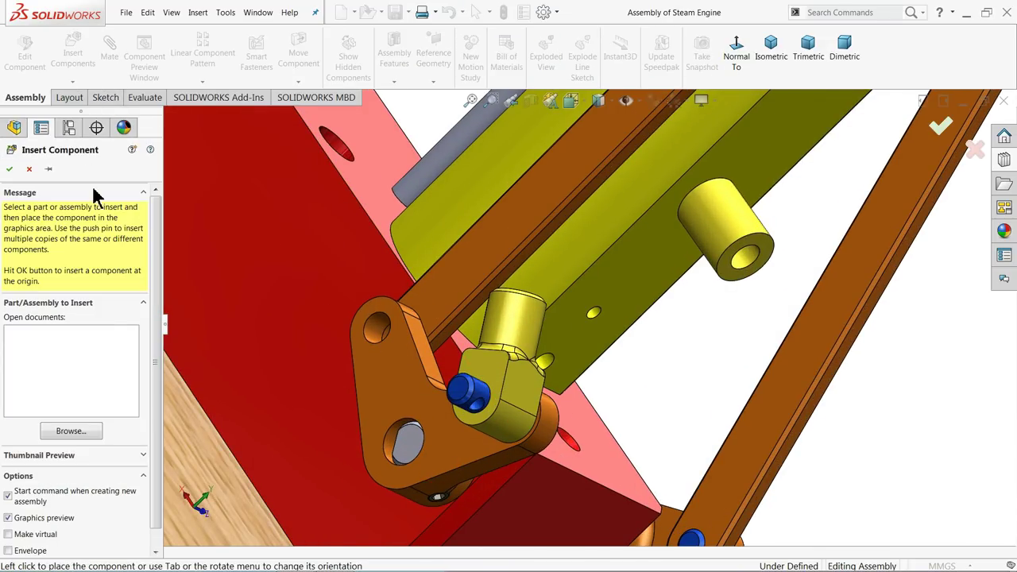
click(83, 433)
drag(878, 199, 877, 306)
click(499, 291)
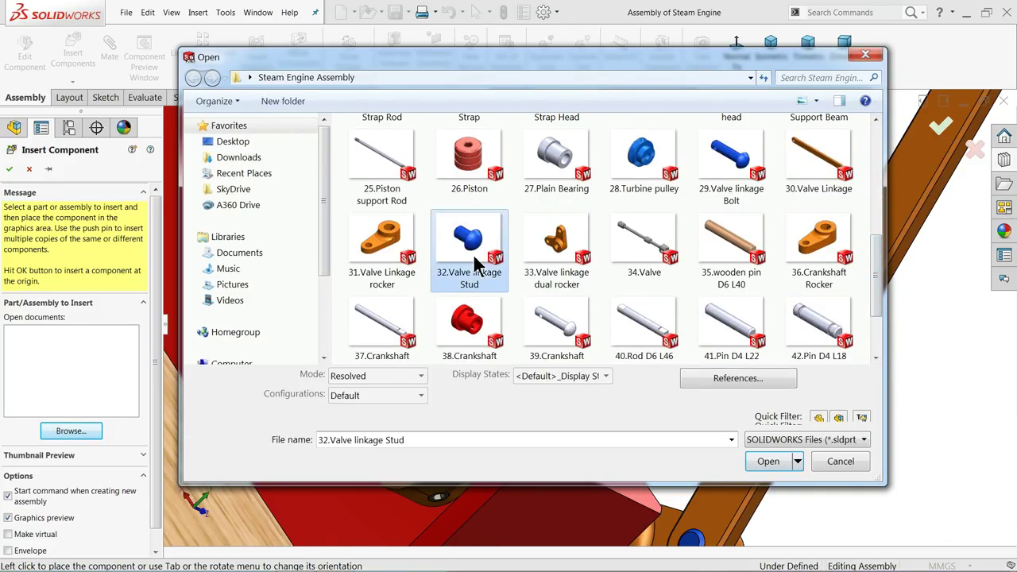
click(761, 466)
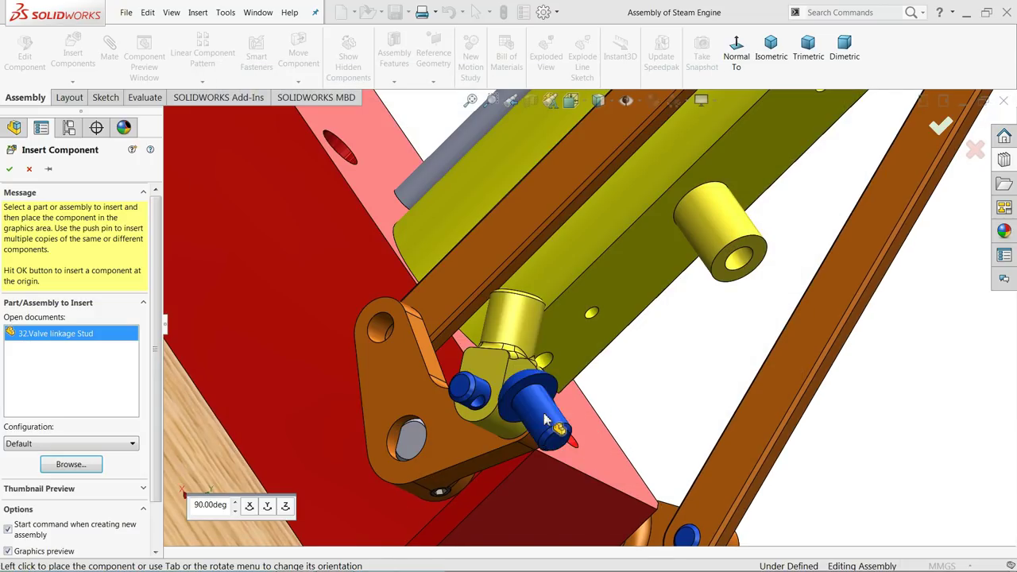
click(337, 284)
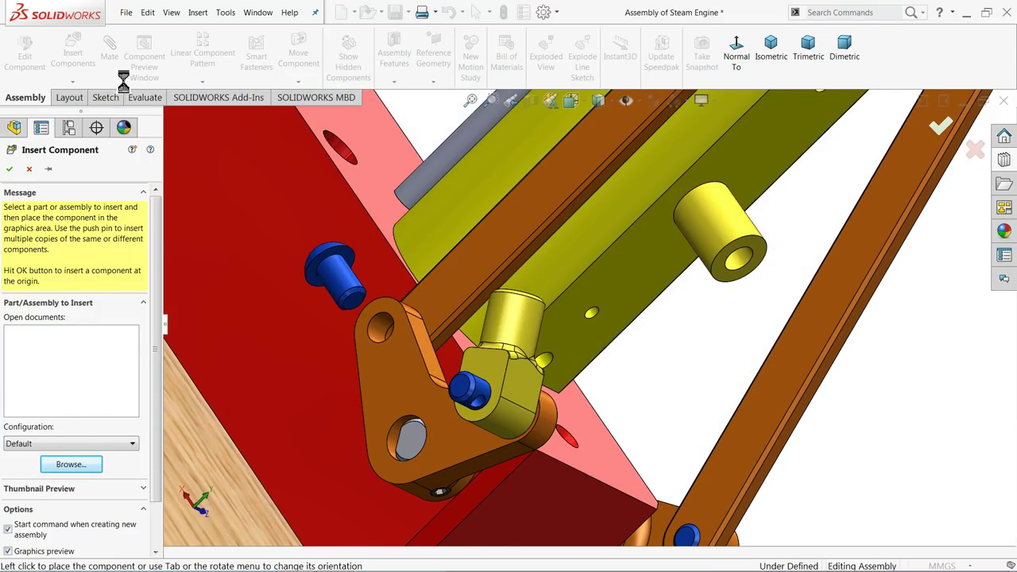
Mate the stud's shank concentric with the dual rocker's upper hole, with the alignment flipped
click(382, 340)
click(335, 282)
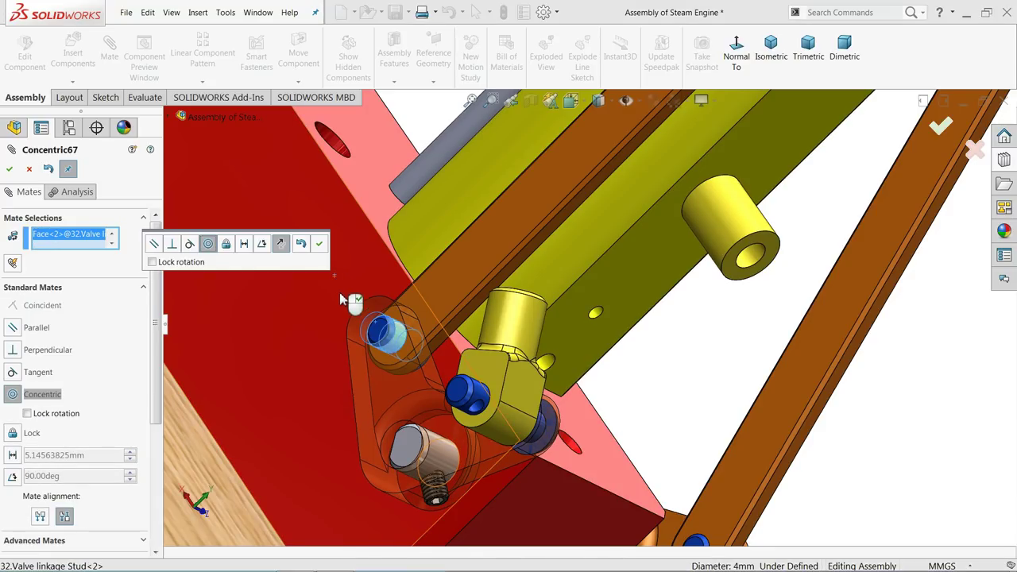
click(283, 246)
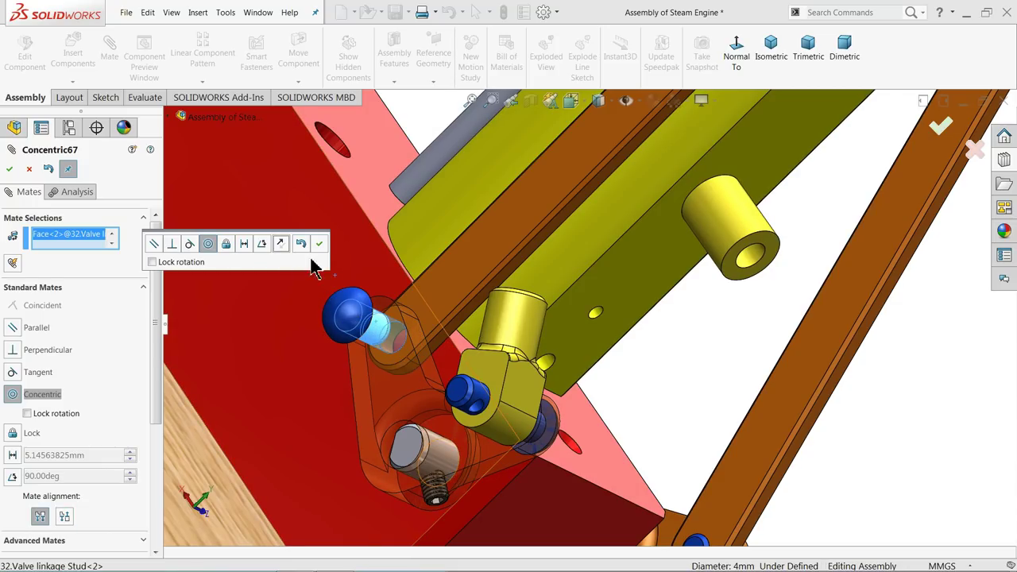
click(321, 245)
Mate the underside of the stud's head coincident with the dual rocker's face, and finish mating
scroll(411, 334, down, 5)
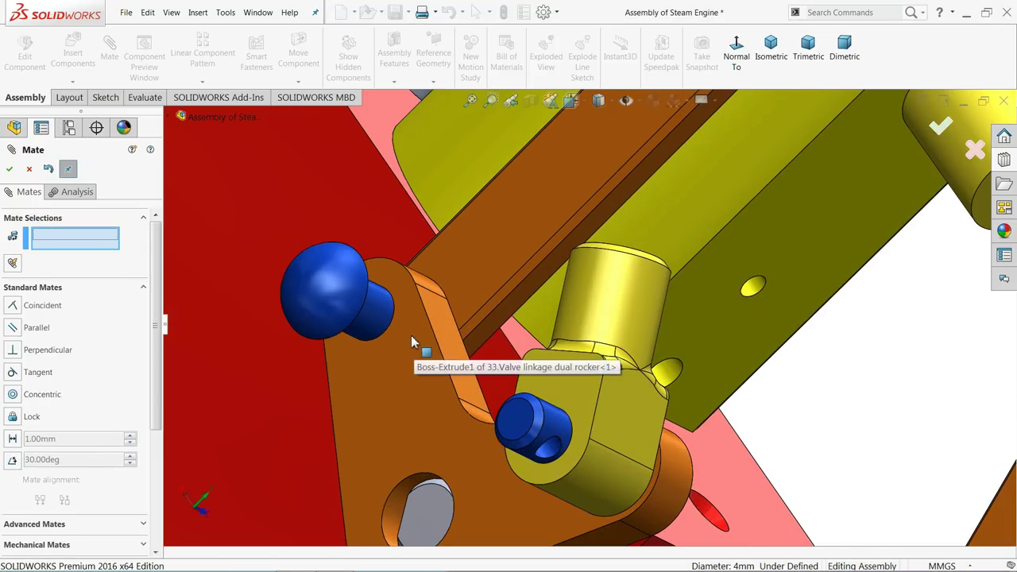
click(411, 330)
middle_drag(386, 325, 302, 310)
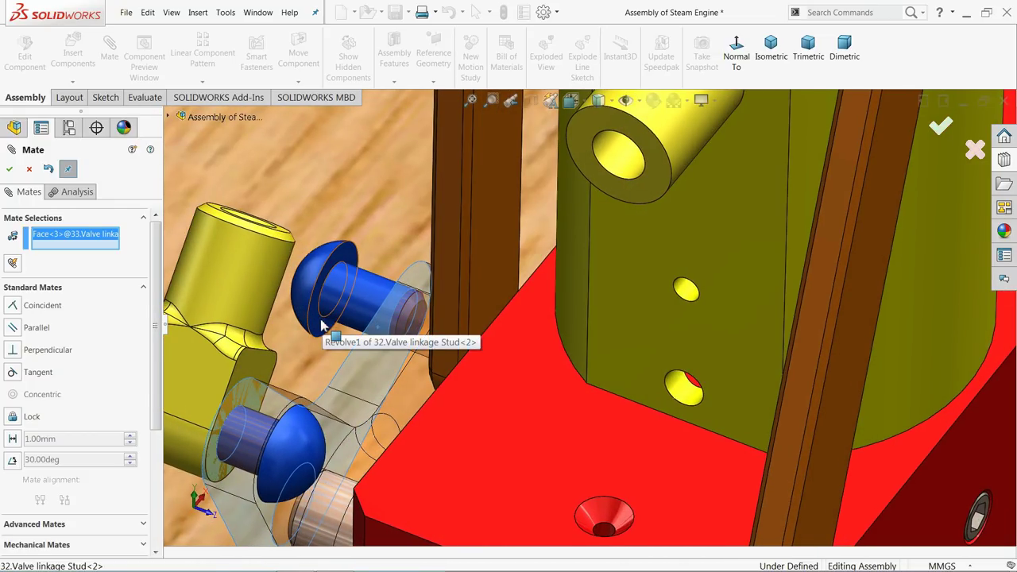
click(324, 326)
click(306, 339)
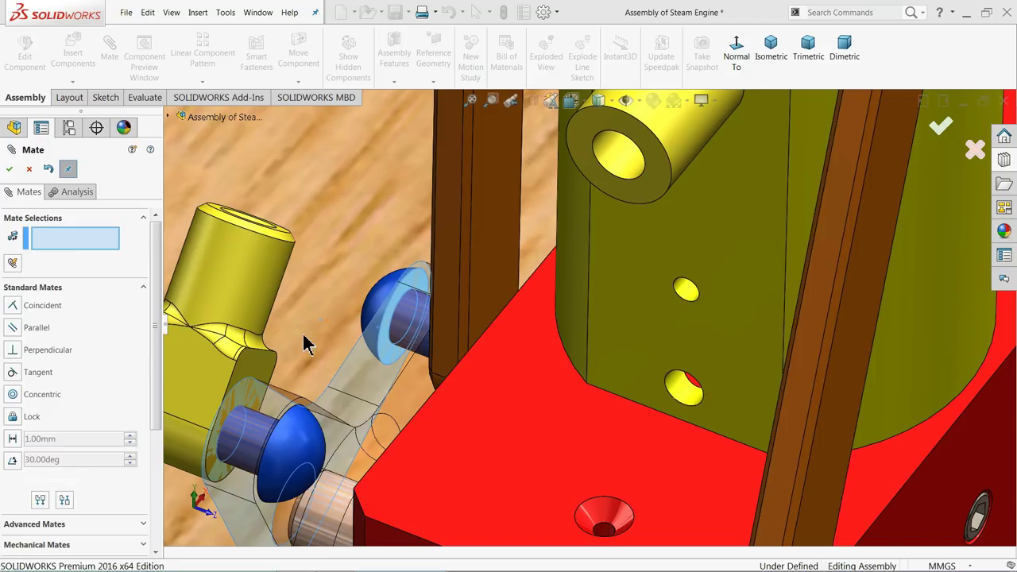
scroll(445, 324, up, 4)
middle_drag(566, 342, 450, 312)
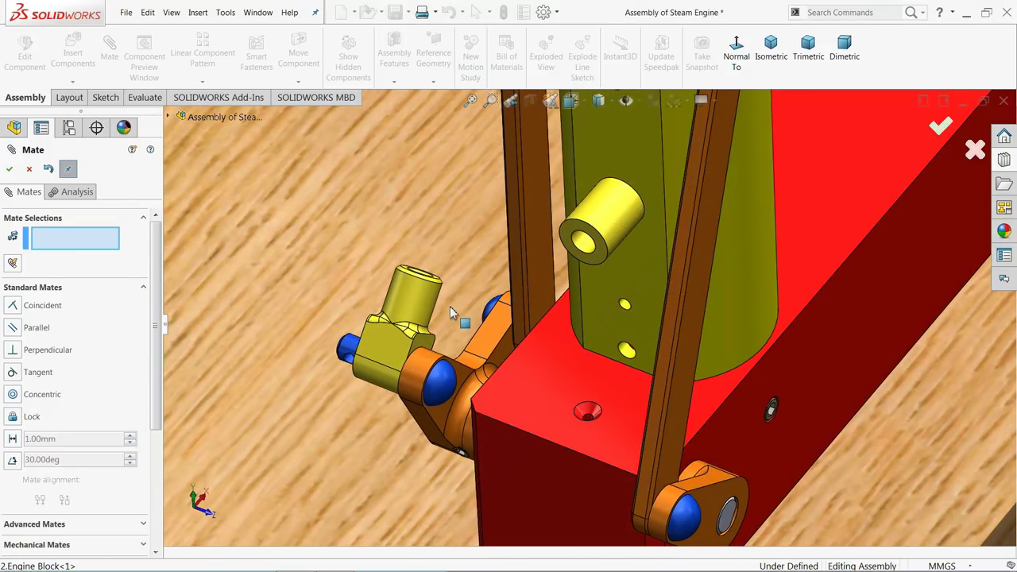
click(28, 170)
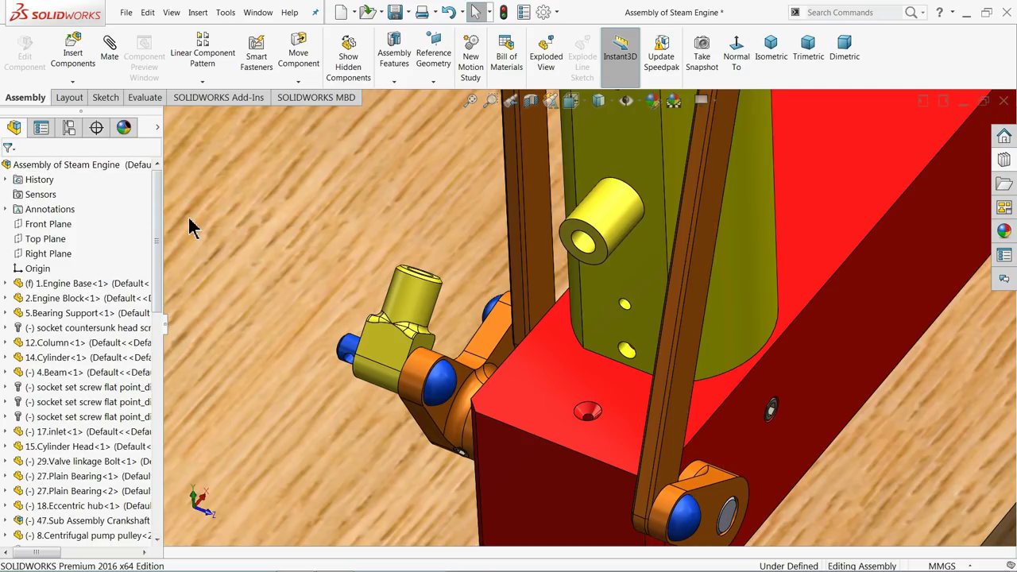
Place a Split Pin DIN 94 from the Toolbox's DIN parallel pins in the assembly near the eccentric strap head
middle_drag(347, 326, 437, 296)
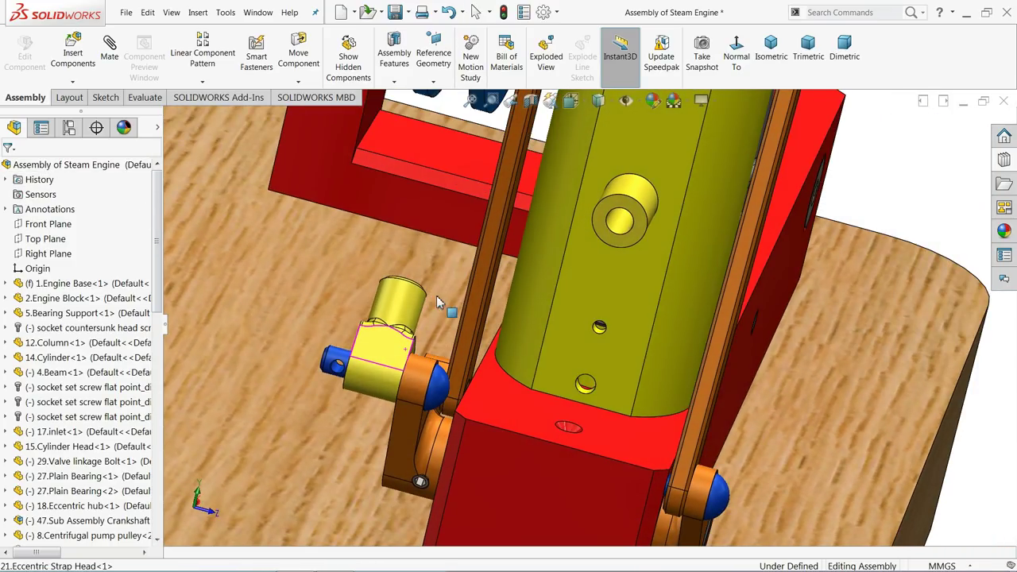
scroll(436, 296, up, 2)
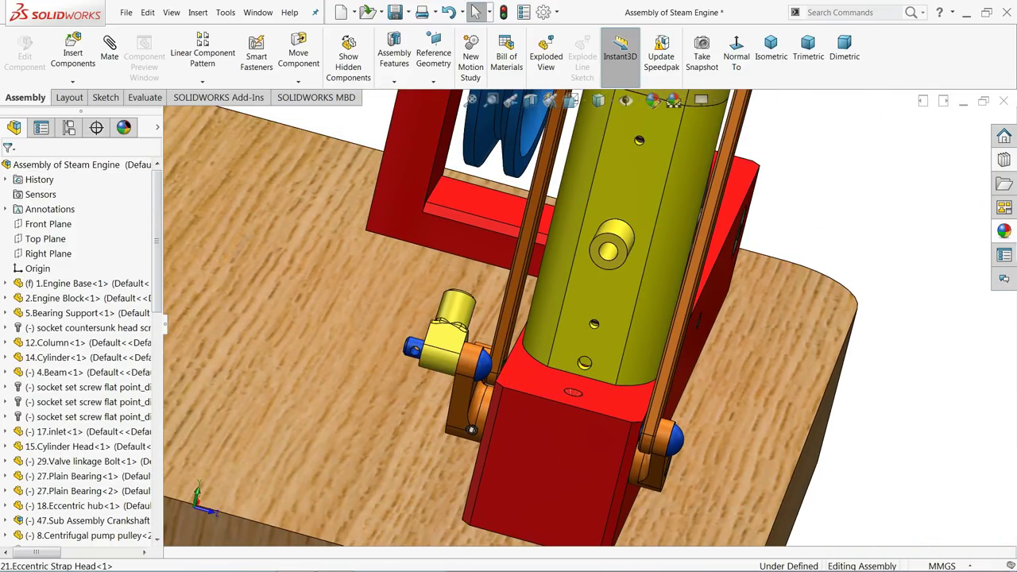
click(1005, 160)
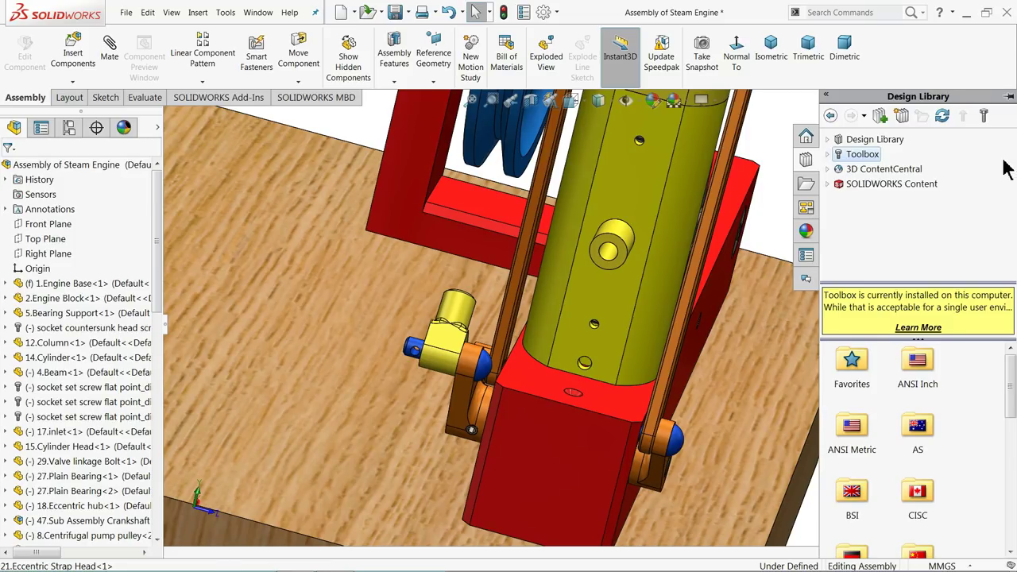
click(832, 156)
click(864, 248)
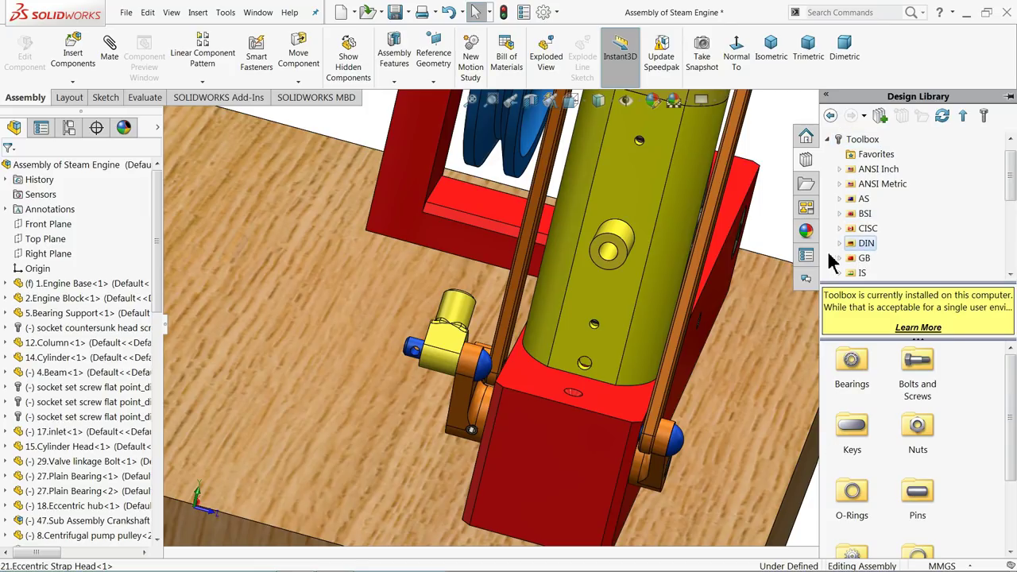
drag(1006, 393, 964, 443)
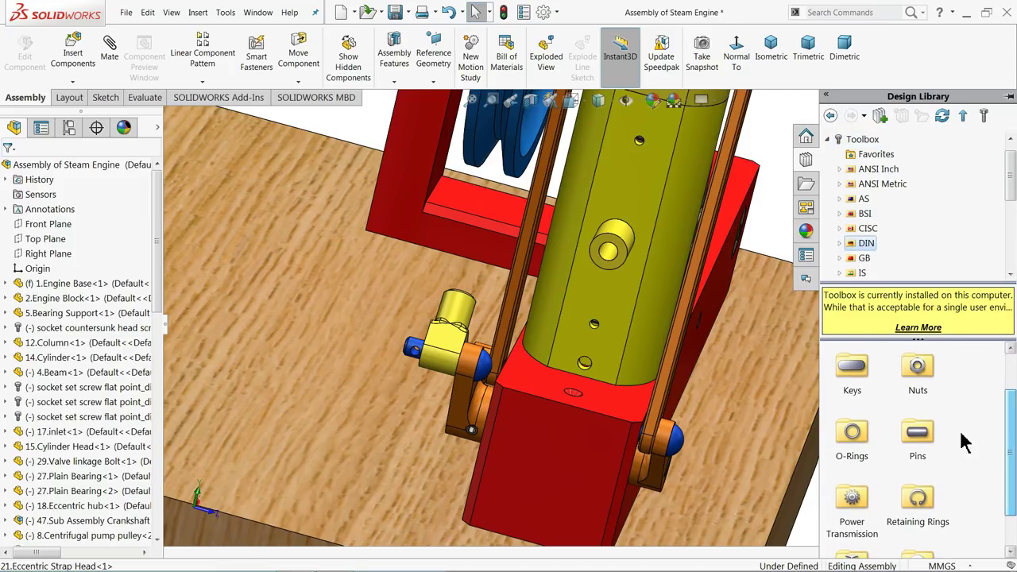
double_click(925, 442)
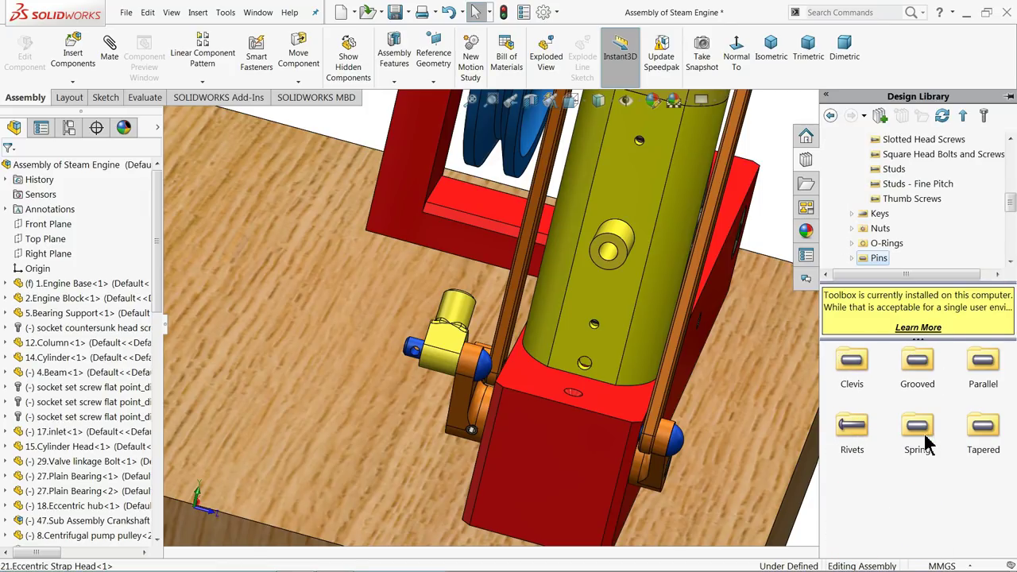
double_click(986, 365)
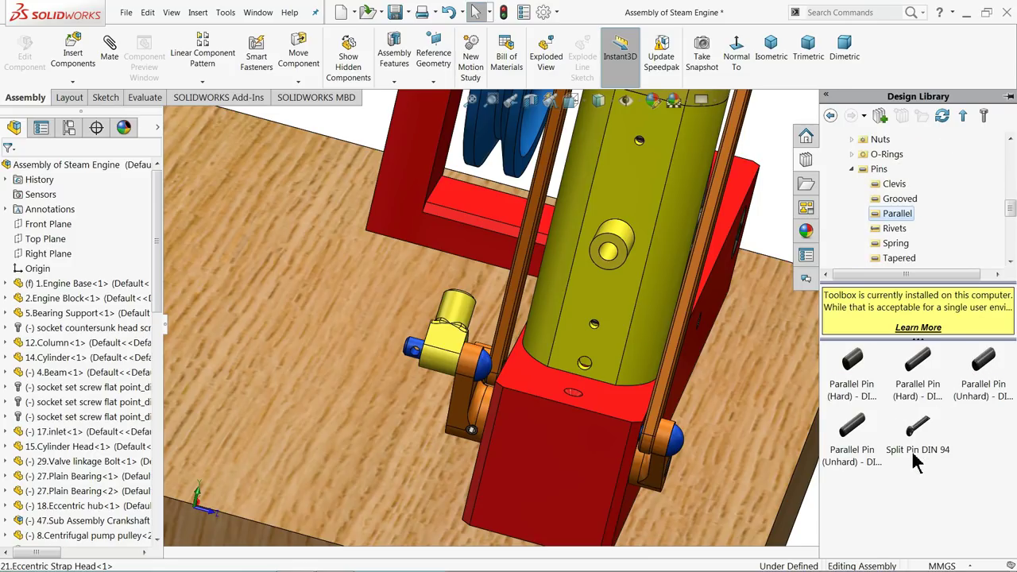
drag(918, 445, 555, 296)
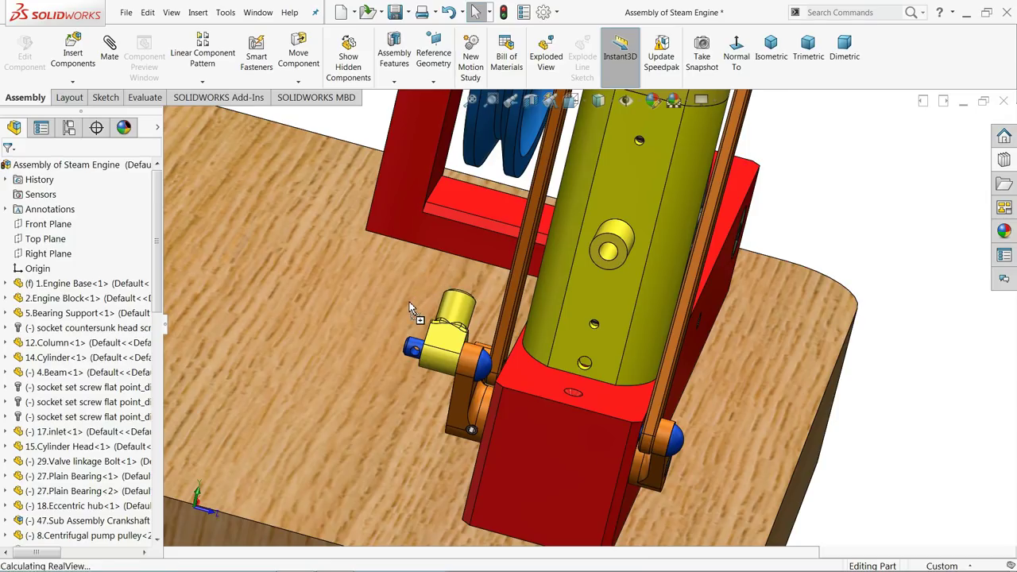
drag(410, 309, 410, 309)
drag(363, 271, 345, 250)
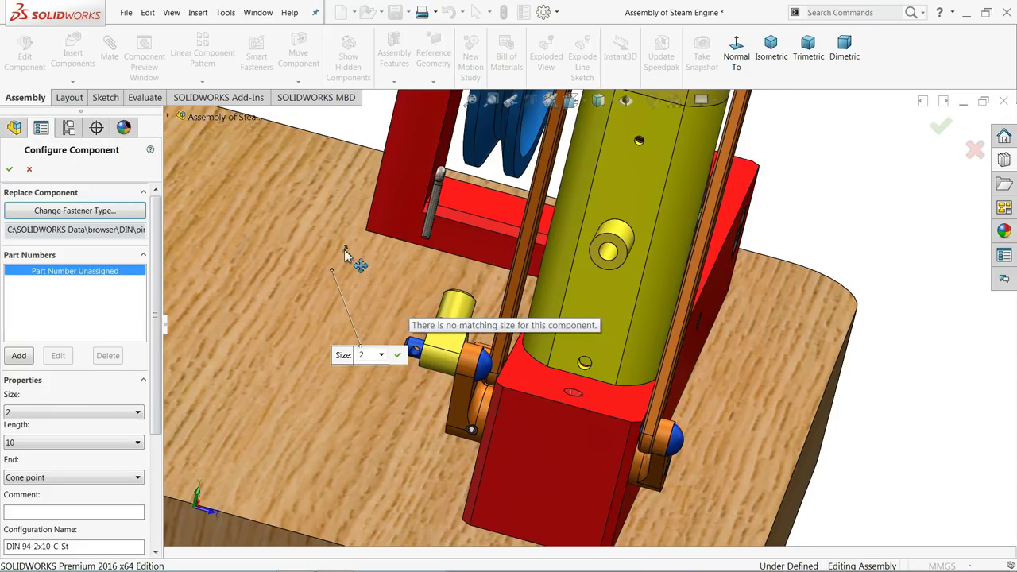
Try larger sizes for the split pin, including 10 and 6.3
middle_drag(357, 271, 456, 288)
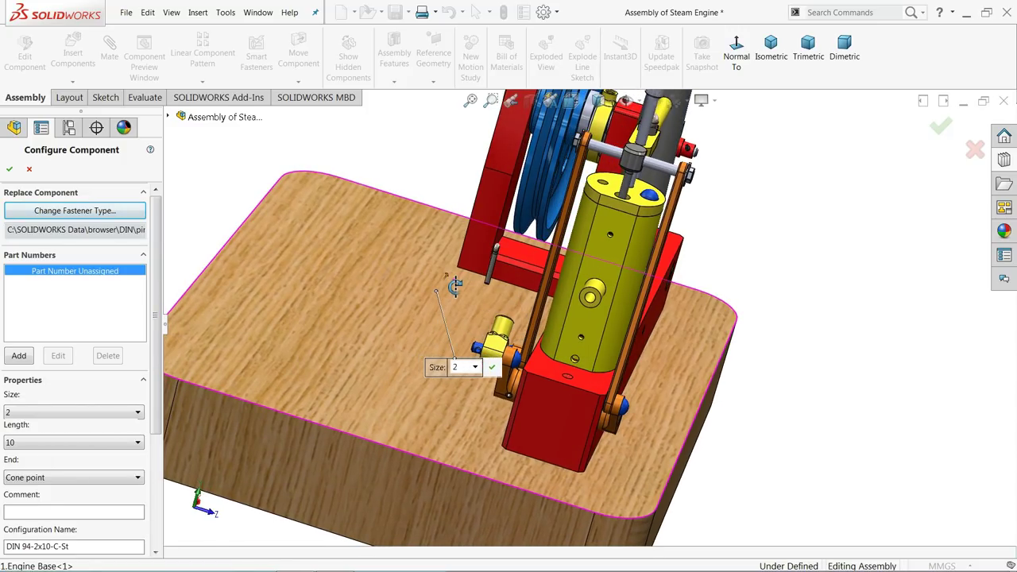
click(54, 415)
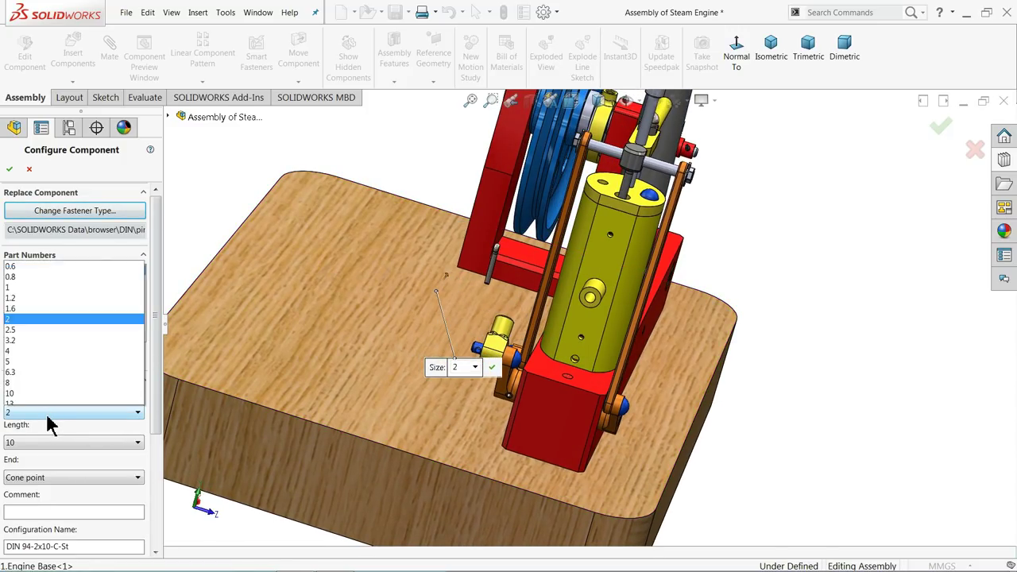
click(32, 378)
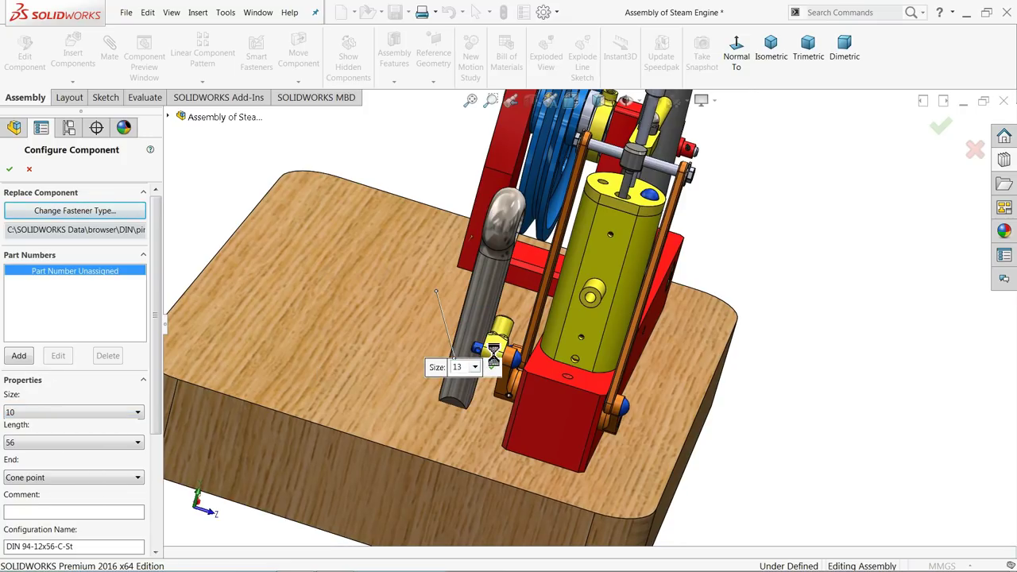
scroll(533, 318, up, 2)
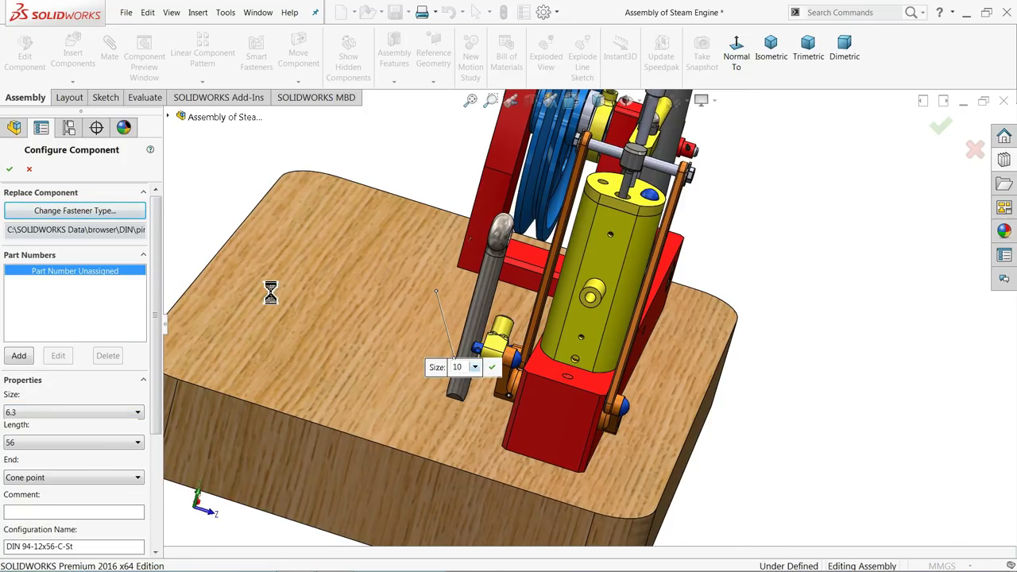
scroll(583, 316, up, 2)
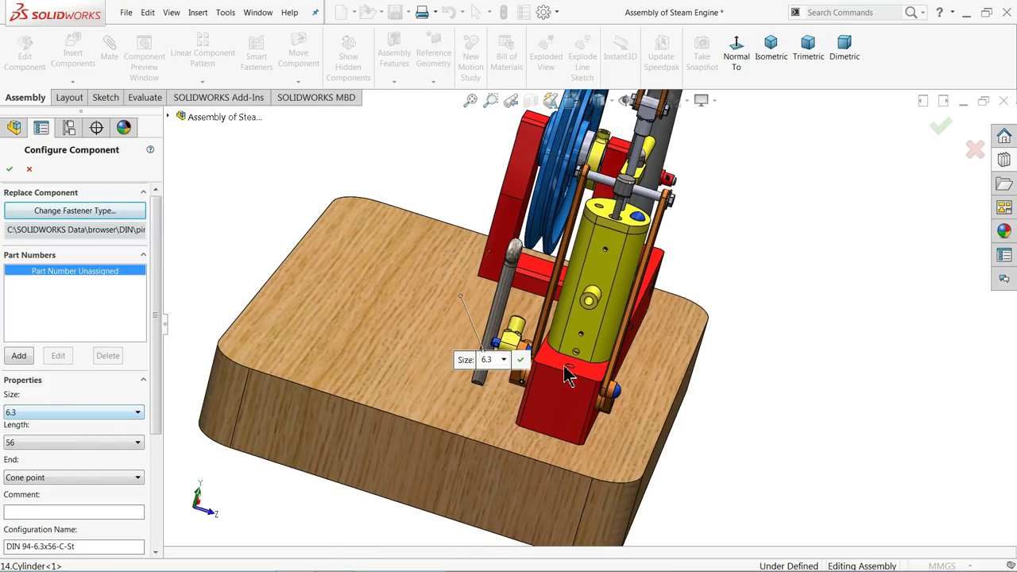
middle_drag(791, 346, 798, 322)
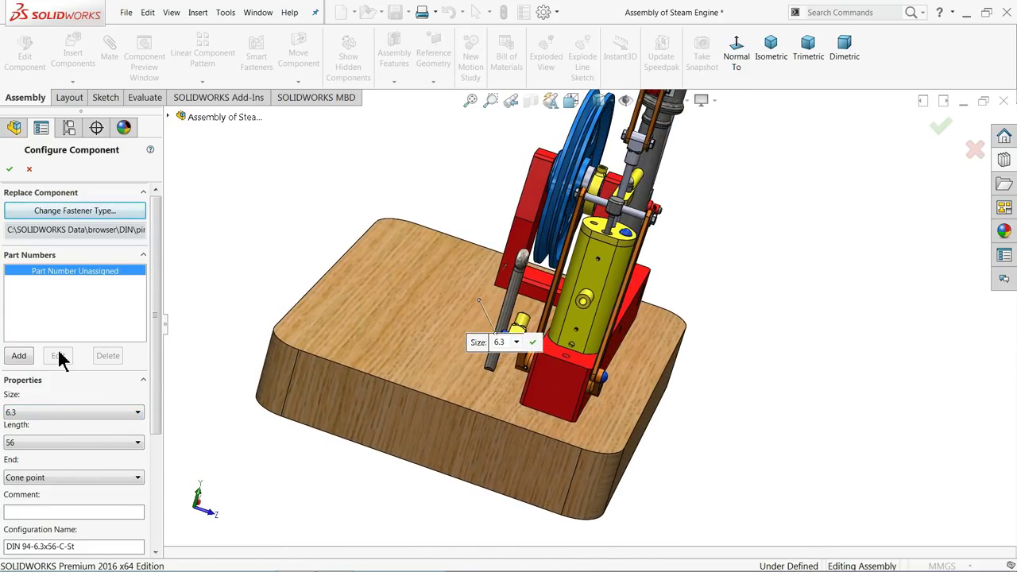
Configure the split pin with size 2, length 10 and a flat point end, and confirm it
click(28, 414)
click(22, 306)
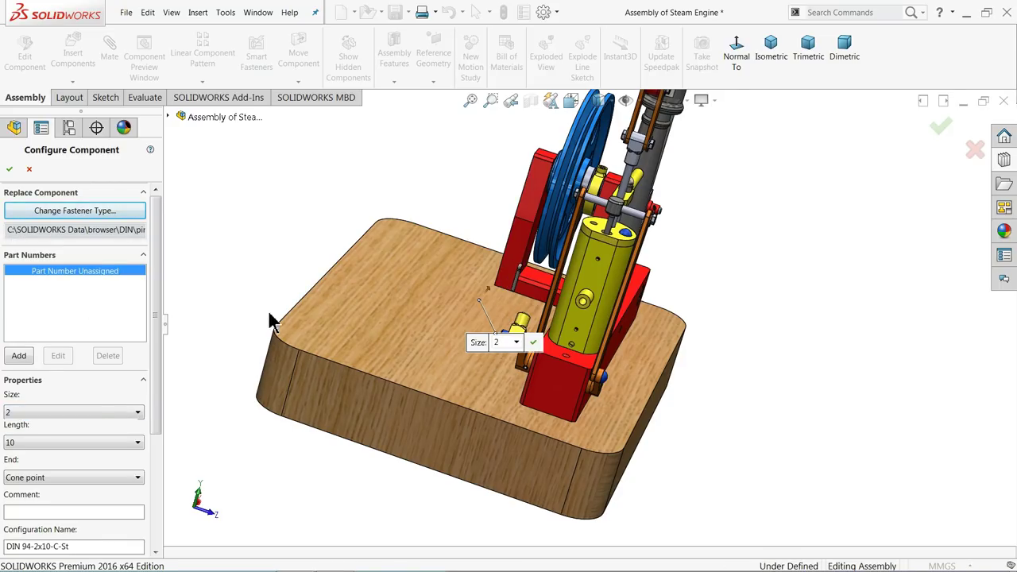
click(32, 442)
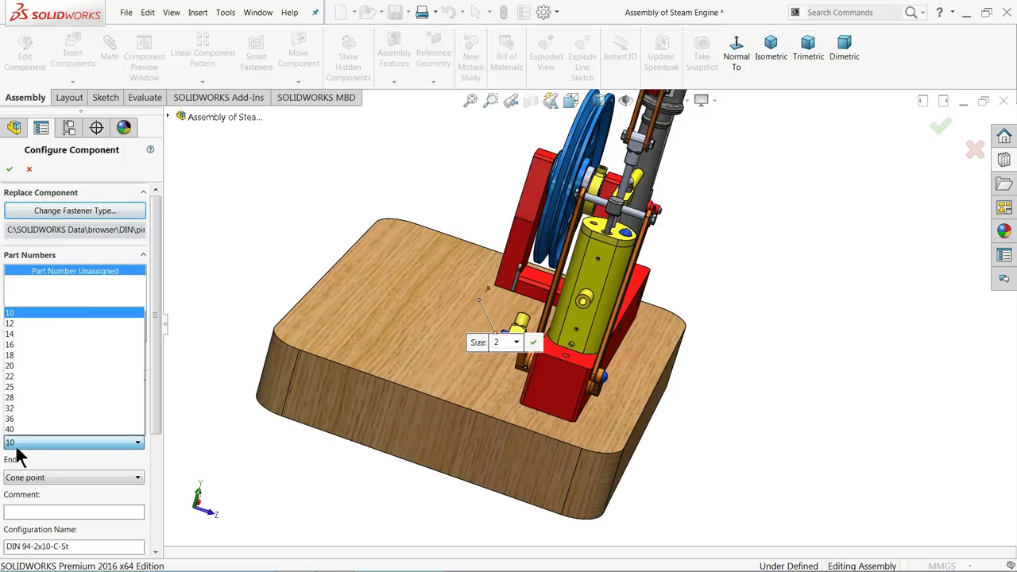
click(17, 450)
click(38, 480)
click(42, 491)
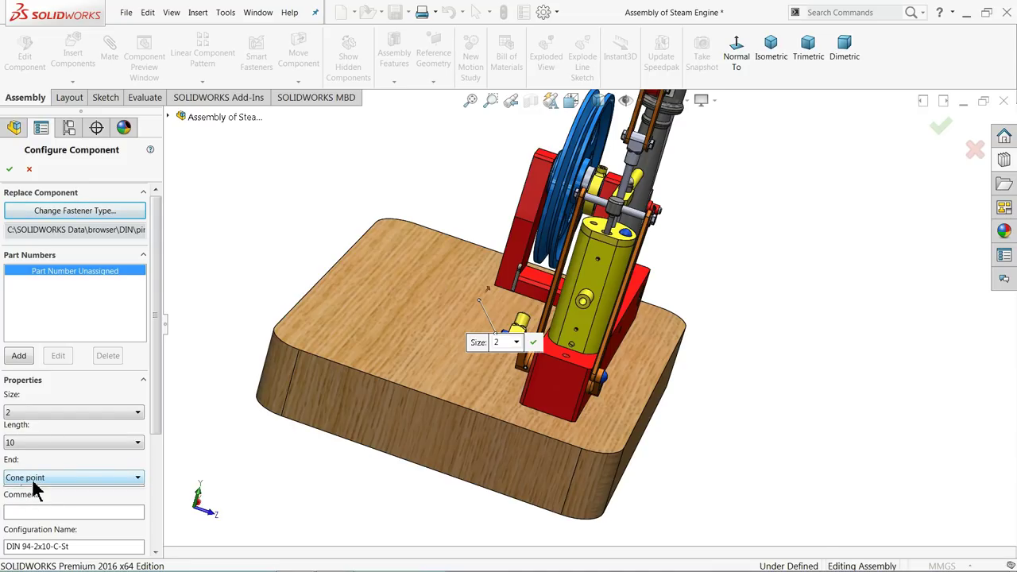
click(34, 481)
click(24, 502)
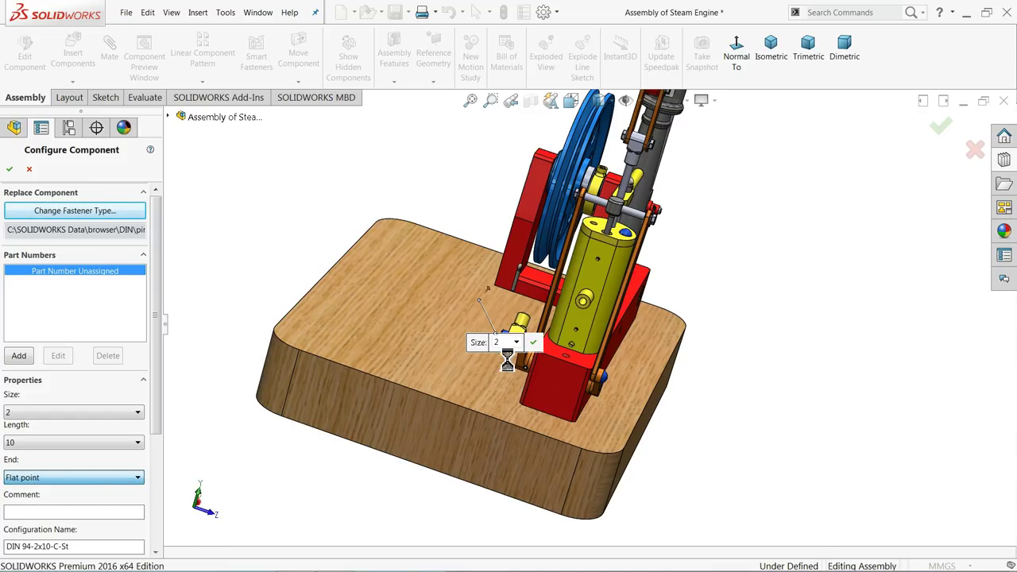
scroll(563, 318, down, 10)
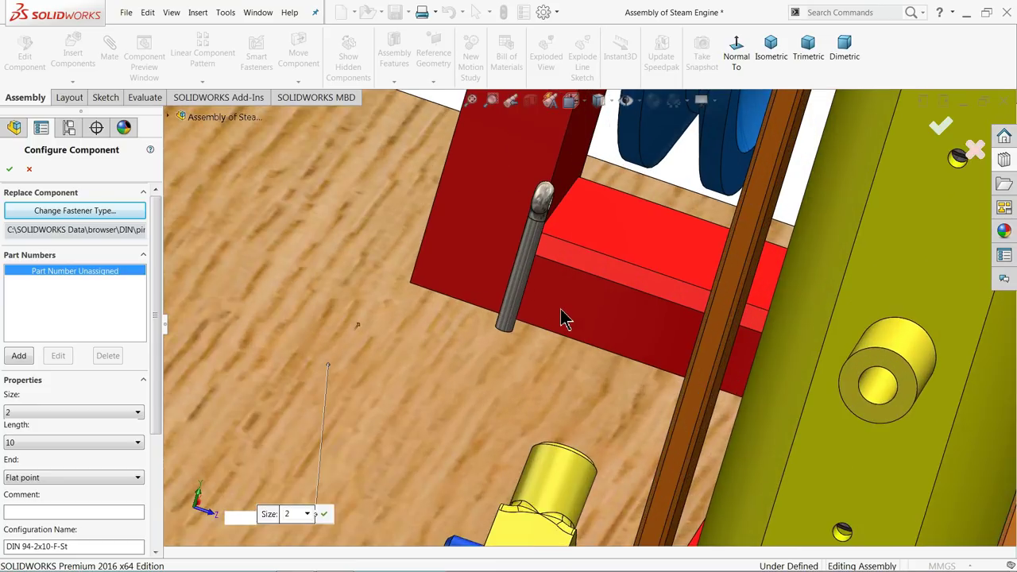
scroll(563, 318, down, 1)
mouse_move(524, 332)
middle_down()
mouse_move(549, 327)
mouse_move(538, 325)
middle_up()
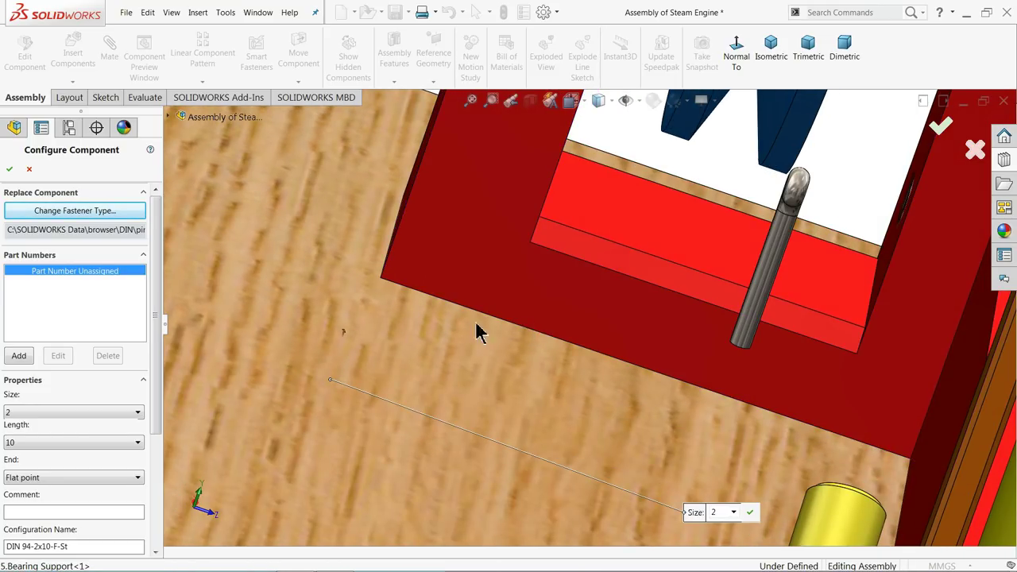
click(10, 169)
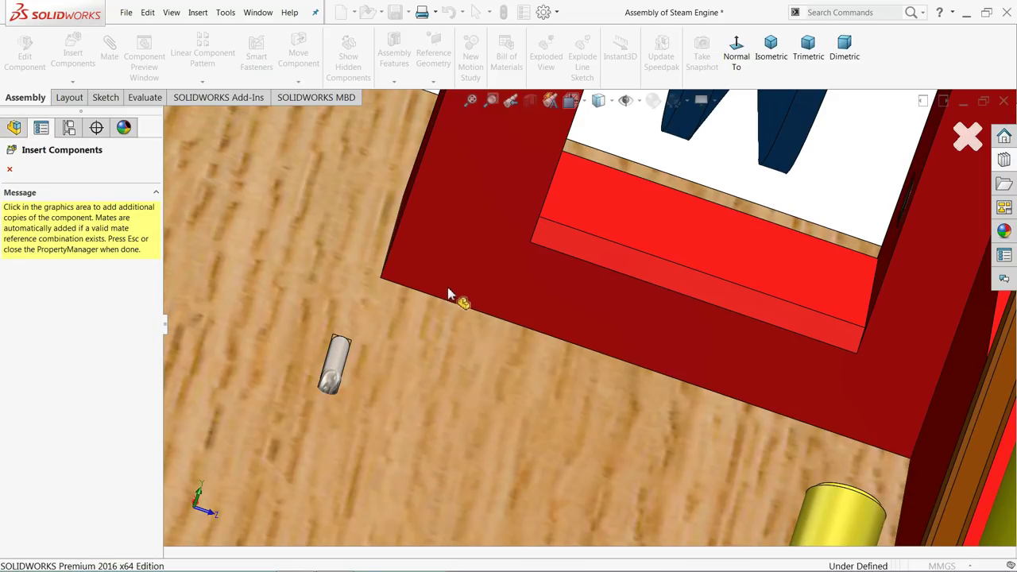
key(z)
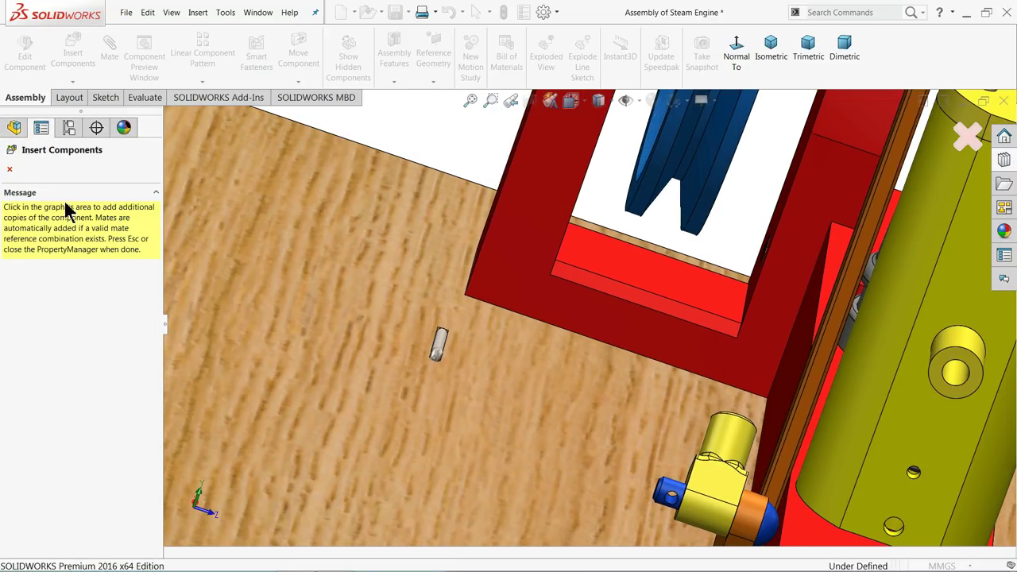
Stop placing split pin copies and move the placed pin across the engine base towards the bearing support
key(Escape)
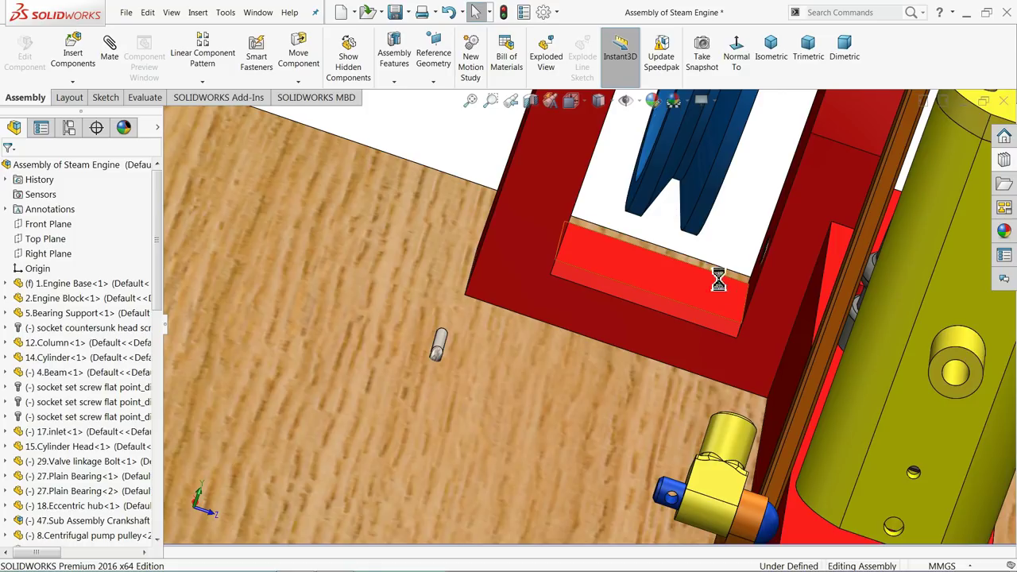
scroll(665, 298, up, 4)
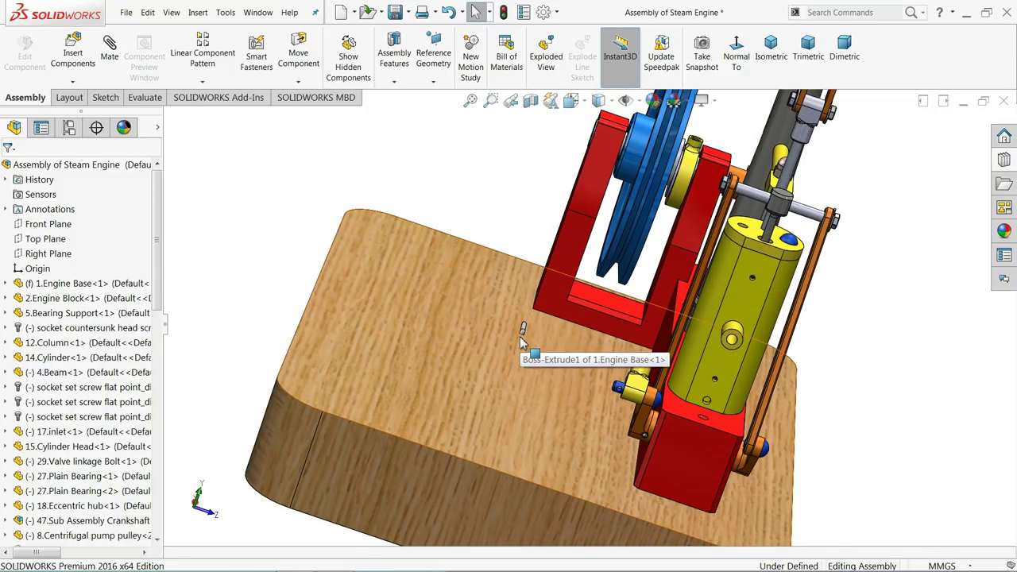
drag(524, 341, 534, 275)
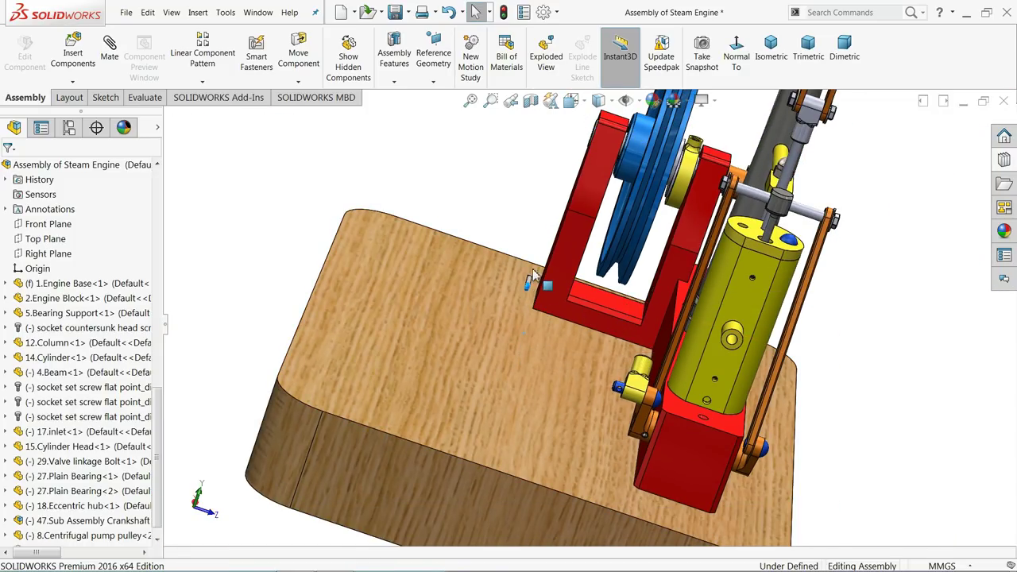
drag(531, 207, 534, 209)
scroll(525, 230, up, 5)
middle_drag(525, 230, 512, 265)
scroll(509, 265, down, 5)
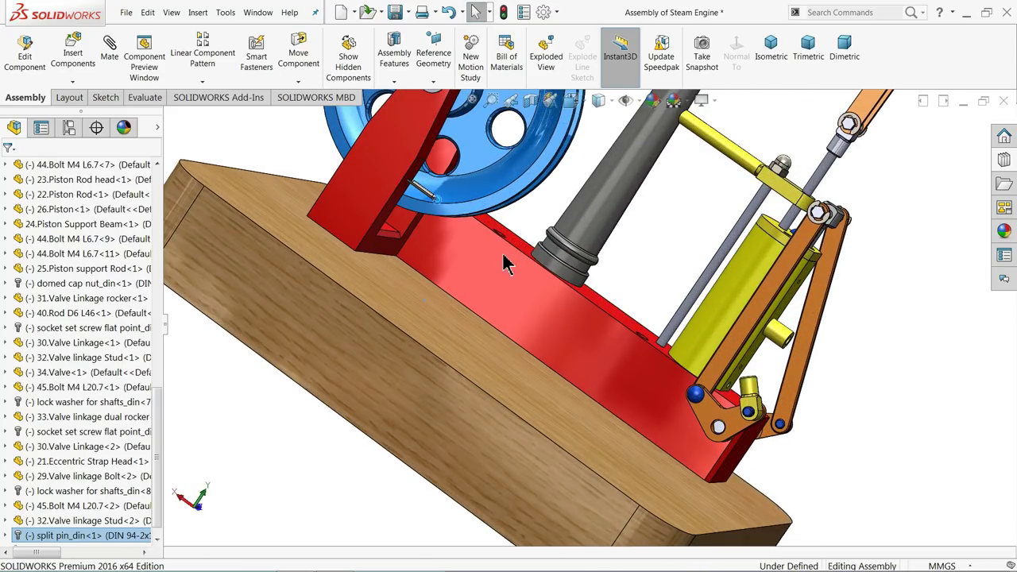
Move the split pin beside the cross hole of the valve linkage bolt at the eccentric strap head
drag(437, 204, 449, 209)
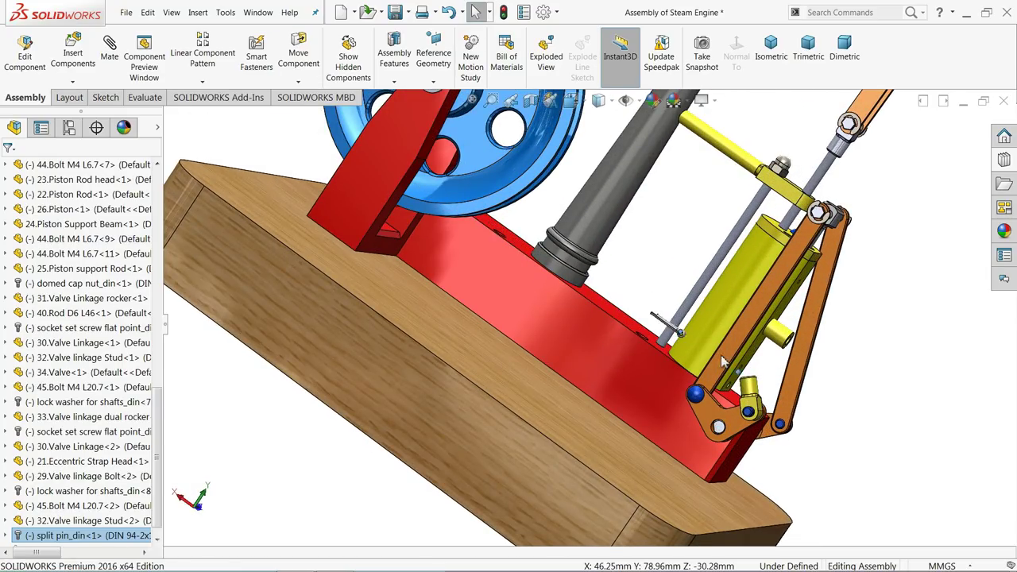
drag(678, 320, 756, 417)
scroll(853, 405, up, 3)
middle_drag(807, 399, 703, 352)
scroll(624, 348, down, 5)
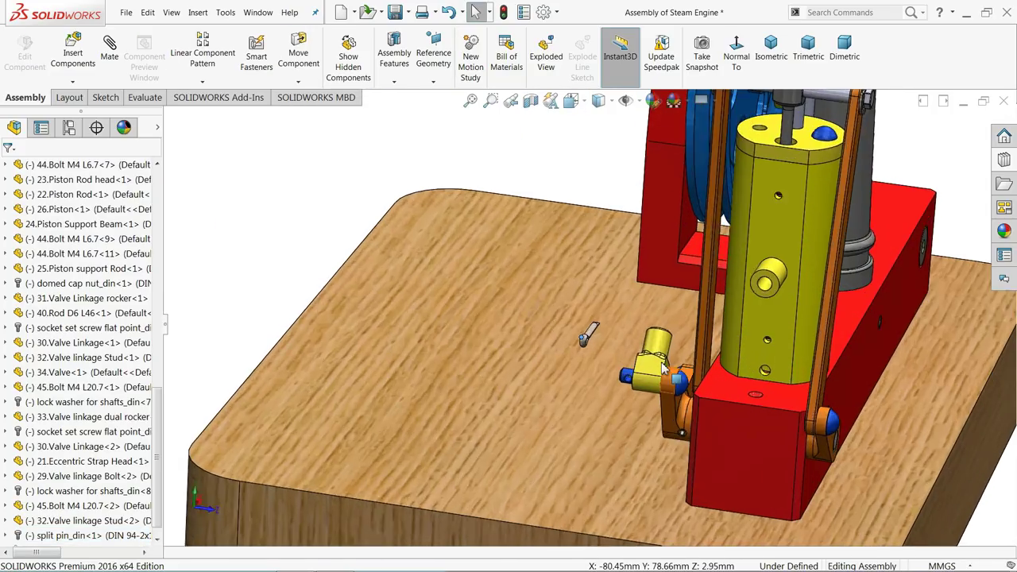
drag(513, 310, 554, 358)
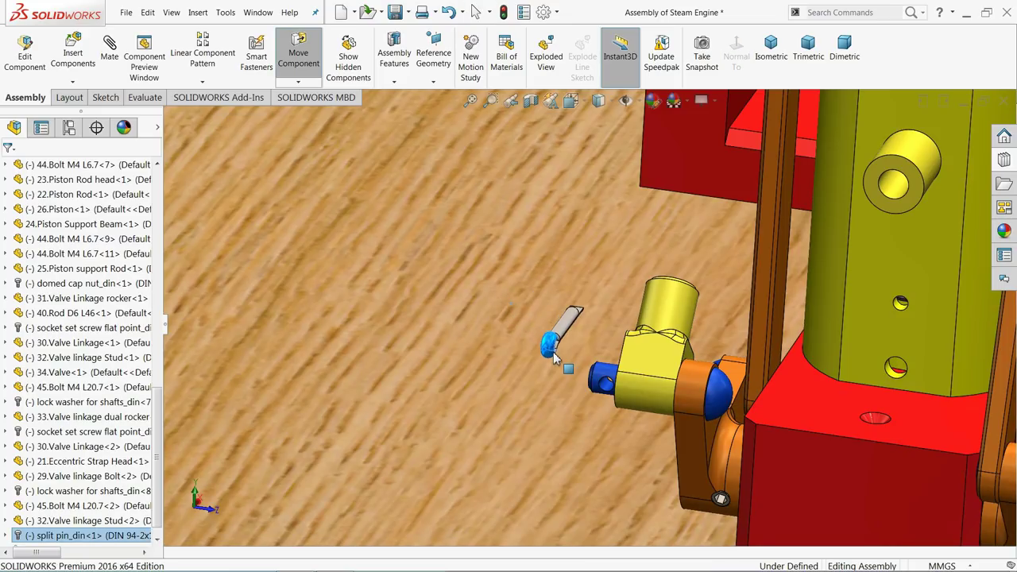
key(Escape)
middle_drag(559, 399, 618, 373)
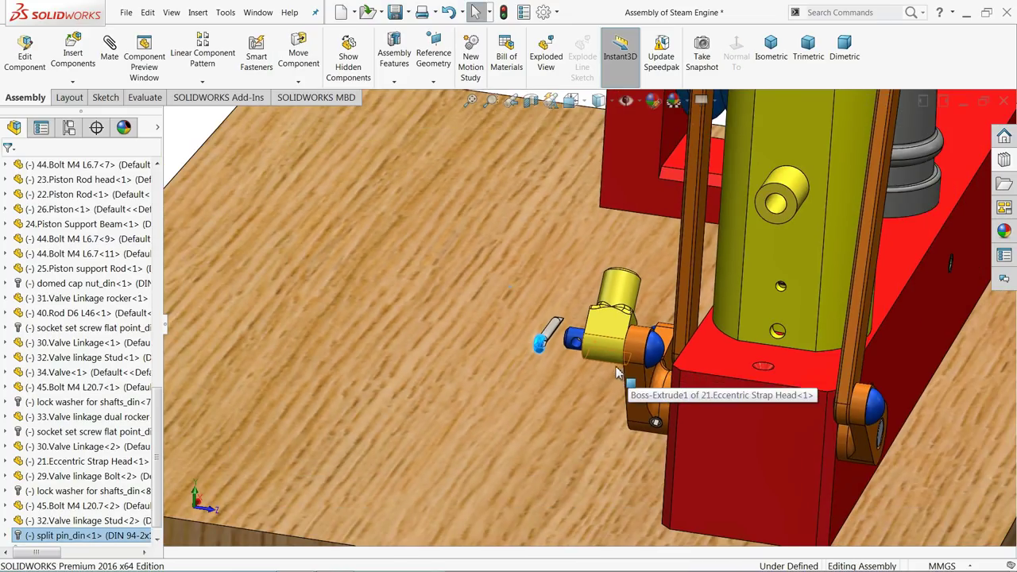
Mate the split pin's shank concentric with the valve linkage bolt's cross hole and slide the pin through the hole
click(180, 126)
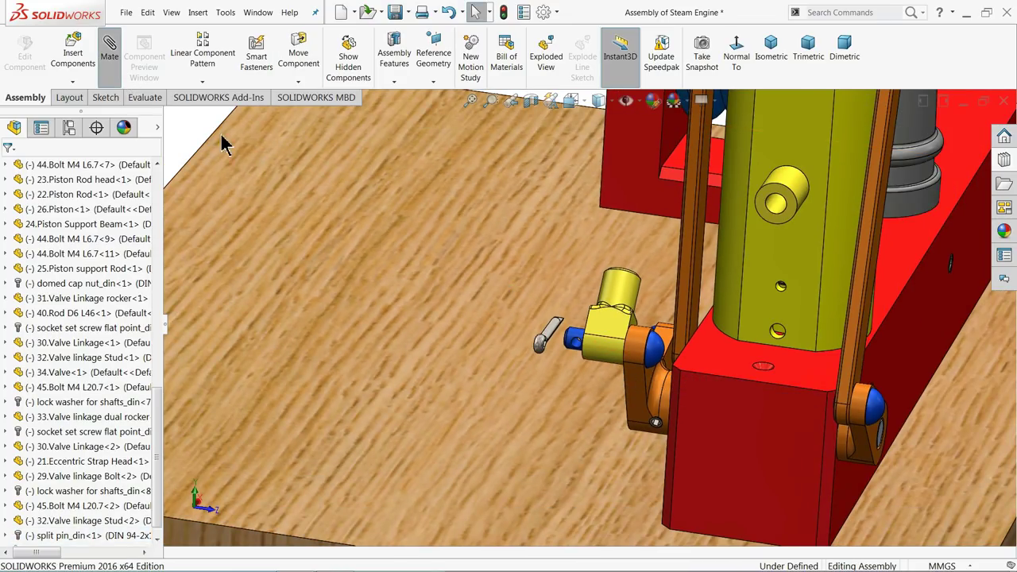
scroll(549, 342, down, 5)
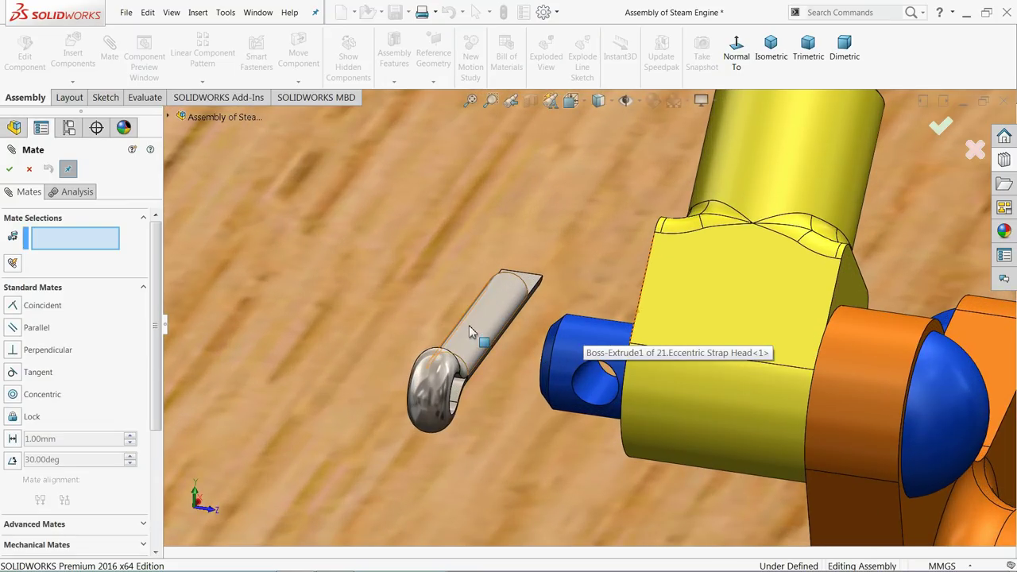
click(475, 338)
click(595, 388)
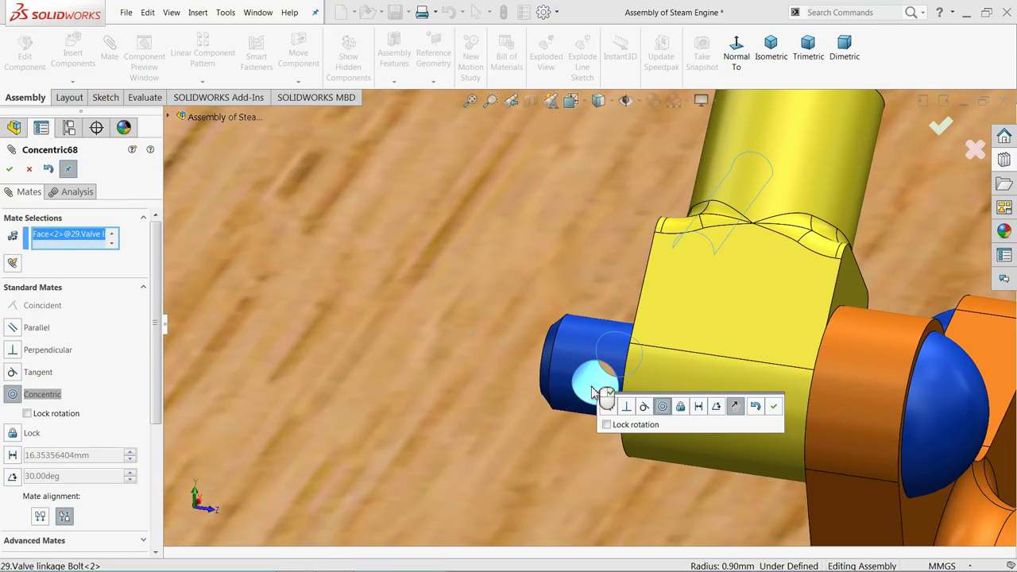
click(775, 407)
middle_drag(740, 409, 779, 358)
drag(412, 228, 683, 388)
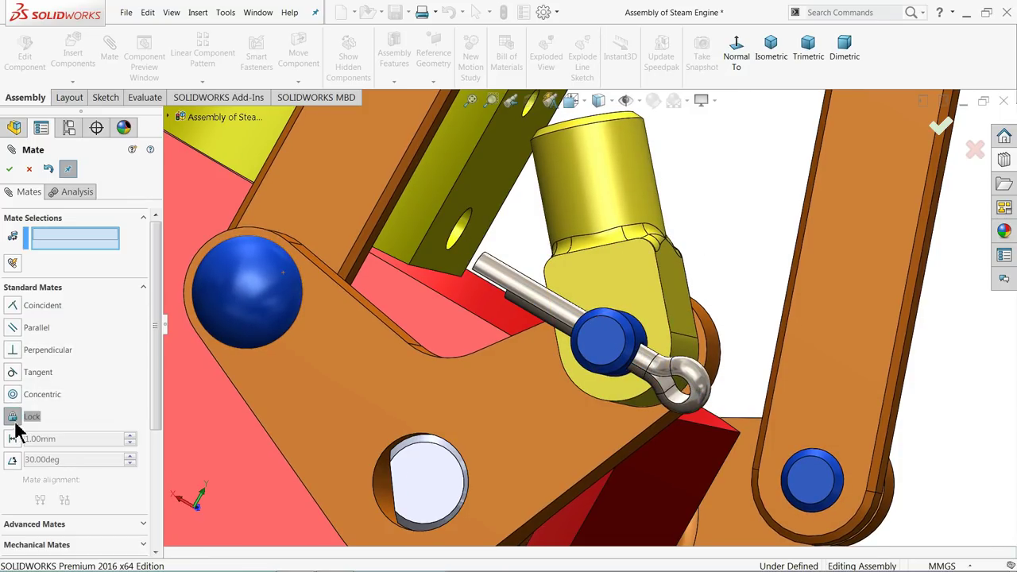
Add a Lock mate between the valve linkage bolt and the split pin, and finish mating
click(610, 352)
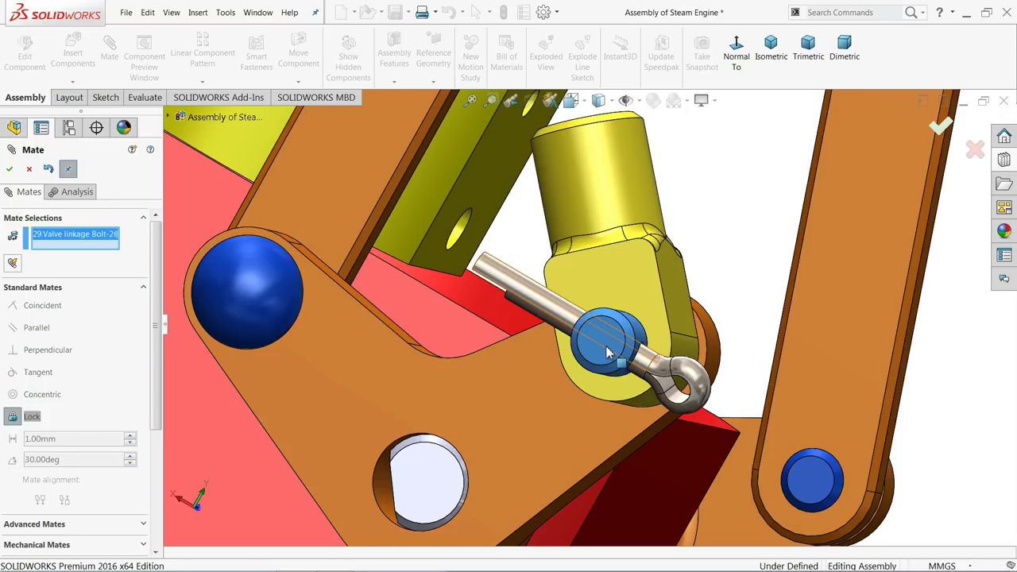
click(574, 321)
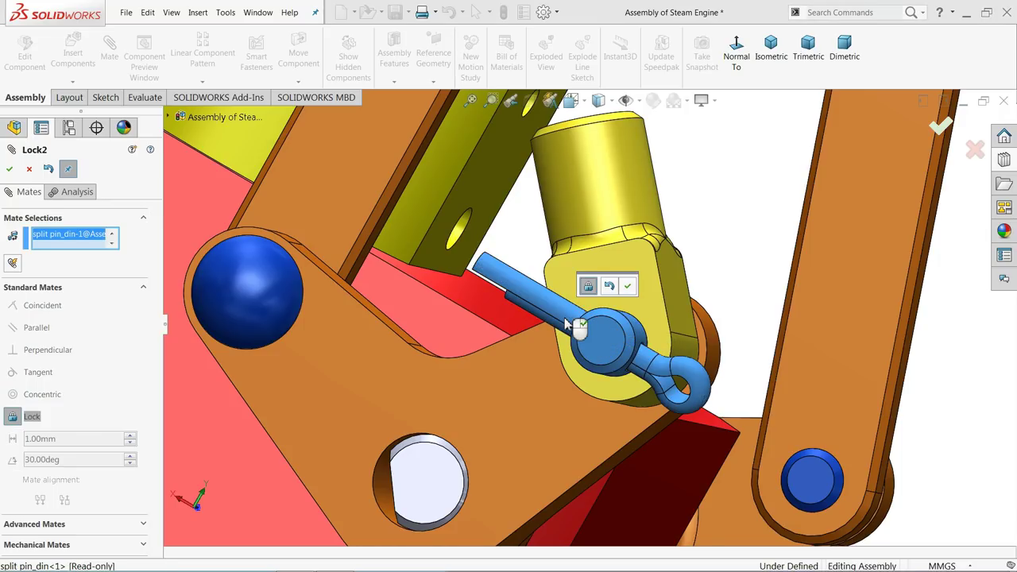
click(628, 288)
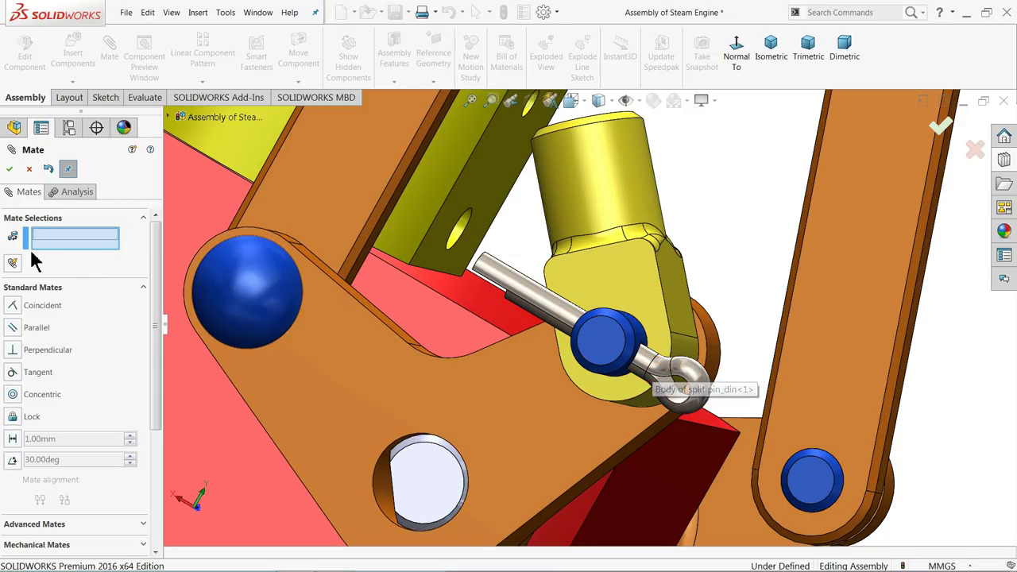
drag(660, 365, 633, 310)
key(Escape)
Examine the pinned valve linkage and the whole steam engine from several angles
scroll(566, 320, up, 6)
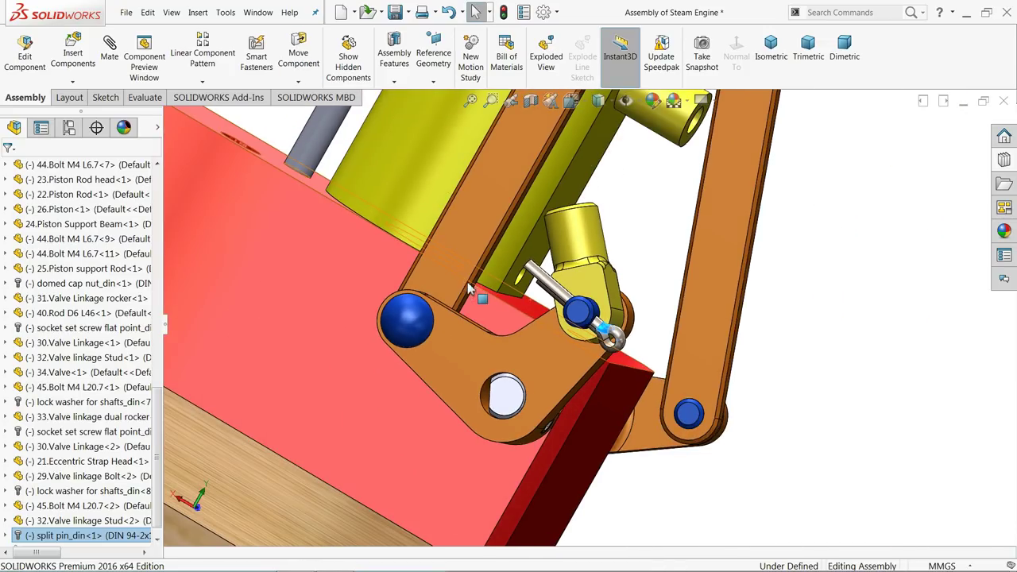
scroll(567, 318, up, 3)
mouse_move(582, 345)
middle_down()
mouse_move(465, 281)
mouse_move(525, 284)
mouse_move(569, 357)
middle_up()
scroll(569, 358, down, 3)
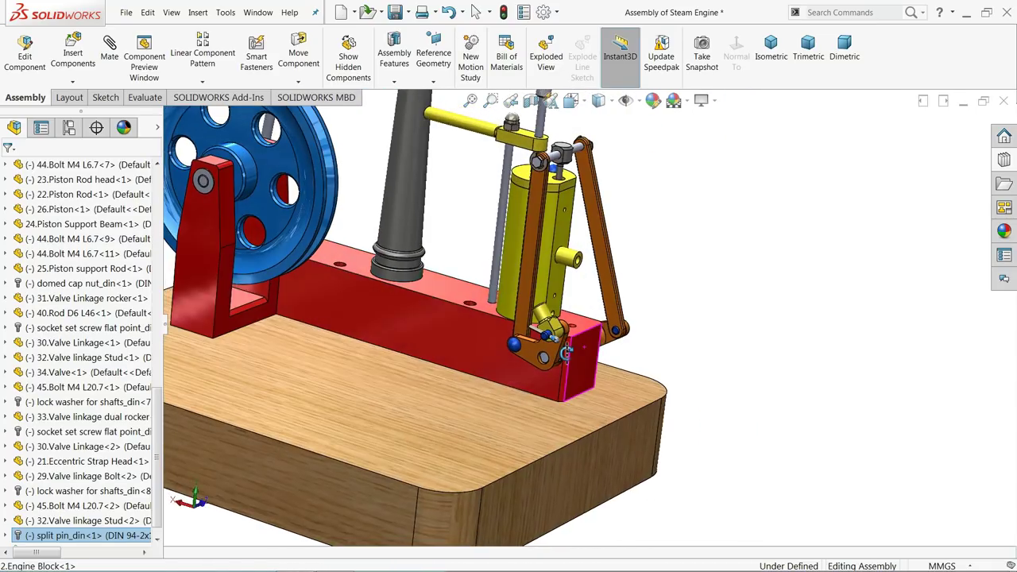
scroll(569, 350, up, 4)
scroll(488, 313, down, 3)
middle_click(506, 301)
middle_drag(506, 300, 509, 332)
click(169, 177)
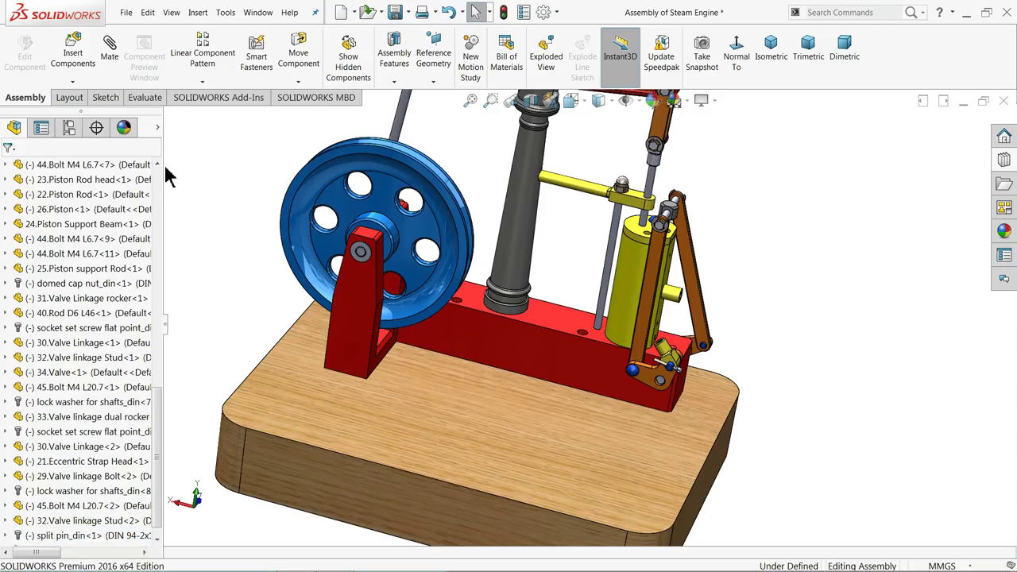
Insert the 19.Eccentric Strap Rod part from the Steam Engine Assembly folder and place it beside the cylinder
click(72, 49)
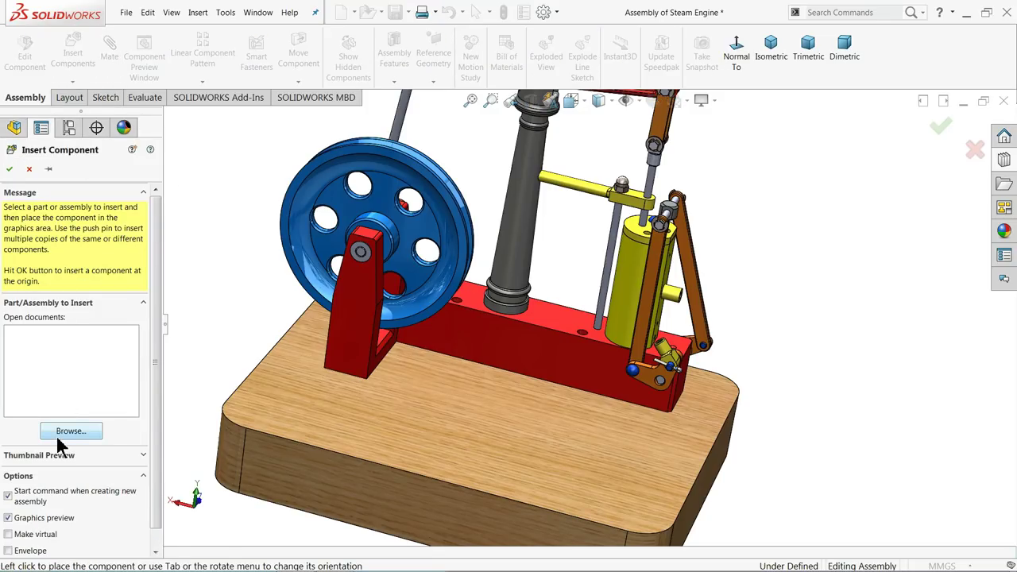
click(58, 437)
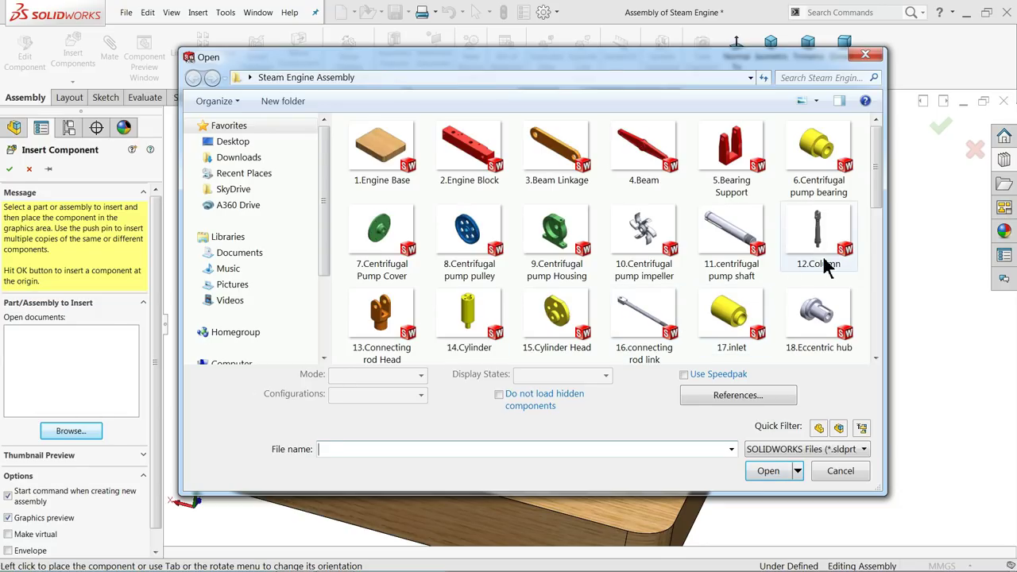
scroll(881, 193, down, 2)
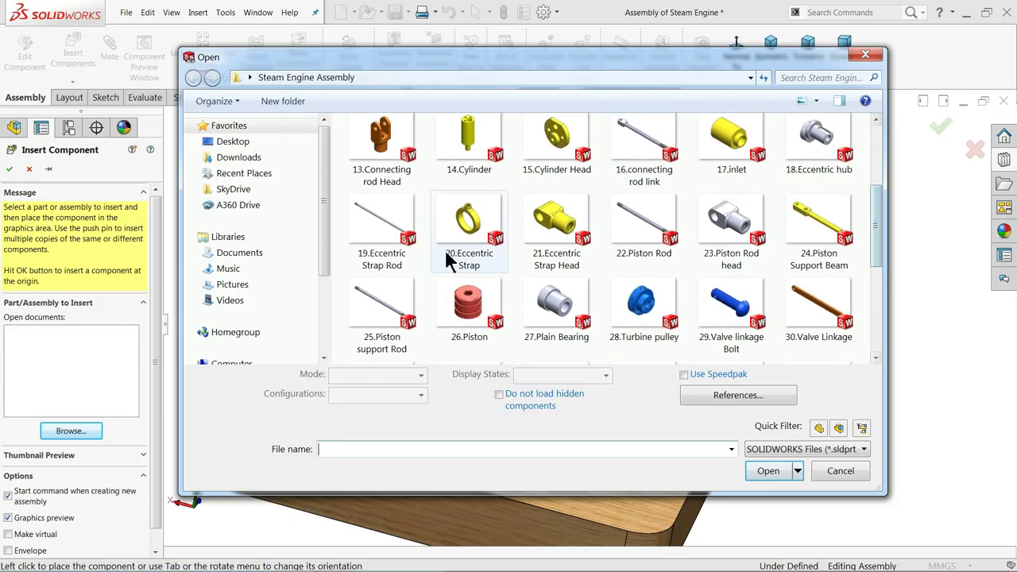
click(373, 221)
click(768, 461)
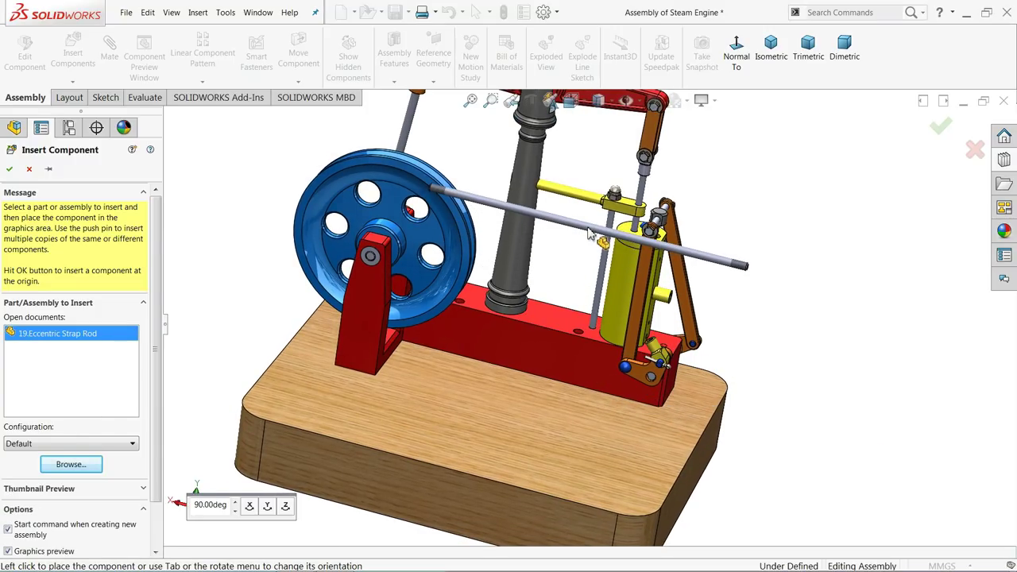
click(603, 248)
Expand the eccentric strap's mates and examine its concentric and coincident mates with the eccentric hub
scroll(656, 274, up, 5)
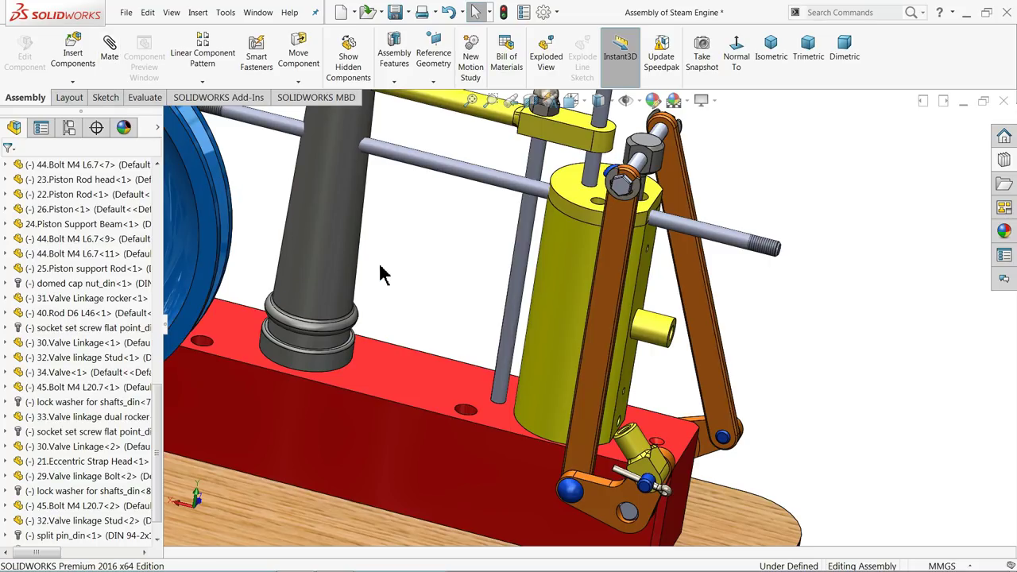
scroll(420, 288, up, 4)
middle_drag(421, 288, 429, 254)
scroll(430, 253, down, 5)
scroll(612, 262, up, 3)
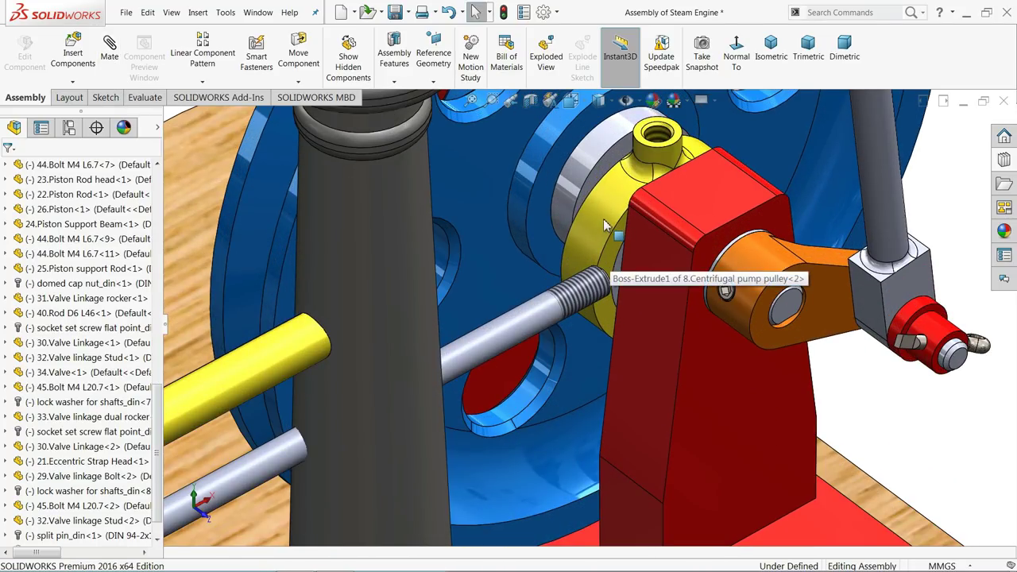
click(608, 221)
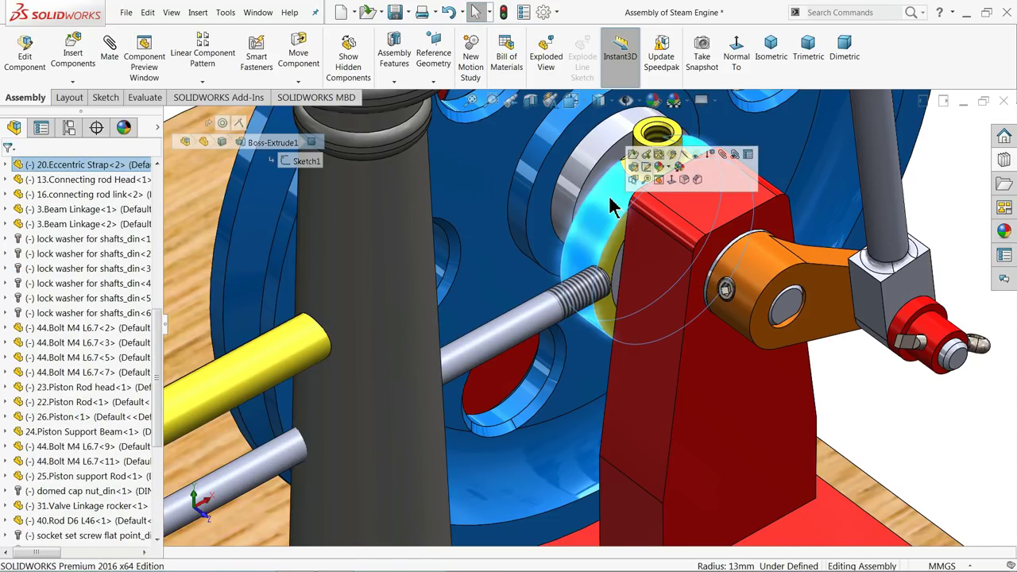
click(8, 166)
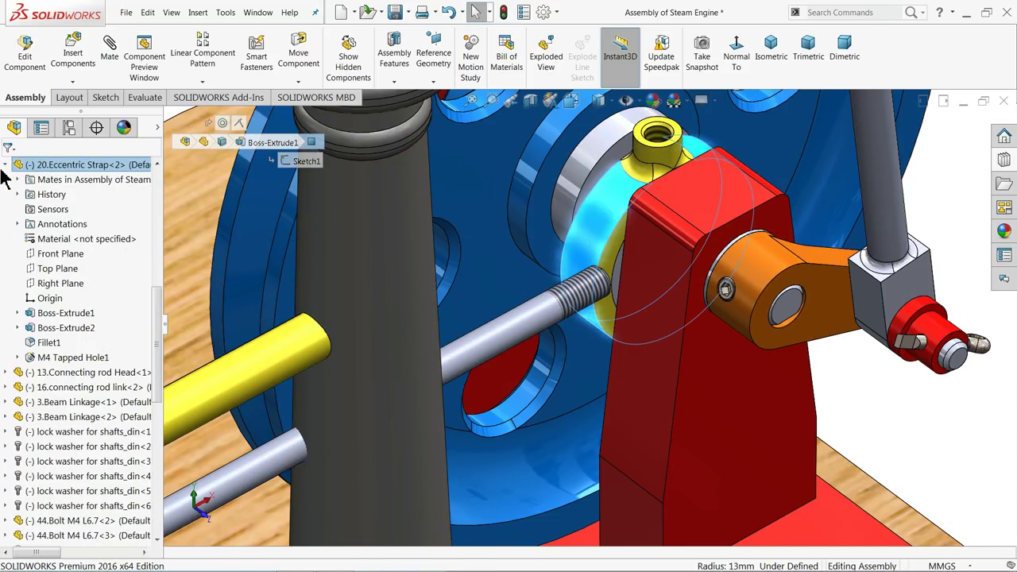
click(19, 180)
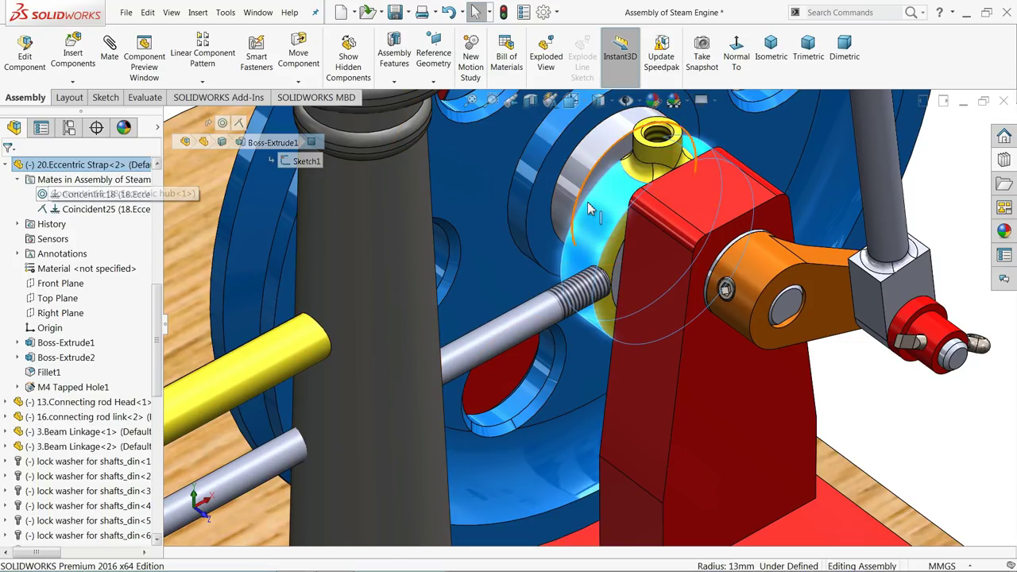
click(60, 195)
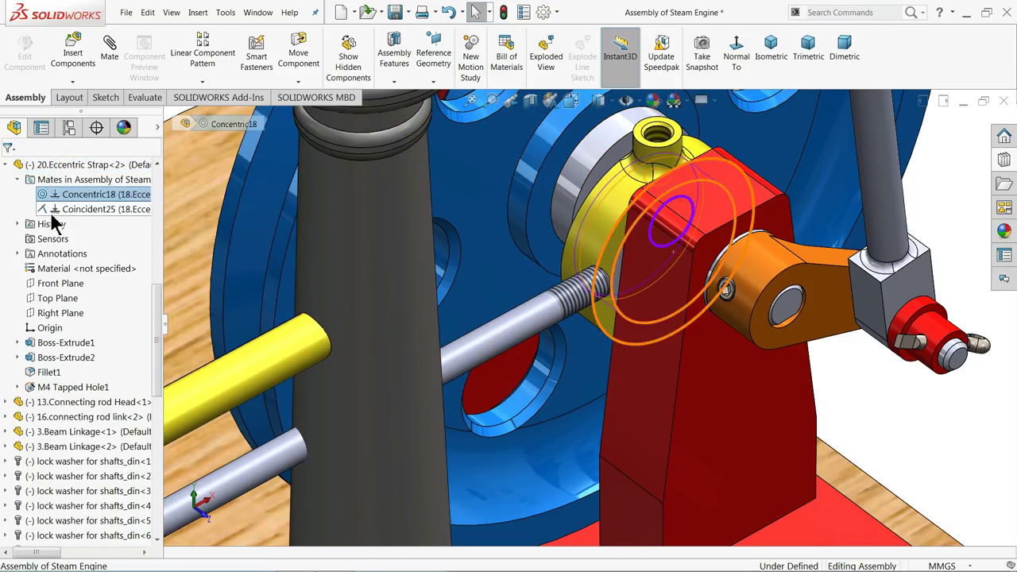
click(70, 210)
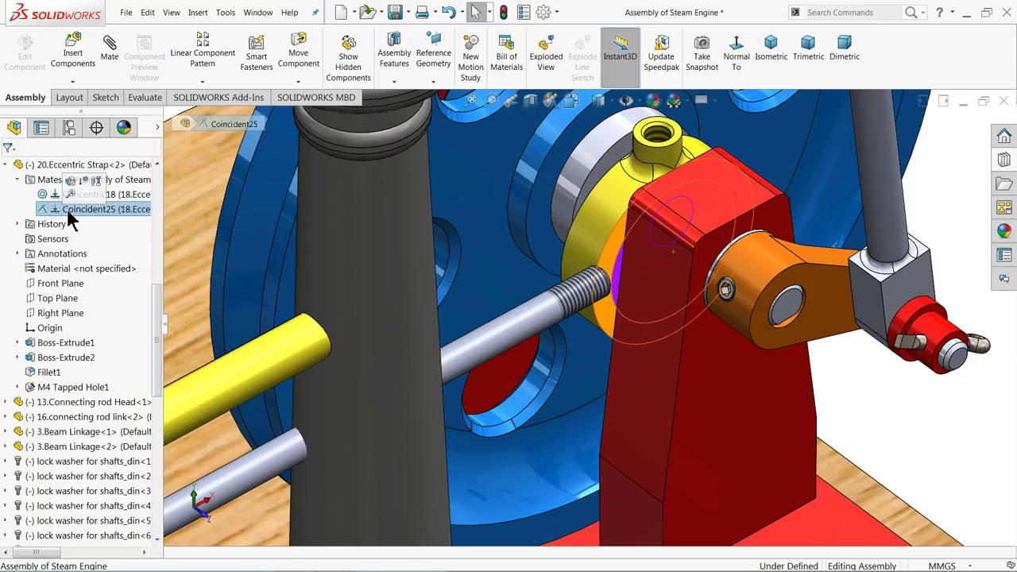
Hide the bearing support to expose the eccentric strap and hub on the crankshaft
scroll(616, 283, down, 3)
middle_drag(652, 300, 620, 259)
scroll(647, 286, up, 3)
scroll(620, 260, up, 6)
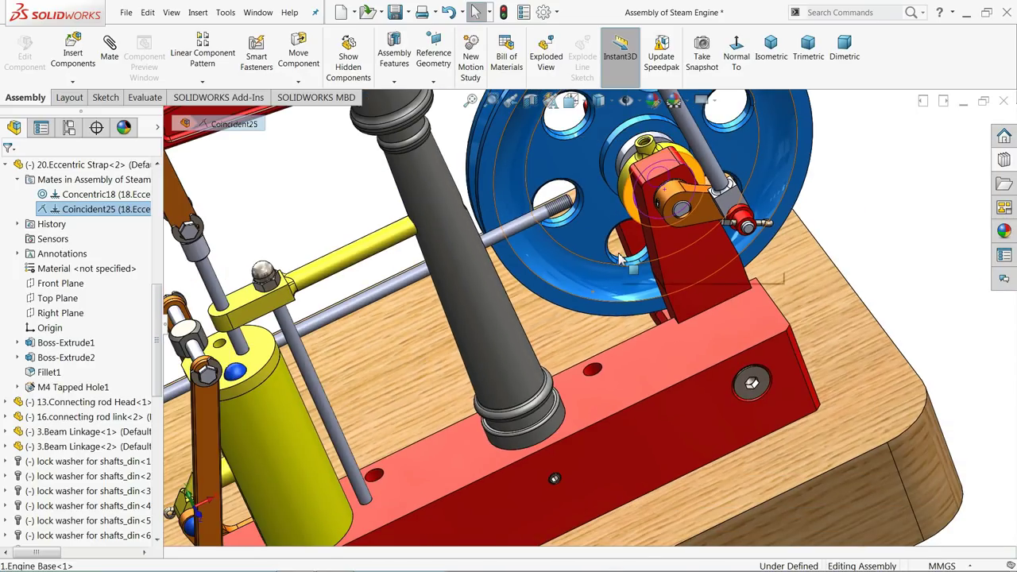
scroll(651, 258, up, 5)
click(571, 248)
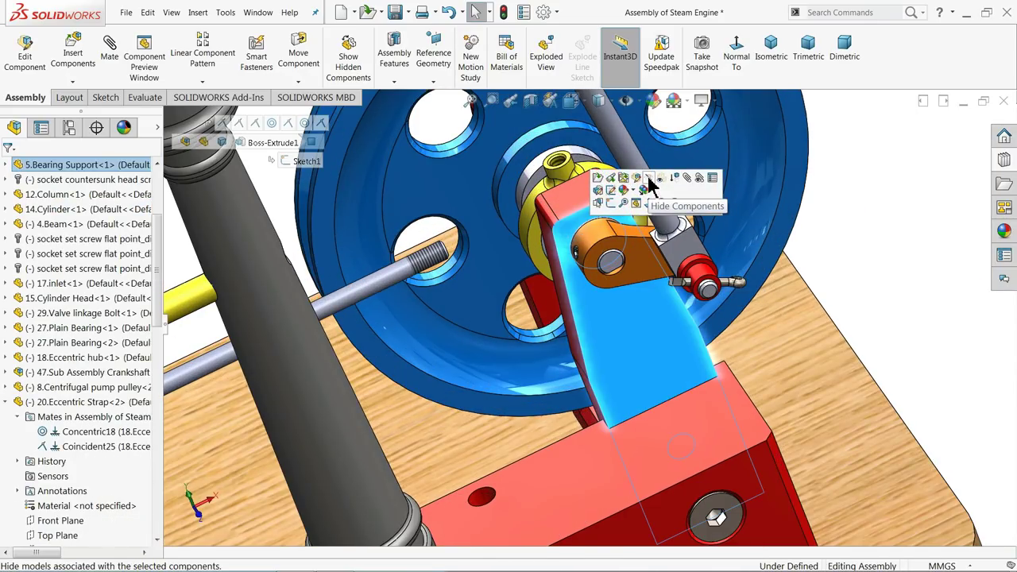
click(651, 183)
scroll(218, 252, up, 4)
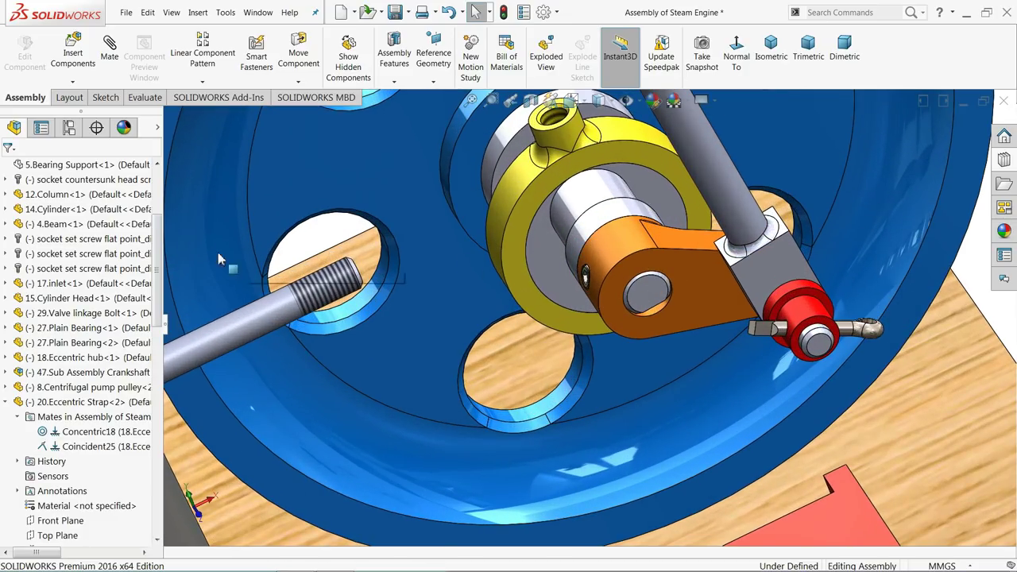
Suppress the coincident mate between the eccentric strap's side face and the eccentric hub
click(516, 247)
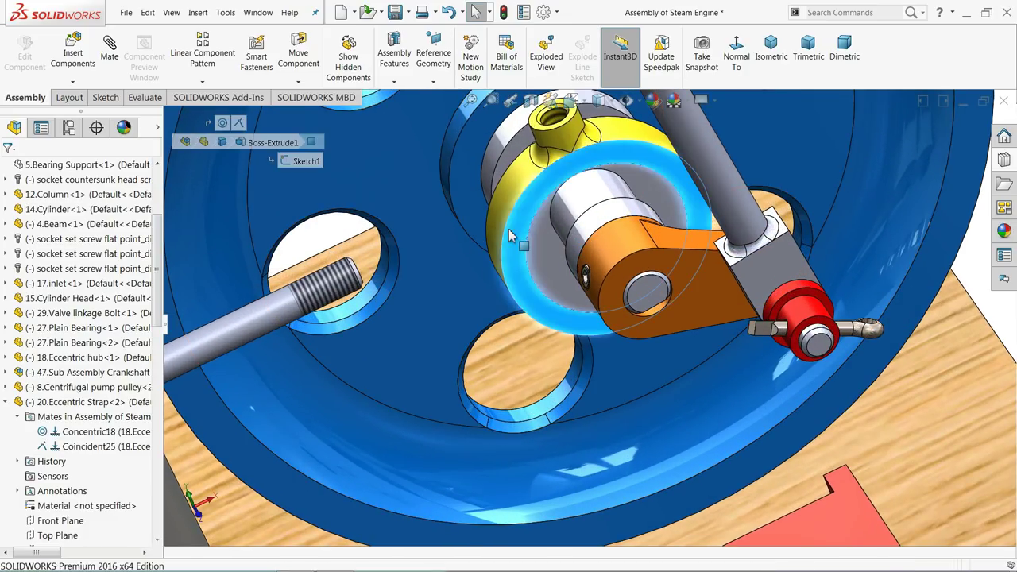
click(59, 446)
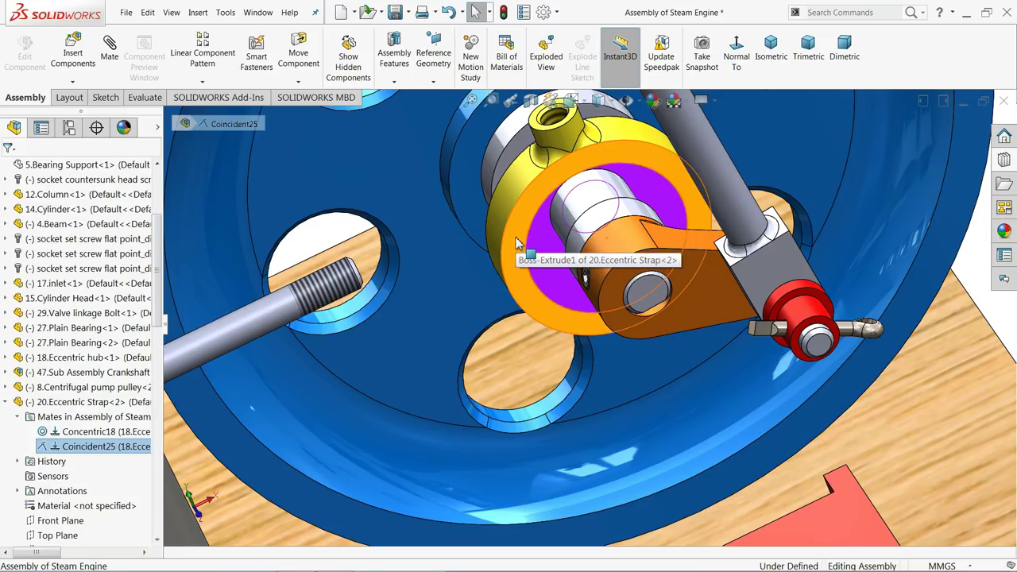
right_click(67, 455)
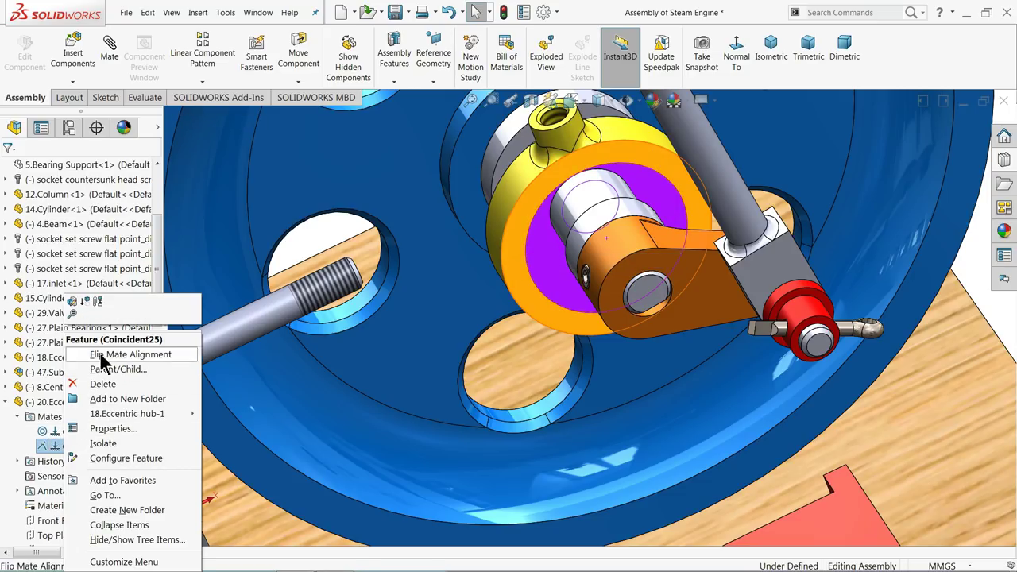
click(86, 303)
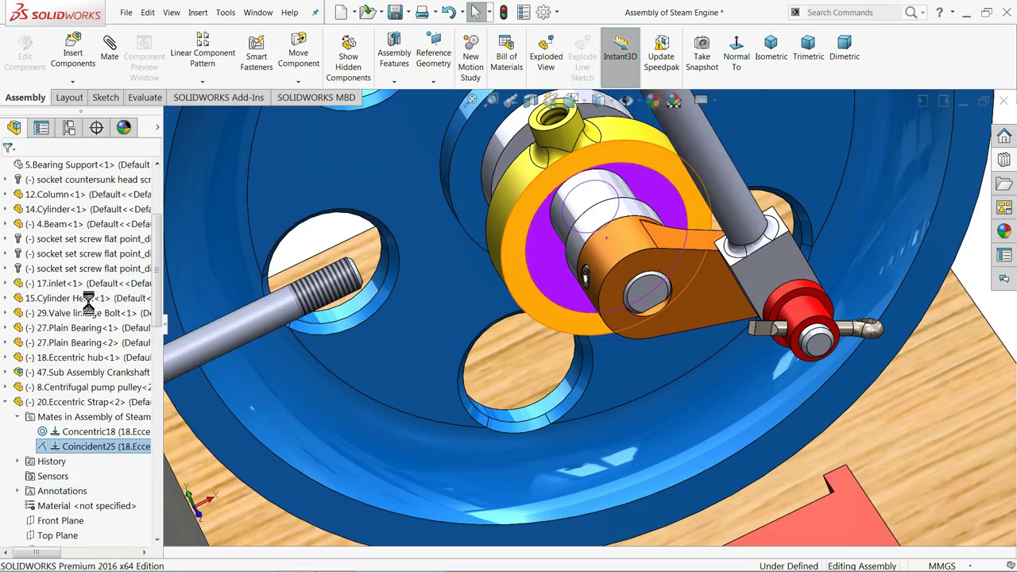
Slide the eccentric strap off the hub and rotate it so its threaded boss faces the strap rod
click(526, 252)
drag(526, 251, 502, 411)
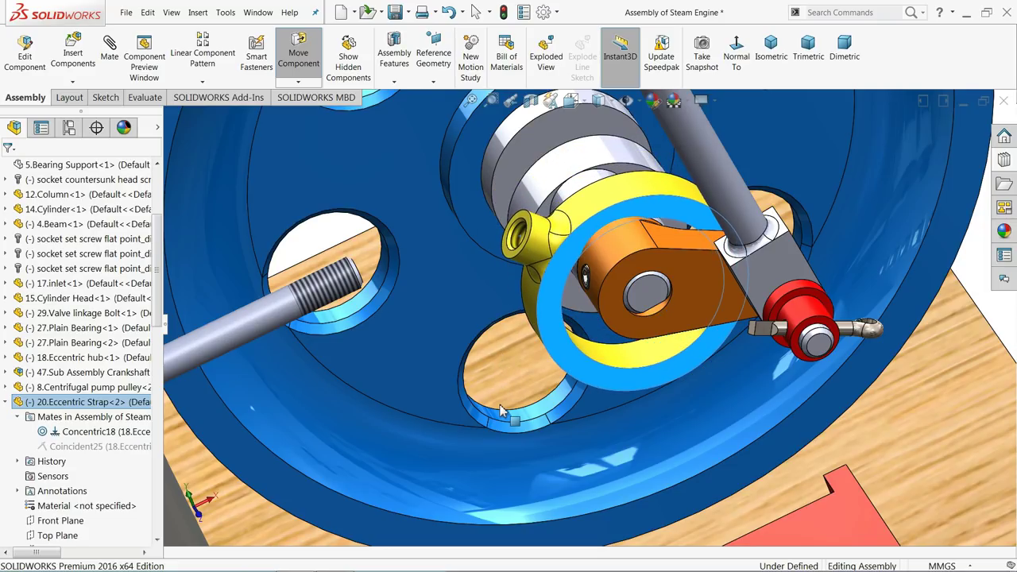
key(Escape)
drag(528, 248, 512, 343)
mouse_move(502, 374)
mouse_down()
mouse_move(495, 387)
mouse_move(503, 374)
mouse_up()
click(326, 242)
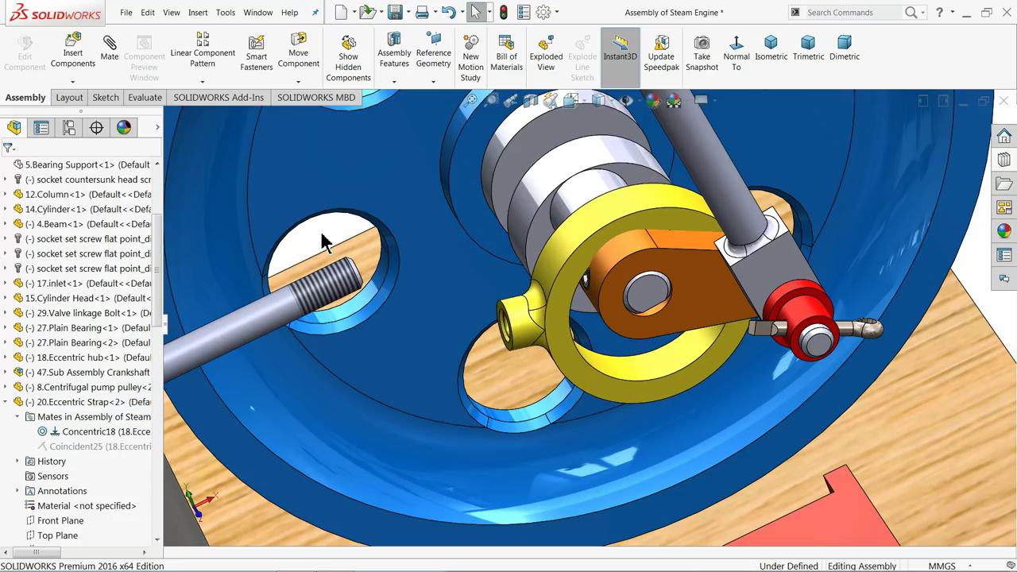
Add a concentric mate between the eccentric strap rod's cylindrical face and the strap's tapped hole
click(112, 52)
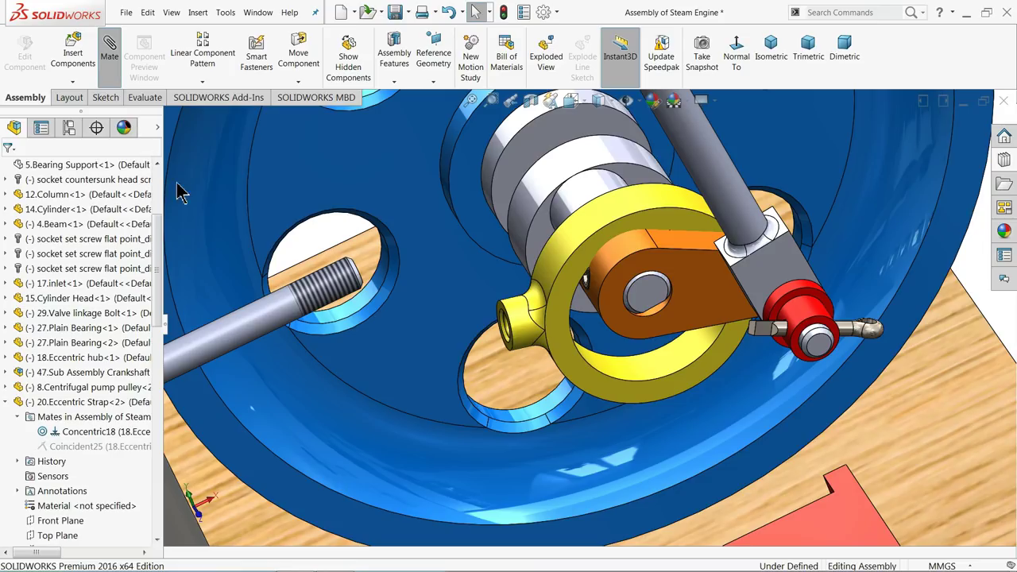
click(268, 318)
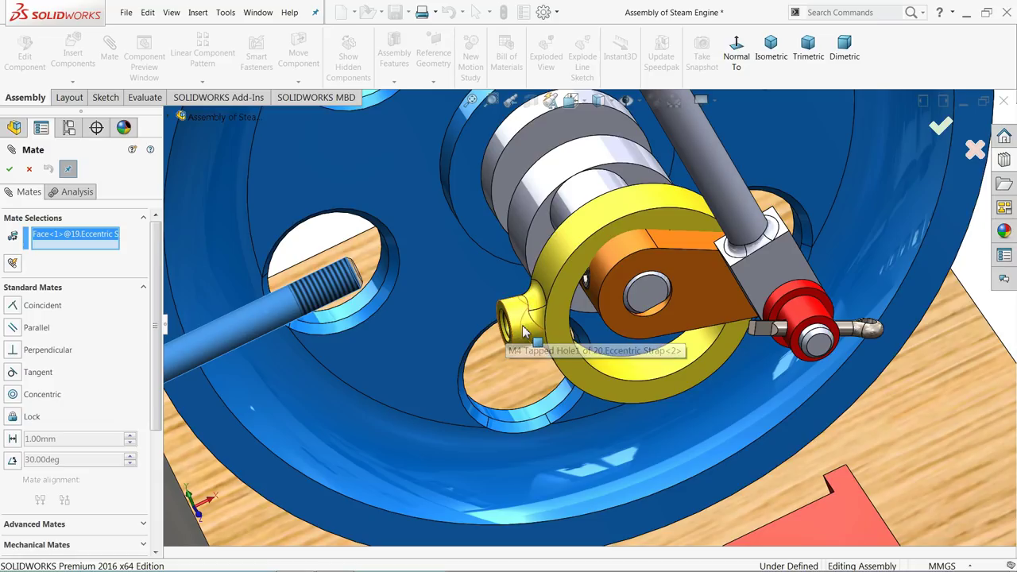
middle_drag(511, 371, 682, 352)
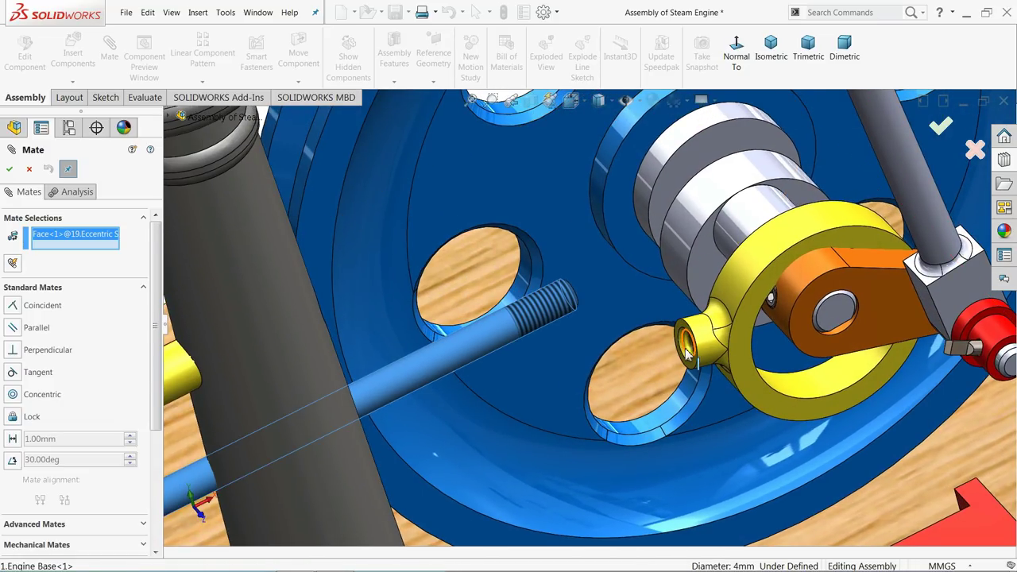
click(691, 356)
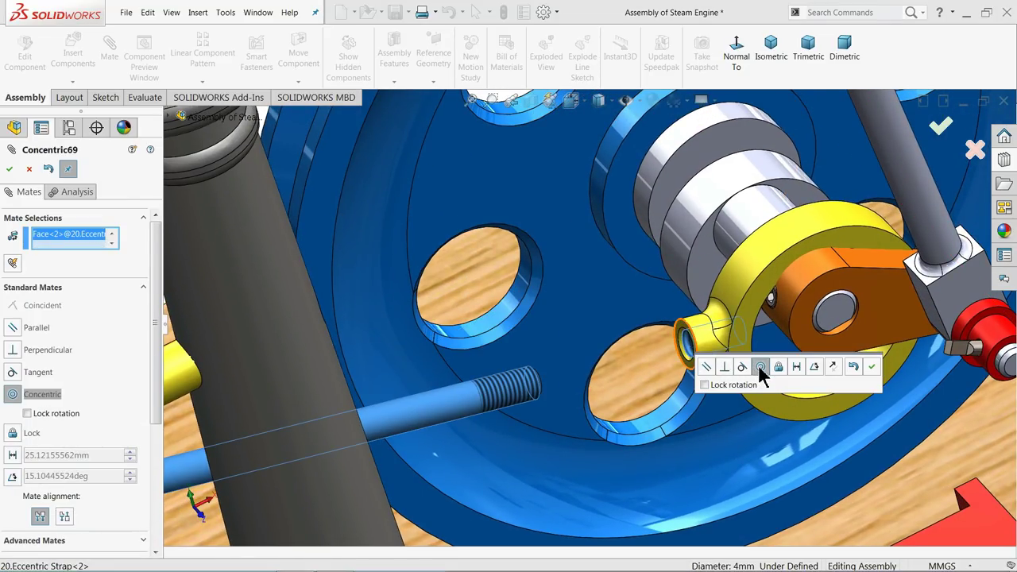
click(872, 366)
Add a tangent mate between the eccentric strap's inner ring face and the strap rod's threaded end face
middle_drag(864, 370, 654, 362)
scroll(653, 361, down, 5)
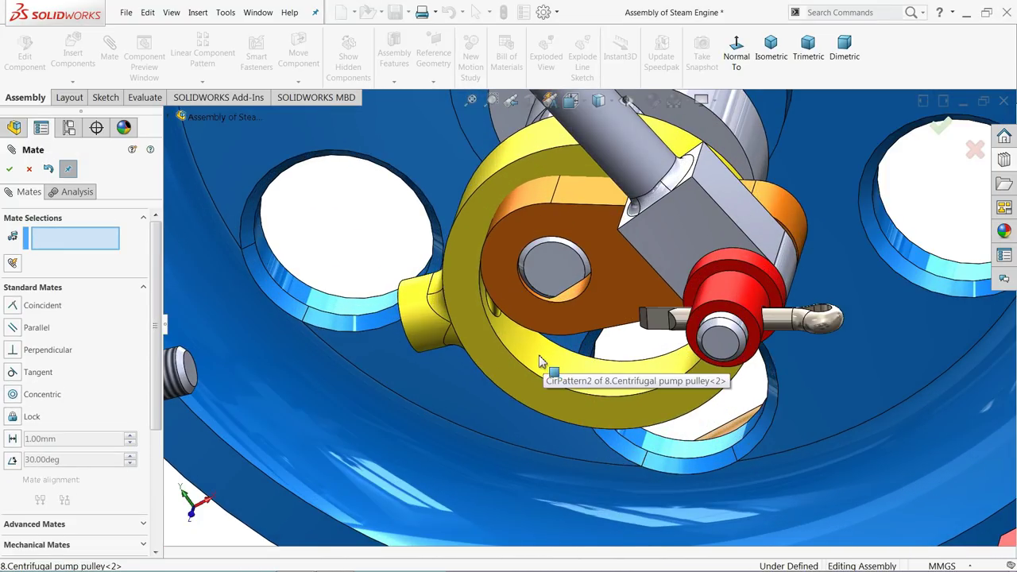
click(517, 349)
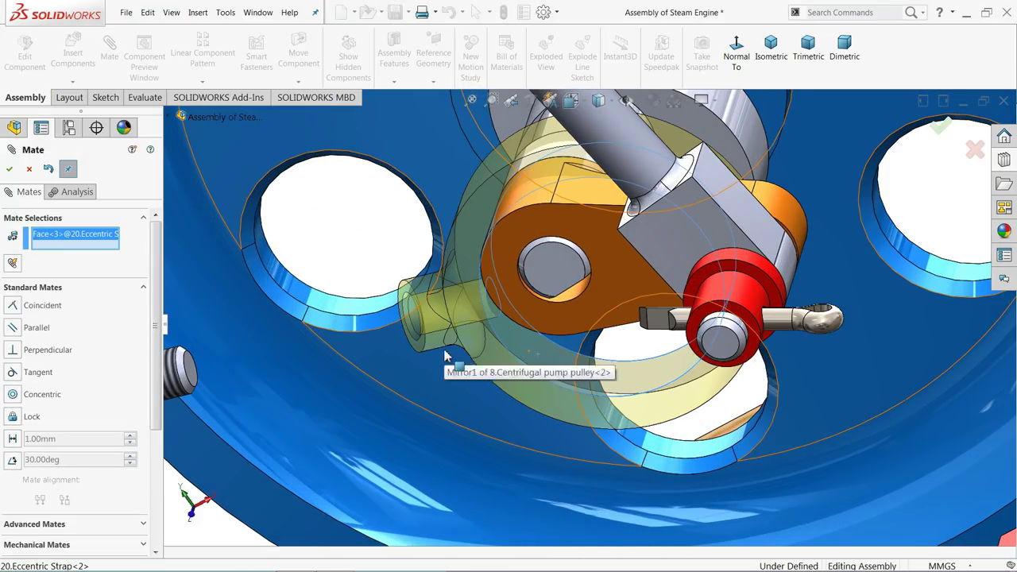
scroll(447, 356, up, 3)
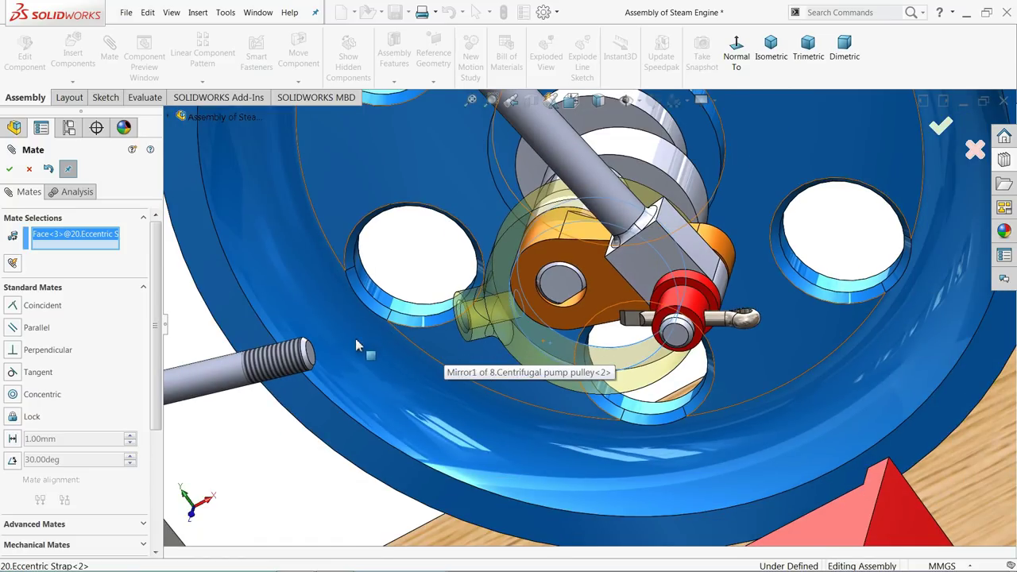
click(310, 358)
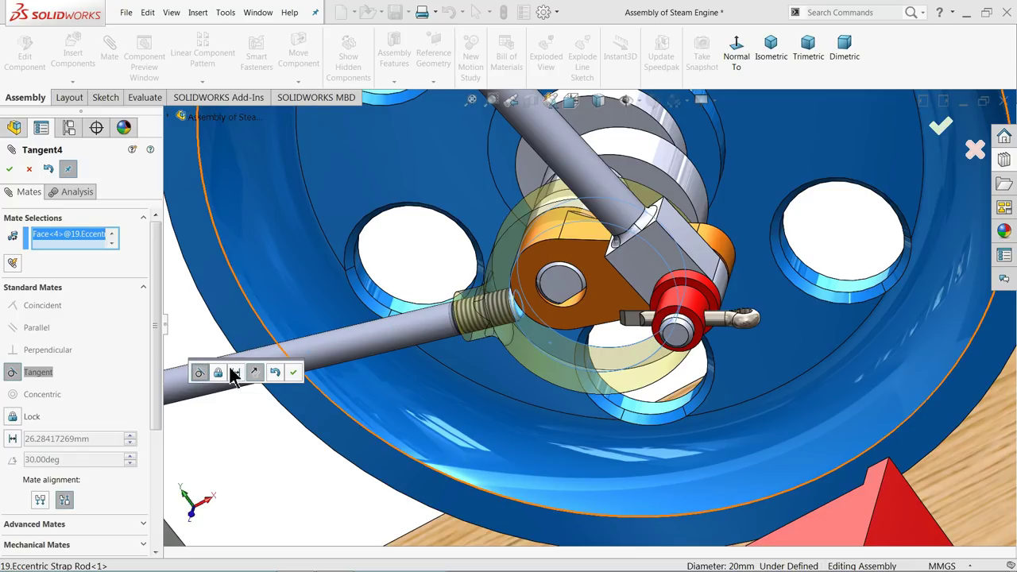
scroll(586, 320, up, 2)
middle_drag(588, 311, 592, 263)
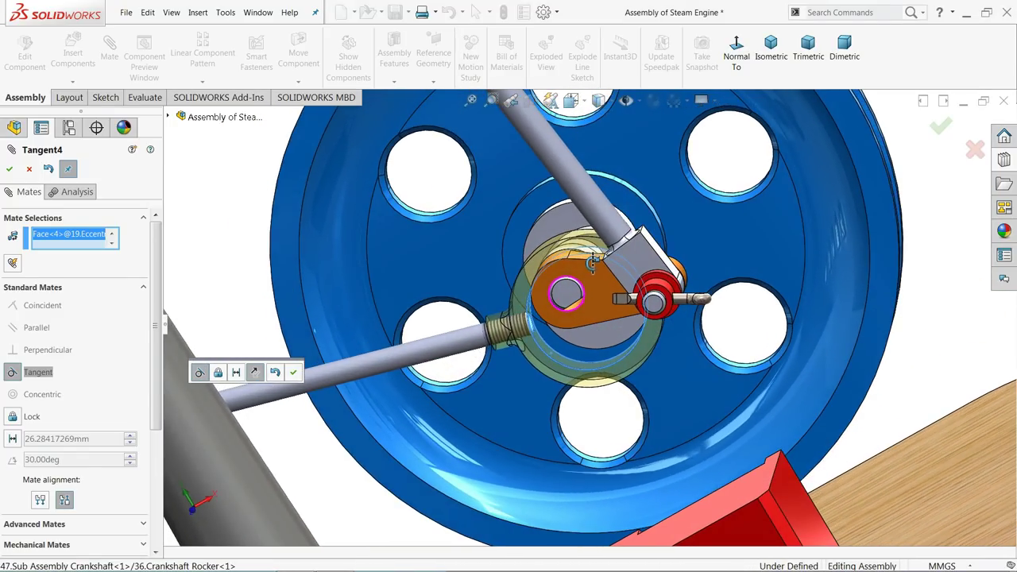
scroll(540, 318, down, 5)
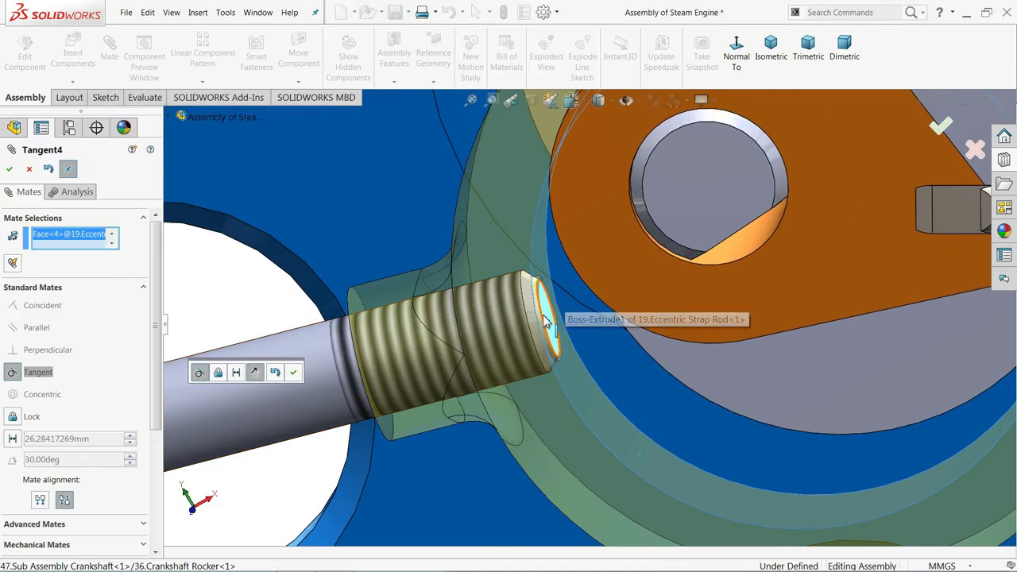
click(293, 374)
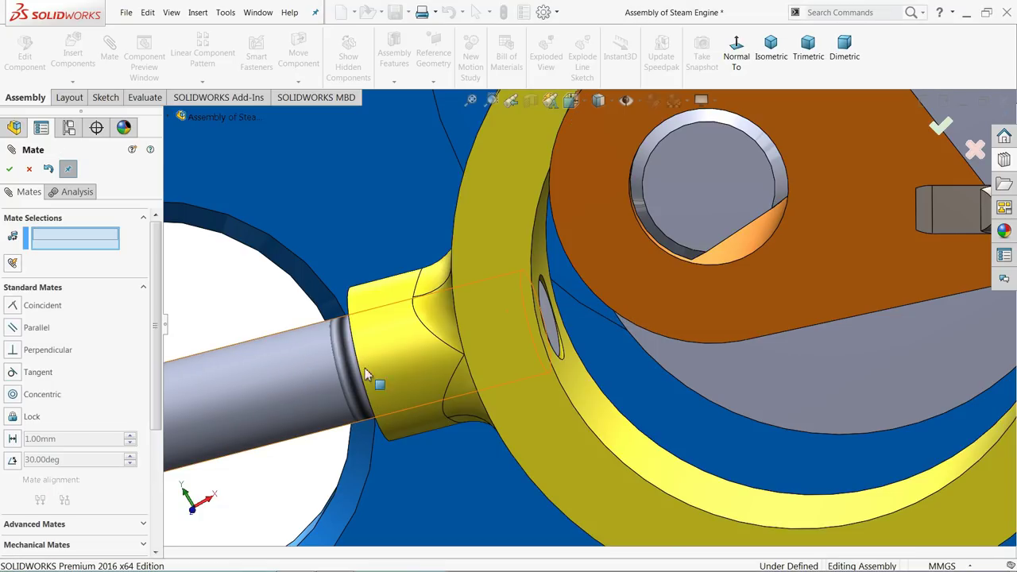
Slide the eccentric strap with its rod back along the crankshaft onto the eccentric hub
scroll(580, 331, up, 10)
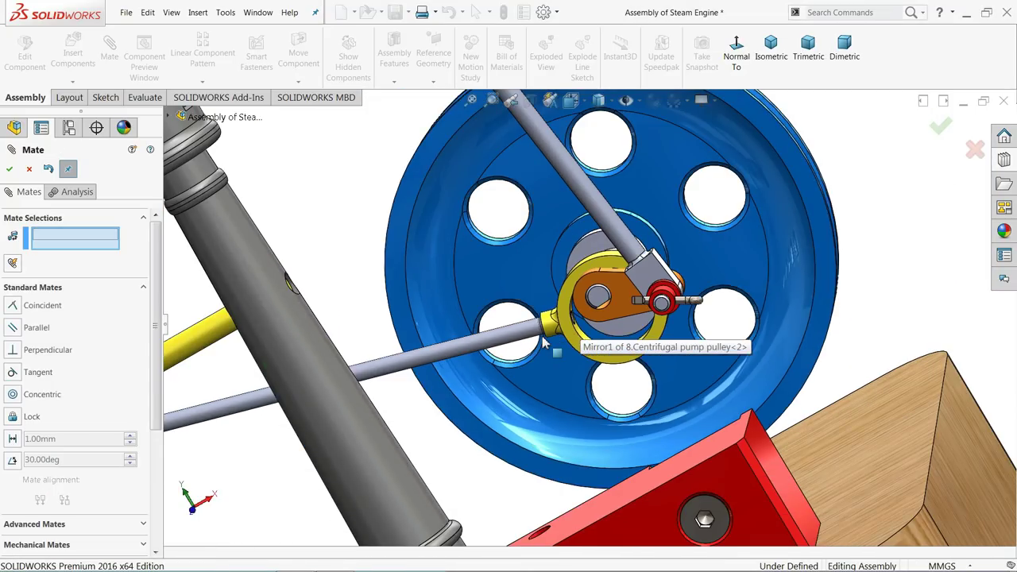
scroll(581, 290, down, 1)
middle_drag(627, 284, 700, 307)
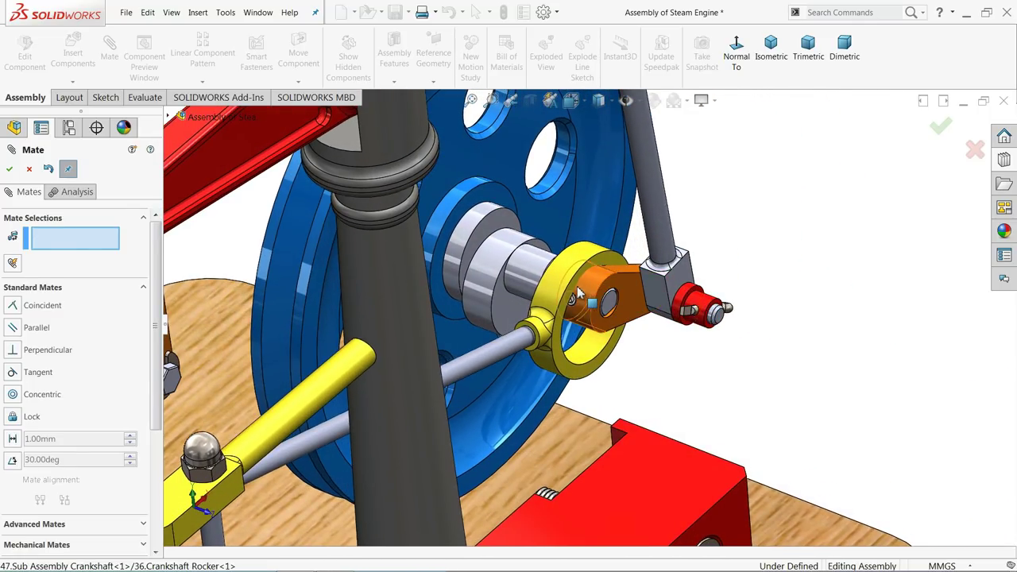
drag(561, 284, 477, 253)
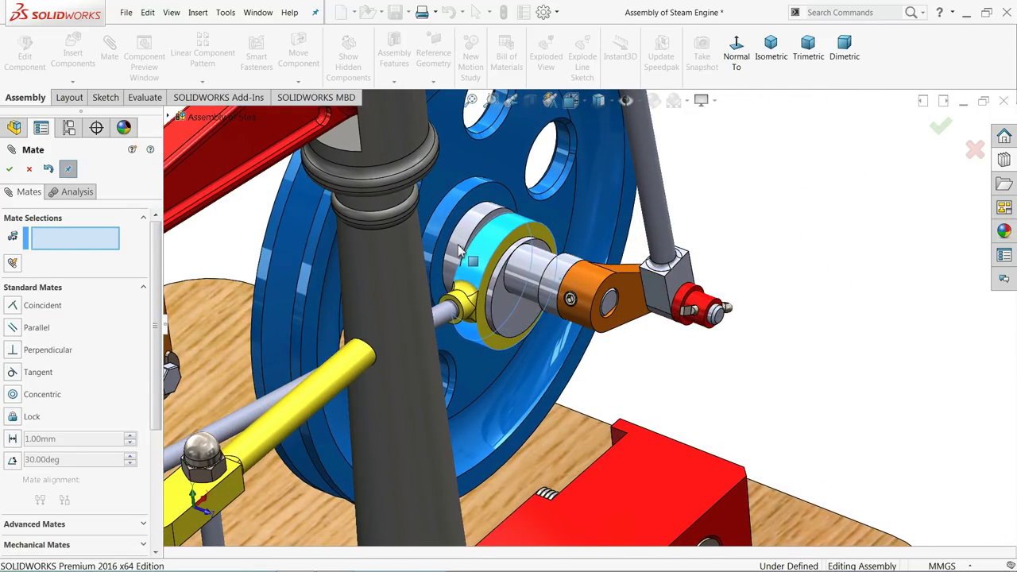
Examine the strap rod's free threaded end and its position relative to the eccentric strap head beside the cylinder
scroll(446, 330, up, 3)
scroll(446, 330, up, 4)
middle_drag(430, 429, 441, 402)
scroll(436, 397, down, 5)
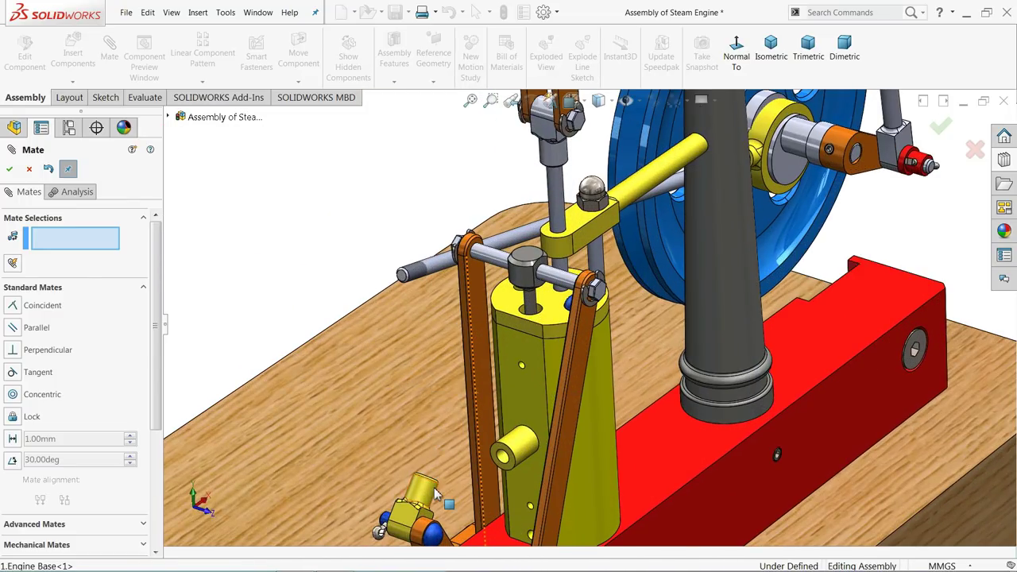
scroll(435, 493, down, 3)
middle_drag(454, 445, 446, 469)
scroll(447, 468, up, 4)
scroll(479, 448, down, 3)
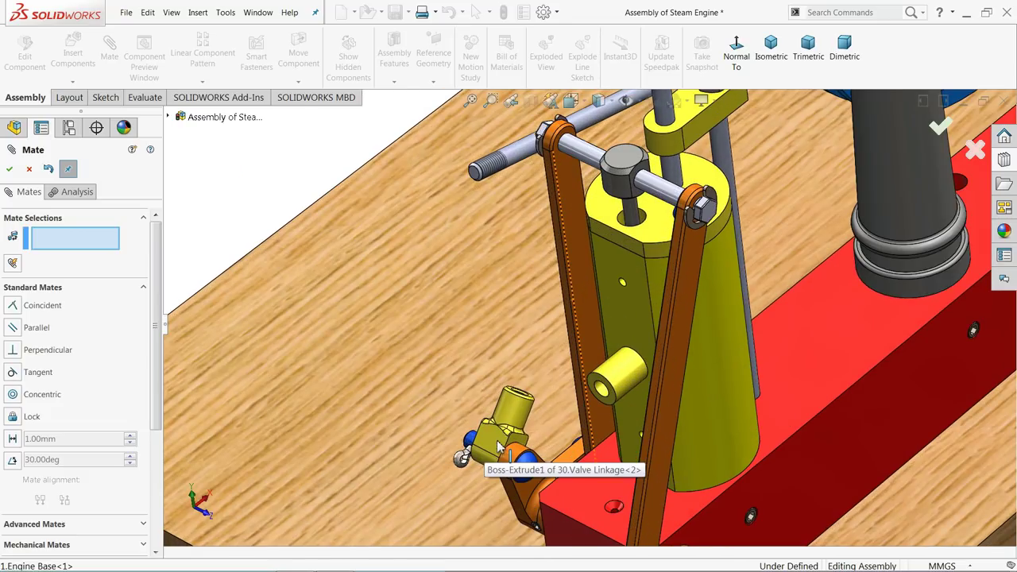
middle_drag(554, 360, 555, 402)
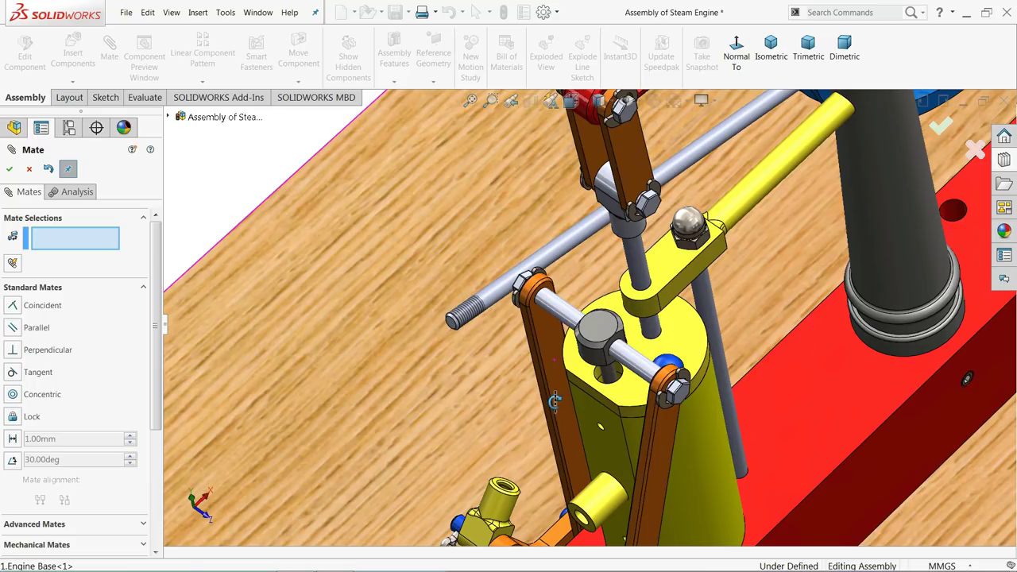
scroll(545, 420, up, 3)
scroll(546, 416, down, 5)
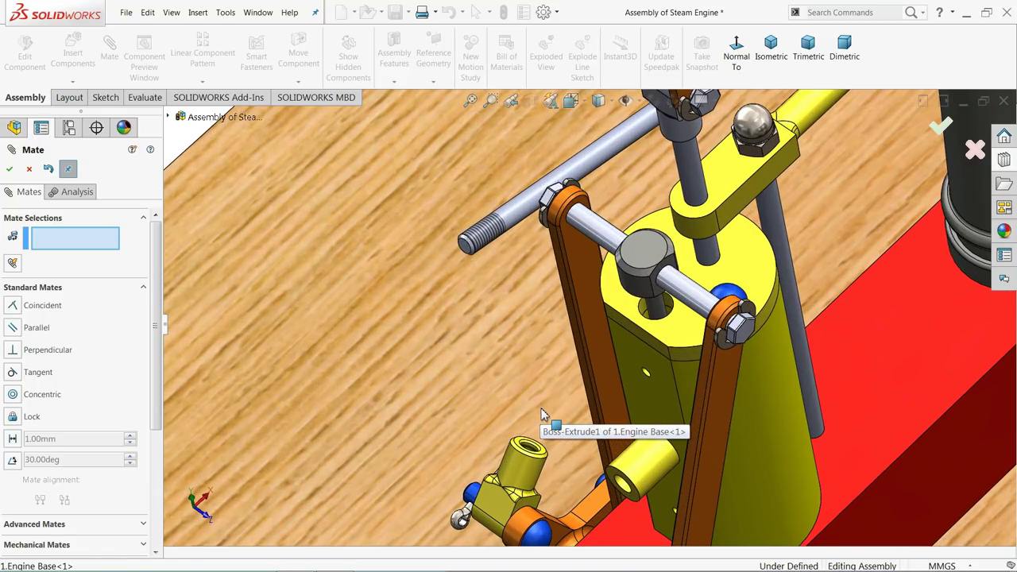
middle_drag(544, 407, 543, 432)
scroll(543, 432, up, 4)
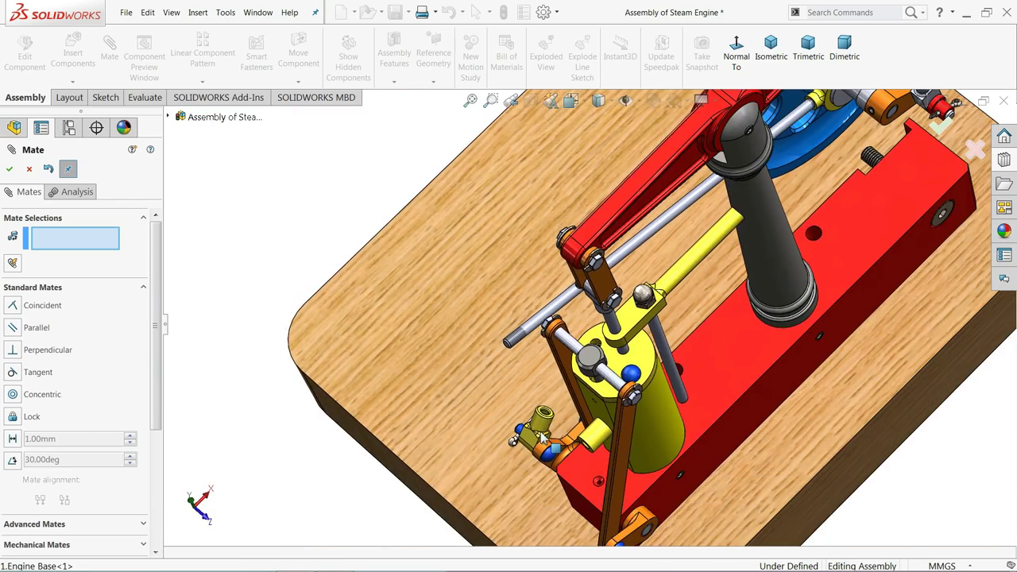
Add a coincident mate between the circular edge inside the eccentric strap head's tapped hole and the strap rod's threaded end face
scroll(542, 433, down, 4)
middle_drag(573, 374, 587, 437)
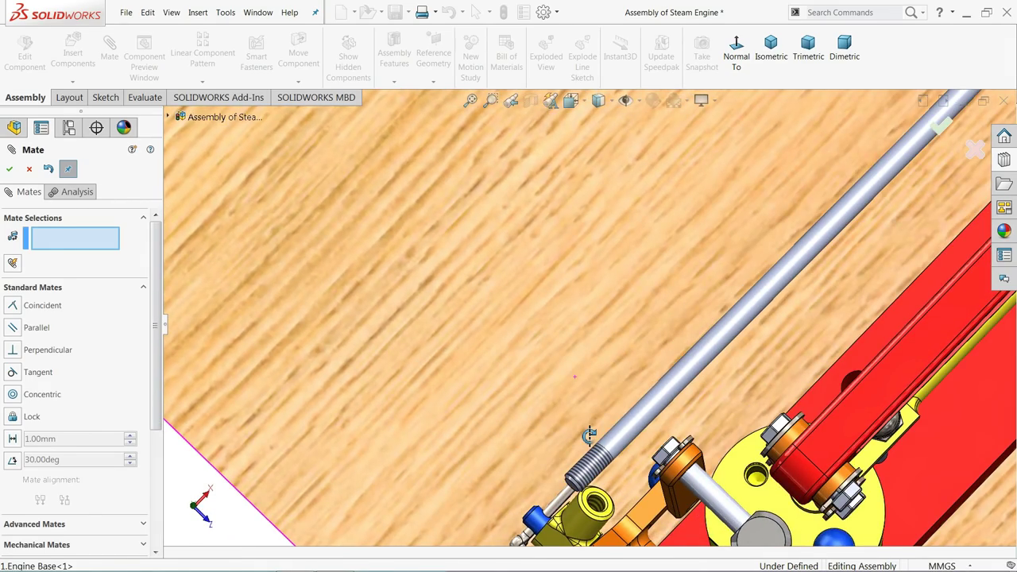
scroll(568, 446, down, 5)
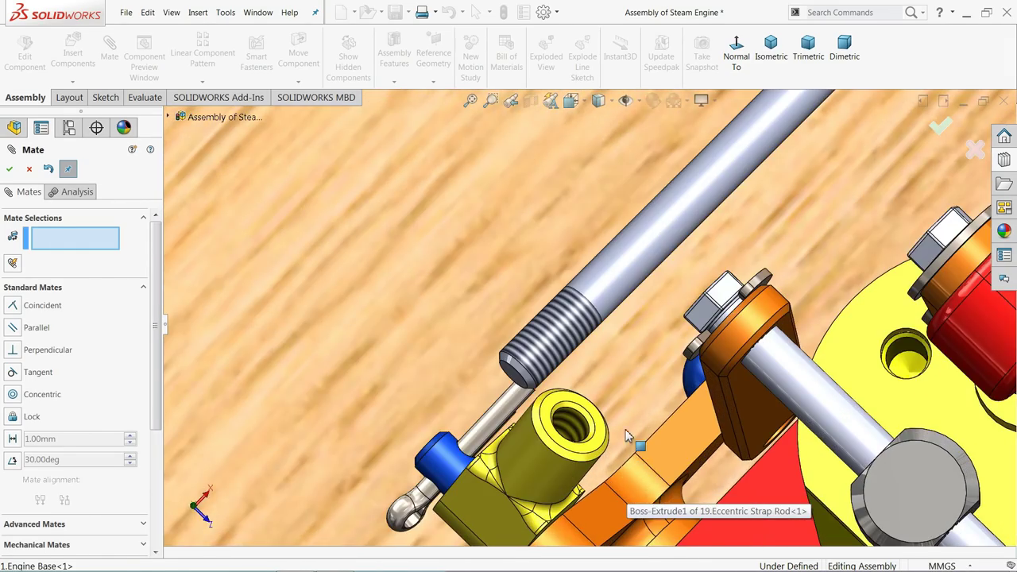
scroll(608, 449, up, 6)
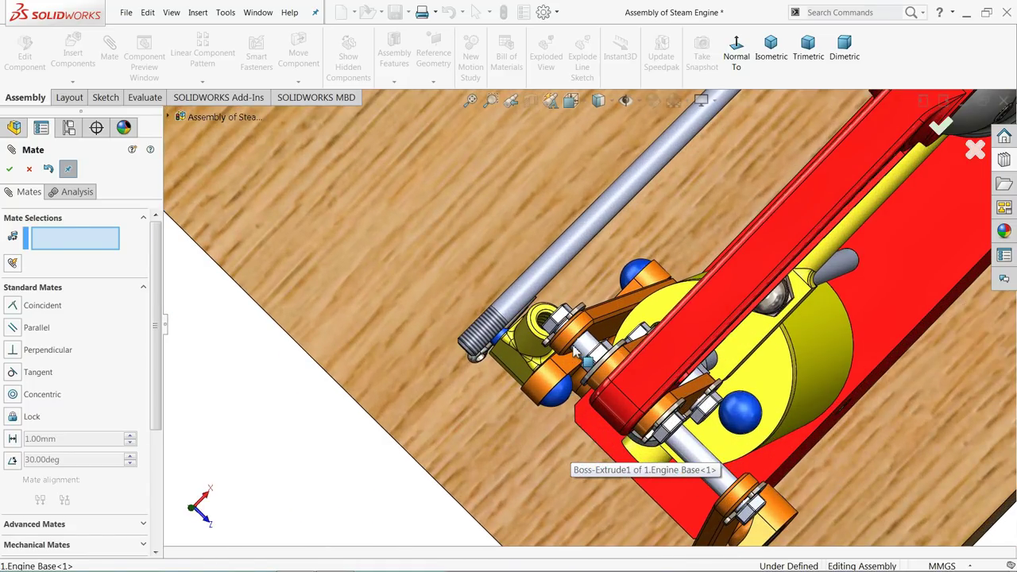
middle_drag(576, 350, 581, 376)
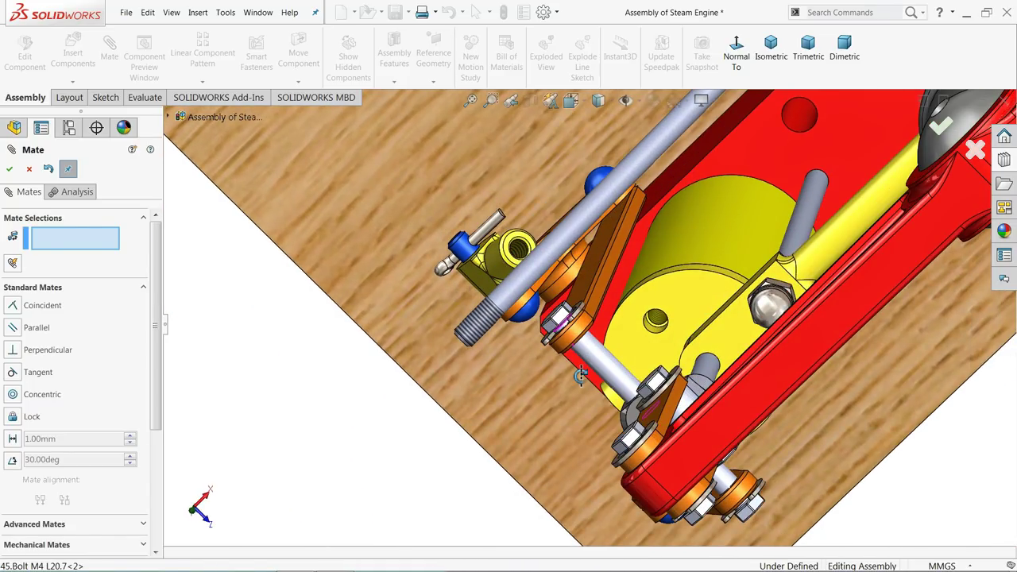
scroll(521, 250, down, 5)
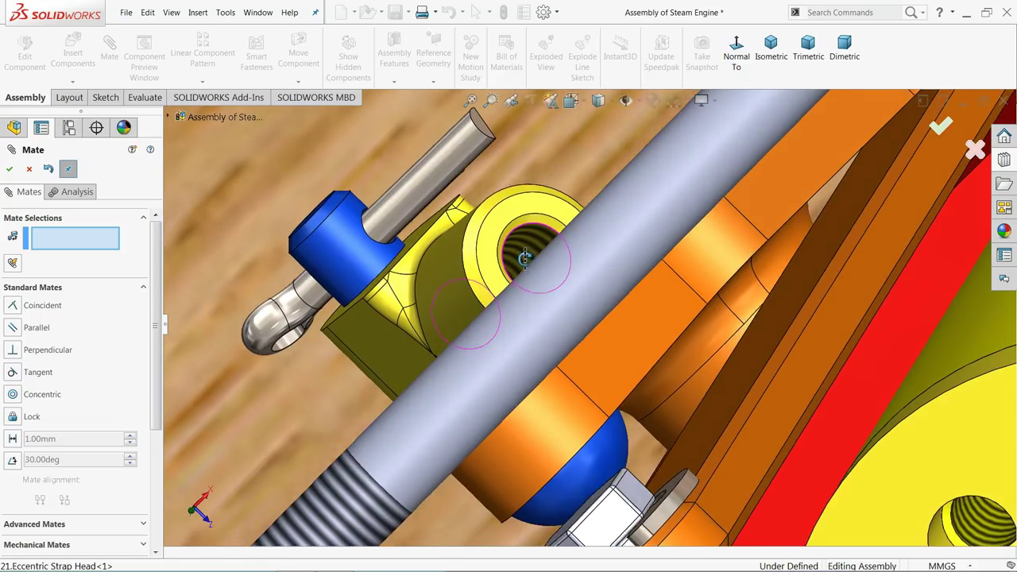
scroll(524, 257, down, 5)
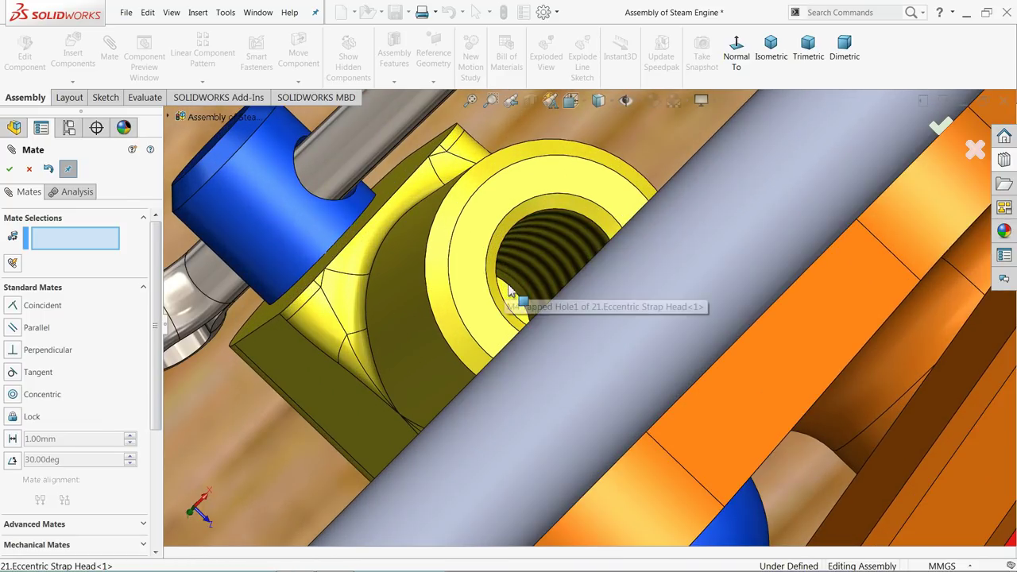
click(512, 292)
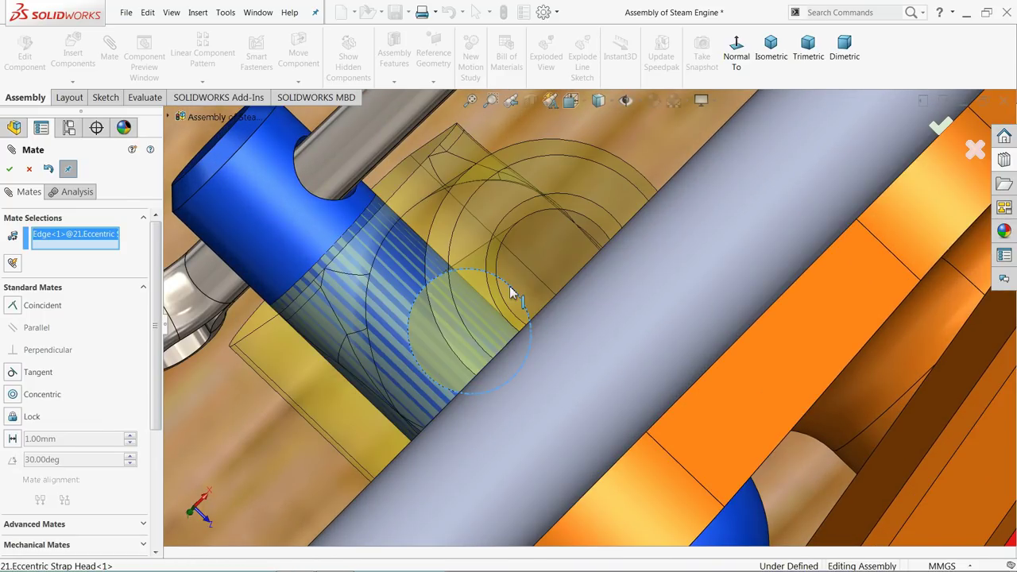
scroll(526, 284, up, 10)
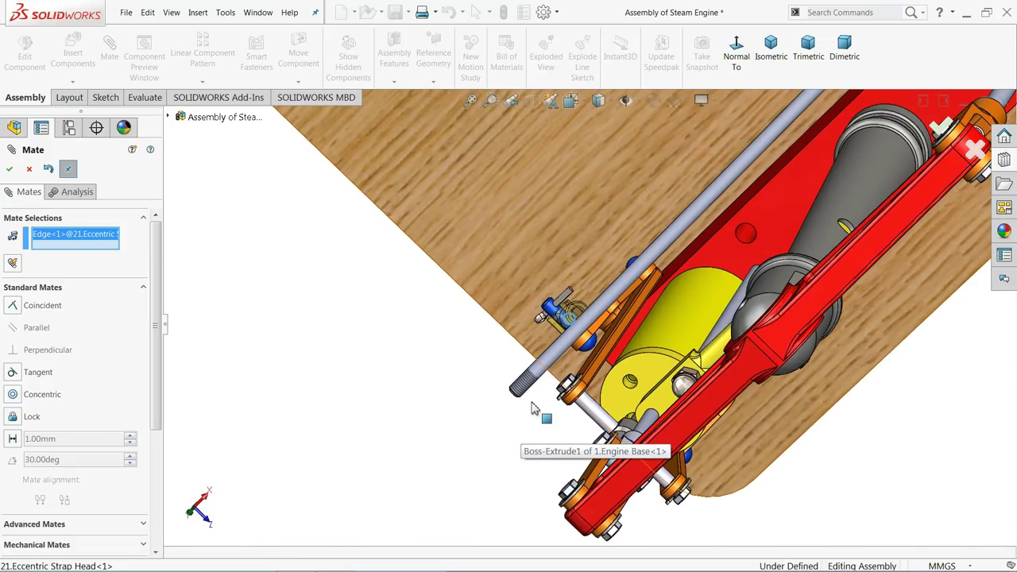
scroll(547, 356, down, 10)
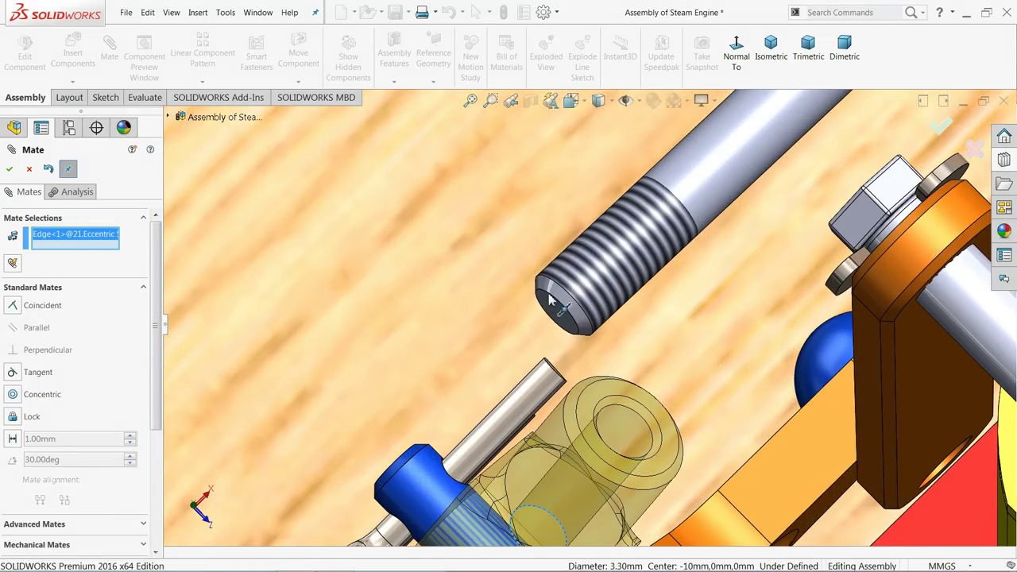
click(559, 299)
scroll(567, 302, up, 3)
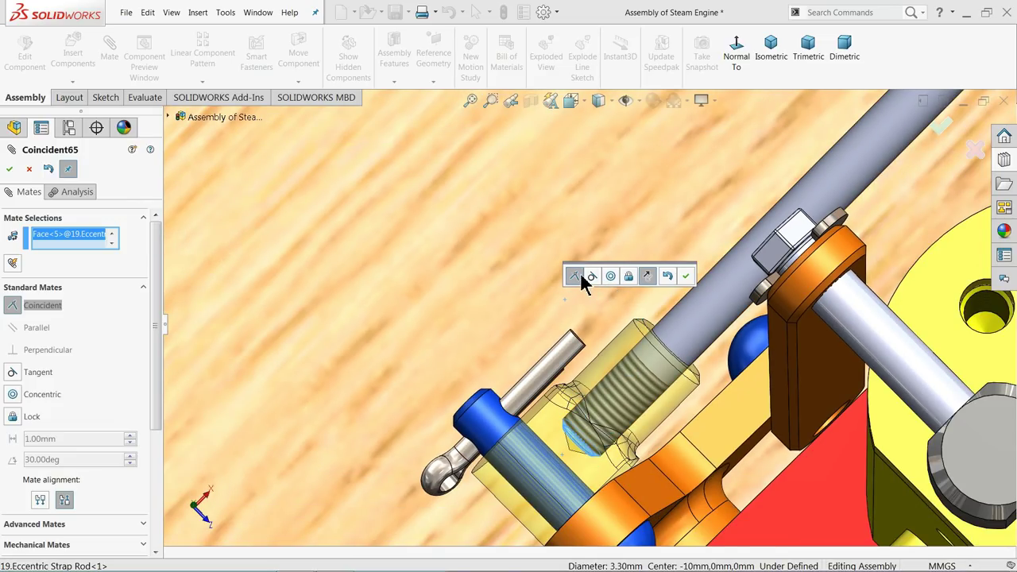
click(684, 277)
Add a concentric mate between the eccentric strap rod's shaft and the strap head's cylindrical boss, and finish mating
mouse_move(680, 340)
middle_down()
mouse_move(652, 318)
mouse_move(686, 342)
middle_up()
click(694, 330)
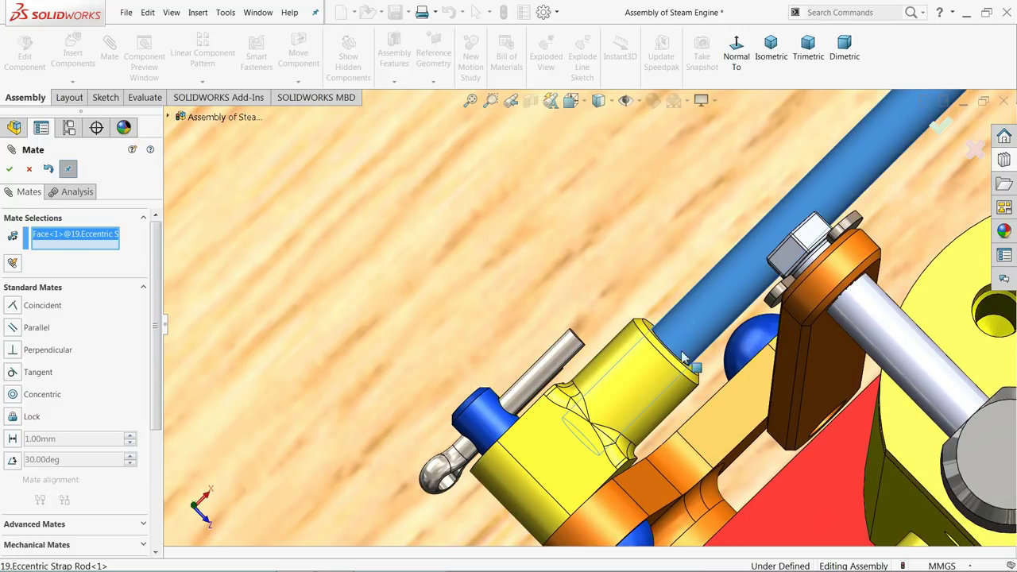
click(651, 390)
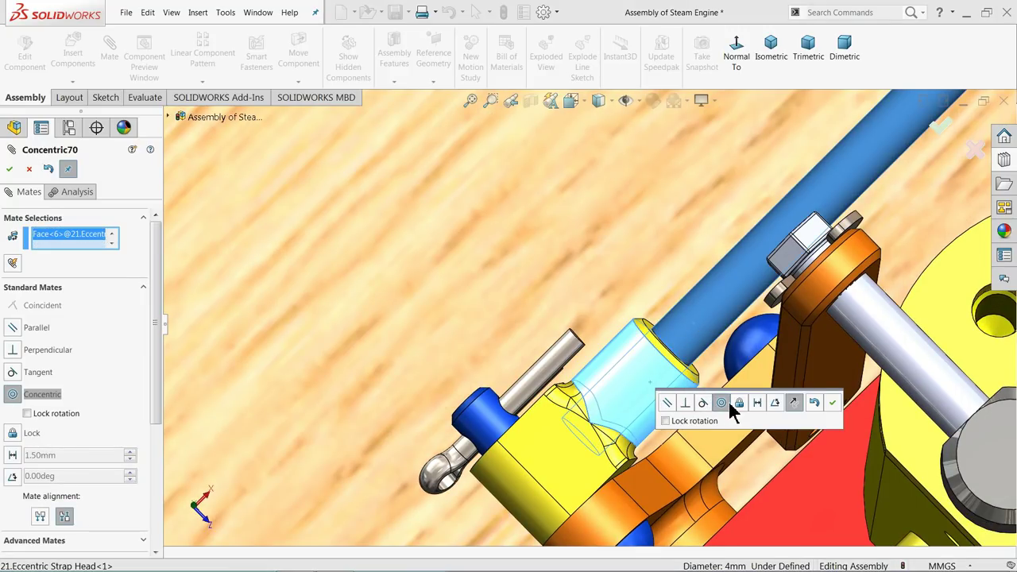
click(835, 403)
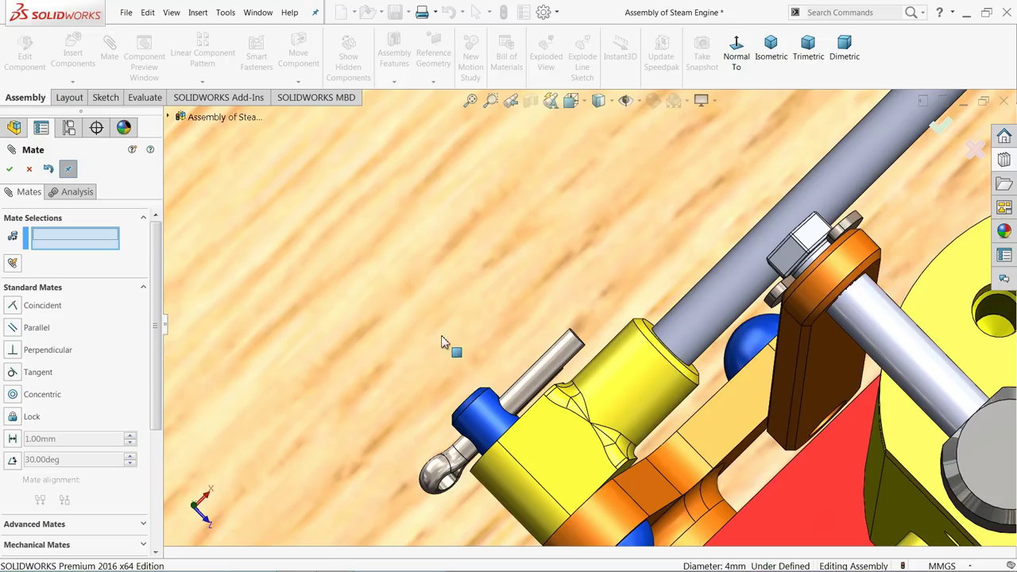
click(28, 170)
Turn the centrifugal pump pulley to check how the crankshaft moves the connected eccentric strap and linkages
scroll(587, 272, up, 8)
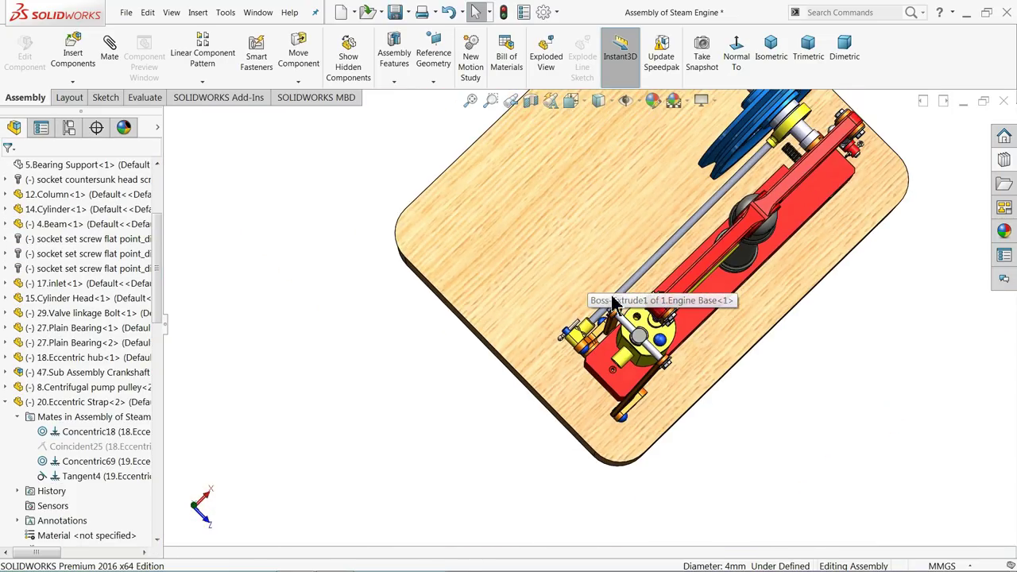
middle_drag(613, 302, 735, 135)
scroll(767, 189, down, 4)
scroll(767, 207, up, 2)
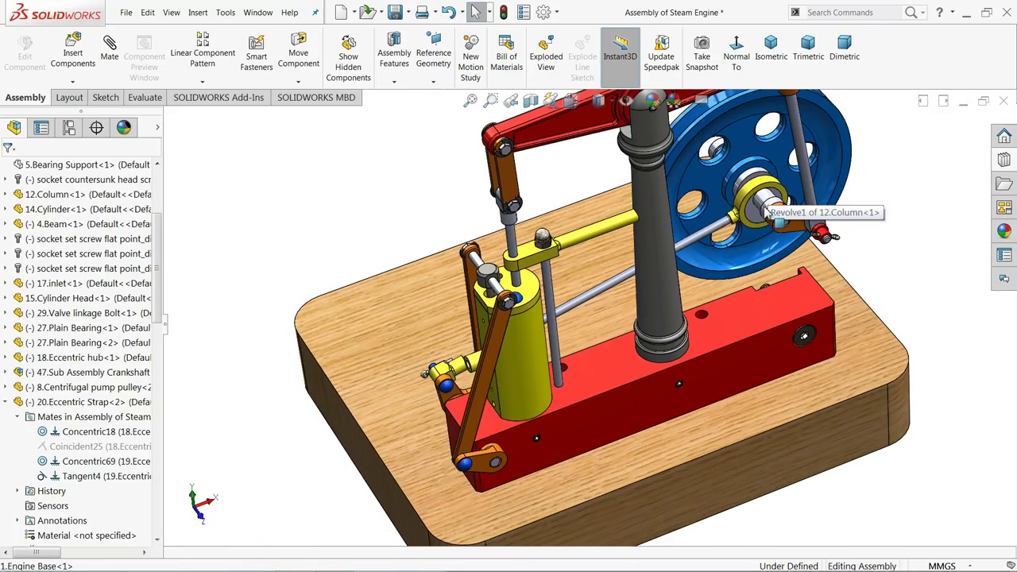
drag(829, 138, 795, 271)
click(350, 205)
Swing the valve linkage rocker at the cylinder end of the engine block to check that it drives the mechanism
middle_drag(414, 290, 446, 282)
scroll(474, 338, down, 2)
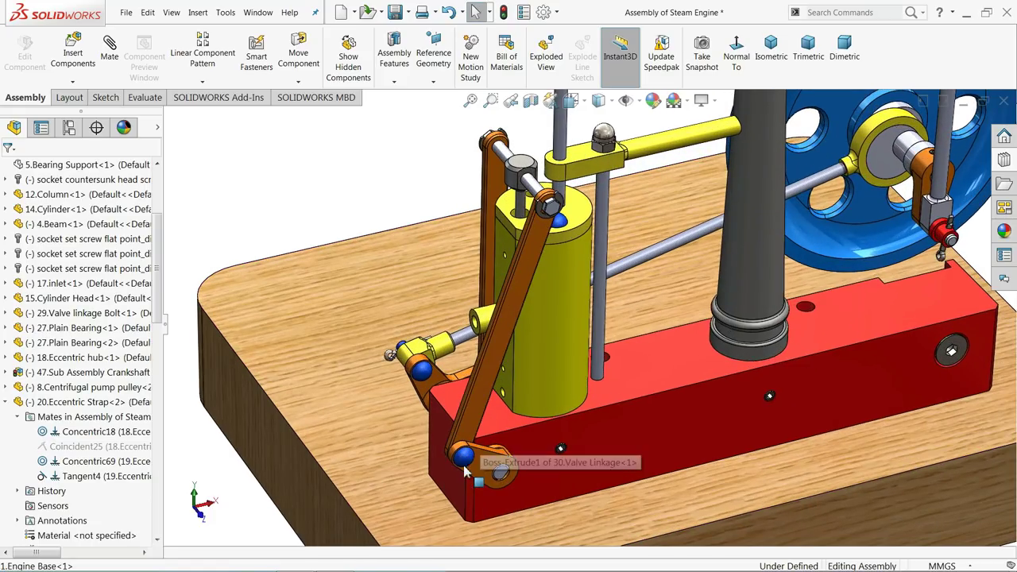
drag(475, 472, 614, 432)
key(Escape)
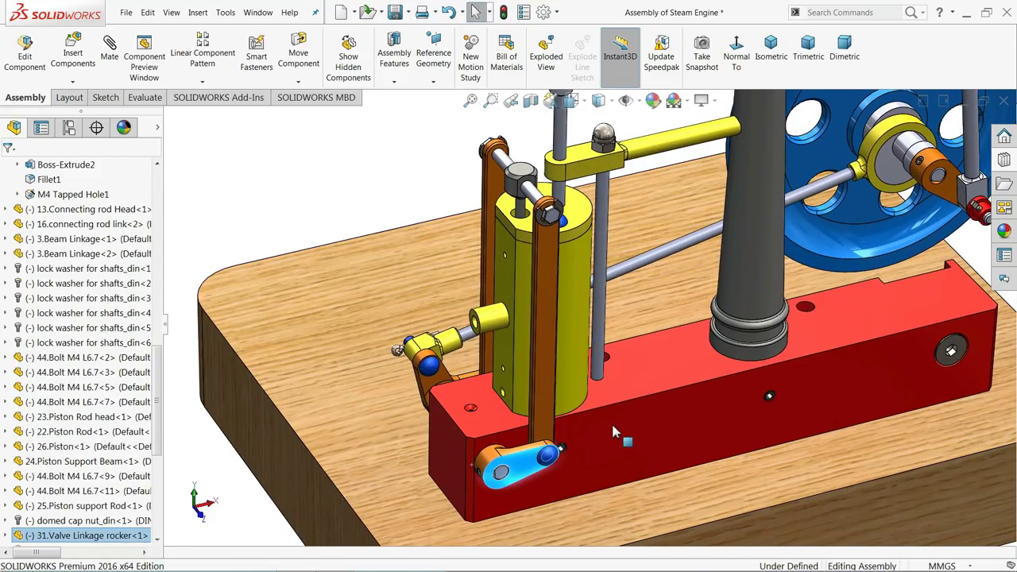
click(360, 192)
Rotate the pulley through its motion and inspect the joint between the strap head and the valve linkage dual rocker
scroll(670, 262, up, 1)
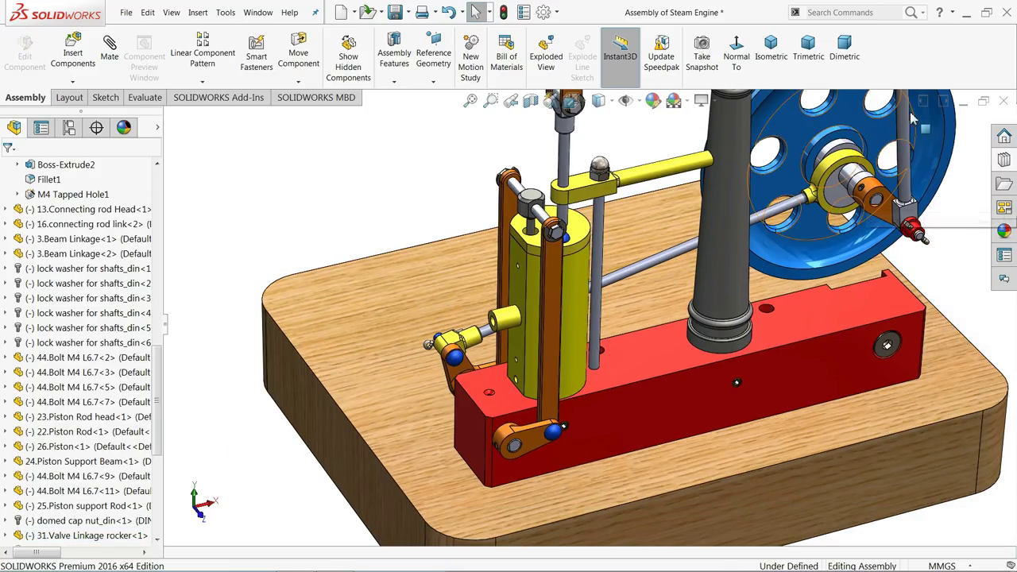
drag(932, 119, 731, 181)
drag(853, 199, 729, 350)
drag(731, 184, 848, 291)
middle_drag(849, 290, 713, 447)
scroll(648, 442, down, 1)
click(817, 383)
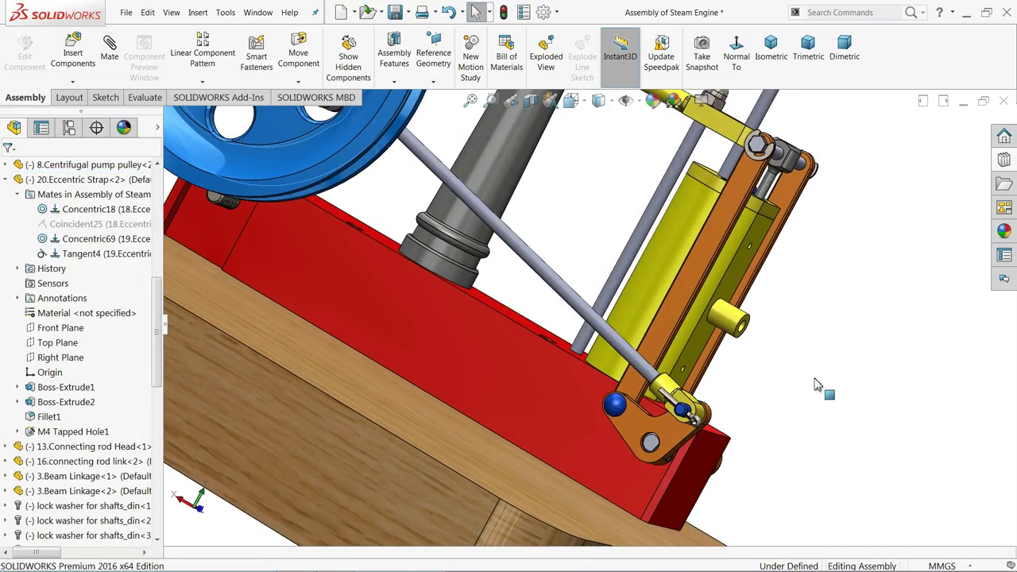
scroll(695, 453, down, 5)
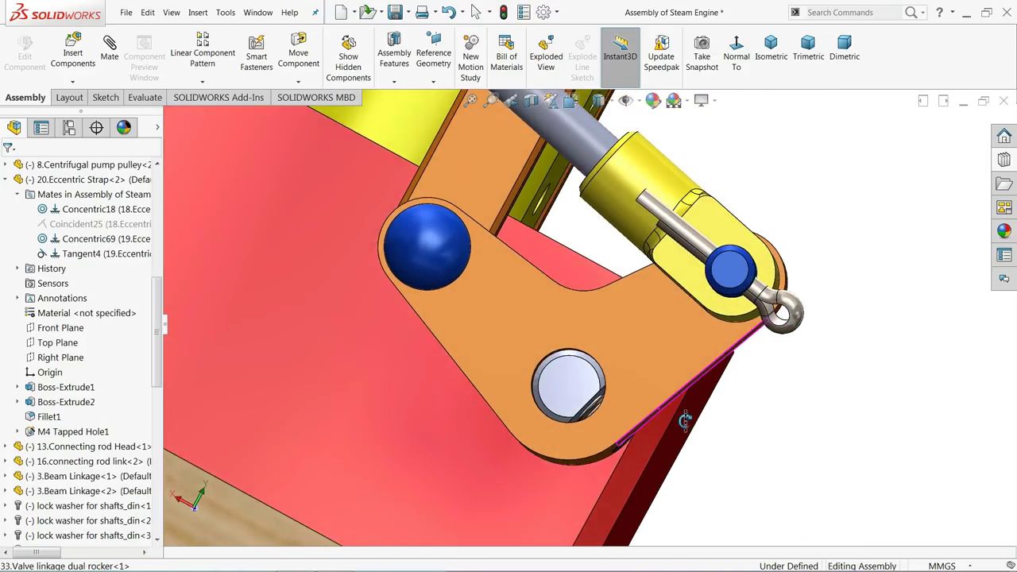
middle_drag(685, 420, 580, 363)
scroll(577, 360, up, 6)
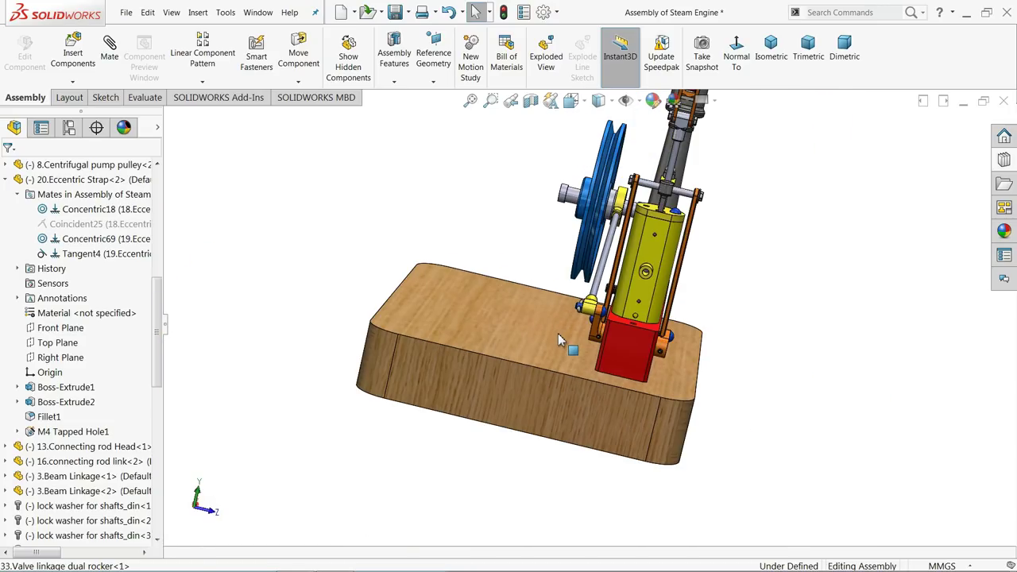
middle_drag(622, 256, 500, 274)
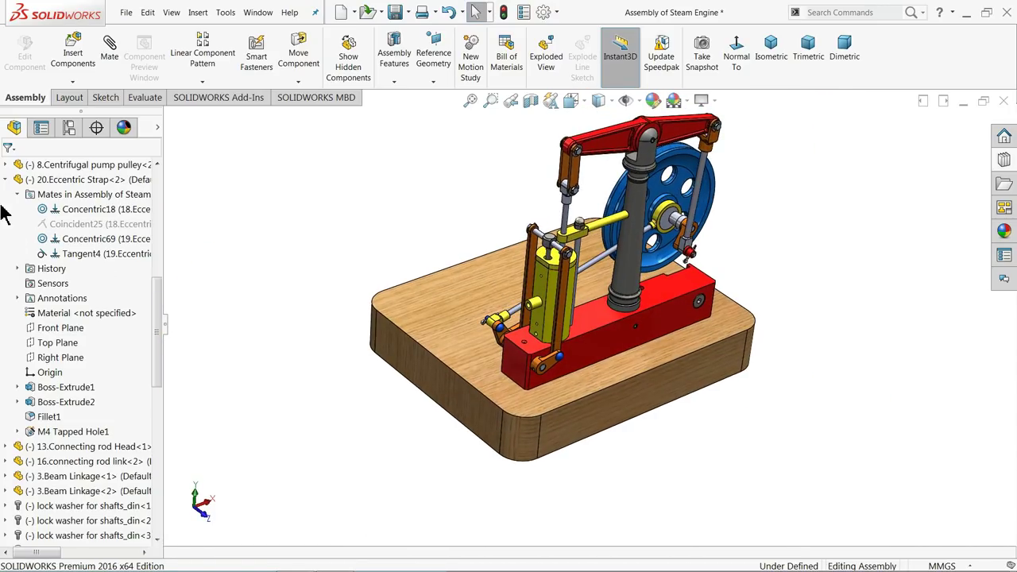
Collapse the expanded eccentric strap entries in the component tree and save the assembly
click(18, 194)
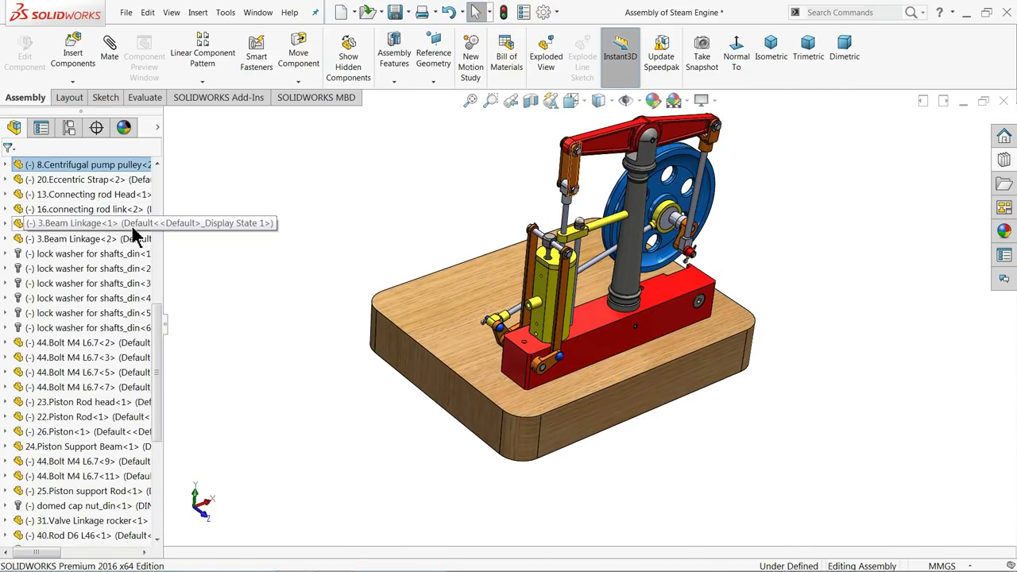
scroll(133, 278, up, 8)
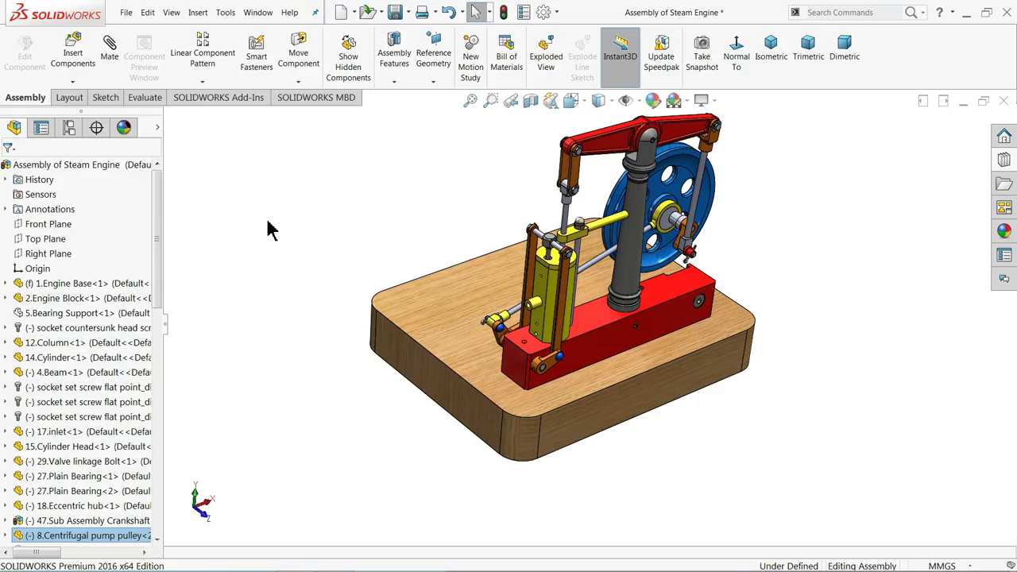
click(397, 13)
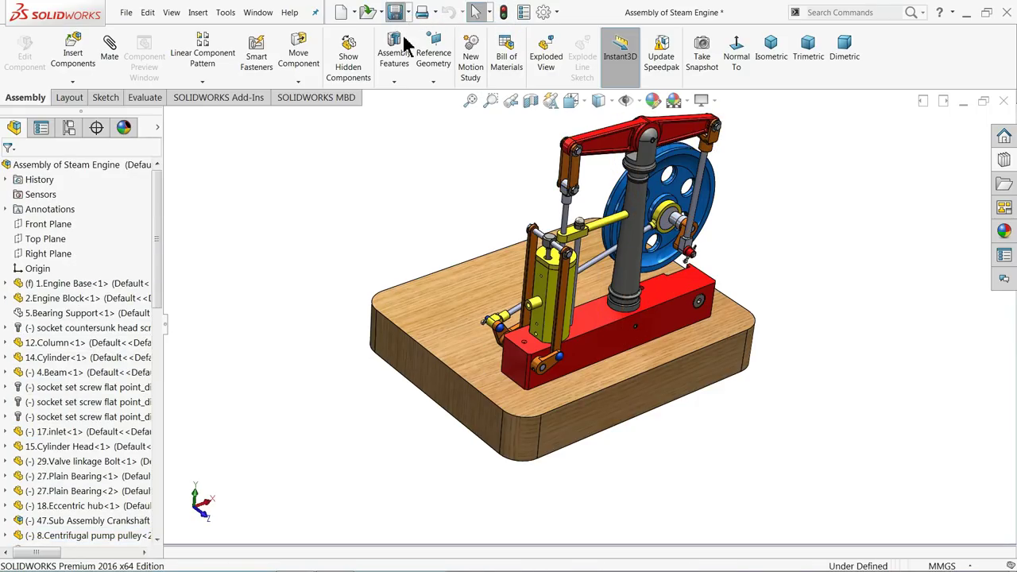
click(278, 266)
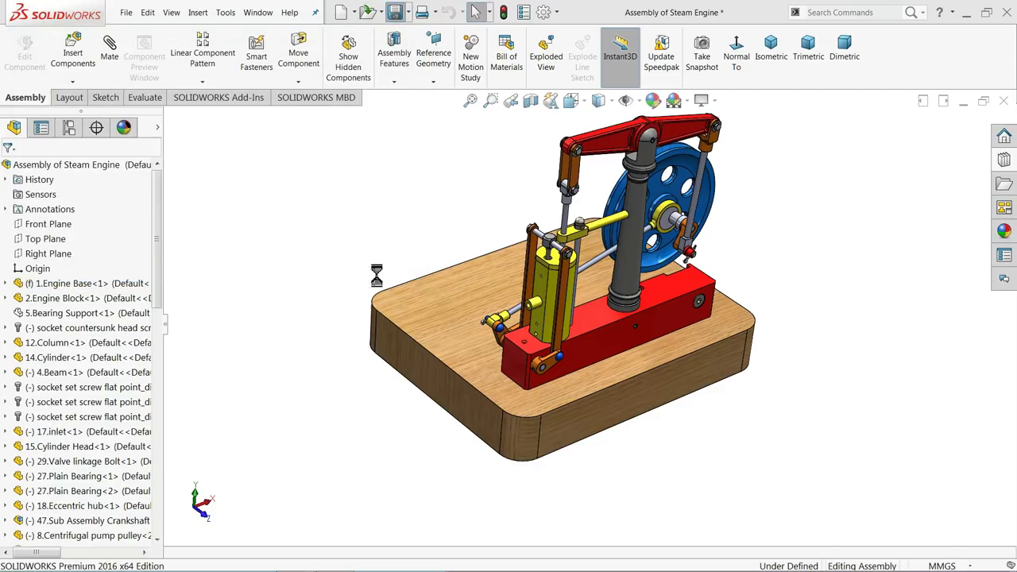
Show the hidden 5.Bearing Support component beside the pulley and check it in the whole engine
scroll(698, 193, down, 2)
middle_drag(606, 266, 604, 302)
scroll(593, 252, up, 3)
scroll(593, 253, down, 2)
scroll(636, 334, down, 3)
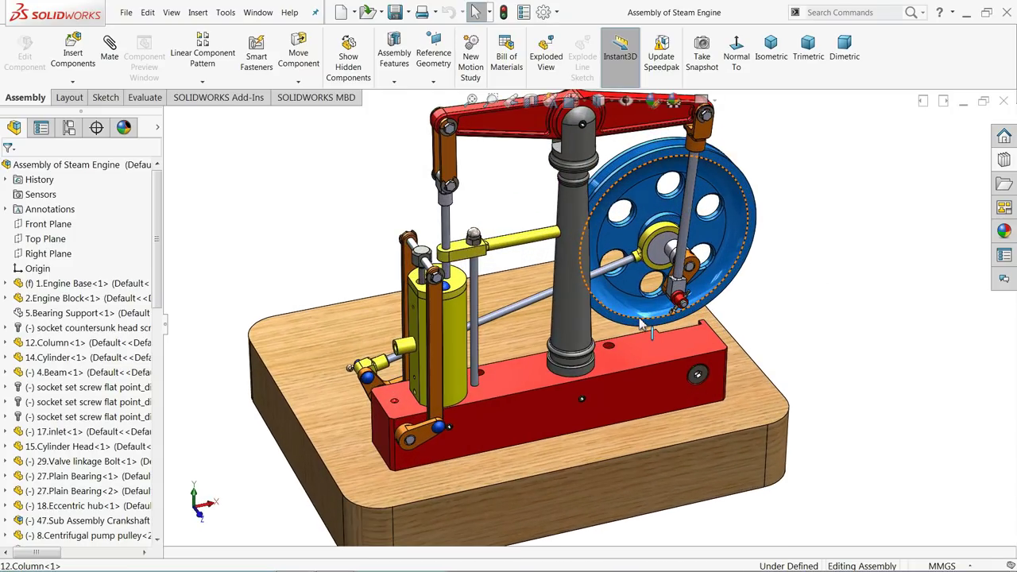
click(20, 314)
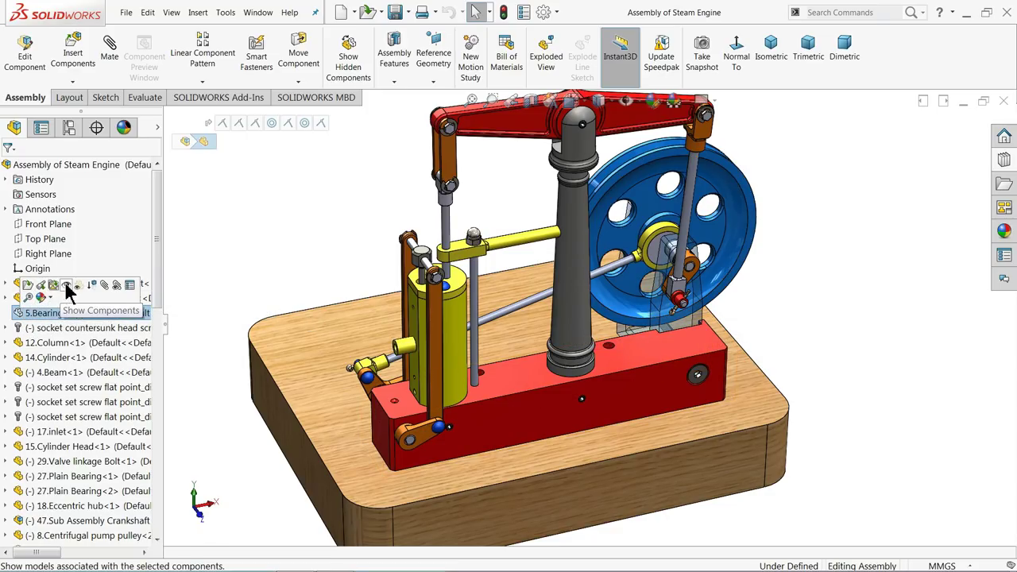
click(67, 287)
click(357, 235)
scroll(446, 272, up, 2)
mouse_move(550, 295)
middle_down()
mouse_move(552, 246)
mouse_move(554, 293)
middle_up()
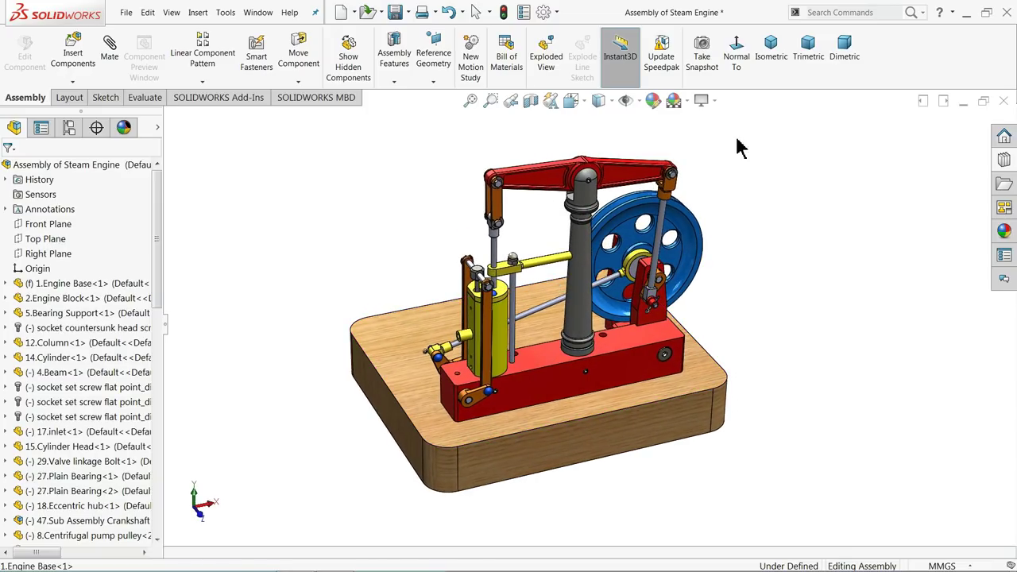
Toggle the model's perspective display for comparison and restore the original view setting
click(715, 102)
click(718, 166)
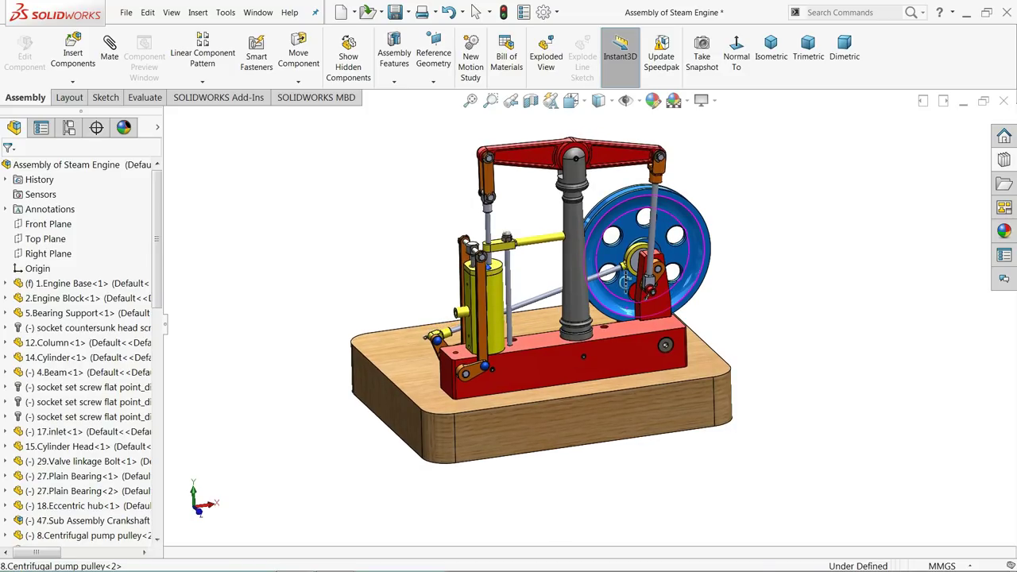
scroll(559, 282, down, 2)
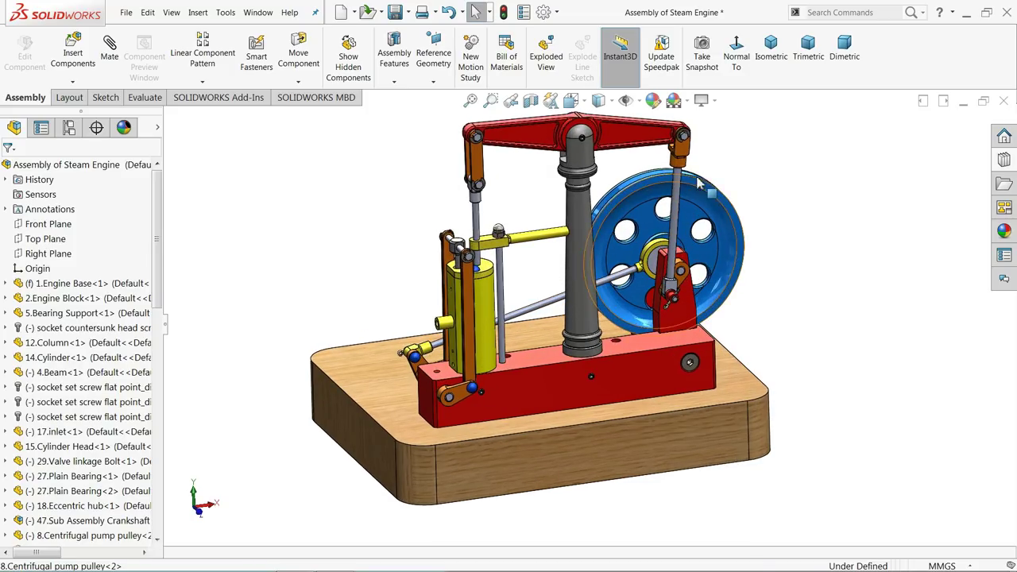
click(714, 103)
click(720, 165)
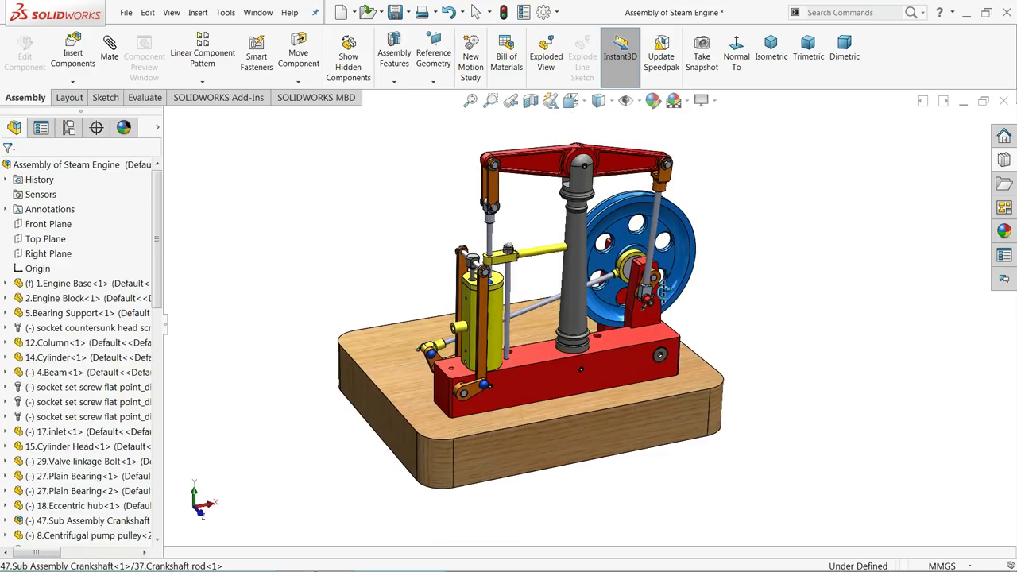
Turn the pulley again with the bearing support shown to check the motion of the complete engine
scroll(586, 242, down, 1)
drag(705, 252, 612, 245)
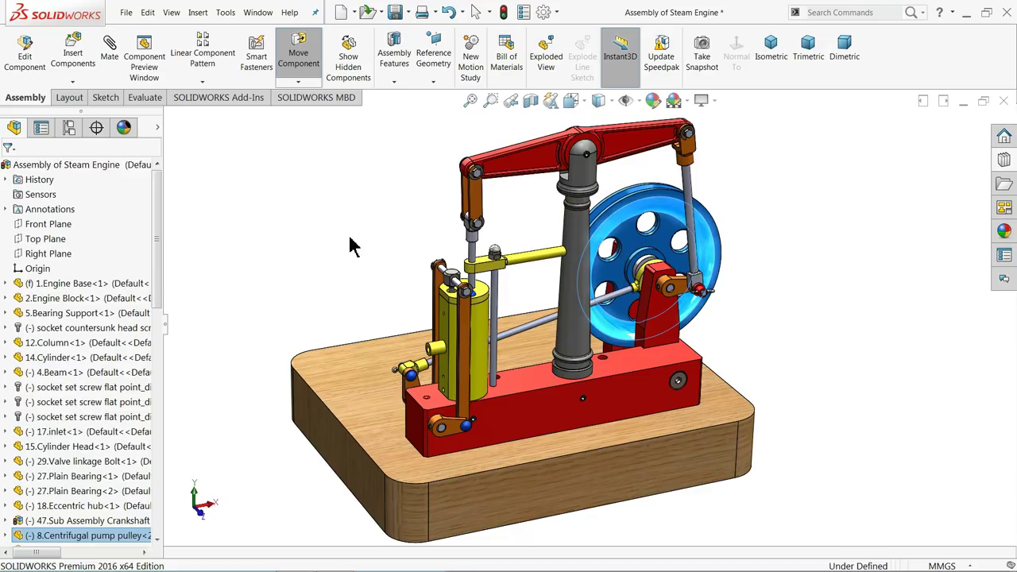
click(361, 272)
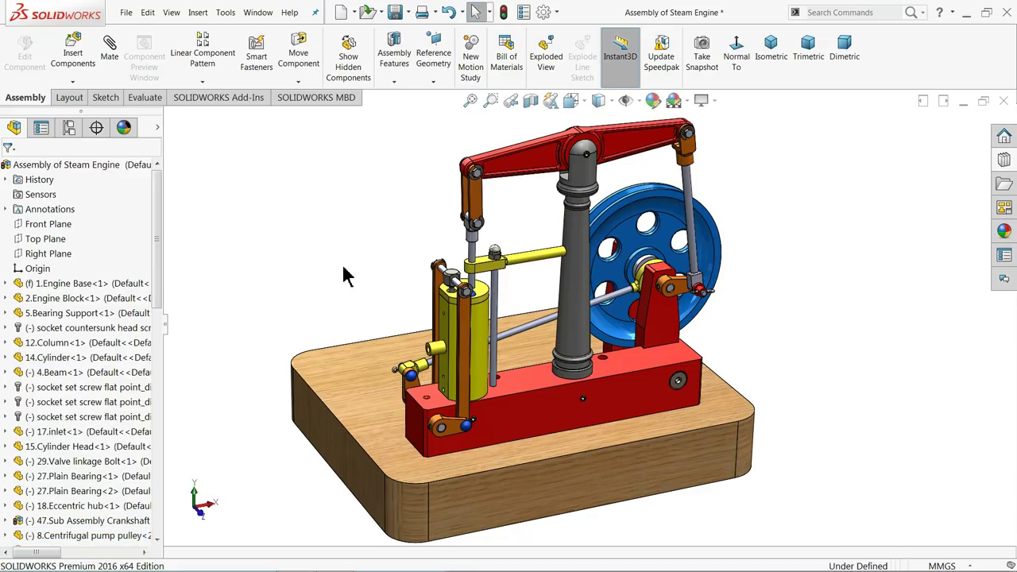
middle_drag(343, 267, 346, 265)
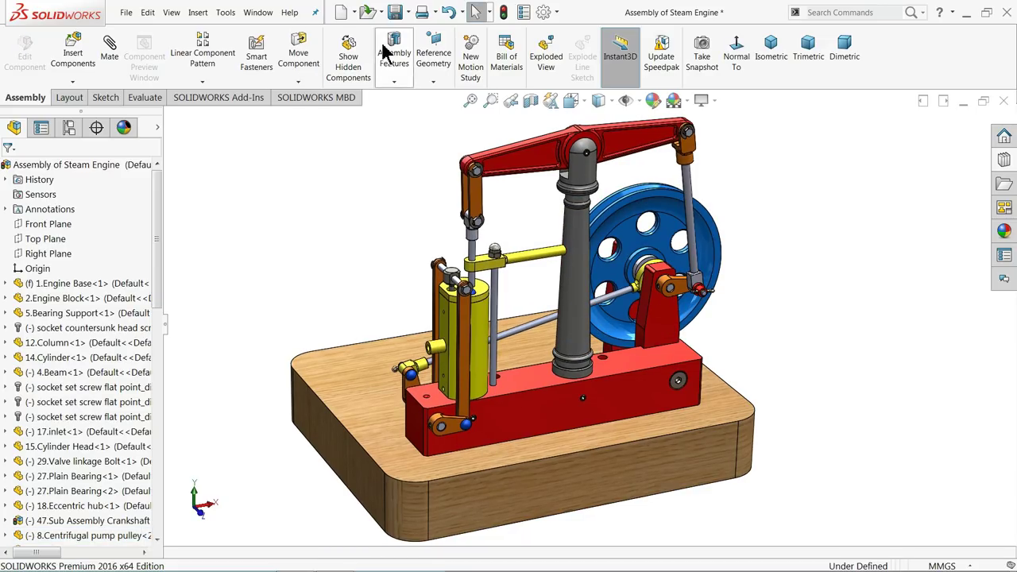
Save the assembly, and insert 6.Centrifugal pump bearing and 9.Centrifugal pump Housing near the cylinder side of the engine
click(445, 249)
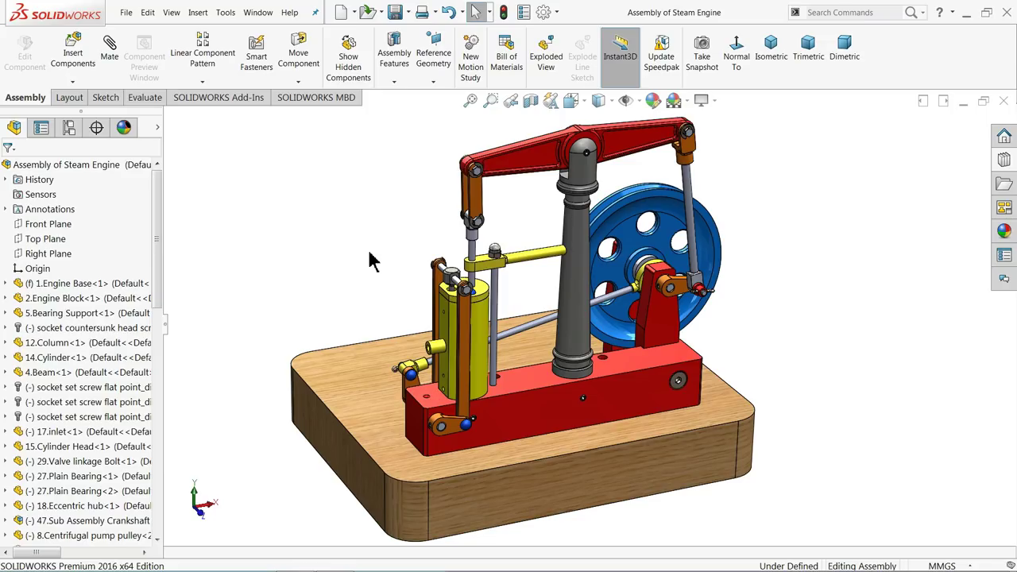
middle_drag(494, 342, 556, 398)
scroll(541, 398, up, 3)
scroll(450, 398, down, 4)
middle_drag(469, 397, 488, 374)
scroll(491, 334, up, 3)
scroll(500, 248, down, 2)
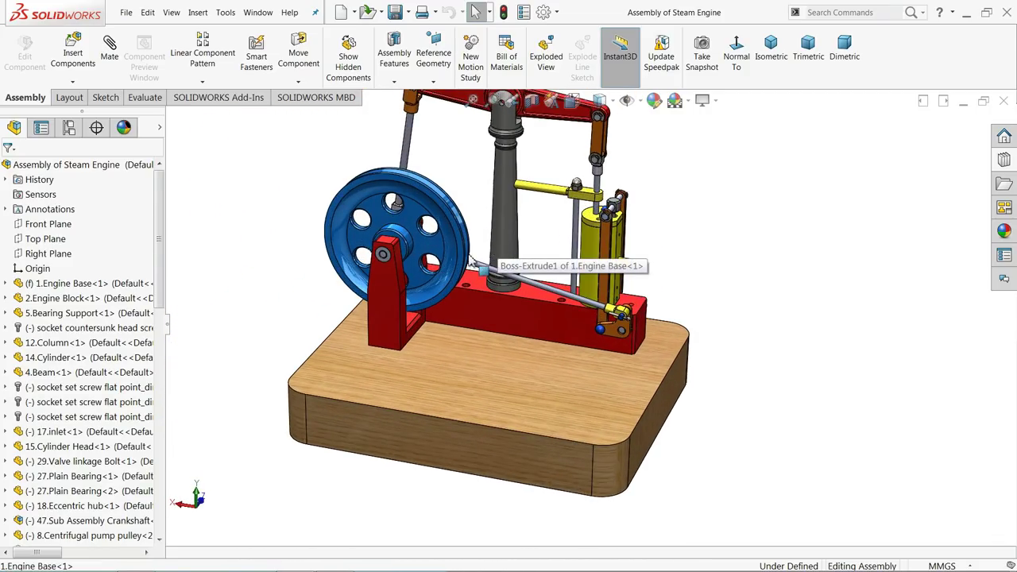
click(73, 57)
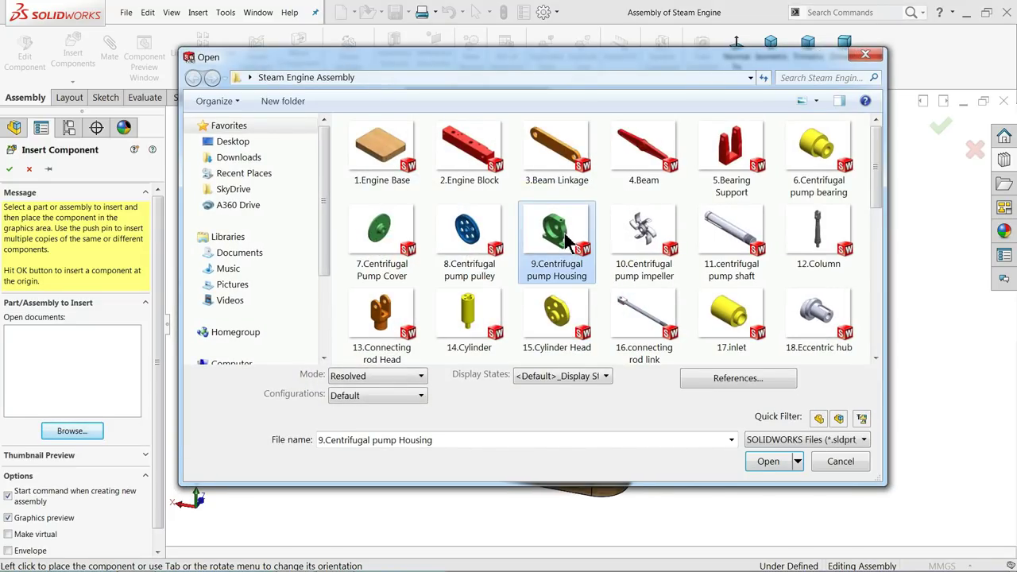
ctrl+click(819, 170)
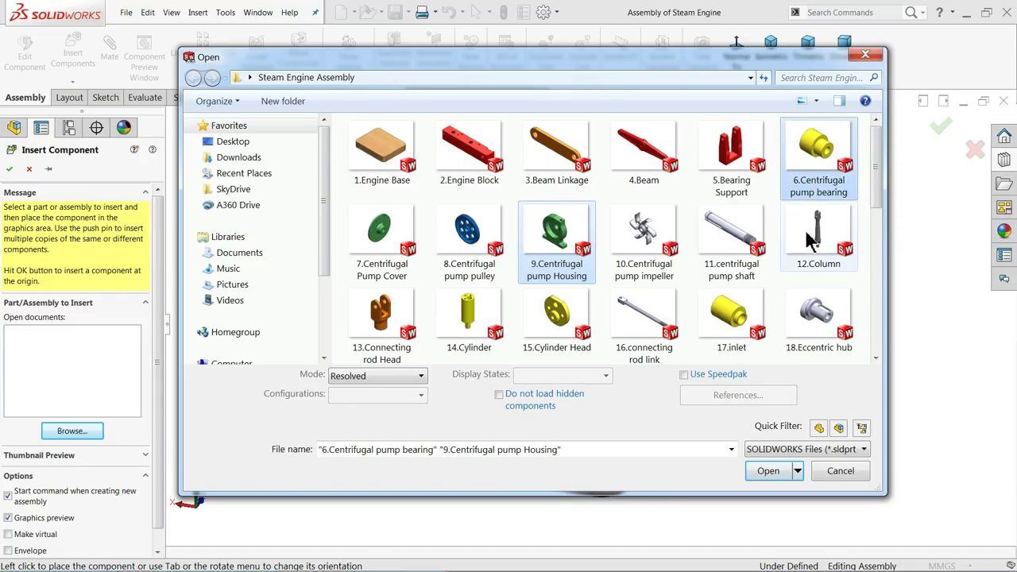
click(767, 472)
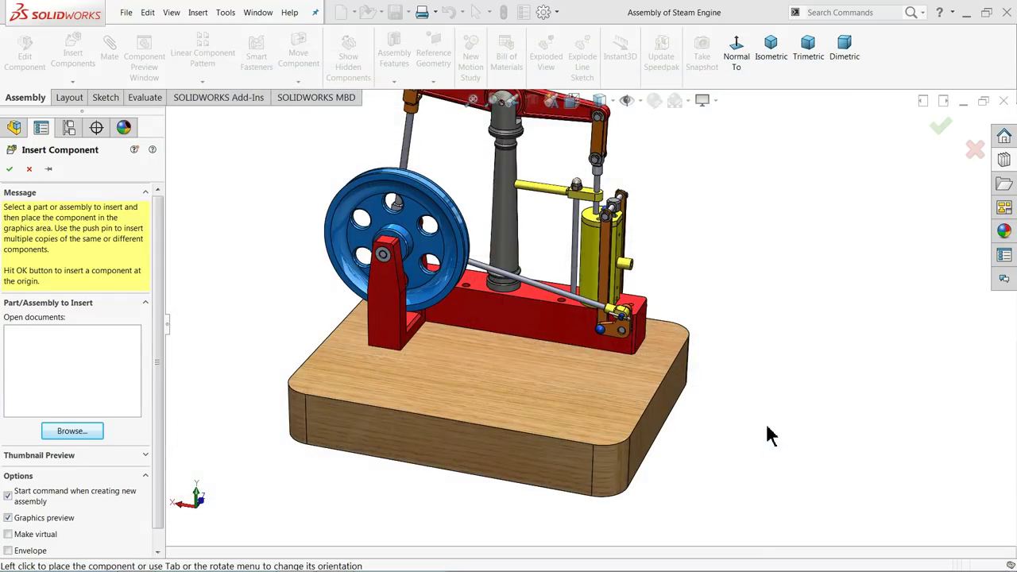
click(686, 254)
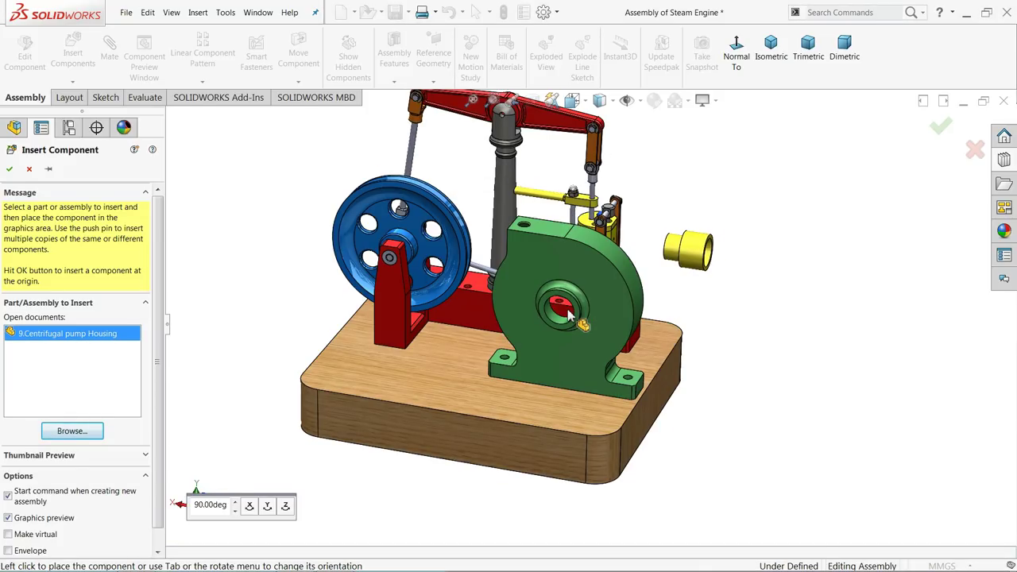
click(569, 316)
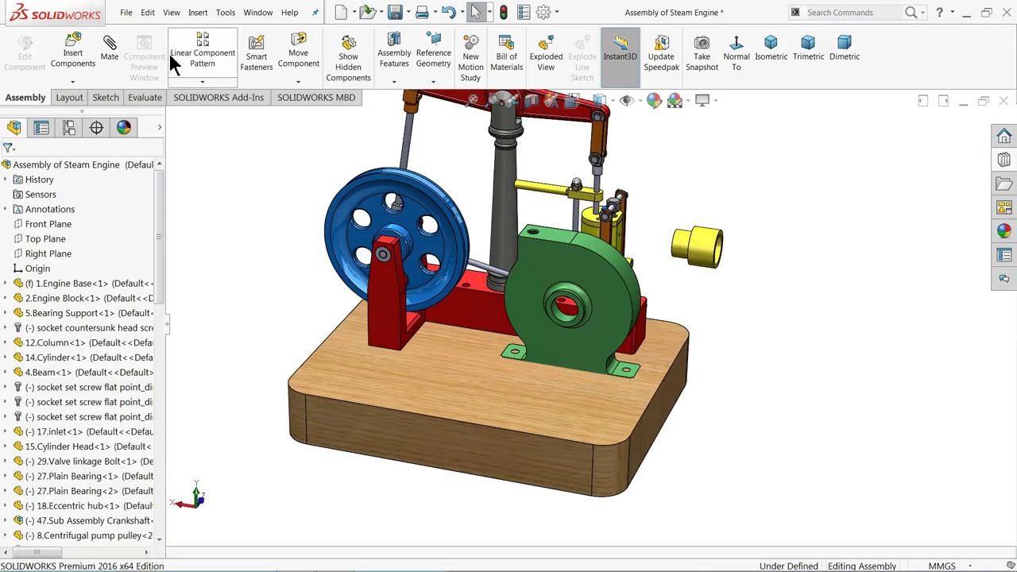
Rotate the pump housing so its open side faces outward over the free area of the base, and reposition it there
click(298, 82)
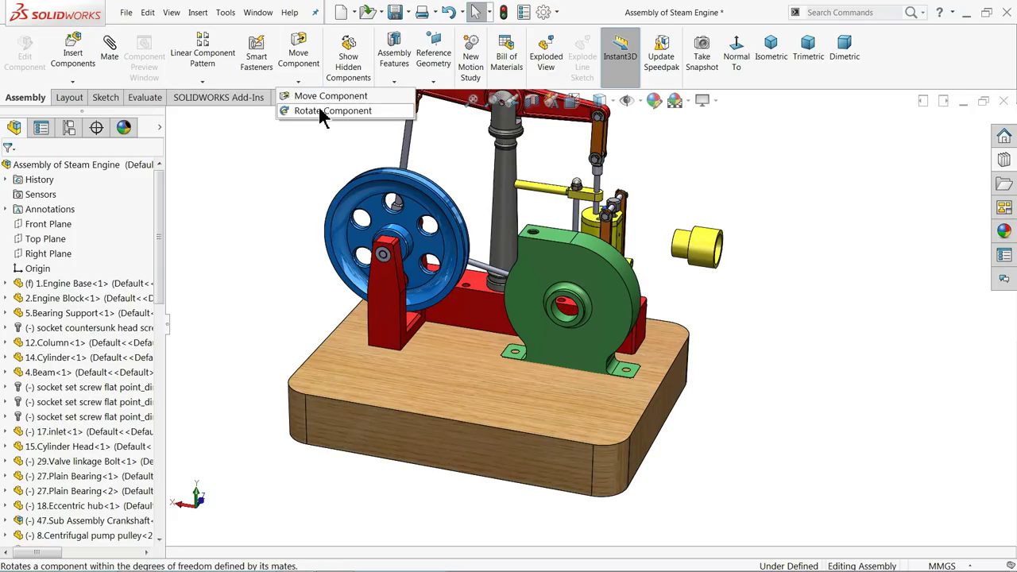
click(318, 107)
drag(517, 298, 223, 257)
key(Escape)
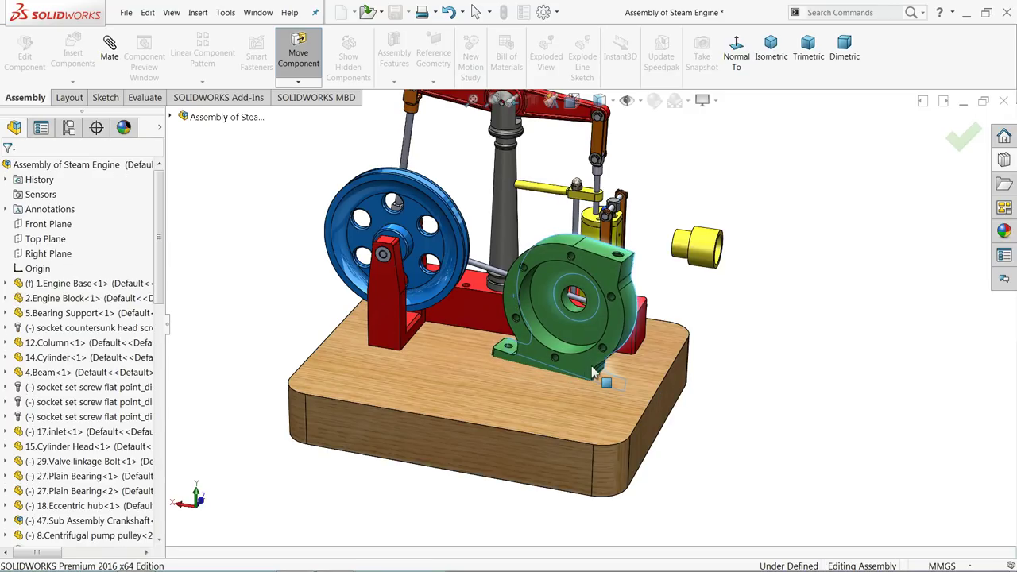
scroll(586, 375, down, 2)
click(585, 342)
drag(583, 341, 584, 297)
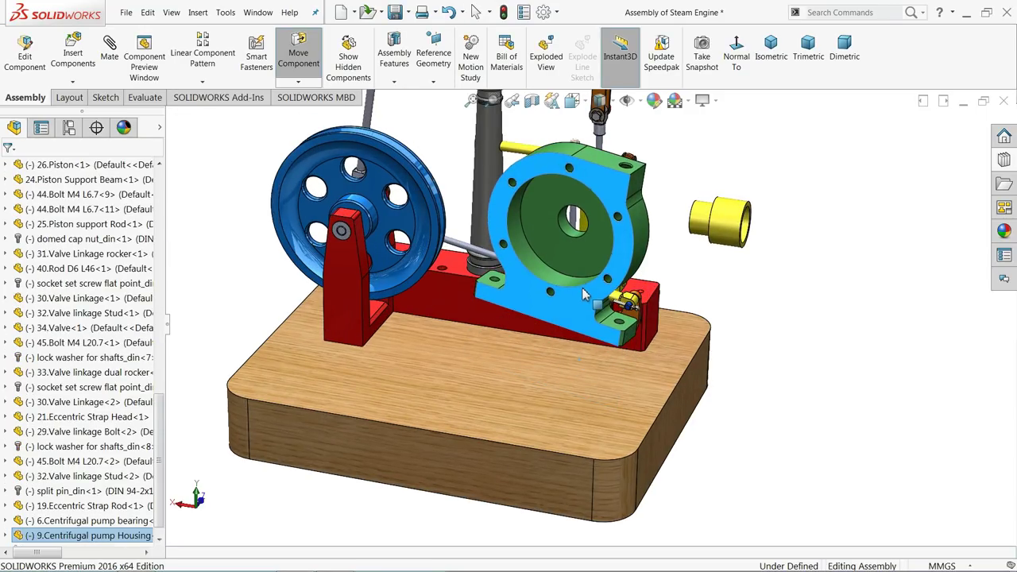
click(726, 302)
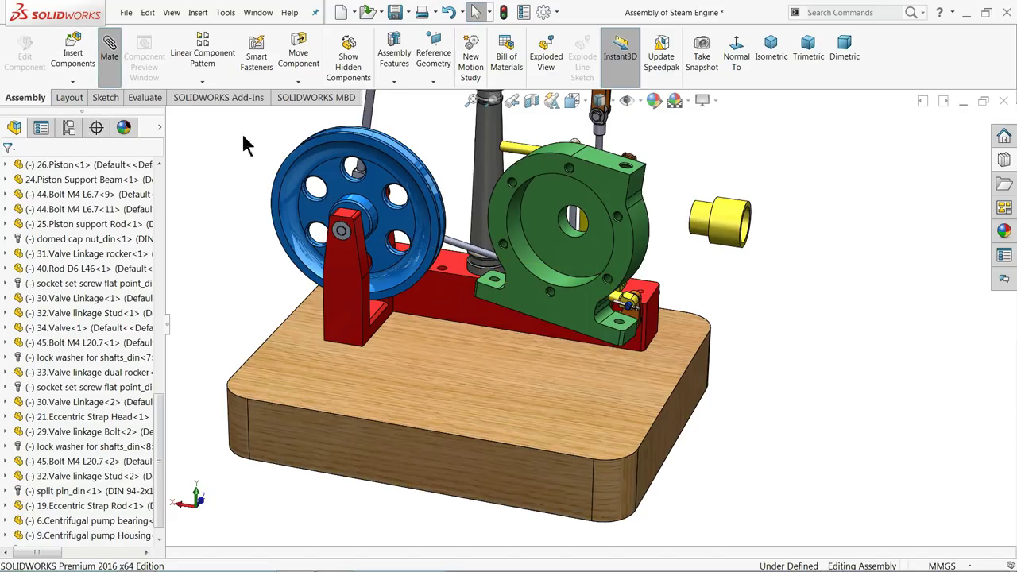
Add a coincident mate between the top face of the wooden engine base and the underside of the pump housing's foot
click(554, 395)
middle_drag(586, 363, 612, 290)
scroll(550, 345, down, 4)
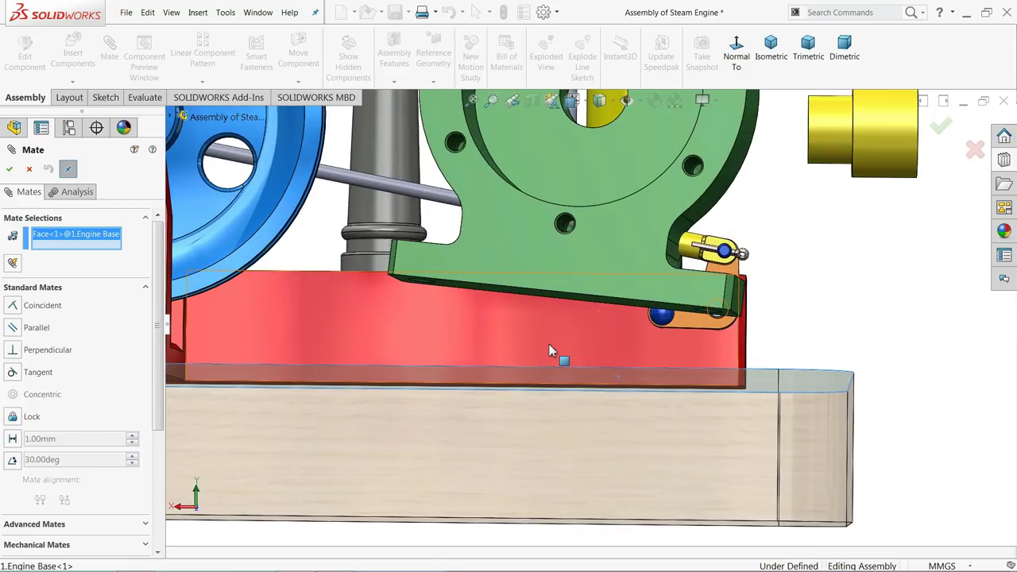
click(625, 309)
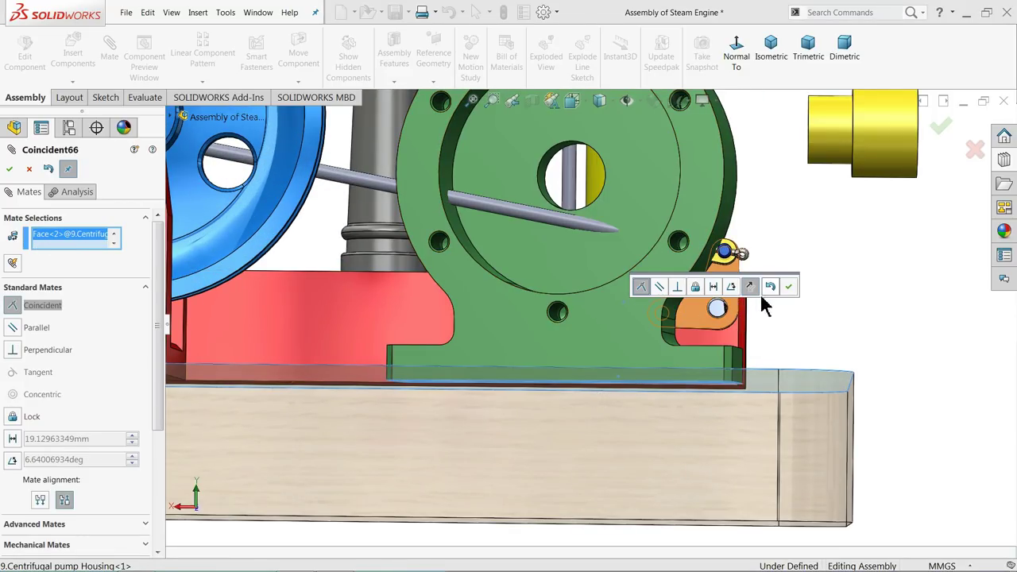
click(788, 287)
Add a parallel mate between the long side face of the engine base and the pump housing's open front face
scroll(787, 294, up, 3)
middle_drag(715, 318, 646, 407)
scroll(579, 403, up, 2)
scroll(539, 434, down, 2)
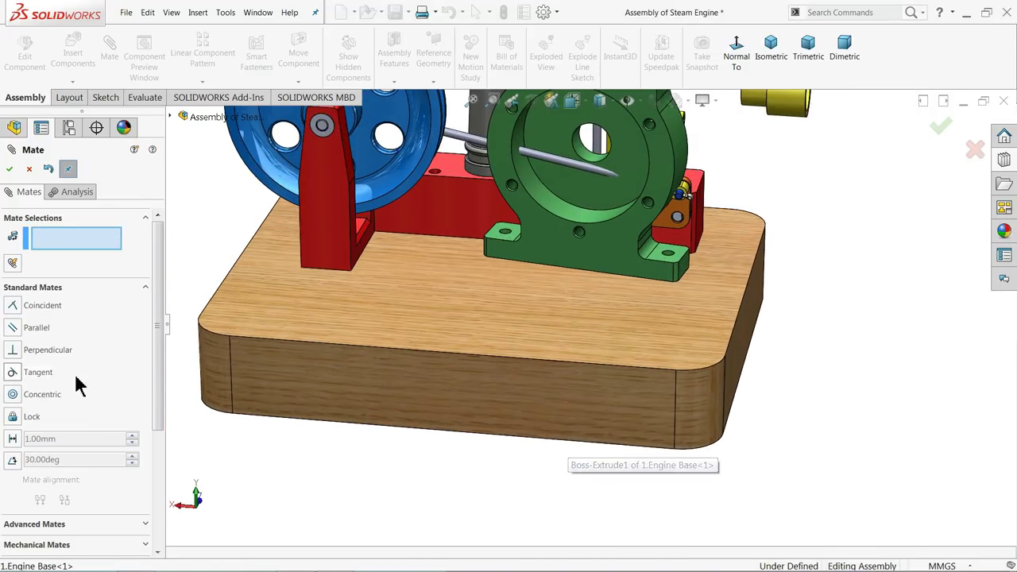
click(20, 328)
click(534, 393)
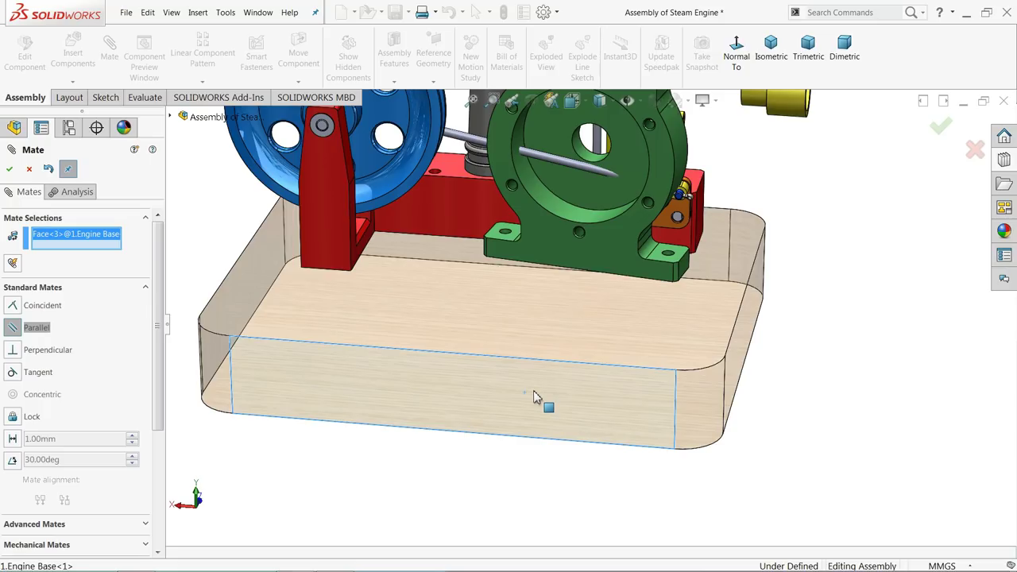
click(601, 256)
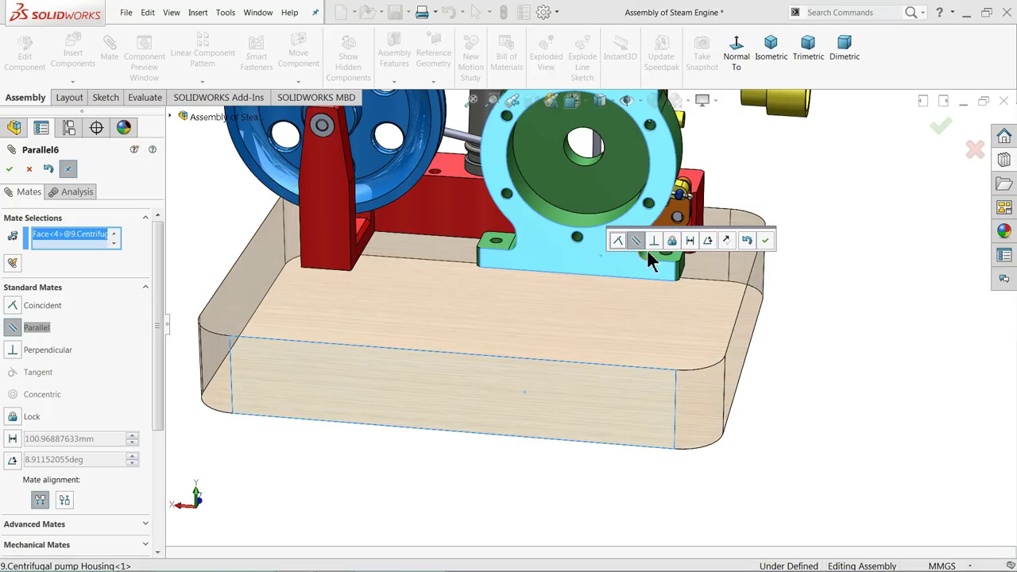
click(765, 240)
Slide the housing toward the base's long edge and mate its foot's end face 32 mm from the base's short side face
middle_drag(722, 291, 693, 312)
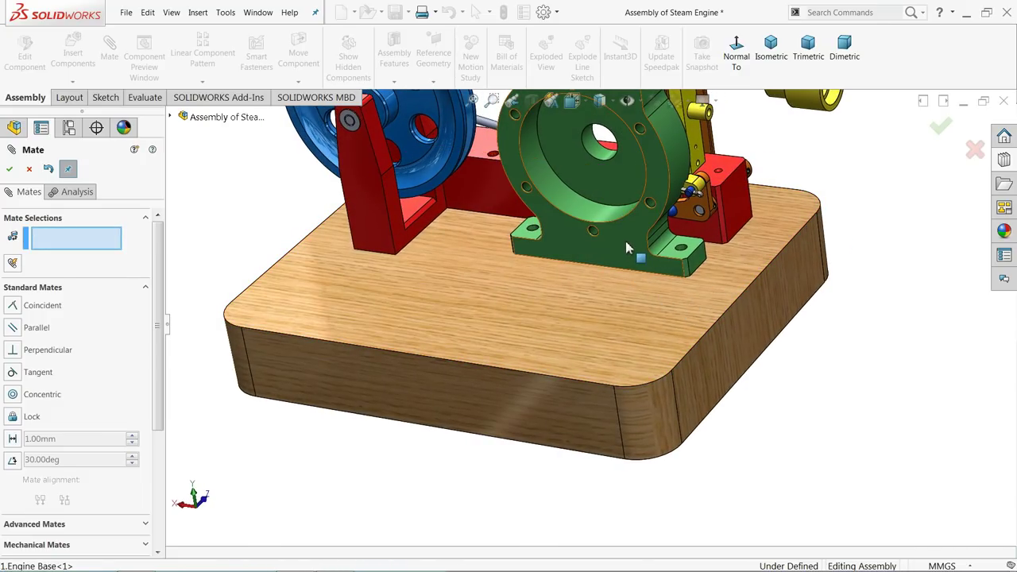
drag(620, 269, 580, 338)
scroll(688, 336, down, 4)
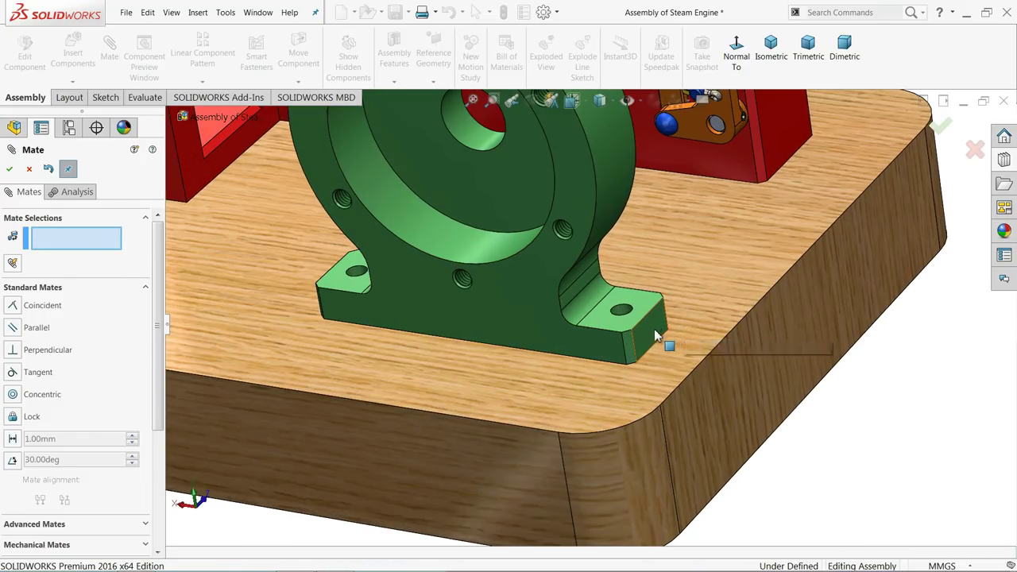
click(650, 338)
click(727, 397)
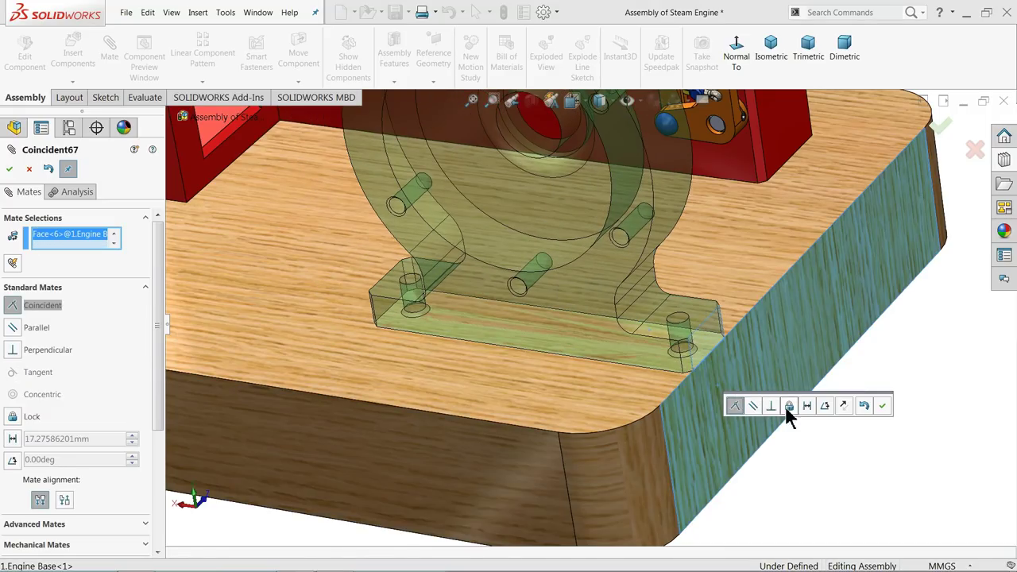
click(808, 407)
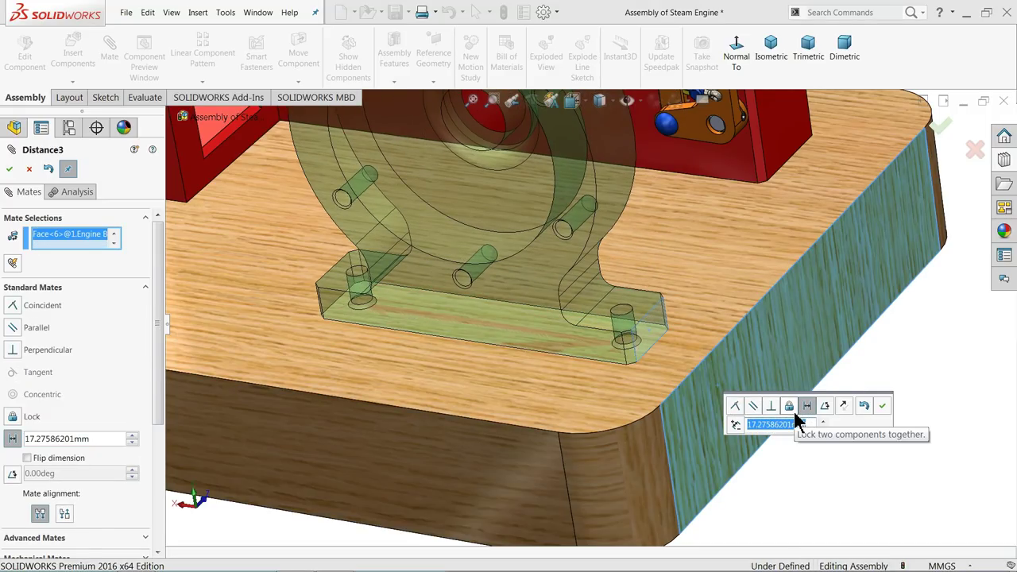
key(Return)
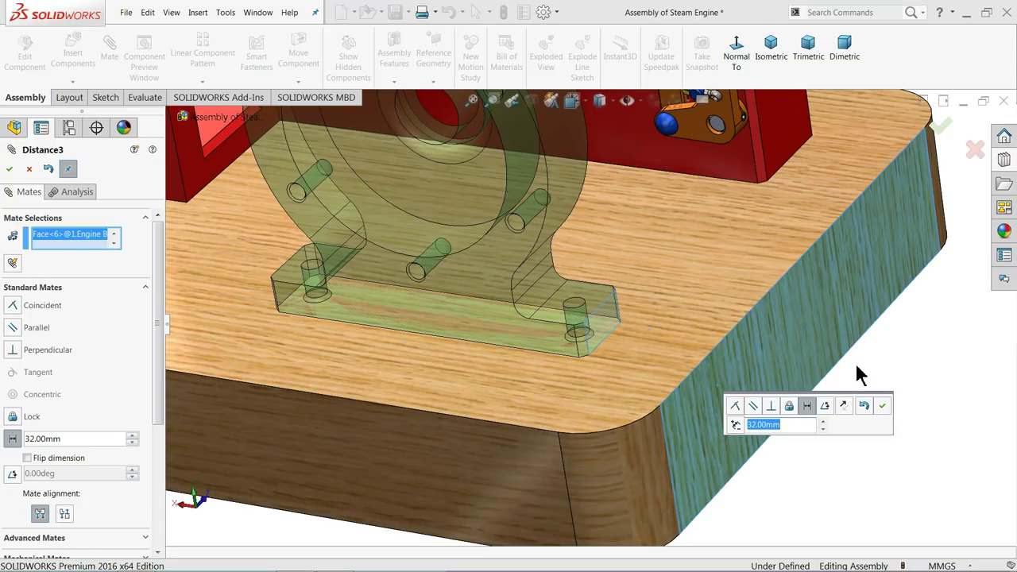
click(882, 405)
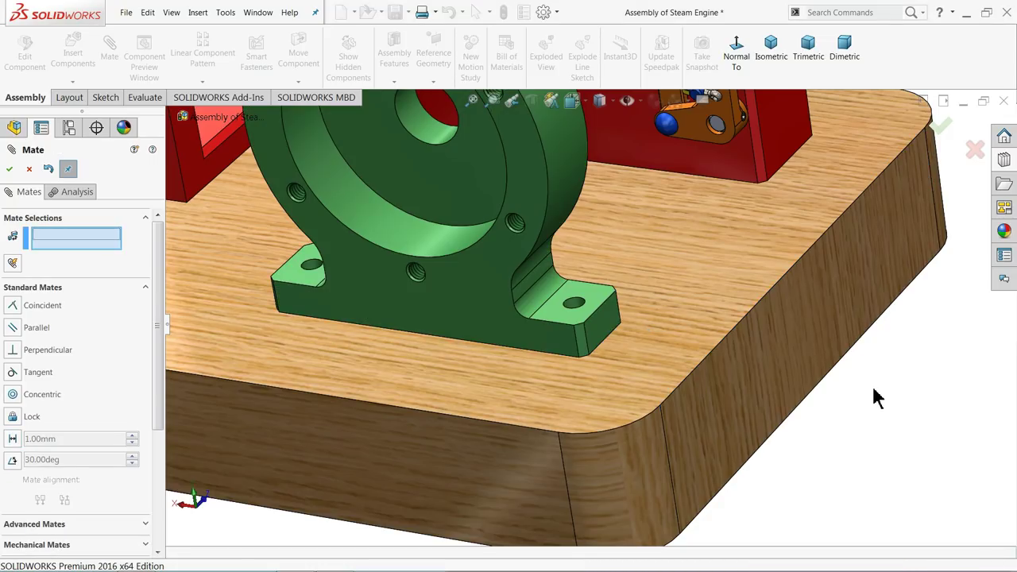
Add a concentric mate between the pump housing's centre bore and the narrow cylinder of the pump bearing
scroll(587, 308, up, 4)
middle_drag(564, 256, 574, 235)
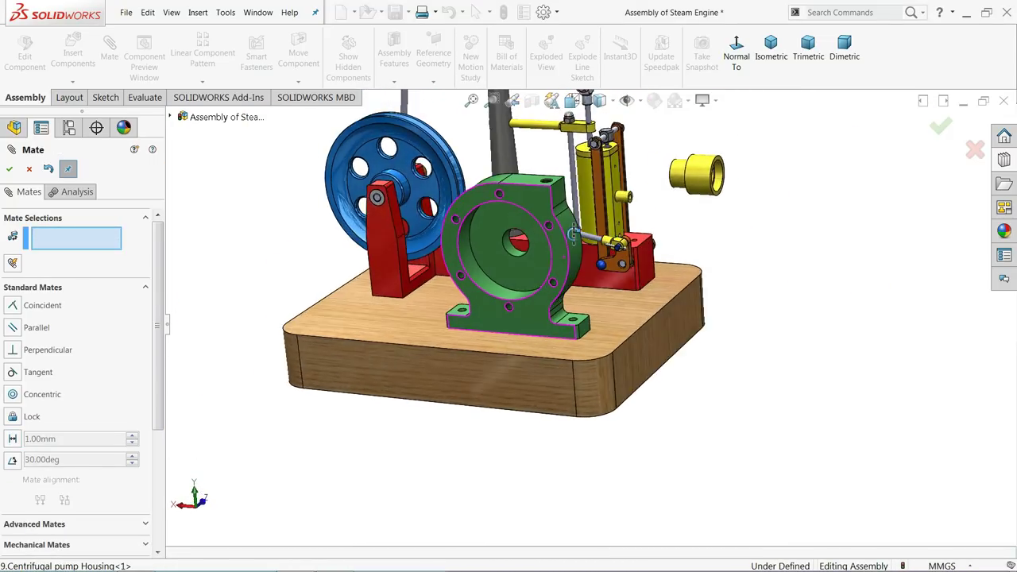
scroll(674, 176, down, 5)
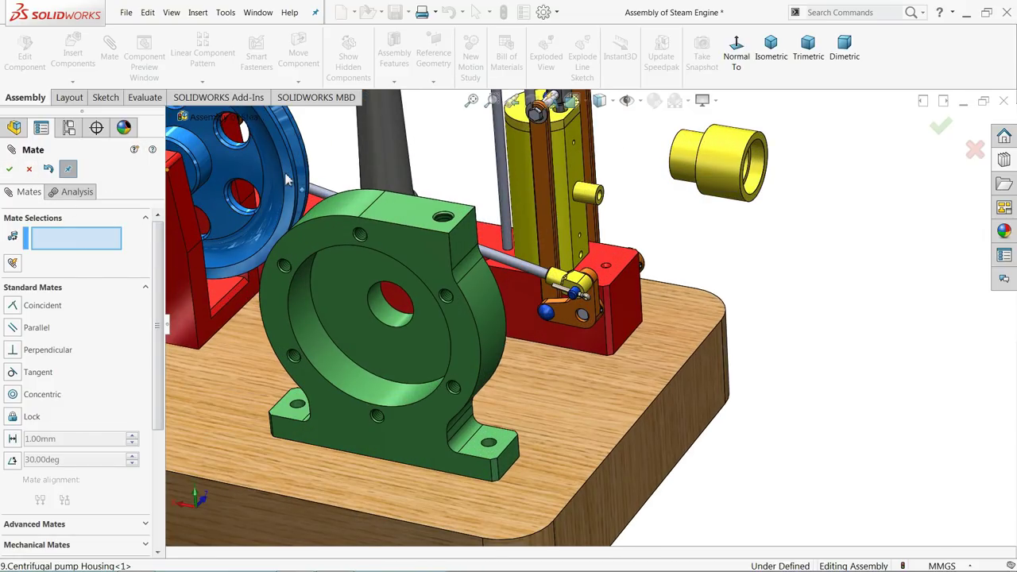
click(397, 313)
click(680, 175)
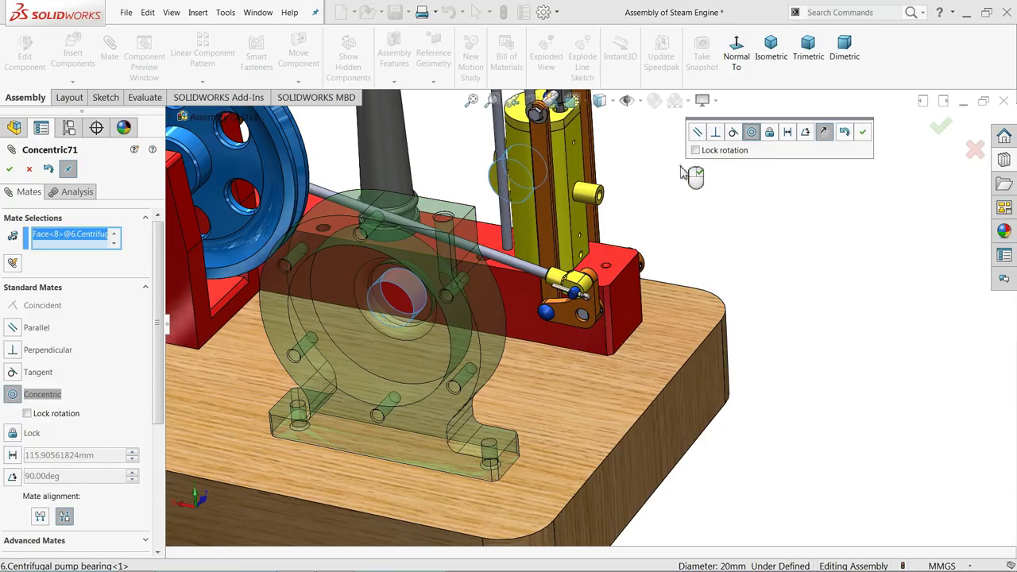
middle_drag(576, 193, 627, 194)
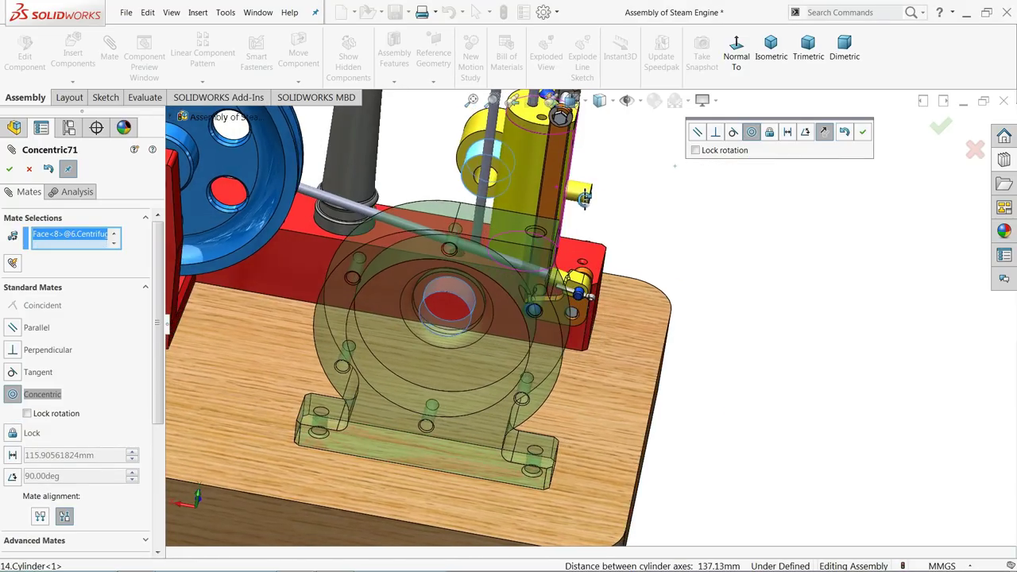
click(865, 135)
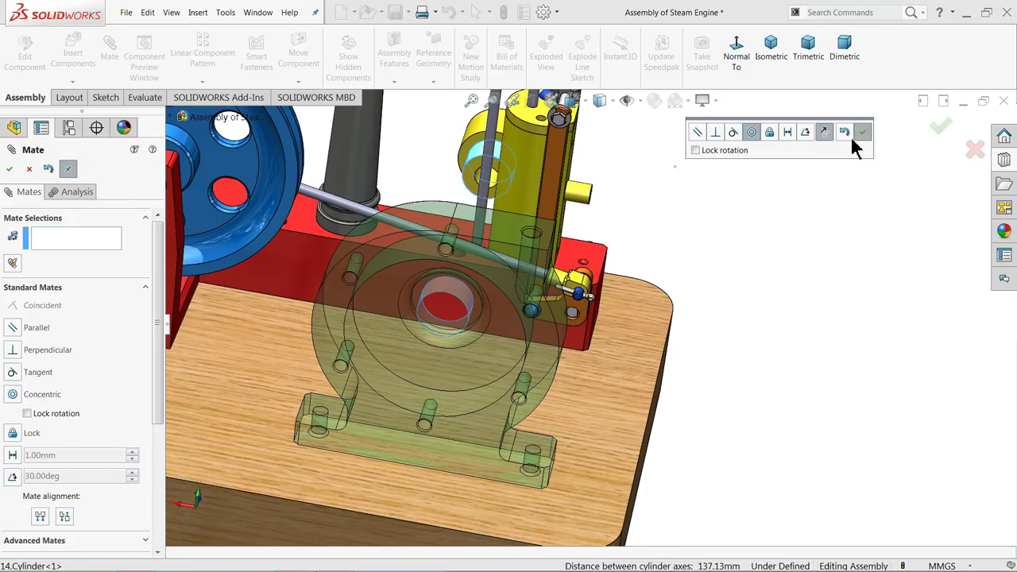
Mate the pump bearing's shoulder face coincident with the end face of the housing's rear boss and finish mating
click(475, 189)
middle_drag(476, 189, 600, 348)
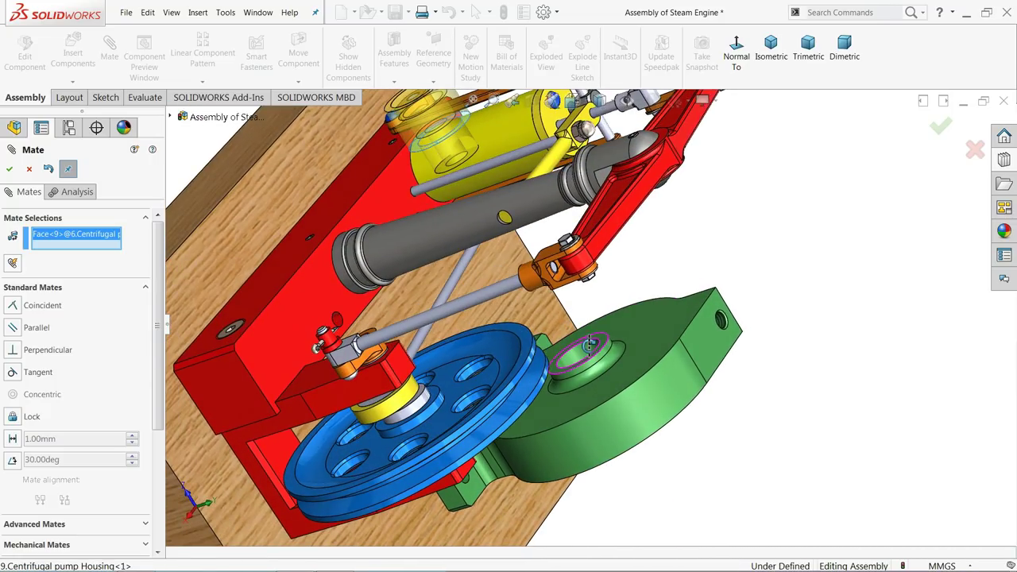
scroll(604, 350, down, 3)
click(615, 328)
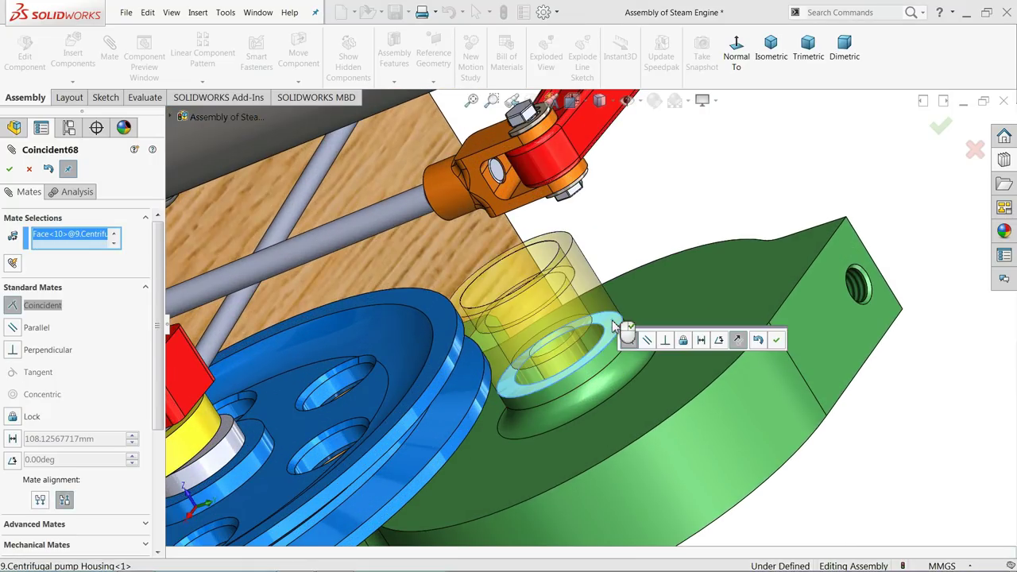
click(776, 340)
middle_drag(602, 357, 585, 301)
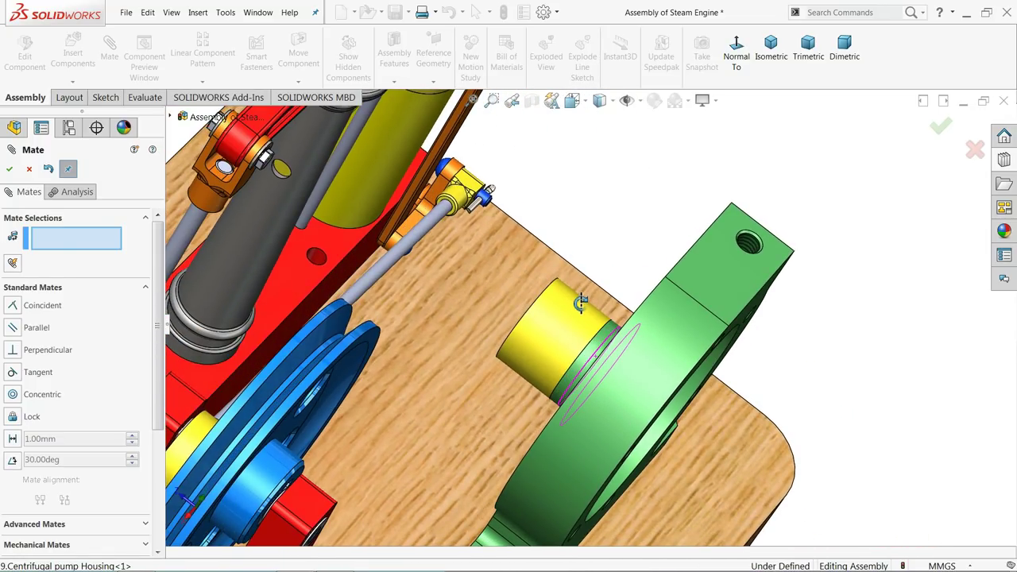
click(28, 170)
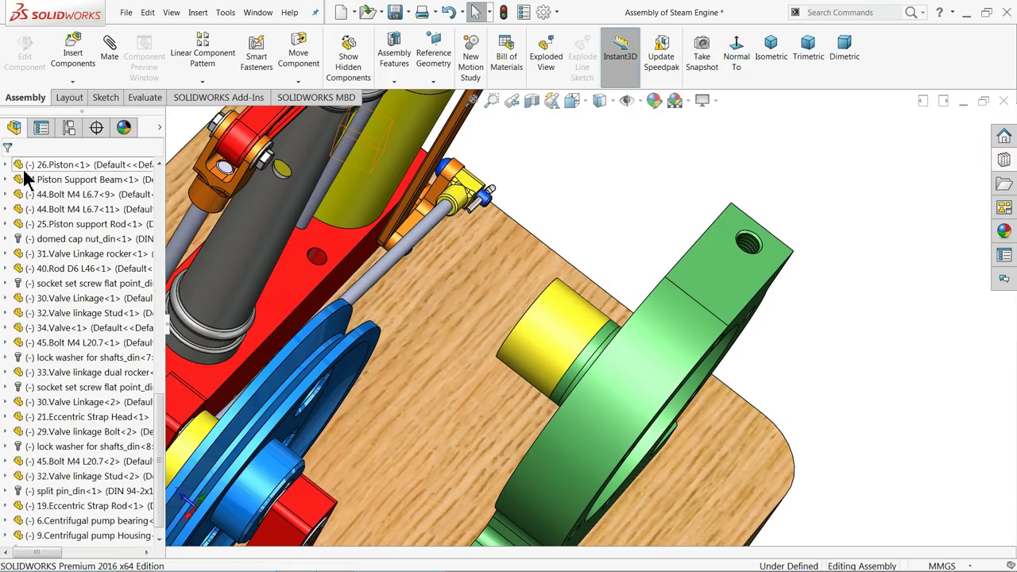
Insert the part 28.Turbine pulley and place it above the pump bearing, behind the base's long edge
click(73, 58)
click(69, 432)
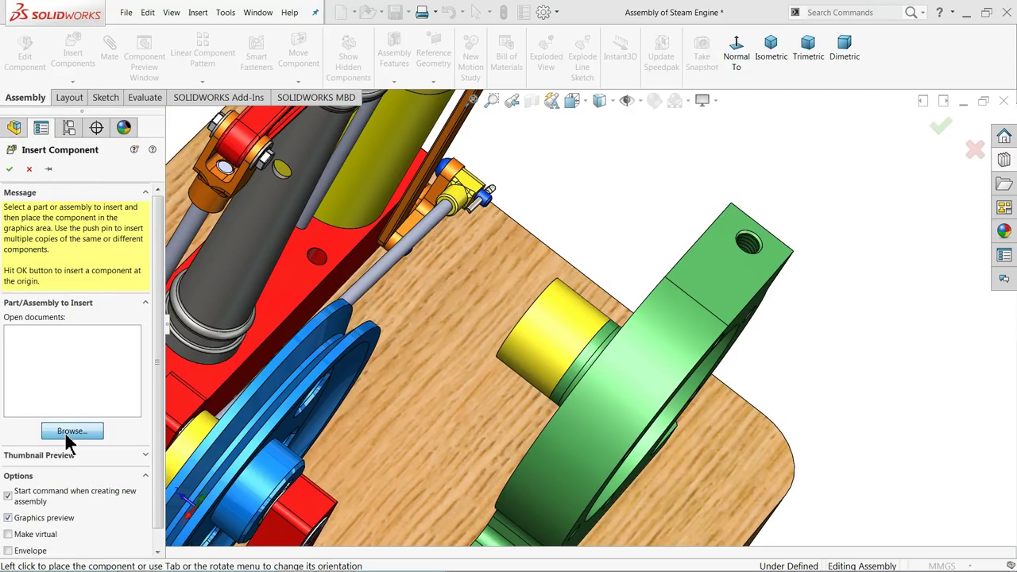
drag(881, 191, 880, 278)
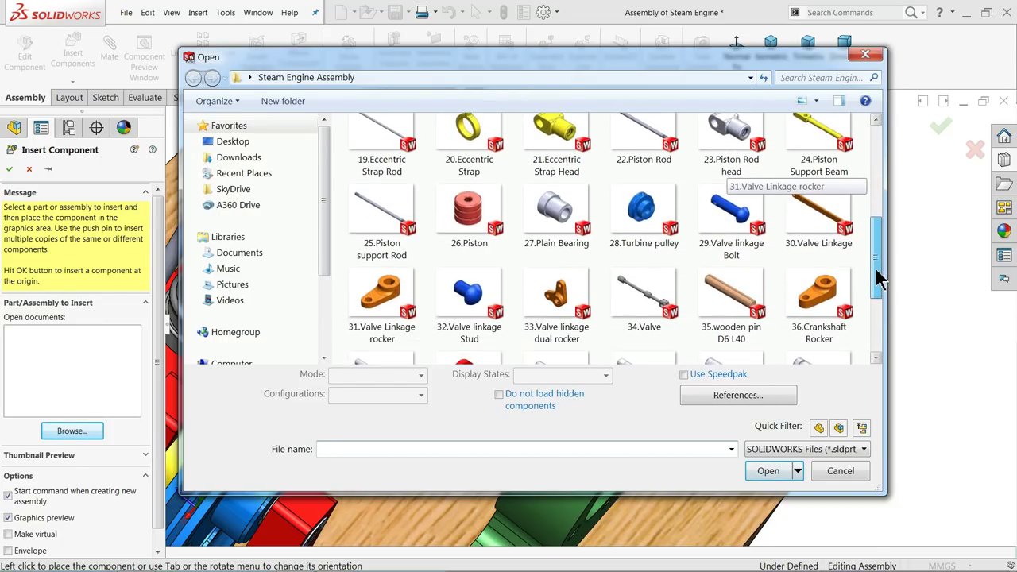
click(640, 229)
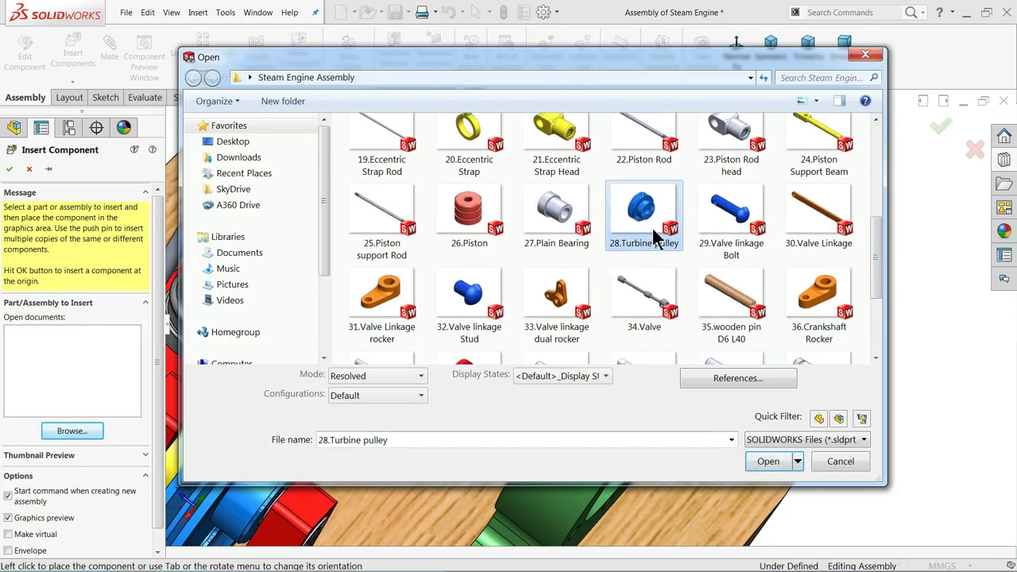
click(777, 466)
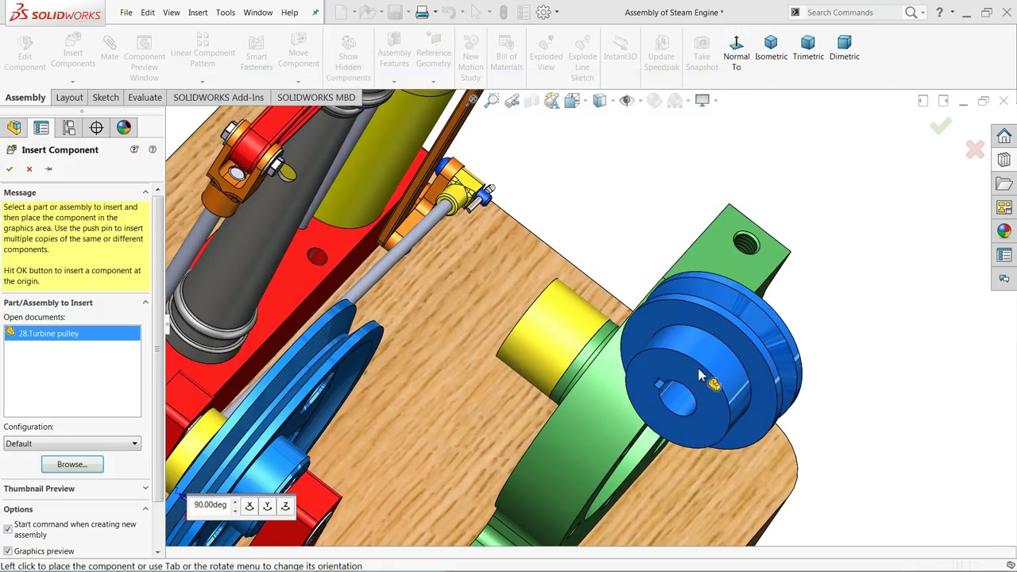
click(614, 202)
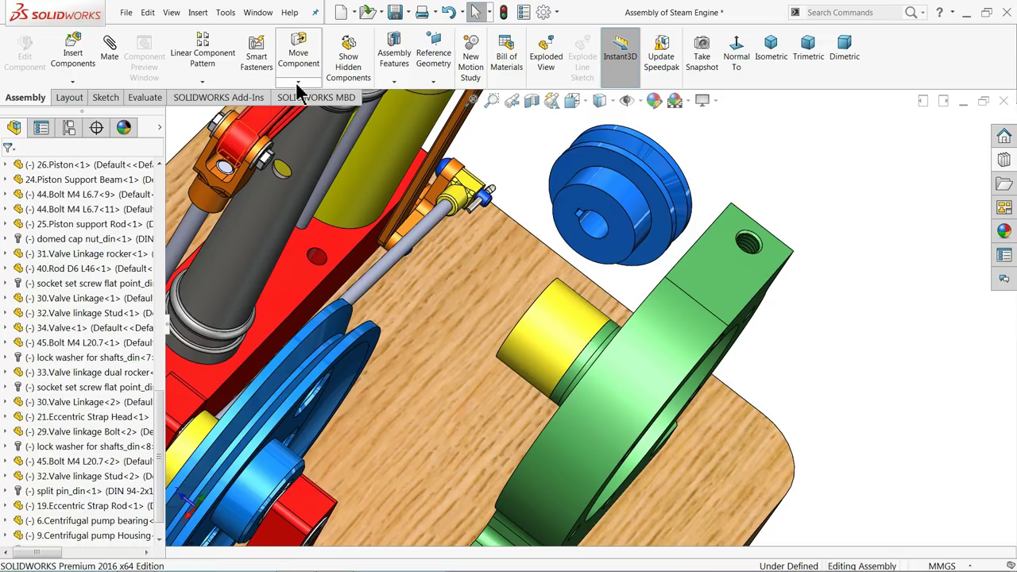
Rotate the turbine pulley with free drag so its narrow hub points toward the pump bearing side
click(298, 83)
click(325, 110)
drag(567, 203, 663, 221)
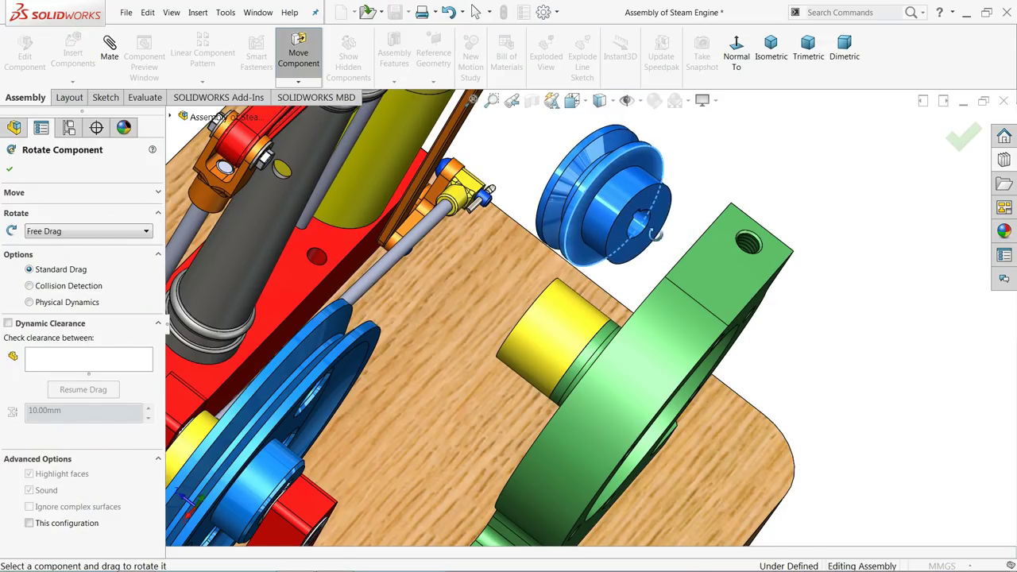
mouse_move(555, 307)
middle_down()
mouse_move(595, 329)
mouse_move(549, 316)
middle_up()
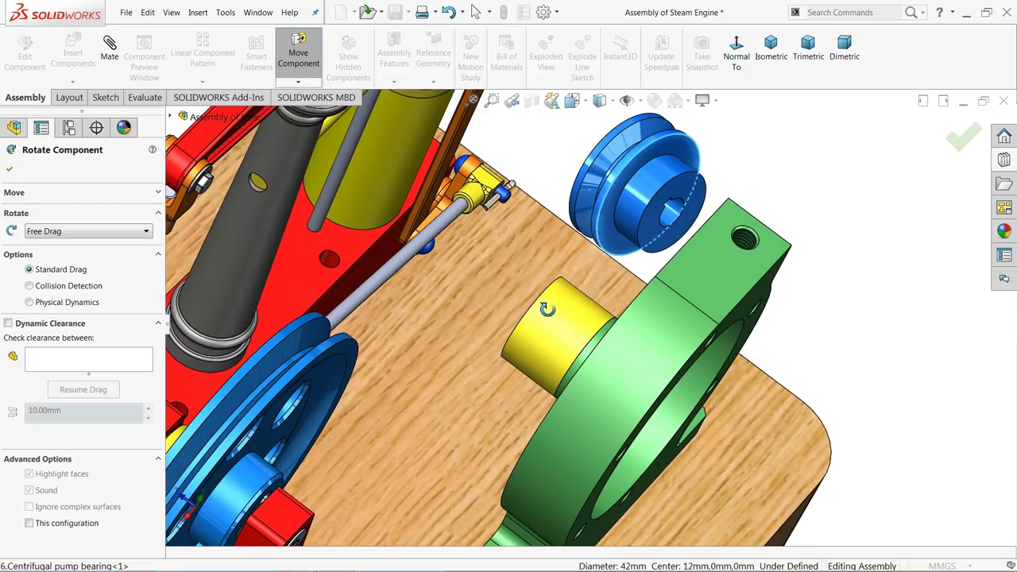
click(10, 170)
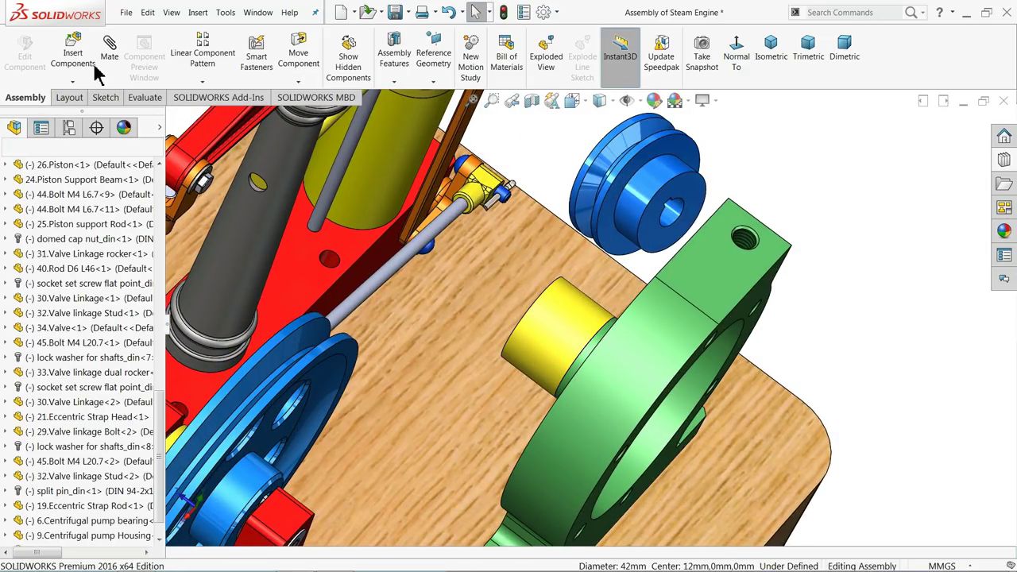
Add a concentric mate between the turbine pulley's cylindrical hub and the wide outer cylinder of the pump bearing
scroll(660, 263, down, 2)
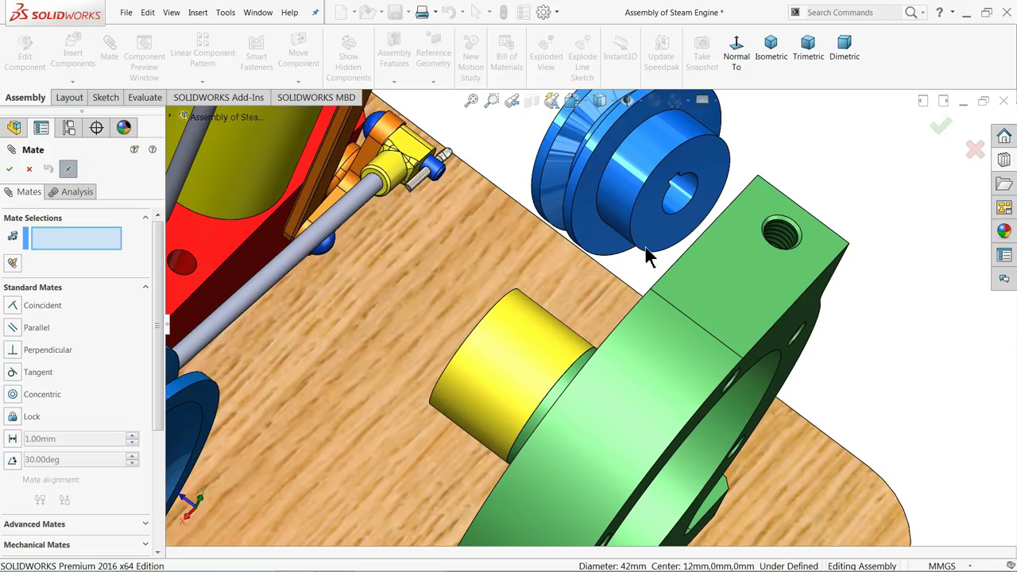
click(632, 194)
click(490, 347)
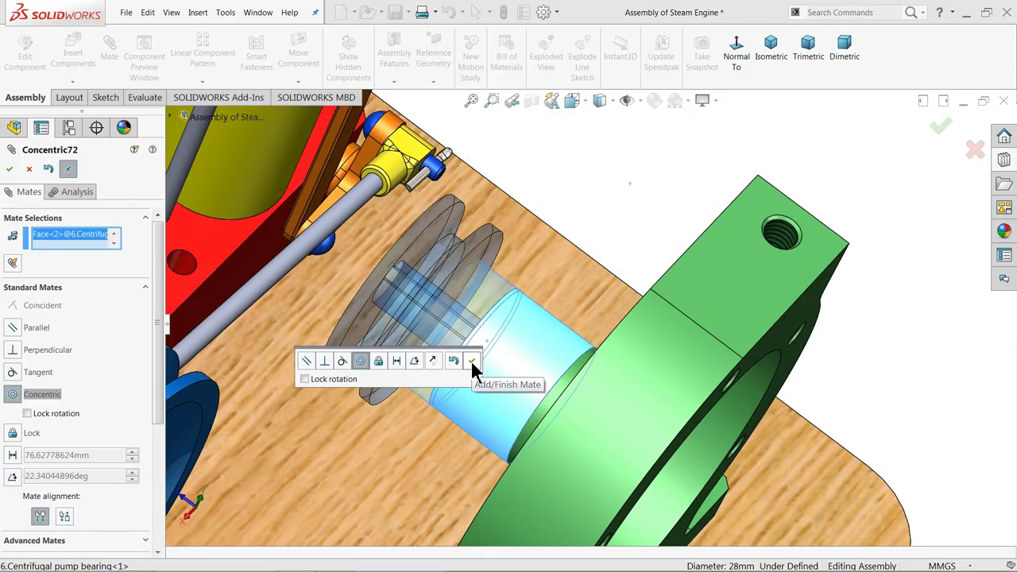
click(472, 364)
Slide the turbine pulley along its axis away from the pump bearing to leave a gap between their facing ends
scroll(477, 350, down, 3)
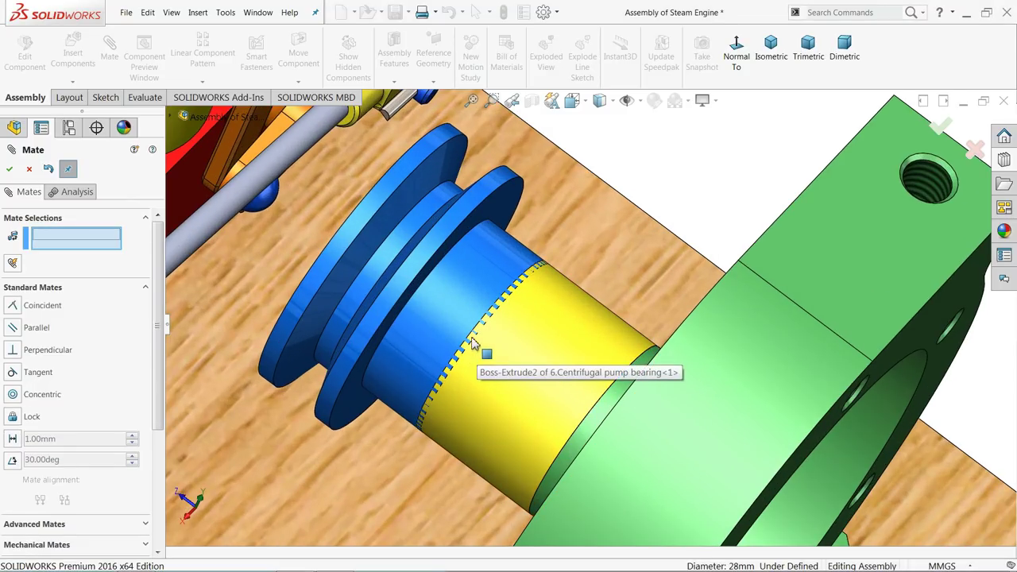
middle_drag(459, 310, 306, 155)
ctrl+middle_drag(345, 184, 431, 239)
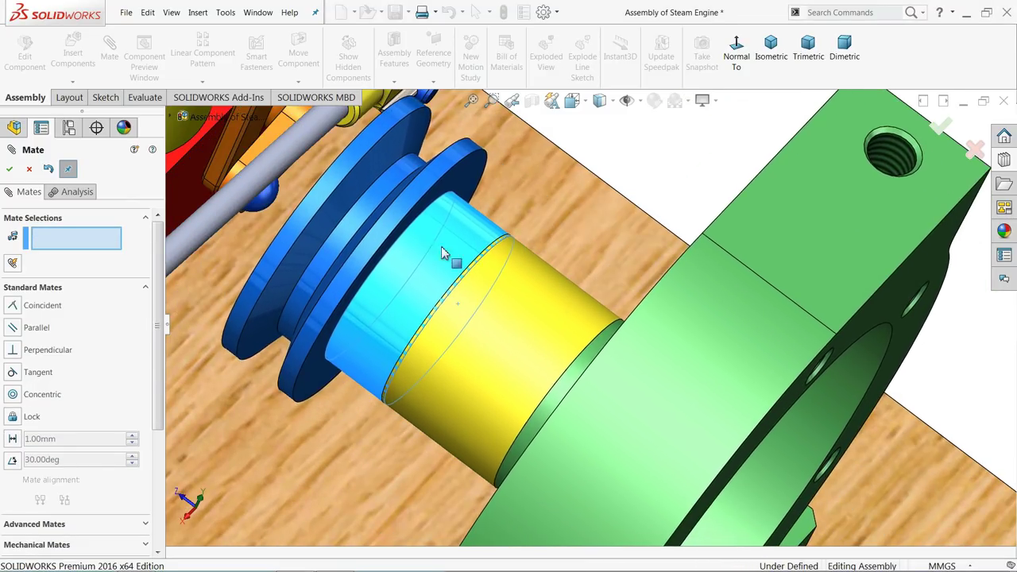
scroll(506, 327, up, 3)
drag(488, 292, 402, 235)
scroll(498, 324, up, 5)
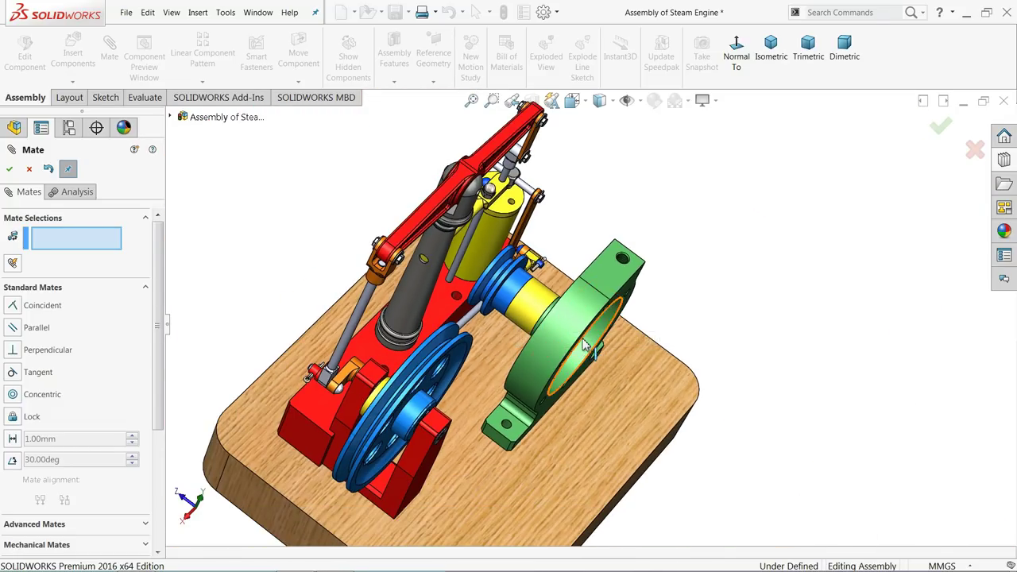
drag(577, 355, 640, 377)
scroll(527, 324, down, 5)
Mate the turbine pulley's hub end face coincident with the pump bearing's annular end face and finish mating
click(445, 255)
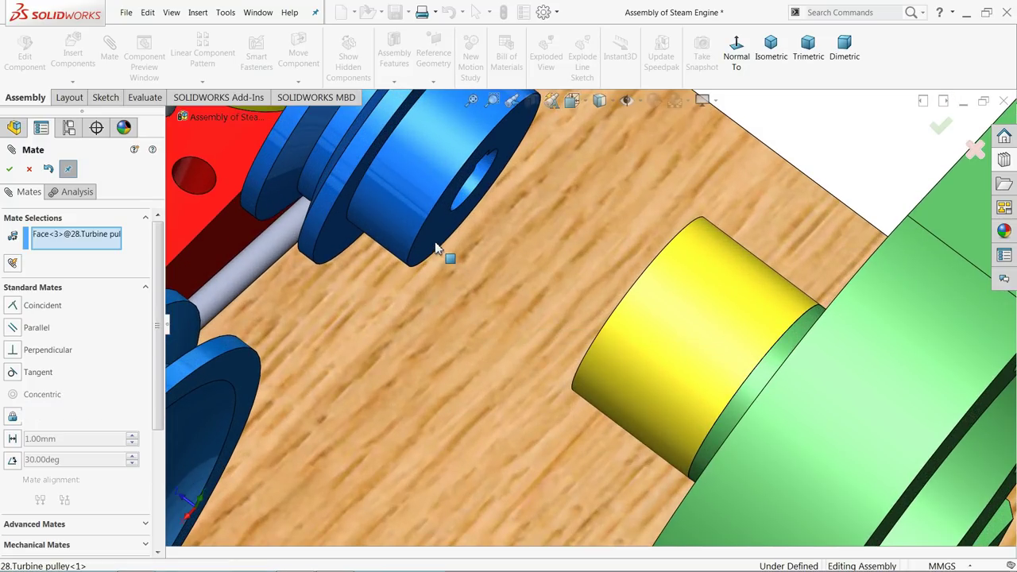
scroll(541, 275, up, 3)
scroll(581, 284, down, 6)
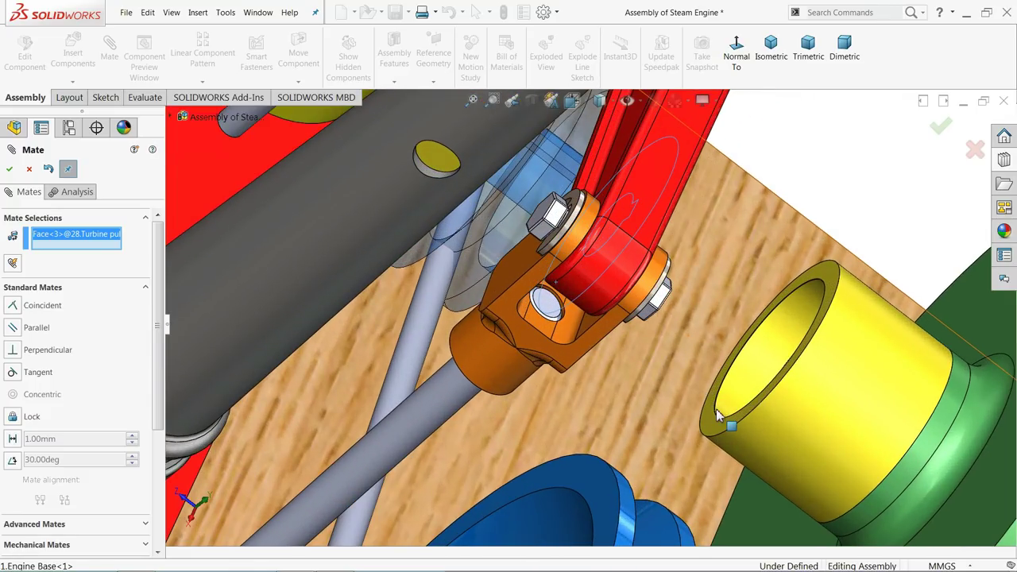
middle_drag(719, 377, 667, 352)
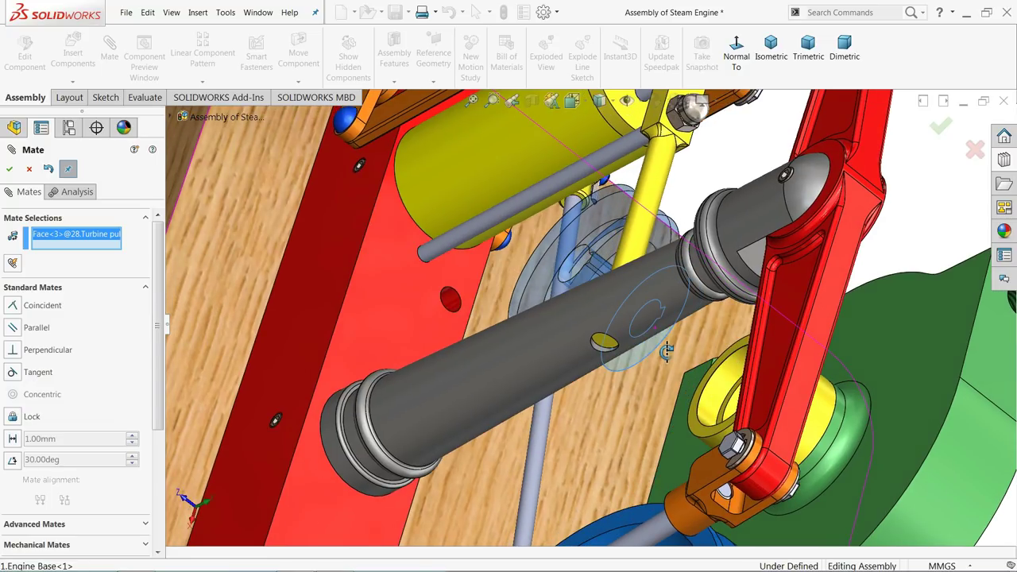
scroll(684, 385, down, 3)
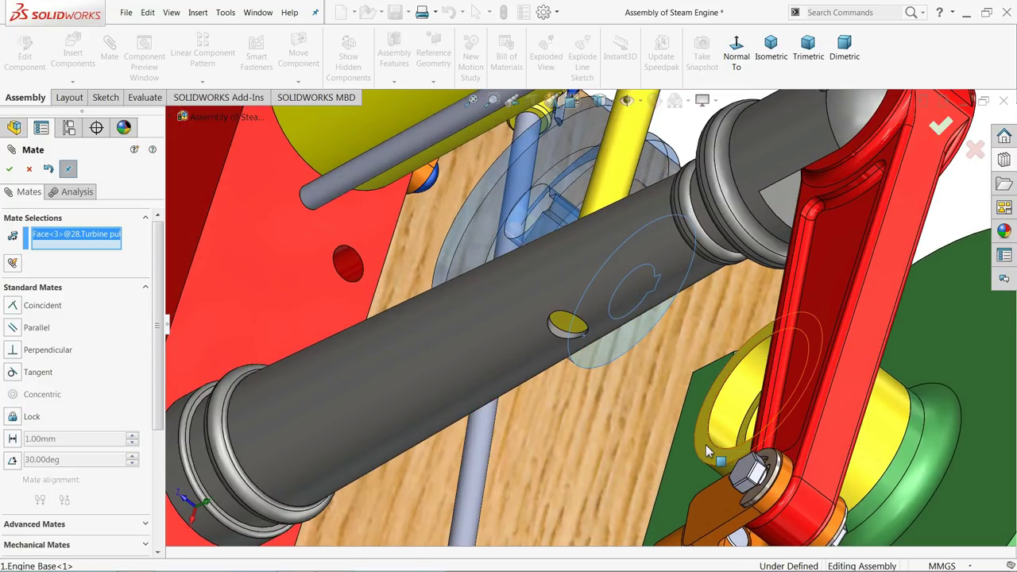
click(706, 448)
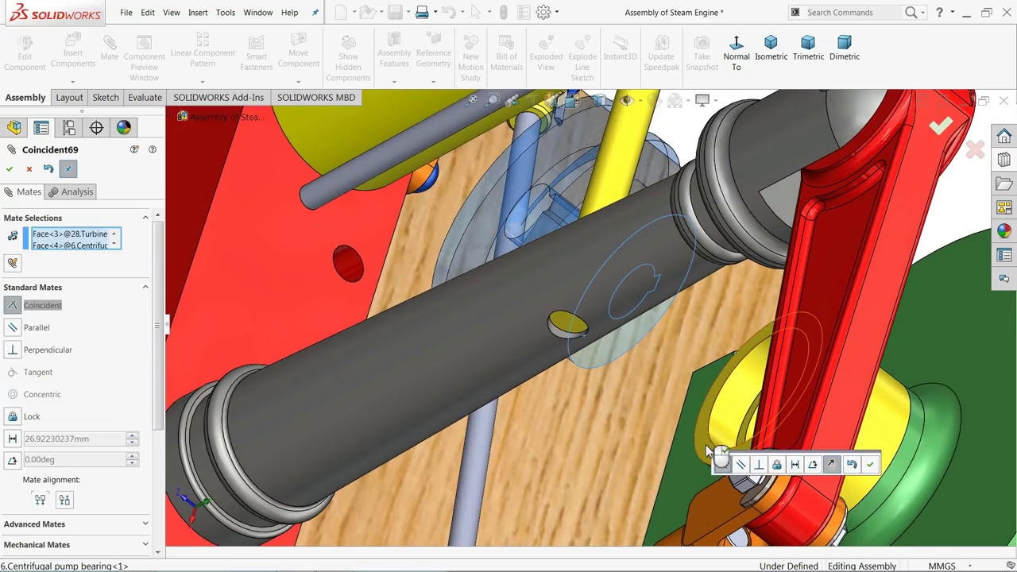
click(870, 466)
key(f)
middle_drag(678, 401, 592, 291)
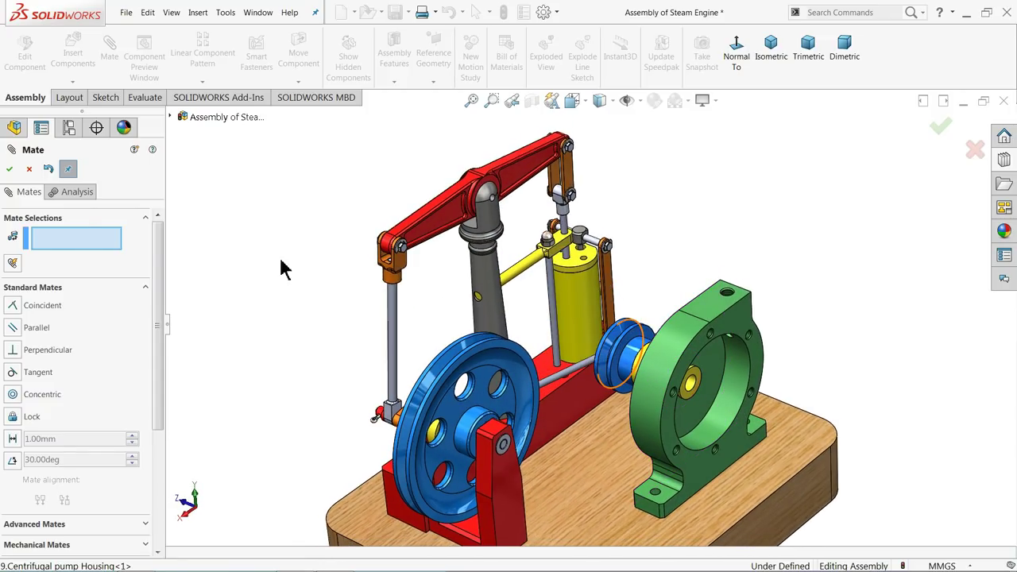
click(11, 169)
Insert the part 11.centrifugal pump shaft and place it beside the pump housing's open front
click(72, 54)
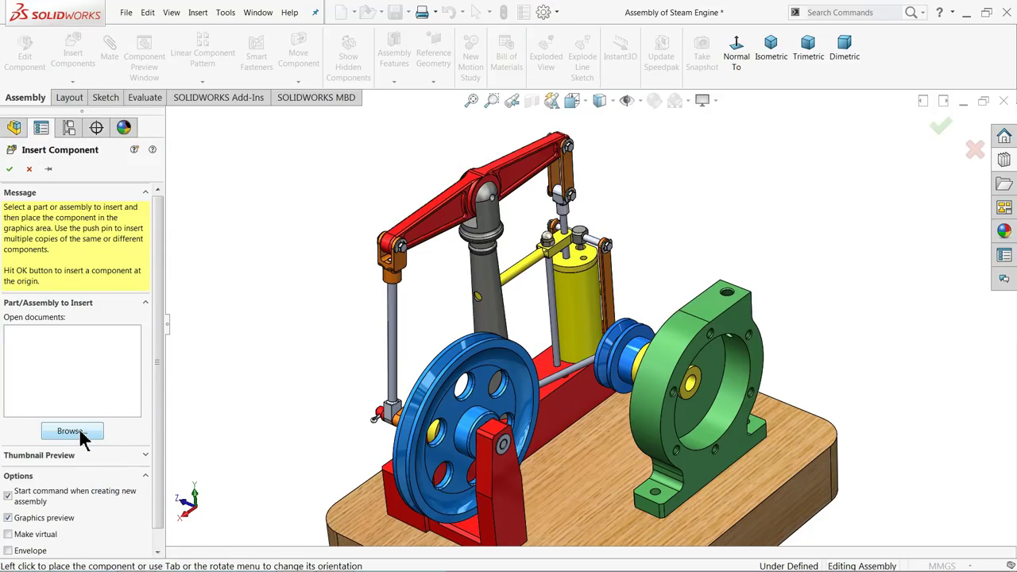
click(71, 432)
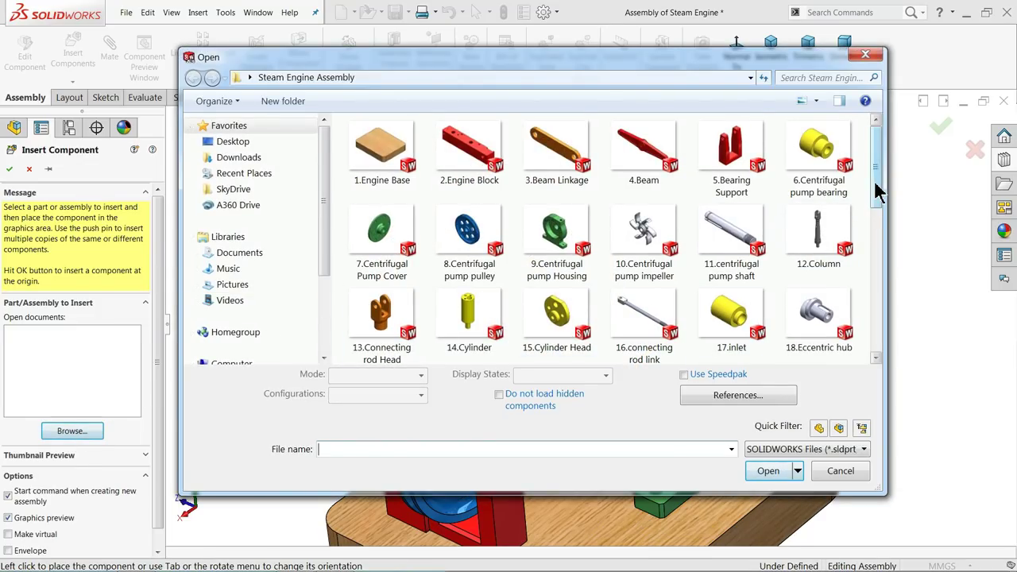
drag(878, 190, 878, 203)
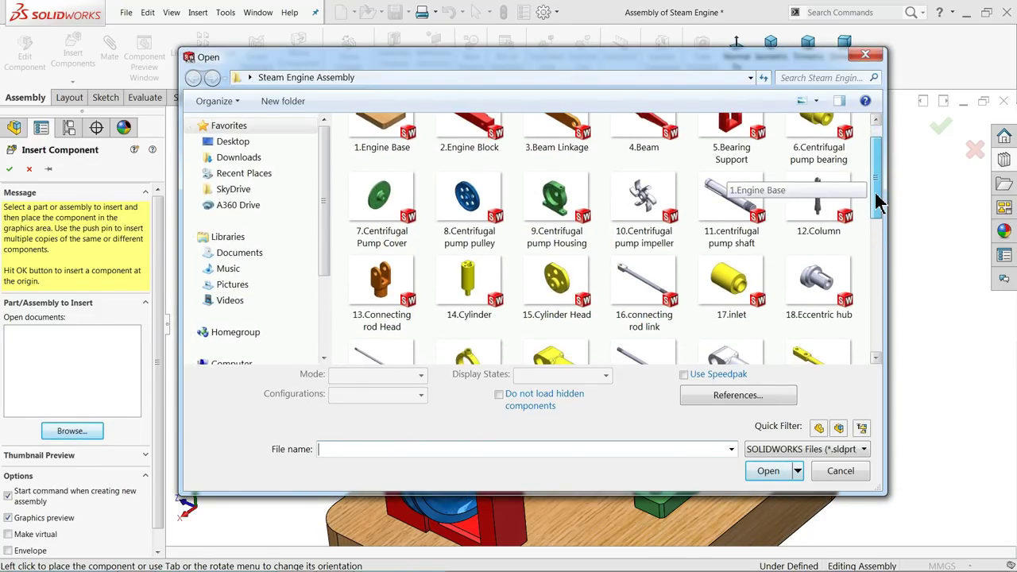
click(728, 238)
click(769, 469)
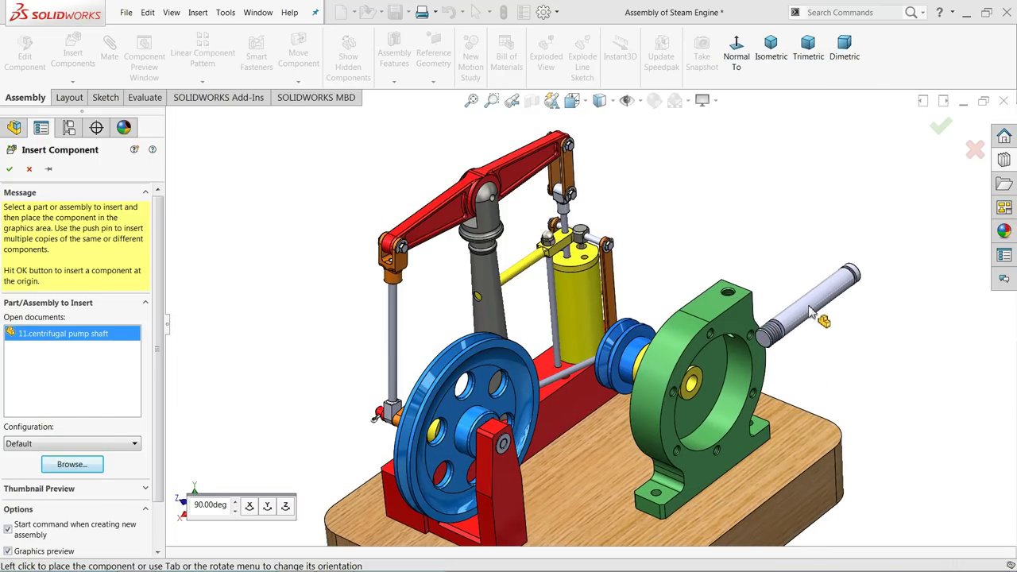
click(811, 312)
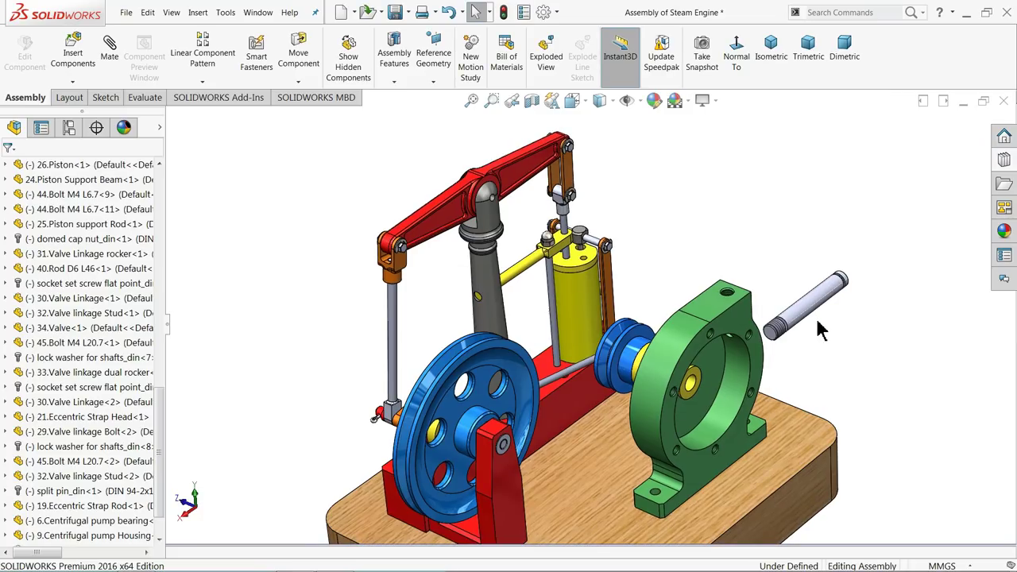
Rotate the pump shaft with free drag so its keyway end faces the housing and its threaded end points outward
scroll(818, 330, down, 3)
click(298, 82)
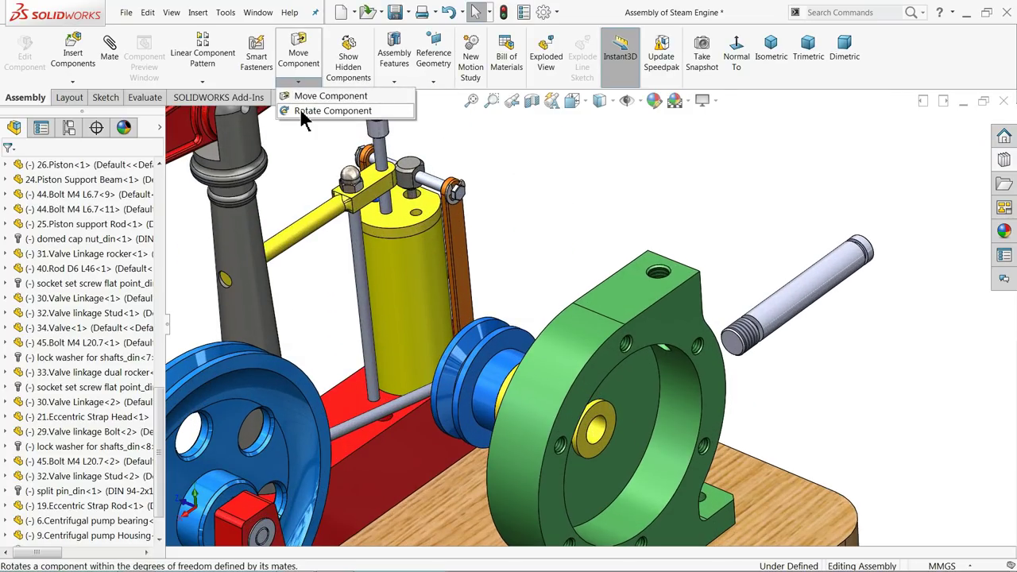
click(300, 110)
drag(783, 318, 749, 295)
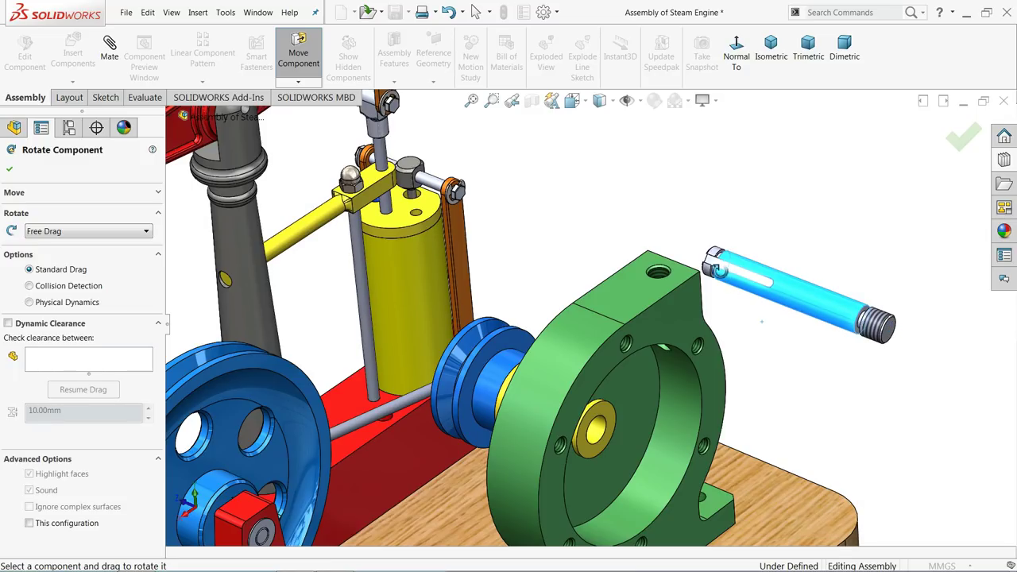
click(10, 170)
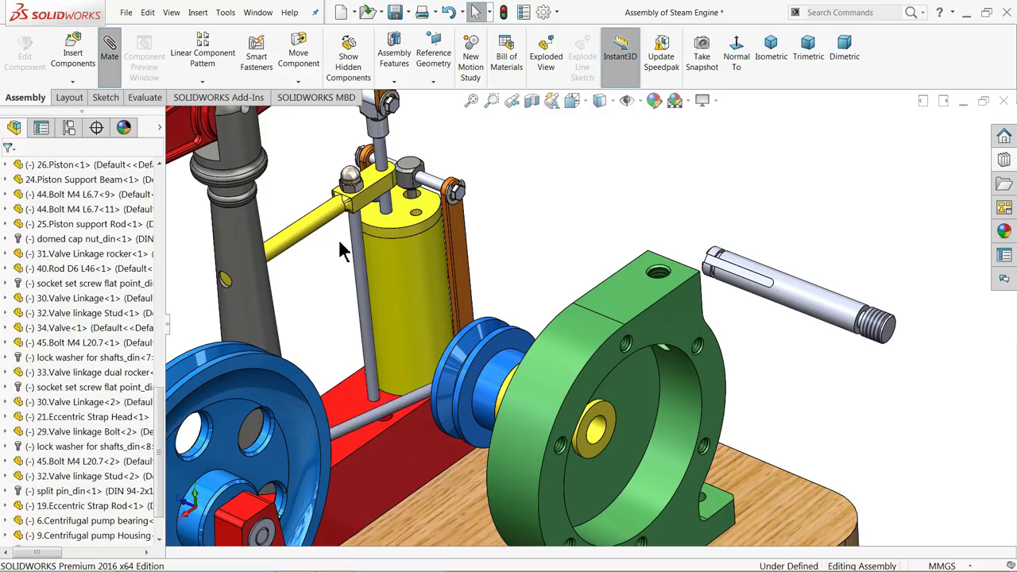
Add a concentric mate between the pump shaft's cylindrical body and the bore of the pump bearing
scroll(616, 337, down, 3)
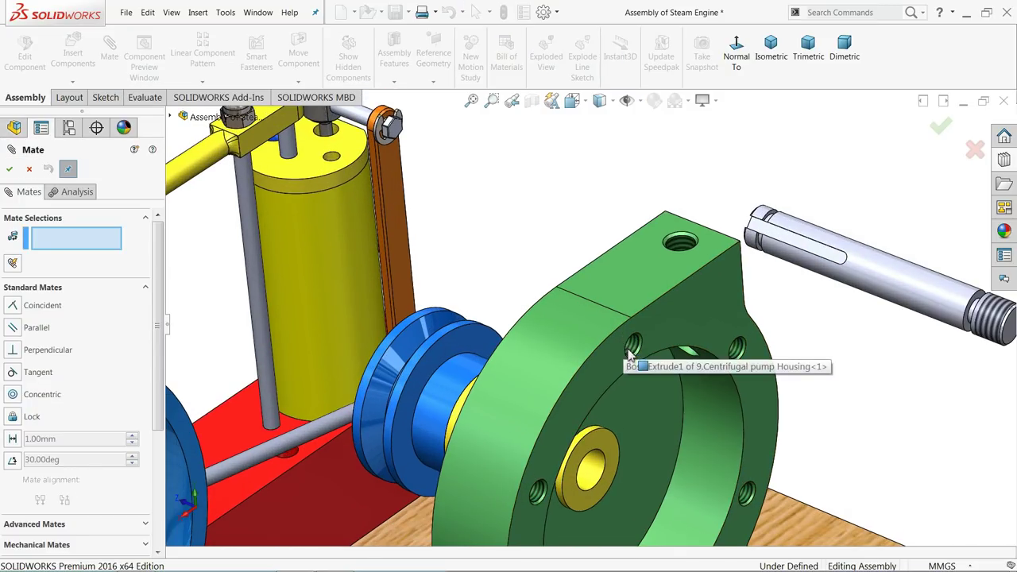
click(903, 285)
click(602, 477)
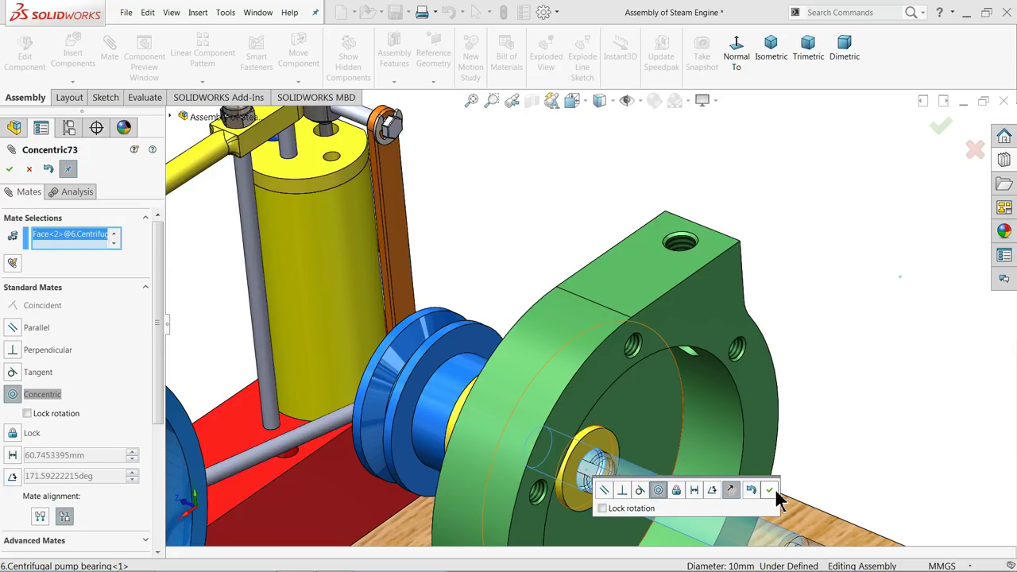
click(768, 491)
Slide the pump shaft outward along the bearing axis until its keyway end clears the bearing bore inside the housing
scroll(445, 377, up, 3)
scroll(445, 378, down, 2)
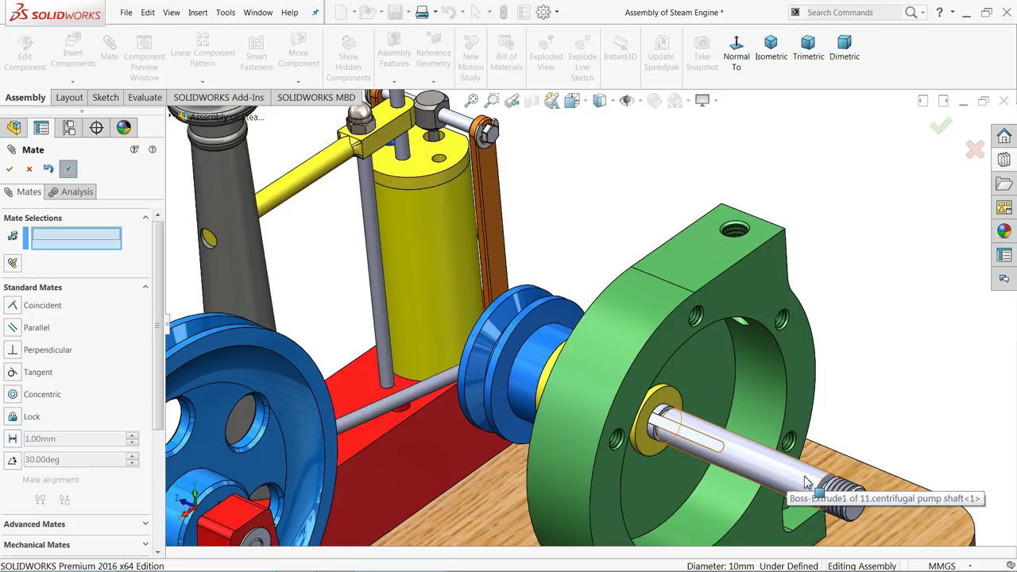
drag(764, 467, 822, 404)
scroll(822, 405, up, 5)
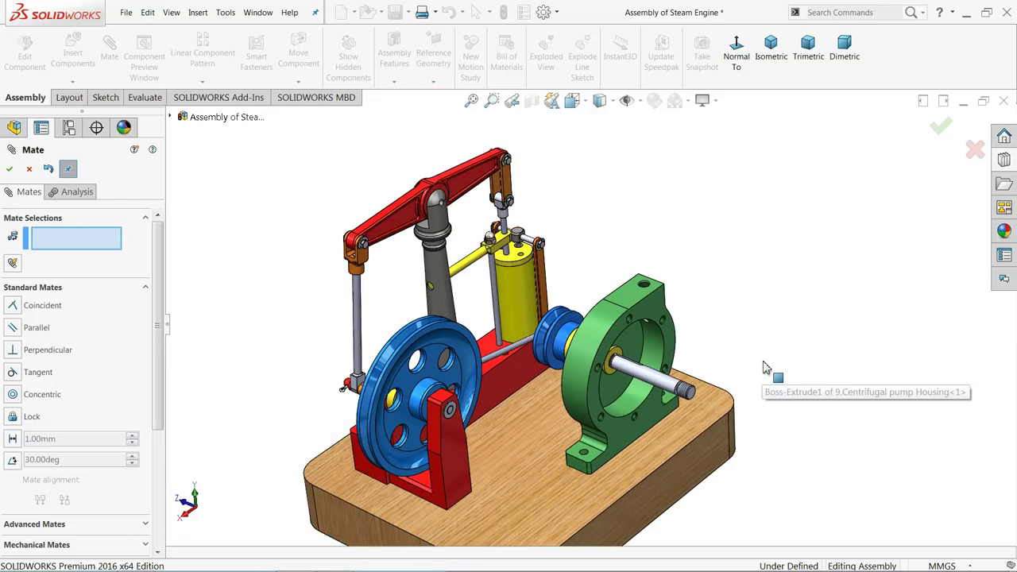
scroll(614, 378, down, 4)
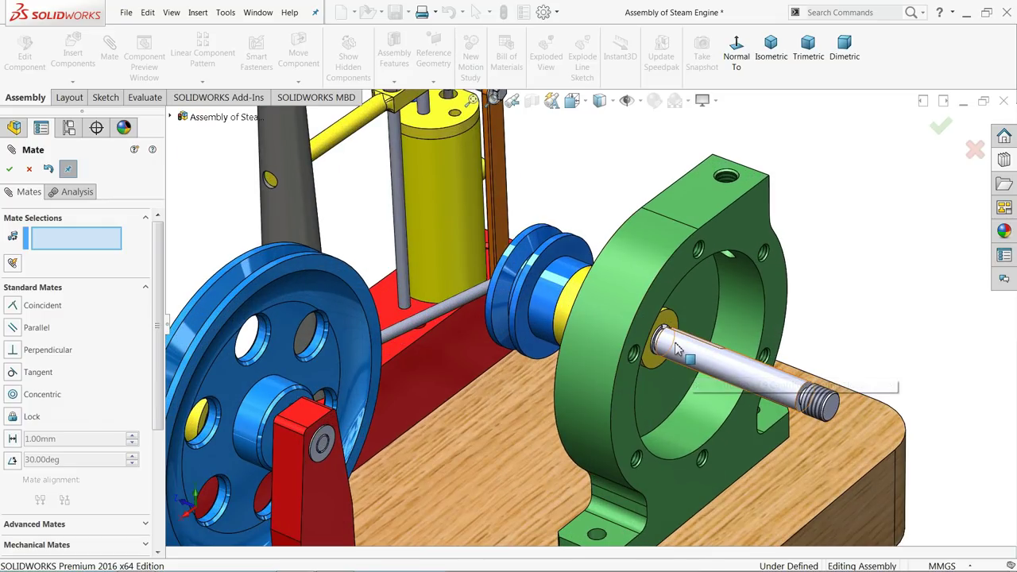
drag(772, 380, 825, 400)
scroll(750, 385, down, 3)
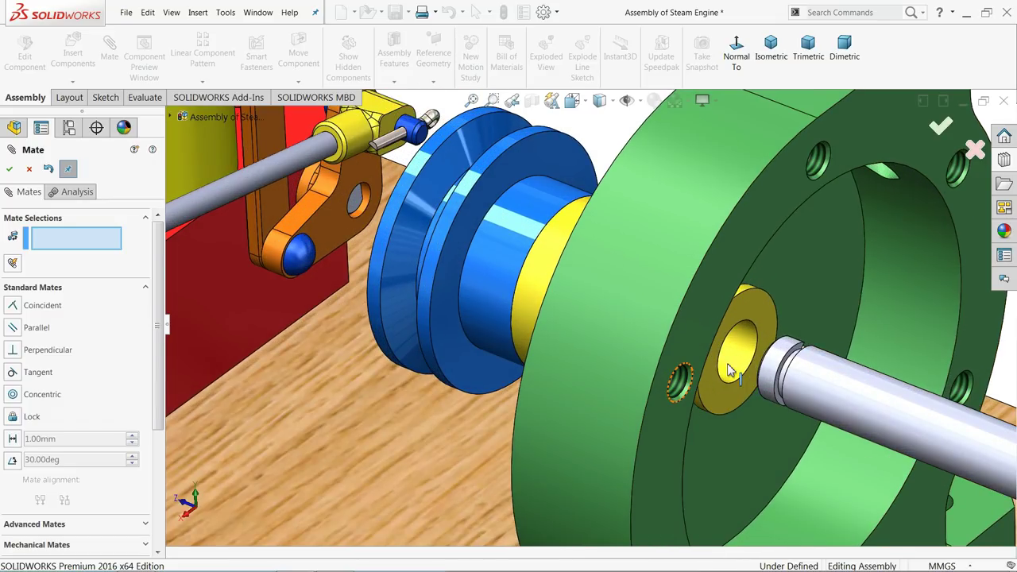
Add a coincident mate between the turbine pulley's outer end face and the keyway-side end face of the pump shaft
scroll(716, 358, up, 3)
middle_drag(678, 342, 625, 291)
scroll(472, 280, down, 3)
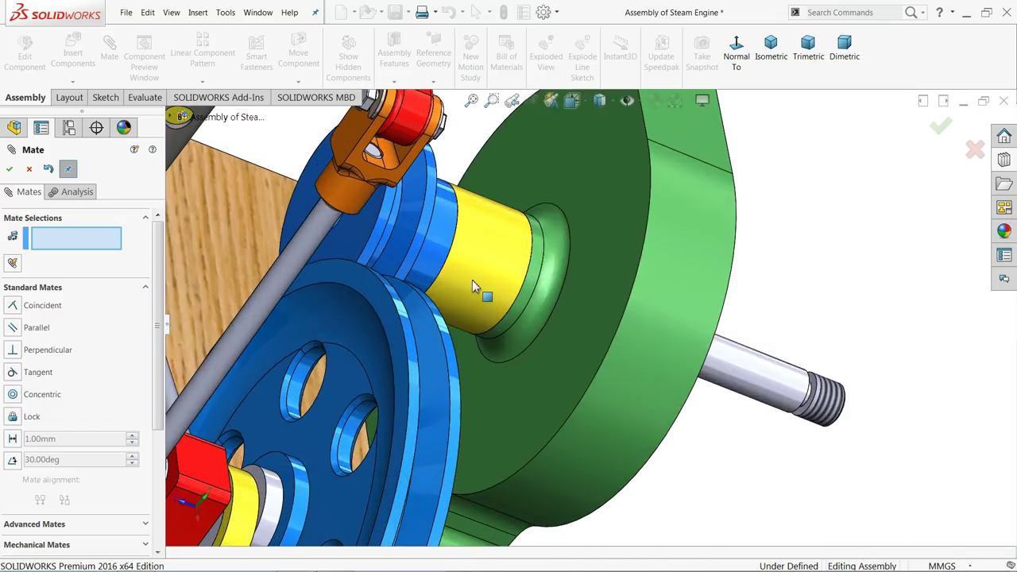
scroll(456, 261, up, 5)
middle_drag(456, 261, 488, 268)
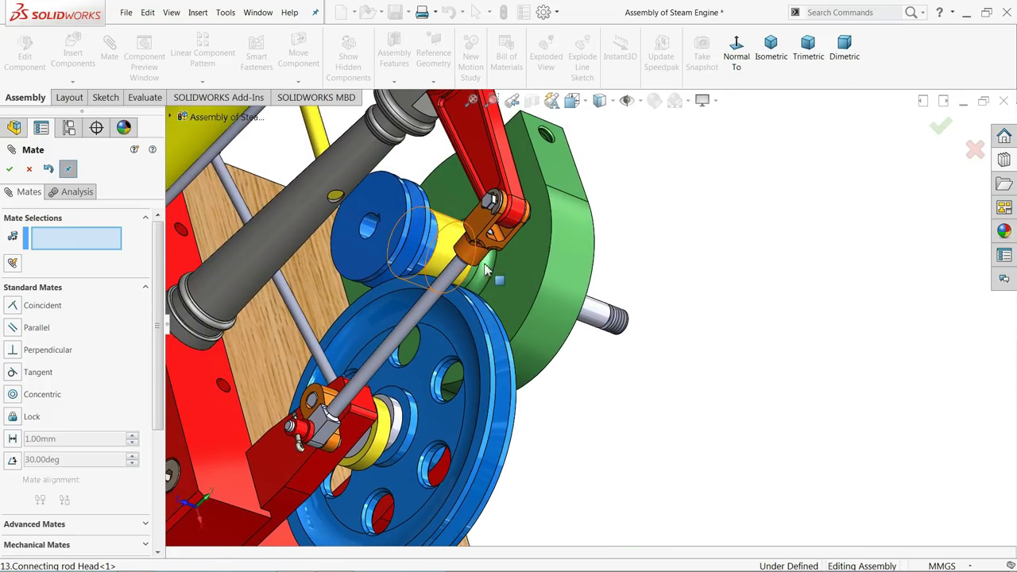
scroll(368, 226, down, 3)
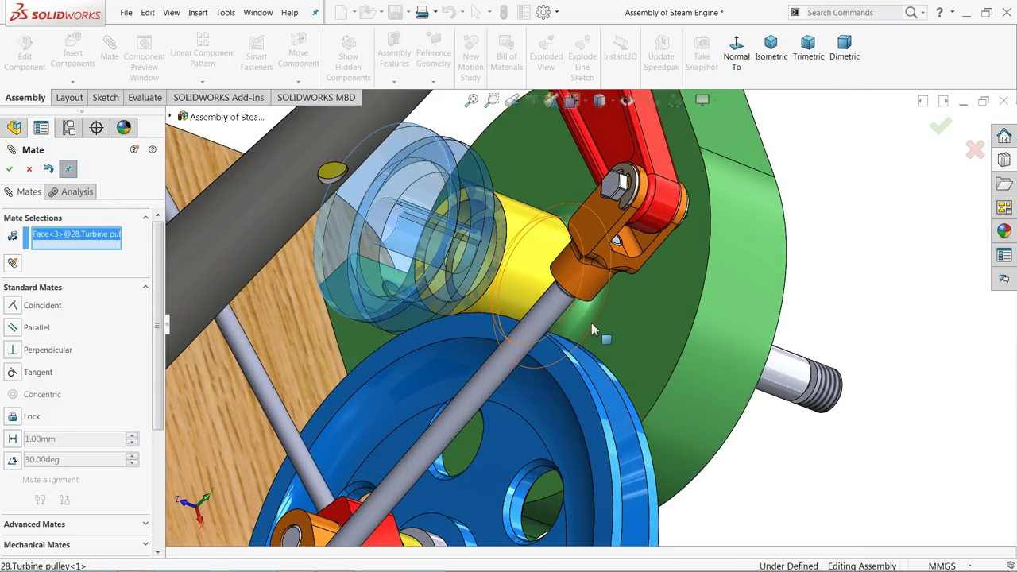
scroll(592, 329, up, 3)
middle_drag(662, 348, 808, 341)
scroll(702, 325, down, 4)
middle_drag(570, 307, 682, 363)
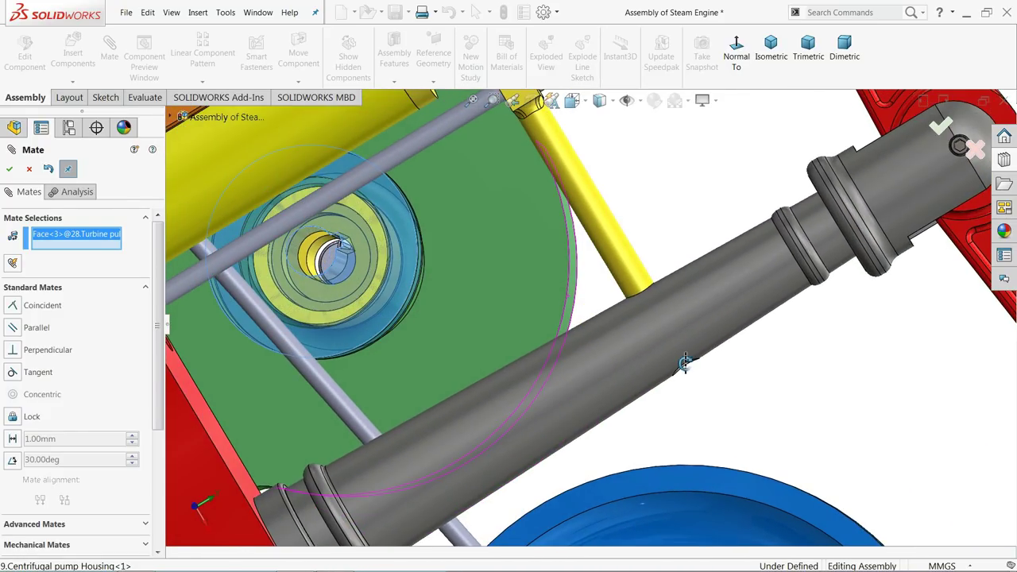
scroll(320, 281, down, 4)
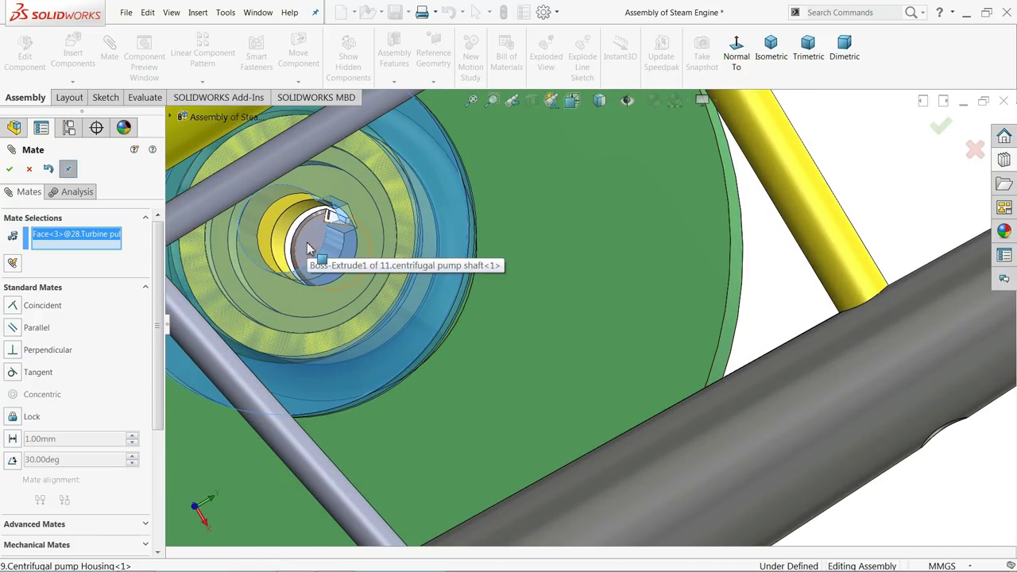
click(310, 249)
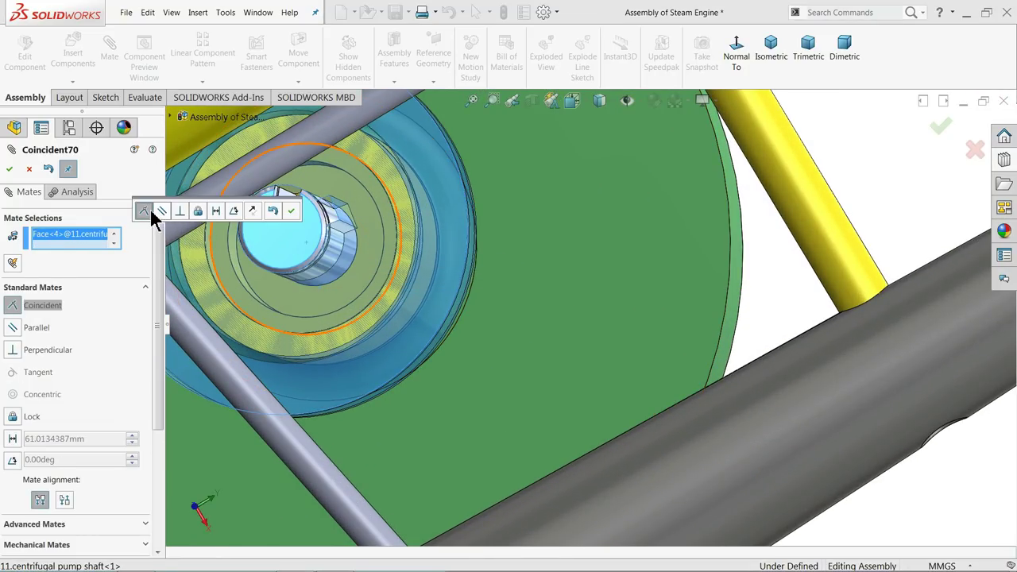
click(289, 213)
Align the keyways by mating a side face of the pump shaft's keyway coincident with the matching face of the turbine pulley's keyway
scroll(368, 238, up, 3)
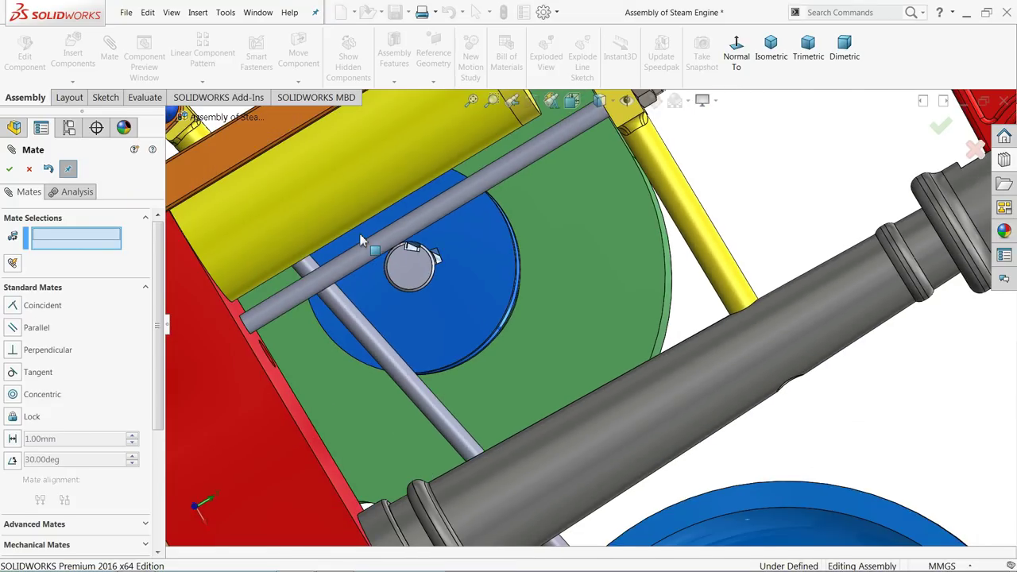
middle_drag(488, 248, 463, 256)
scroll(463, 255, up, 1)
scroll(443, 256, down, 8)
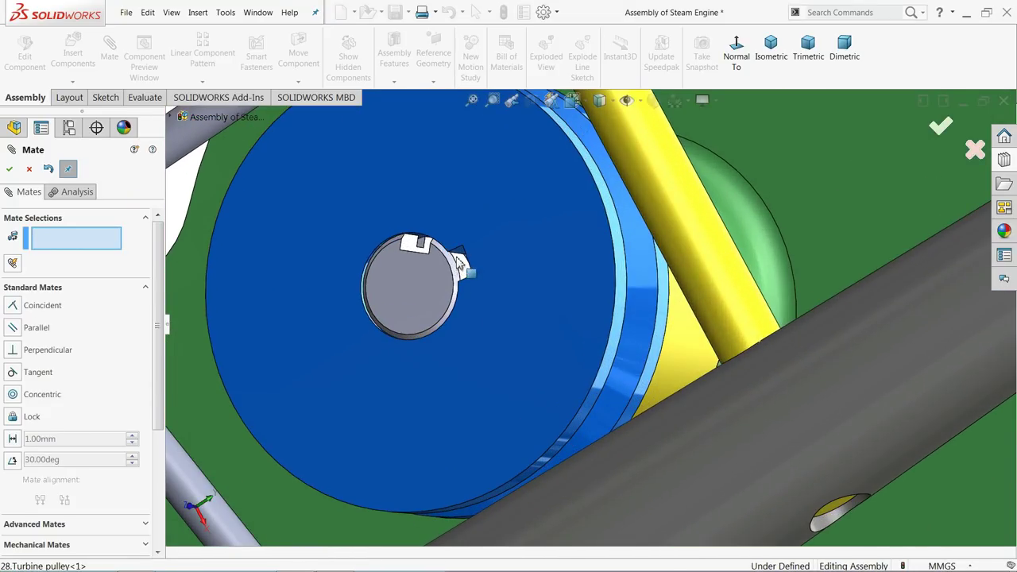
click(381, 247)
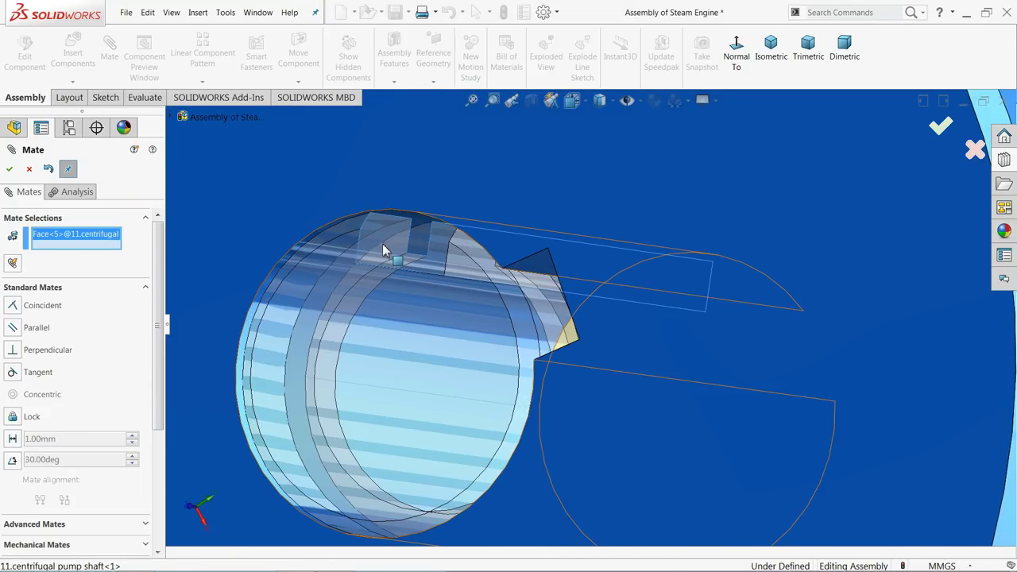
click(535, 270)
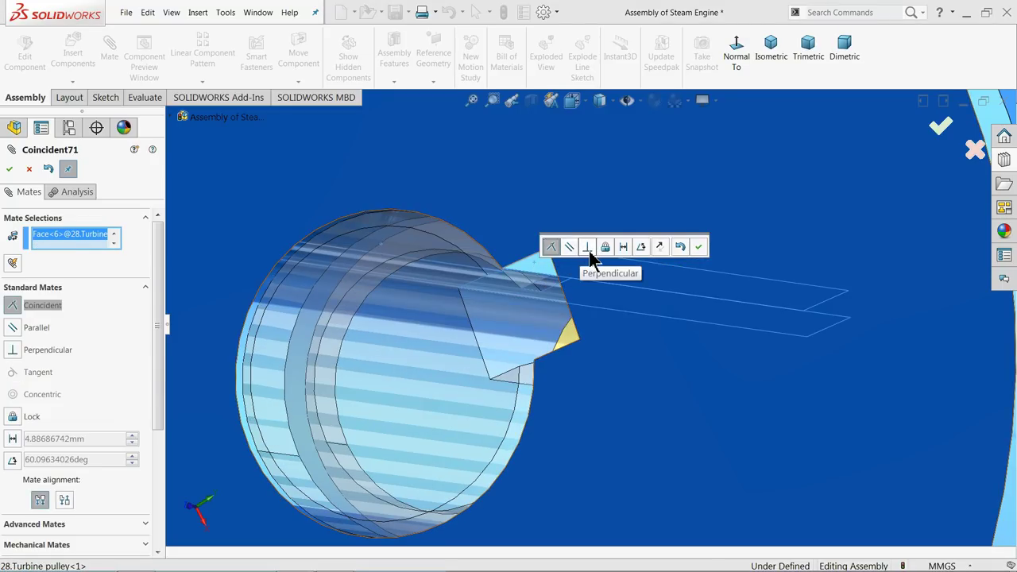
click(700, 251)
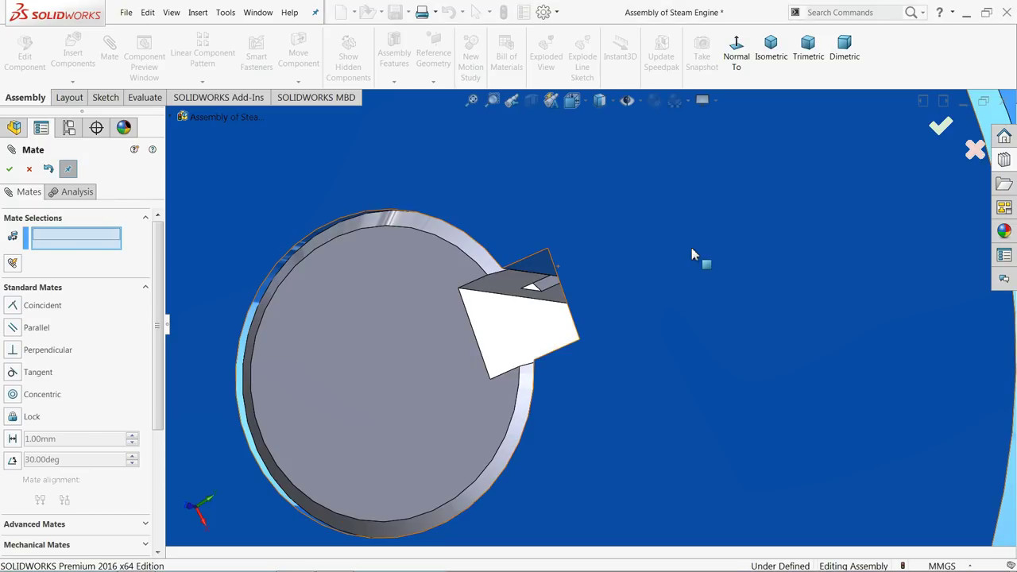
scroll(509, 315, up, 2)
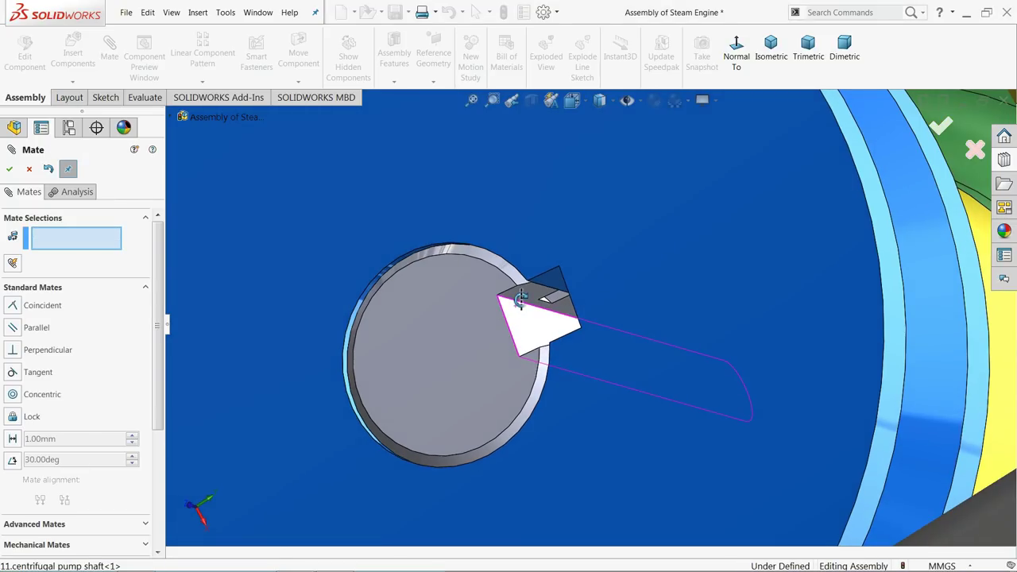
Examine the pulley, bearing and shaft arrangement around the centrifugal pump housing, and close the Mate command
scroll(554, 342, up, 3)
scroll(554, 342, up, 3)
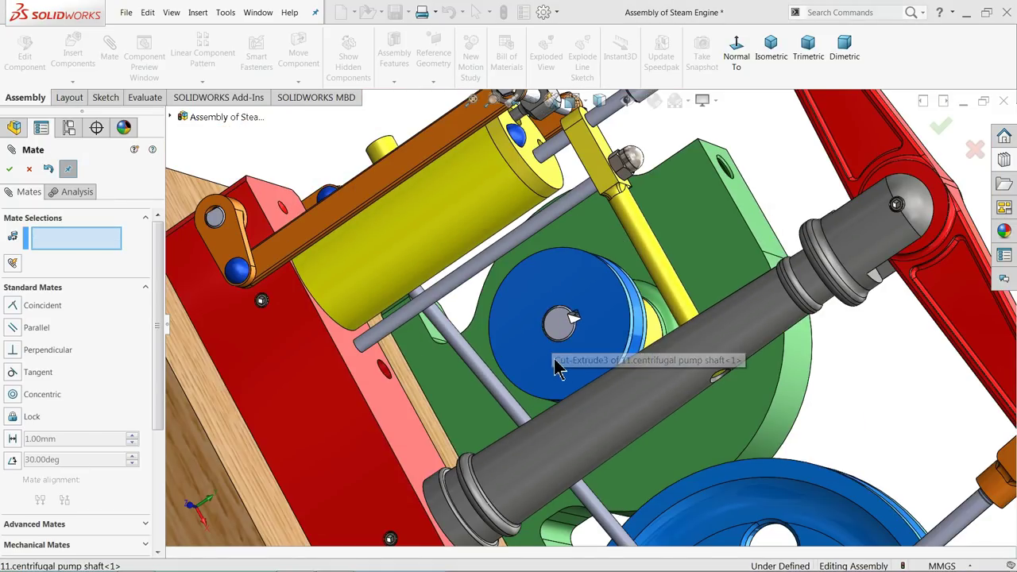
middle_drag(595, 341, 513, 290)
scroll(593, 306, up, 3)
scroll(670, 369, down, 3)
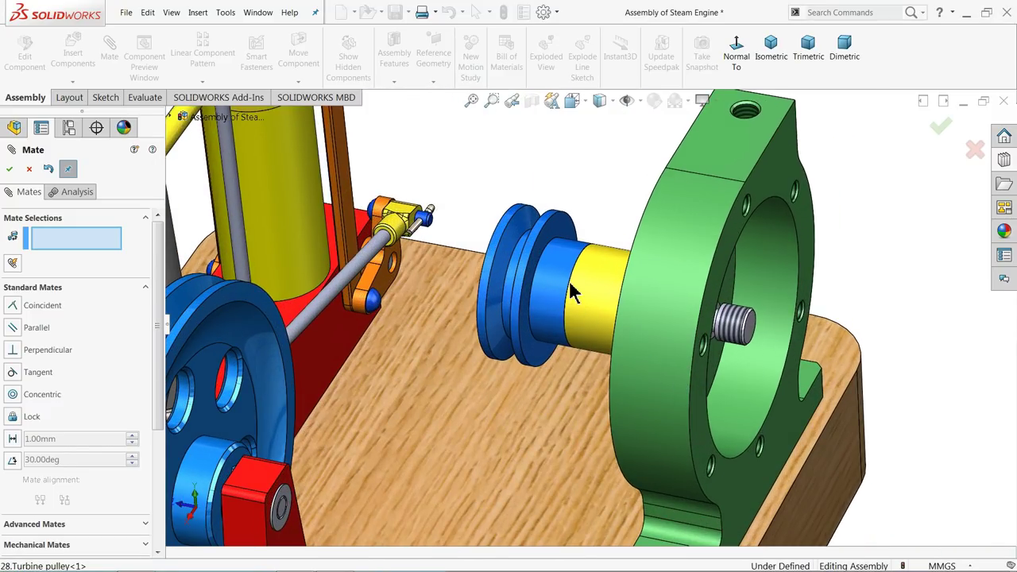
drag(554, 280, 465, 243)
scroll(604, 358, up, 2)
scroll(642, 322, down, 4)
middle_drag(642, 322, 604, 325)
click(29, 169)
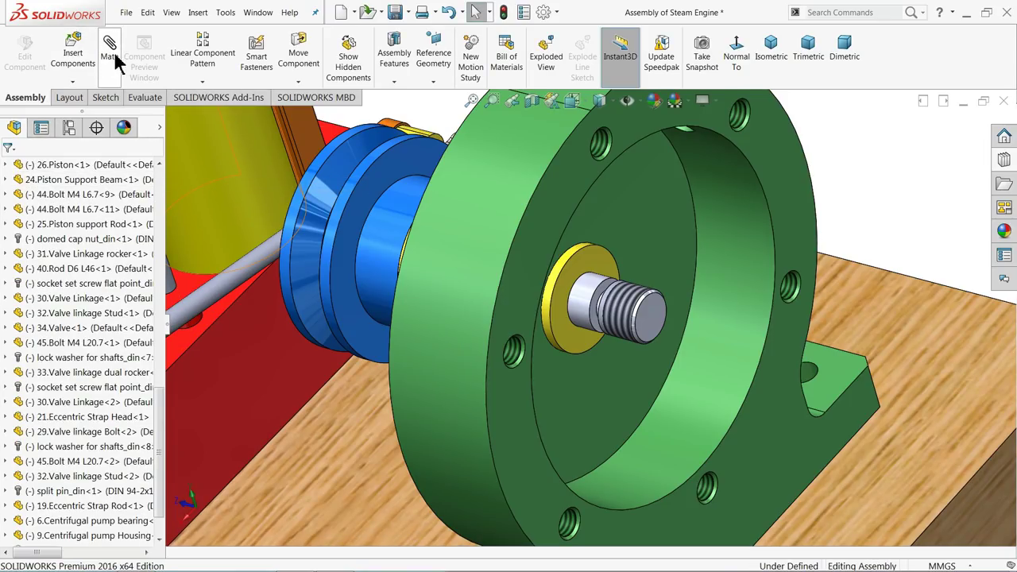
Insert the part 10.Centrifugal pump impeller and place it in front of the pump housing opening
click(73, 54)
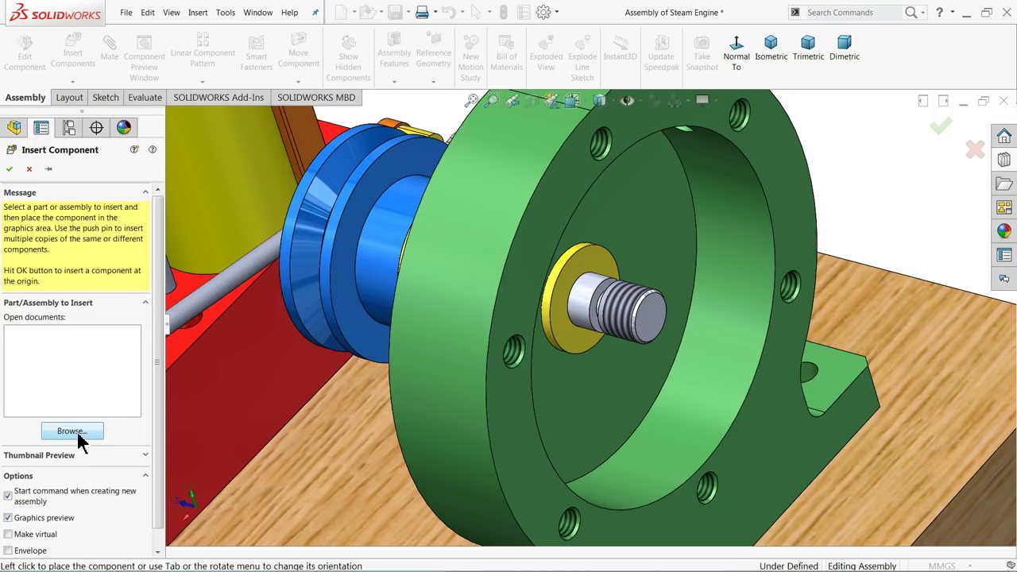
middle_drag(361, 325, 486, 307)
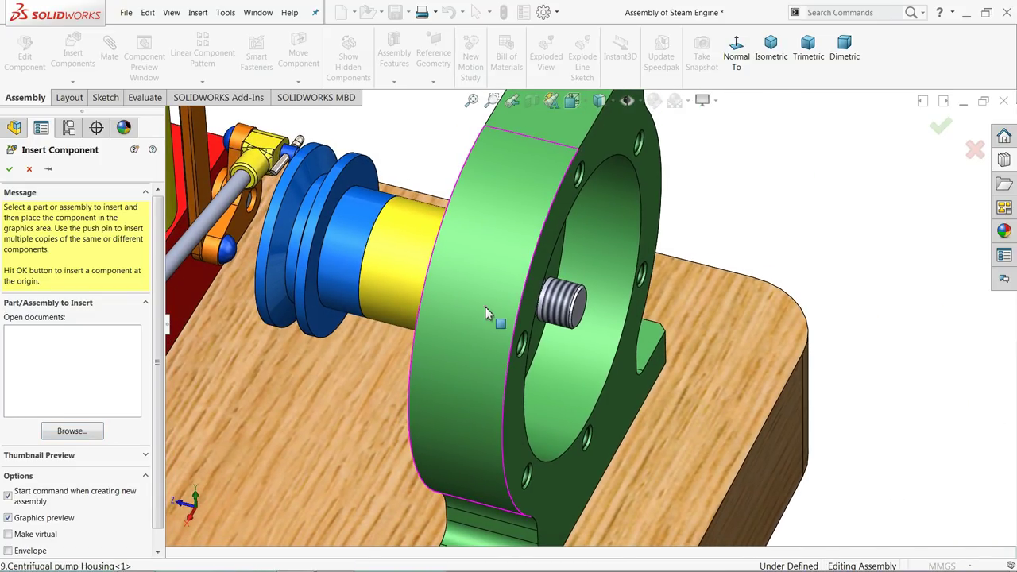
middle_drag(486, 307, 455, 312)
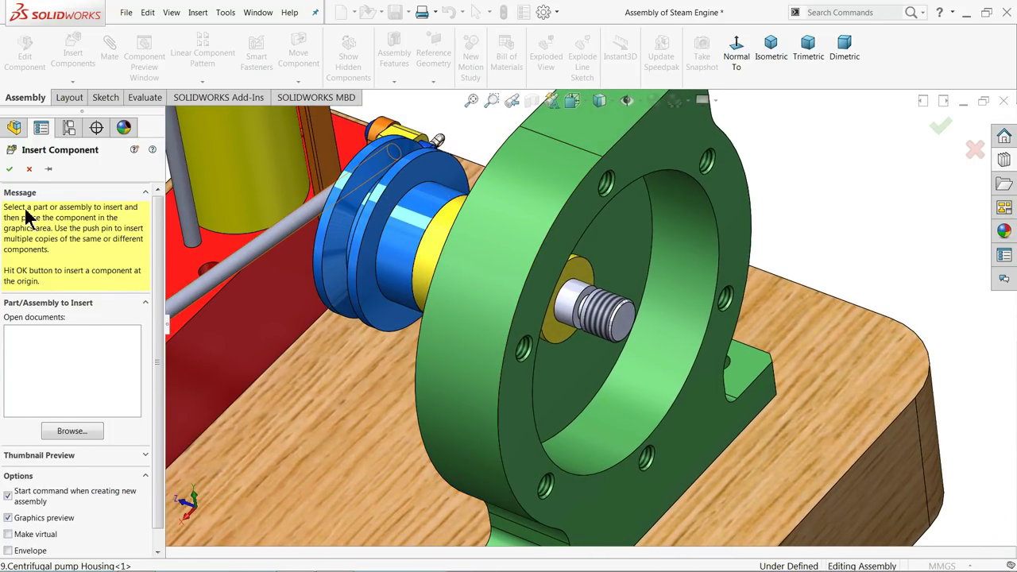
click(67, 433)
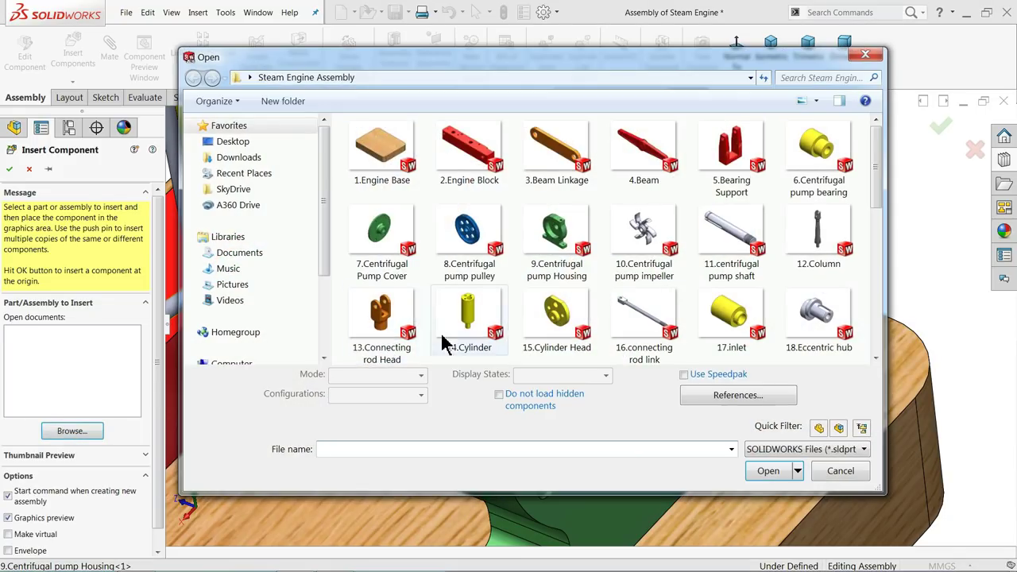
click(644, 247)
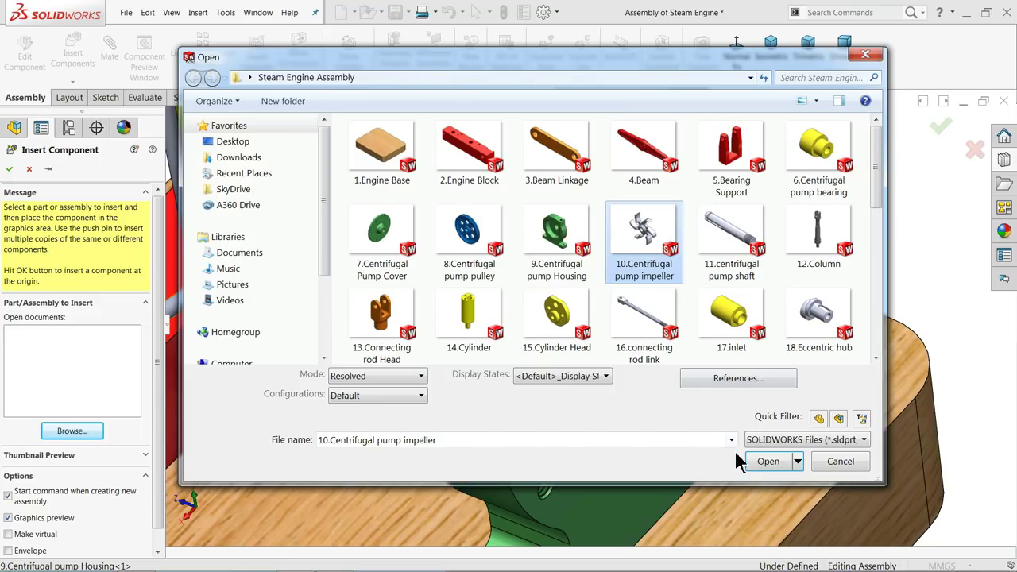
click(769, 461)
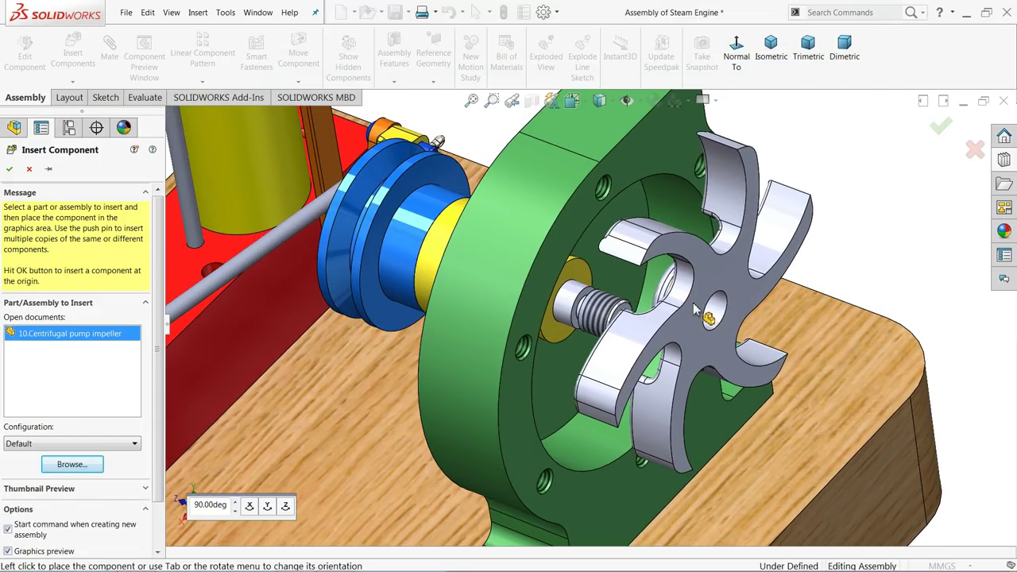
click(693, 312)
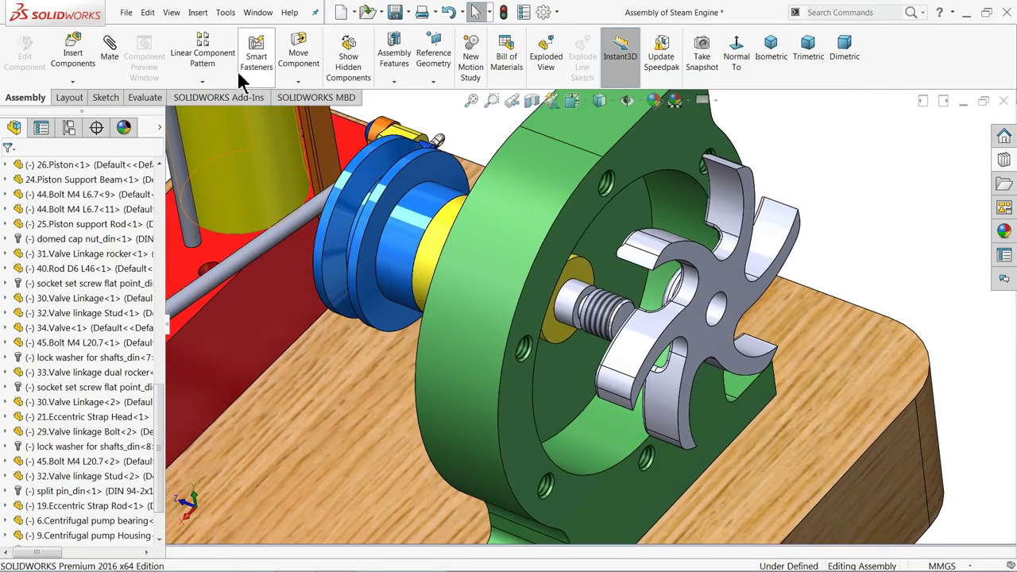
Rotate the impeller by free drag so its rounded hub faces outward from the pump housing
click(298, 82)
click(328, 114)
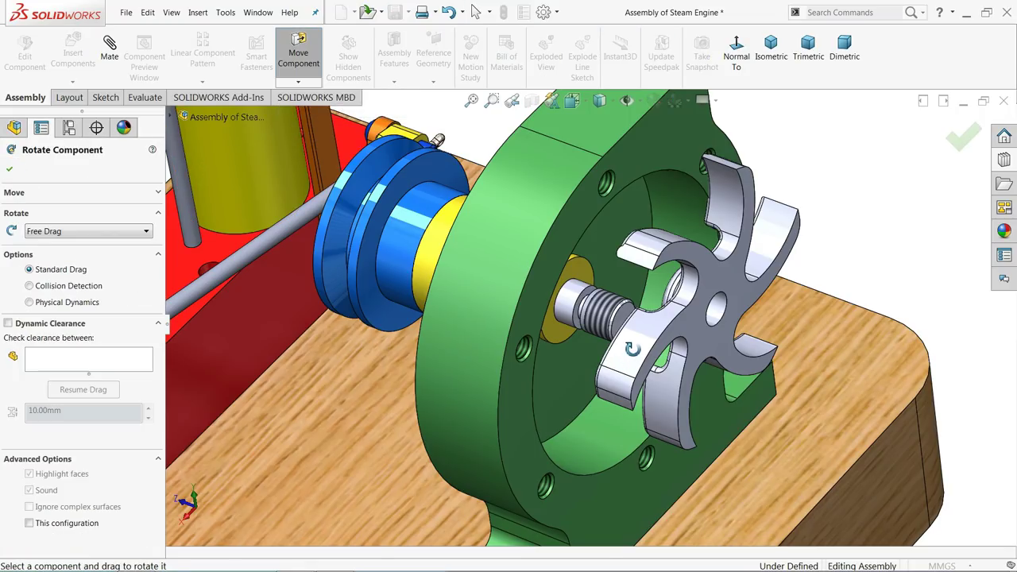
drag(654, 351, 675, 349)
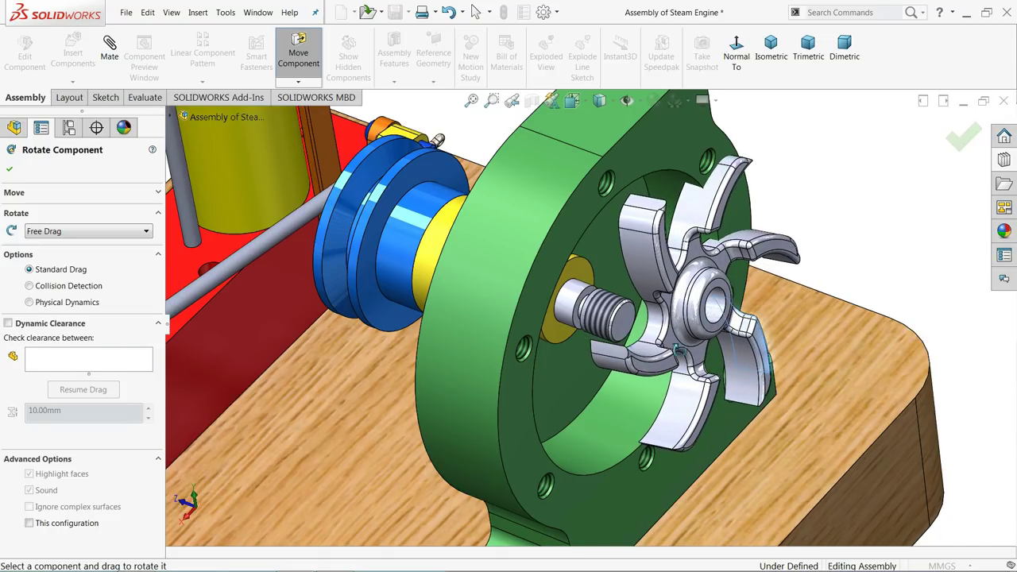
click(10, 171)
Add a concentric mate between the pump shaft's cylindrical face and the impeller's bore
mouse_move(592, 310)
middle_down()
mouse_move(604, 317)
mouse_move(564, 302)
mouse_move(591, 312)
middle_up()
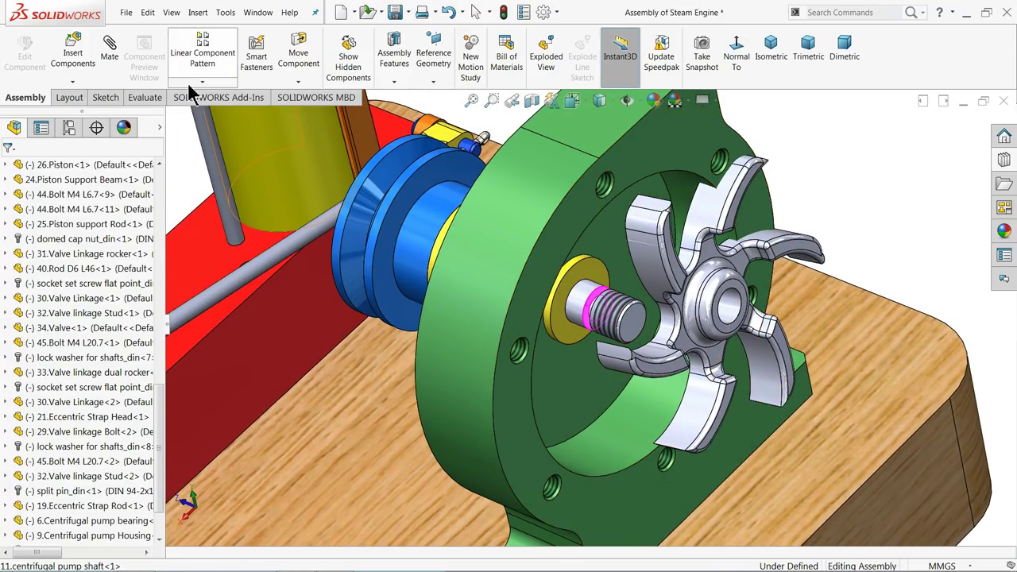
click(585, 303)
click(728, 310)
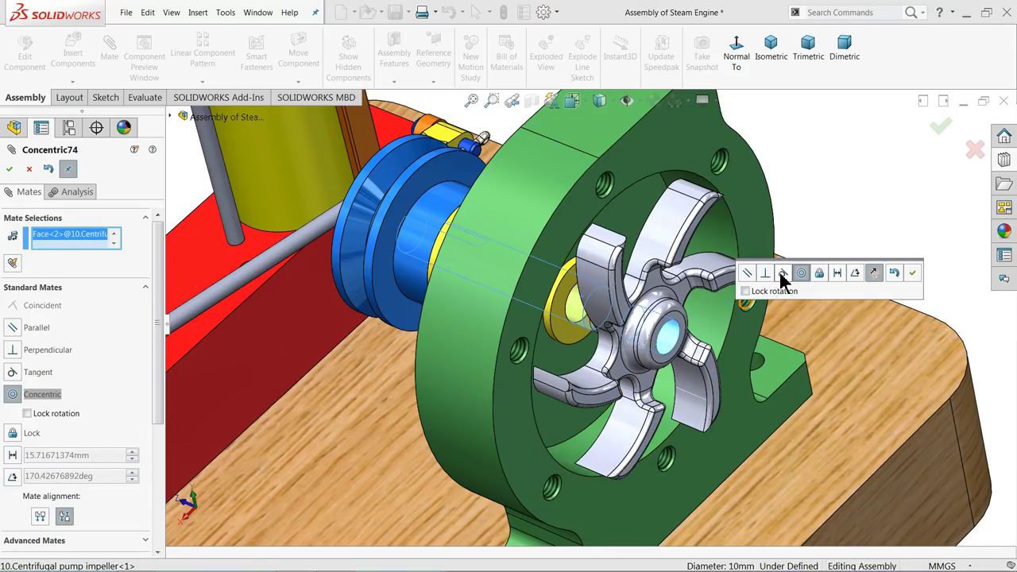
click(916, 273)
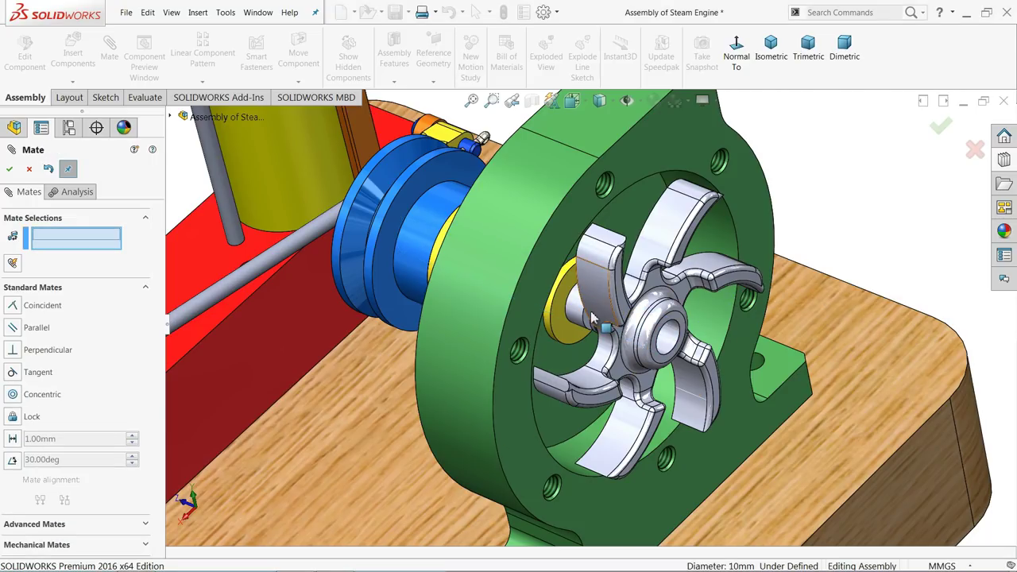
scroll(592, 318, down, 2)
scroll(589, 321, down, 3)
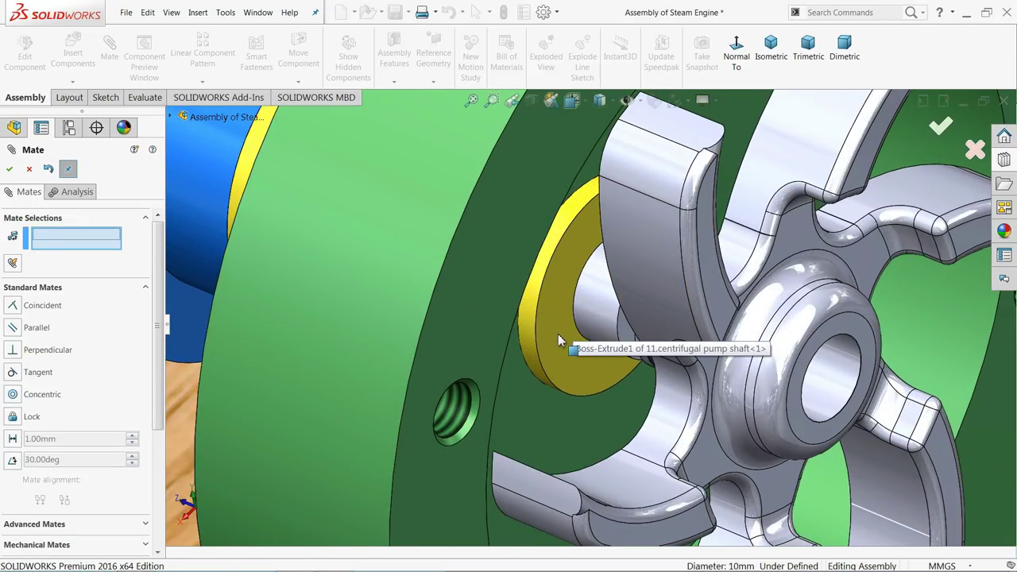
click(560, 340)
scroll(596, 339, up, 4)
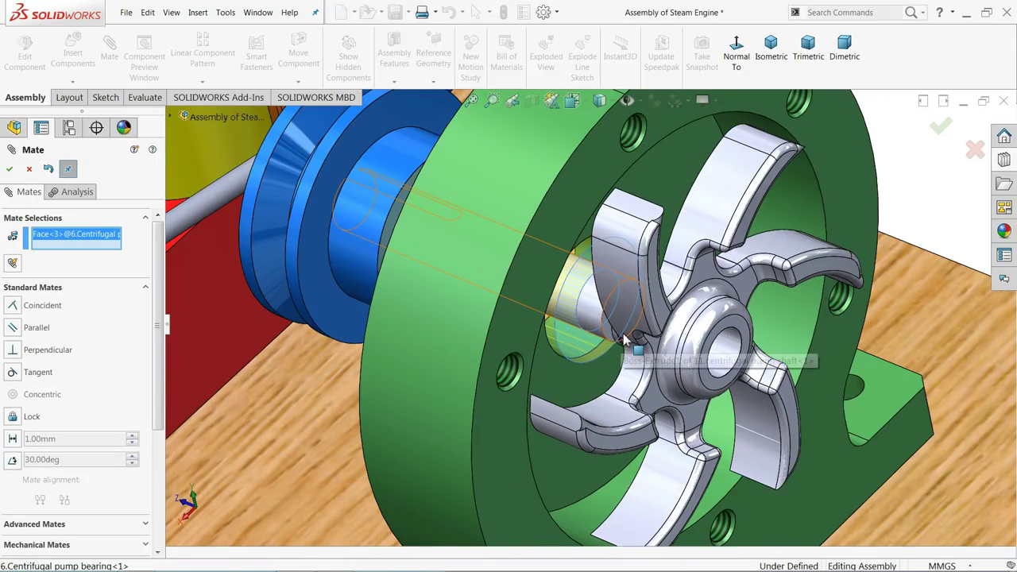
middle_drag(630, 337, 643, 356)
scroll(643, 356, up, 5)
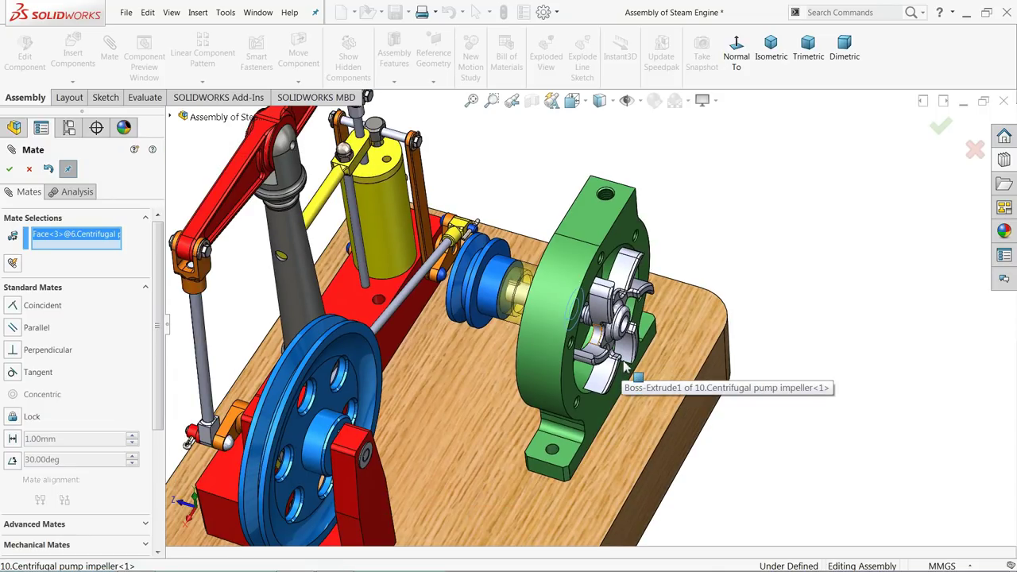
scroll(618, 369, down, 5)
middle_drag(620, 364, 141, 243)
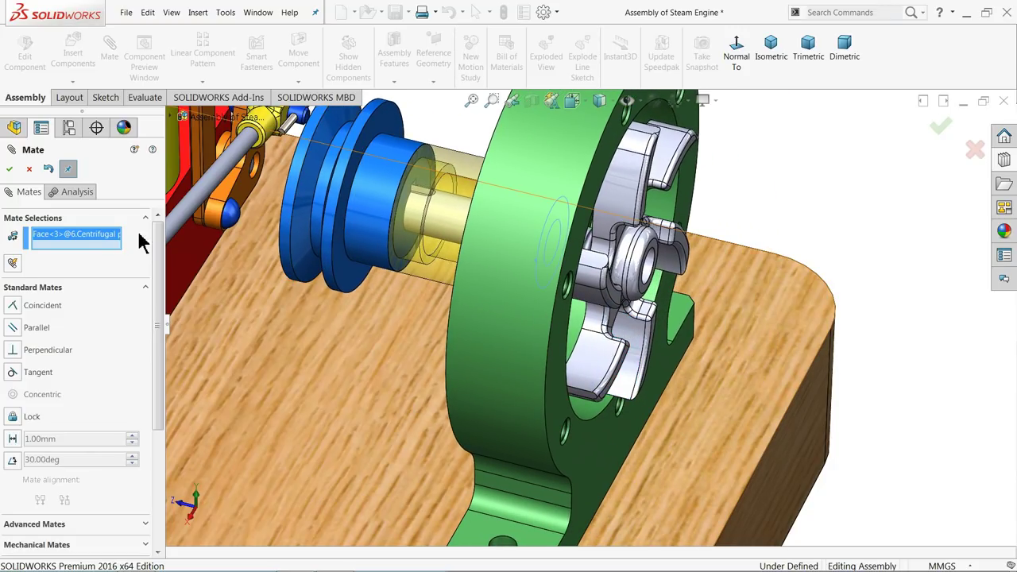
click(30, 169)
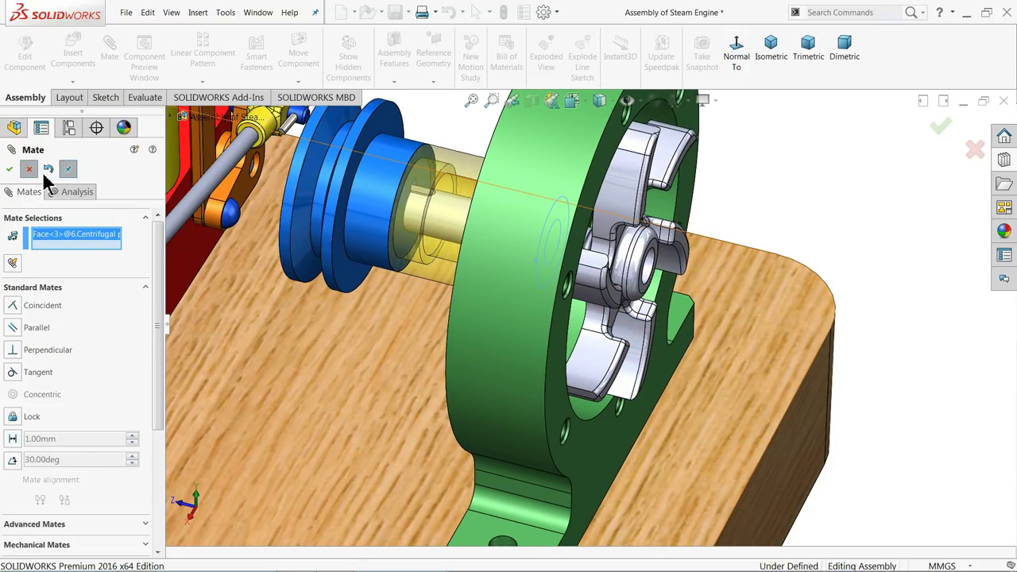
Fix the centrifugal pump housing in place and pull the impeller out of it along the shaft axis
click(534, 291)
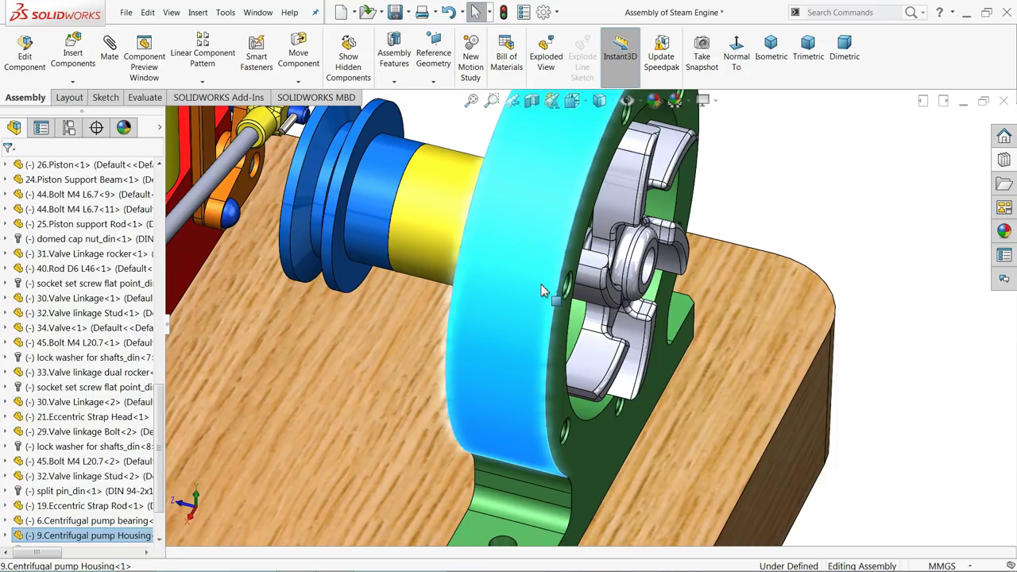
right_click(543, 290)
click(576, 283)
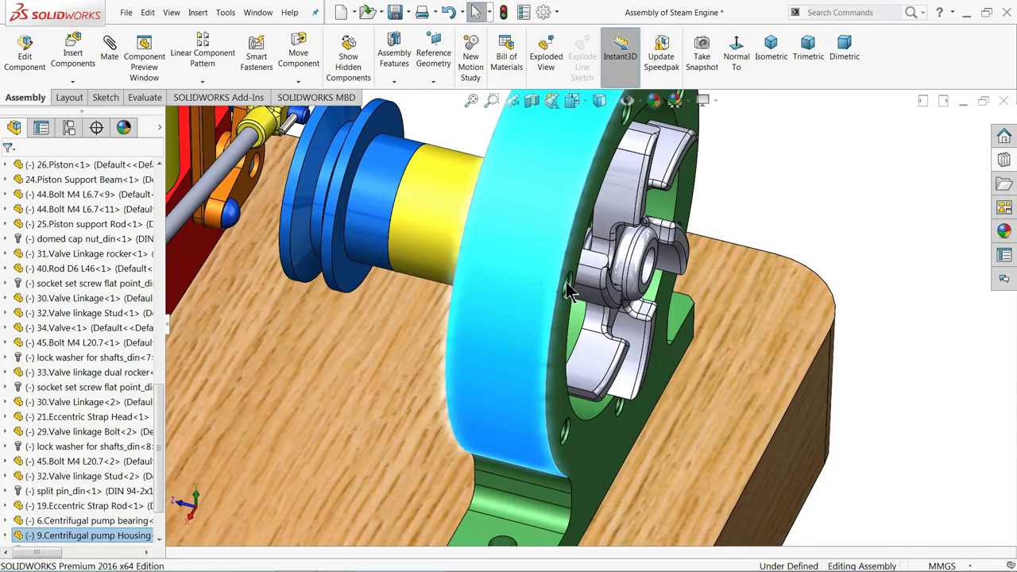
drag(628, 279, 767, 310)
click(721, 167)
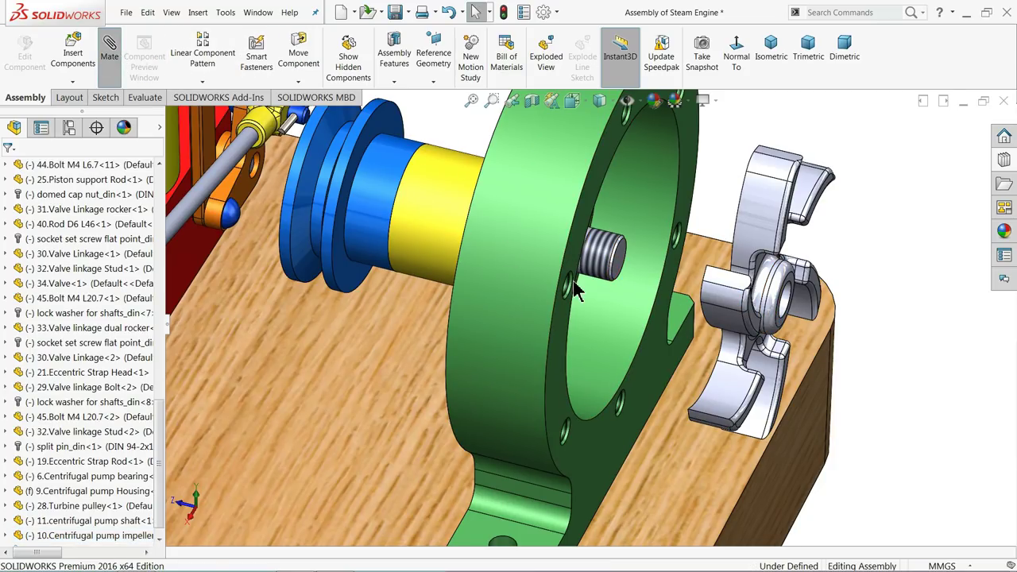
Add a coincident mate between the impeller's flat back face and the end face of the yellow pump bearing inside the housing
scroll(608, 271, down, 3)
scroll(730, 271, down, 3)
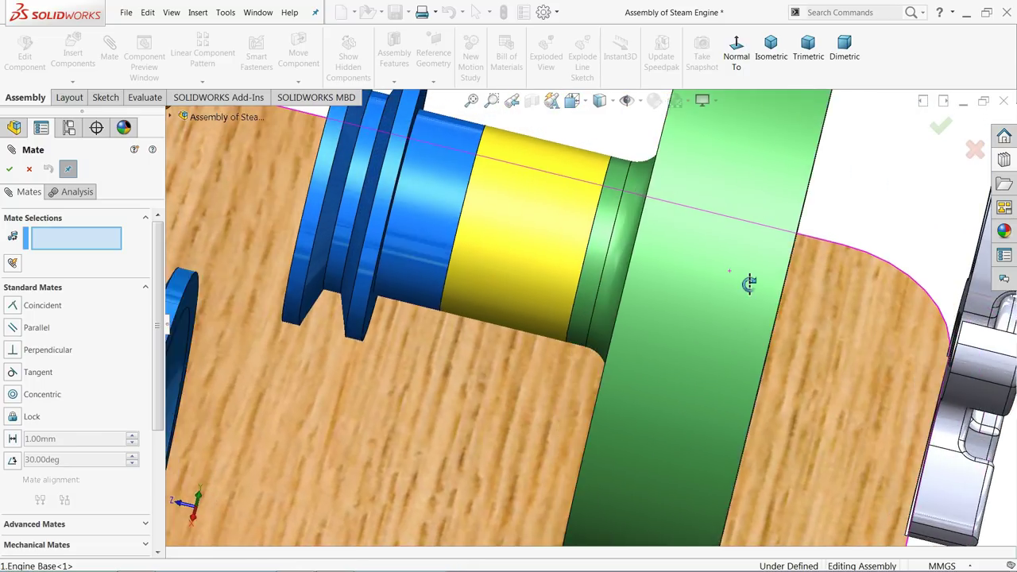
scroll(749, 284, up, 4)
scroll(772, 329, down, 3)
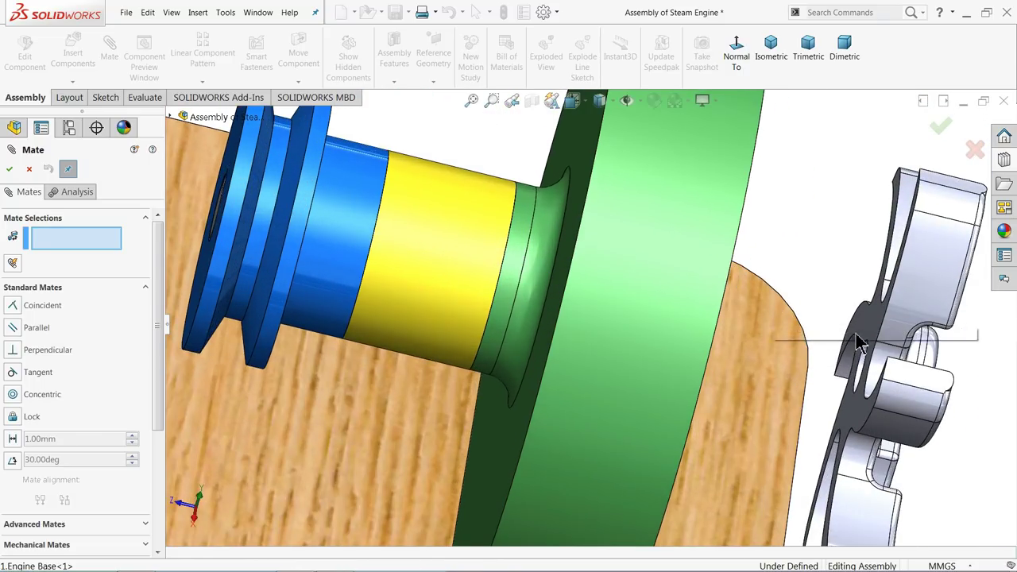
click(863, 322)
scroll(728, 334, up, 2)
middle_drag(701, 345, 640, 323)
scroll(432, 296, down, 2)
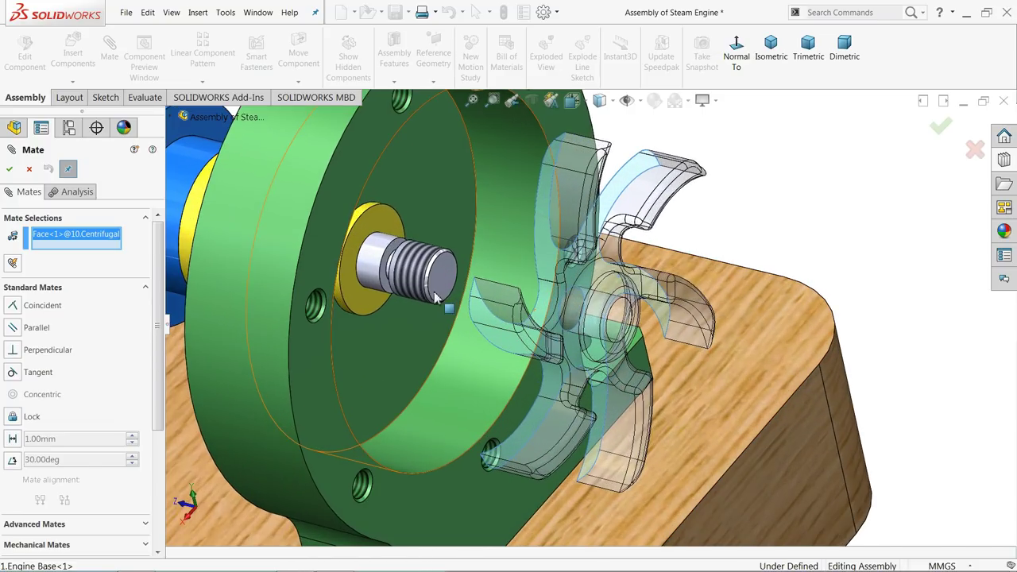
click(347, 282)
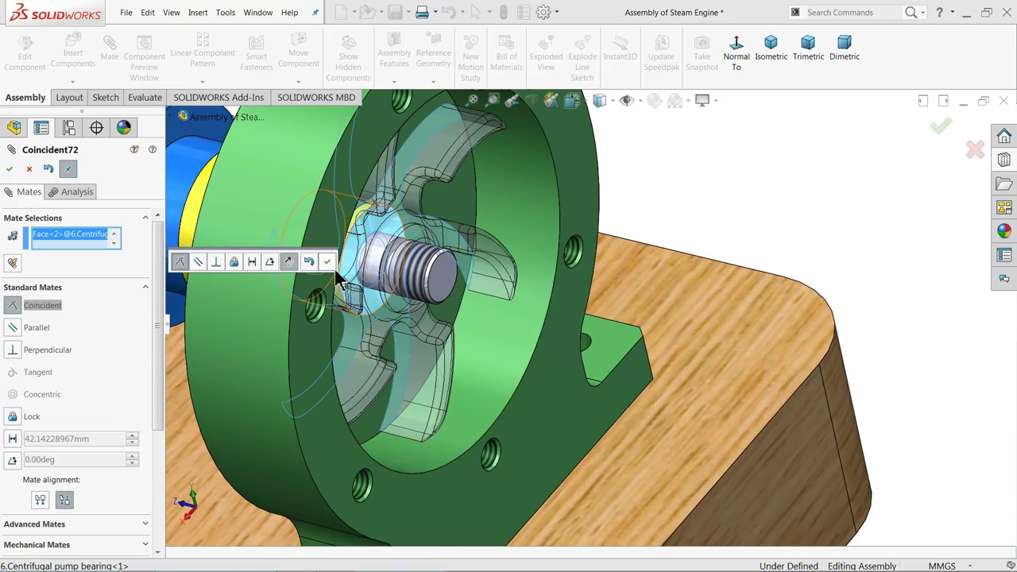
click(327, 263)
middle_drag(327, 263, 249, 265)
scroll(391, 271, down, 2)
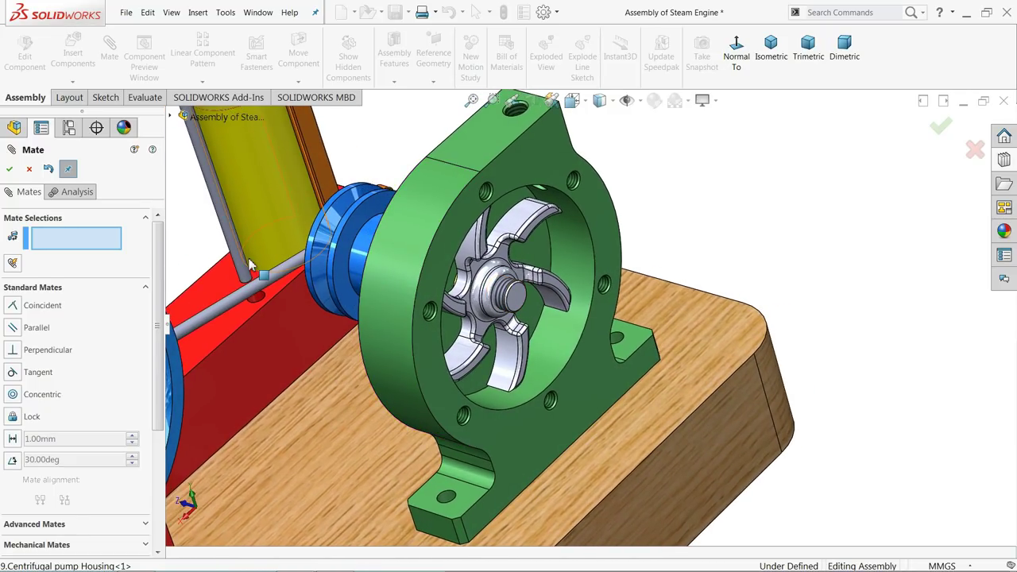
click(32, 173)
Turn the impeller about the pump shaft to check its rotation inside the housing
scroll(604, 283, up, 1)
scroll(500, 284, down, 2)
click(531, 272)
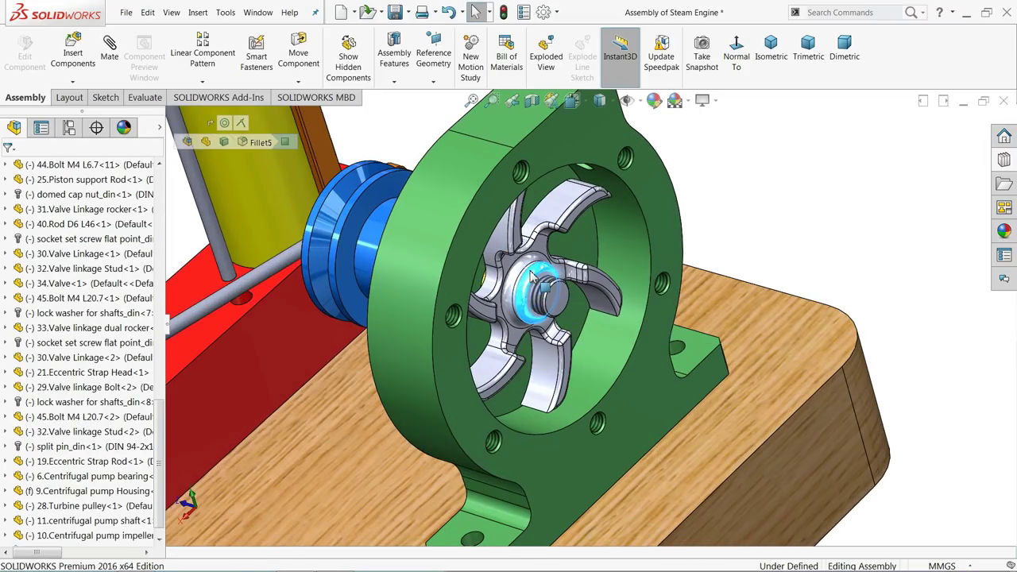
drag(531, 274, 597, 274)
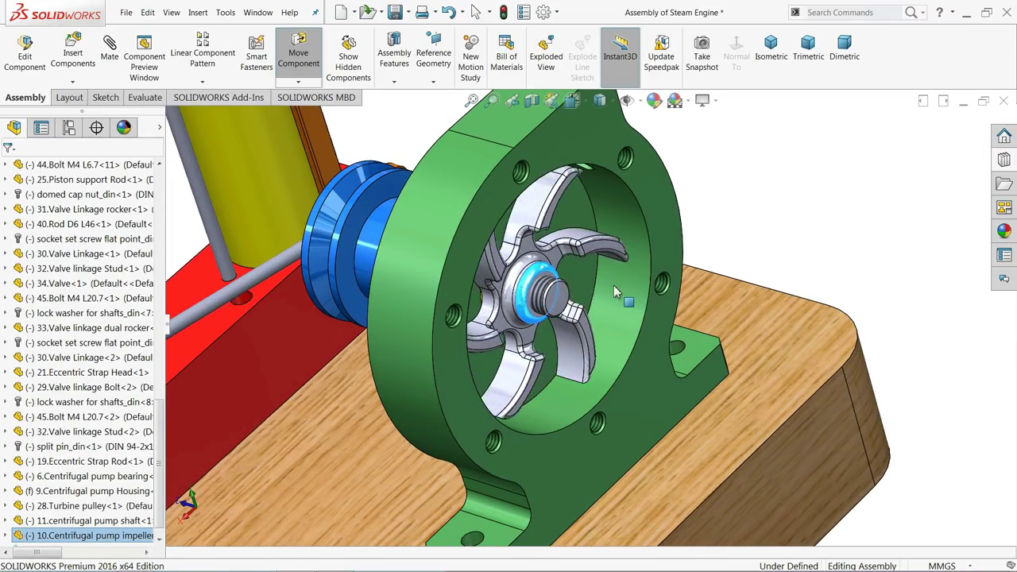
scroll(549, 309, up, 4)
middle_drag(519, 307, 570, 357)
scroll(547, 304, up, 2)
scroll(570, 357, down, 4)
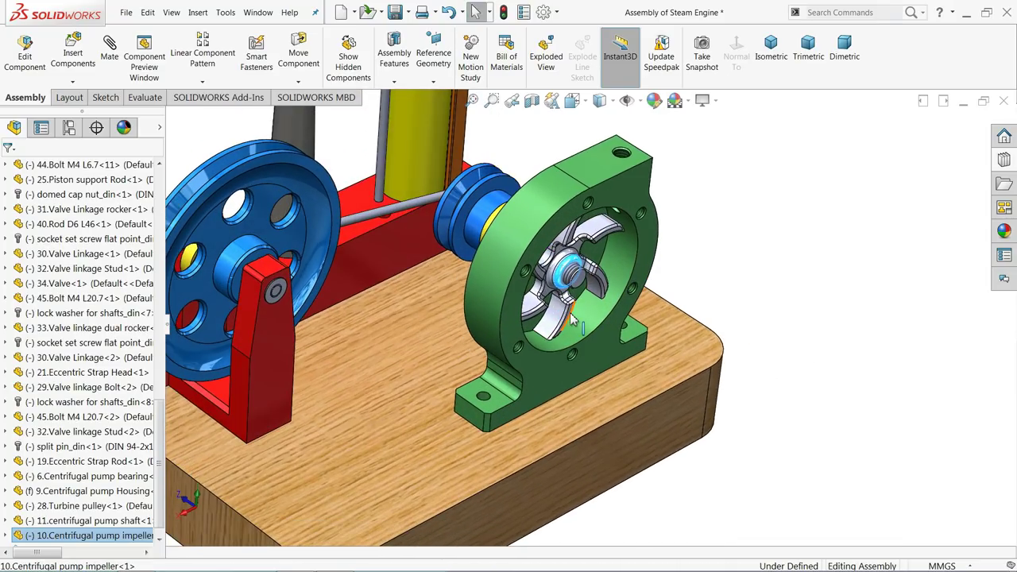
Insert the part 7.Centrifugal Pump Cover into the assembly in front of the pump housing
click(759, 249)
middle_drag(759, 249, 748, 223)
click(73, 57)
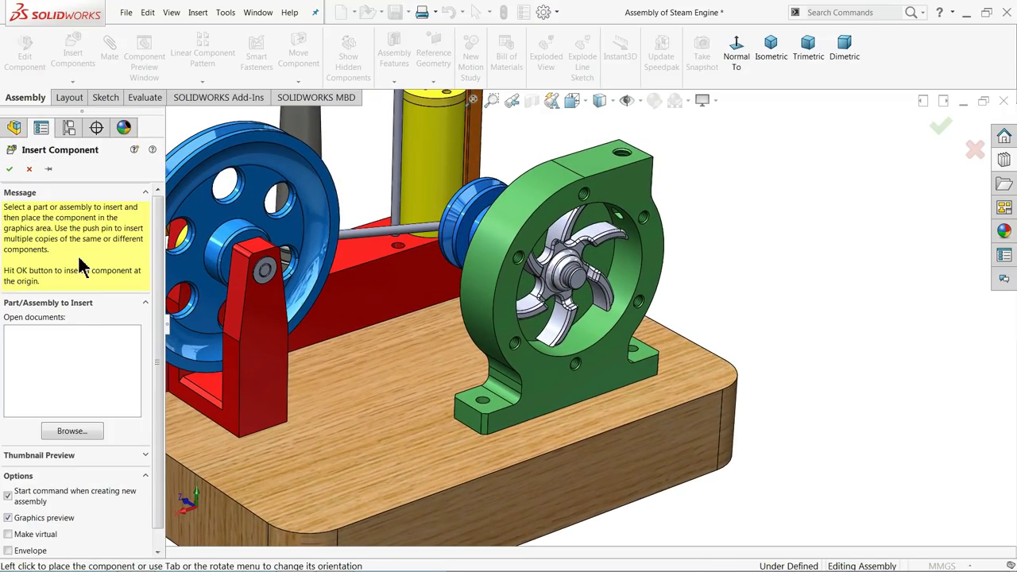
click(66, 432)
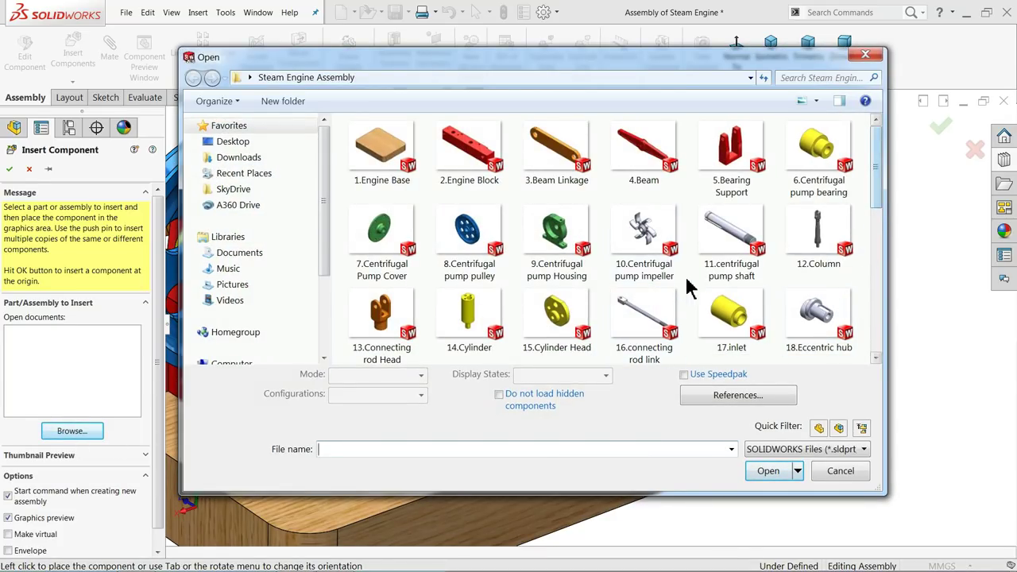
click(396, 244)
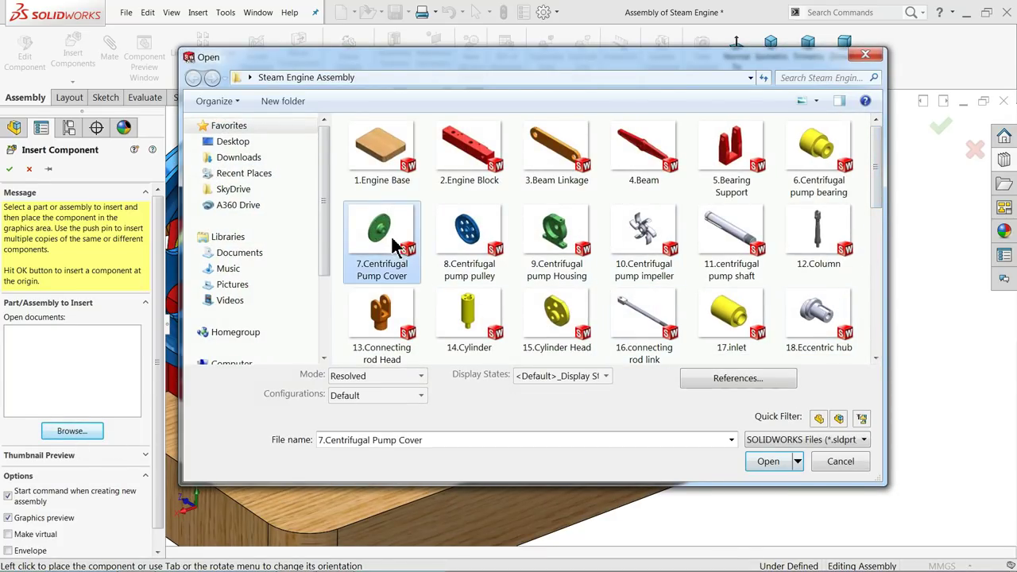
click(770, 467)
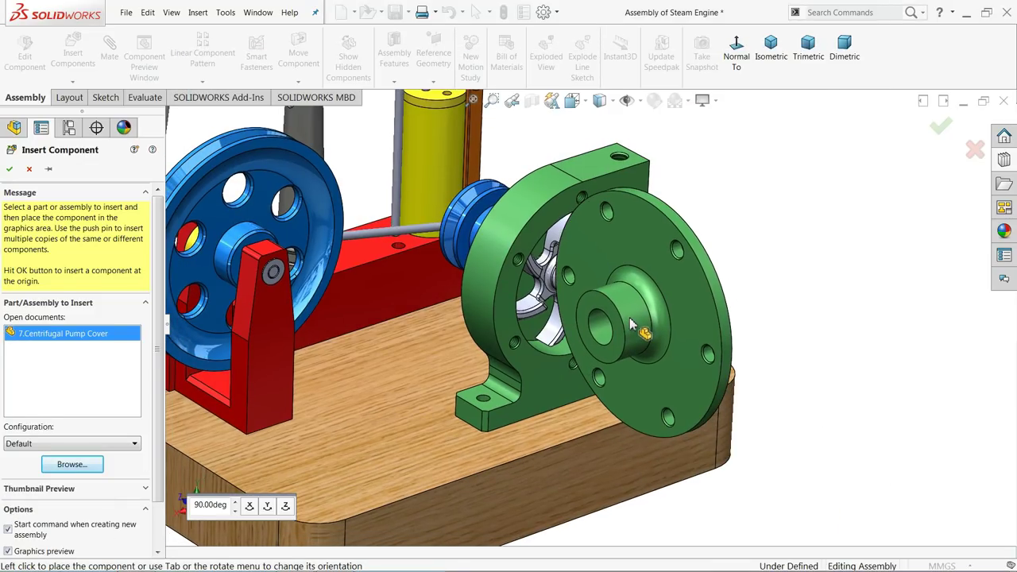
click(632, 324)
Rotate the pump cover freely so its hub side faces outward and its flange is roughly aligned with the housing
click(293, 84)
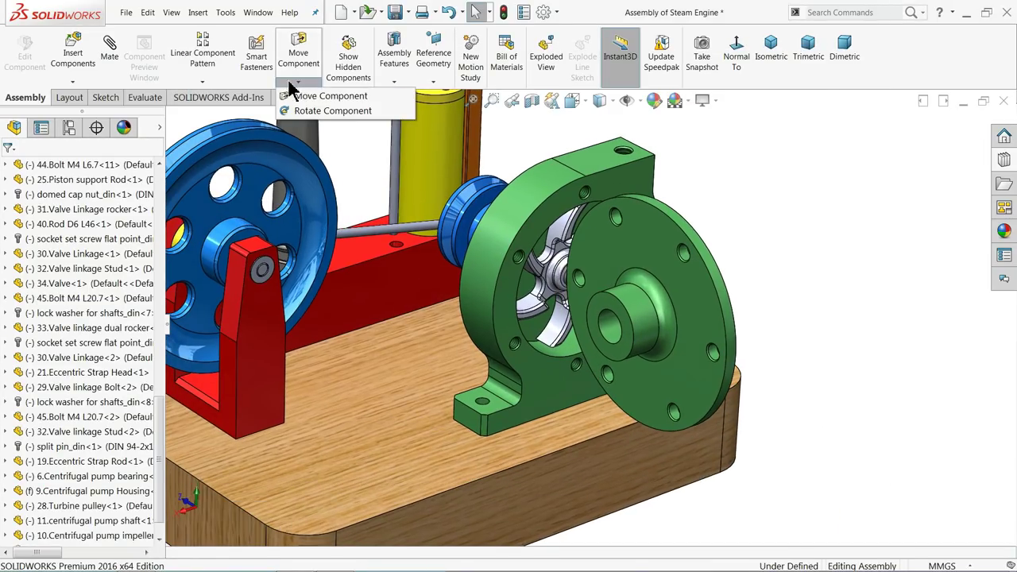
click(332, 111)
drag(556, 302, 694, 345)
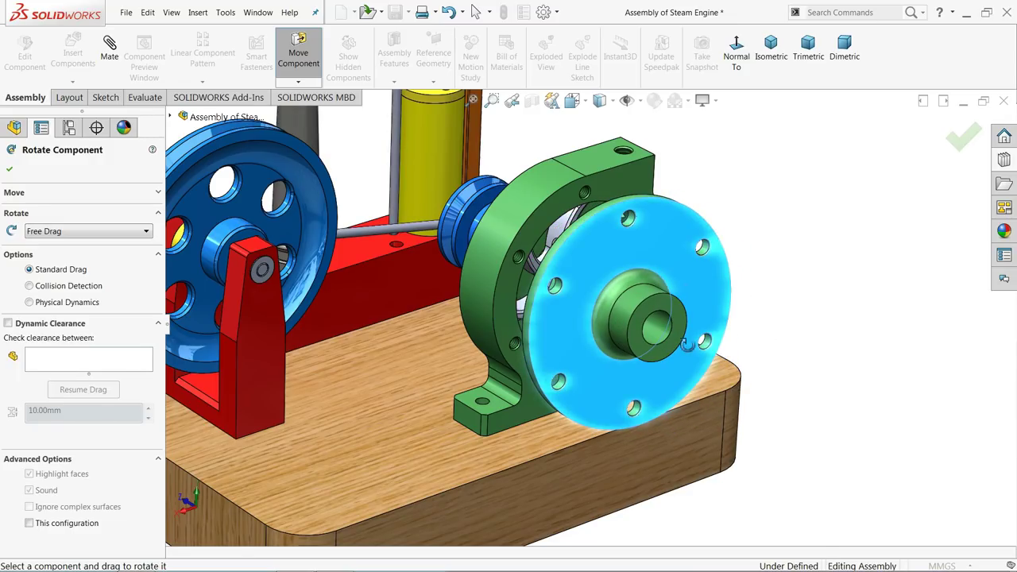
click(9, 170)
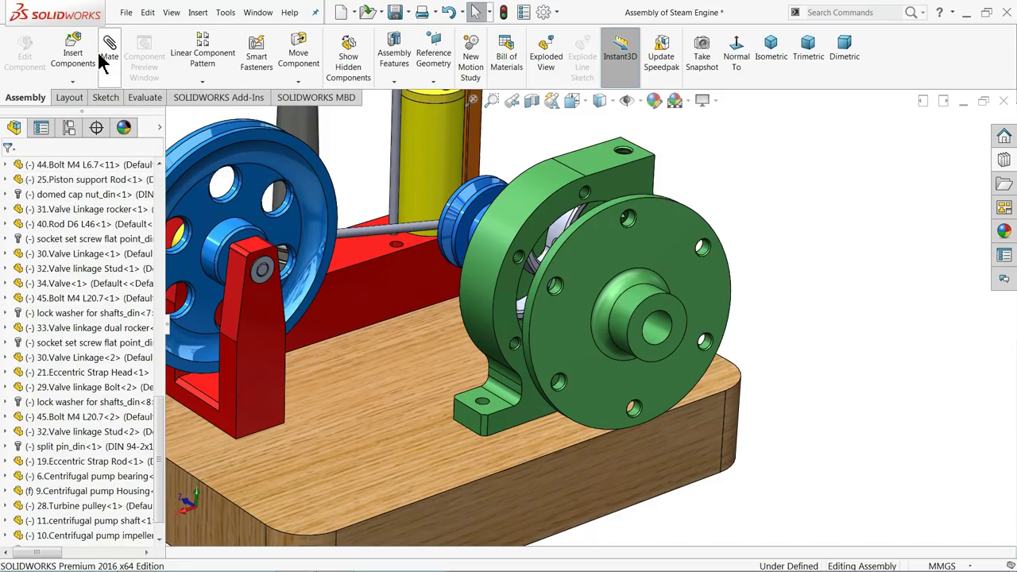
Add a concentric mate between the cover's uppermost bolt hole and the housing's uppermost threaded hole
scroll(681, 271, down, 5)
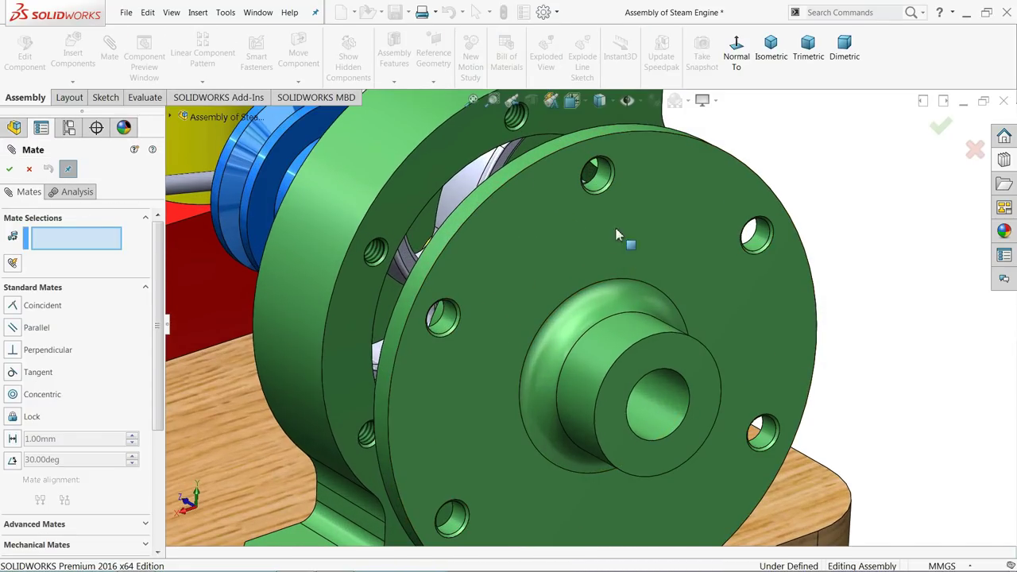
click(612, 189)
scroll(567, 179, up, 2)
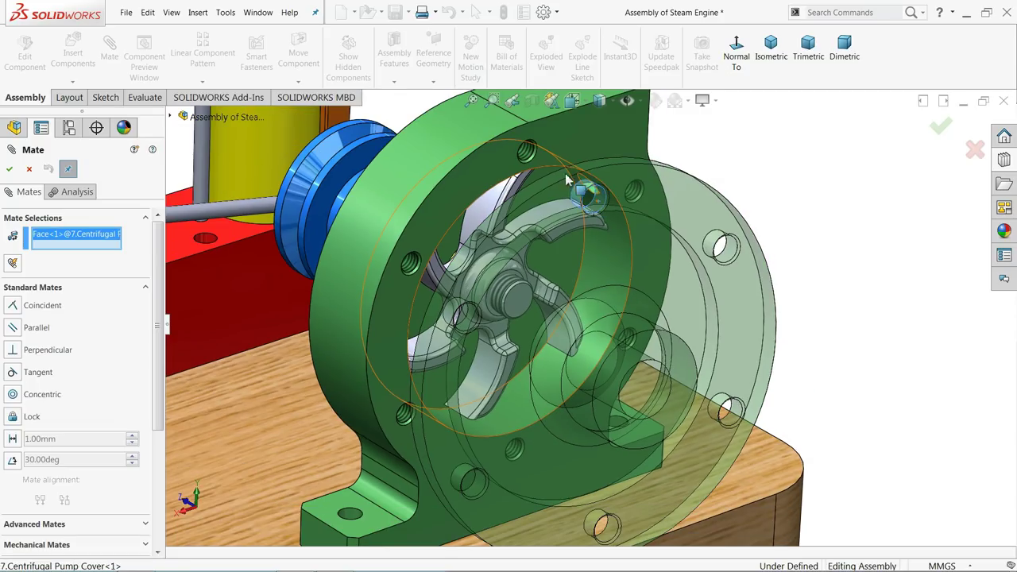
click(527, 153)
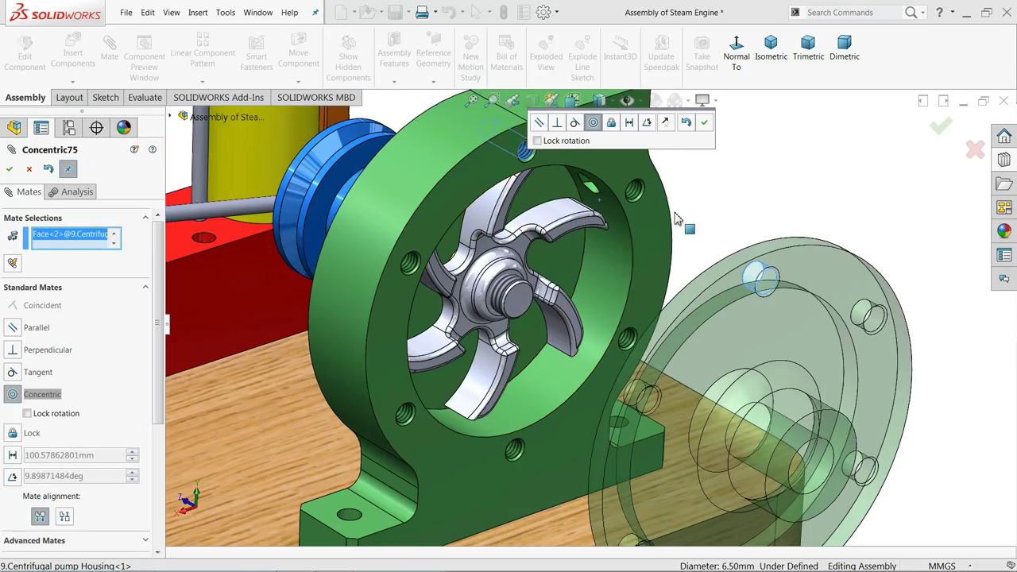
click(703, 124)
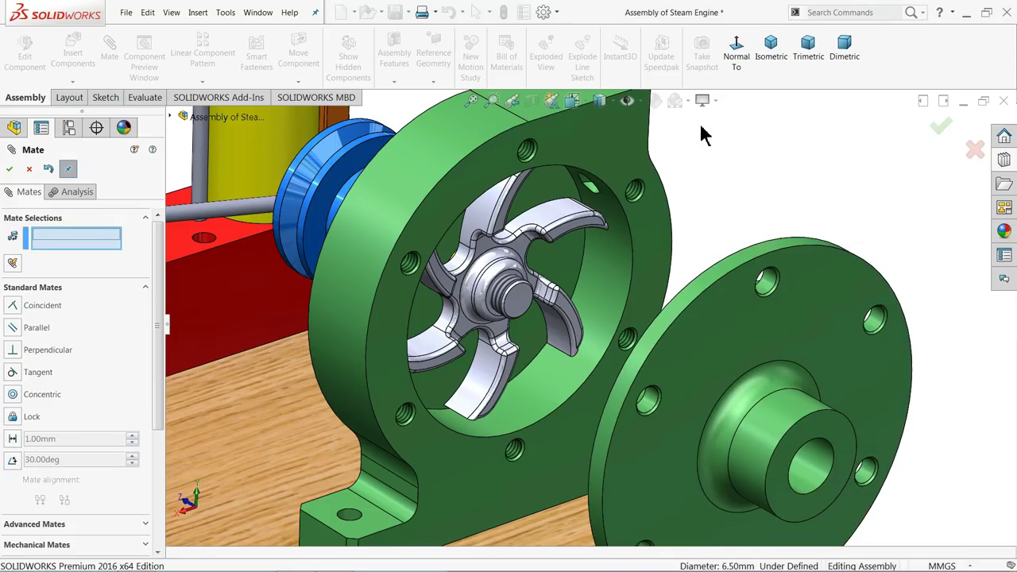
Add a concentric mate between the cover's upper-left bolt hole and the housing's matching upper-left threaded hole
click(648, 406)
click(413, 269)
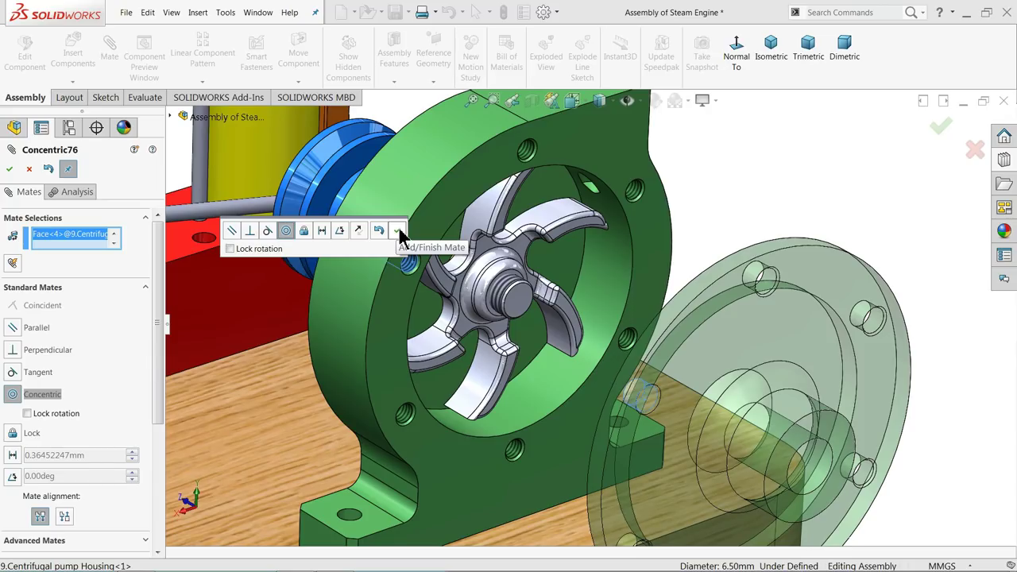
click(398, 231)
Add a concentric mate between the cover's central bore and the cylindrical face of the centrifugal pump shaft
middle_drag(651, 365, 722, 413)
scroll(721, 413, down, 2)
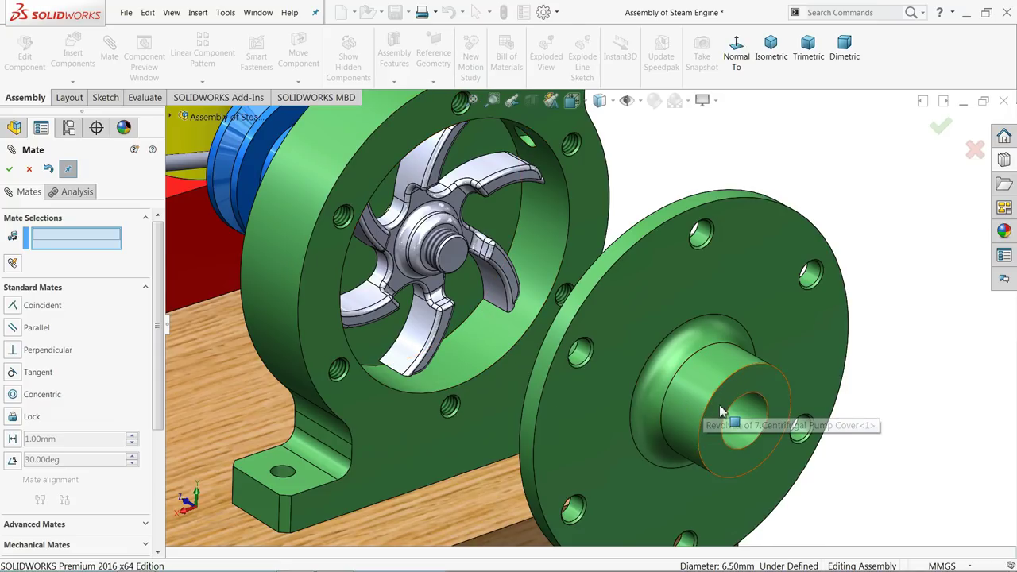
click(748, 424)
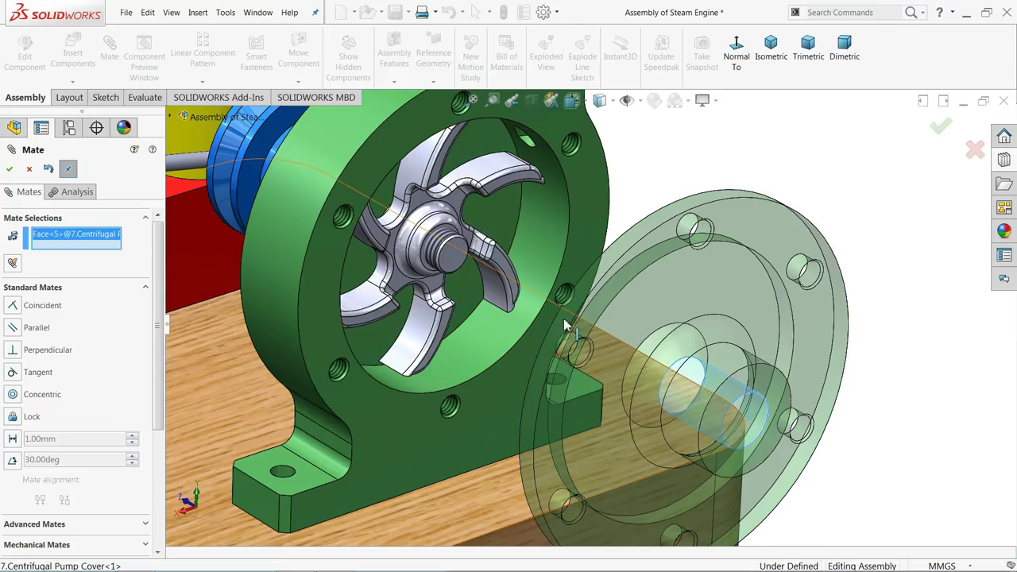
click(423, 236)
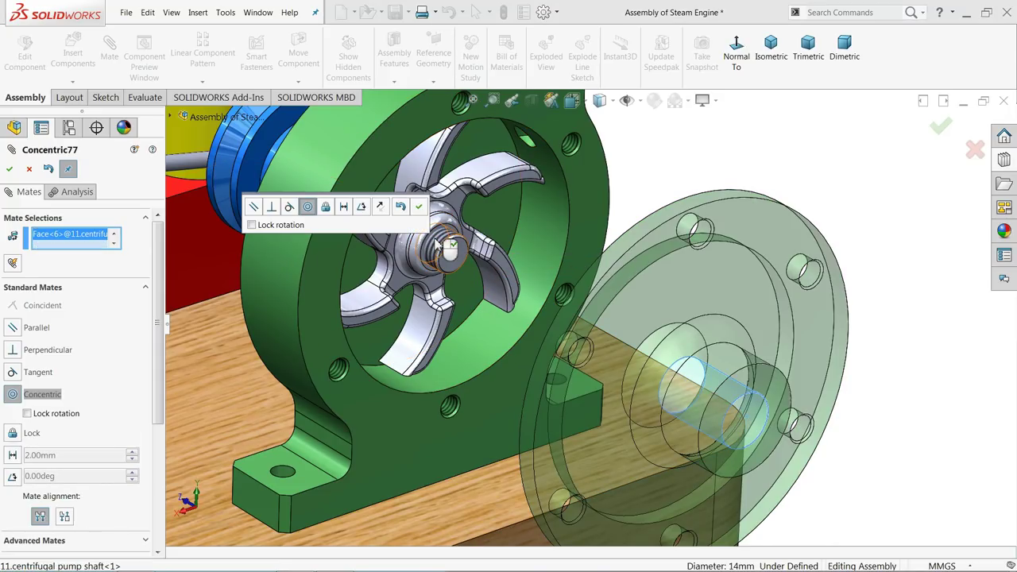
click(419, 206)
Add a coincident mate between the housing's front face and the inner face of the cover's flange, and finish mating
scroll(582, 318, up, 3)
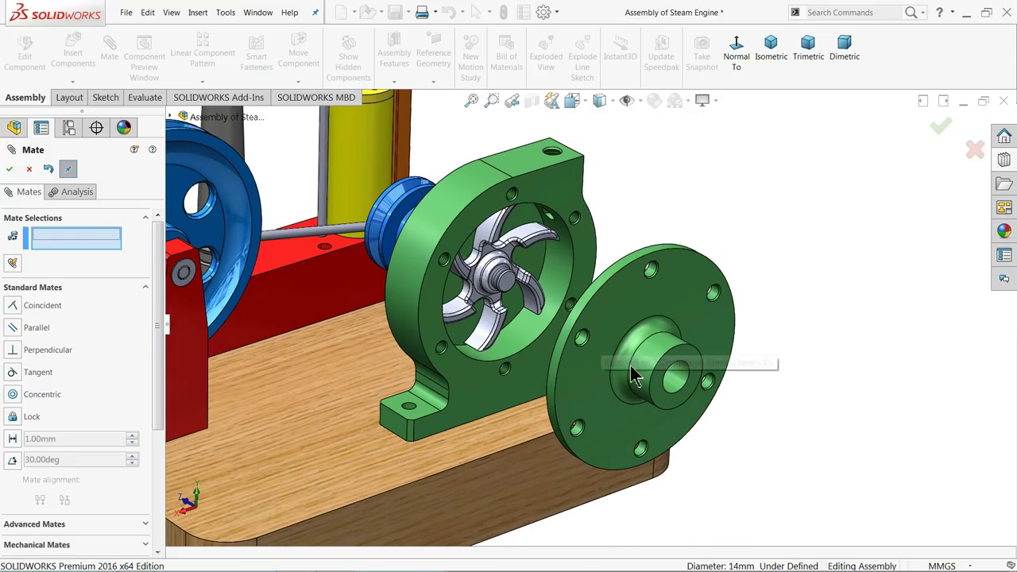
scroll(441, 285, down, 3)
click(447, 292)
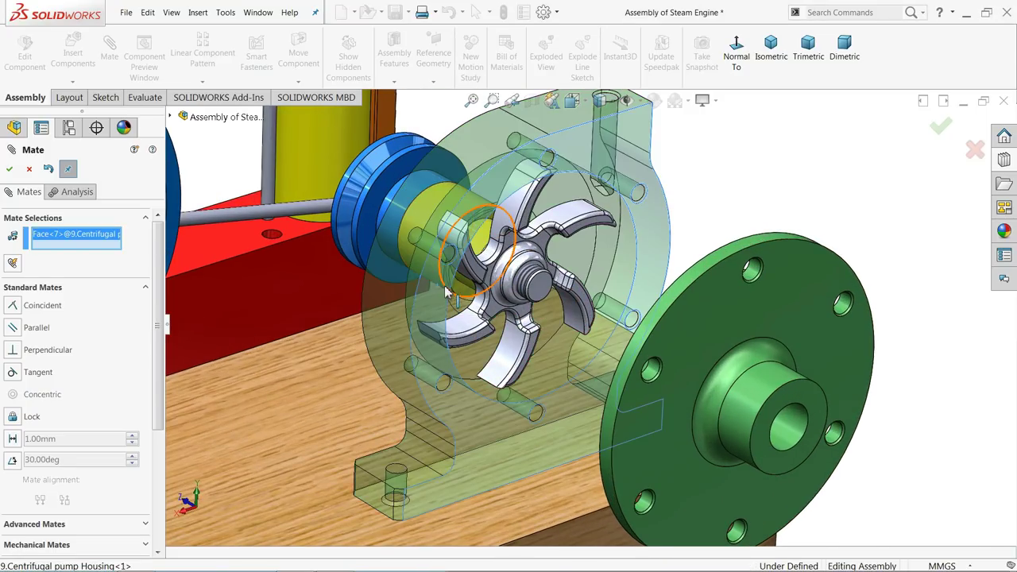
middle_drag(560, 283, 642, 334)
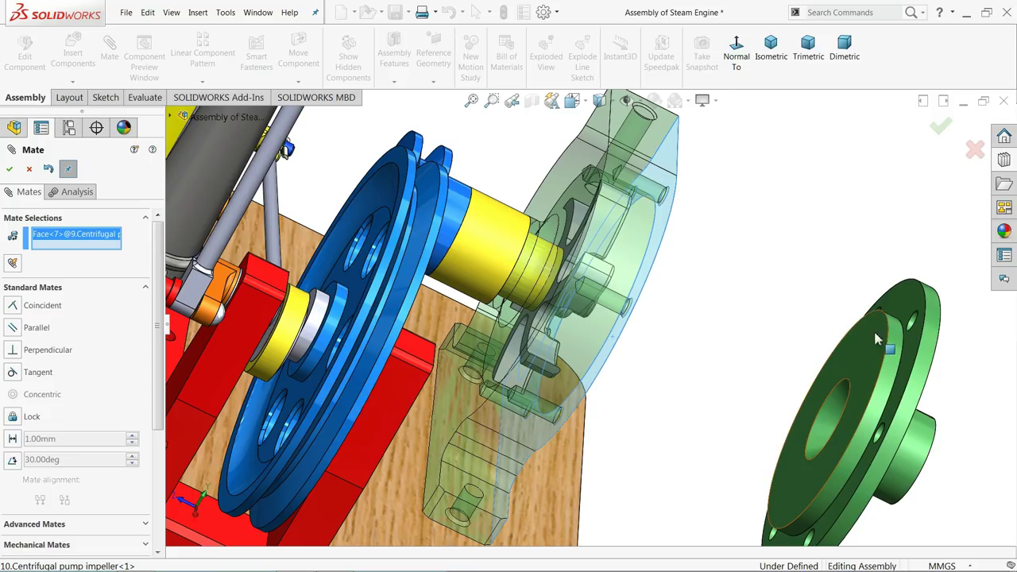
click(916, 354)
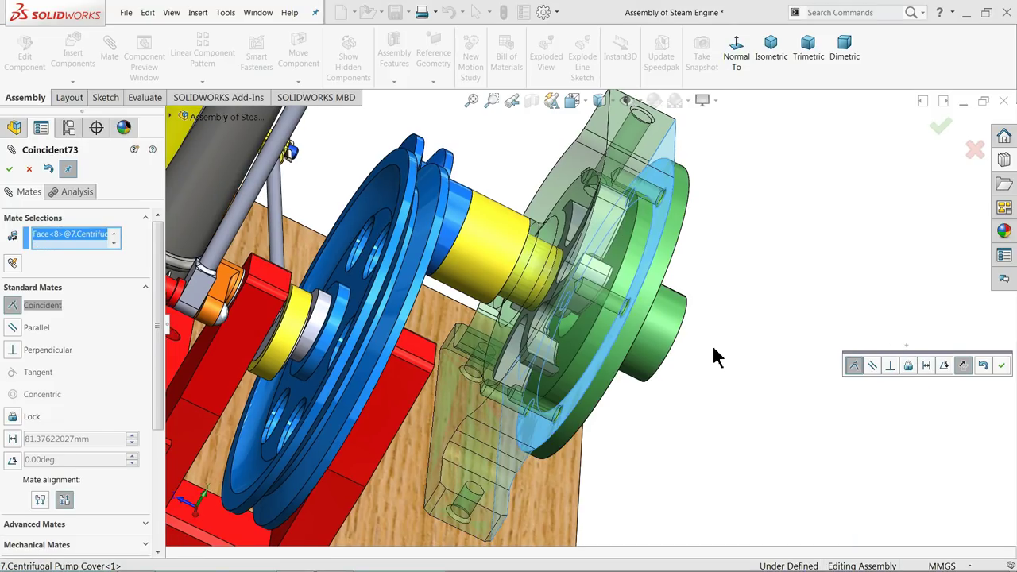
scroll(682, 339, up, 3)
middle_drag(604, 340, 669, 335)
click(1001, 366)
middle_drag(850, 377, 607, 329)
scroll(623, 385, down, 1)
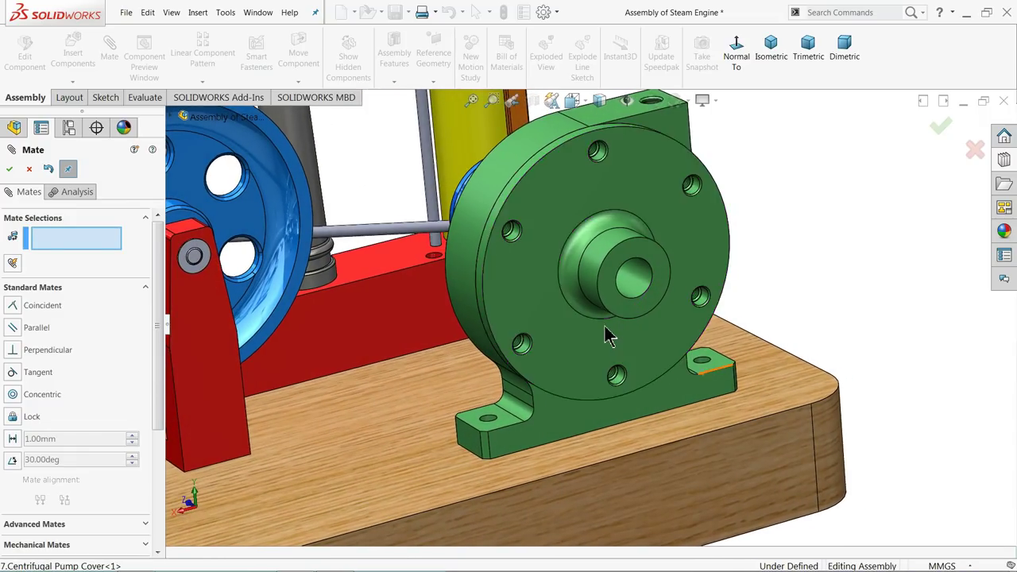
click(28, 170)
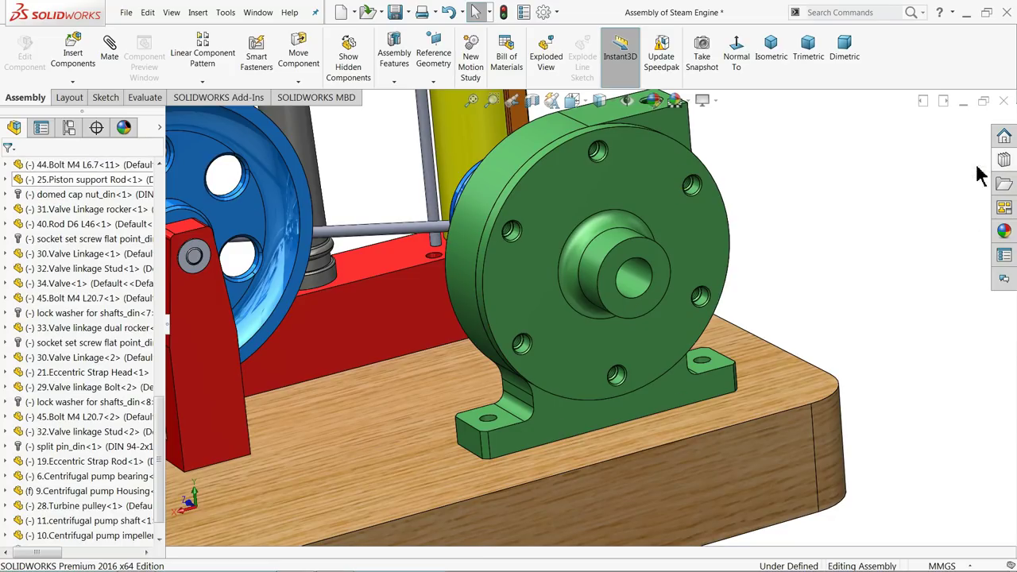
Insert a Hex Socket Head DIN 912 screw from the Toolbox's DIN hexagon socket head screws at the pump cover
click(1002, 164)
click(863, 155)
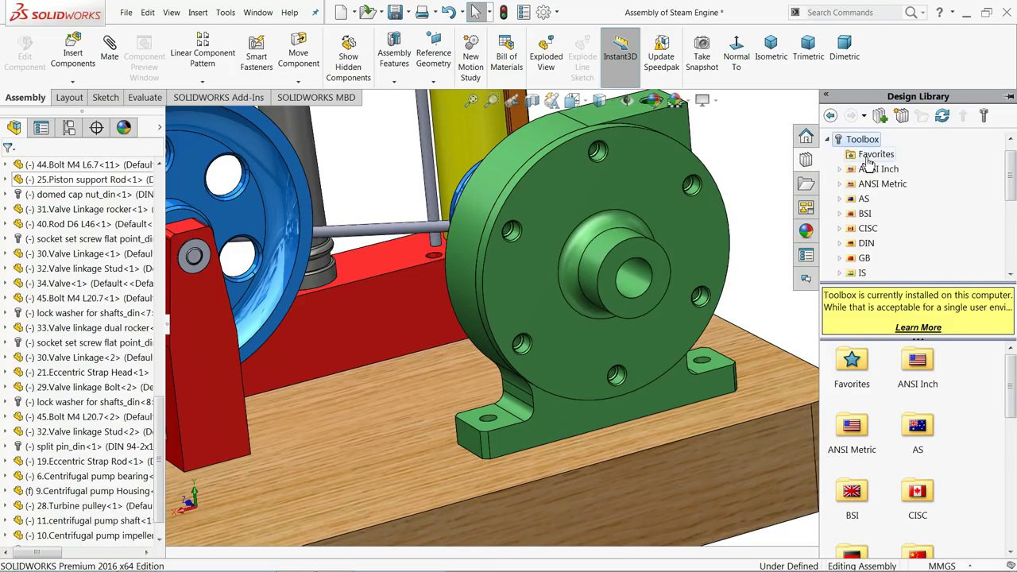
drag(1013, 382, 1008, 415)
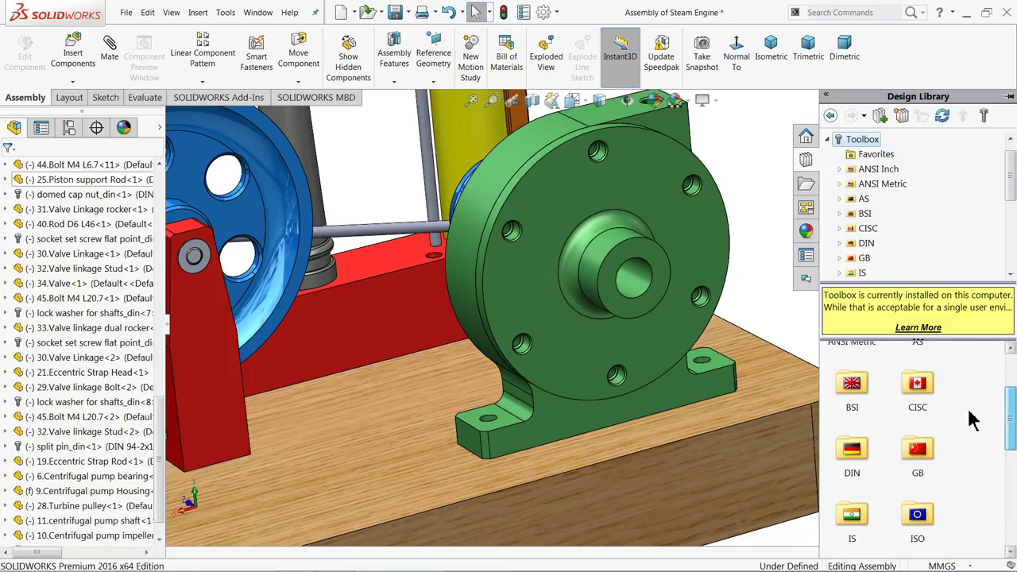
double_click(865, 459)
double_click(926, 385)
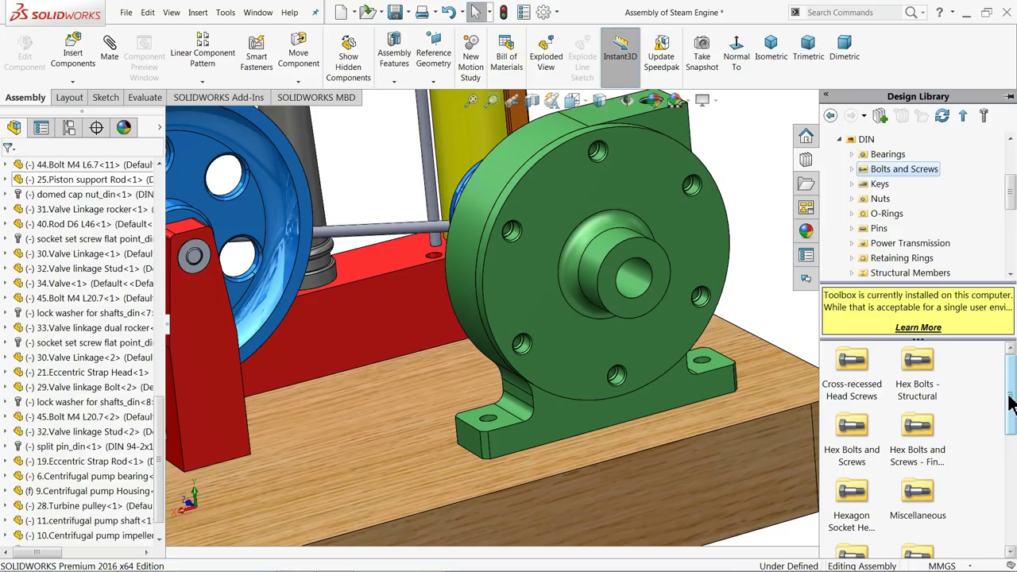
drag(1011, 403, 1012, 415)
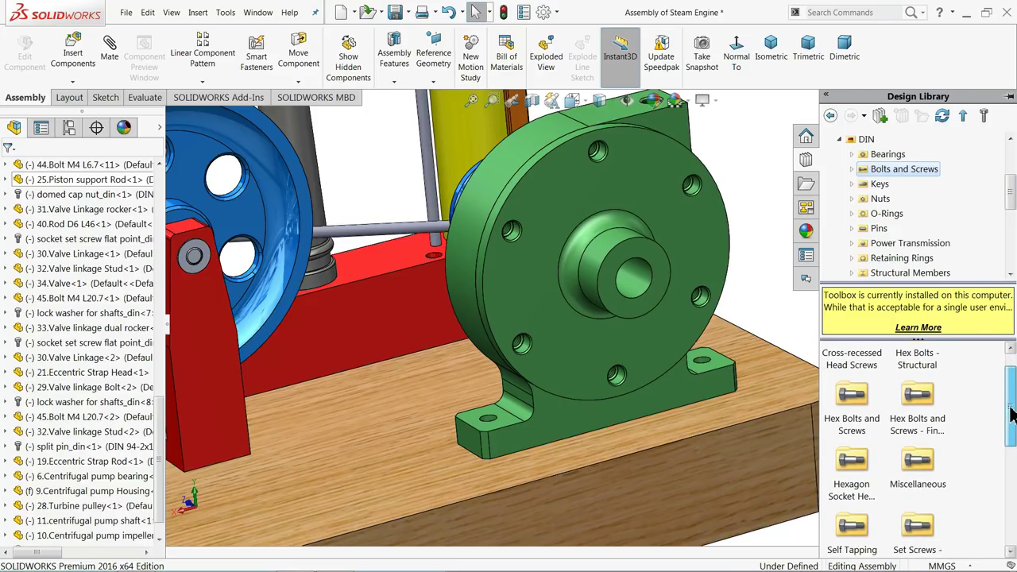
double_click(844, 457)
click(925, 459)
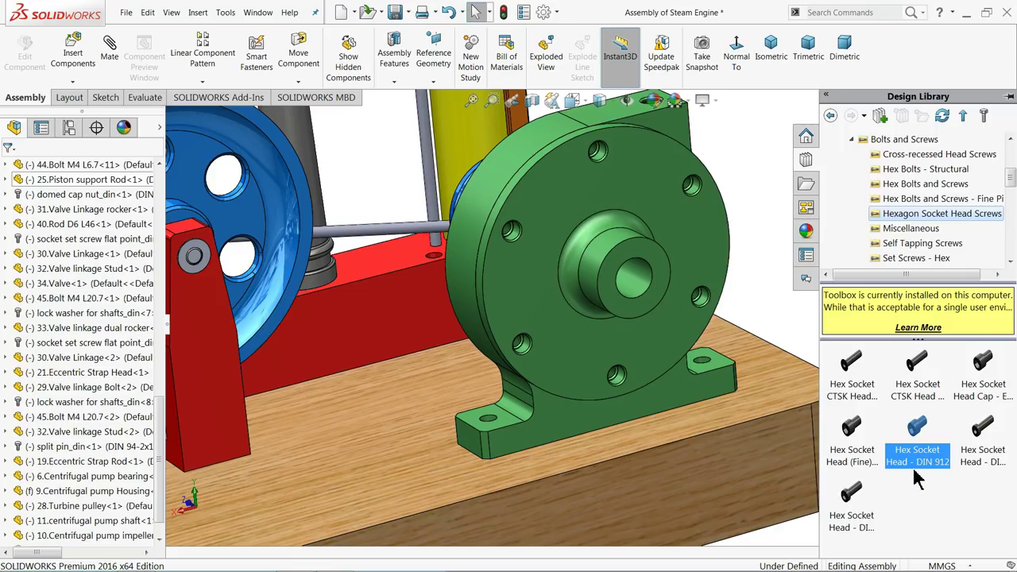
drag(930, 459, 703, 194)
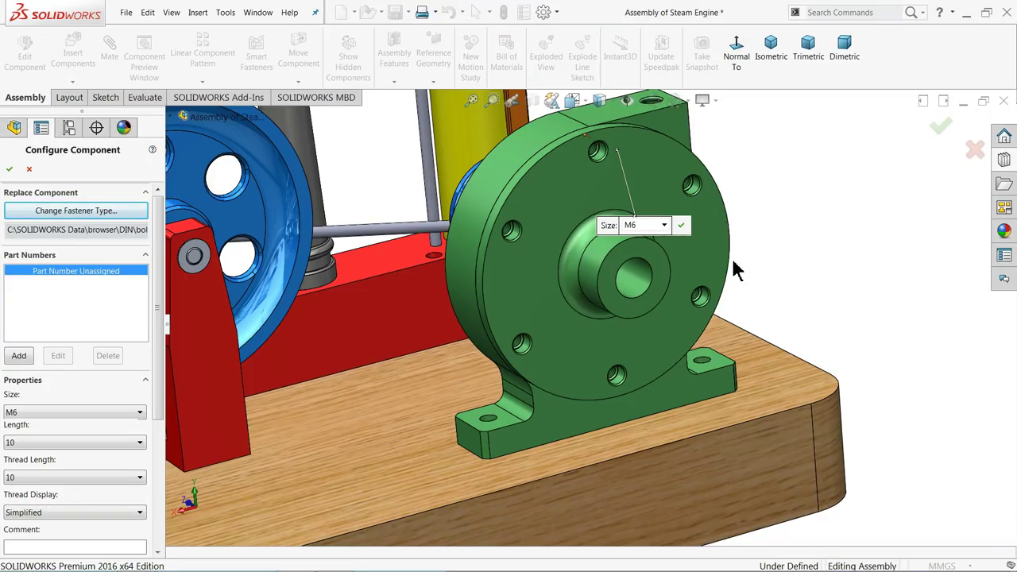
Configure the socket head screw as M6 with length 10, thread length 10 and schematic thread display, placing only one copy
key(f)
middle_drag(697, 194, 720, 221)
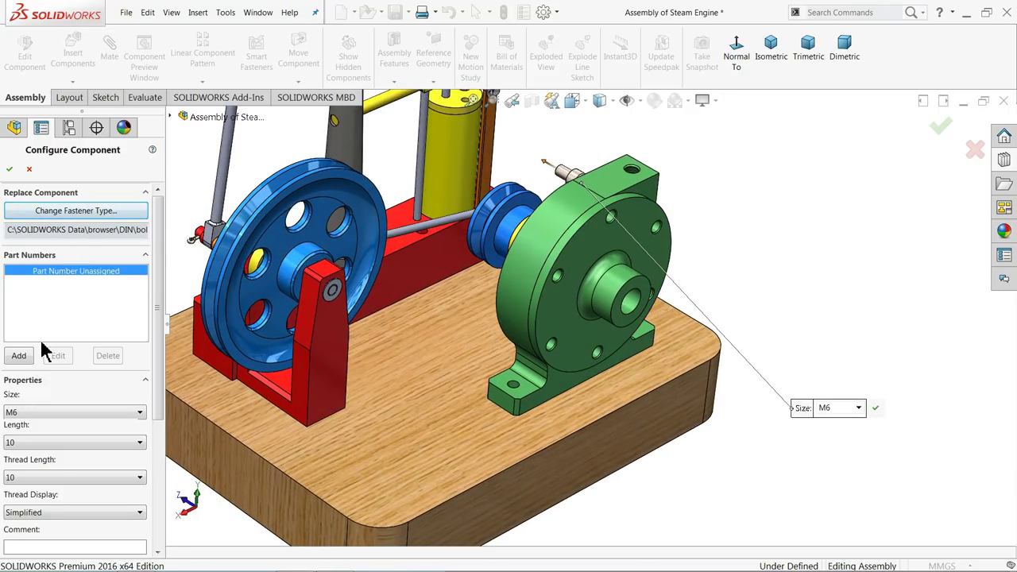
click(20, 415)
click(21, 415)
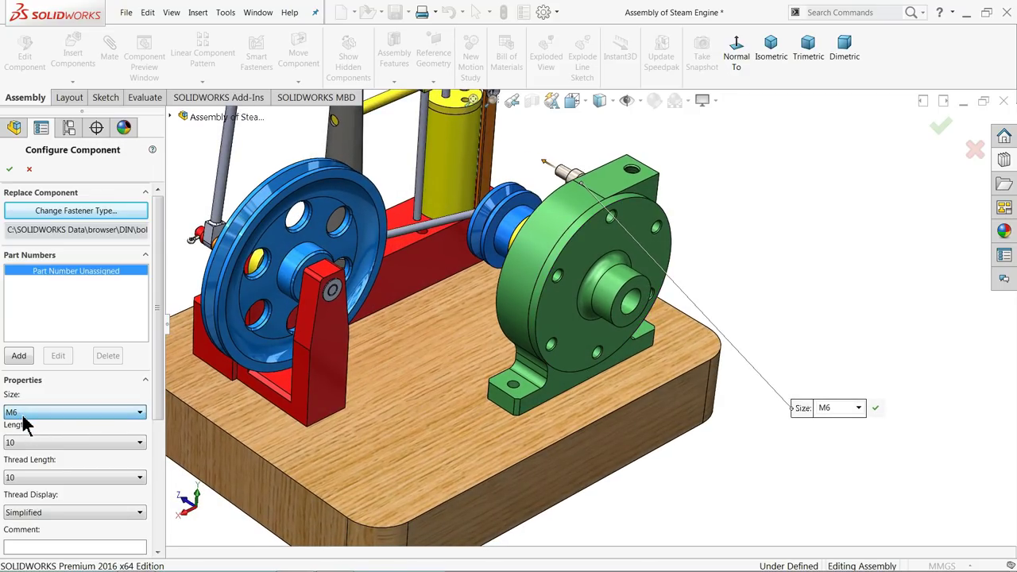
click(20, 448)
click(21, 449)
click(23, 482)
click(24, 491)
click(23, 540)
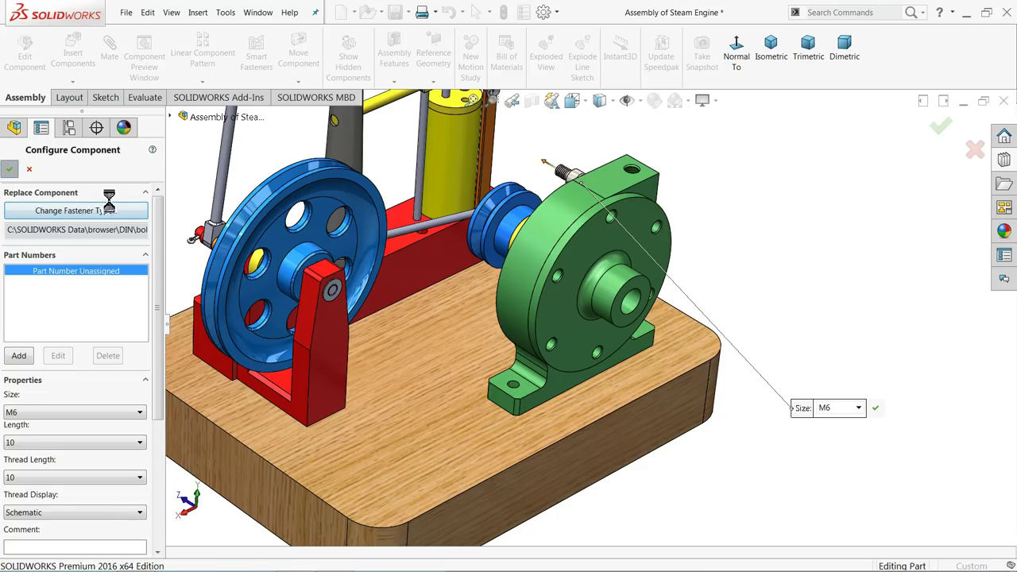
key(Return)
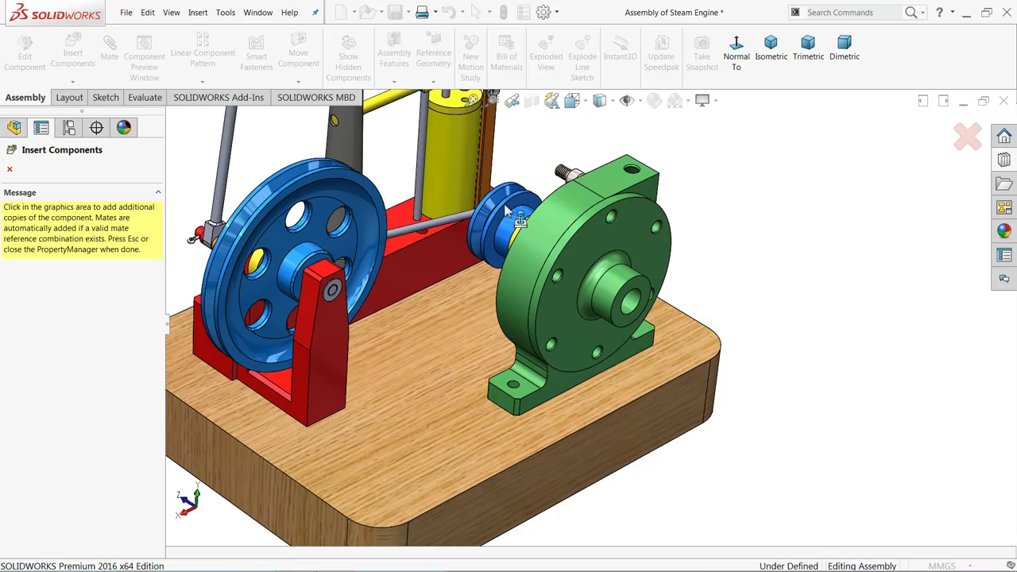
click(10, 170)
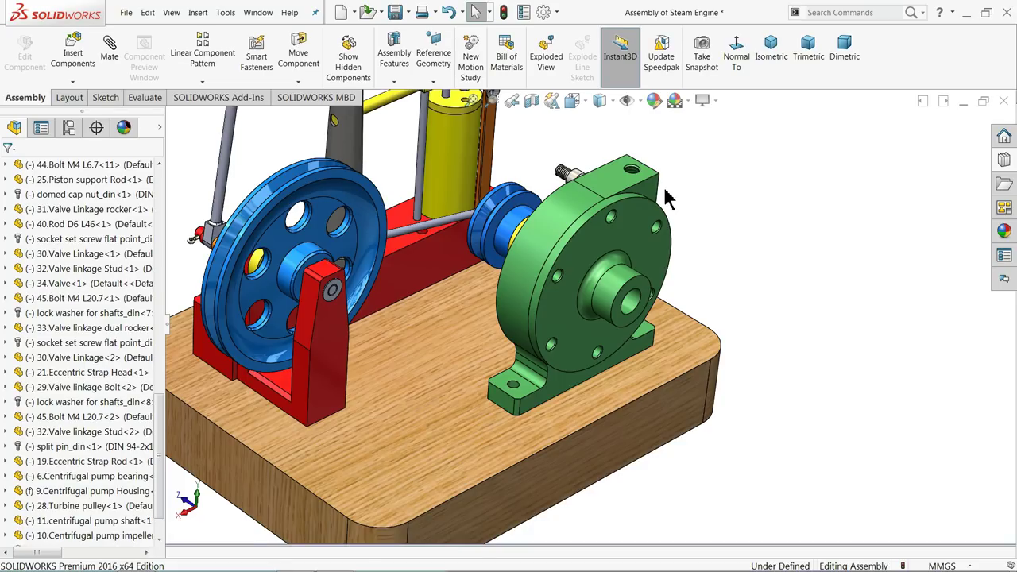
Move the socket head cap screw from behind the housing to in front of the cover's upper-right bolt hole
scroll(668, 199, down, 4)
click(537, 186)
drag(537, 182, 790, 303)
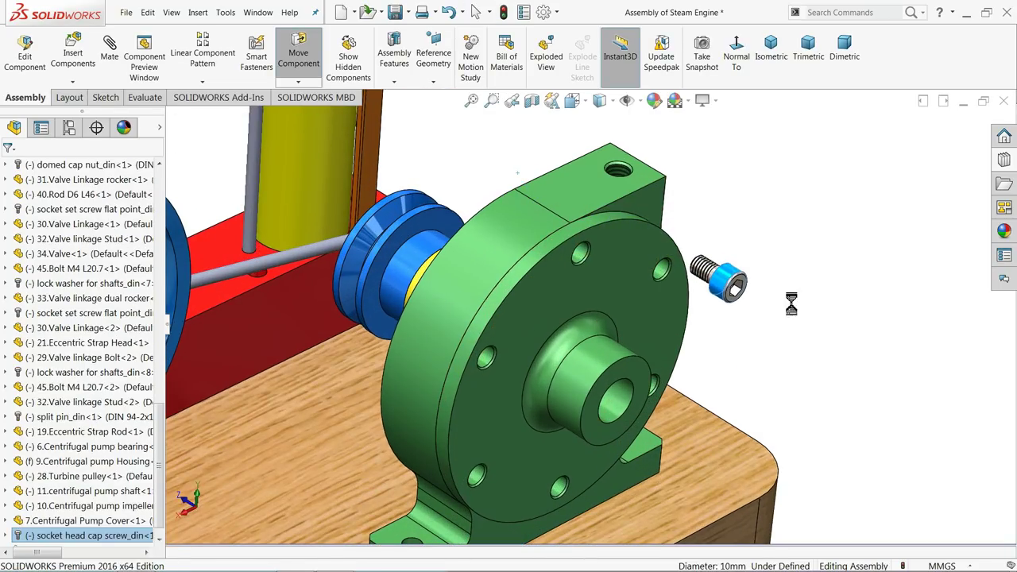
click(738, 221)
Add a concentric mate between the cover's upper-right bolt hole and the socket head cap screw
click(109, 50)
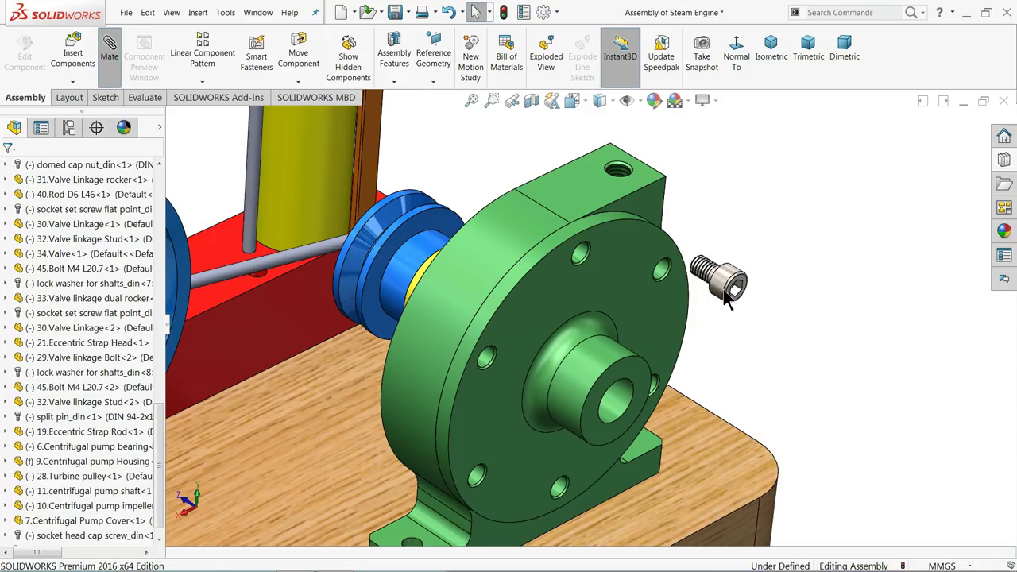
mouse_move(755, 274)
middle_down()
mouse_move(801, 261)
mouse_move(739, 278)
middle_up()
click(633, 256)
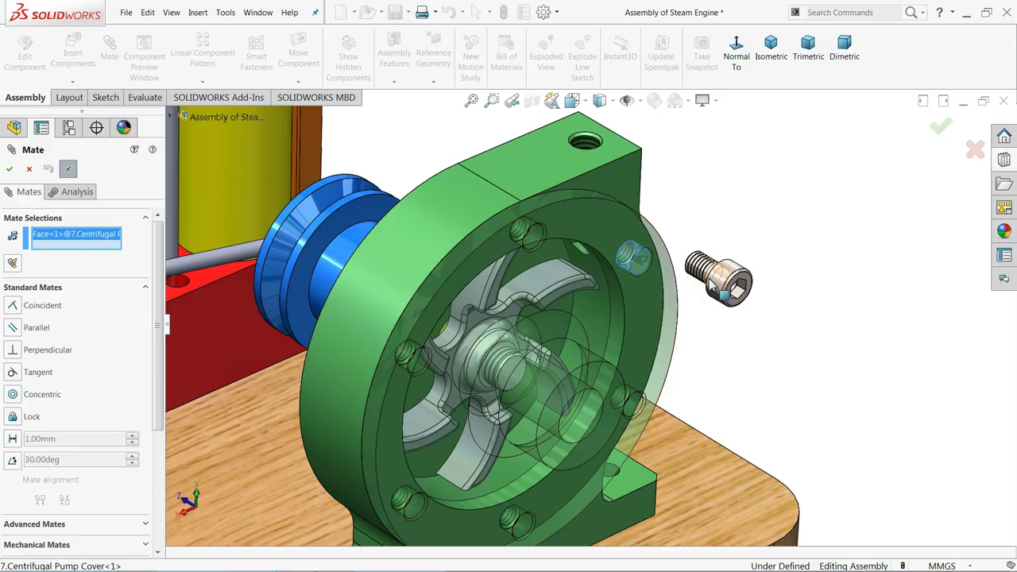
click(724, 287)
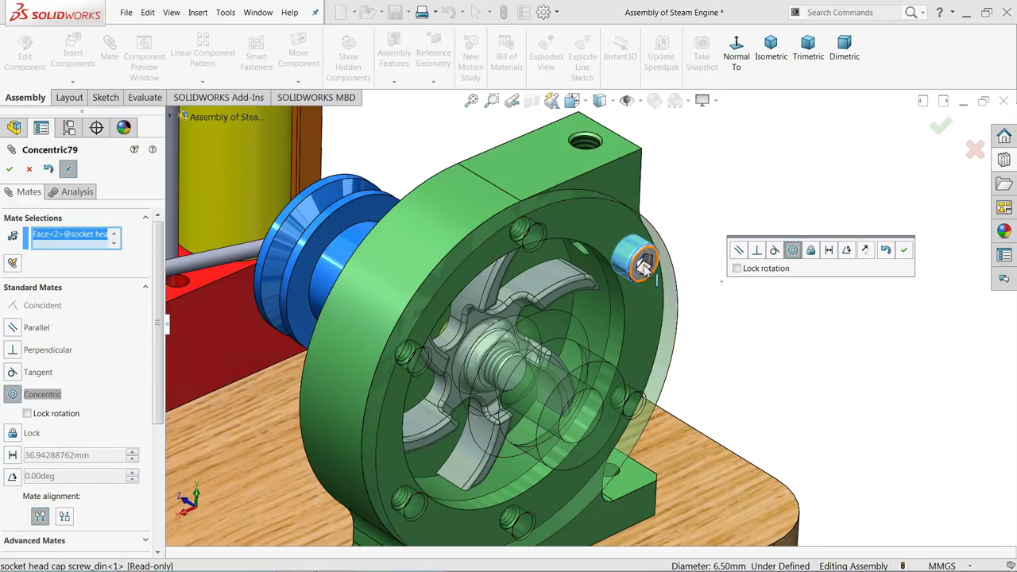
click(907, 250)
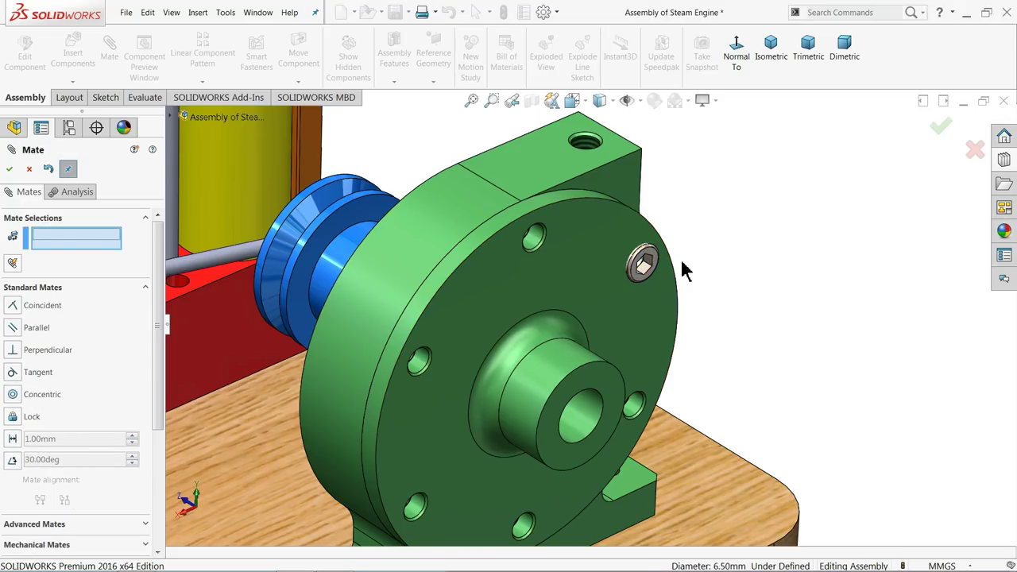
Add a coincident mate between the cover's front face and the underside of the screw head, and finish mating
scroll(668, 269, down, 5)
drag(624, 274, 754, 318)
click(567, 202)
middle_drag(668, 243, 717, 342)
scroll(672, 322, down, 3)
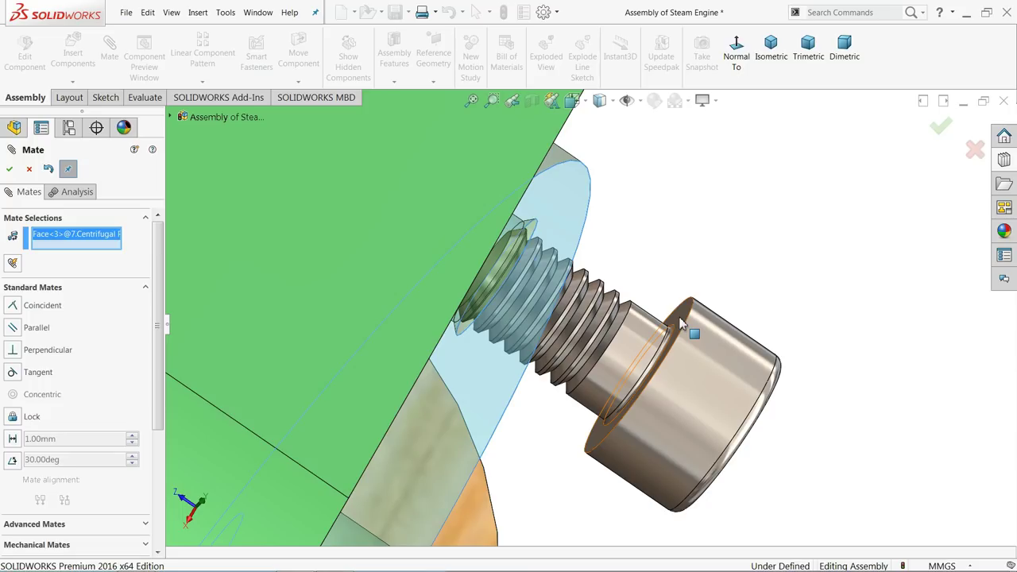
click(693, 330)
middle_drag(561, 387, 531, 316)
click(844, 287)
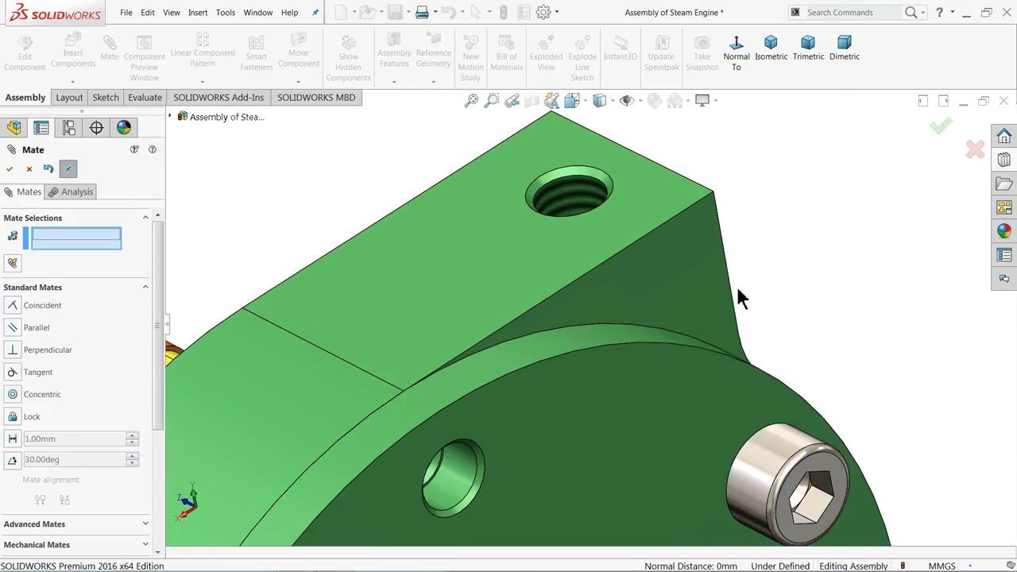
scroll(529, 318, up, 10)
scroll(578, 385, down, 5)
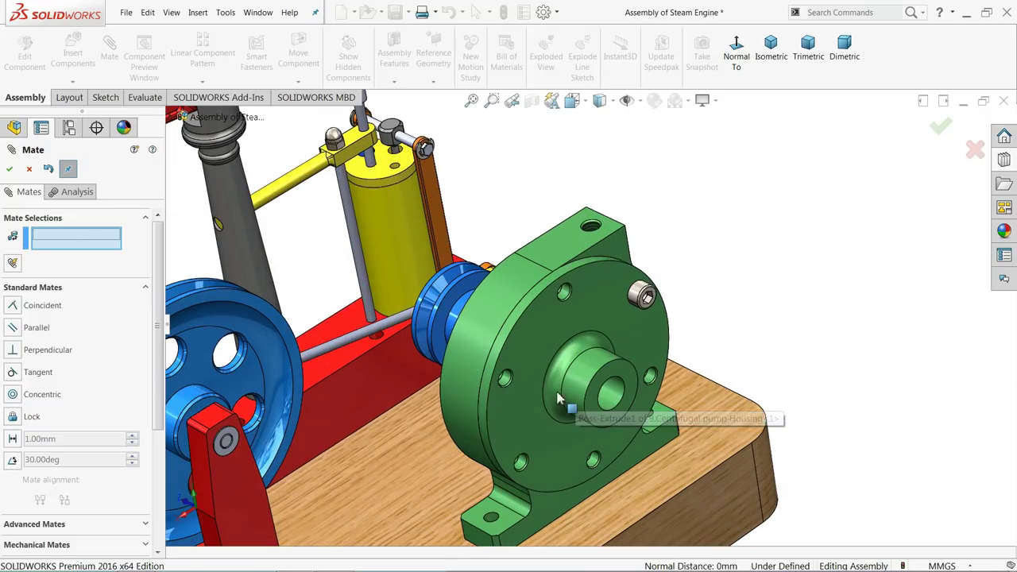
scroll(567, 382, up, 5)
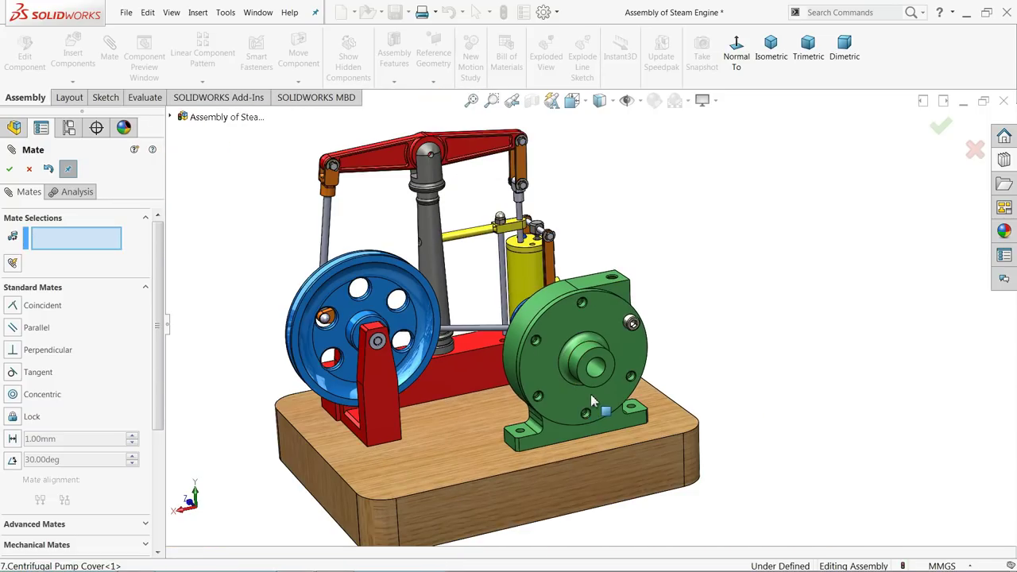
scroll(598, 389, down, 8)
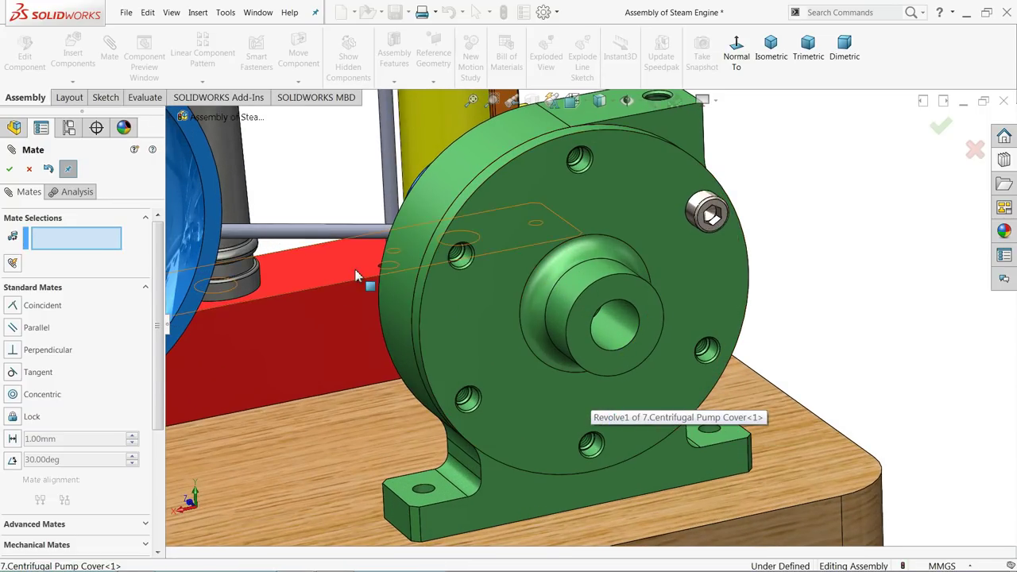
click(29, 168)
Start Copy with Mates for the cover screw and place a copy in the lower-right bolt hole, seated on the cover's front face
click(73, 82)
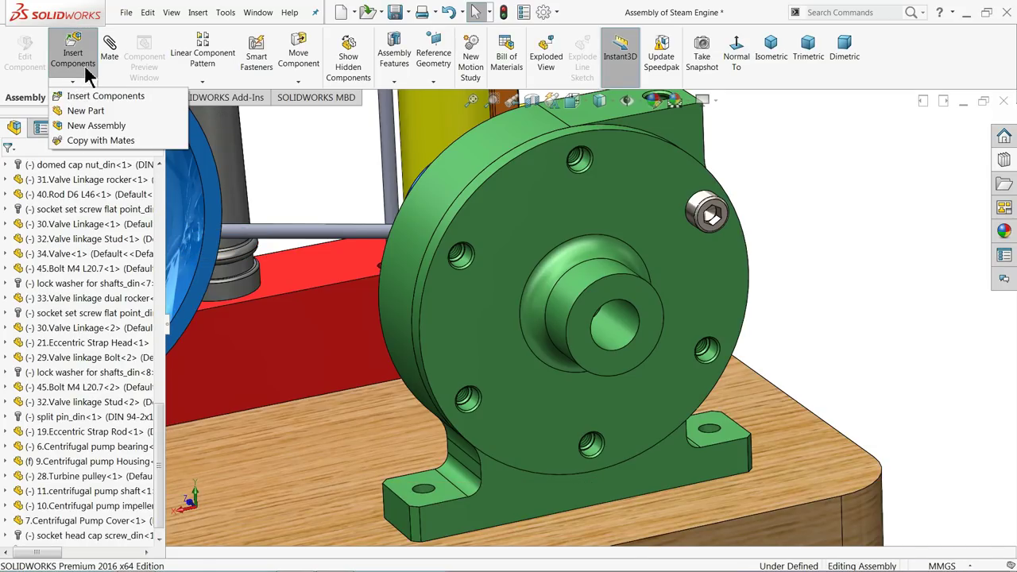
click(87, 140)
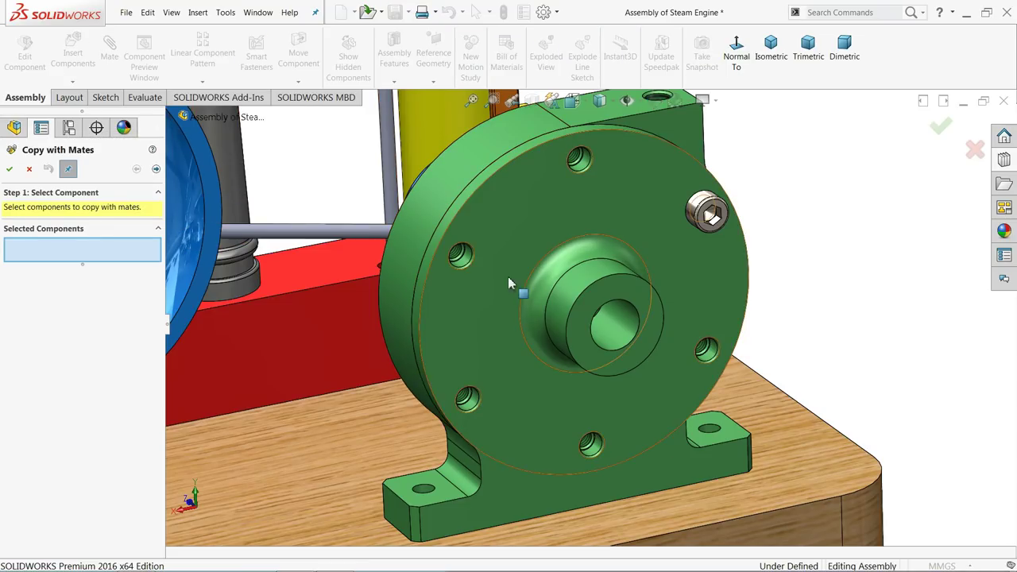
scroll(663, 301, down, 4)
click(731, 185)
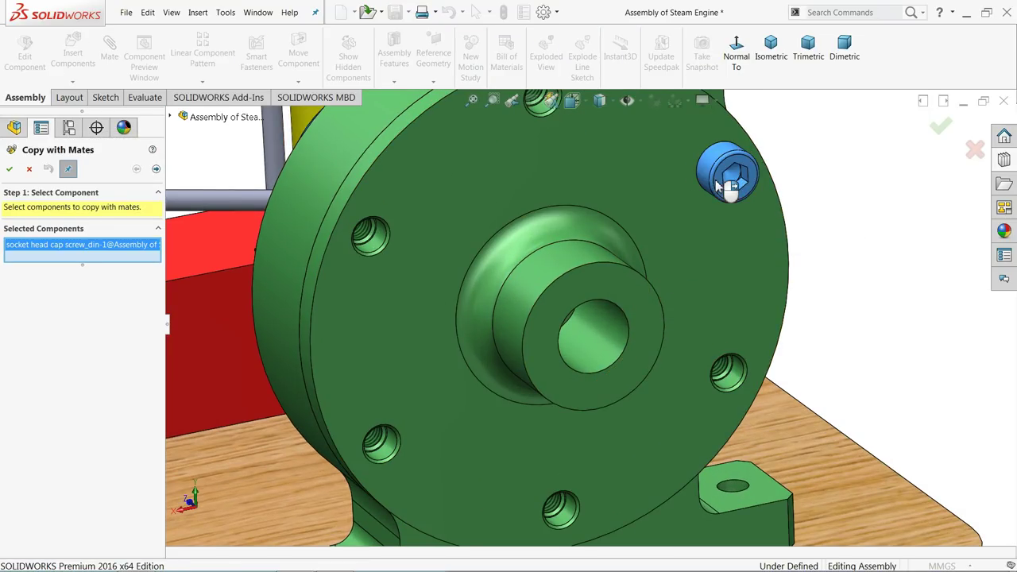
click(157, 170)
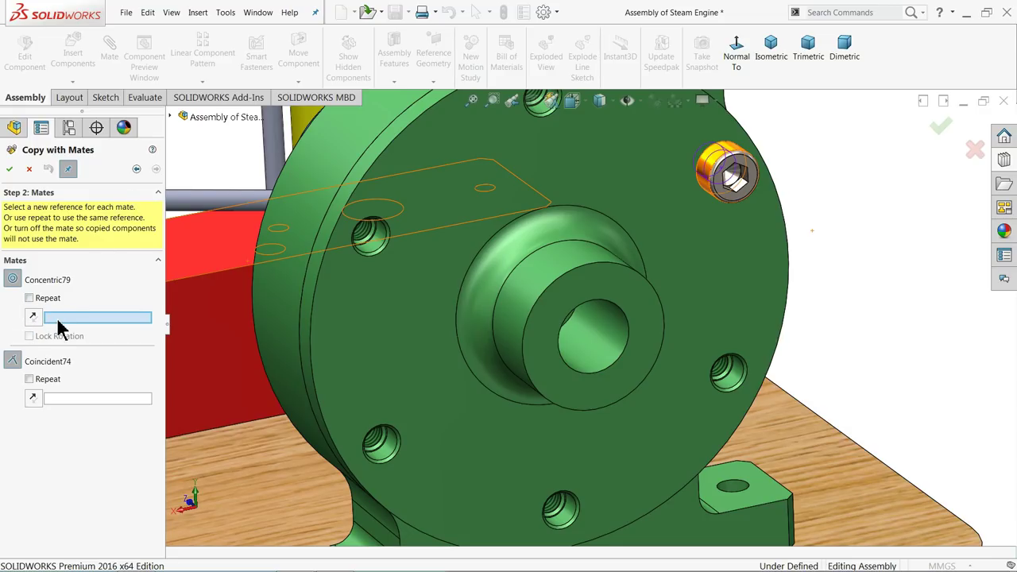
click(737, 374)
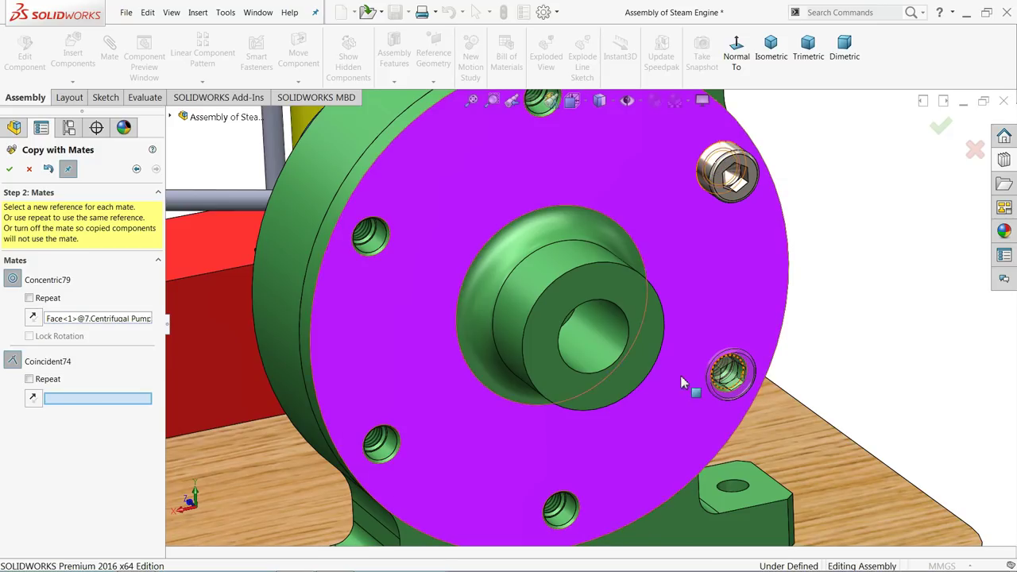
click(736, 289)
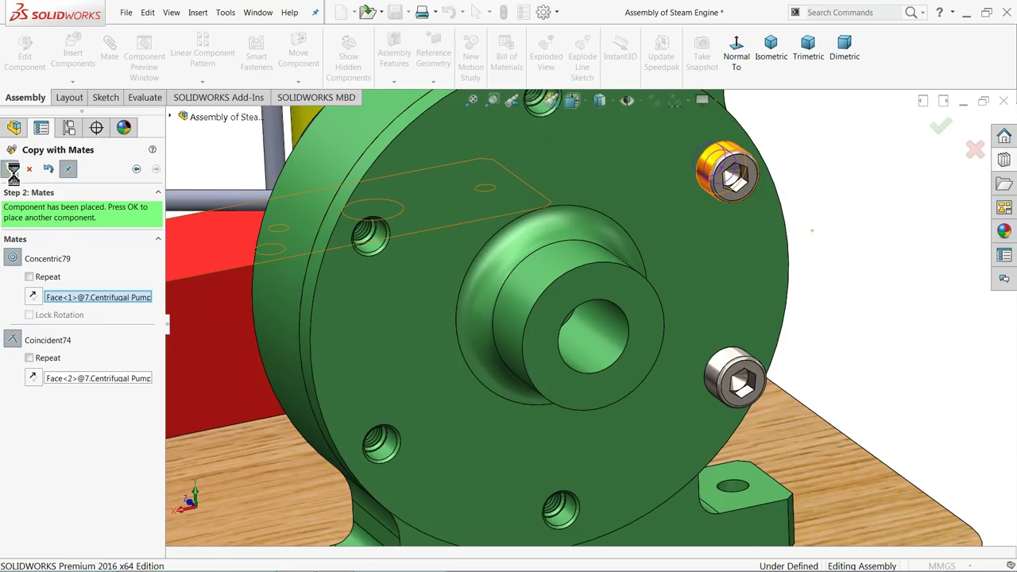
Place further screw copies in the cover's upper-left, lower-left and bottom bolt holes, each seated on the cover's front face
click(383, 245)
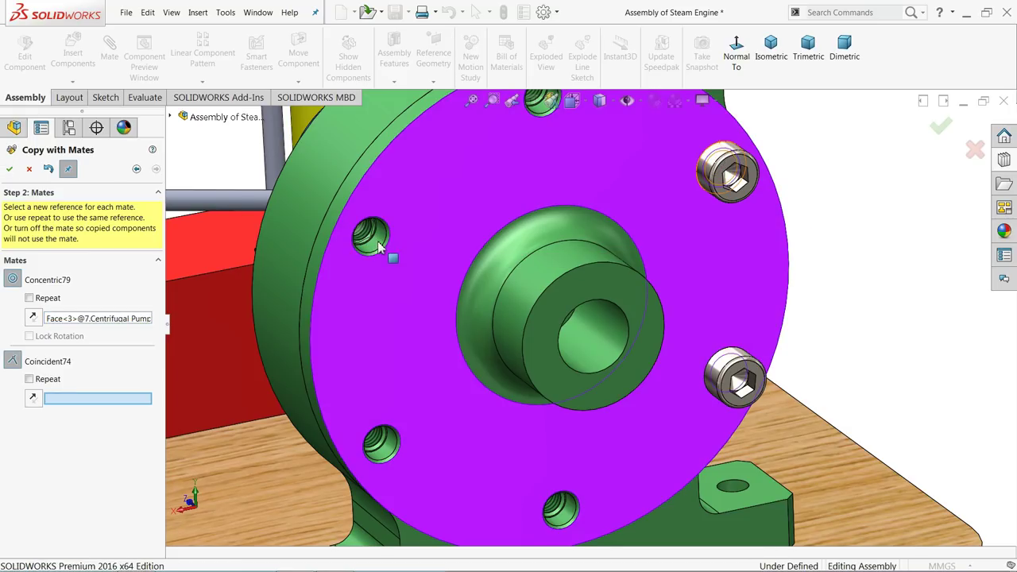
click(343, 312)
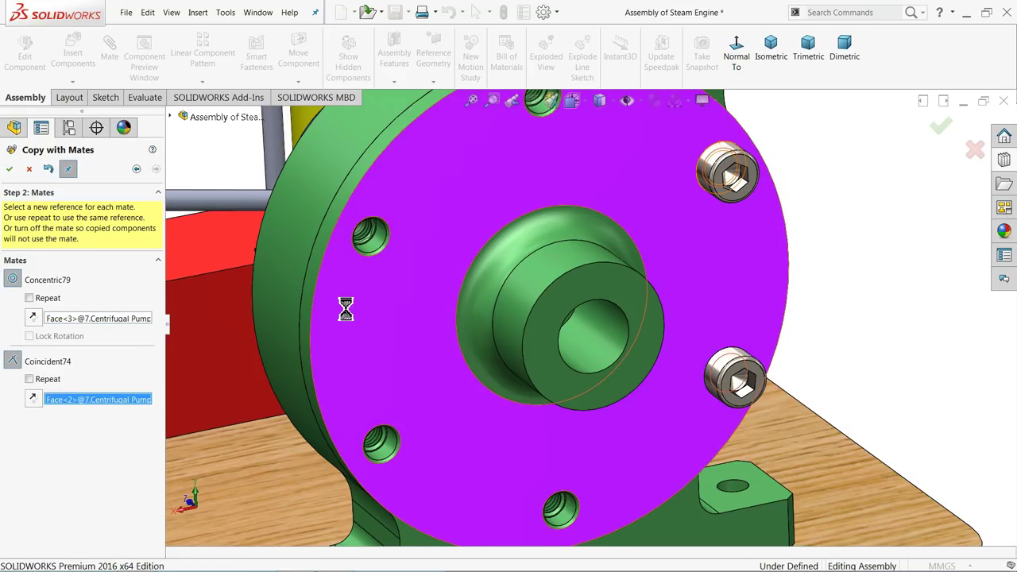
click(10, 169)
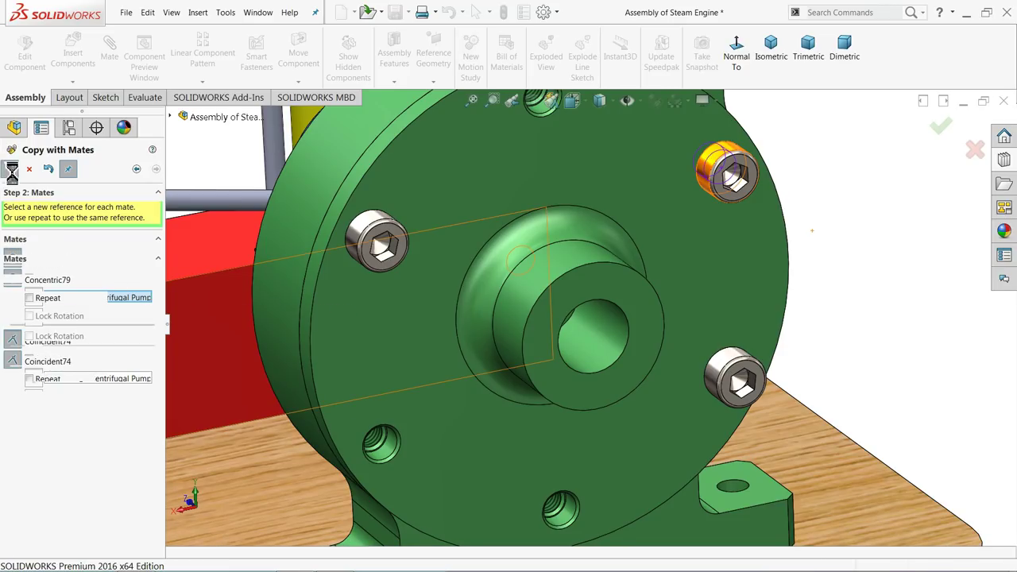
click(390, 449)
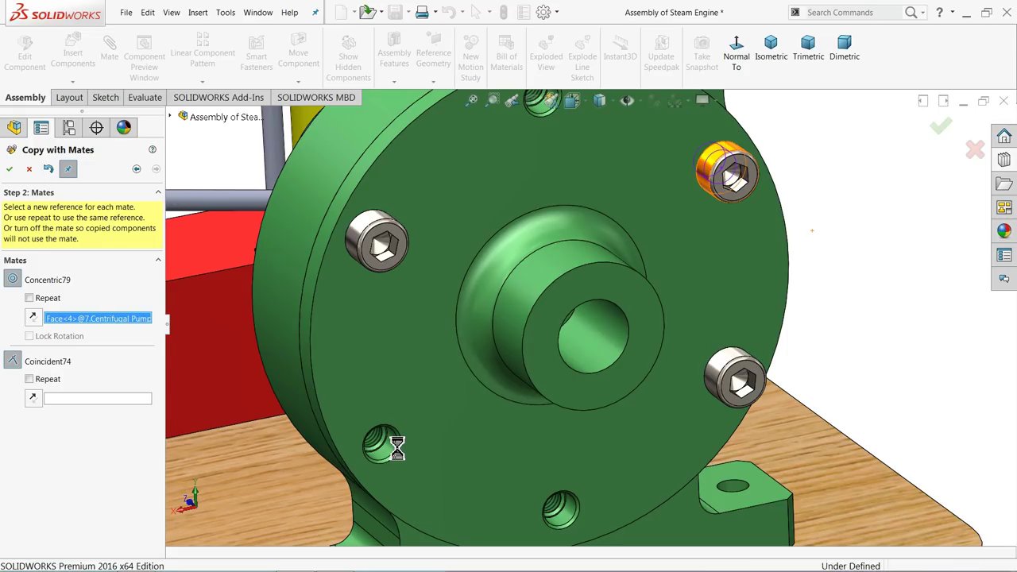
click(362, 388)
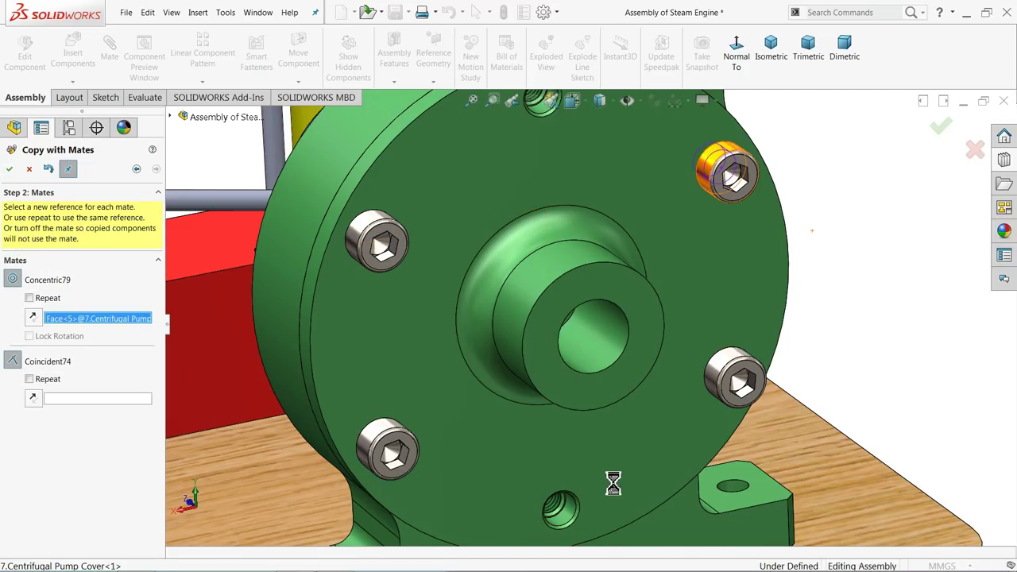
click(617, 477)
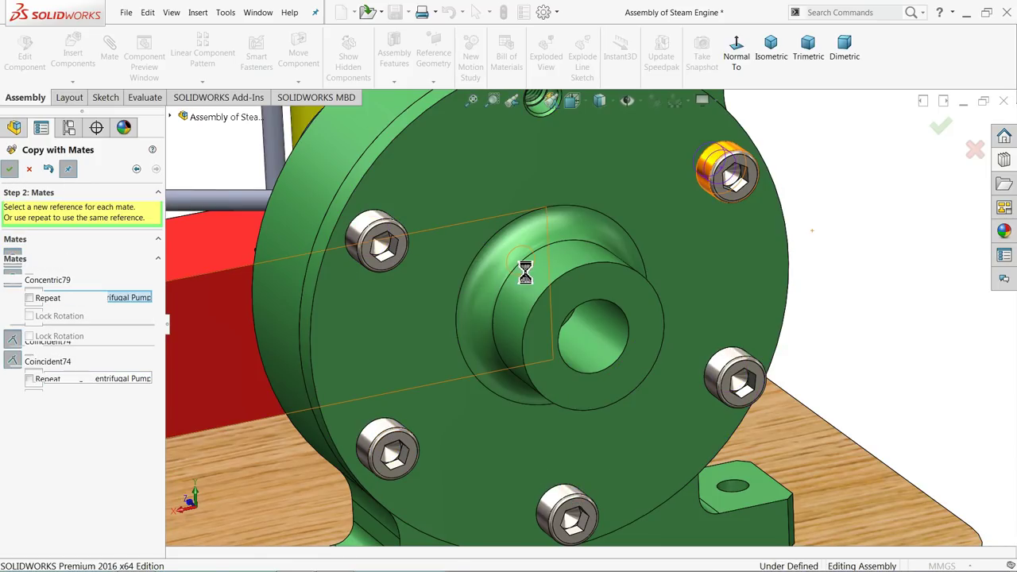
Place a screw copy in the cover's top bolt hole, seated on the front face, and finish copying with mates
scroll(524, 267, up, 5)
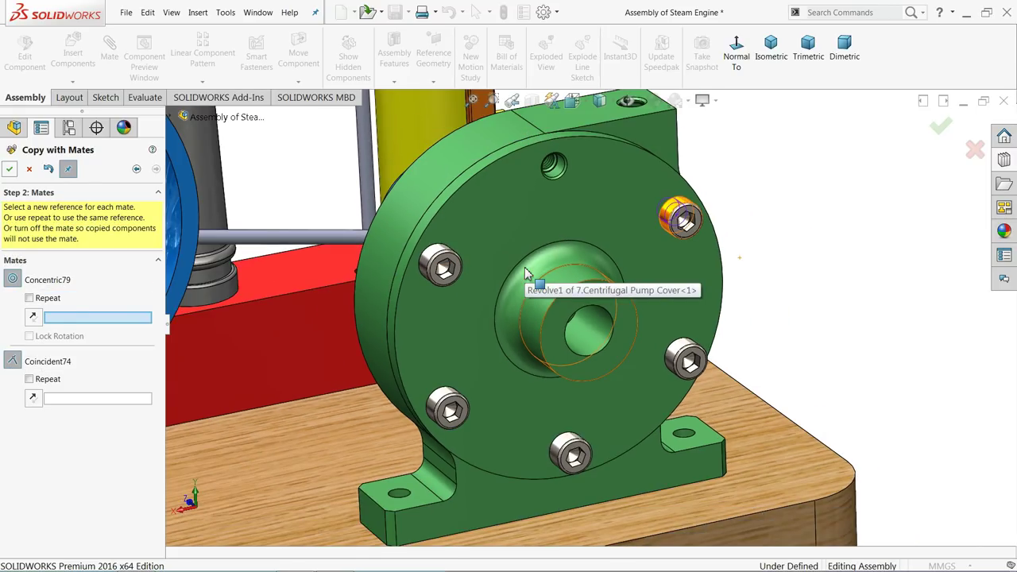
scroll(585, 171, down, 8)
click(547, 198)
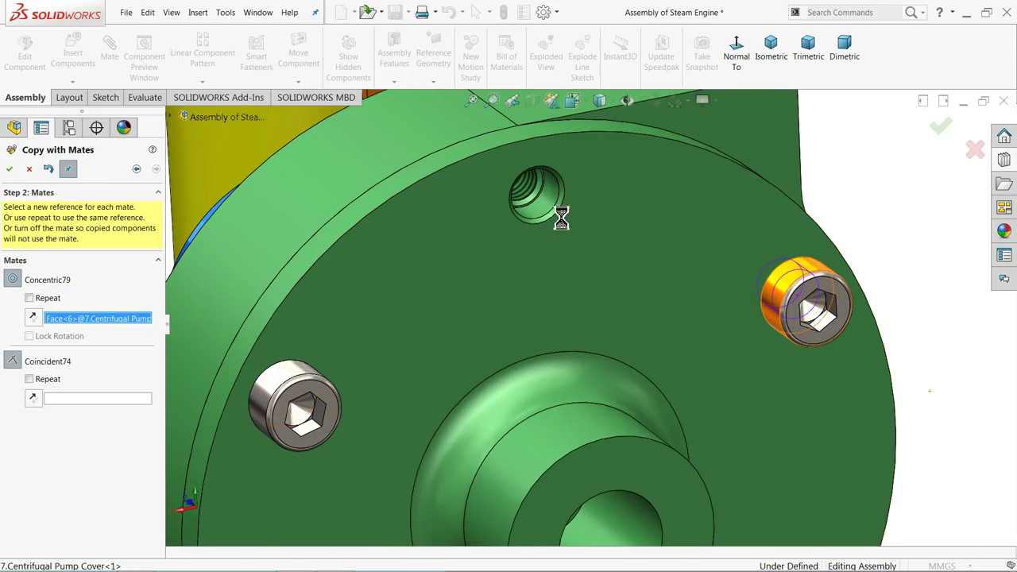
click(634, 225)
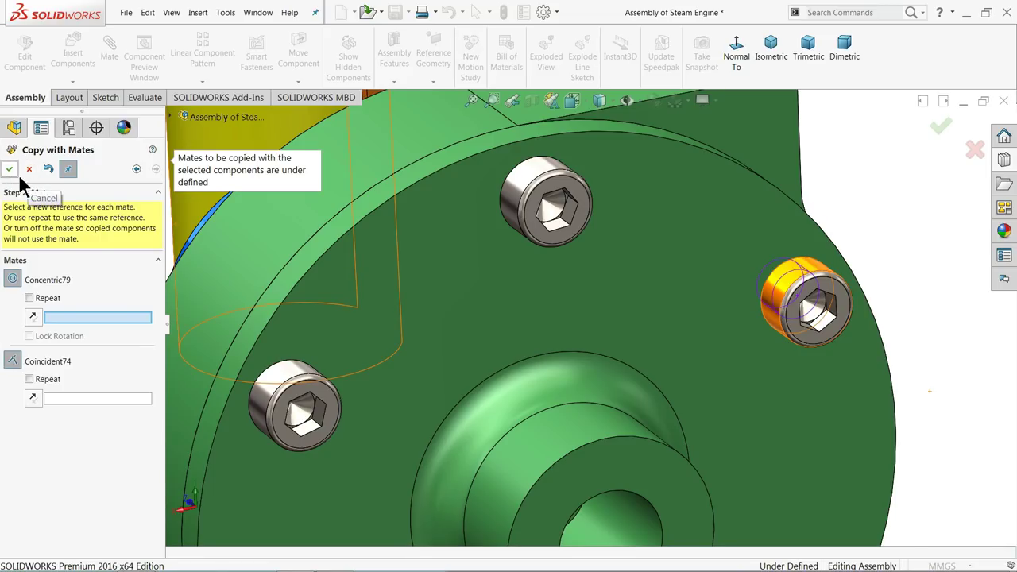
click(28, 168)
scroll(575, 257, up, 5)
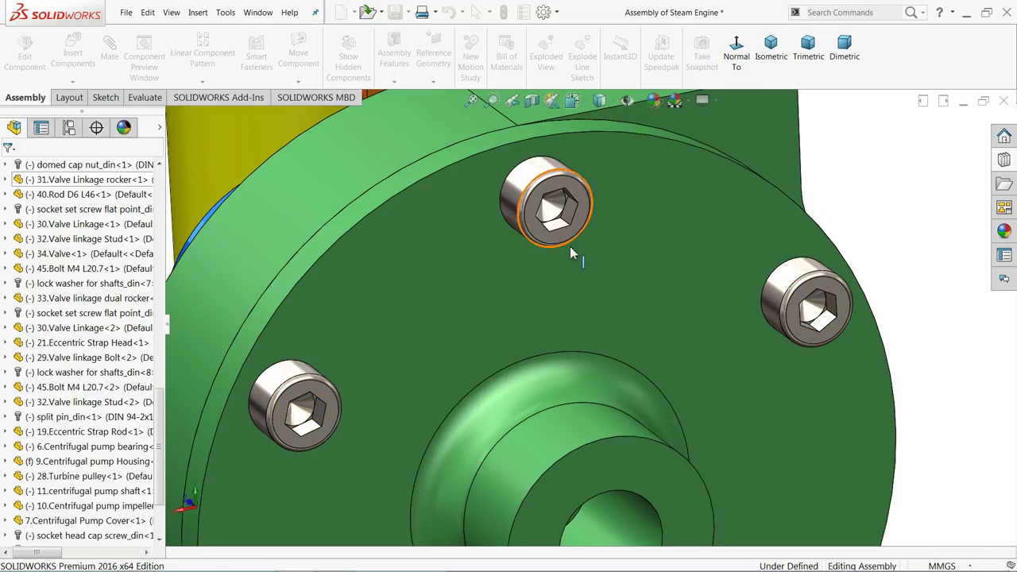
scroll(620, 342, up, 3)
scroll(608, 375, down, 6)
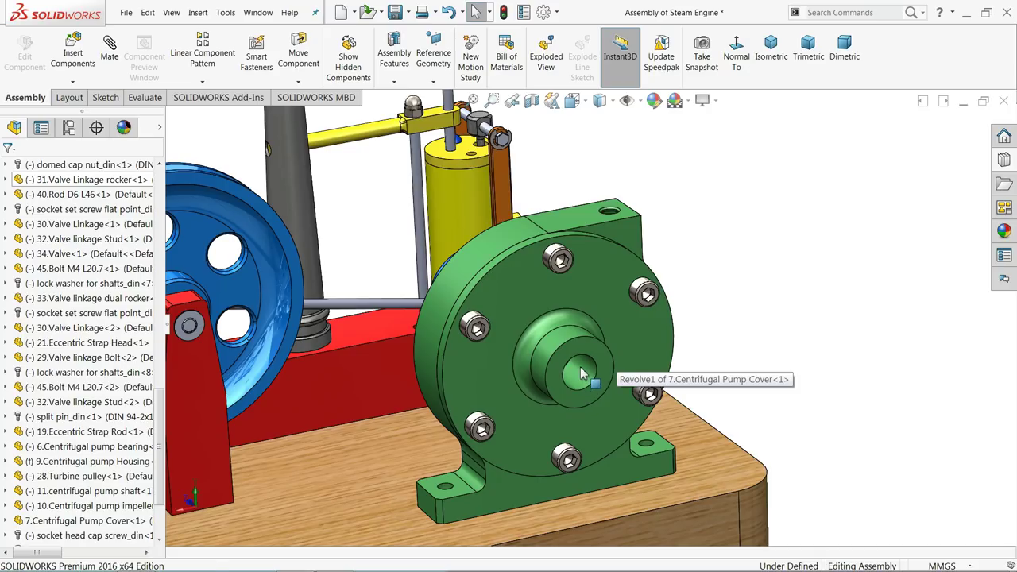
scroll(592, 380, up, 3)
scroll(579, 355, down, 5)
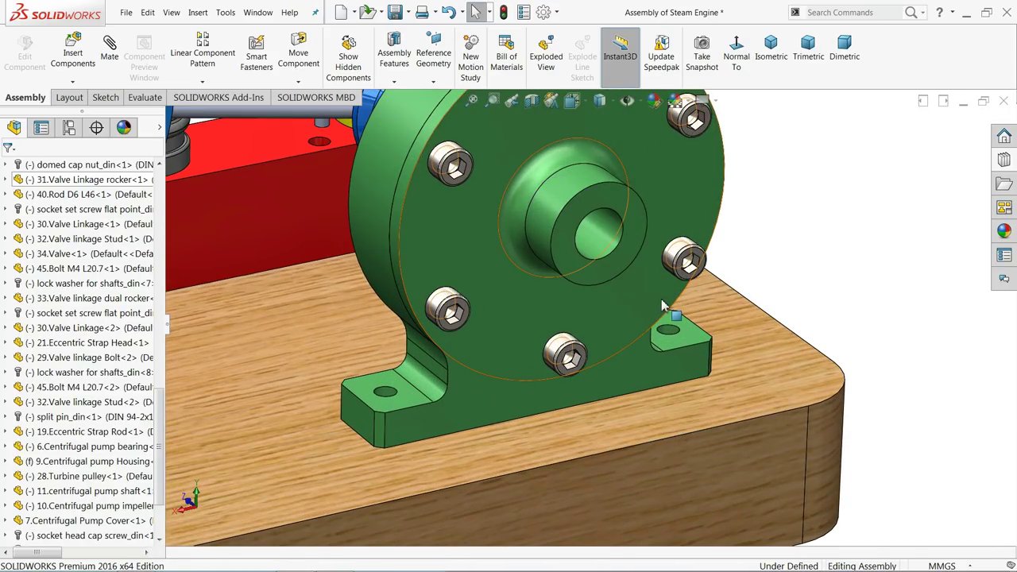
click(561, 351)
ctrl+drag(699, 303, 766, 264)
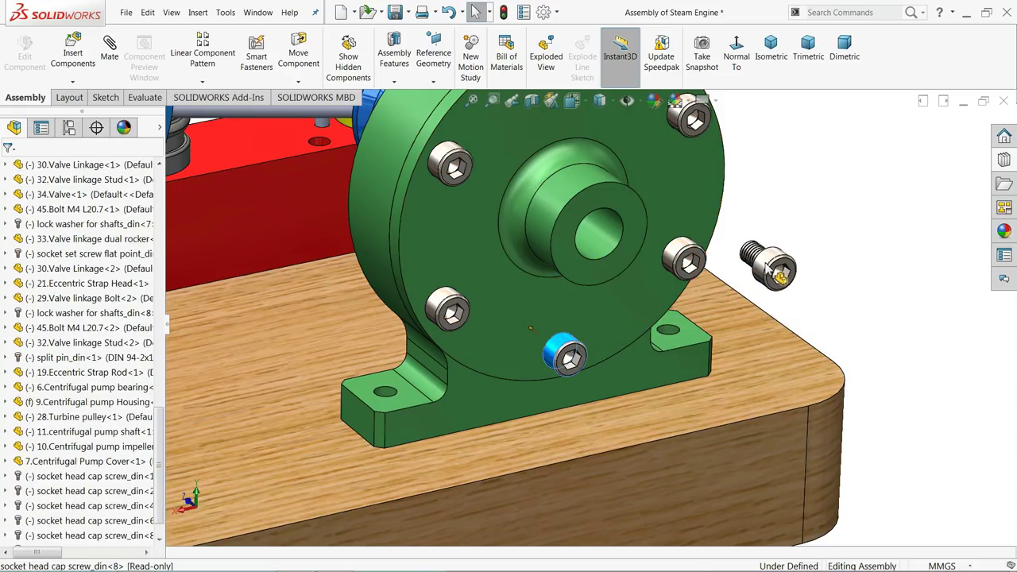
ctrl+drag(765, 265, 766, 265)
key(ctrl+z)
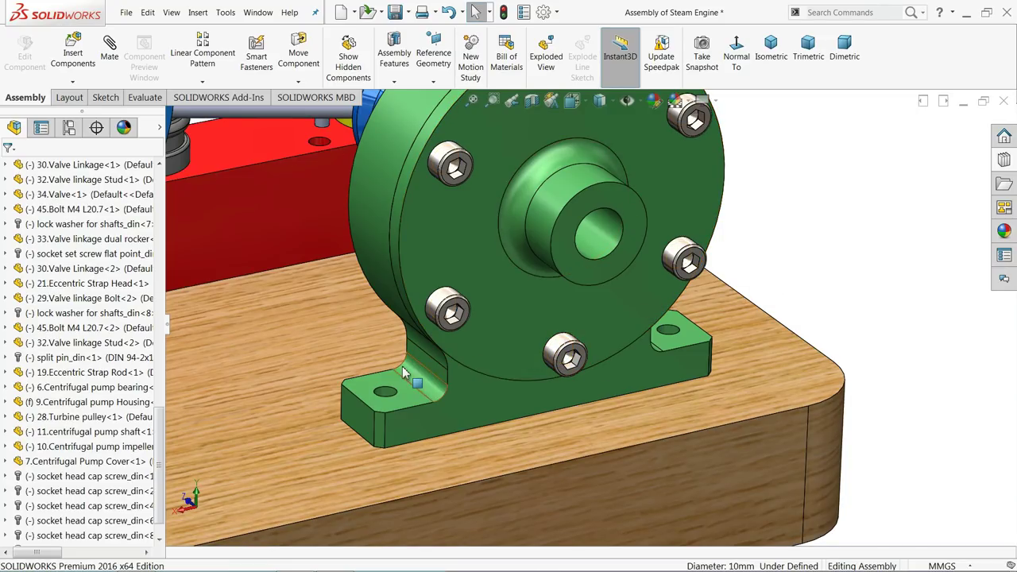
Copy the lower-left cover screw with its mates into the housing's left foot hole, seated on the foot's top face
click(73, 82)
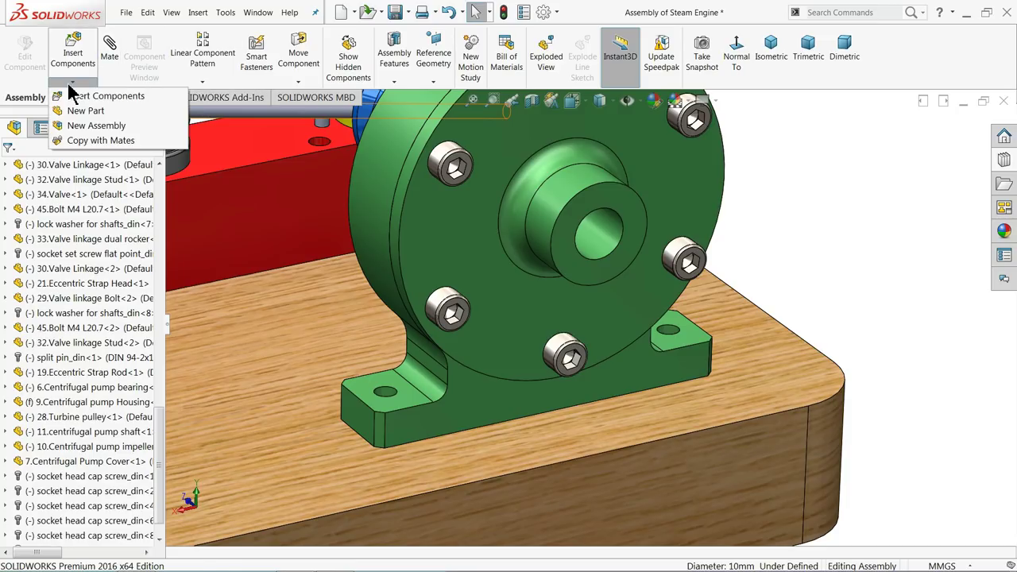
click(84, 141)
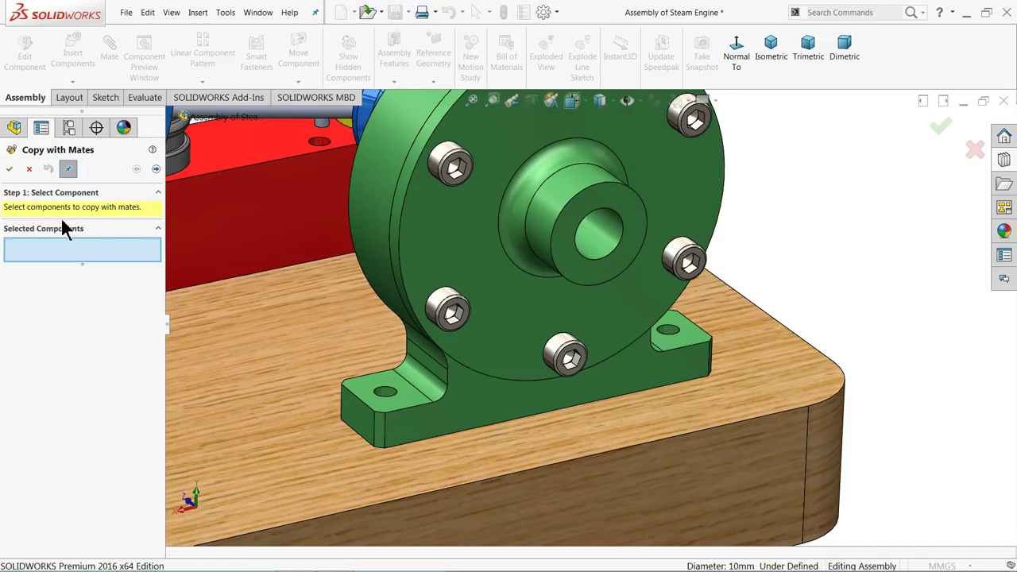
click(450, 311)
click(155, 170)
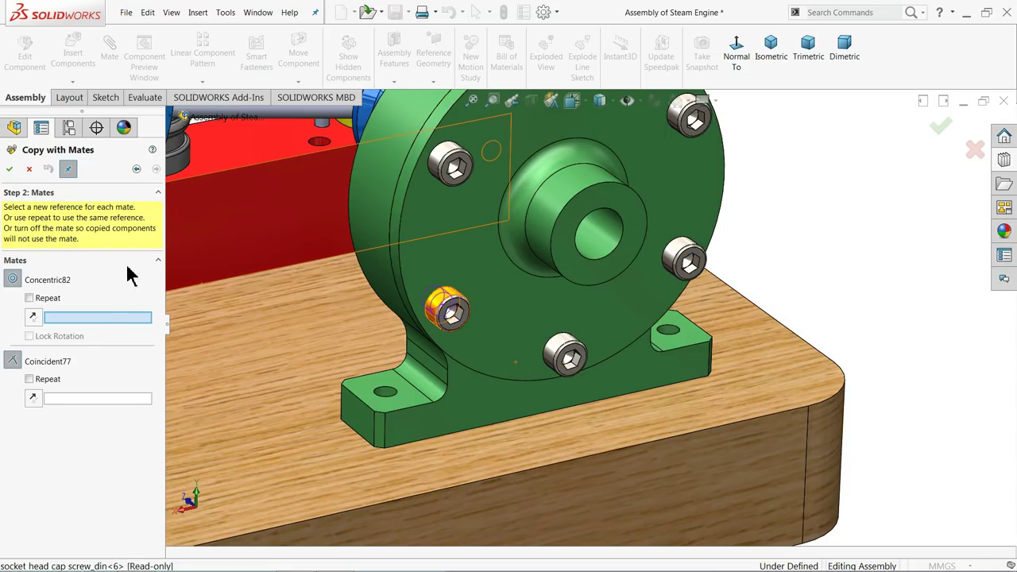
scroll(398, 393, down, 3)
click(399, 392)
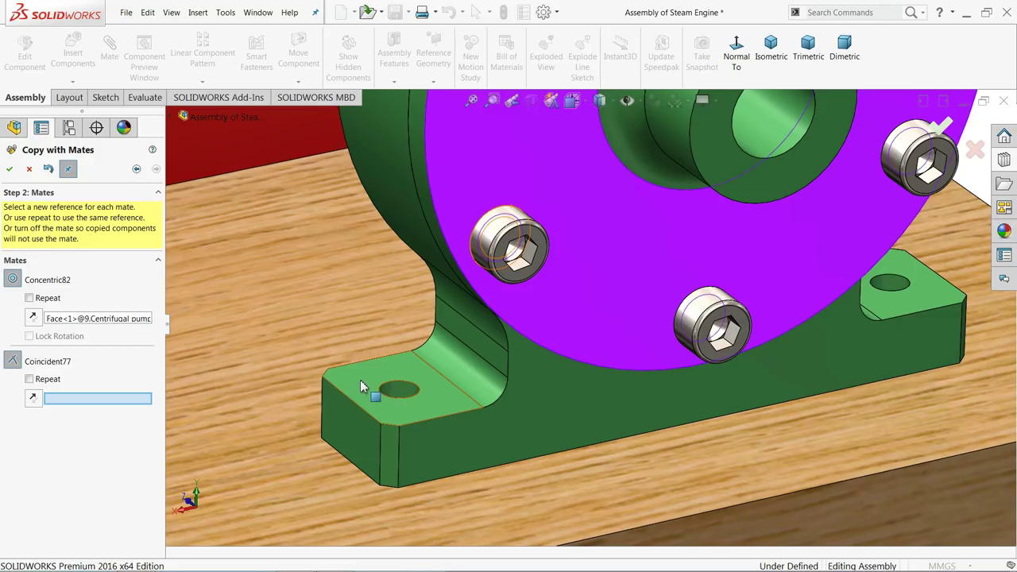
click(360, 382)
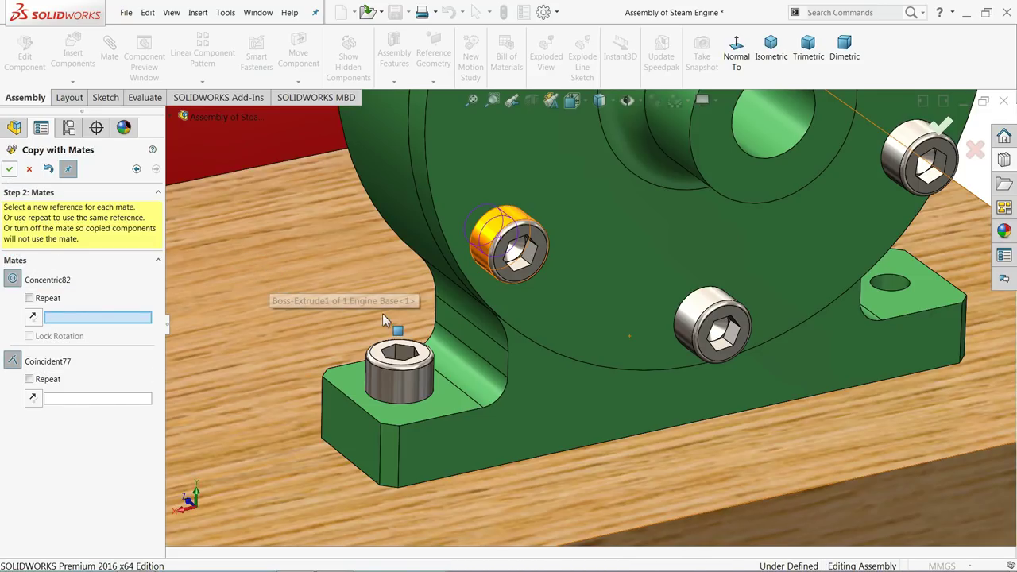
scroll(716, 334, up, 3)
scroll(795, 330, down, 5)
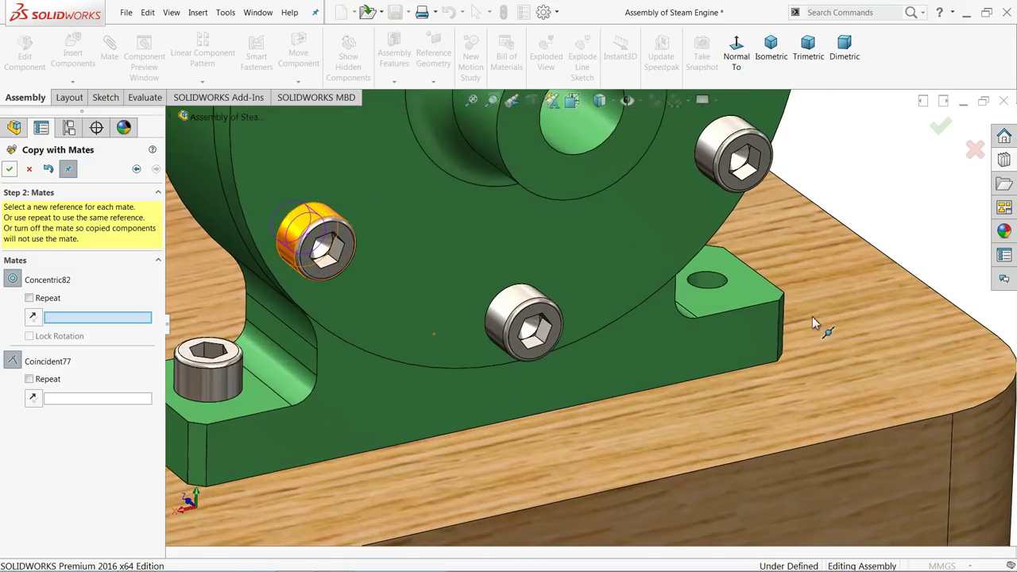
Place a screw copy in the housing's right foot hole, seated on the foot's top face, and finish copying with mates
click(703, 271)
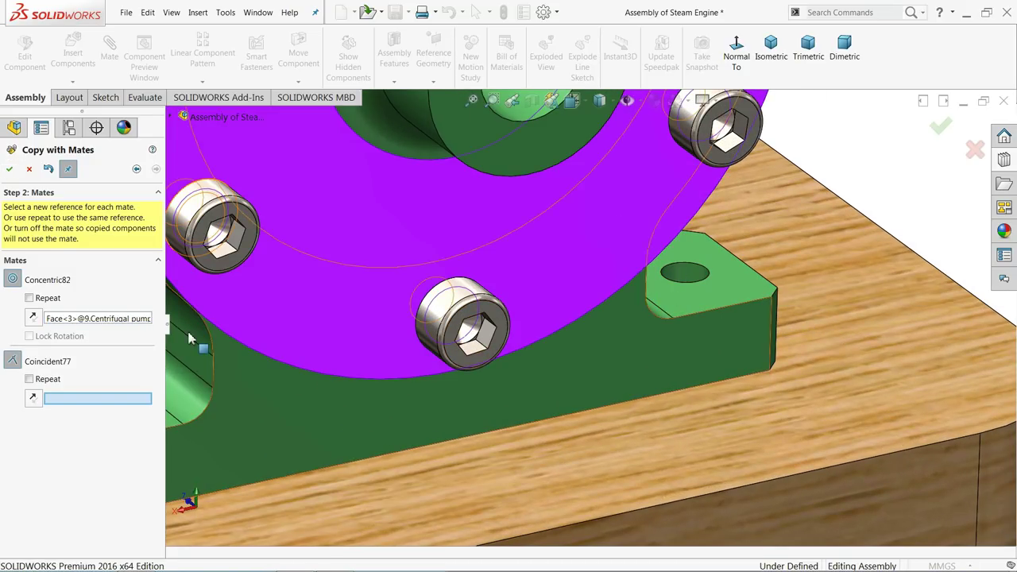
click(734, 278)
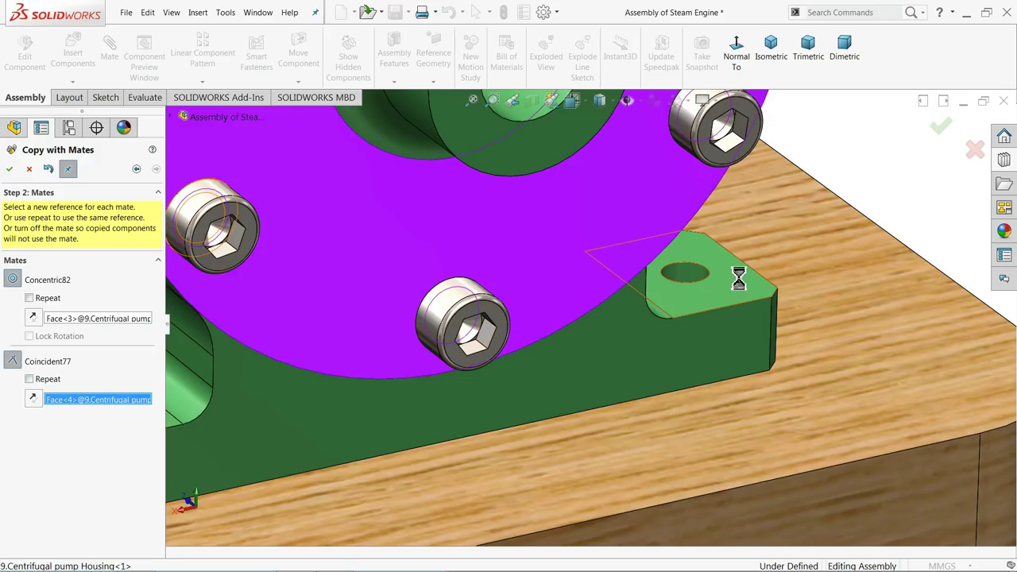
middle_drag(672, 274, 709, 273)
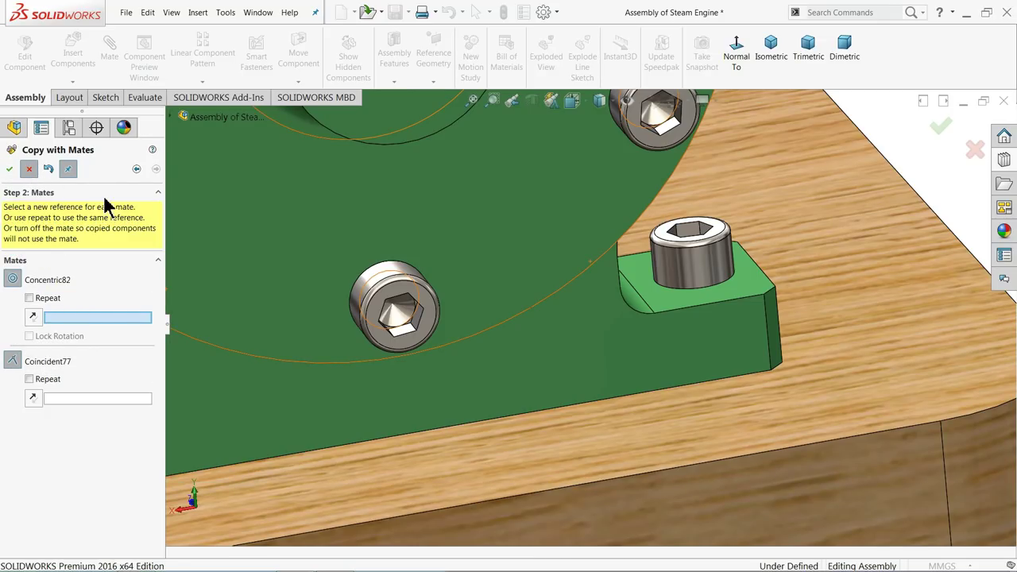
key(Escape)
Float the fixed centrifugal pump housing so that it can move within the assembly
scroll(499, 298, up, 5)
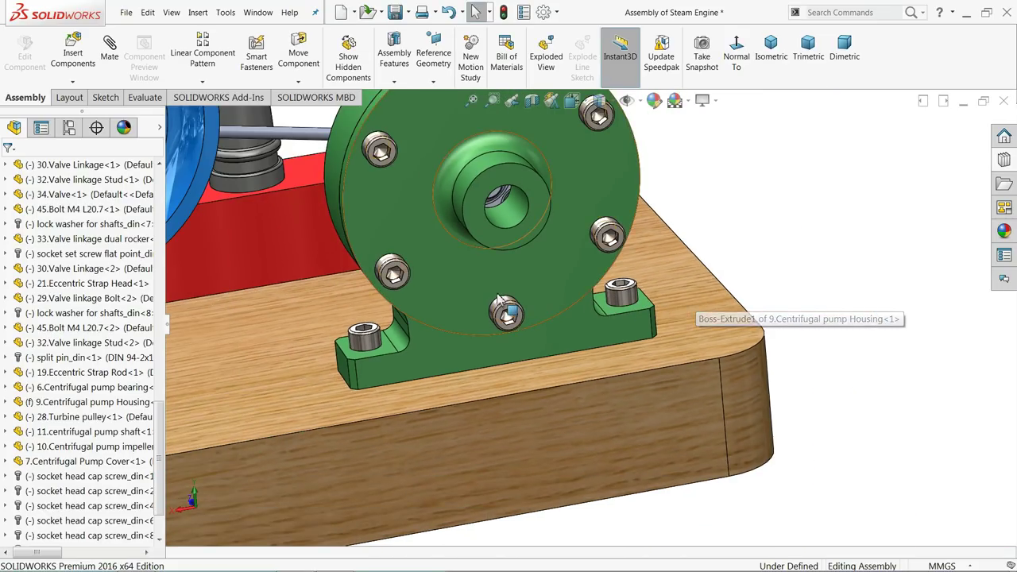
scroll(499, 298, up, 4)
middle_drag(445, 298, 515, 248)
scroll(528, 306, up, 3)
scroll(529, 287, down, 4)
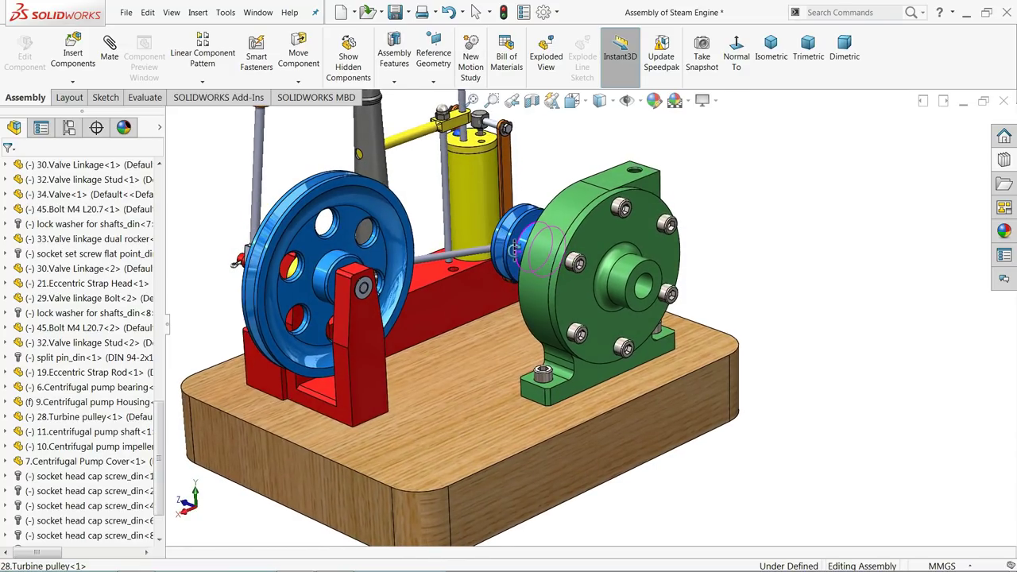
scroll(517, 258, up, 3)
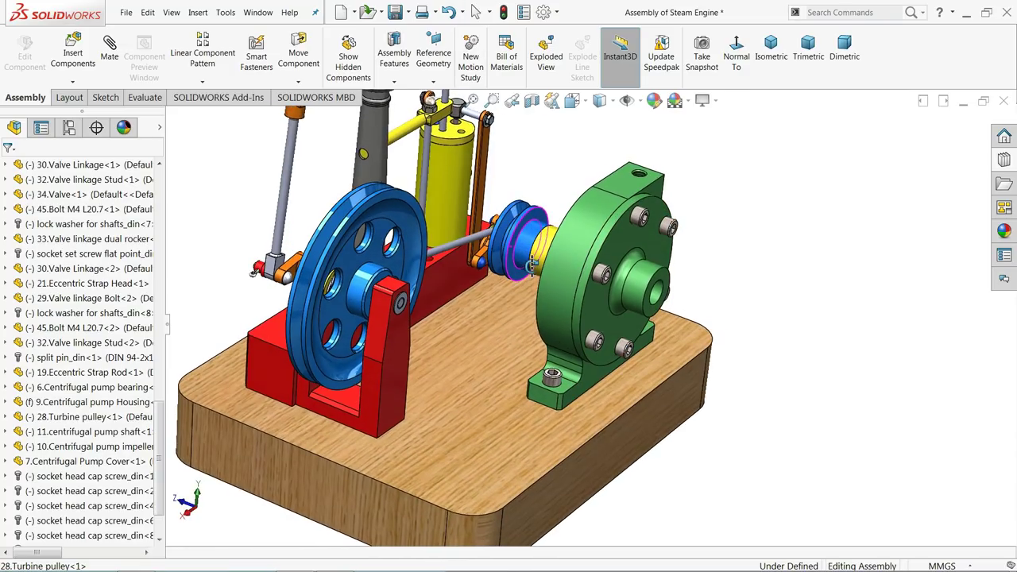
scroll(522, 271, up, 1)
scroll(522, 272, down, 1)
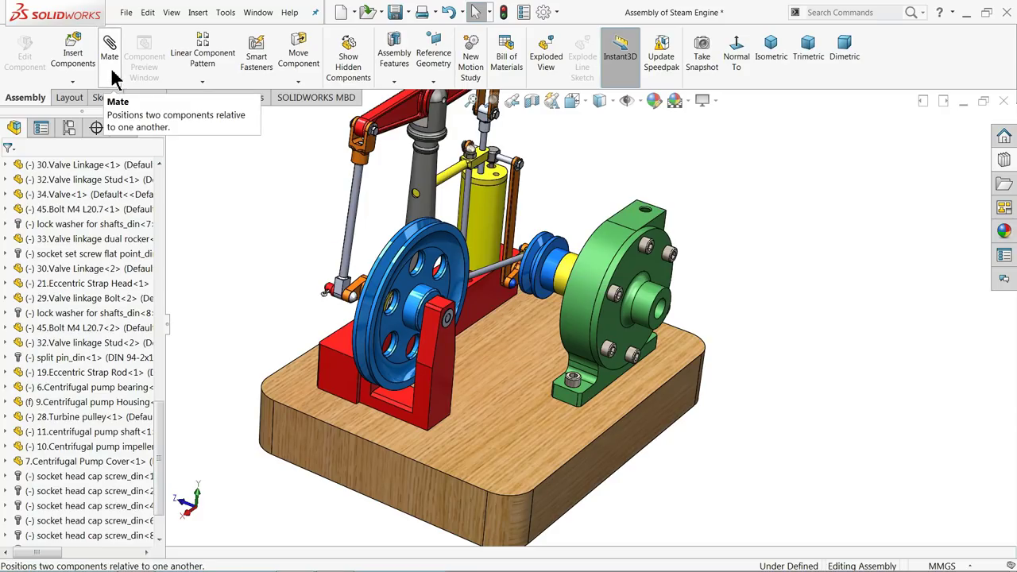
scroll(628, 318, down, 2)
click(554, 284)
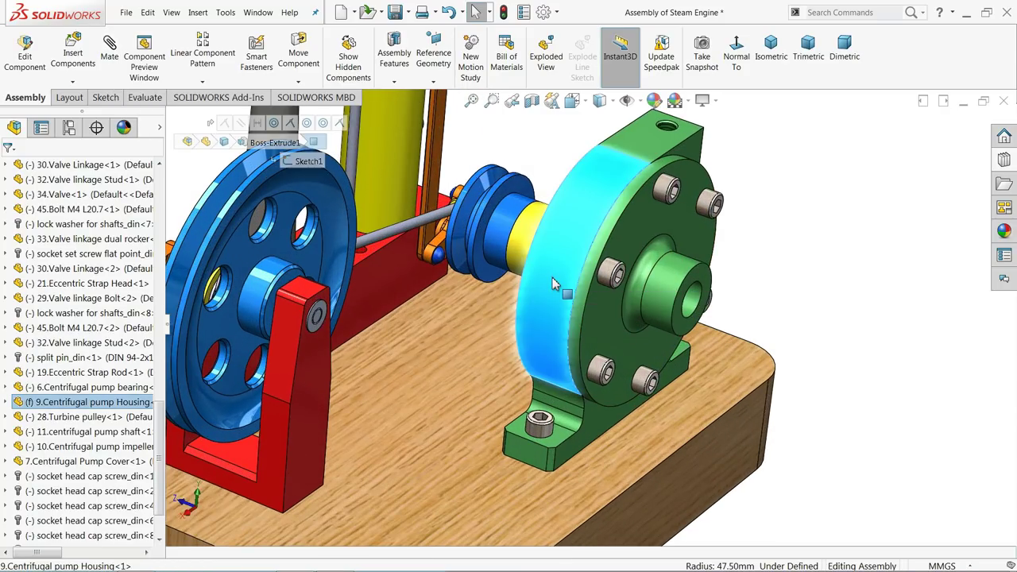
right_click(554, 284)
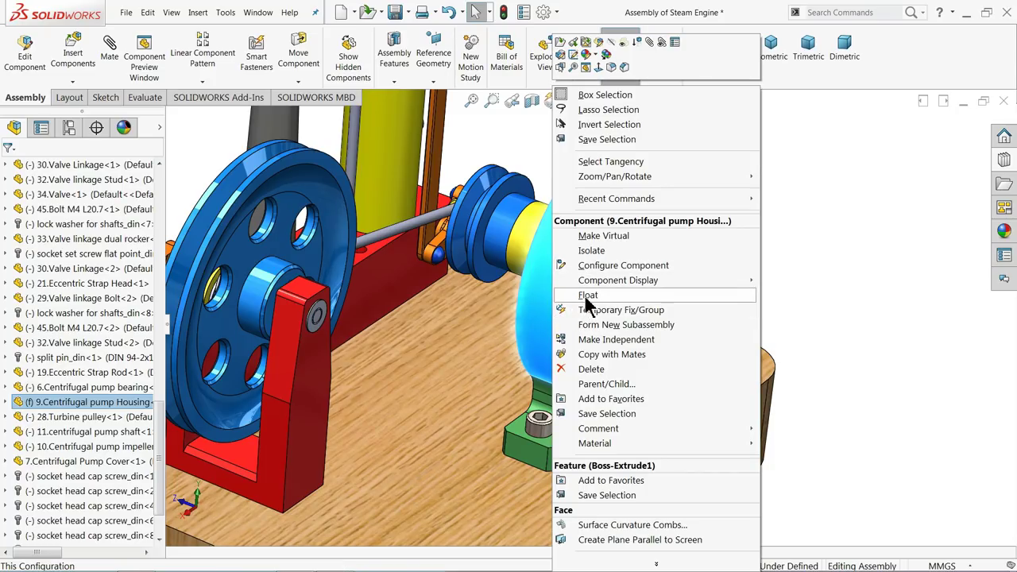
click(588, 296)
click(823, 248)
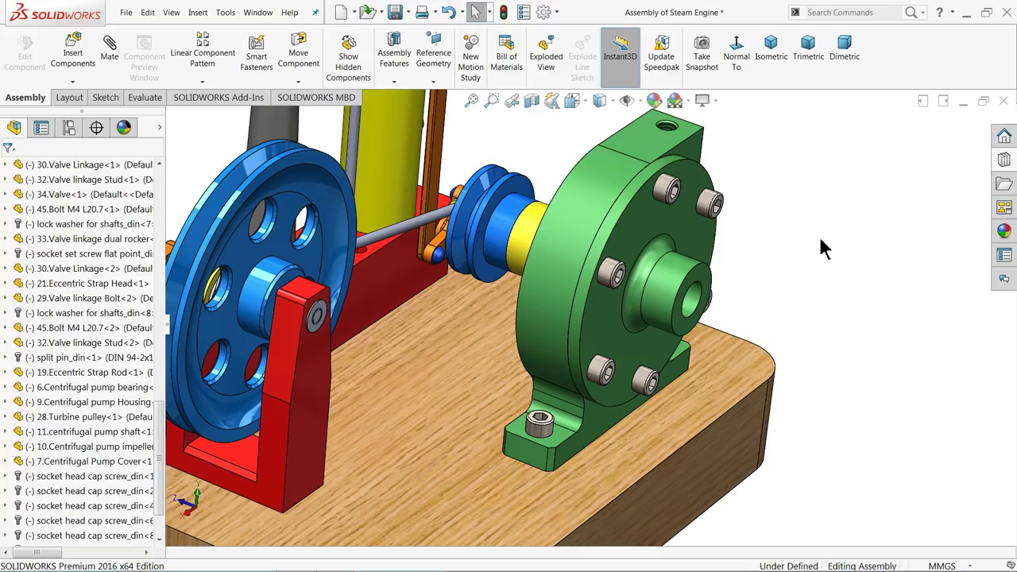
Shift the floated pump housing slightly across the engine base, together with its attached parts
mouse_move(570, 248)
mouse_down()
mouse_move(500, 211)
mouse_move(599, 264)
mouse_move(559, 257)
mouse_up()
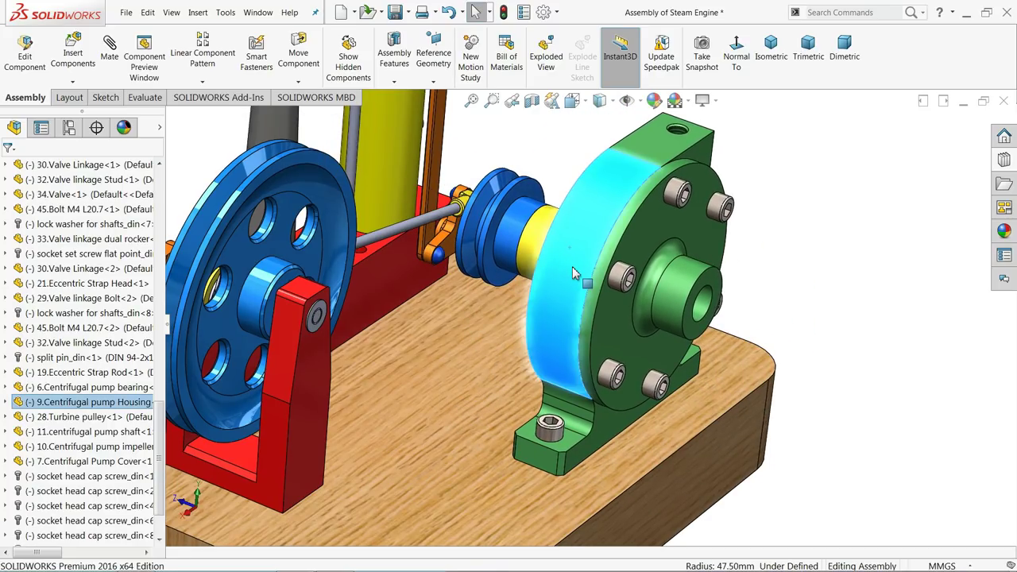
key(f)
click(739, 267)
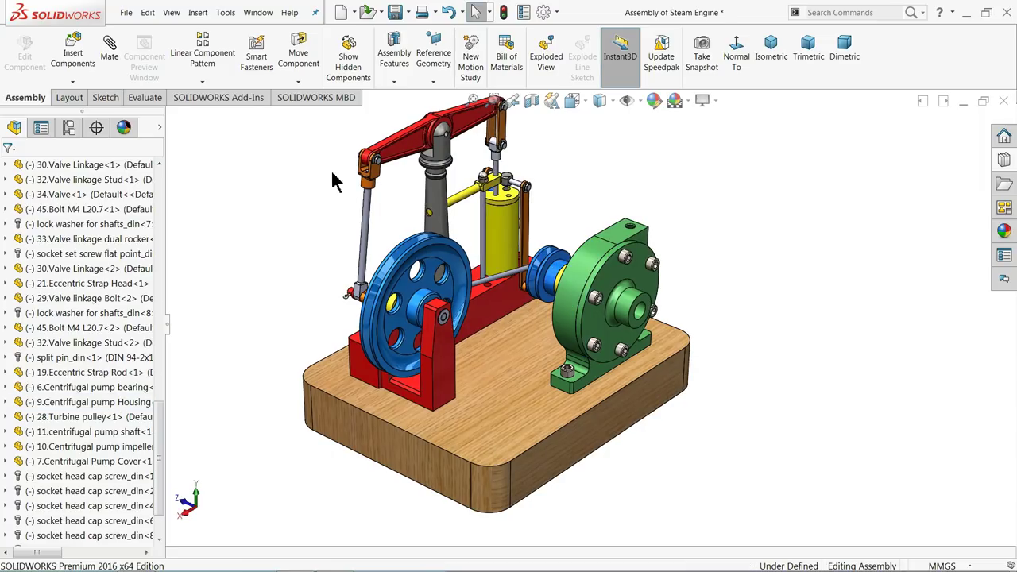
Insert the part 46.Belt from the Steam Engine Assembly folder and place it freely above the centrifugal pump
click(73, 57)
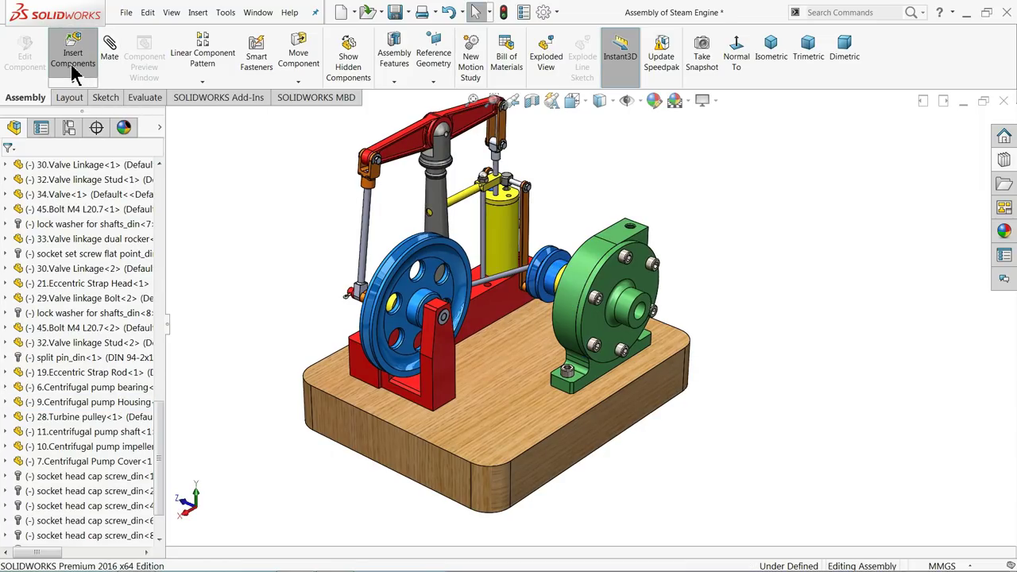
click(72, 431)
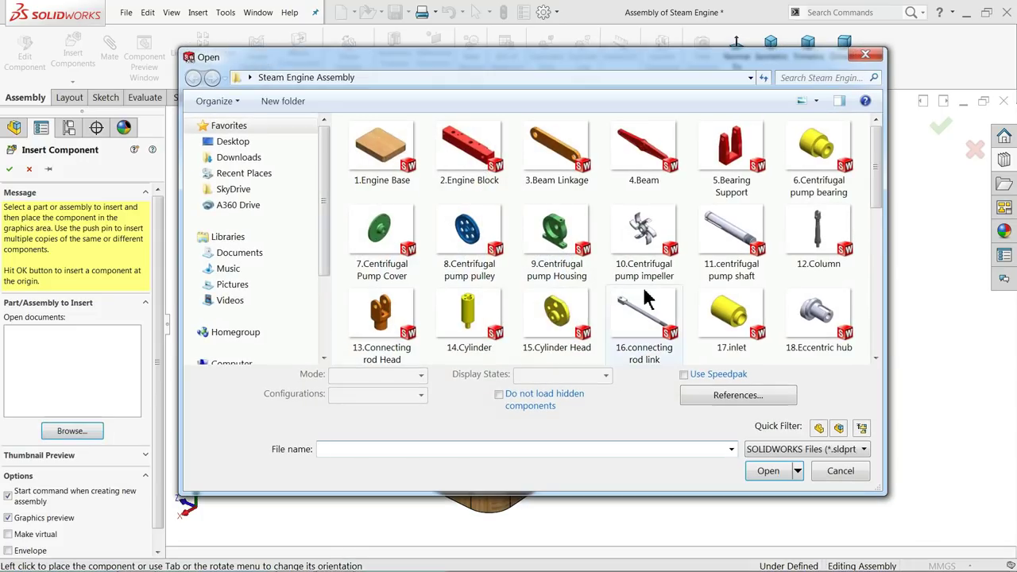
drag(880, 202, 878, 344)
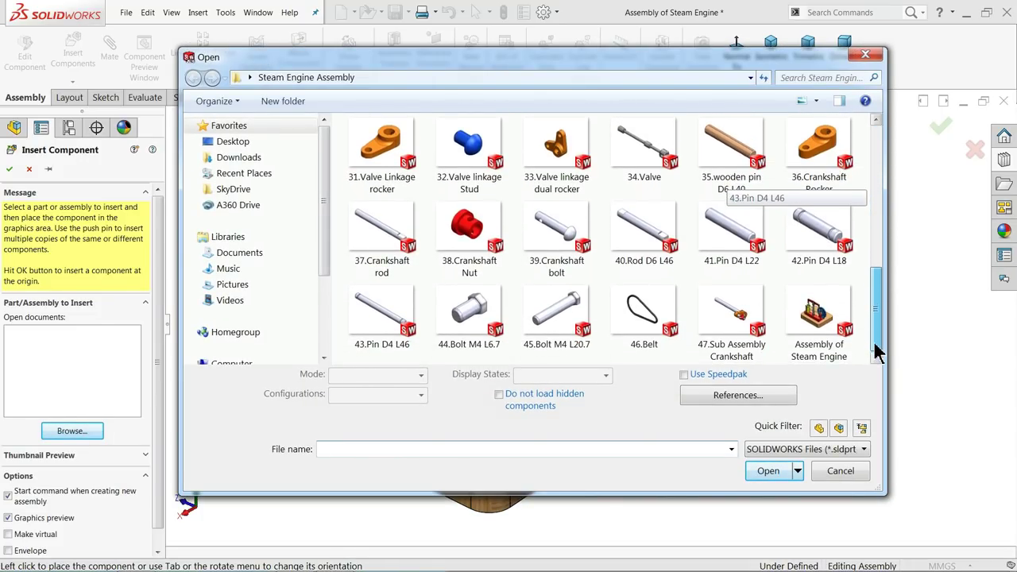
click(644, 314)
click(757, 467)
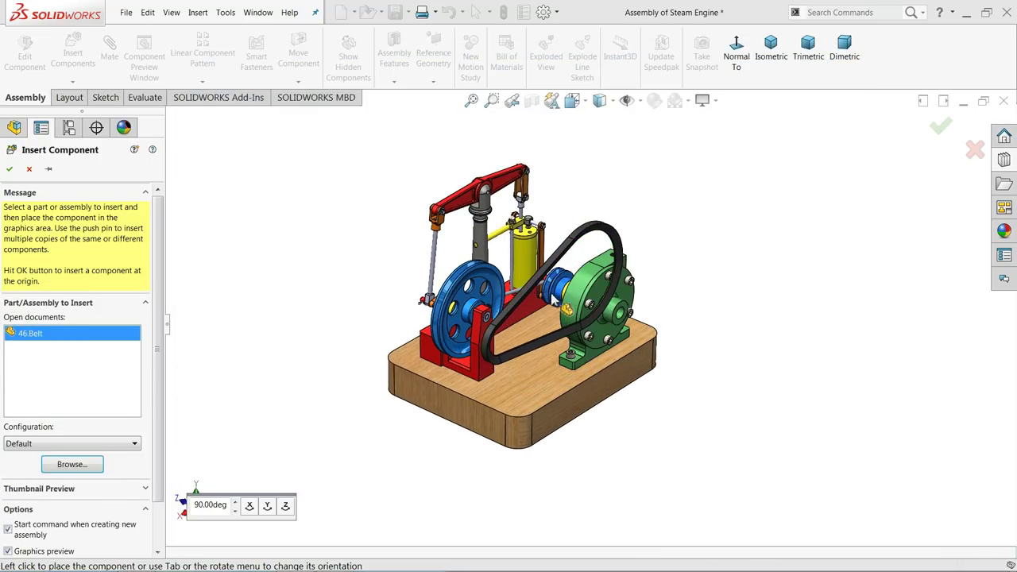
click(614, 233)
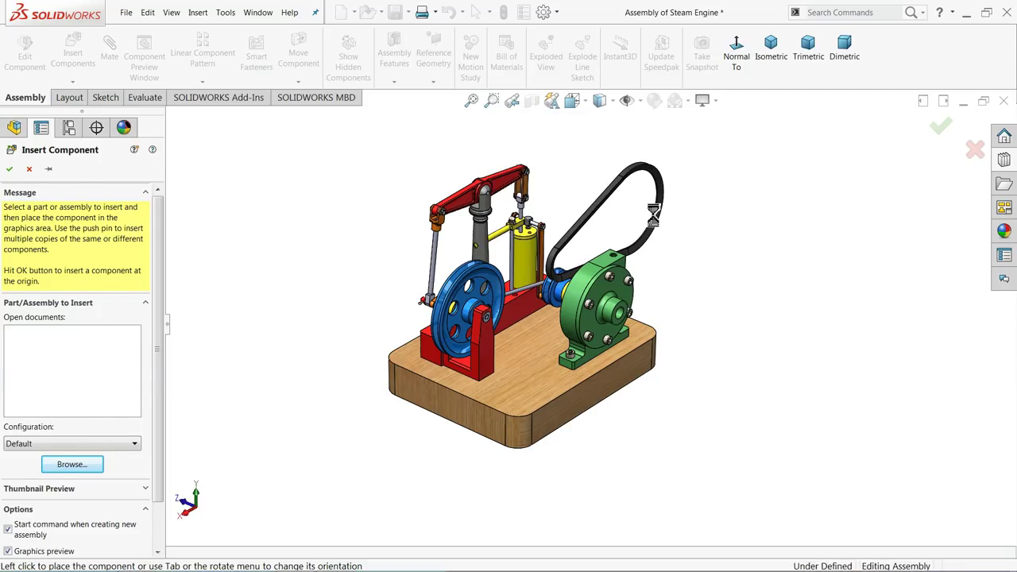
Rotate the belt by free drag so that its large arc lies toward the engine's large pulley, then finish rotating
scroll(621, 220, down, 3)
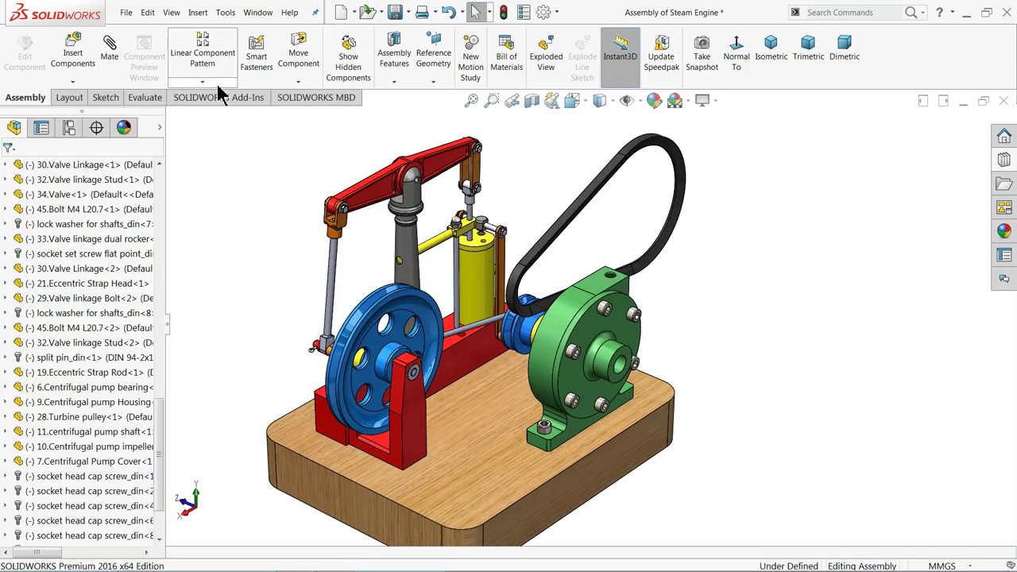
click(300, 82)
click(321, 112)
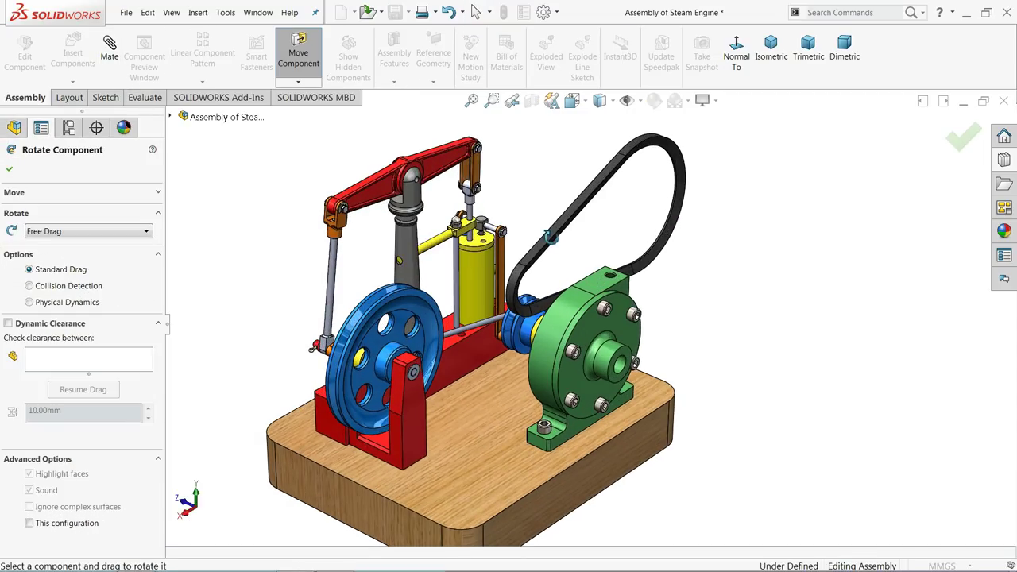
drag(583, 227, 765, 334)
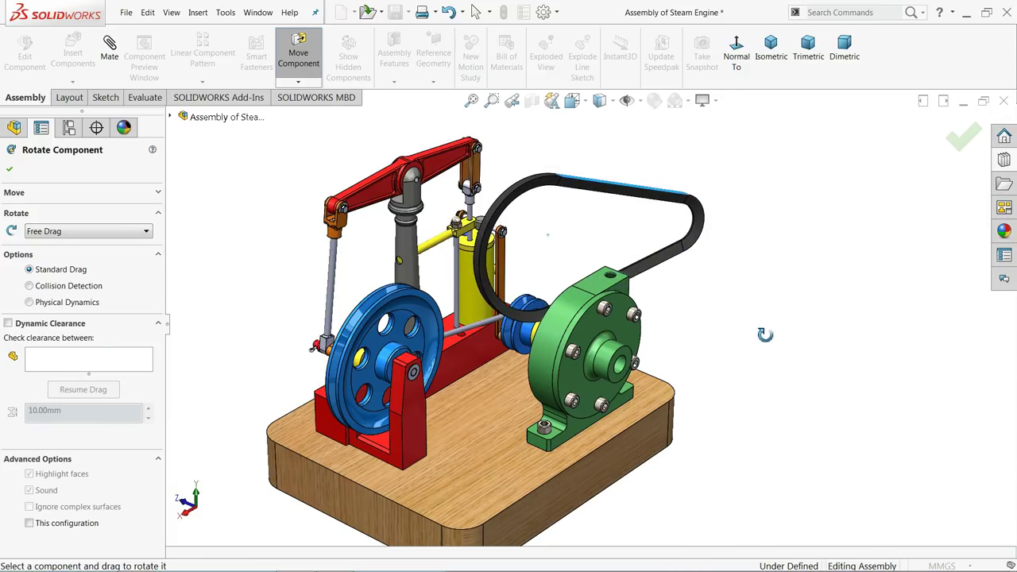
mouse_move(740, 325)
middle_down()
mouse_move(676, 255)
mouse_move(664, 260)
mouse_move(732, 327)
middle_up()
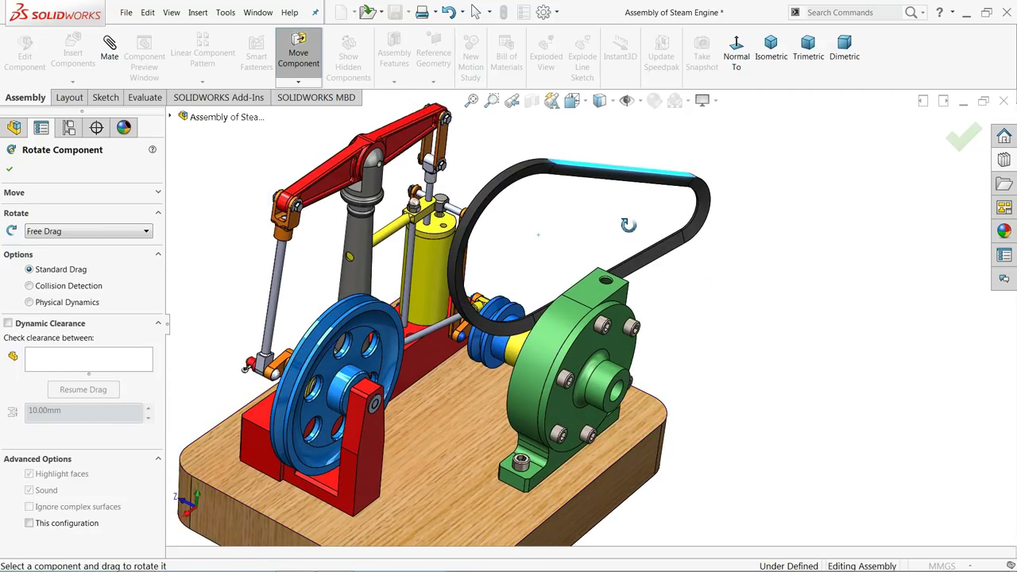
scroll(612, 242, down, 1)
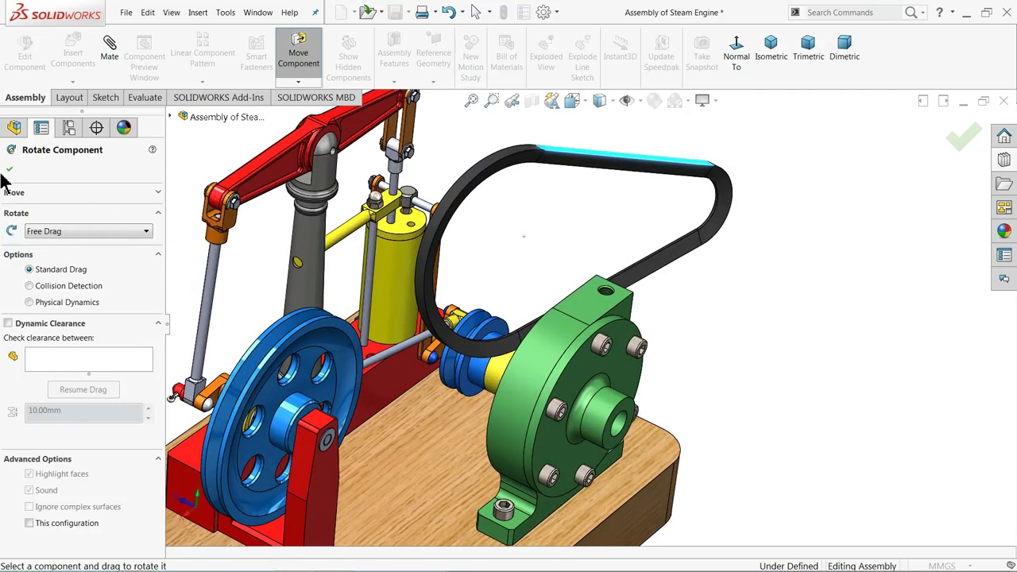
key(Escape)
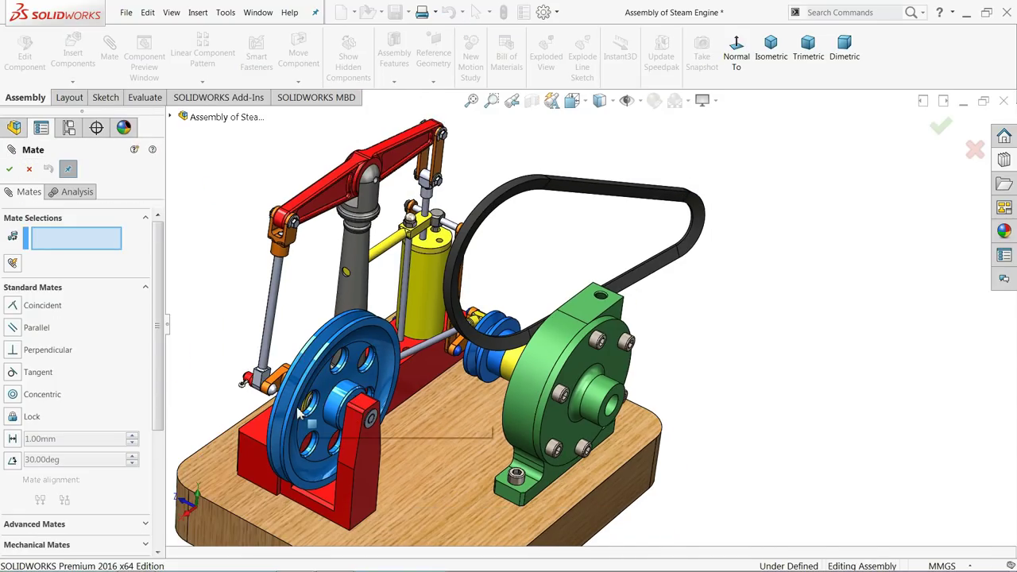
Add a concentric mate between the large pulley's groove face and the curved face of the belt's large arc
scroll(353, 388, down, 4)
scroll(354, 387, down, 3)
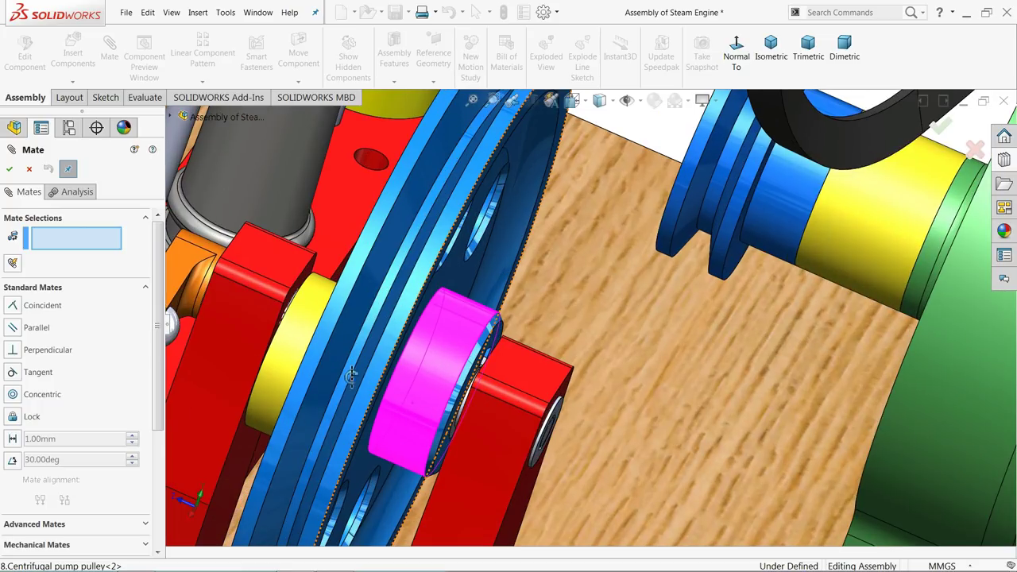
scroll(430, 338, down, 2)
scroll(430, 338, up, 6)
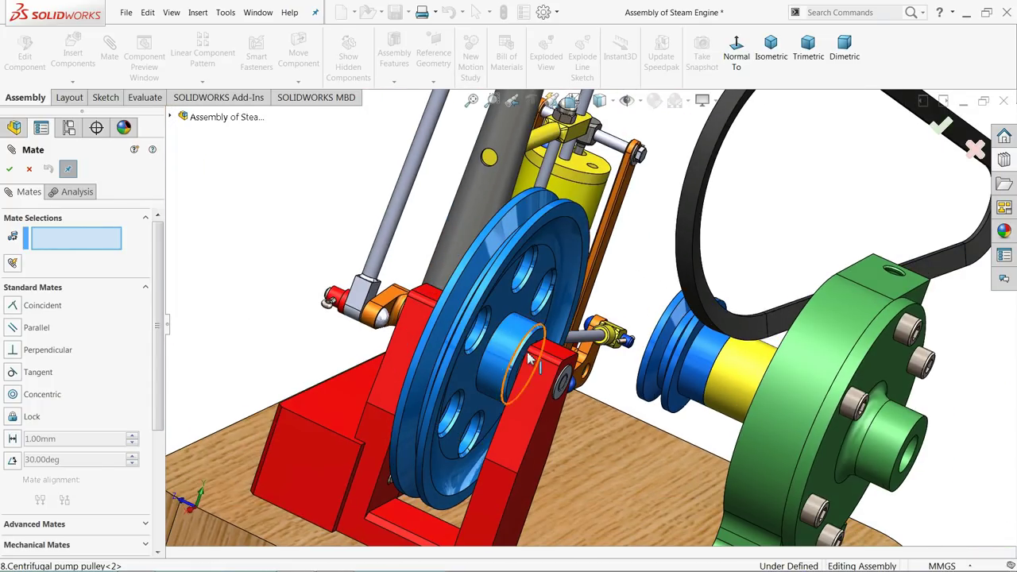
middle_drag(530, 360, 523, 309)
scroll(522, 308, down, 2)
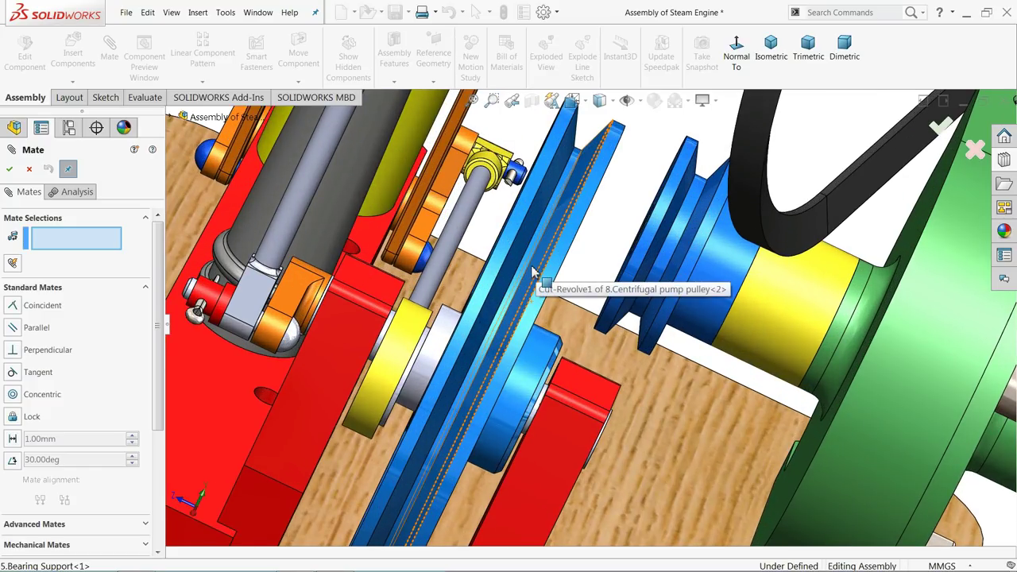
click(527, 269)
scroll(531, 280, up, 4)
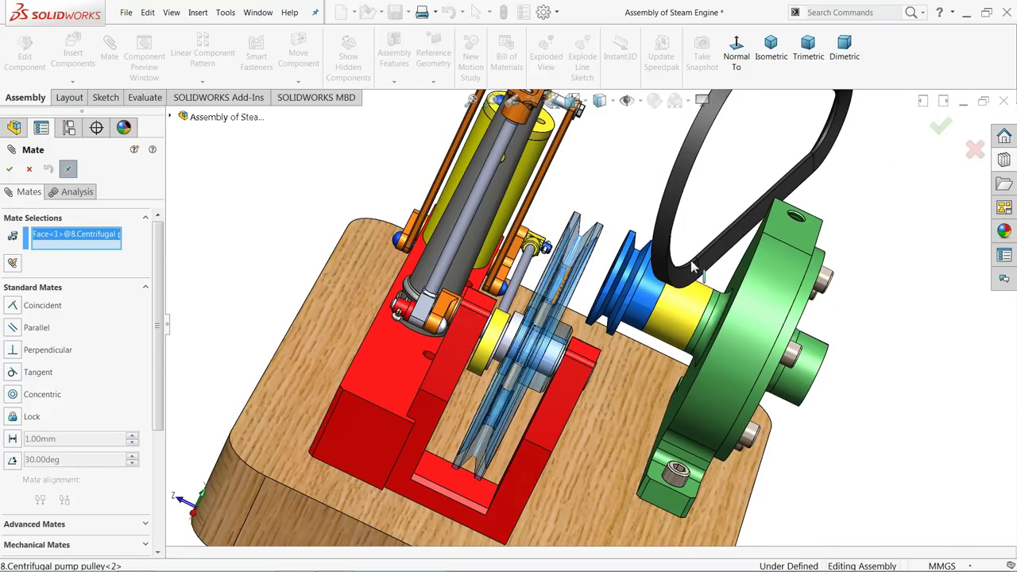
scroll(676, 268, up, 3)
middle_drag(676, 268, 546, 251)
scroll(554, 250, down, 6)
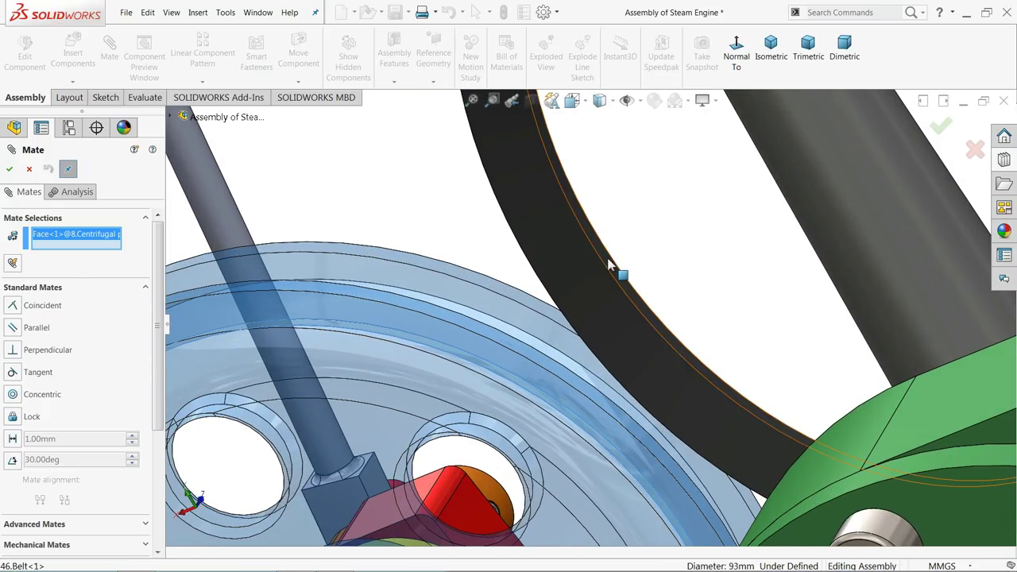
click(610, 265)
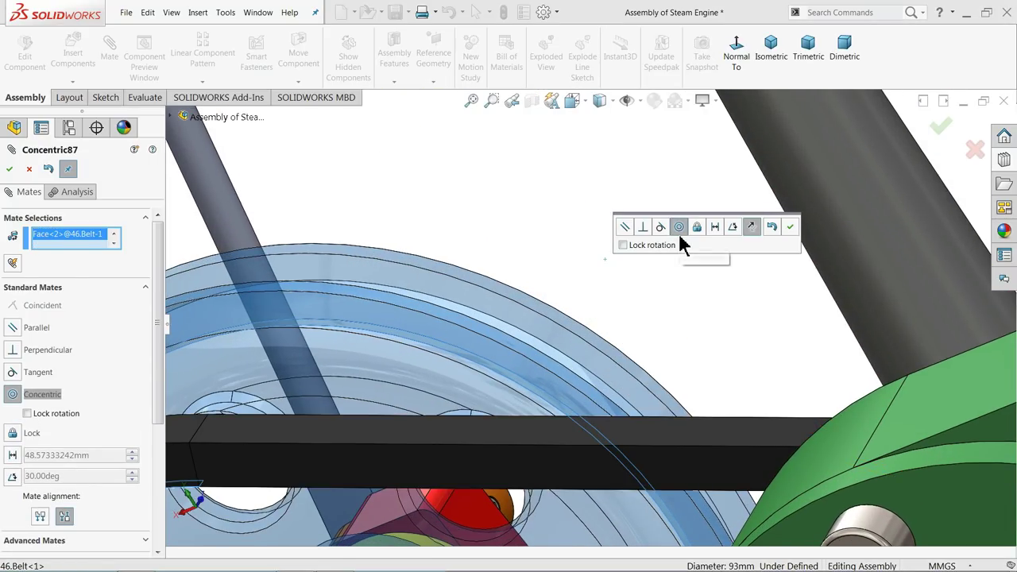
click(790, 229)
scroll(465, 264, up, 7)
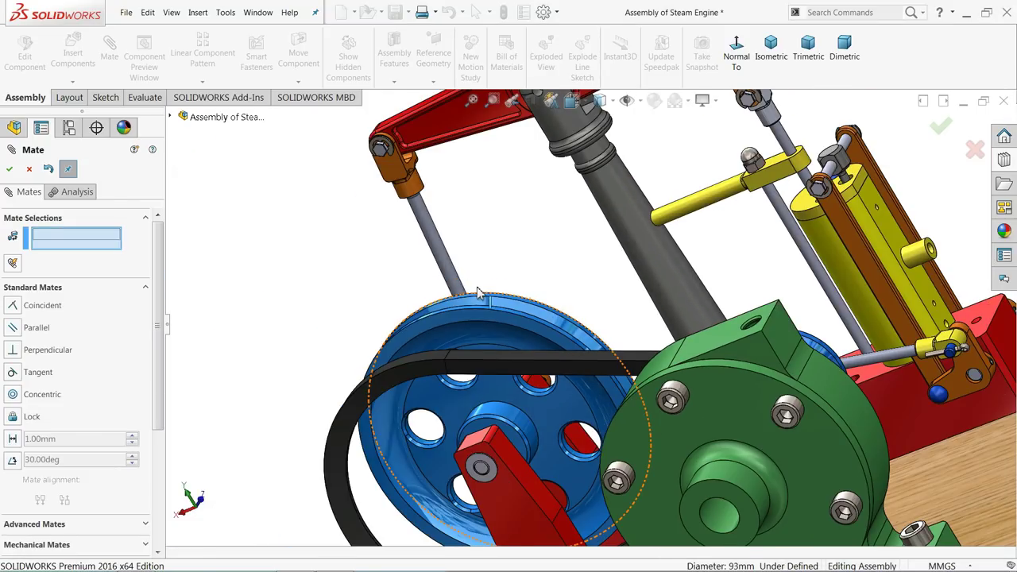
middle_drag(611, 305, 731, 310)
scroll(638, 395, down, 5)
scroll(646, 384, down, 2)
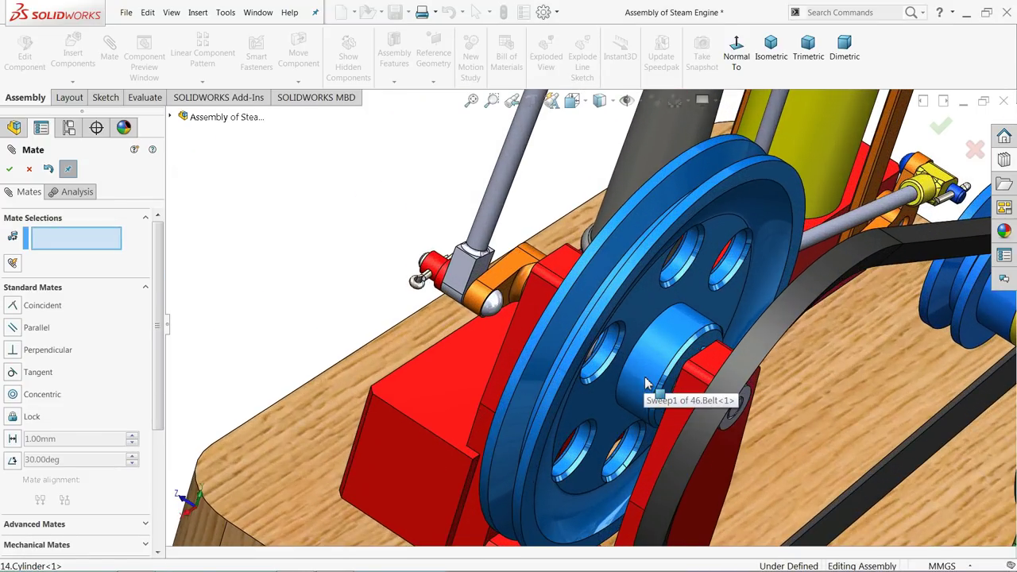
scroll(636, 336, down, 1)
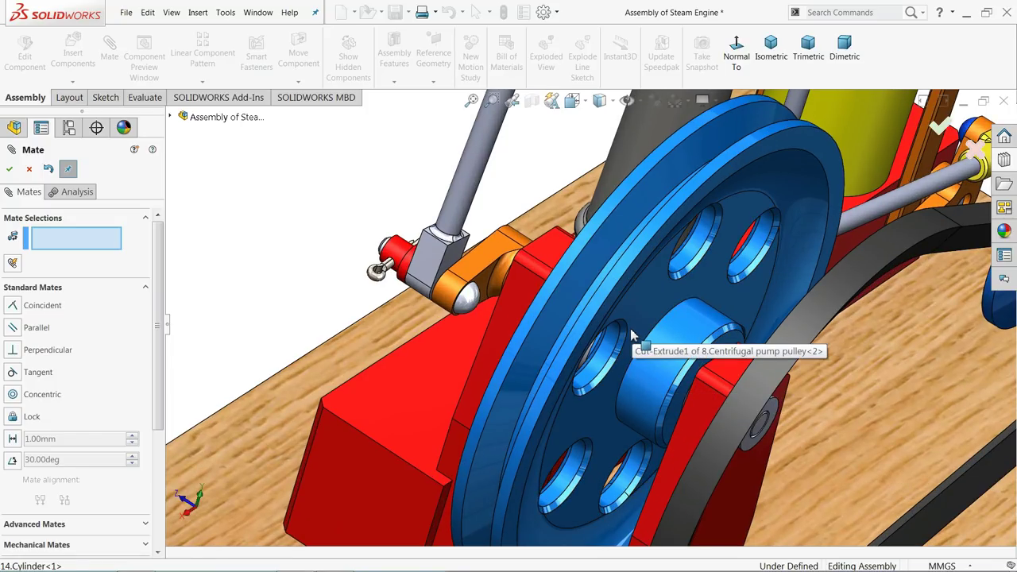
middle_drag(727, 387, 646, 361)
click(598, 356)
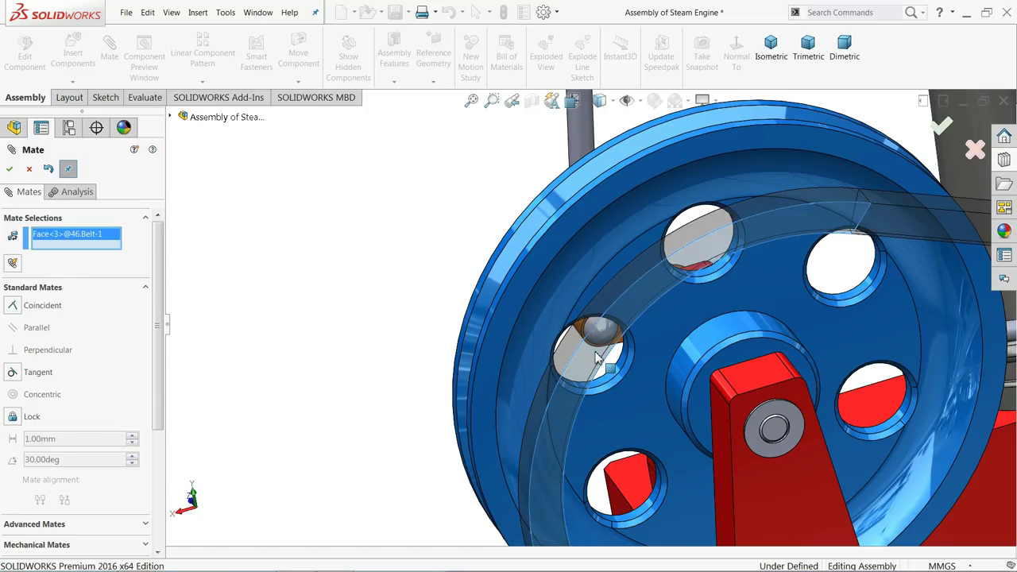
mouse_move(570, 287)
middle_down()
mouse_move(617, 347)
mouse_move(586, 276)
middle_up()
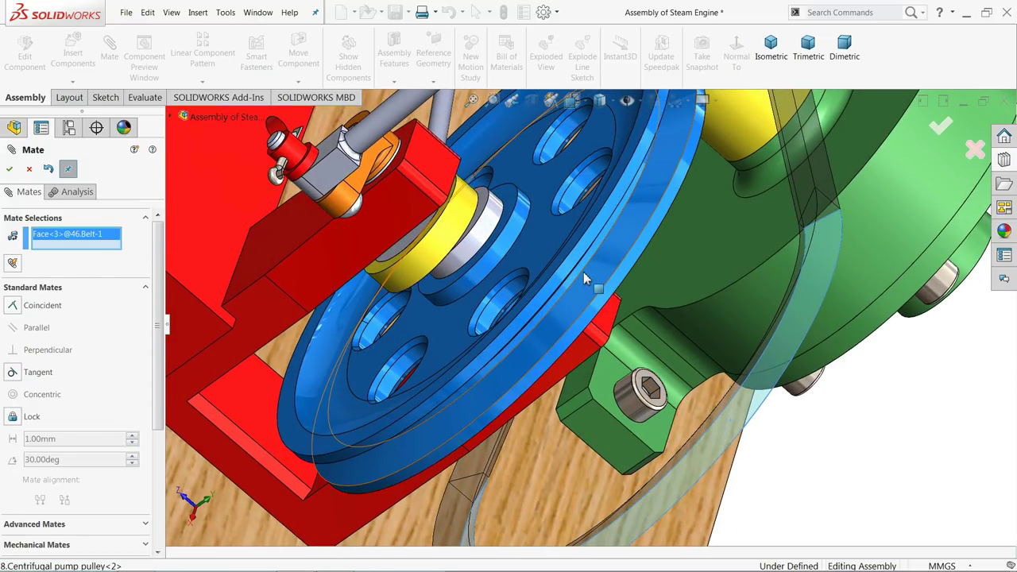
click(589, 288)
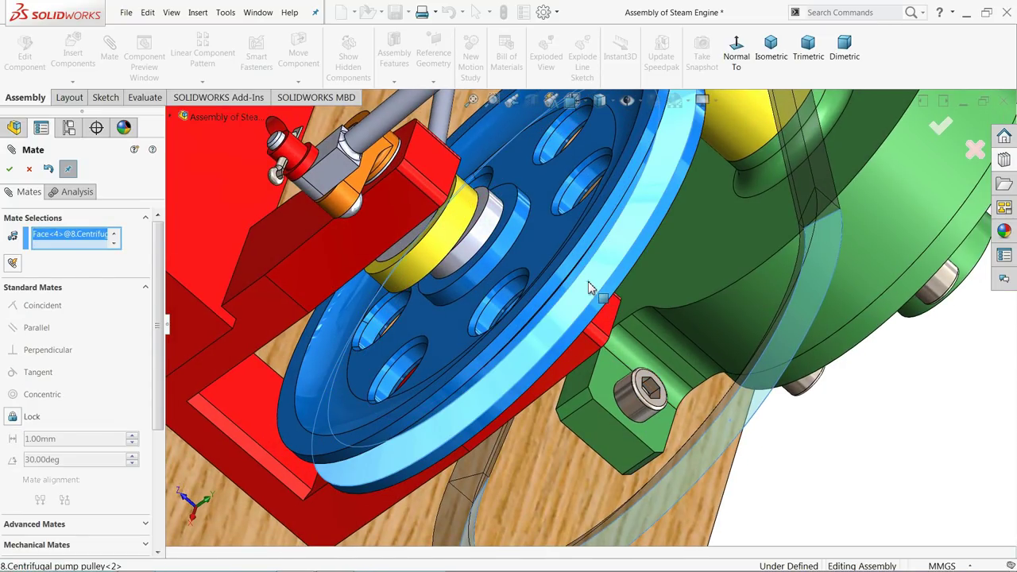
middle_drag(572, 291, 614, 354)
scroll(543, 330, up, 2)
middle_drag(552, 336, 506, 305)
middle_click(507, 305)
scroll(605, 295, down, 3)
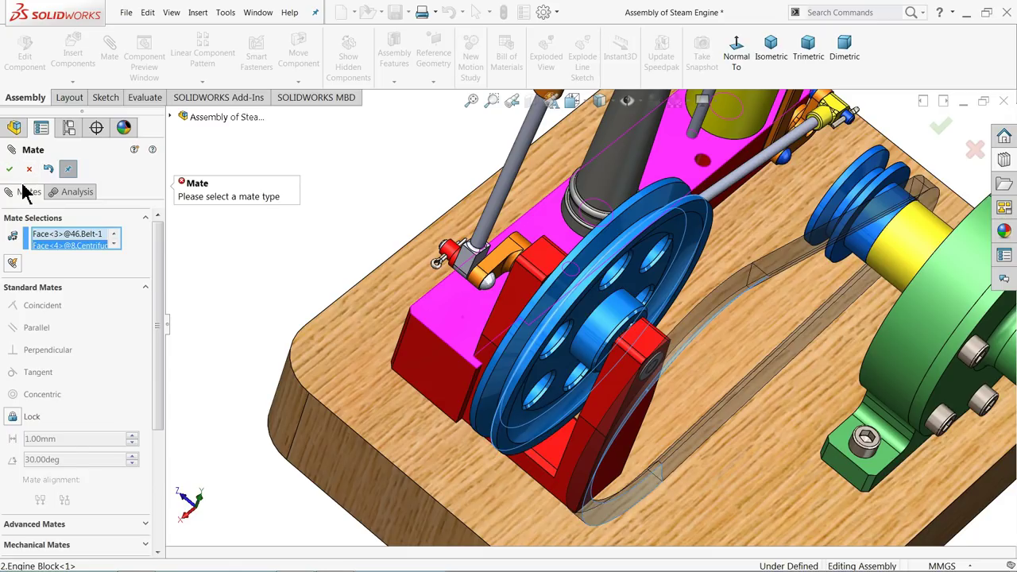
right_click(50, 242)
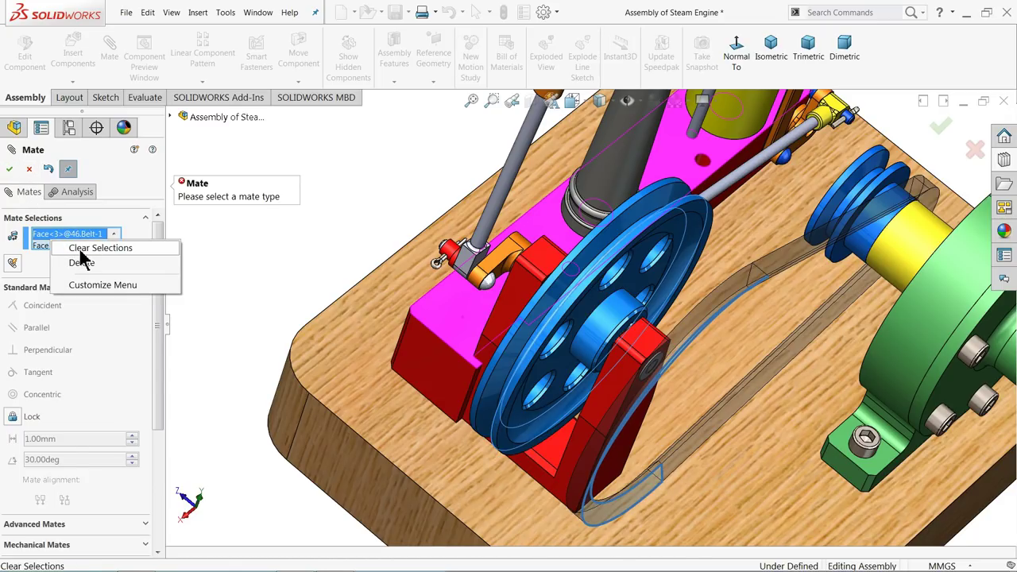
click(80, 252)
Add a coincident mate between the circular edge in the large pulley's groove and the inner edge of the belt's large arc
scroll(682, 347, down, 2)
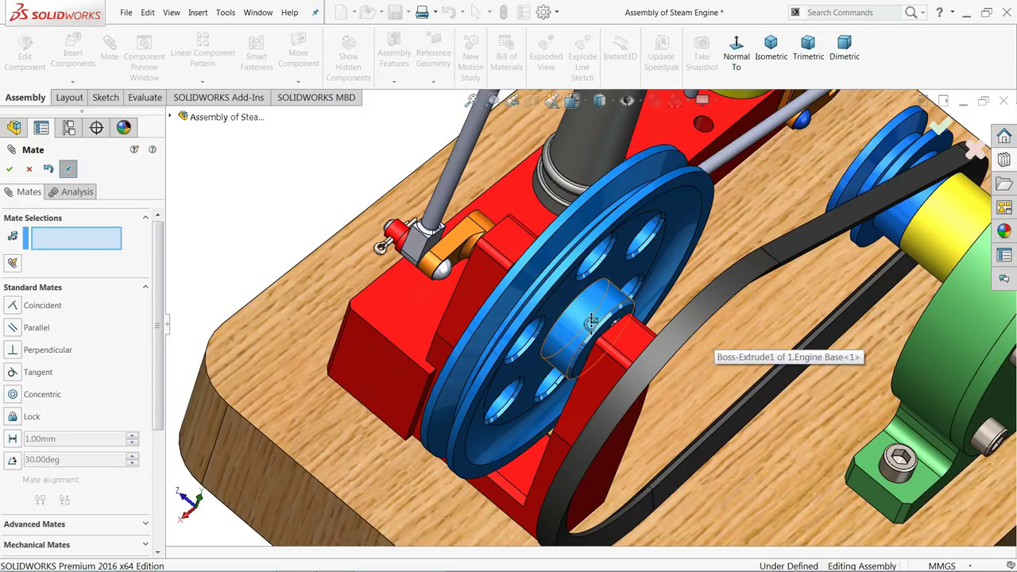
scroll(548, 322, down, 2)
middle_drag(548, 322, 584, 320)
scroll(574, 320, down, 4)
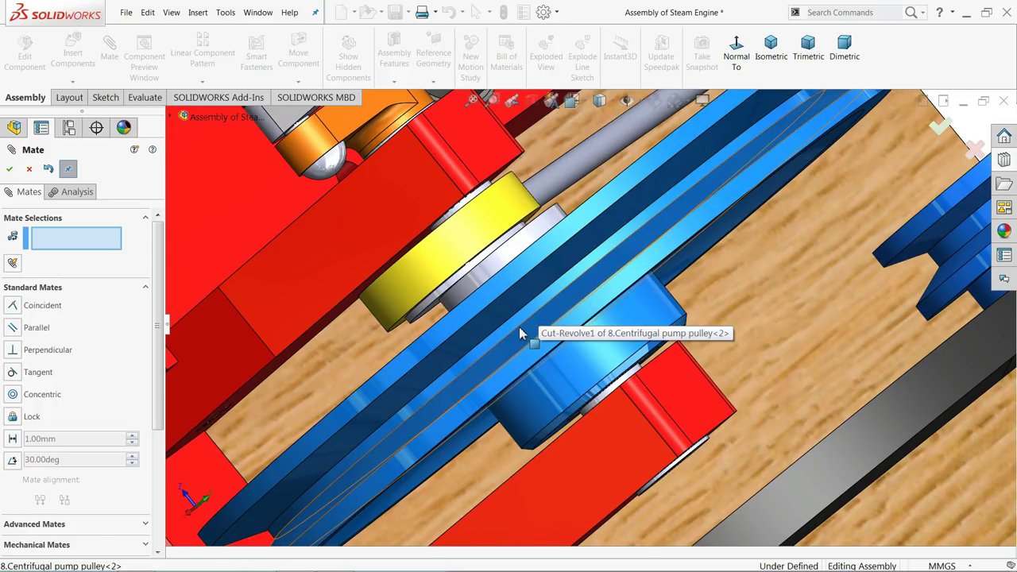
click(518, 334)
scroll(592, 350, up, 5)
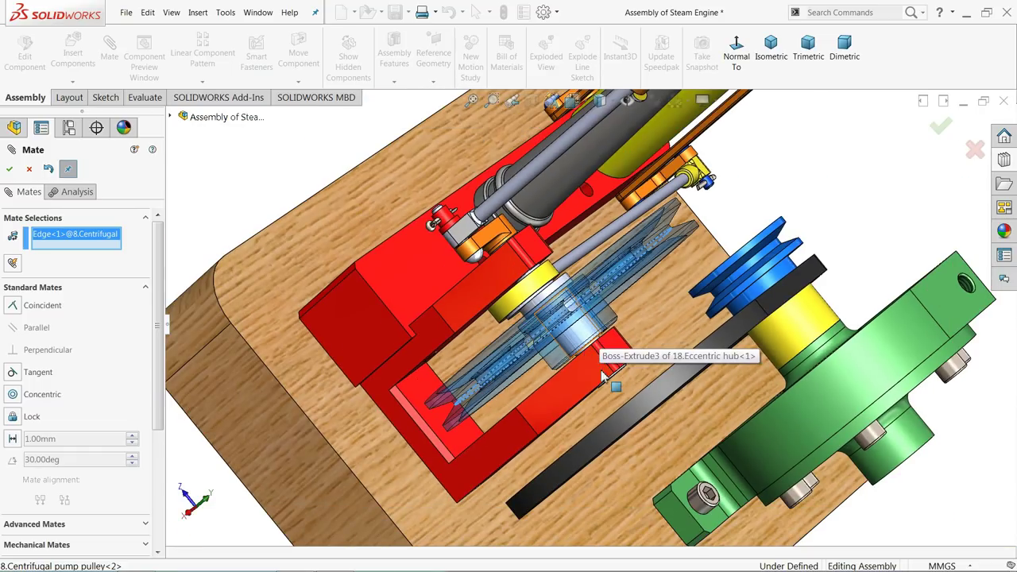
middle_drag(661, 411, 577, 350)
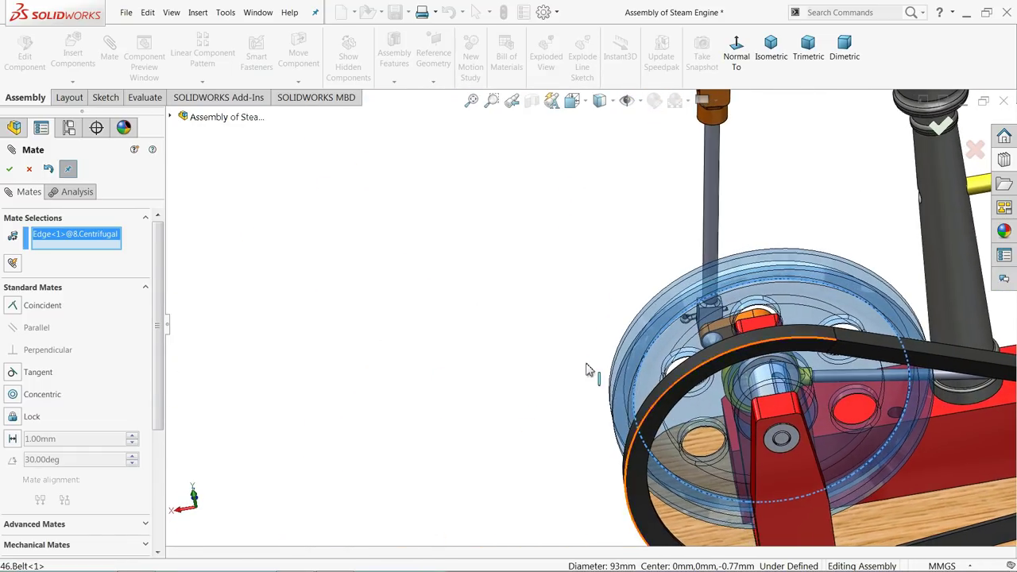
scroll(578, 347, up, 3)
scroll(690, 467, down, 6)
middle_drag(495, 379, 443, 359)
scroll(517, 371, down, 2)
scroll(509, 395, down, 2)
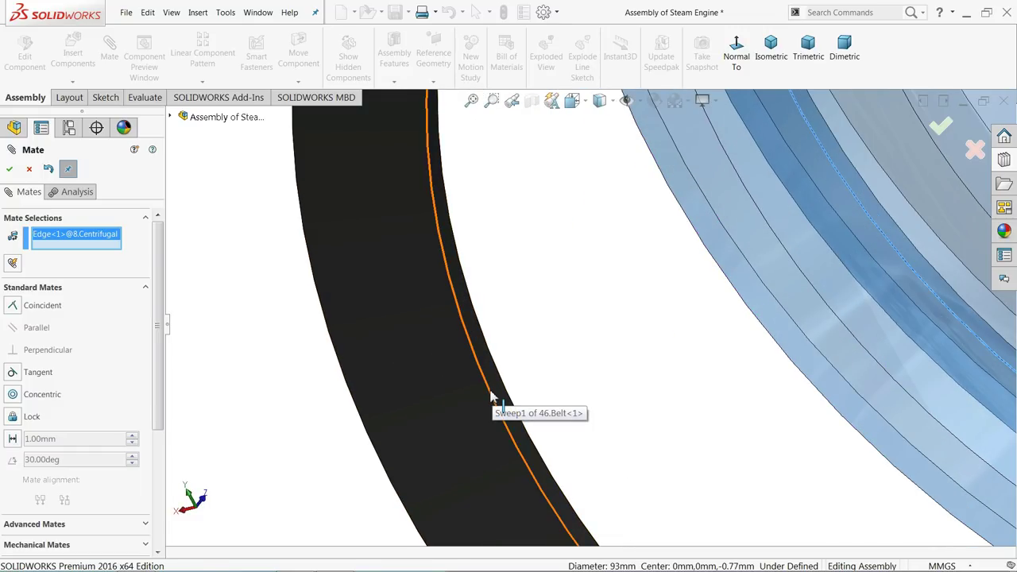
click(496, 402)
scroll(692, 351, up, 5)
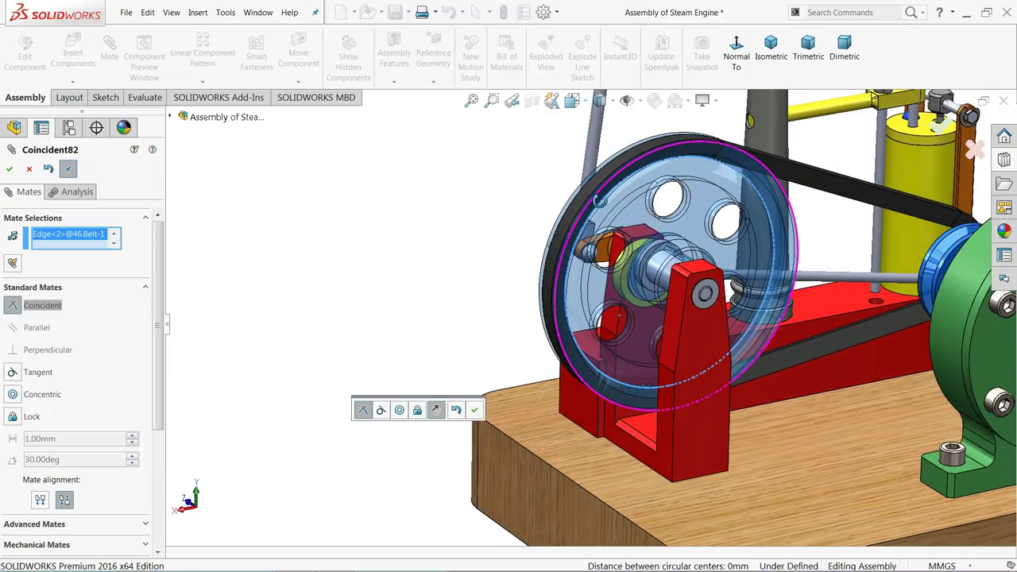
middle_drag(600, 201, 586, 221)
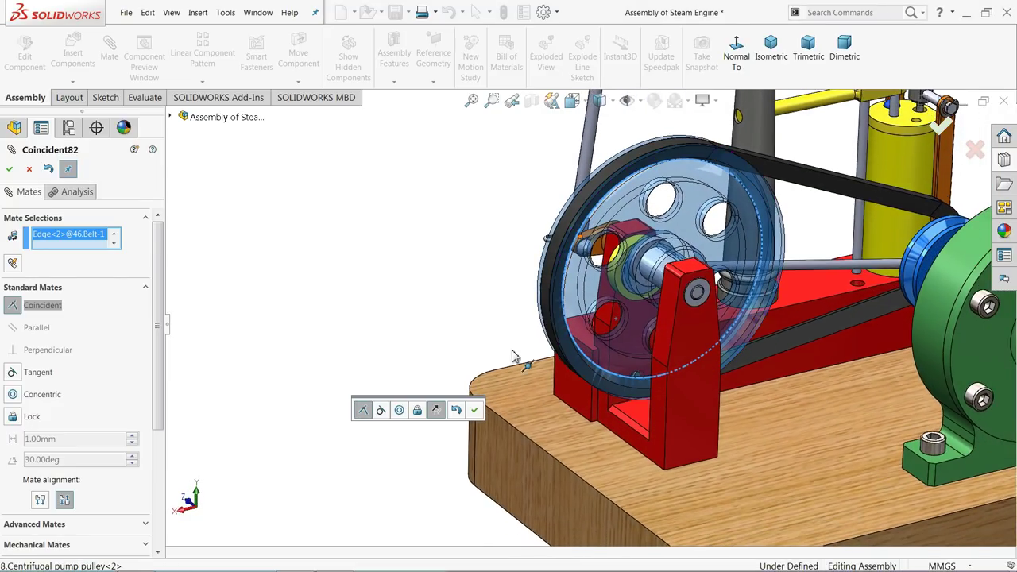
click(474, 410)
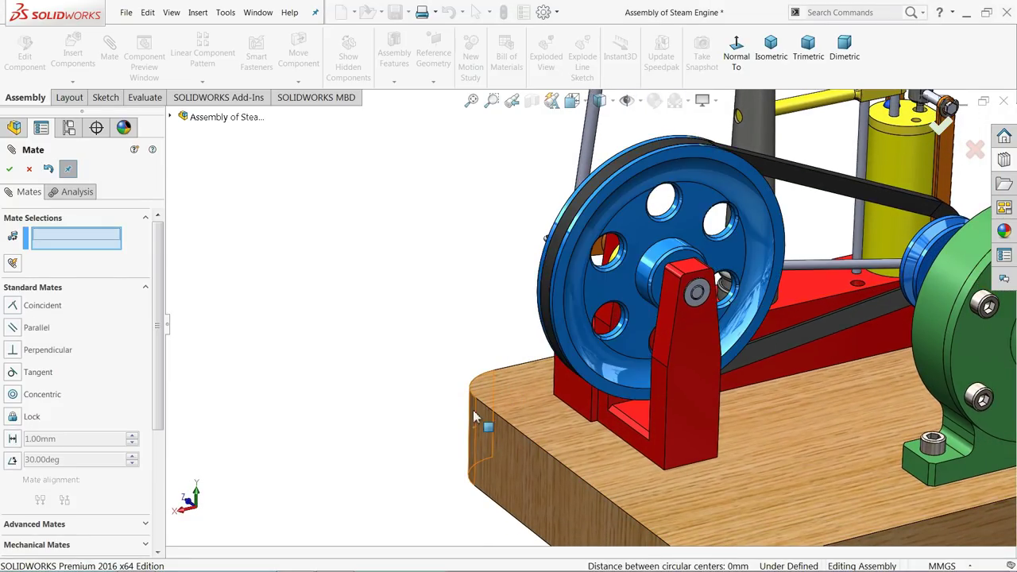
Try to add a concentric mate between the inner face of the belt's small arc and the turbine pulley's groove face
scroll(600, 213, down, 3)
middle_drag(600, 213, 597, 237)
scroll(597, 265, up, 4)
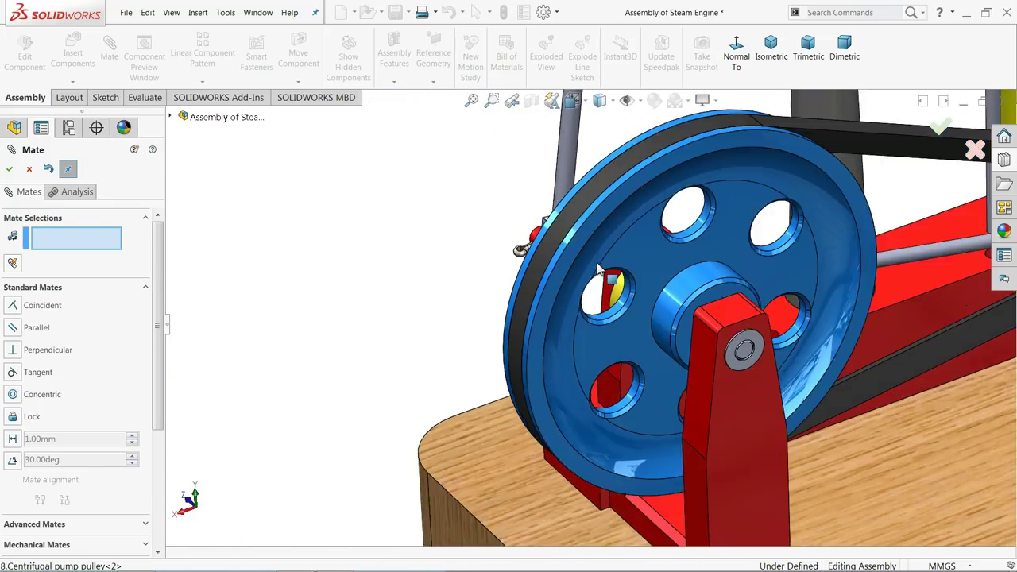
scroll(862, 310, down, 2)
scroll(813, 272, up, 2)
scroll(812, 271, down, 4)
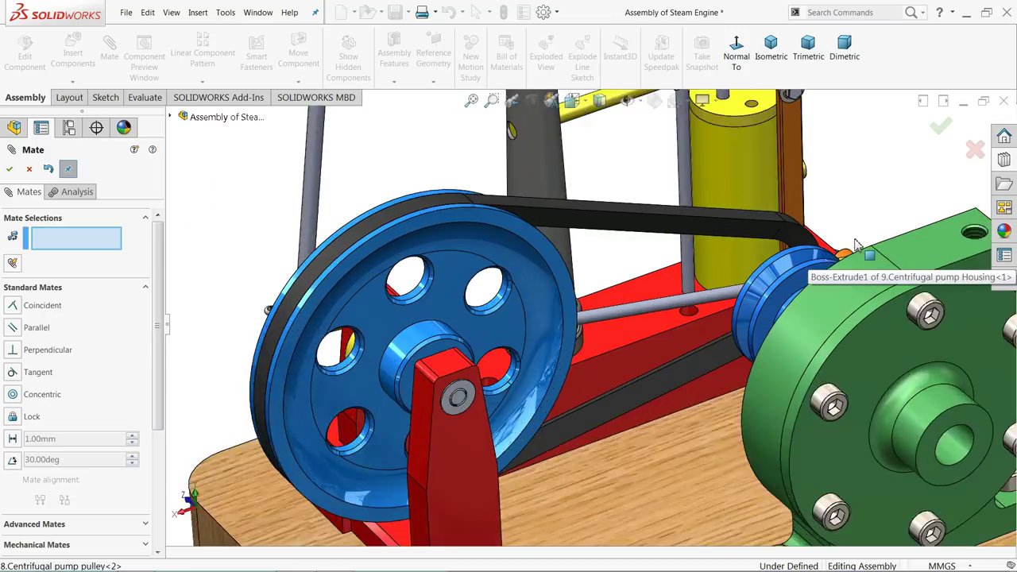
middle_drag(812, 272, 771, 230)
scroll(771, 230, down, 6)
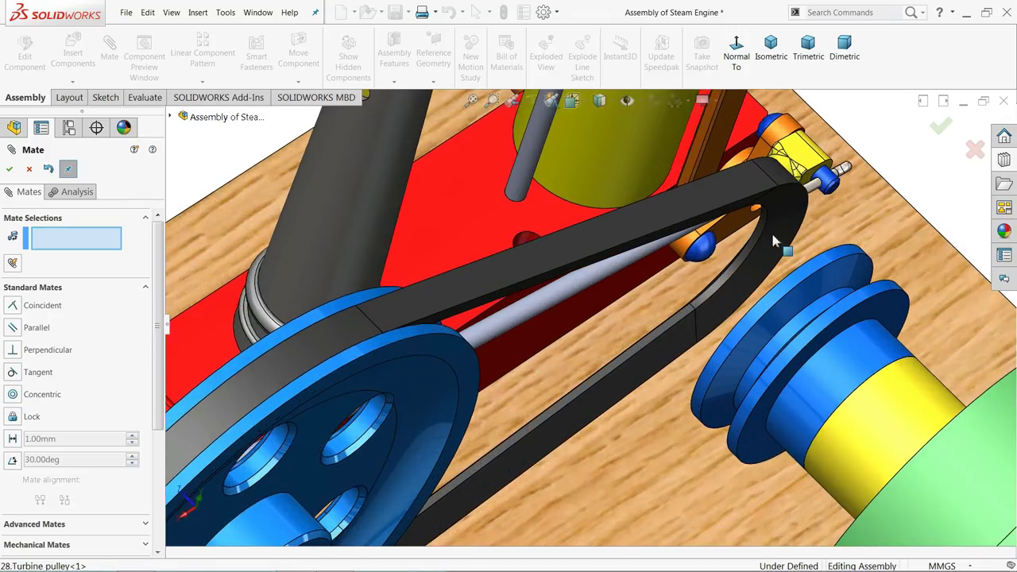
click(735, 300)
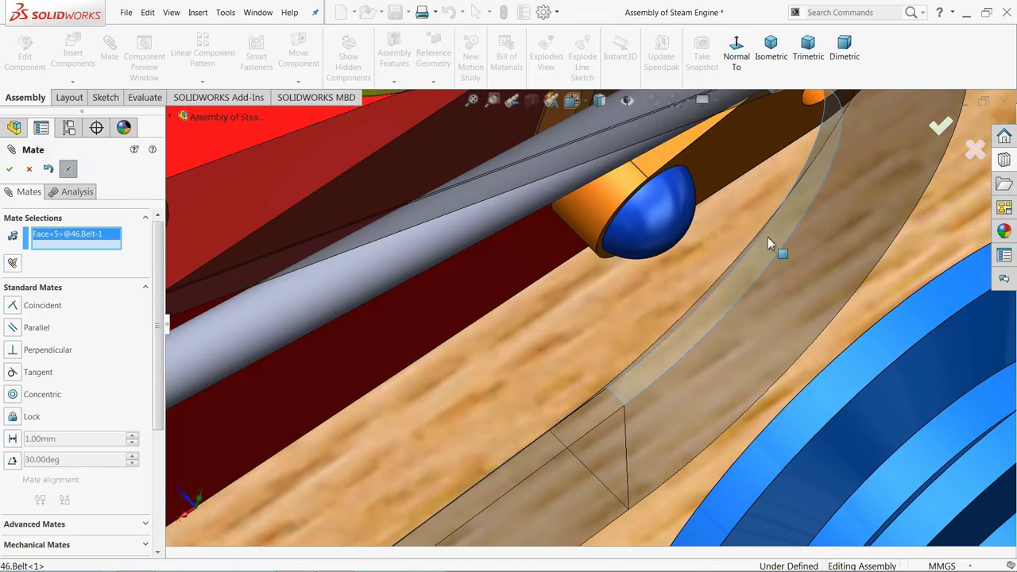
scroll(769, 302, up, 3)
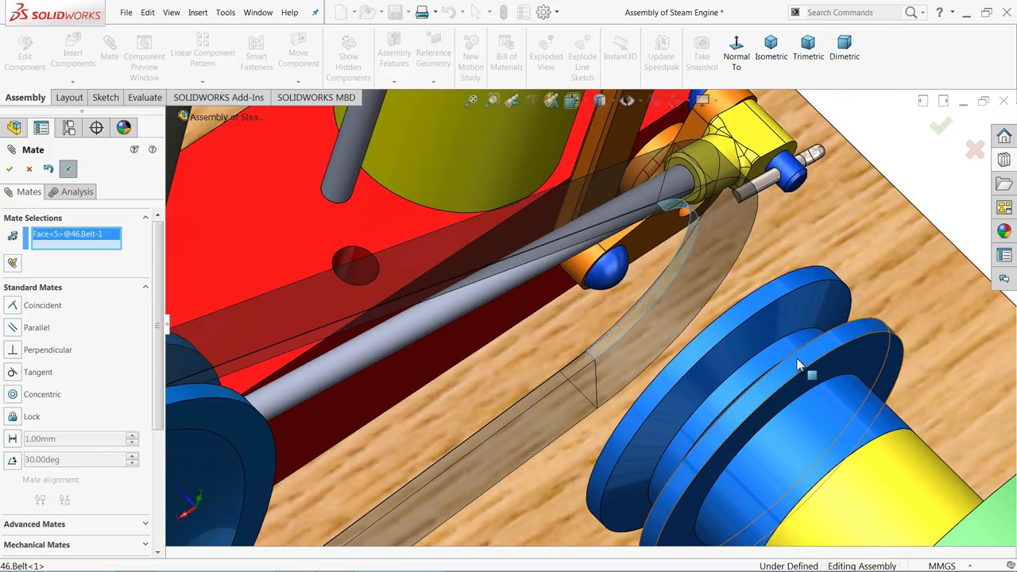
scroll(806, 368, down, 4)
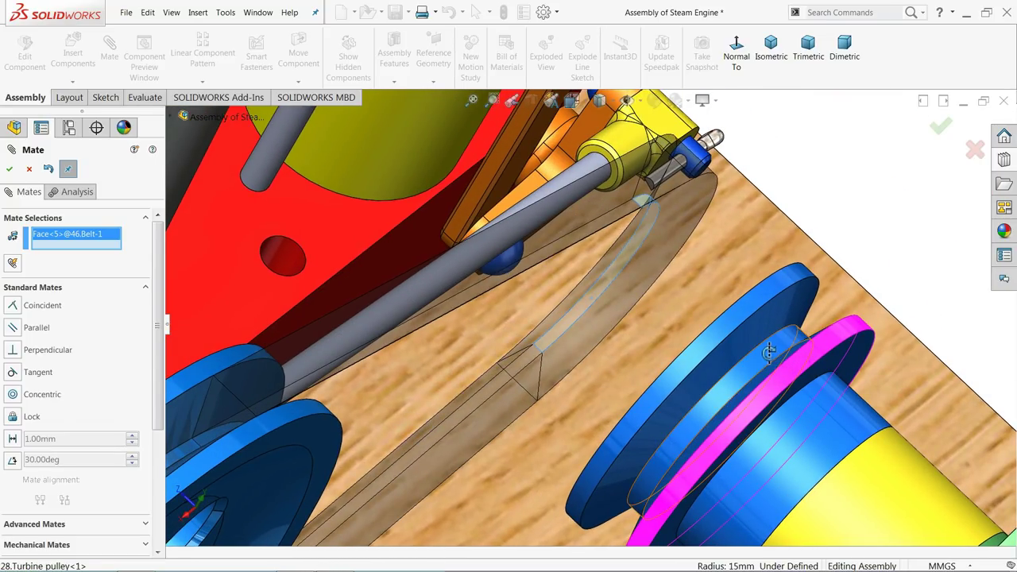
click(781, 351)
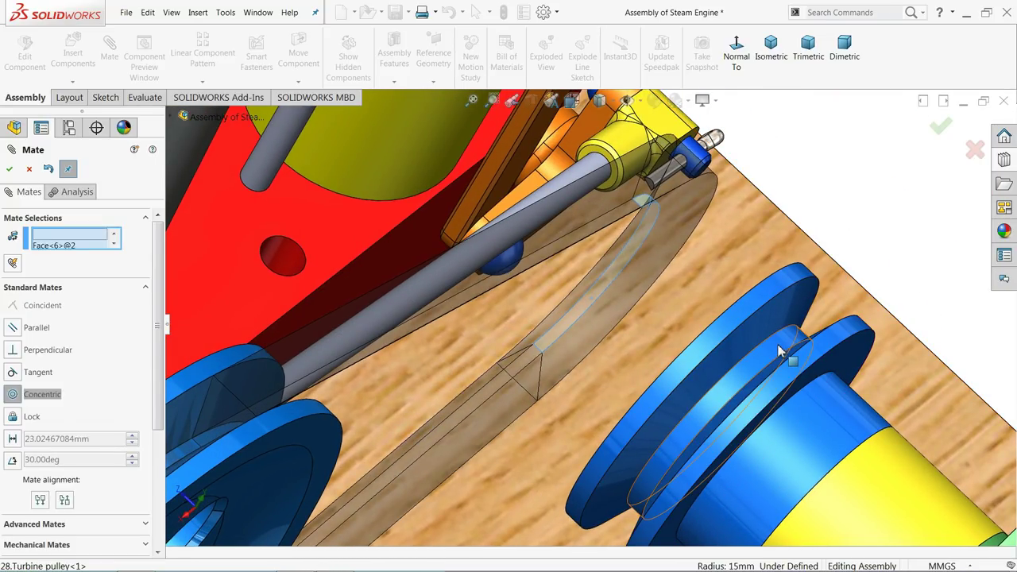
click(781, 351)
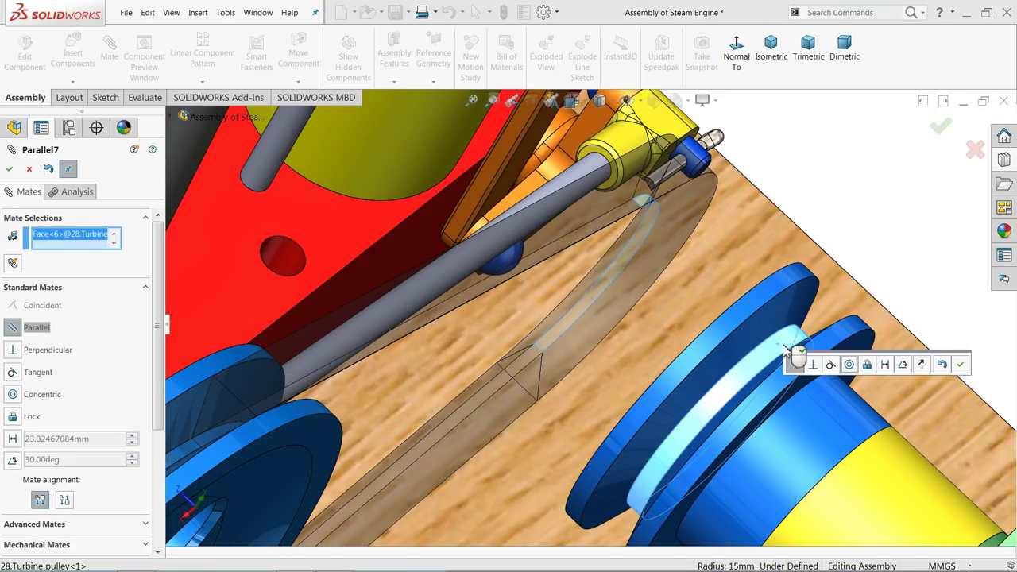
click(850, 367)
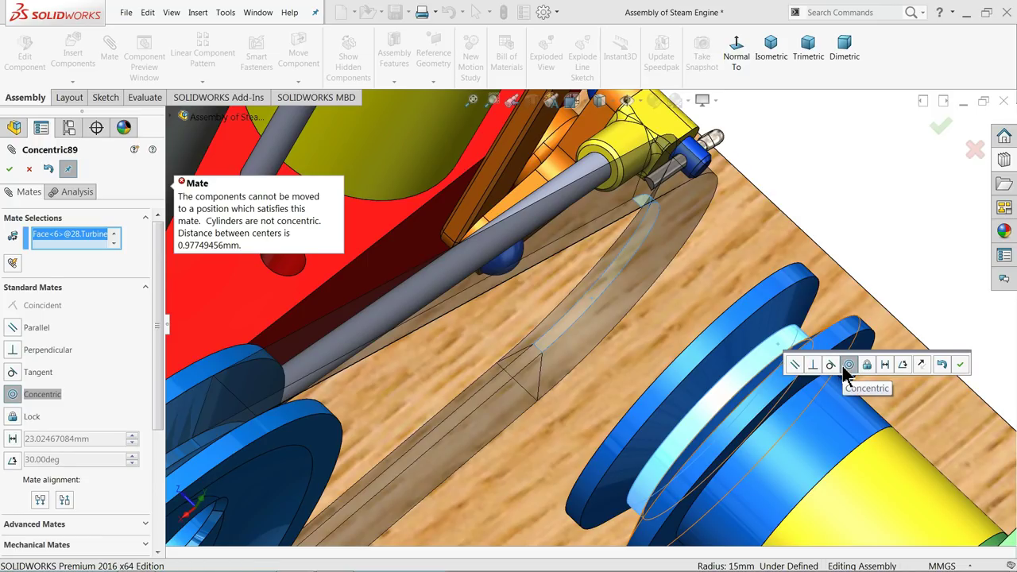
click(28, 170)
click(29, 169)
Delete the Distance3 mate that positions the centrifugal pump housing relative to the engine base
scroll(362, 245, up, 4)
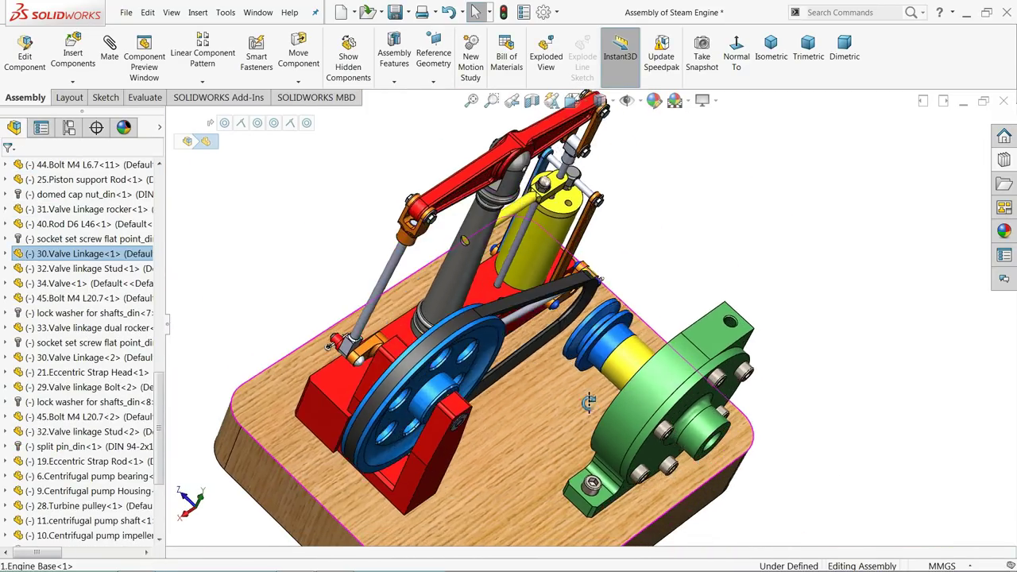
middle_drag(589, 402, 672, 441)
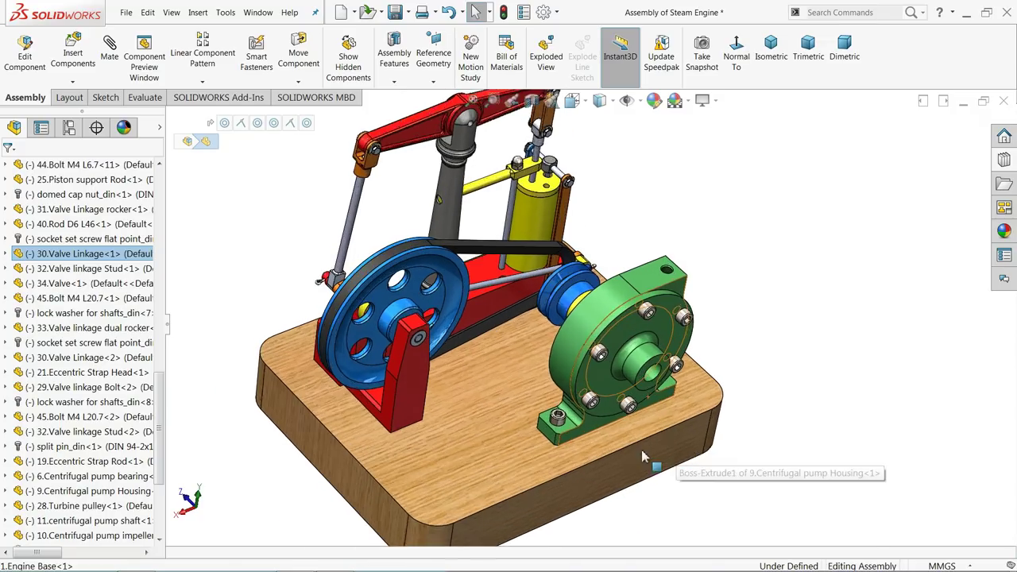
scroll(635, 445, down, 3)
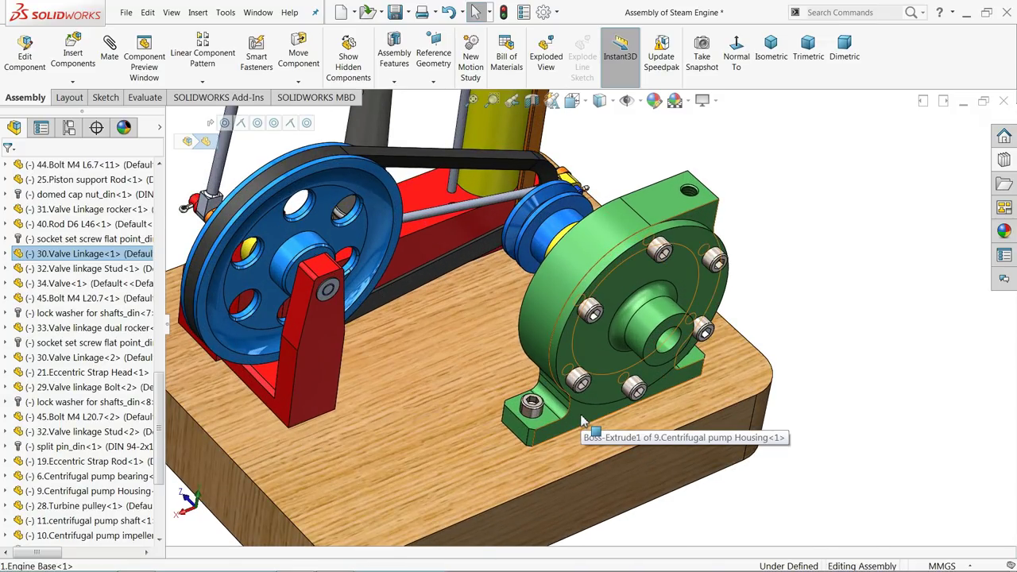
click(582, 422)
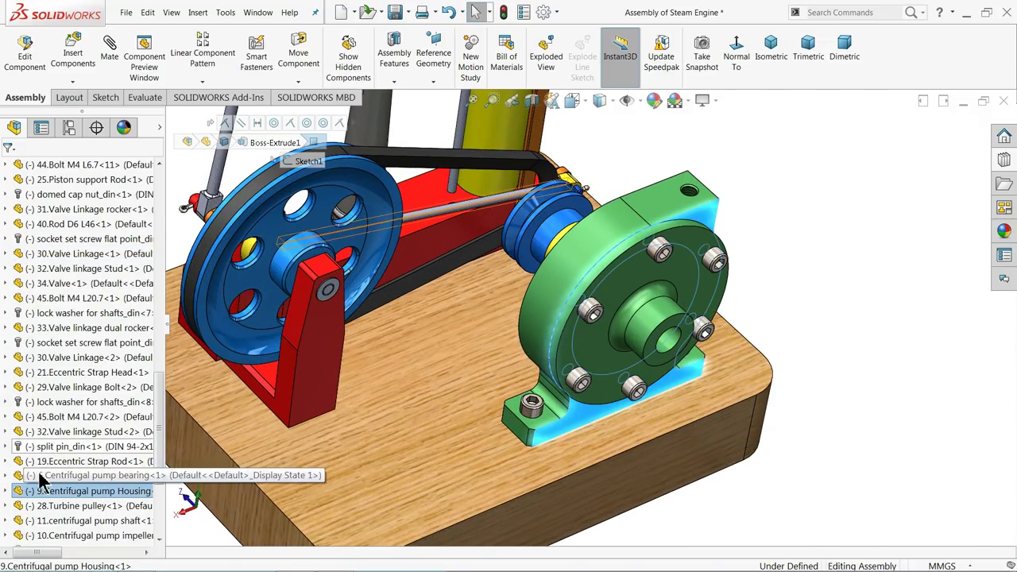
click(6, 491)
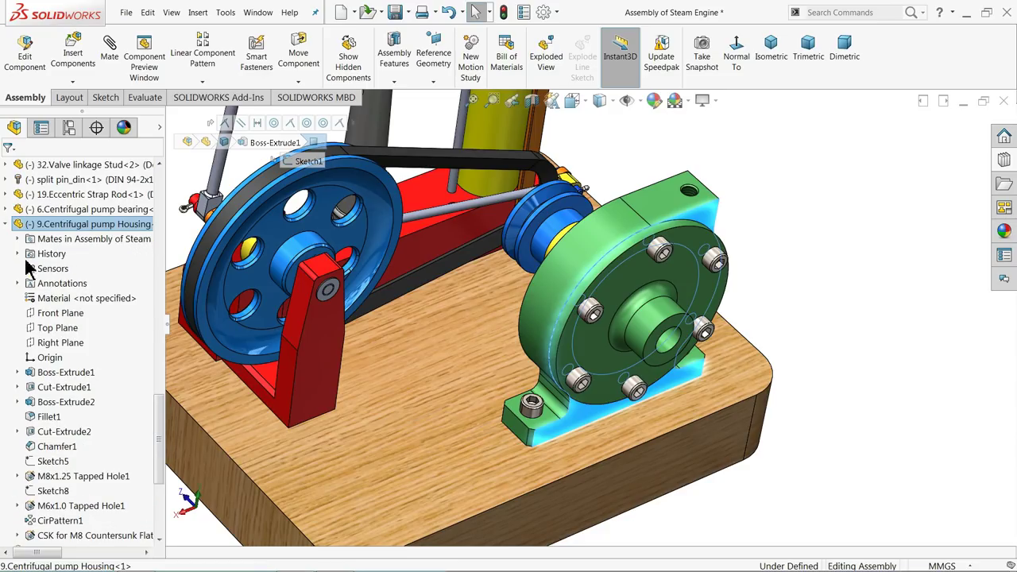
click(20, 239)
click(57, 283)
middle_drag(534, 285, 555, 291)
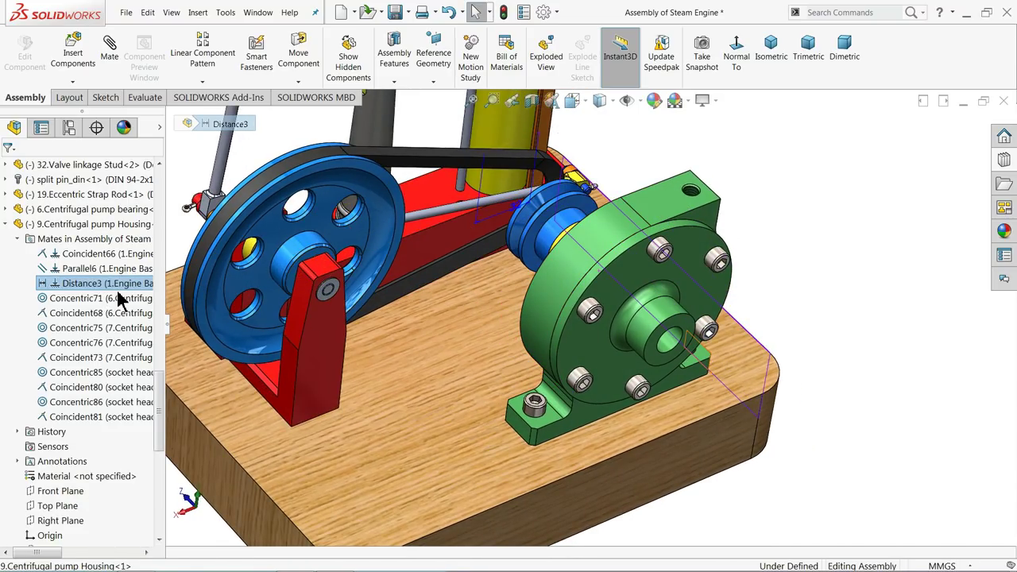
right_click(52, 284)
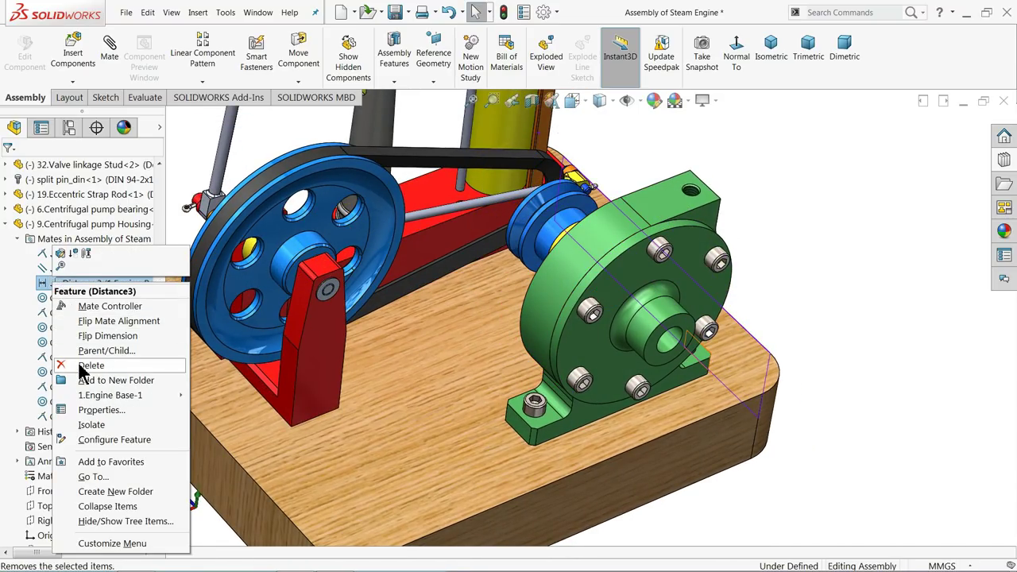
click(86, 366)
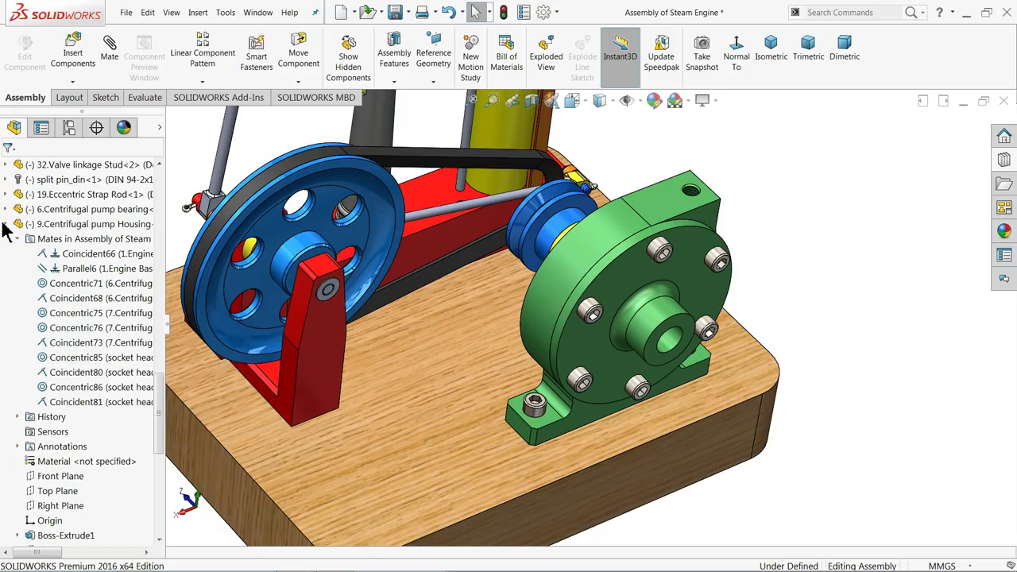
click(6, 224)
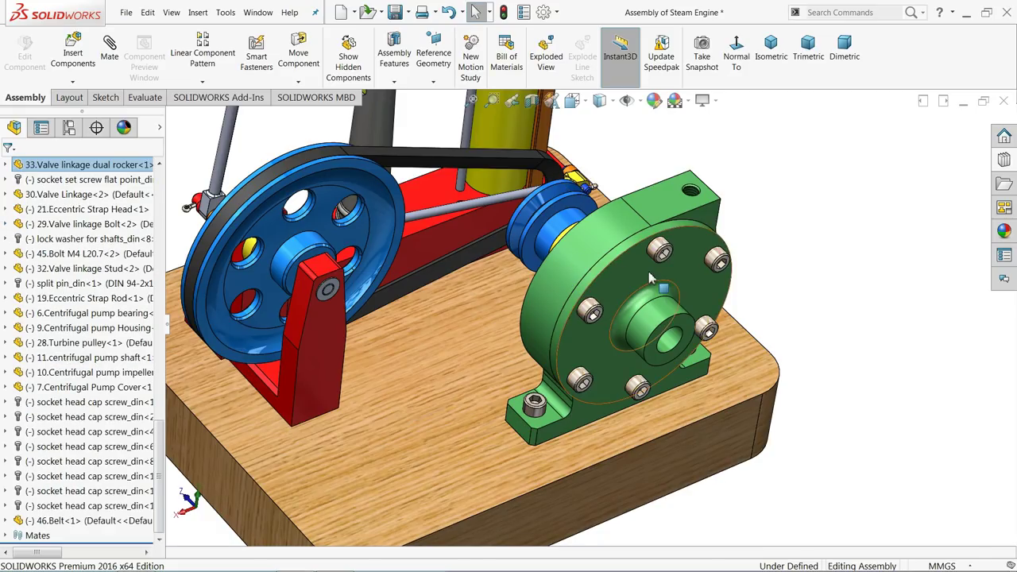
scroll(650, 268, up, 2)
scroll(592, 207, down, 3)
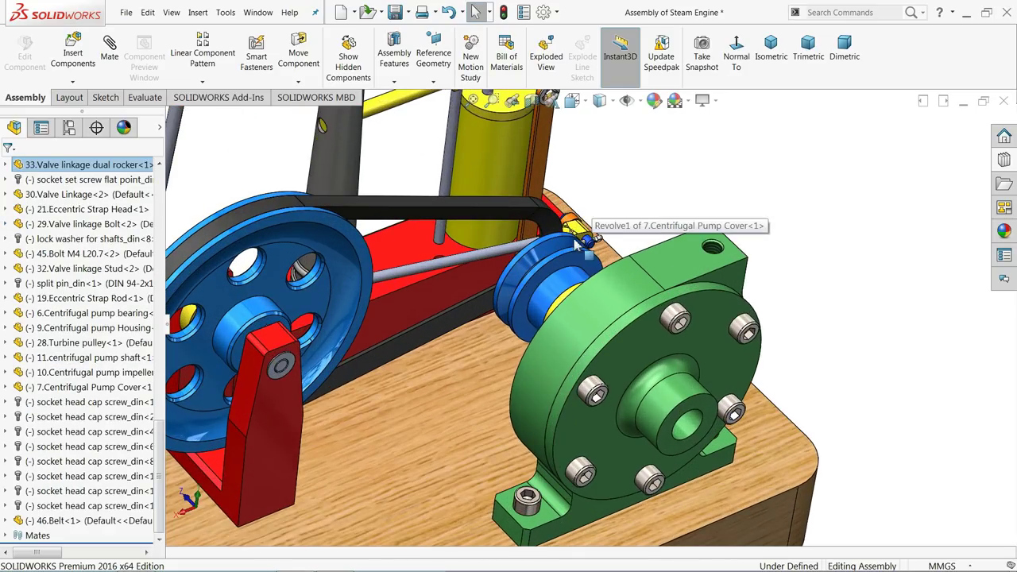
Add a concentric mate between the inner face of the belt's small arc and the turbine pulley's cylindrical groove face
click(111, 49)
scroll(567, 243, down, 6)
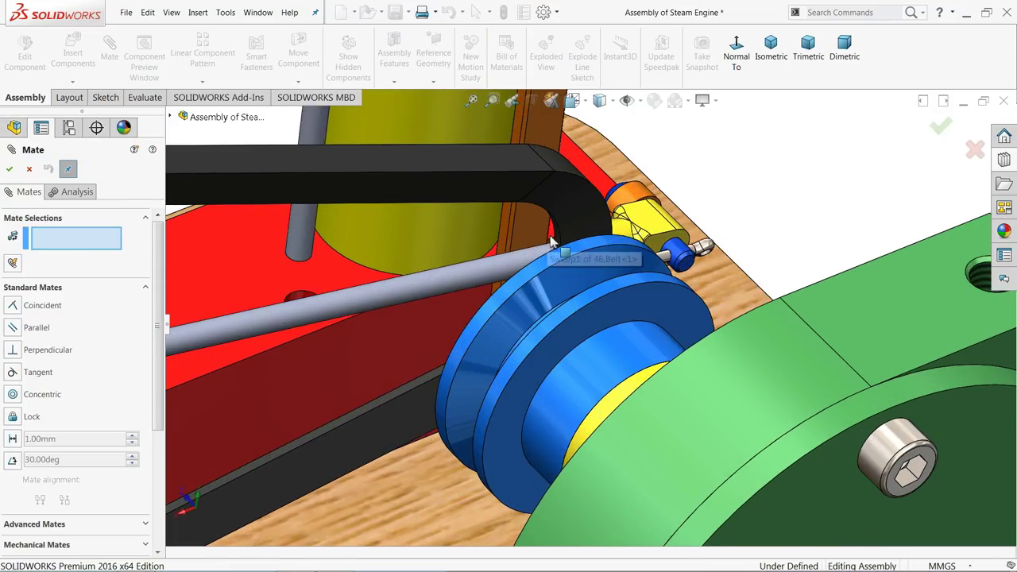
middle_drag(596, 227, 569, 236)
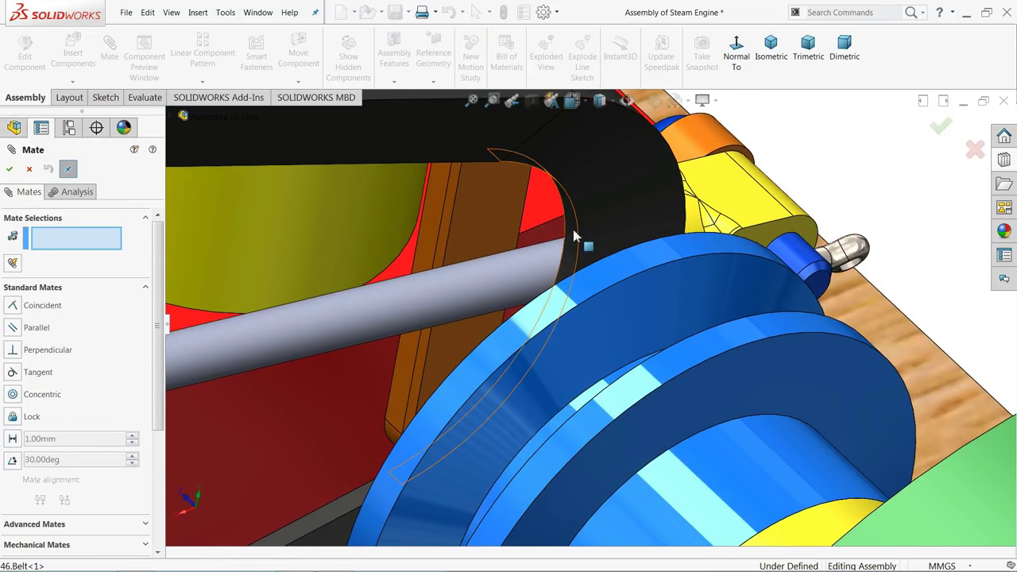
click(576, 236)
scroll(620, 310, up, 5)
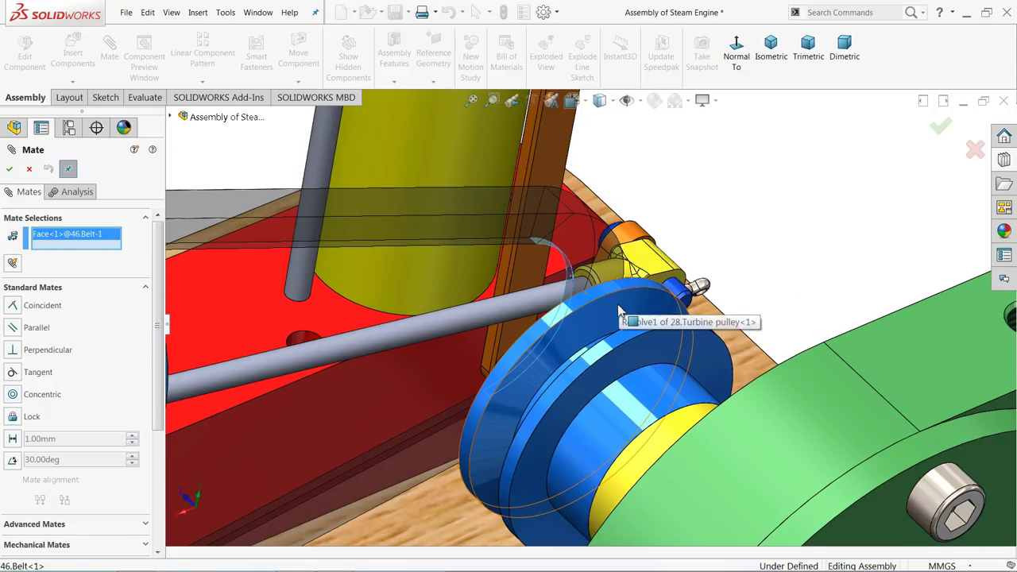
middle_drag(631, 321, 726, 295)
scroll(672, 313, down, 3)
click(602, 318)
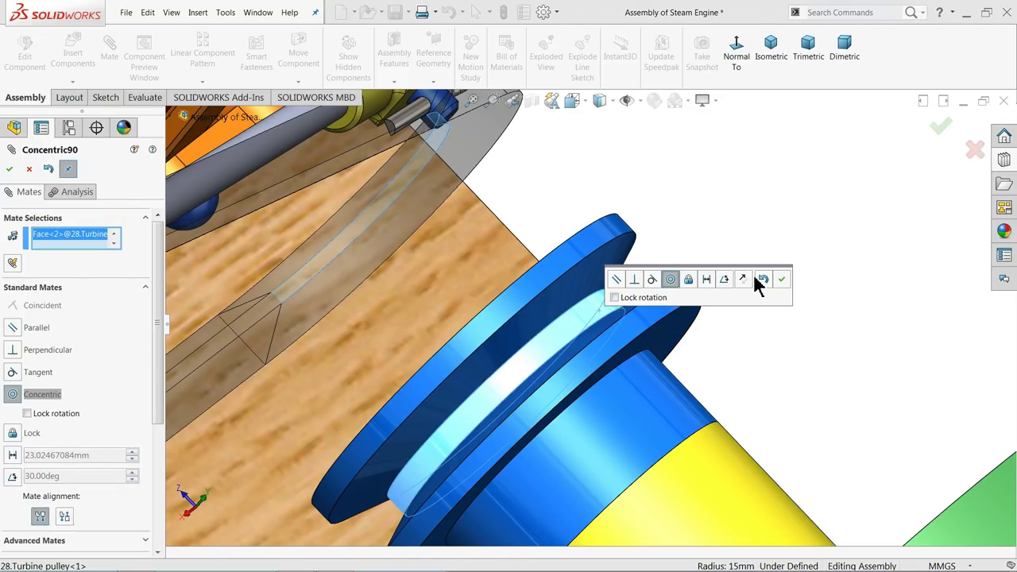
click(780, 279)
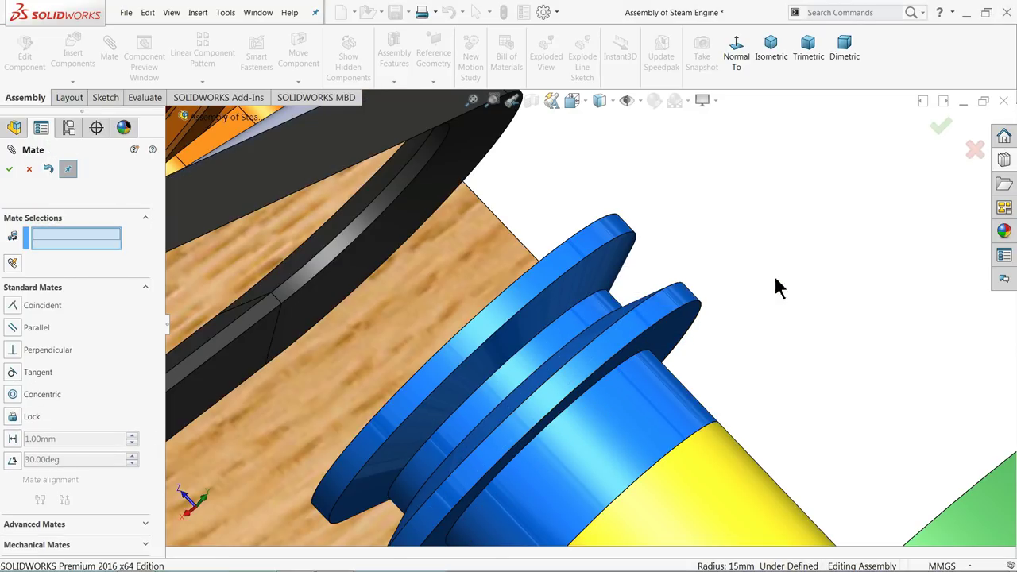
Add a coincident mate between the inner edge of the belt's small arc and the circular edge in the turbine pulley's groove
click(355, 247)
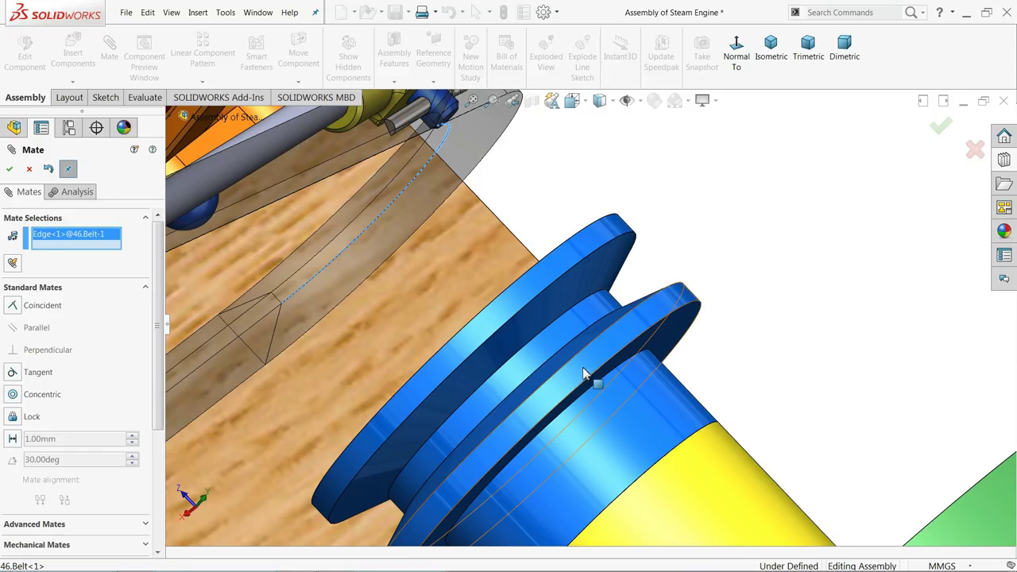
click(562, 358)
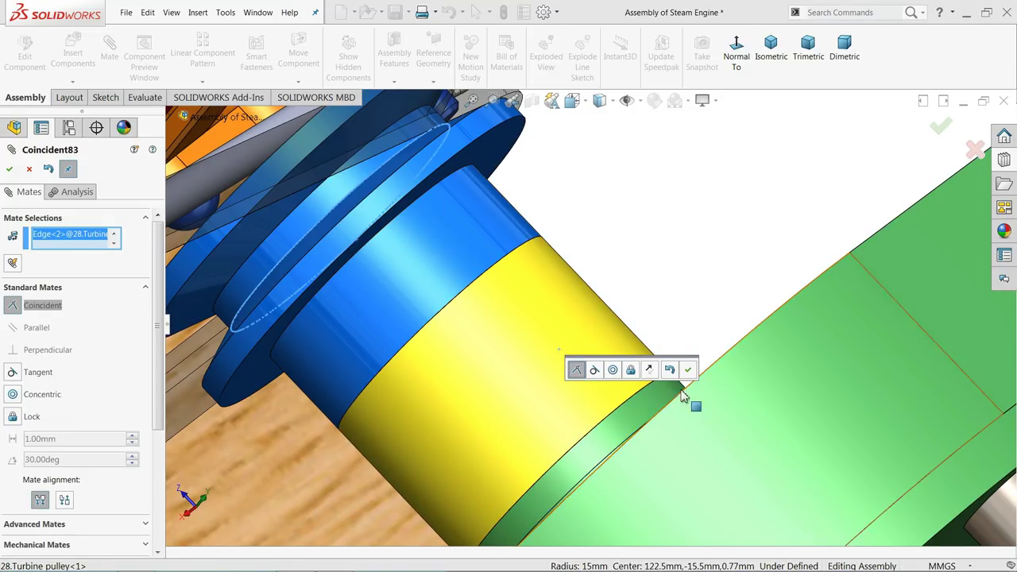
click(688, 371)
scroll(477, 356, up, 3)
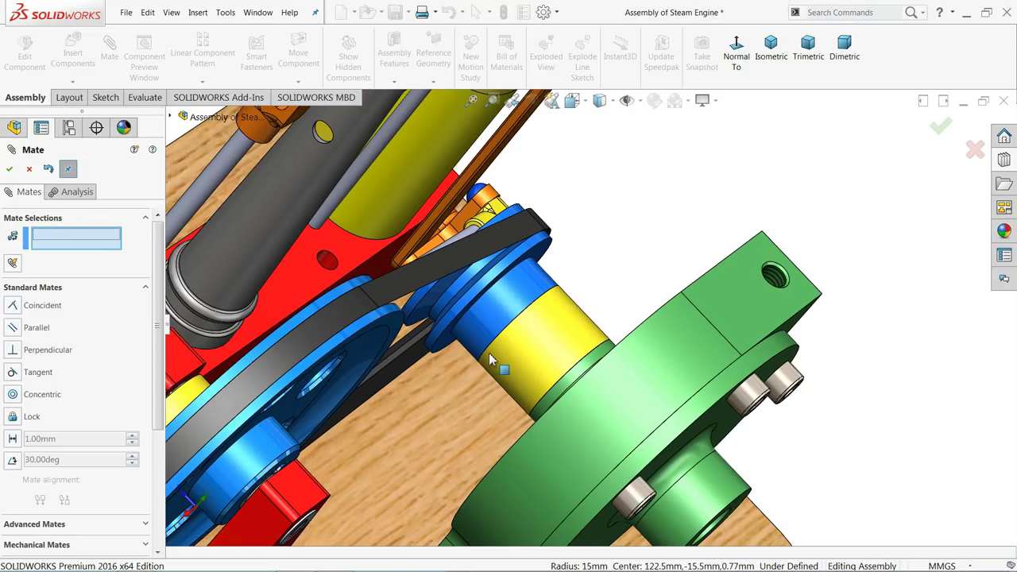
scroll(477, 355, up, 6)
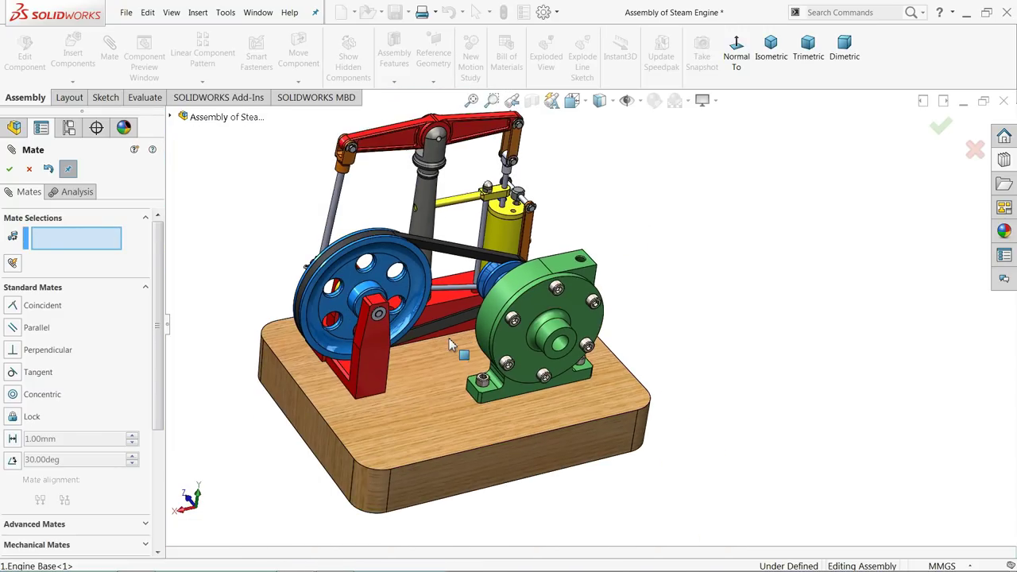
scroll(449, 344, down, 6)
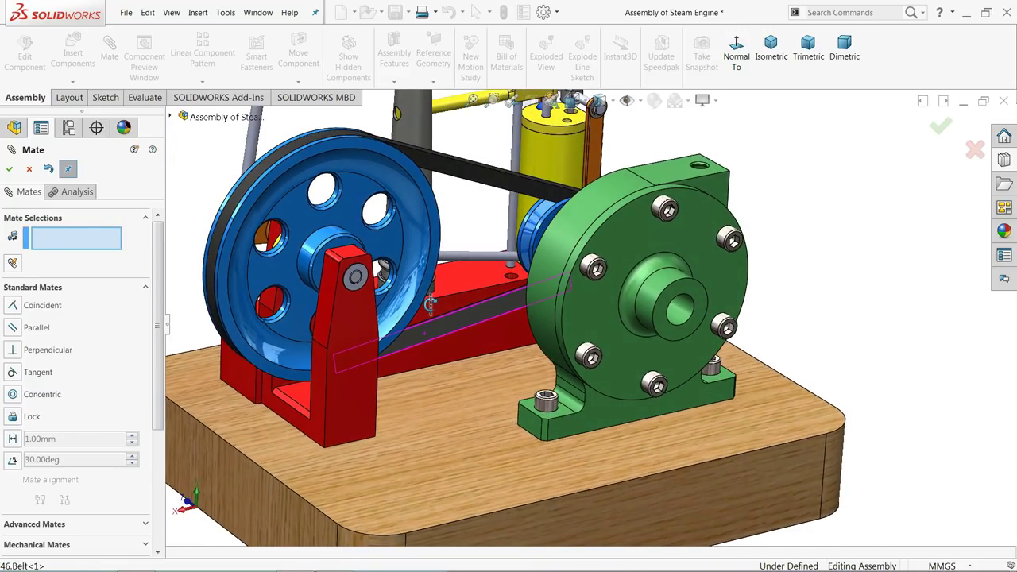
middle_drag(430, 303, 429, 342)
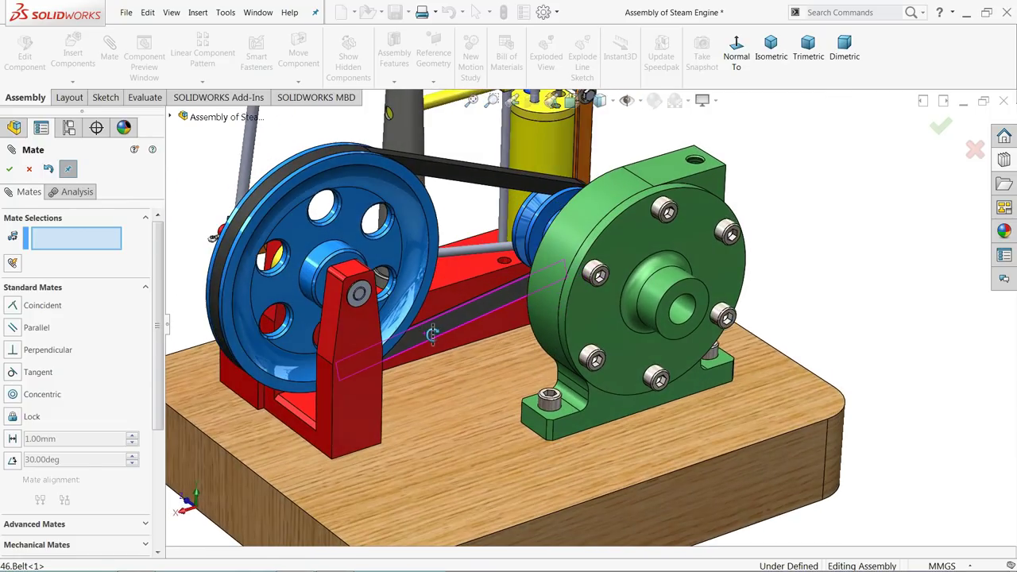
click(29, 170)
Measure the distance between the end face of the pump housing's foot and the parallel side face of the engine base
scroll(618, 345, up, 5)
middle_drag(617, 345, 526, 340)
scroll(715, 343, down, 3)
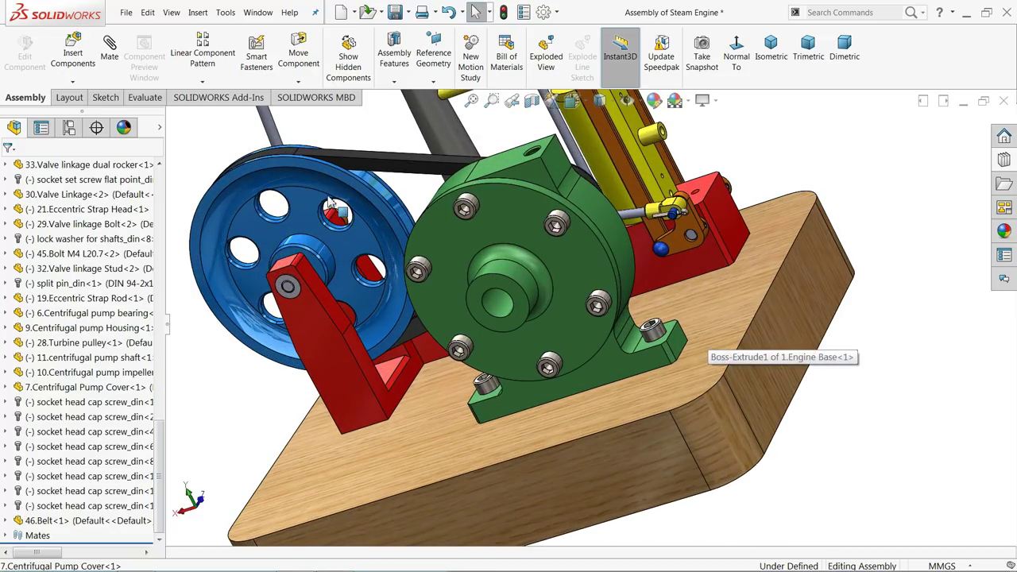
click(148, 99)
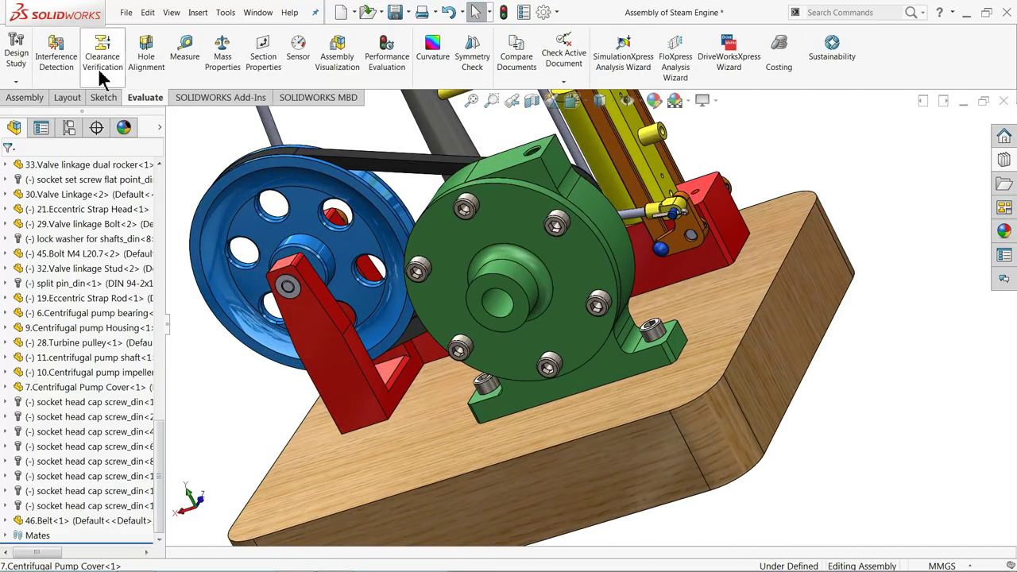
click(180, 64)
scroll(731, 342, down, 5)
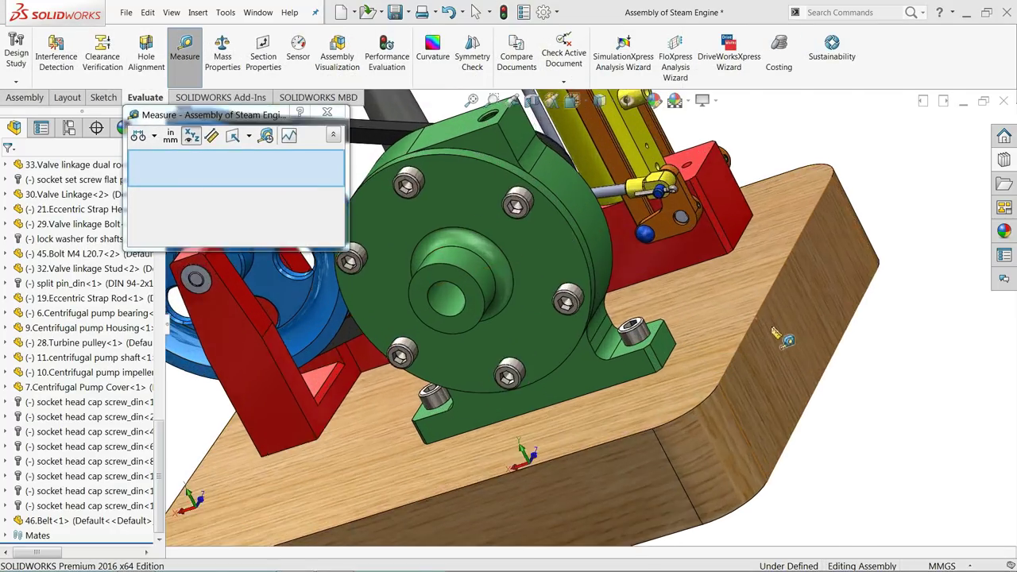
click(628, 354)
click(762, 364)
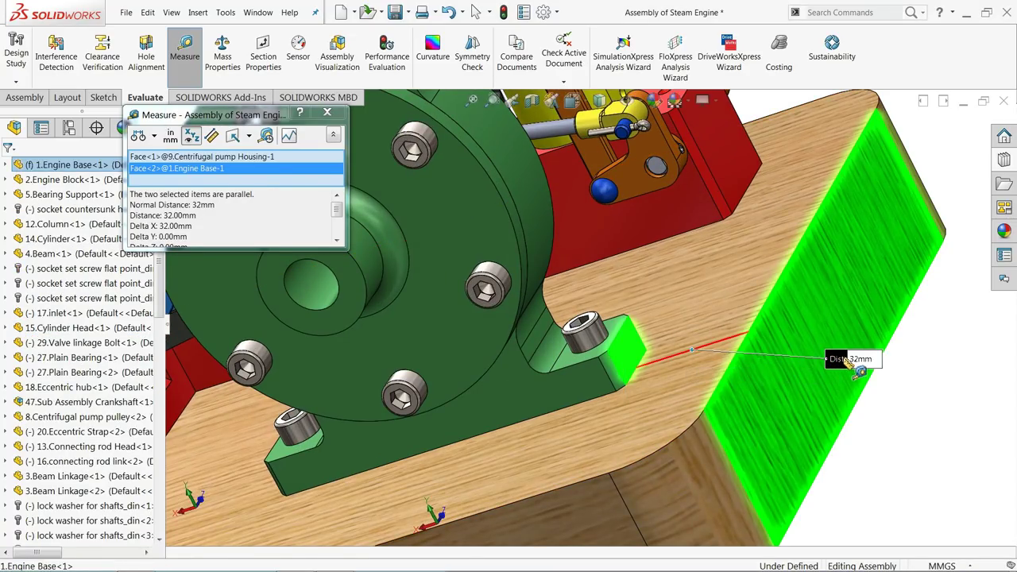
click(326, 115)
scroll(487, 297, up, 5)
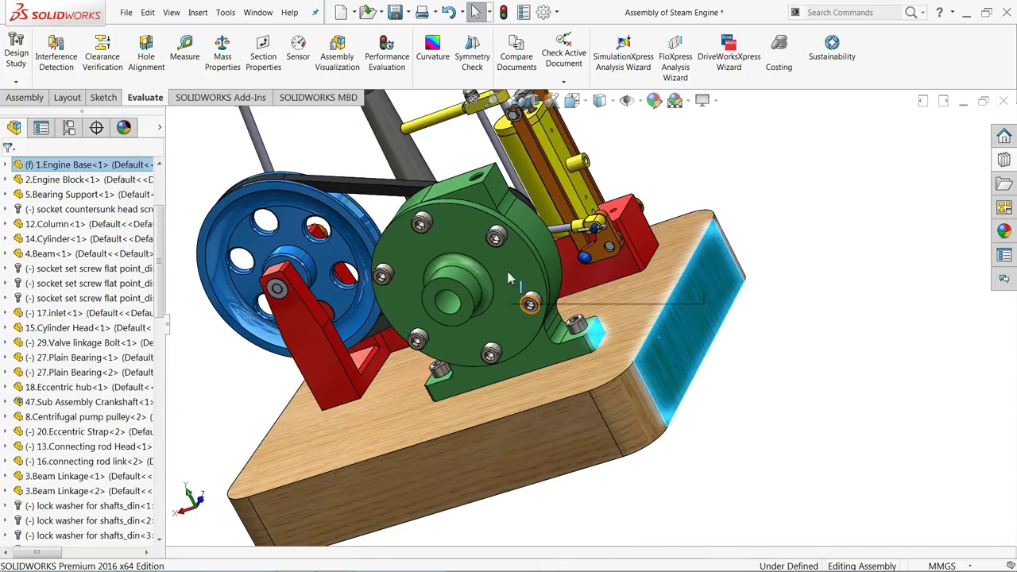
Check whether the centrifugal pump housing can still be moved on the engine base
click(487, 297)
drag(486, 297, 535, 364)
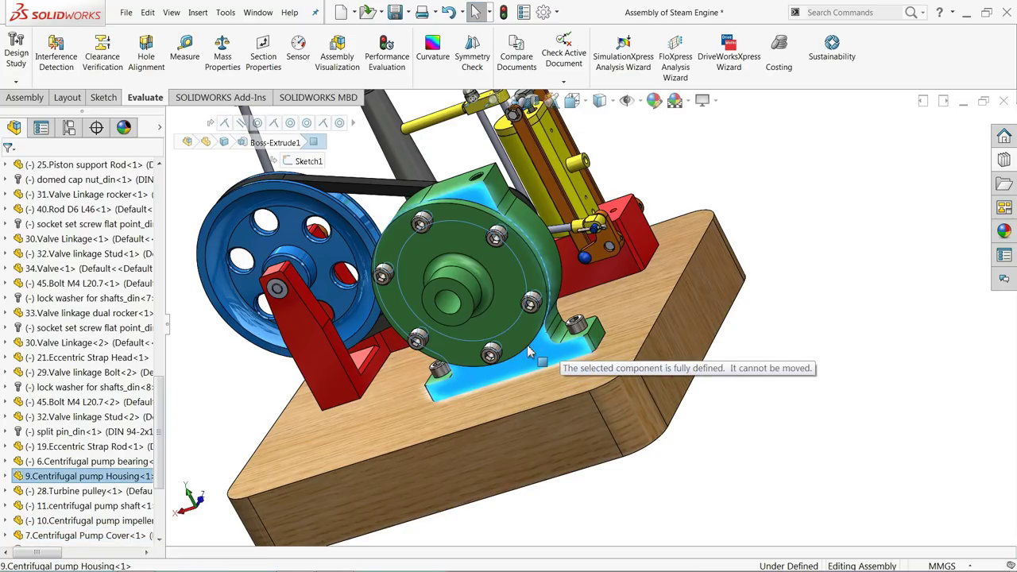
middle_drag(672, 317, 772, 275)
click(772, 275)
scroll(614, 258, down, 1)
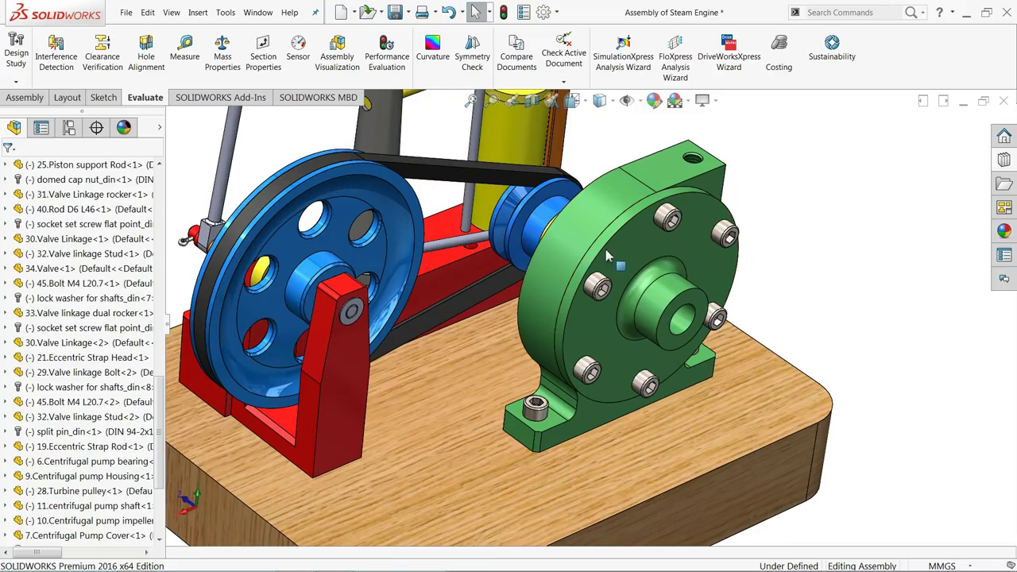
Hide the centrifugal pump cover to expose the impeller inside the housing
click(628, 256)
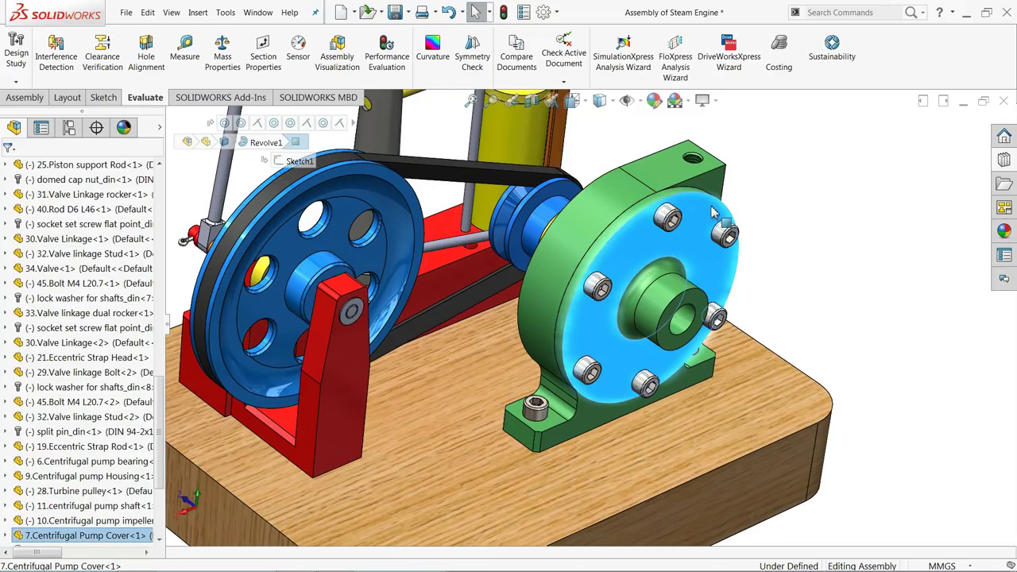
click(779, 189)
scroll(756, 265, up, 3)
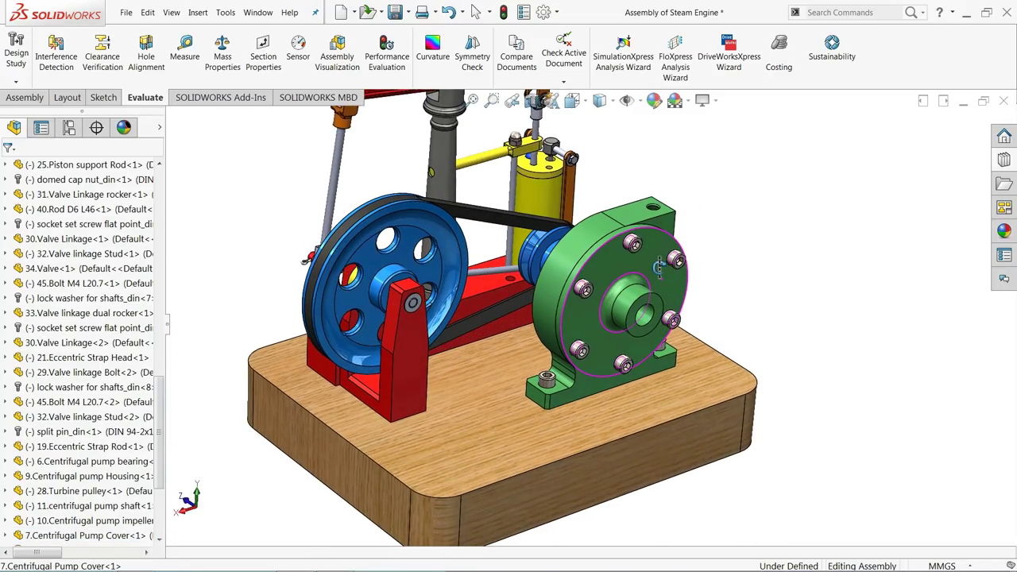
scroll(656, 236, down, 3)
click(668, 284)
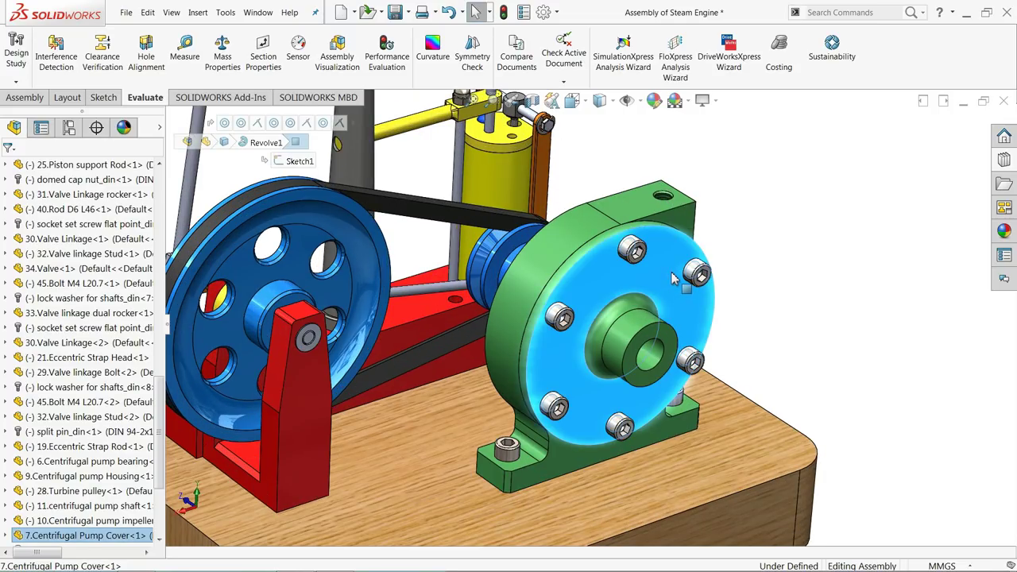
right_click(673, 270)
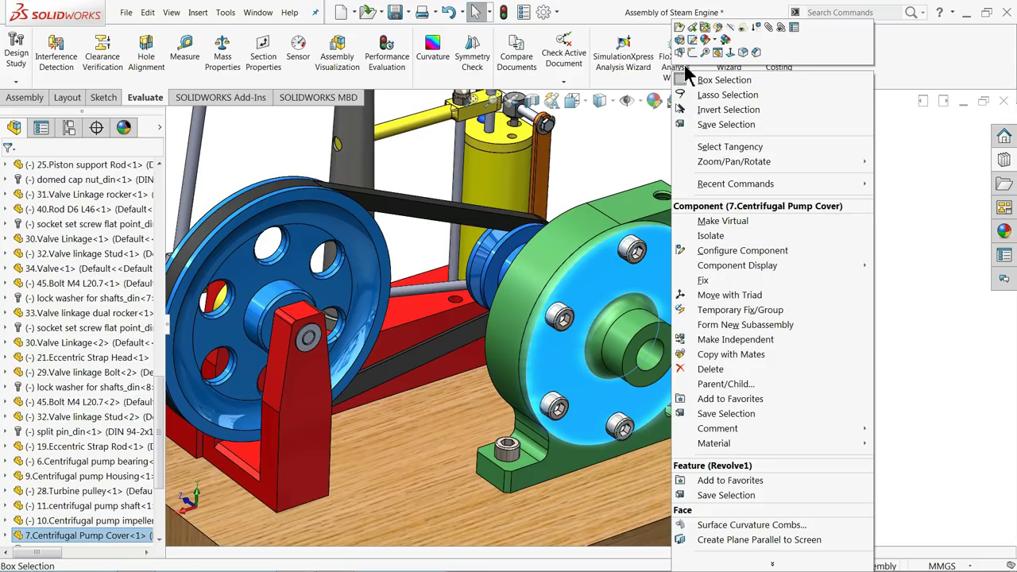
click(733, 36)
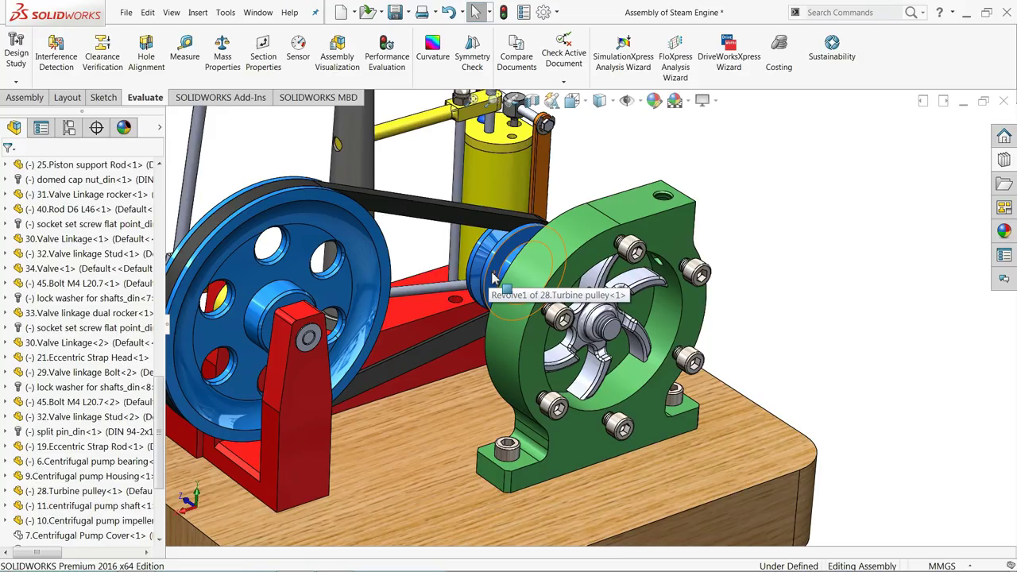
Try a coincident mate between the engine-side faces of the large pulley and turbine pulley, and apply a parallel mate instead
middle_drag(493, 273, 550, 331)
scroll(491, 272, down, 5)
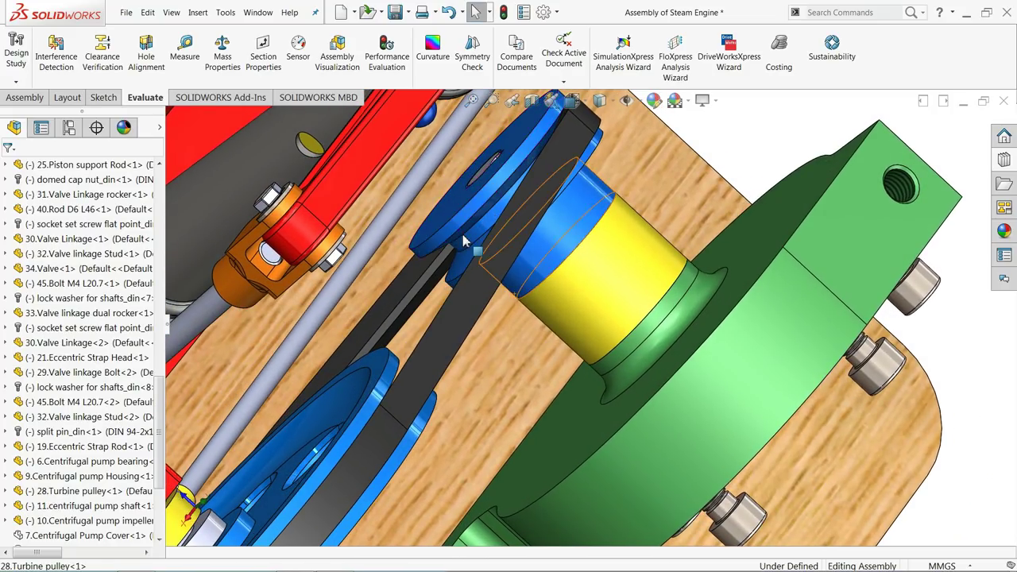
click(34, 100)
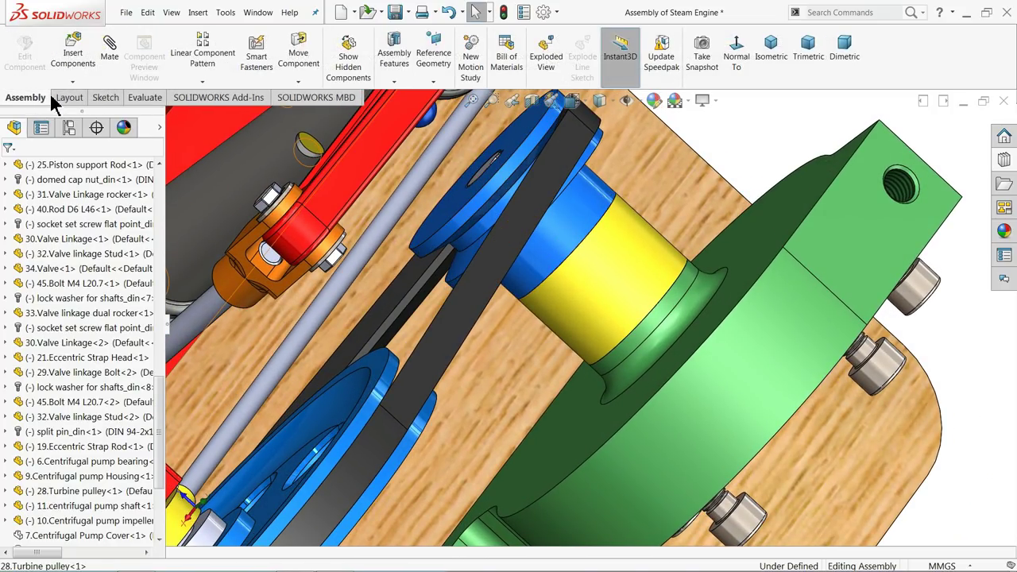
click(115, 62)
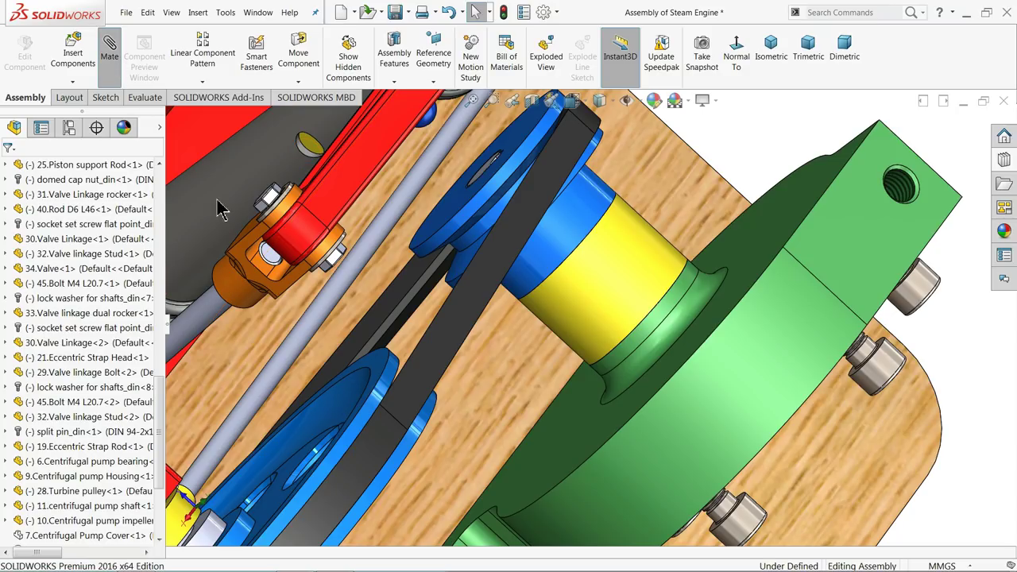
click(380, 365)
click(453, 211)
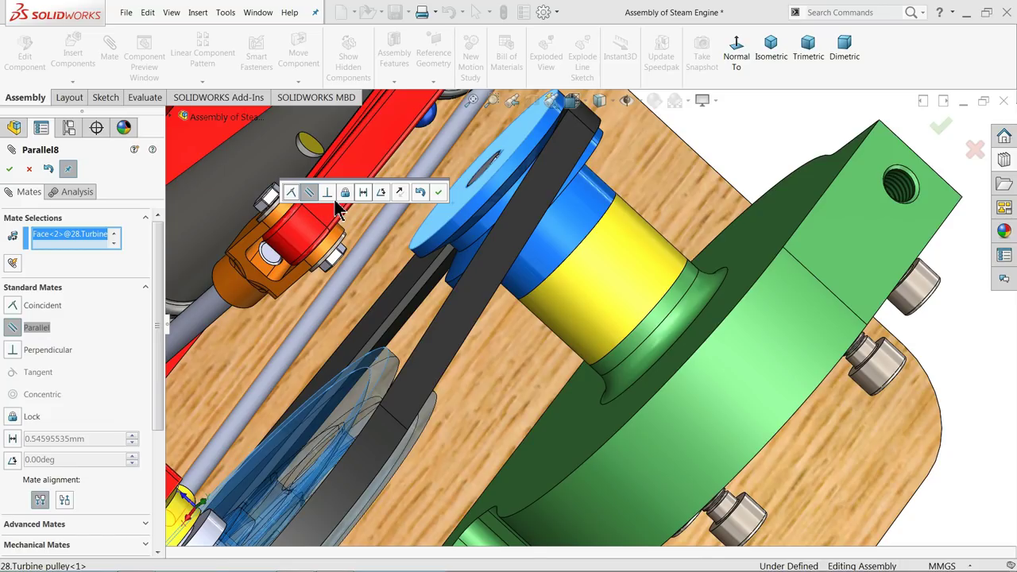
click(293, 194)
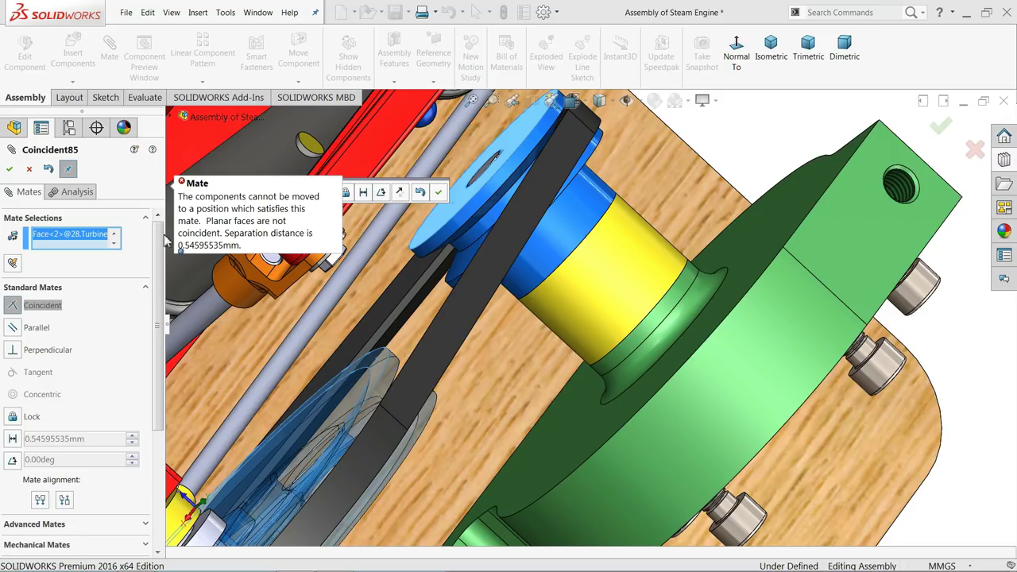
click(17, 330)
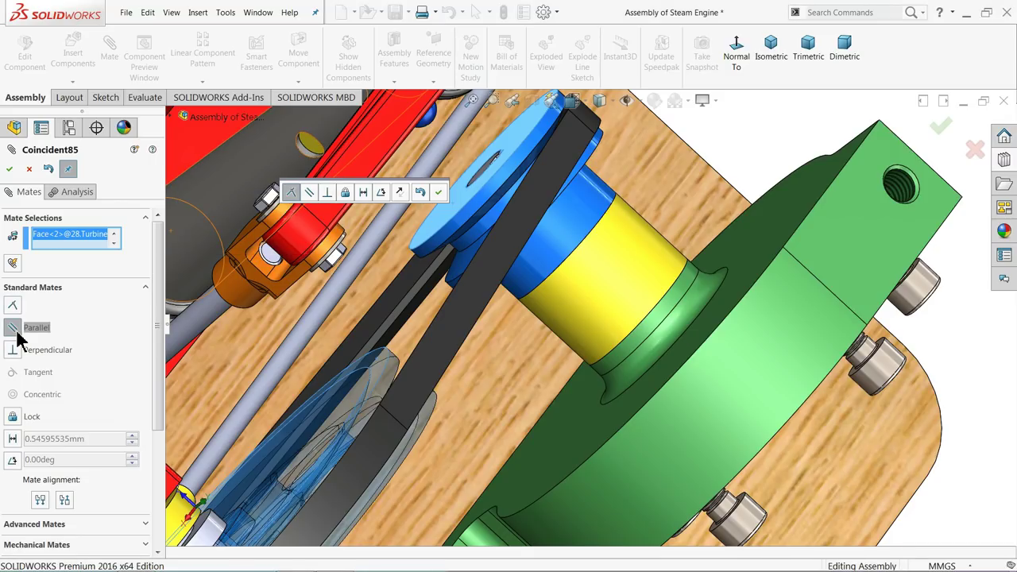
click(10, 169)
scroll(445, 287, up, 5)
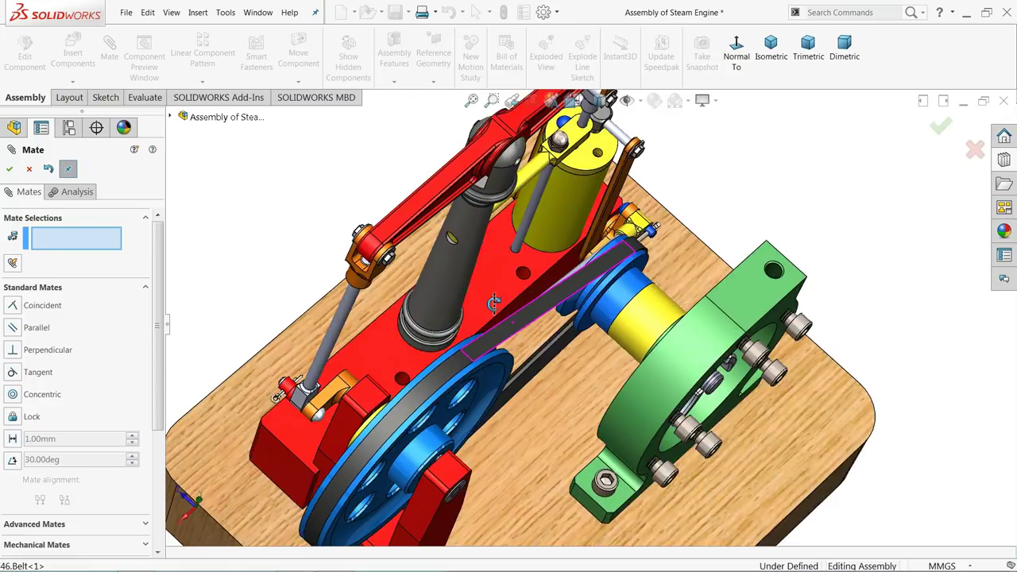
middle_drag(495, 304, 477, 247)
scroll(538, 310, up, 3)
scroll(539, 310, up, 1)
scroll(620, 396, down, 2)
mouse_move(621, 379)
middle_down()
mouse_move(641, 370)
mouse_move(628, 357)
mouse_move(621, 368)
middle_up()
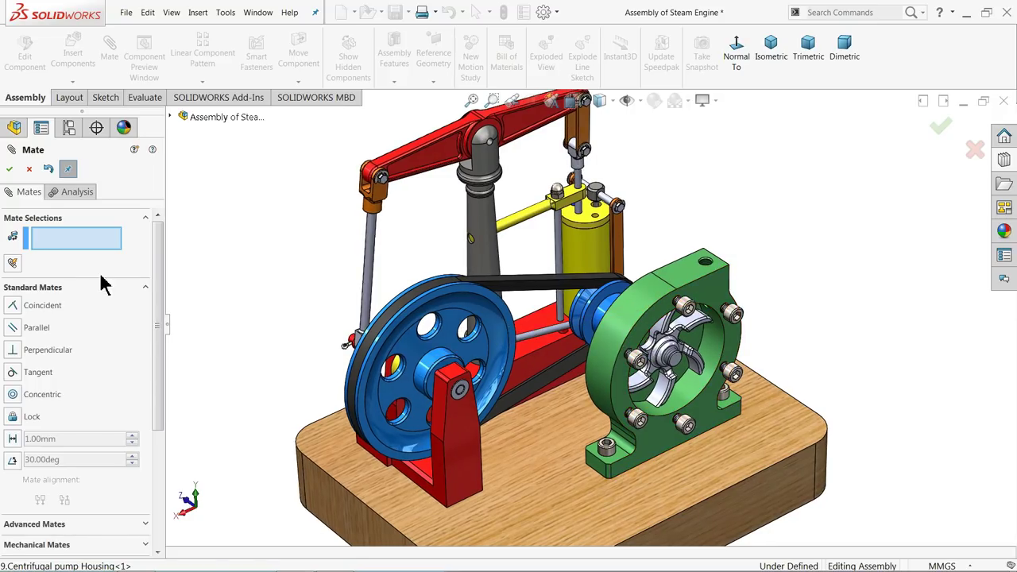
click(594, 321)
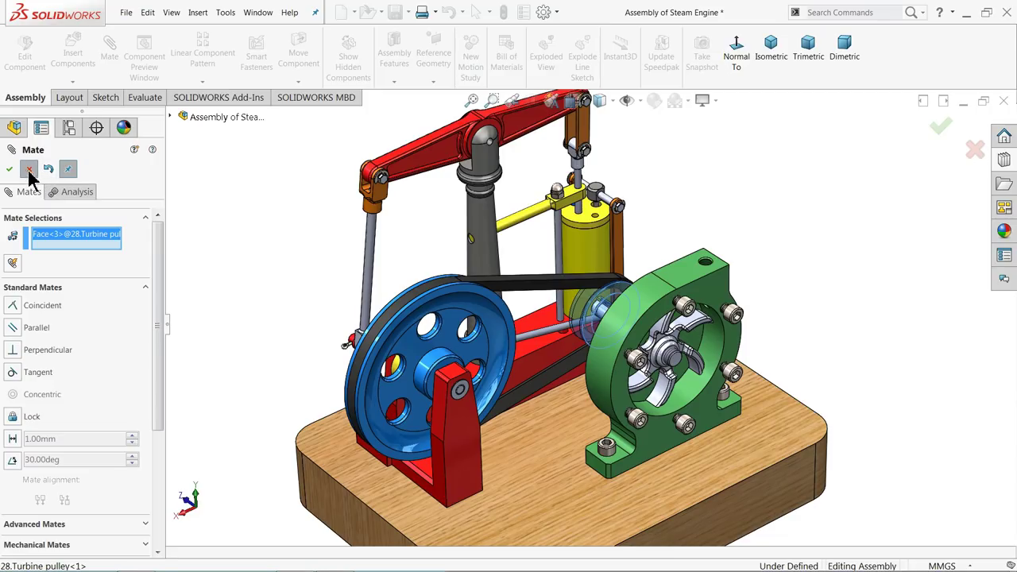
click(29, 171)
Add a coincident mate between the turbine pulley's Front Plane and the centrifugal pump impeller's Top Plane
click(590, 327)
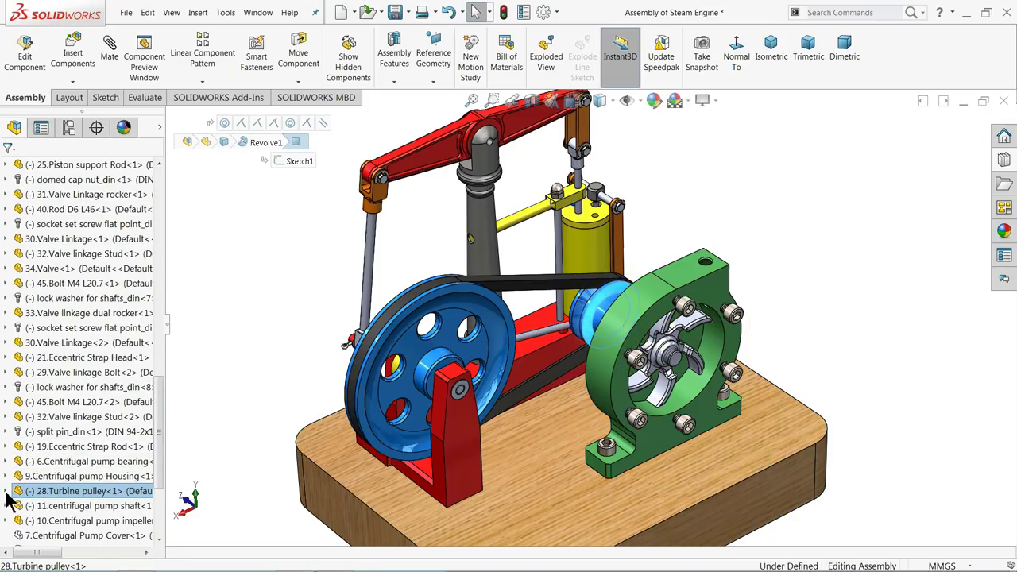
click(7, 491)
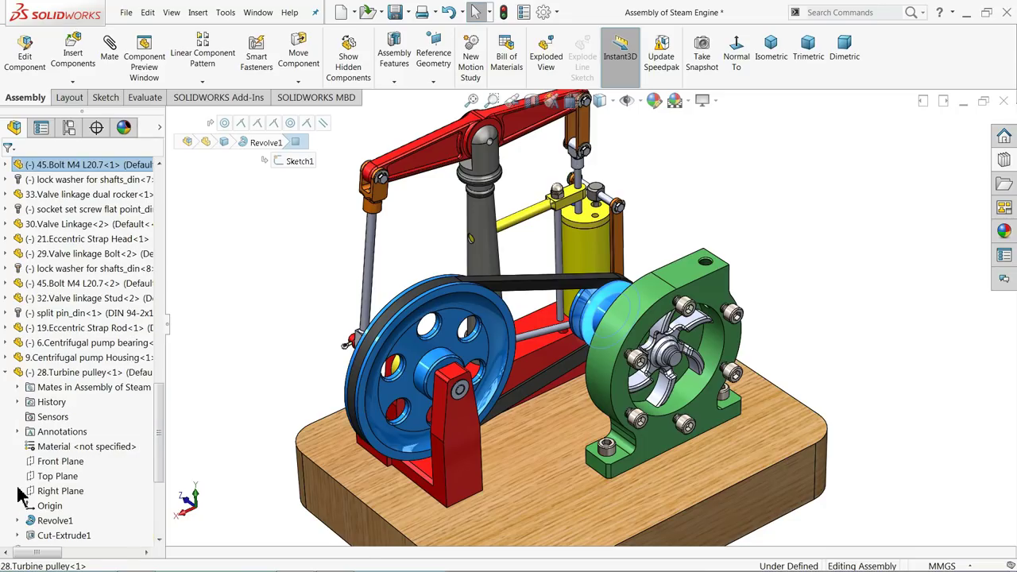
click(63, 464)
scroll(556, 326, down, 4)
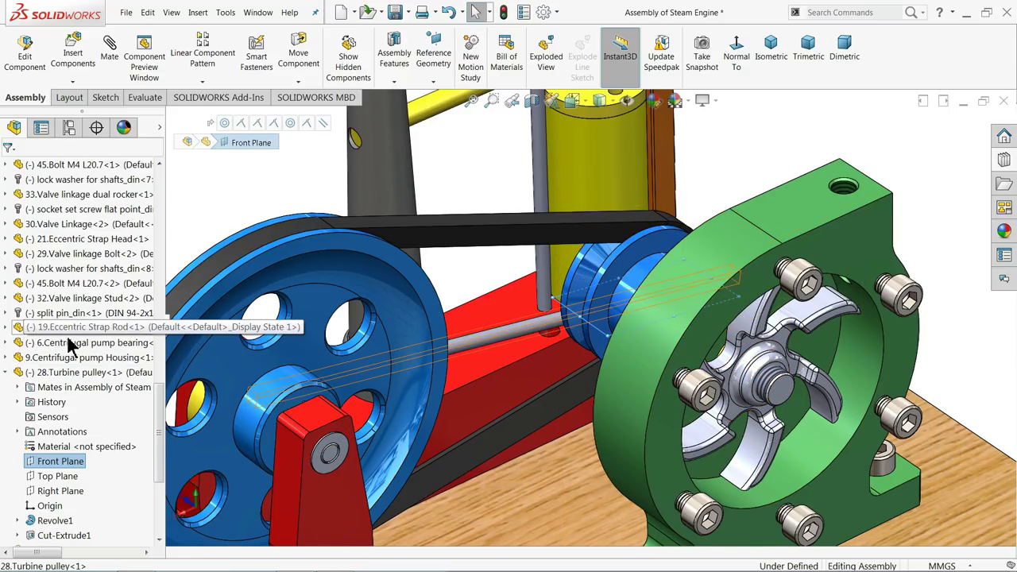
drag(161, 427, 161, 477)
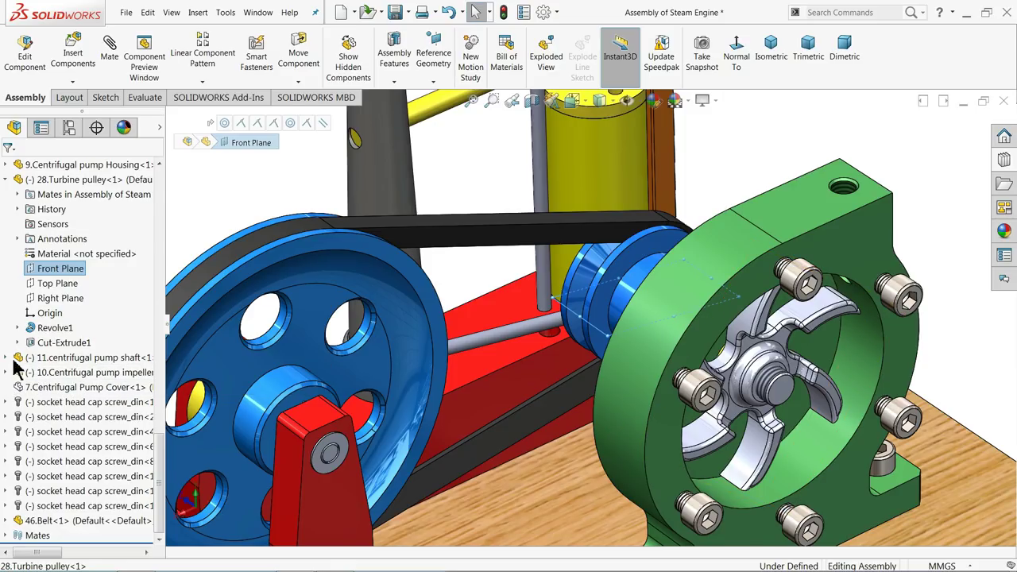
click(81, 268)
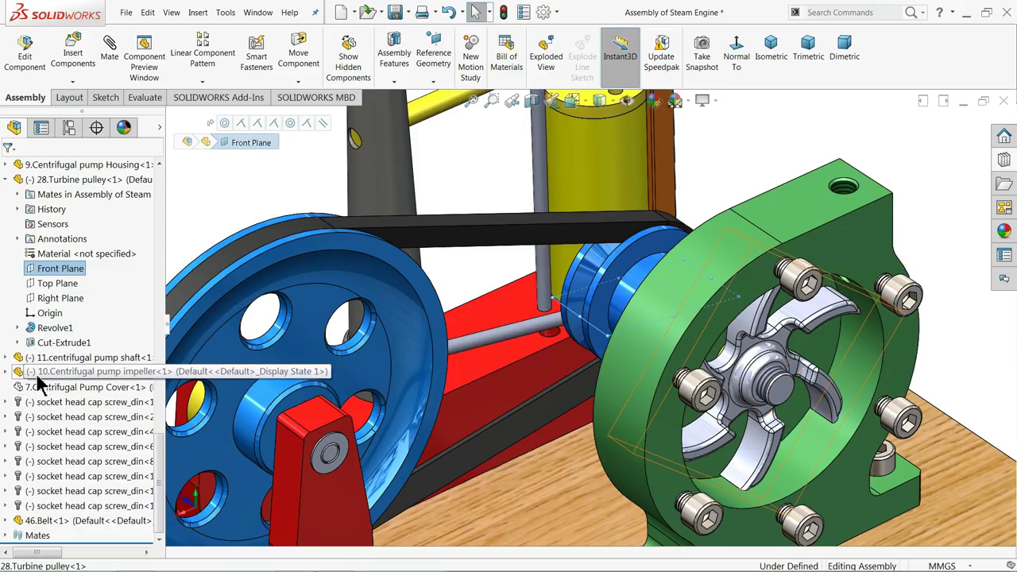
click(7, 372)
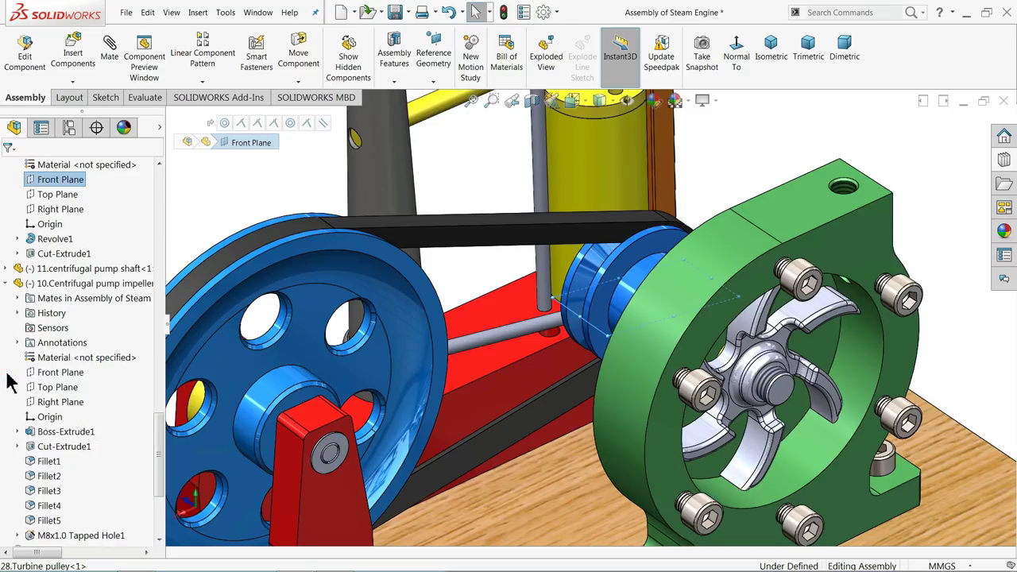
click(57, 391)
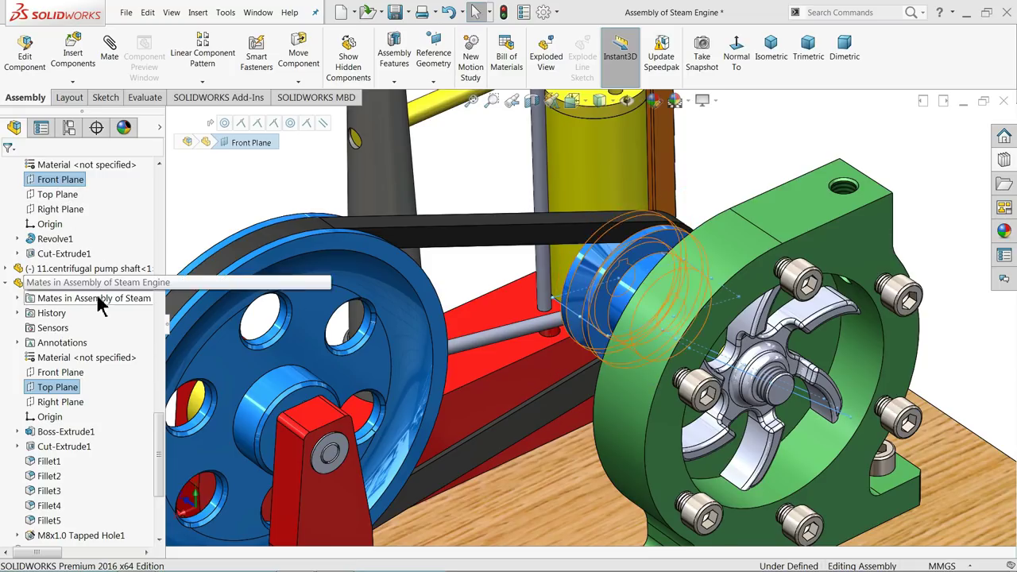
scroll(715, 374, down, 2)
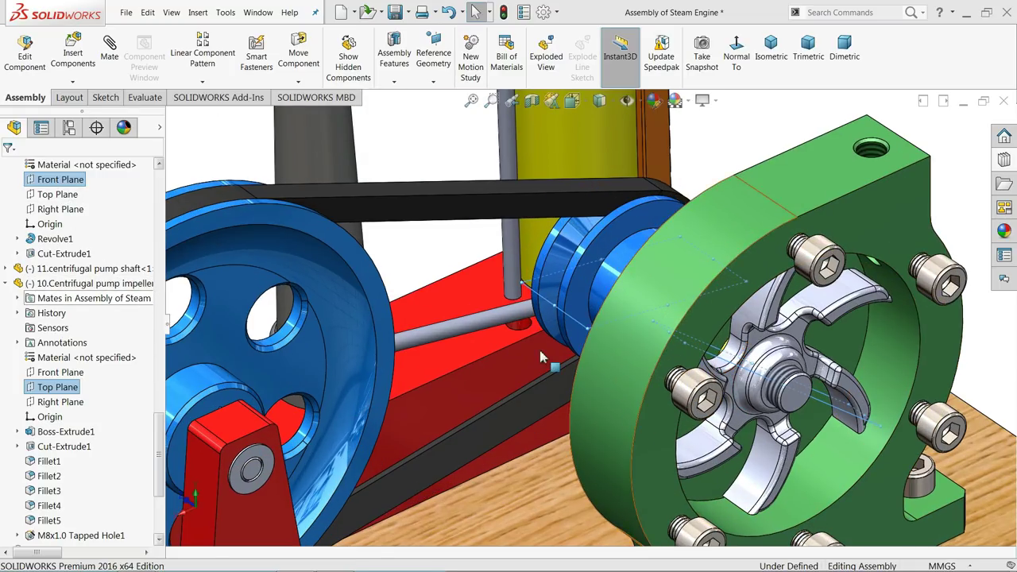
click(110, 56)
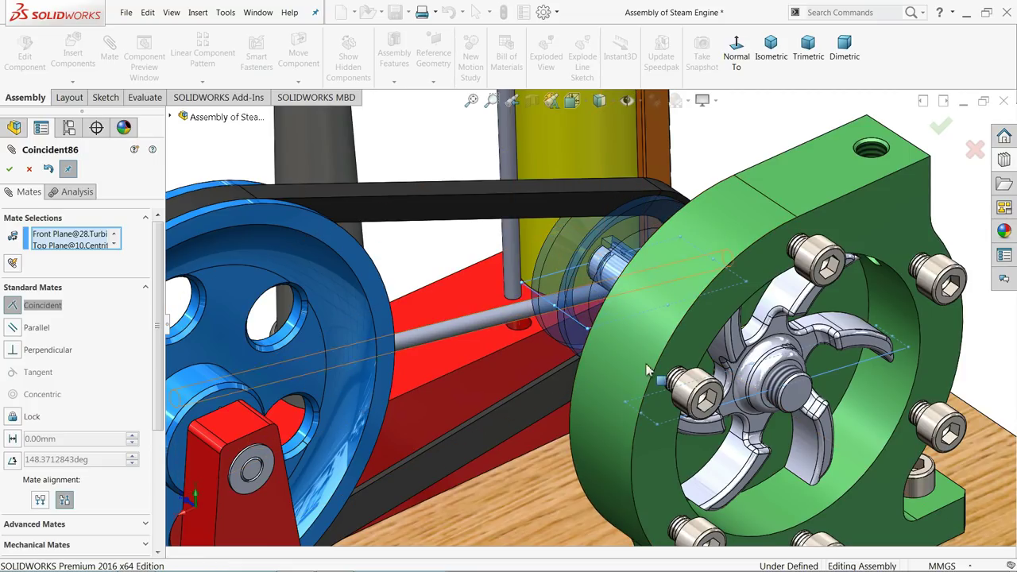
click(9, 170)
click(9, 170)
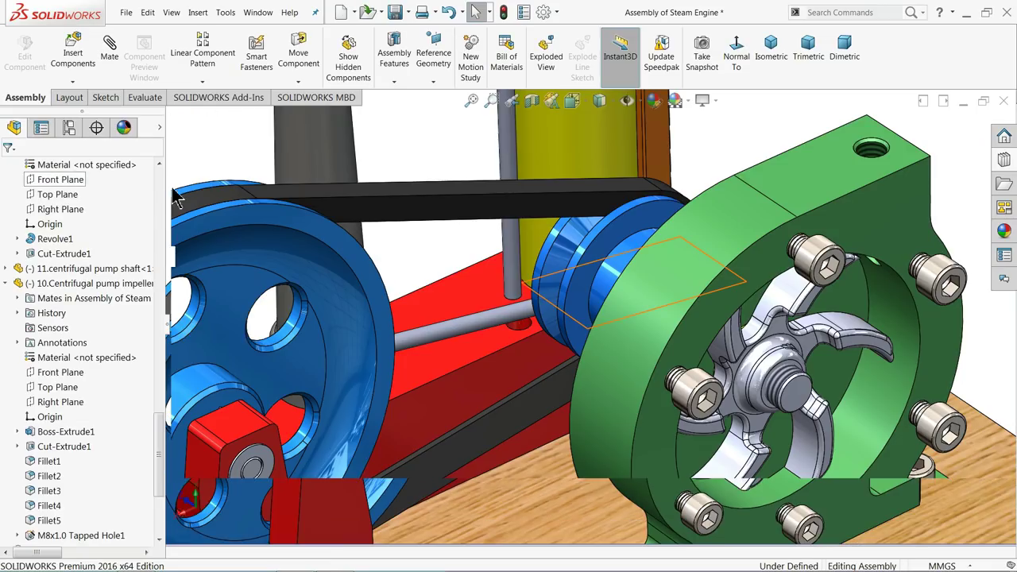
Turn the impeller and turbine pulley to check their linked rotation, and collapse both parts' entries in the feature tree
scroll(689, 413, up, 3)
drag(689, 417, 747, 381)
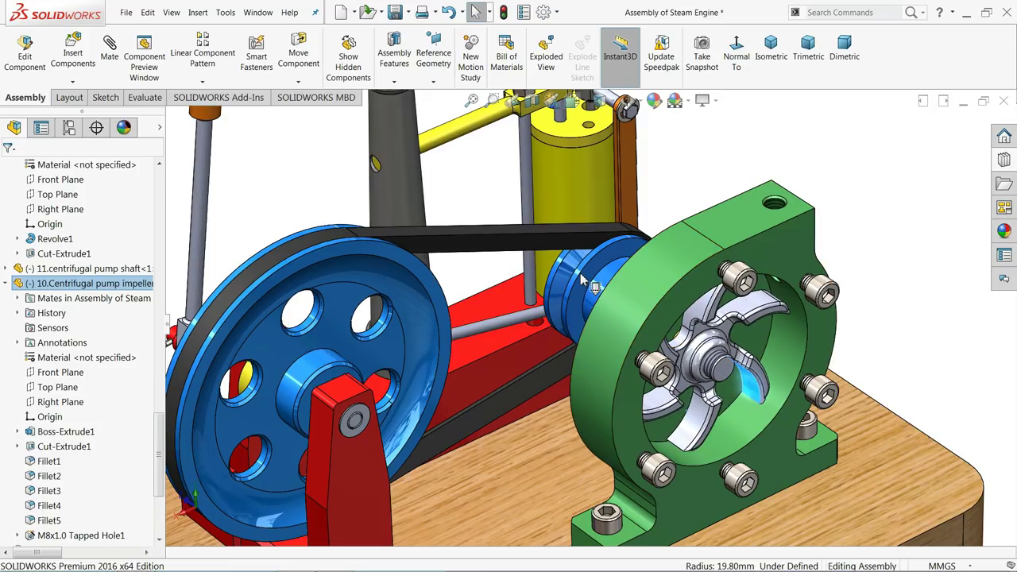
key(ctrl+q)
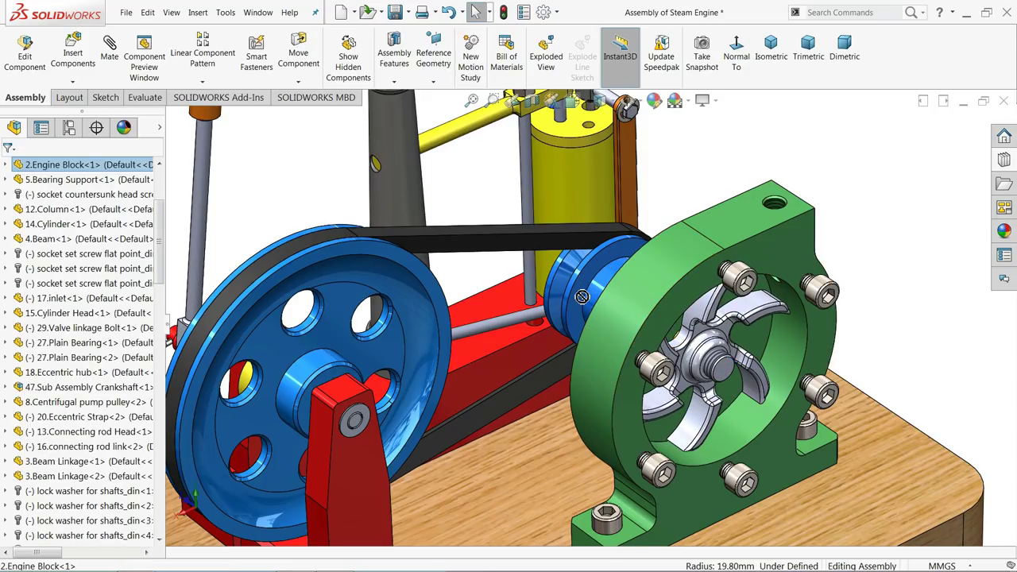
click(654, 182)
drag(599, 258, 628, 364)
drag(653, 288, 647, 257)
scroll(47, 312, up, 2)
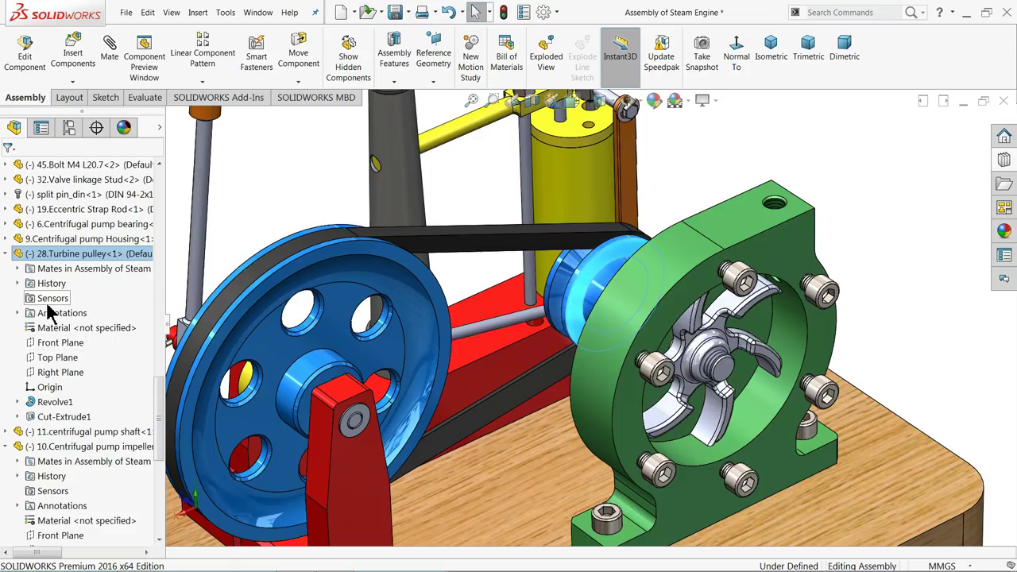
click(5, 254)
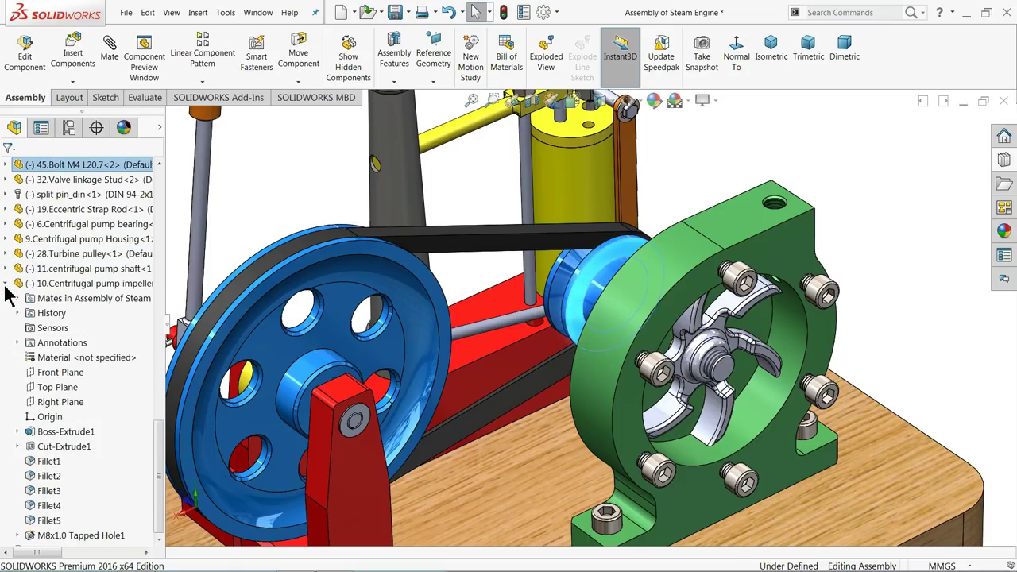
click(6, 284)
key(f)
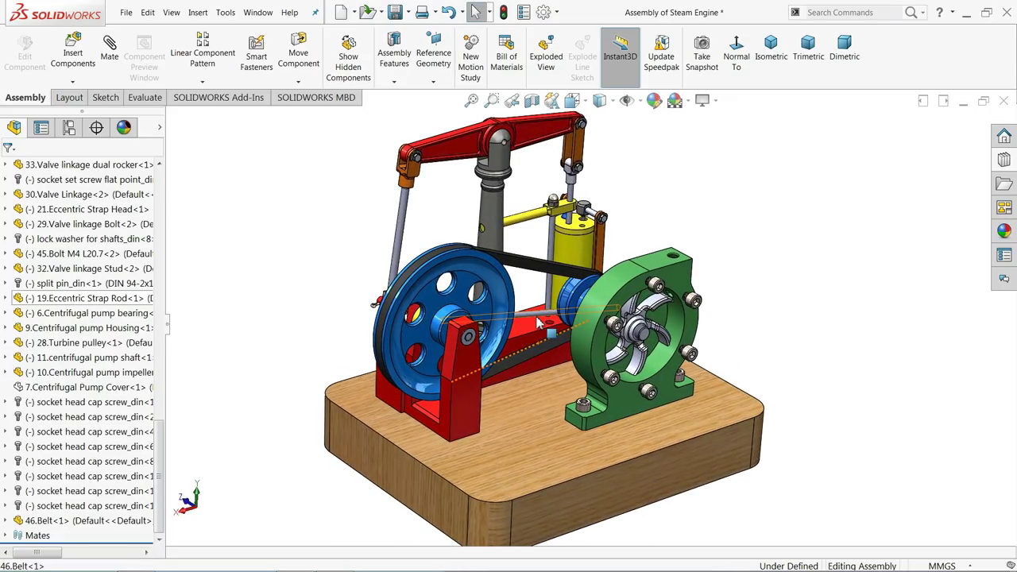
drag(473, 319, 482, 343)
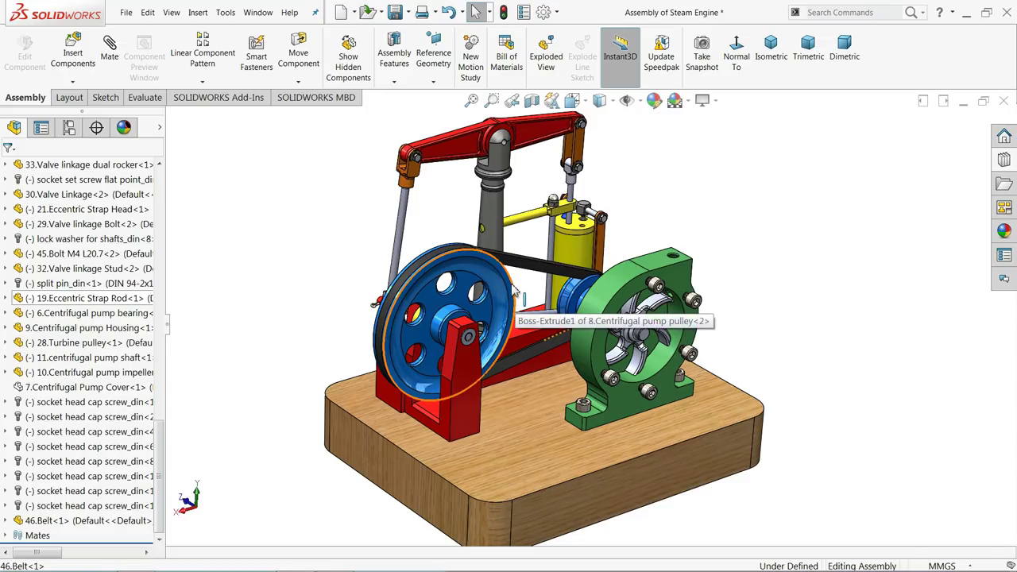
Create a Belt/Chain assembly feature around cylindrical faces of the large pulley and the turbine pulley, with Engage belt on
click(397, 81)
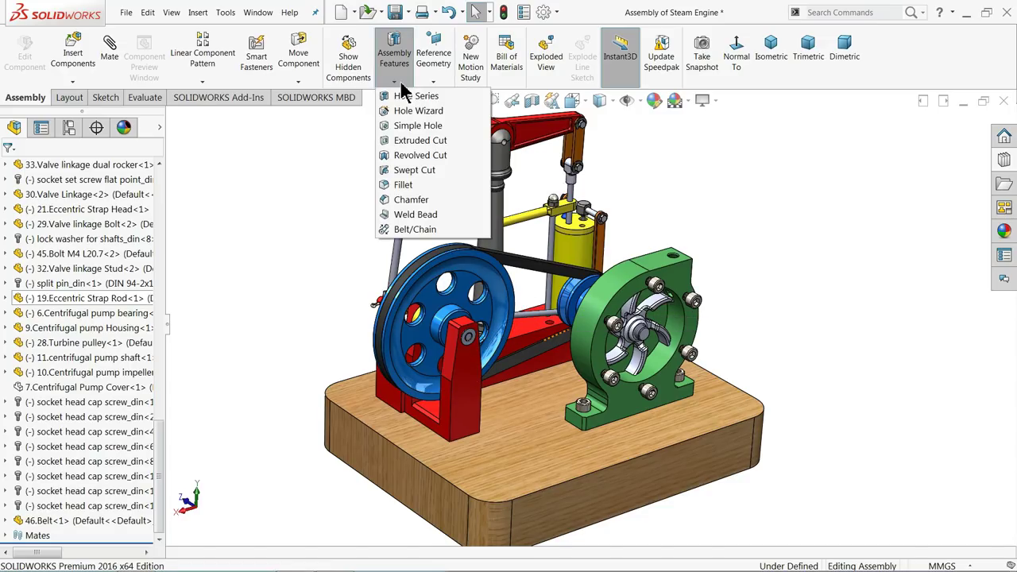
click(412, 229)
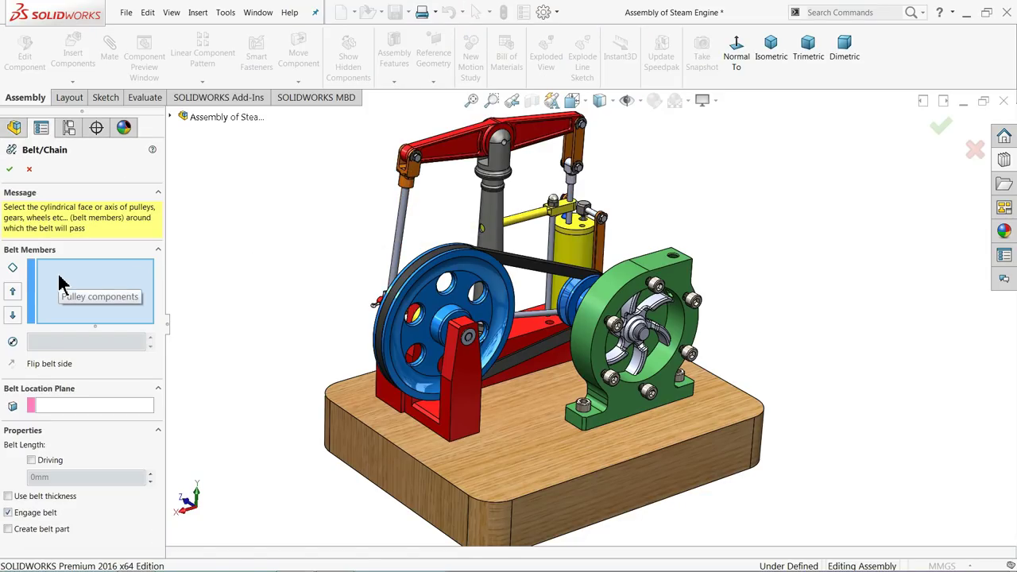
scroll(554, 303, down, 3)
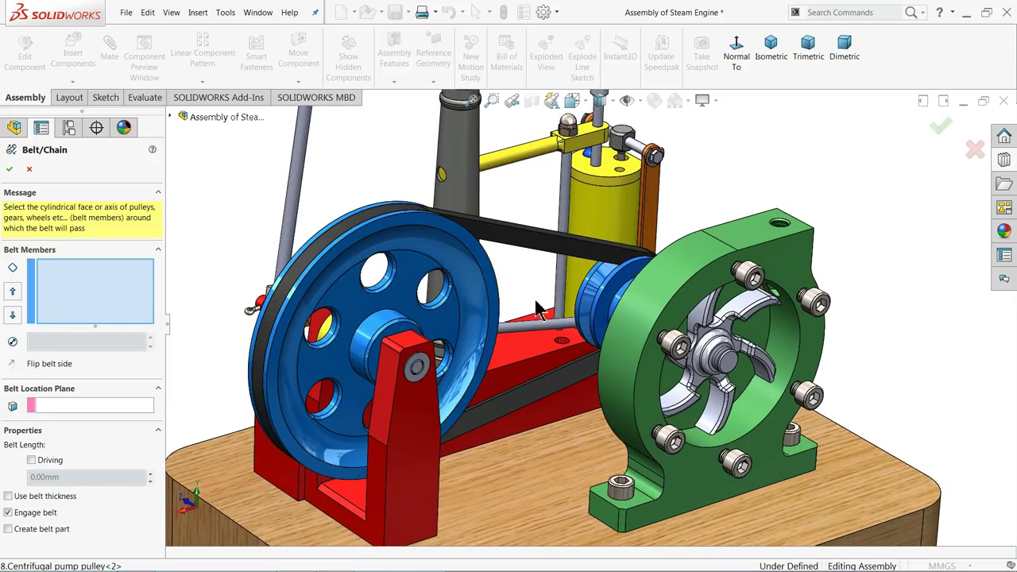
middle_drag(531, 291, 441, 314)
scroll(437, 309, down, 5)
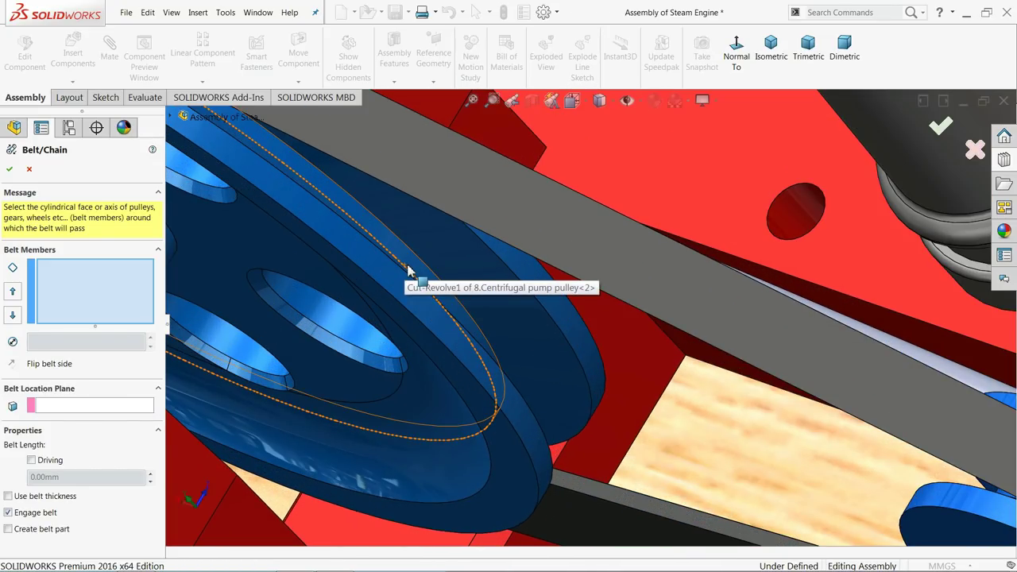
click(409, 270)
scroll(420, 272, up, 5)
middle_drag(784, 433, 744, 397)
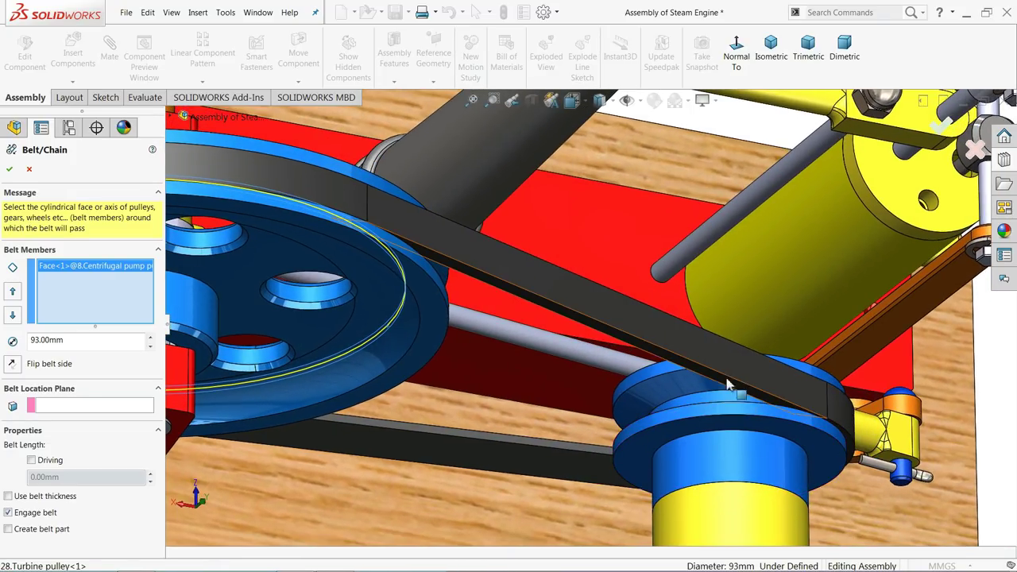
scroll(723, 402, down, 2)
click(701, 410)
scroll(713, 411, up, 5)
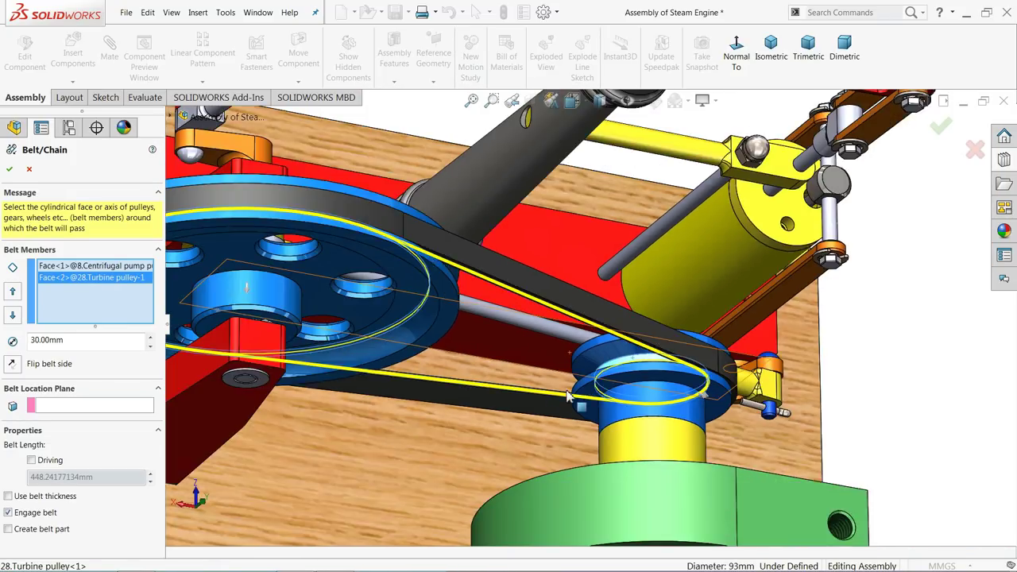
middle_drag(514, 373, 480, 325)
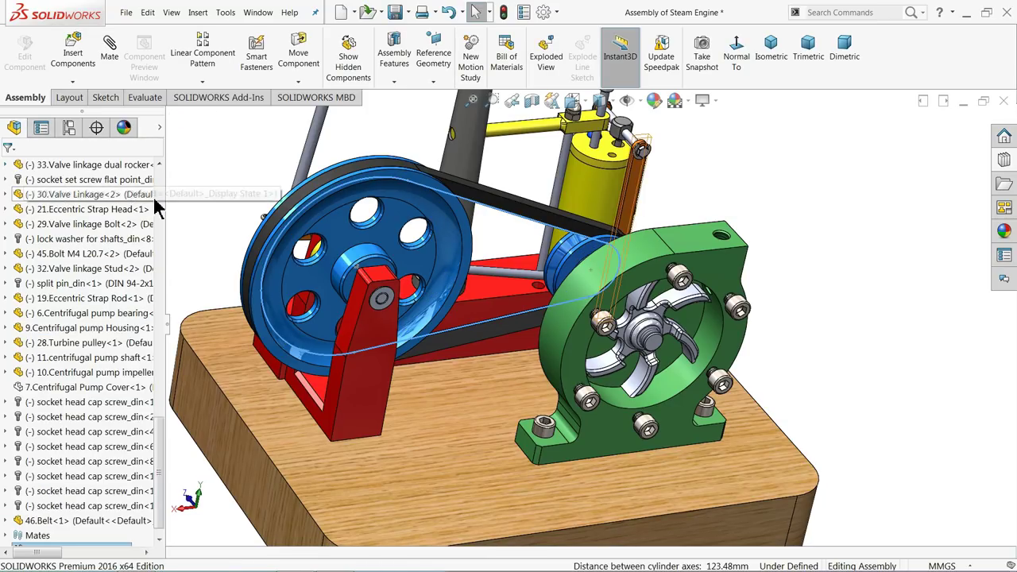
Rotate the large pulley from both sides of the engine to check how it drives the turbine pulley and linkages
drag(424, 209, 367, 315)
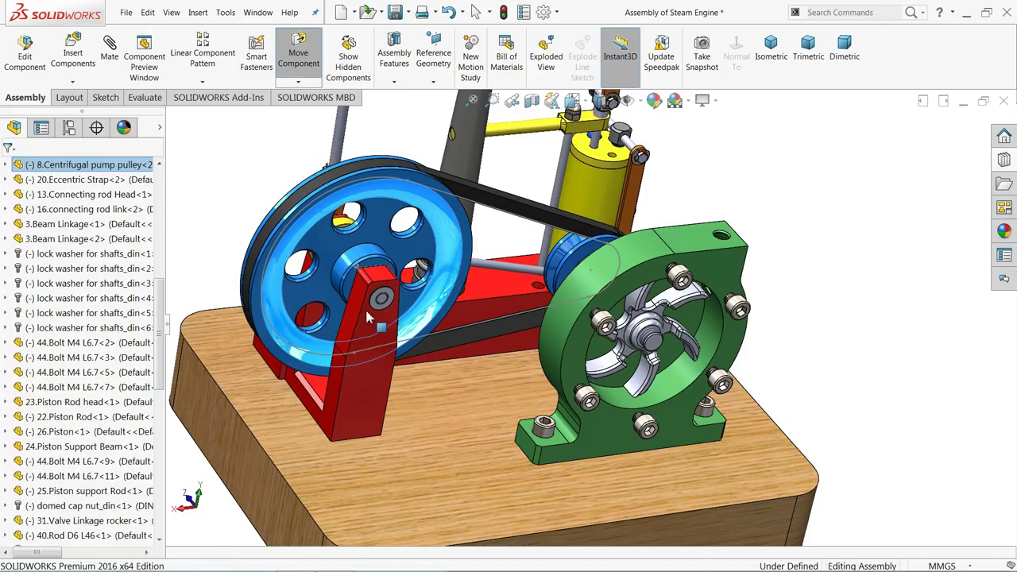
scroll(466, 314, up, 3)
middle_drag(469, 310, 647, 408)
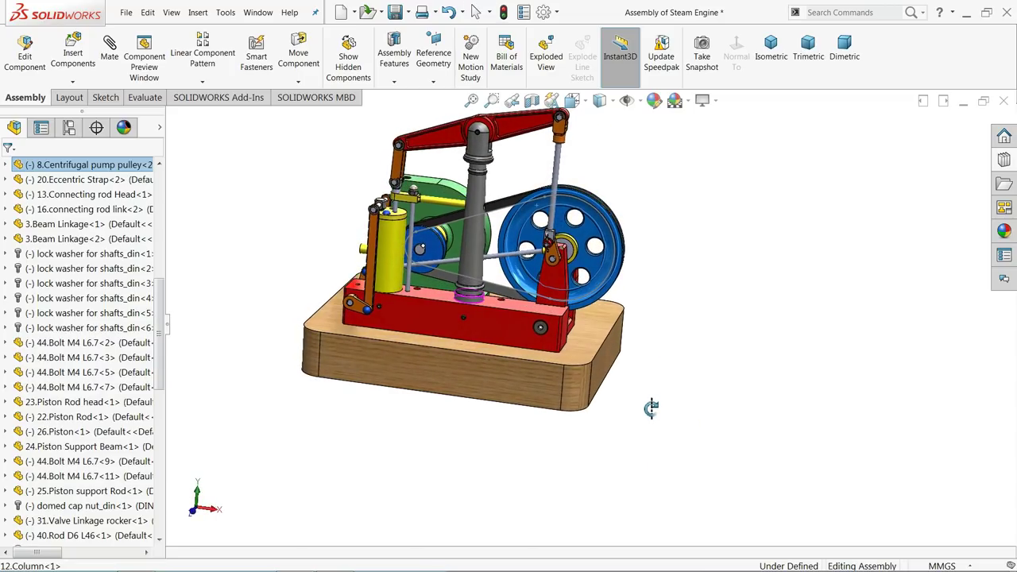
scroll(503, 223, down, 5)
scroll(501, 223, down, 1)
click(583, 141)
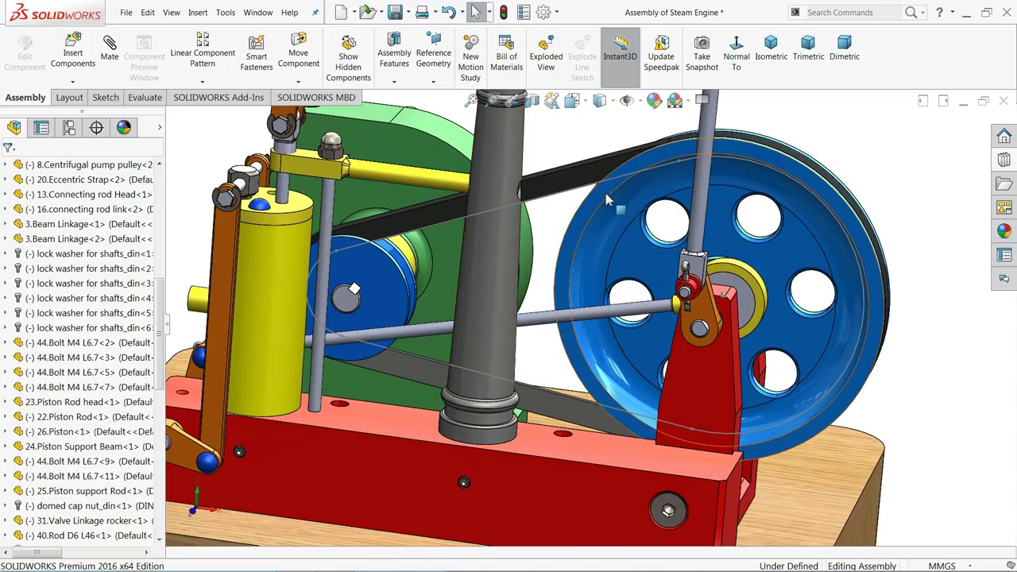
drag(622, 198, 719, 324)
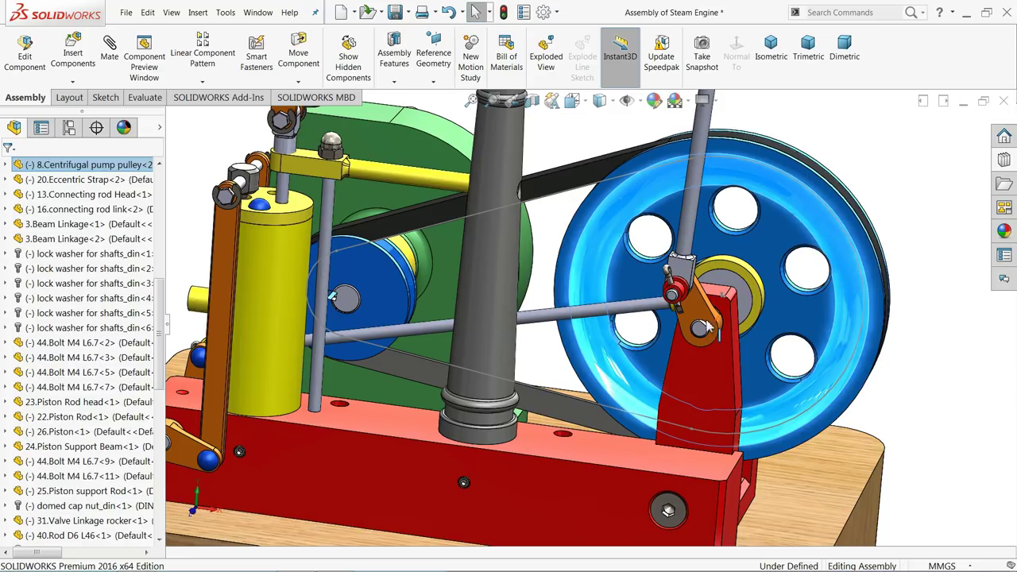
scroll(572, 326, up, 3)
scroll(402, 320, down, 3)
scroll(487, 295, up, 4)
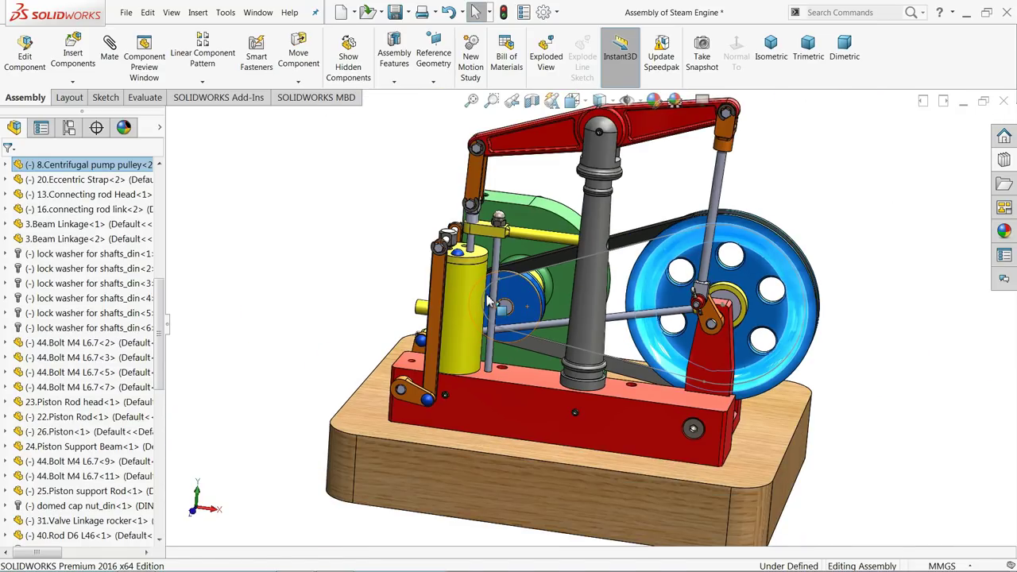
Hide the sketch belonging to the Belt1 feature
middle_drag(600, 305, 488, 398)
scroll(488, 397, down, 6)
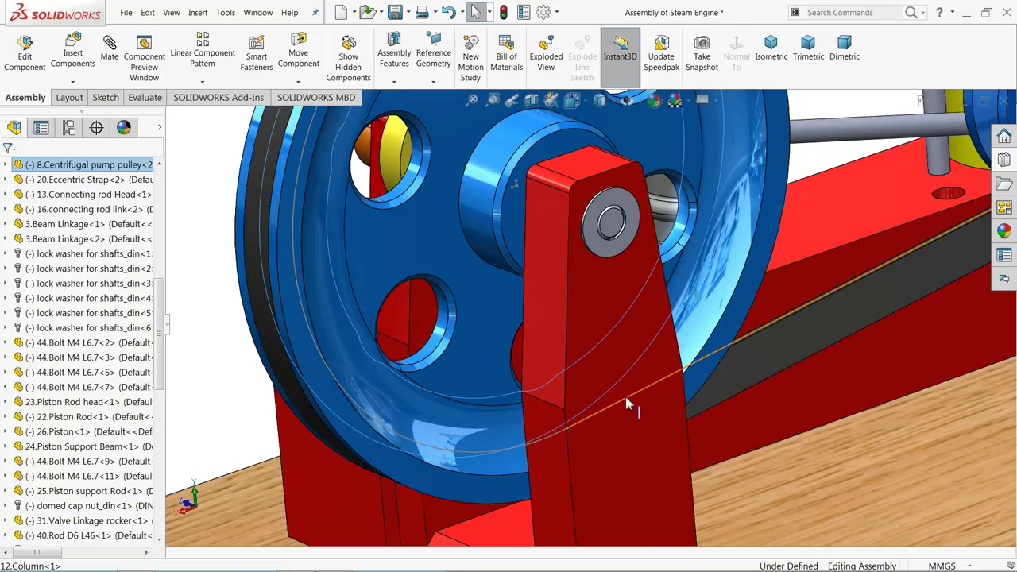
click(631, 403)
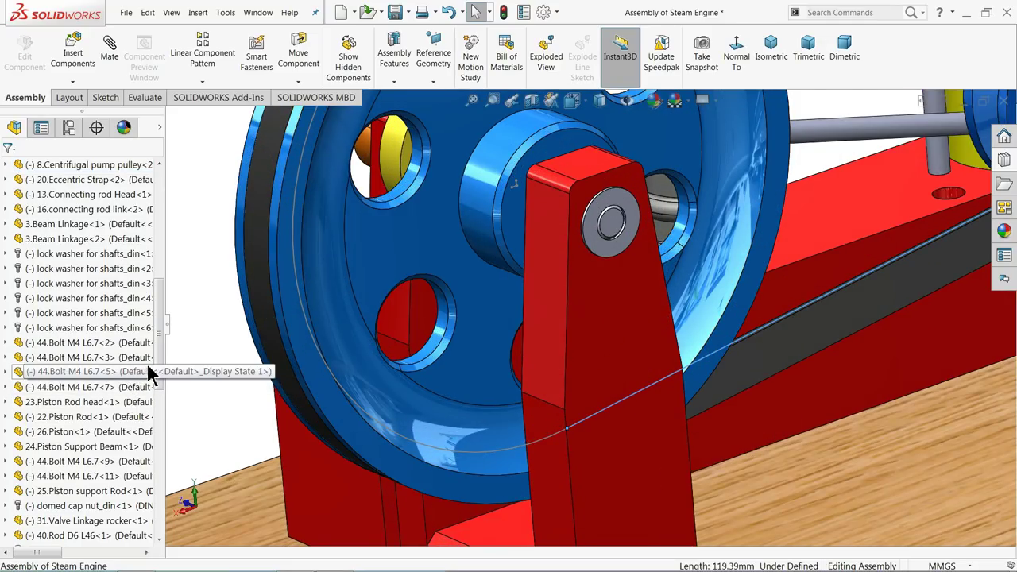
drag(163, 358, 165, 512)
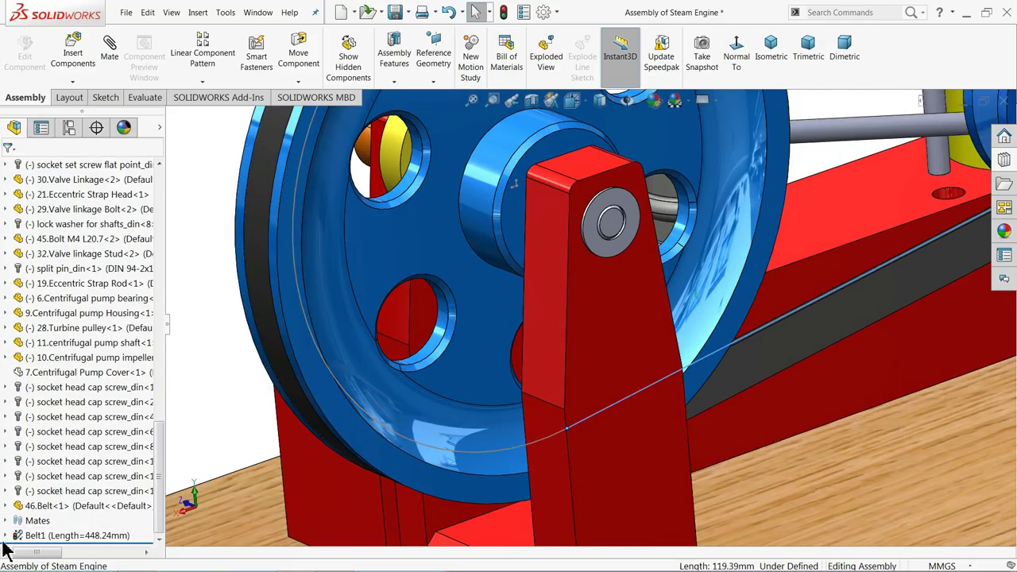
click(5, 536)
click(36, 539)
right_click(44, 539)
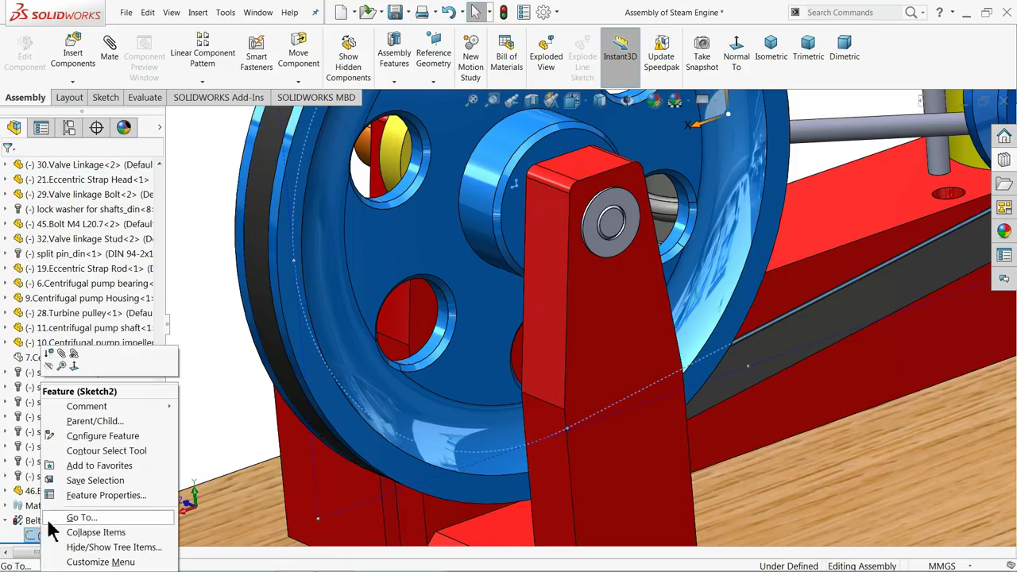
click(45, 362)
Turn the large pulley and check that the pump impeller rotates with it, then view the whole assembly
scroll(412, 371, up, 5)
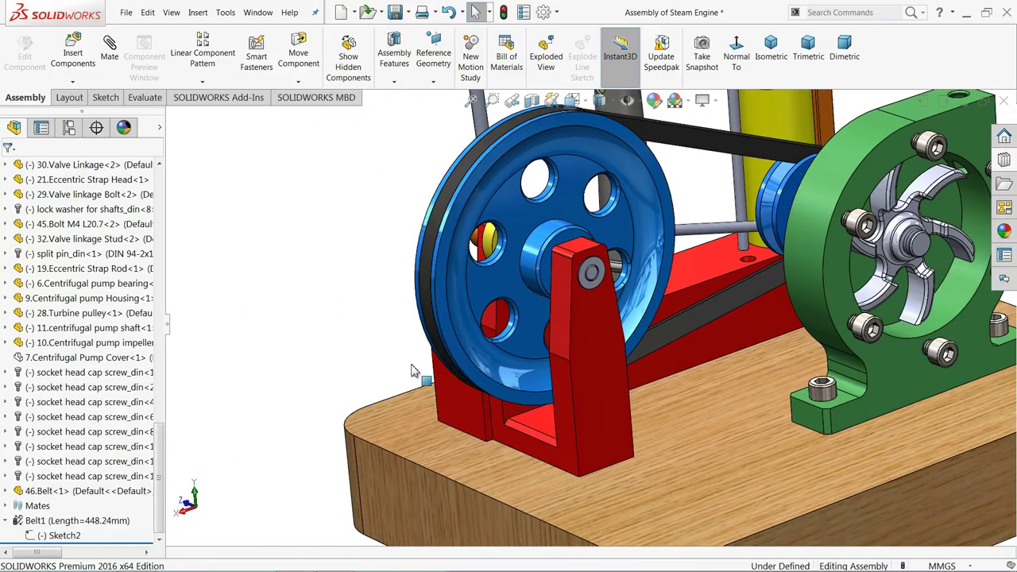
drag(648, 252, 471, 248)
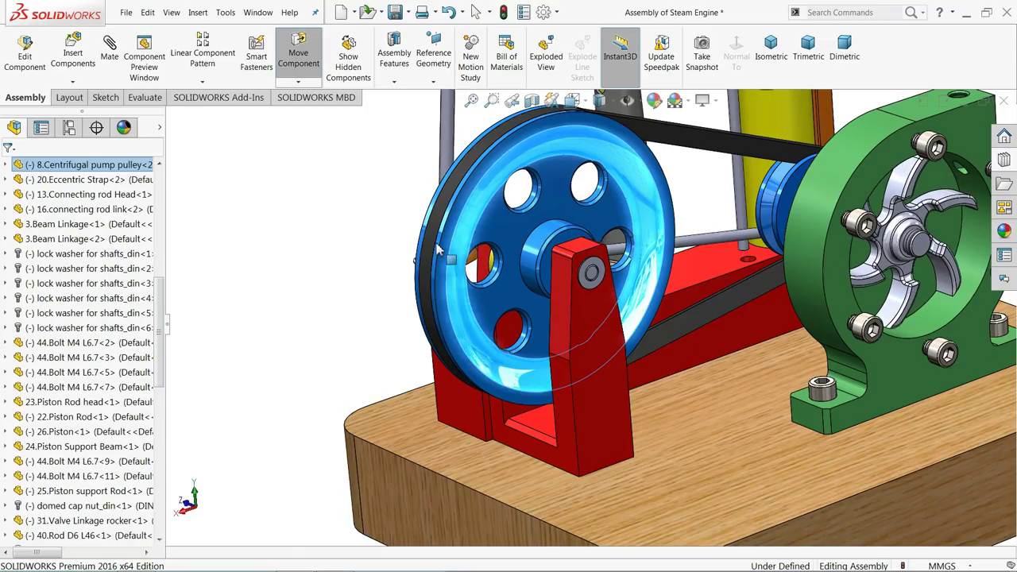
click(332, 213)
key(f)
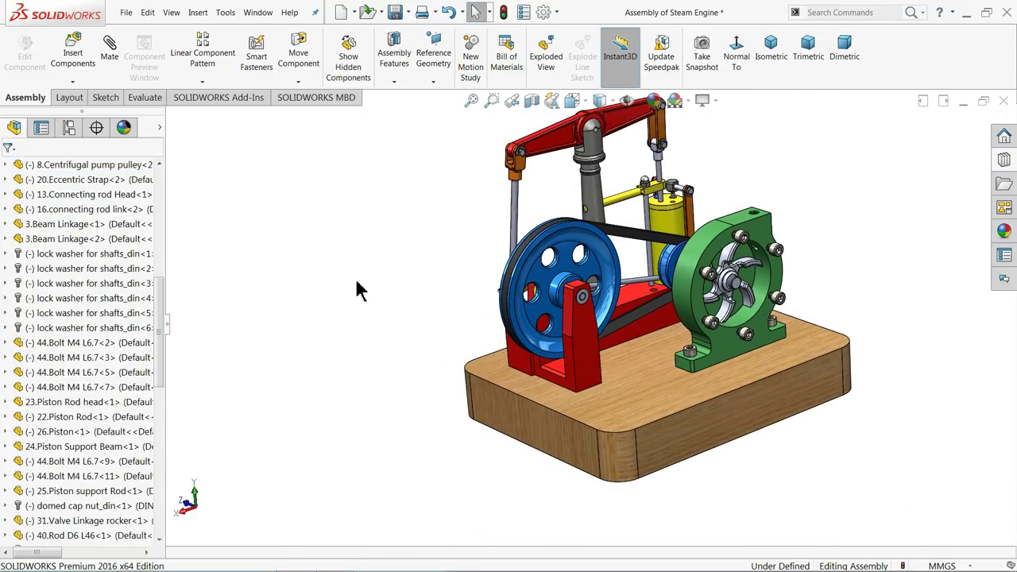
Examine the exposed pump impeller at close range and turn the large pulley to watch it rotate
mouse_move(727, 238)
middle_down()
mouse_move(741, 248)
mouse_move(761, 209)
mouse_move(739, 239)
middle_up()
scroll(743, 239, up, 3)
scroll(752, 239, down, 3)
scroll(641, 272, down, 1)
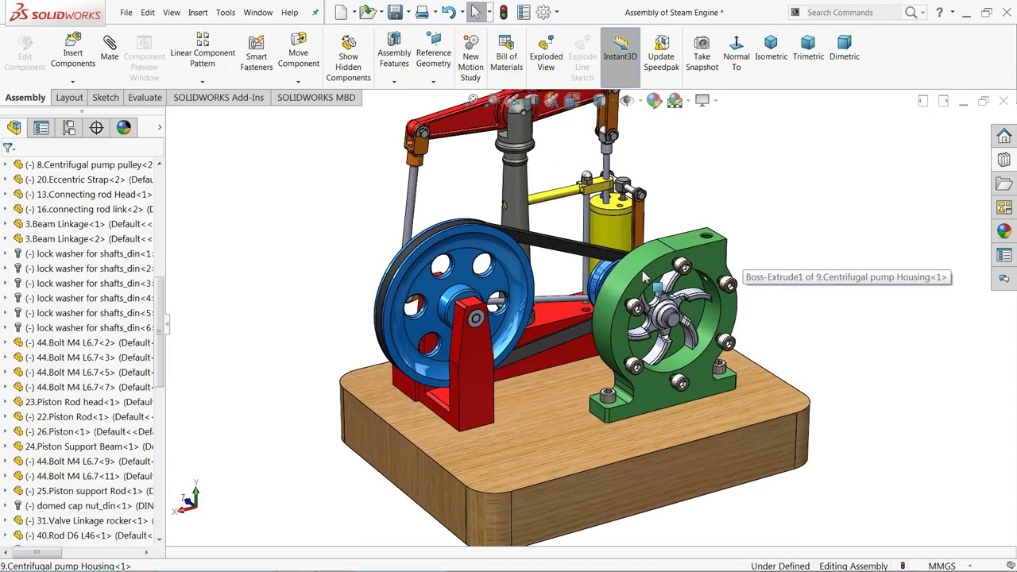
scroll(604, 276, up, 1)
drag(153, 313, 163, 214)
drag(159, 287, 162, 164)
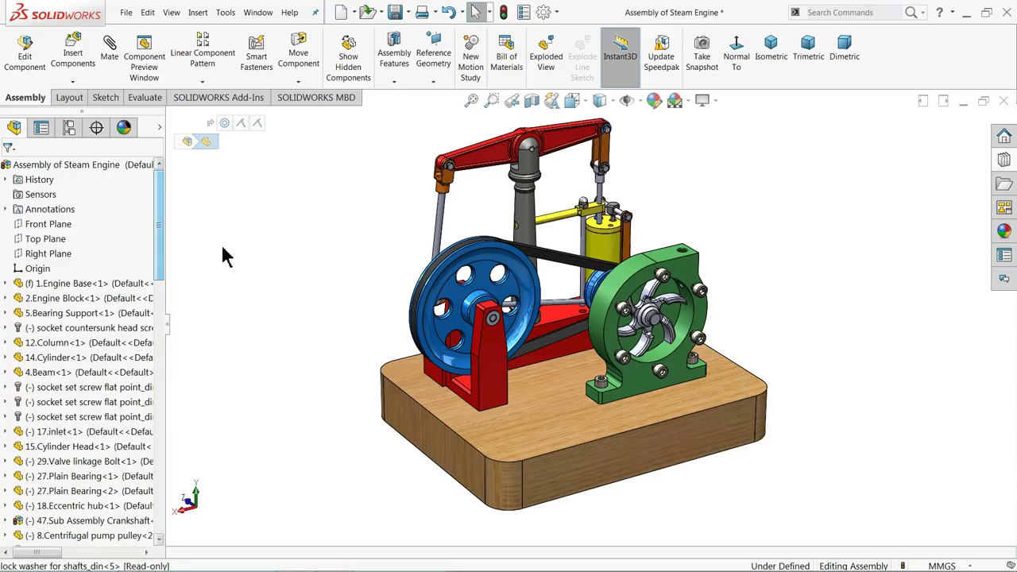
click(199, 207)
middle_drag(665, 275, 666, 278)
scroll(665, 276, down, 1)
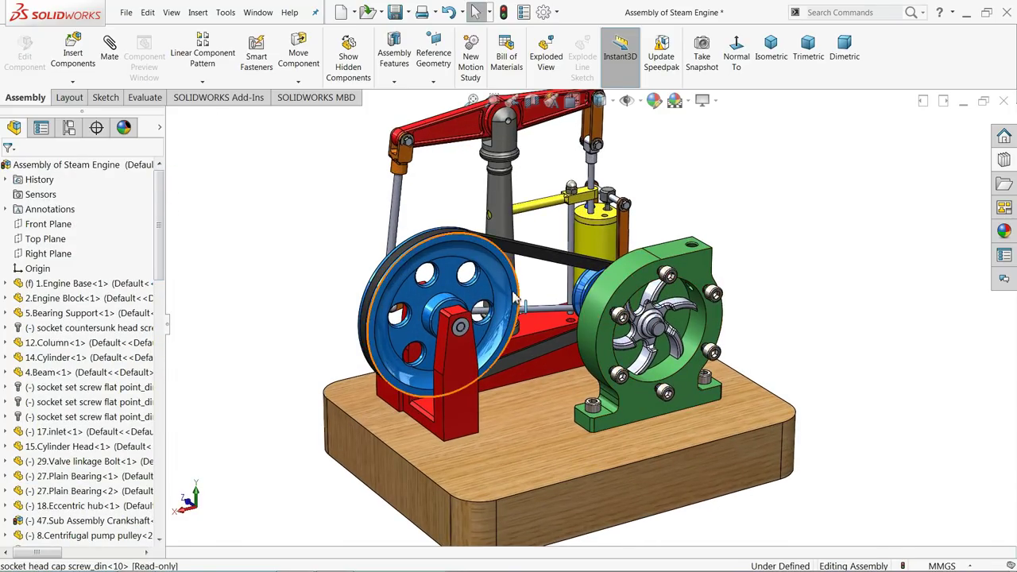
scroll(510, 295, up, 1)
drag(515, 294, 334, 274)
Show the hidden centrifugal pump cover and turn the large pulley with the cover in place
drag(159, 261, 164, 518)
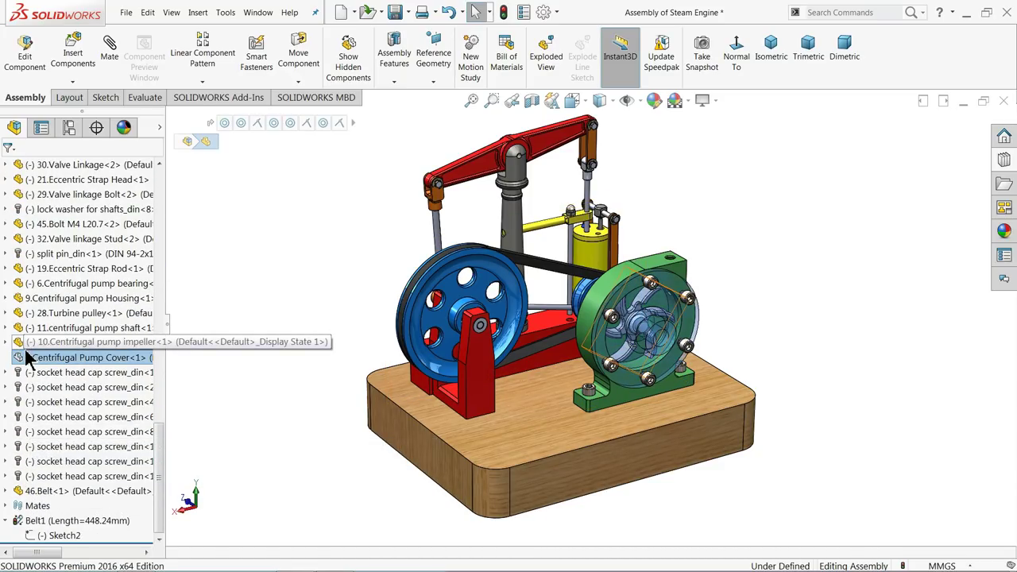
right_click(25, 366)
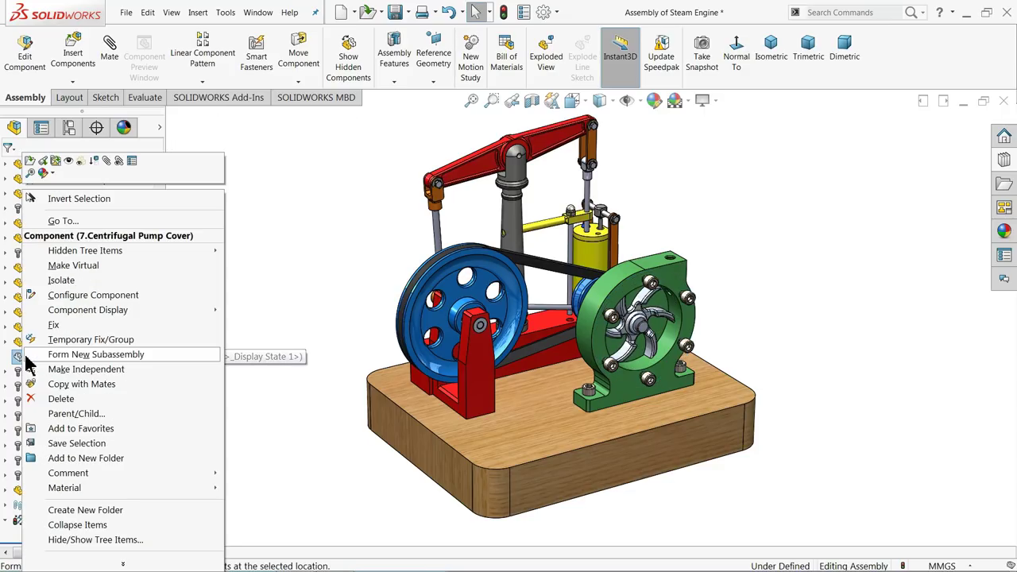
click(73, 174)
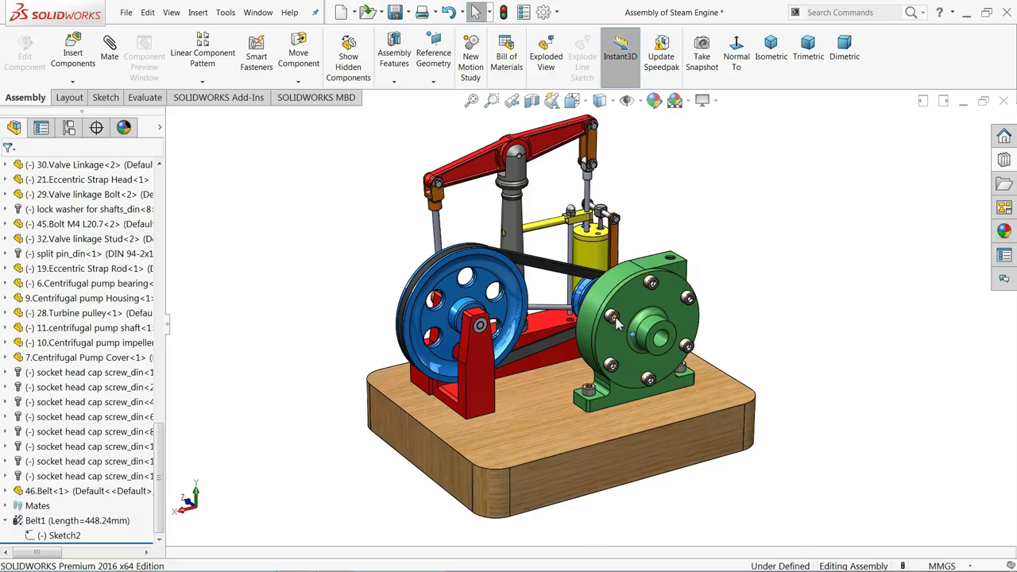
scroll(618, 322, down, 3)
middle_drag(615, 314, 609, 314)
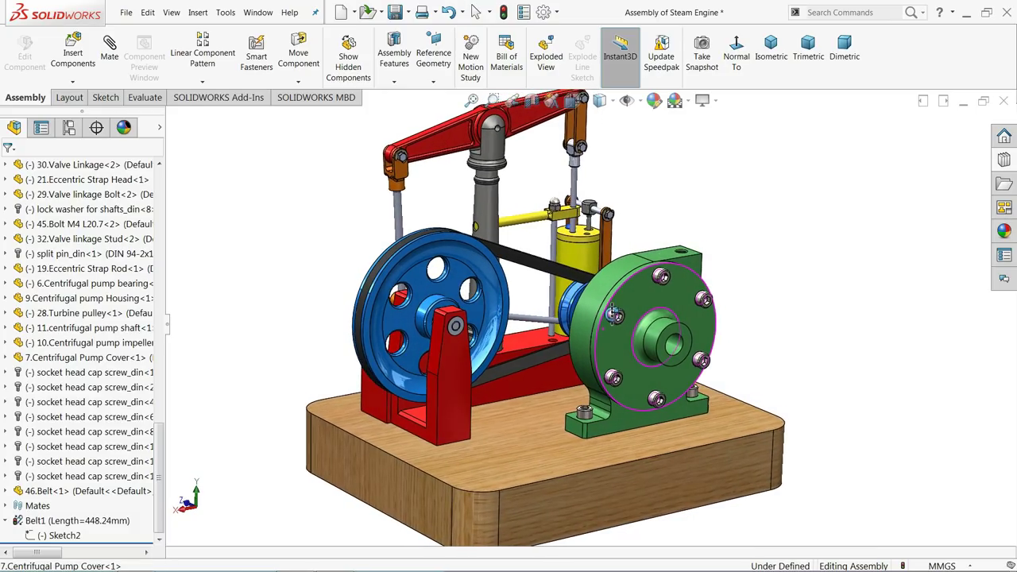
click(473, 263)
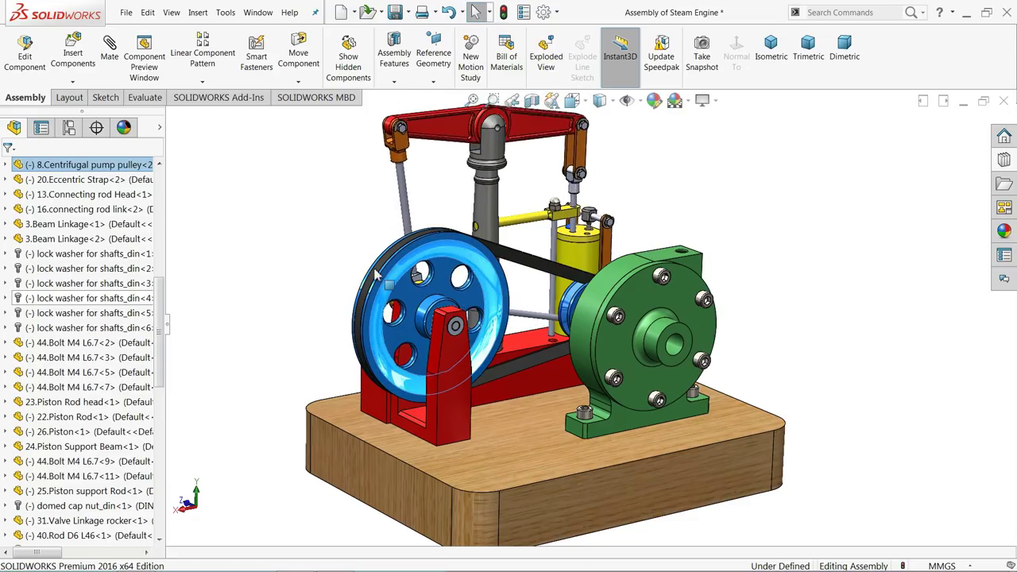
drag(487, 294, 496, 279)
Make the centrifugal pump cover transparent
click(662, 279)
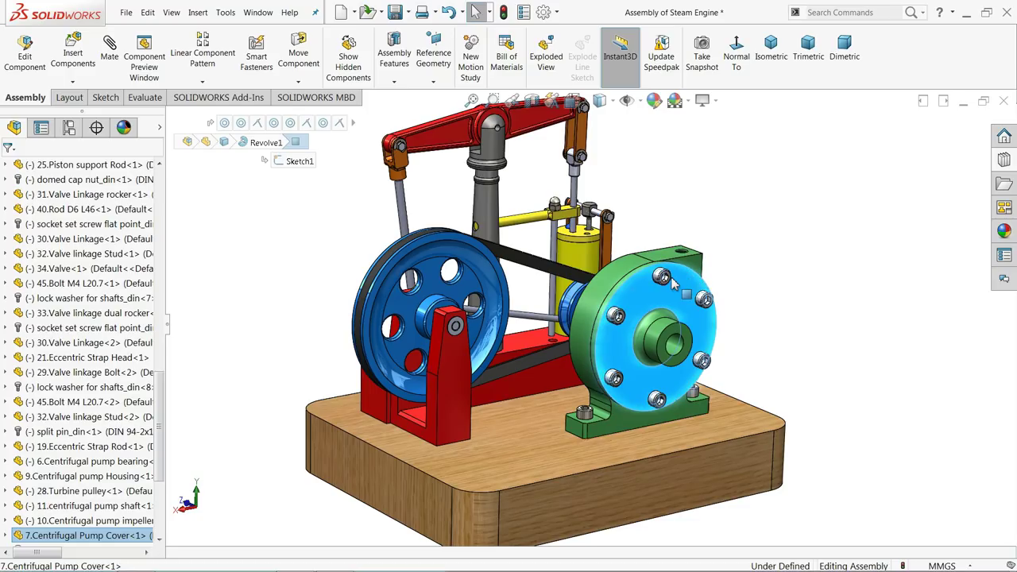
right_click(685, 283)
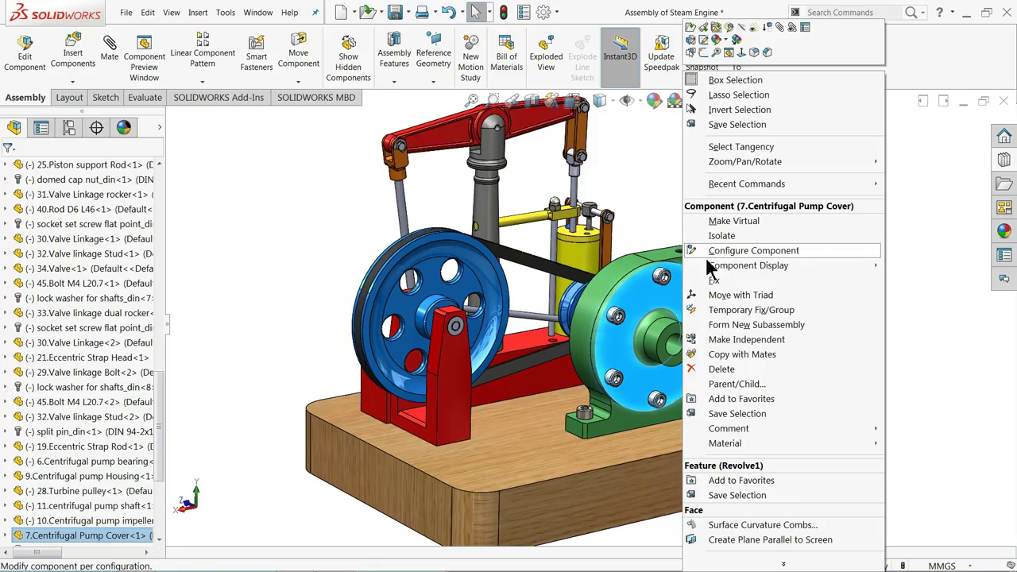
click(755, 40)
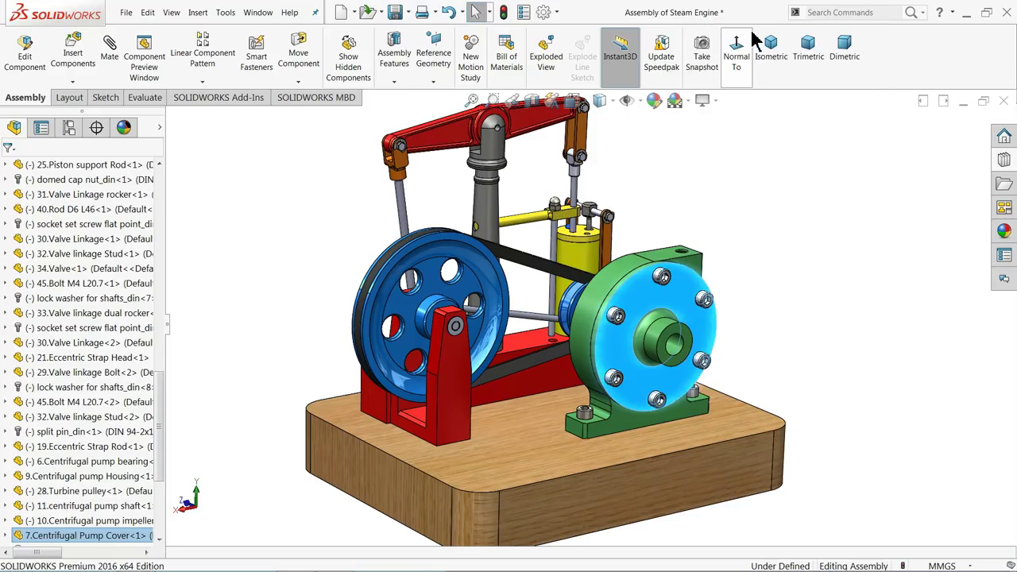
Turn the large pulley back and forth to watch the impeller through the transparent cover
click(480, 273)
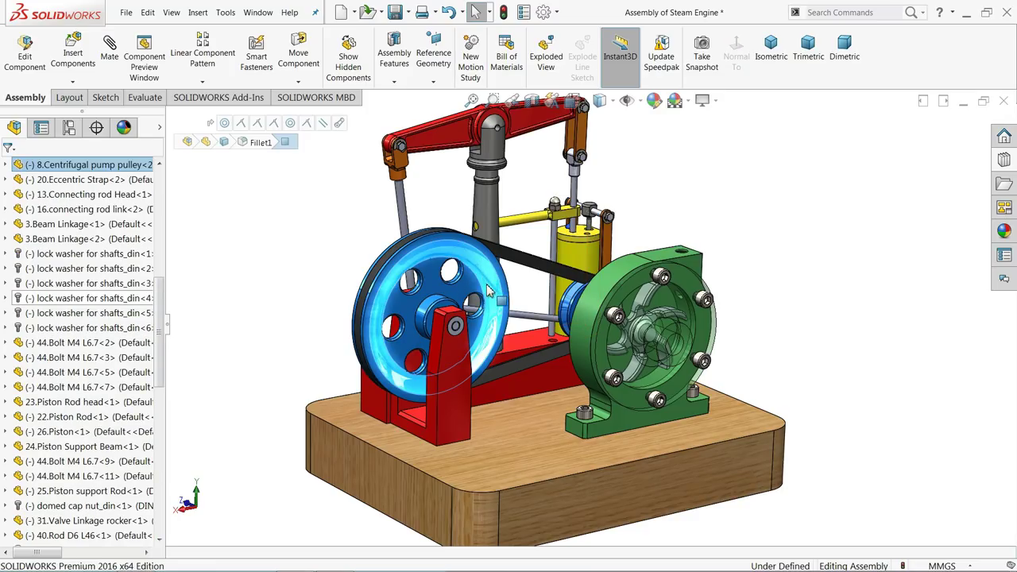
drag(479, 273, 481, 344)
drag(379, 358, 454, 278)
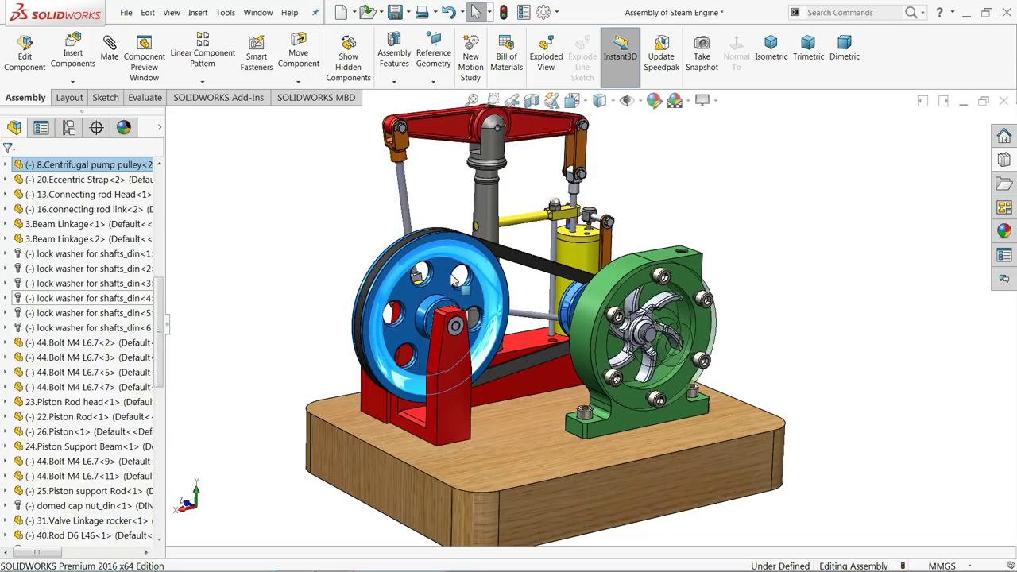
drag(448, 368, 380, 345)
mouse_move(437, 253)
mouse_down()
mouse_move(408, 266)
mouse_move(387, 376)
mouse_move(406, 382)
mouse_move(389, 295)
mouse_move(413, 270)
mouse_move(449, 262)
mouse_up()
click(347, 227)
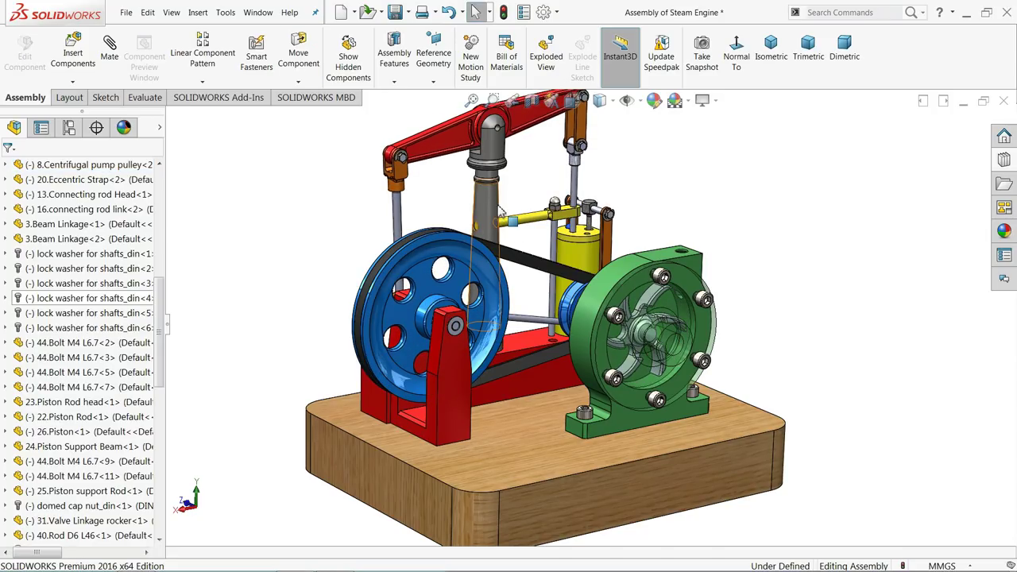
Recolour the whole column part dark grey, RGB 64, 64, 64, and save the assembly
click(491, 208)
right_click(493, 208)
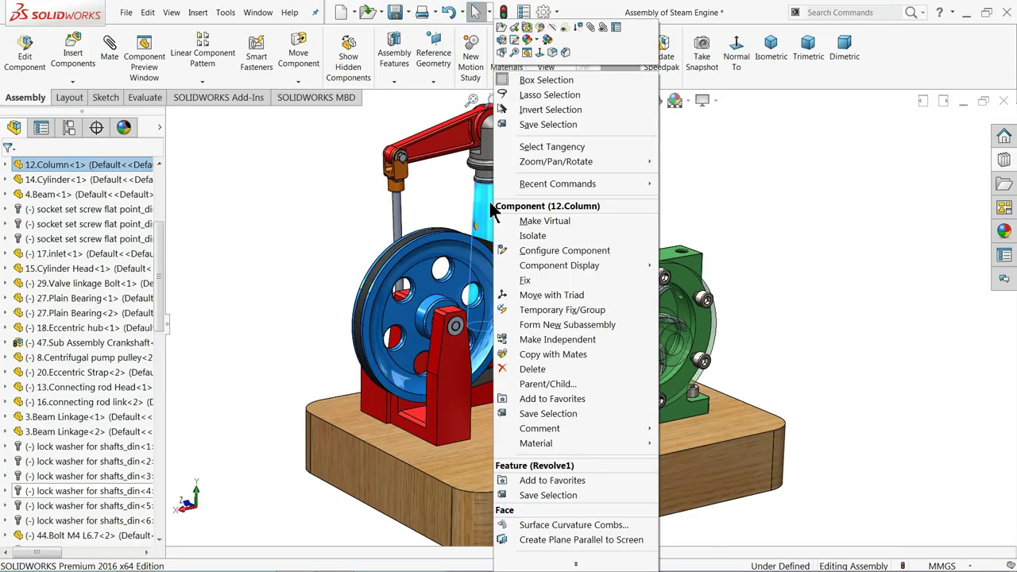
click(503, 40)
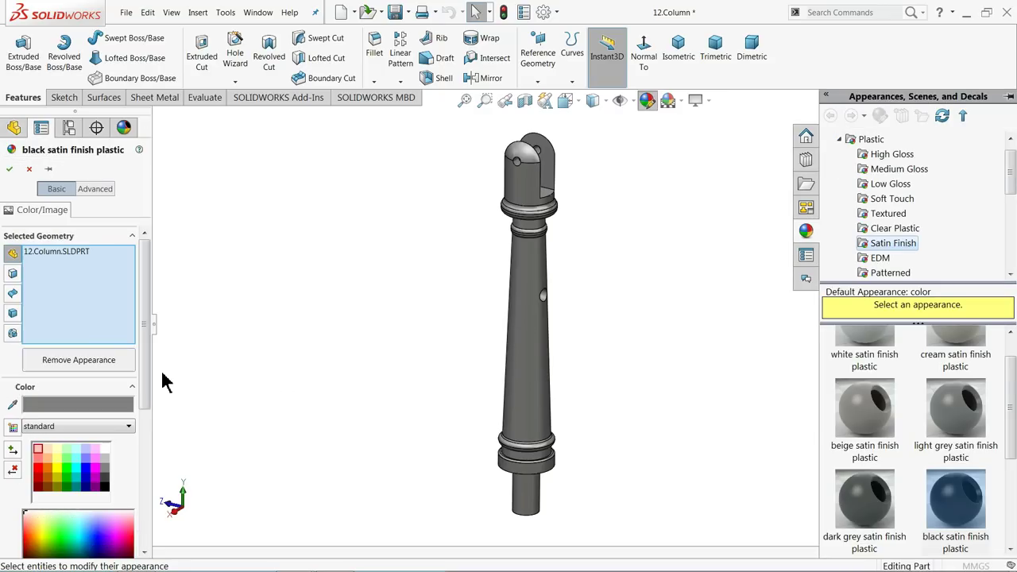
scroll(135, 373, down, 4)
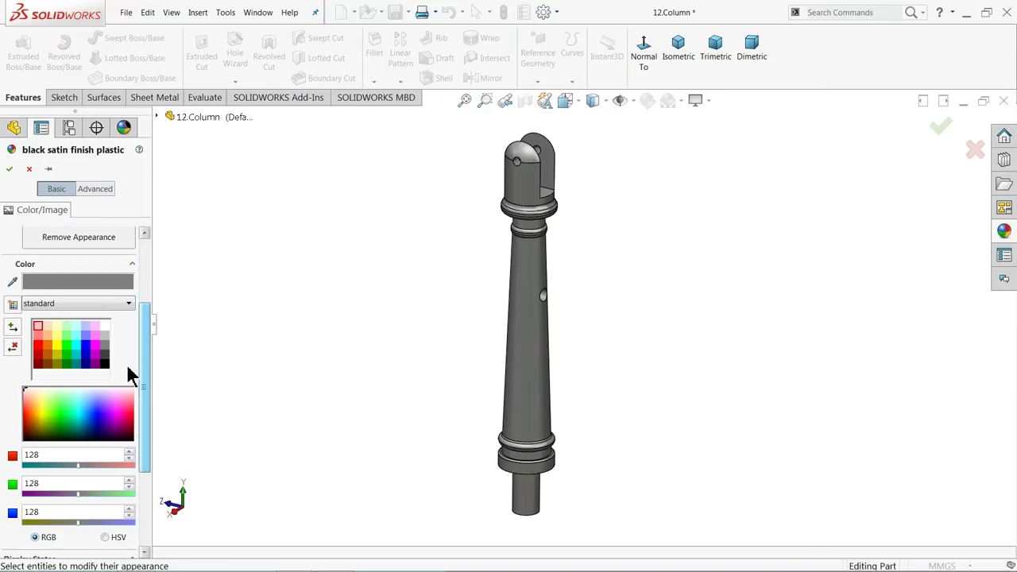
click(105, 357)
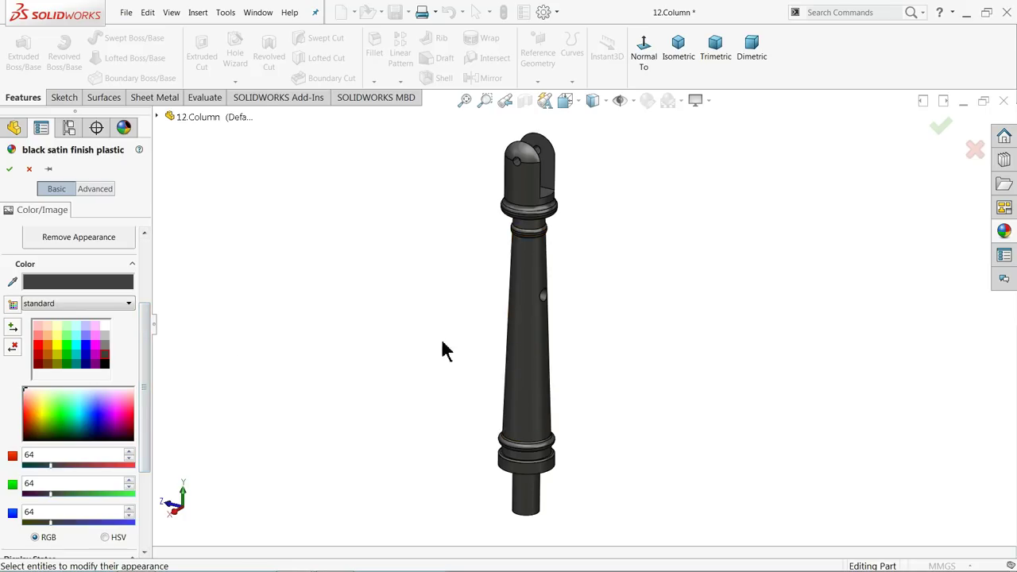
click(9, 169)
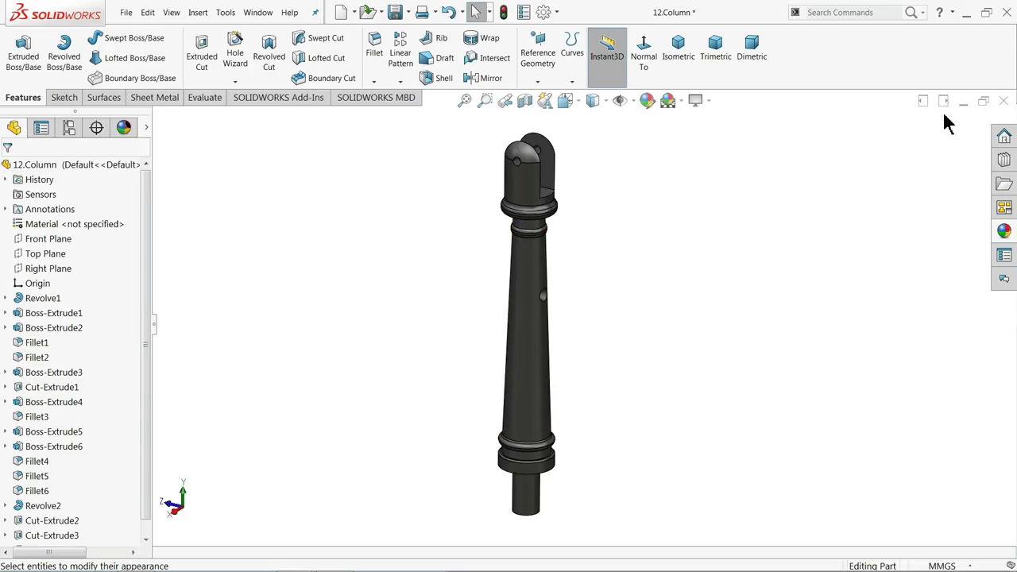
key(ctrl+Tab)
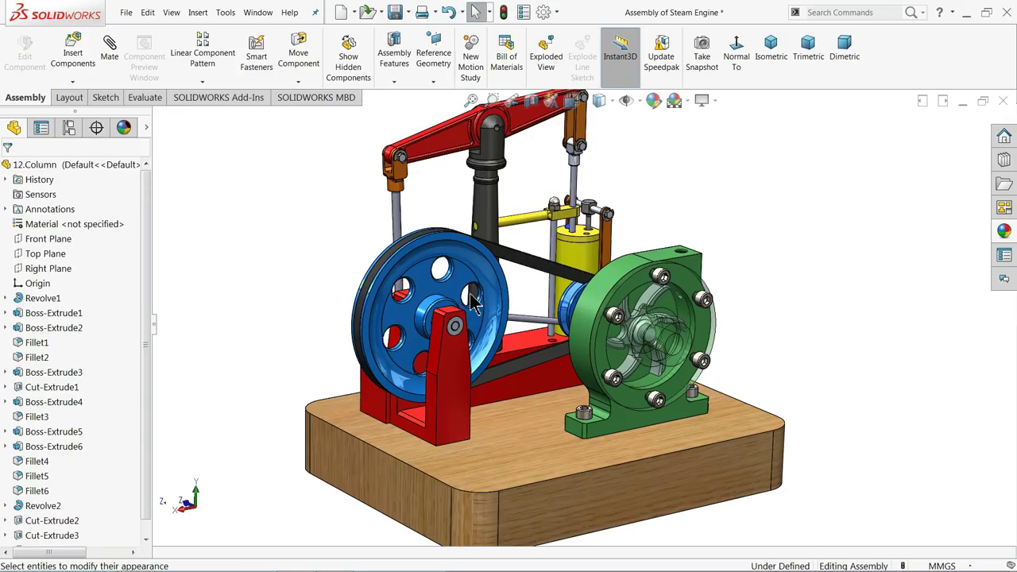
click(396, 15)
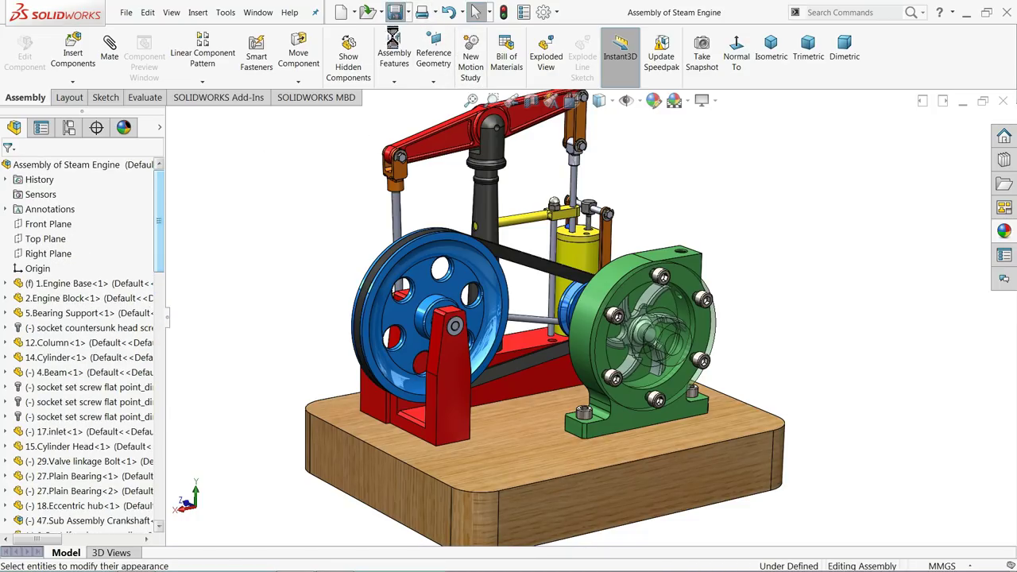
Make the centrifugal pump housing transparent from the cylinder side of the engine
scroll(559, 318, down, 3)
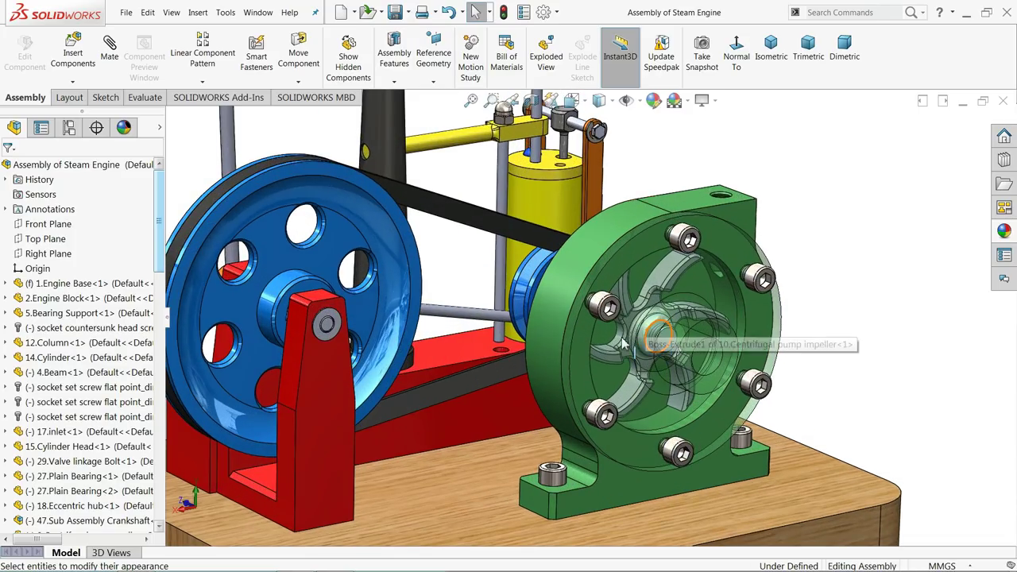
scroll(559, 318, up, 5)
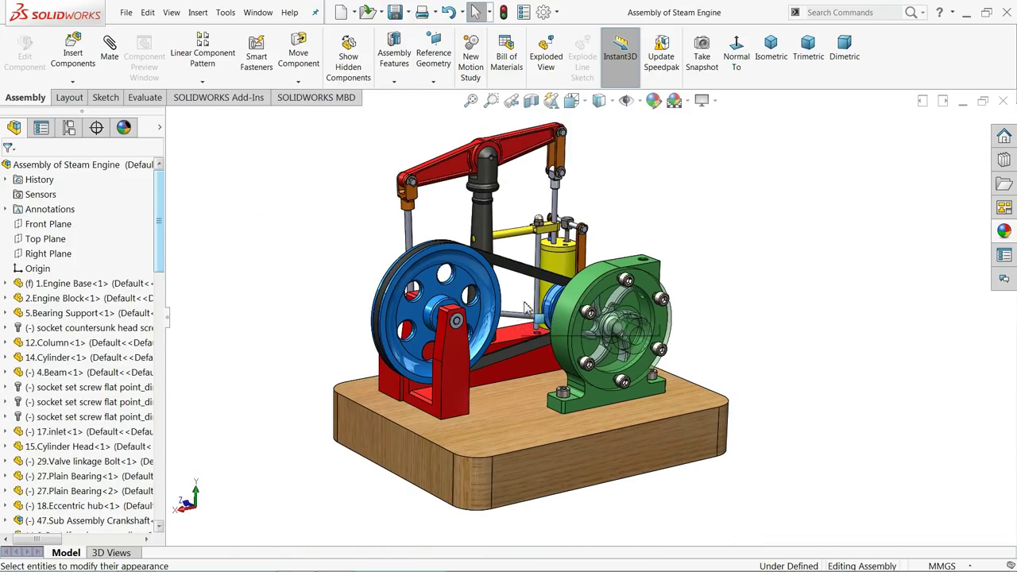
scroll(551, 273, down, 1)
scroll(542, 307, up, 1)
middle_drag(543, 310, 757, 366)
scroll(650, 368, up, 1)
scroll(604, 381, down, 2)
middle_click(574, 347)
mouse_move(574, 347)
middle_down()
mouse_move(593, 338)
mouse_move(572, 336)
middle_up()
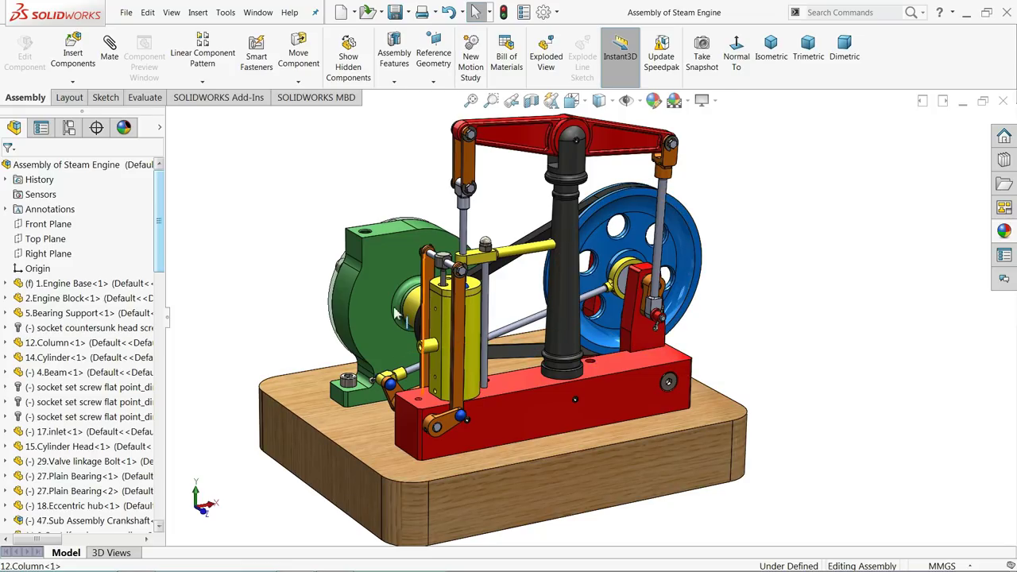
click(379, 295)
click(380, 295)
right_click(392, 253)
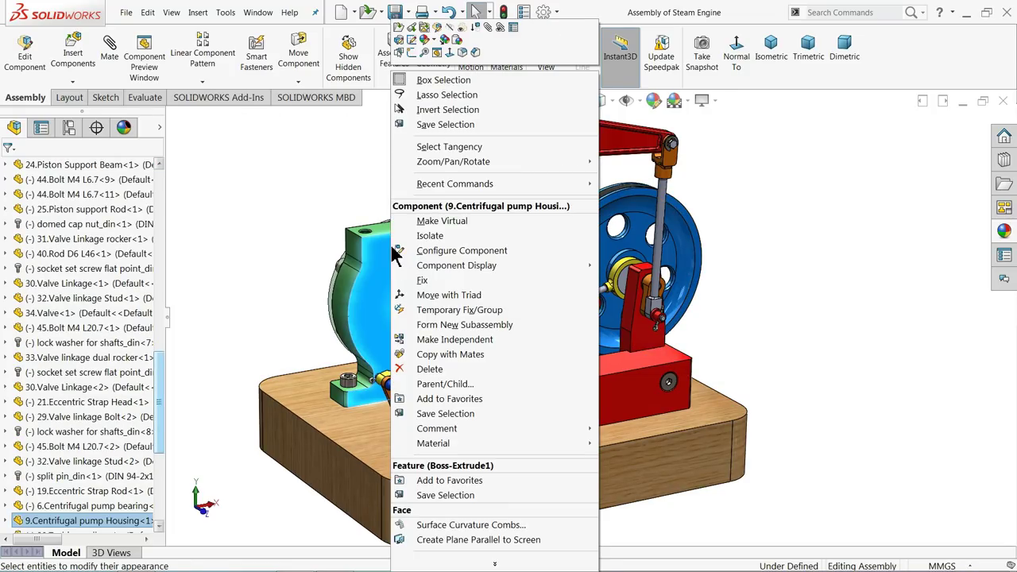
click(465, 30)
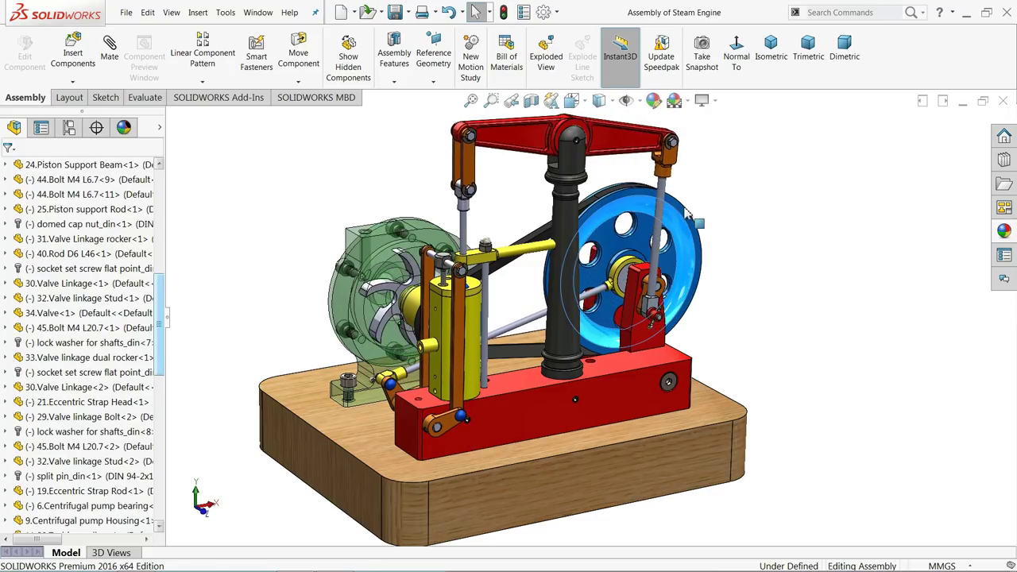
Turn the large pulley to check the linkages, the cylinder inlet area and the impeller inside the transparent housing
mouse_move(585, 312)
mouse_down()
mouse_move(624, 332)
mouse_move(652, 326)
mouse_move(692, 271)
mouse_move(676, 309)
mouse_move(601, 318)
mouse_up()
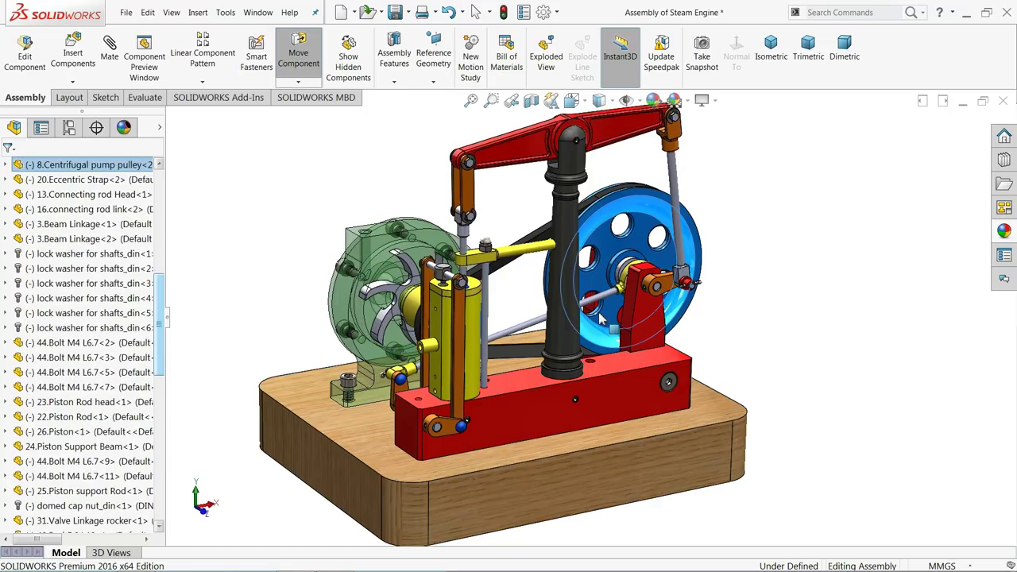
key(Escape)
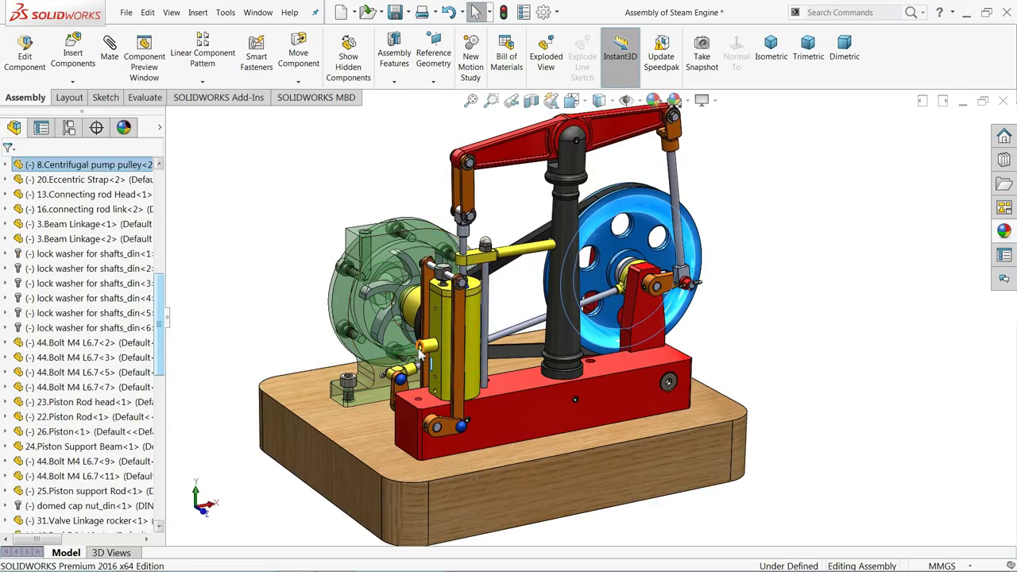
click(426, 354)
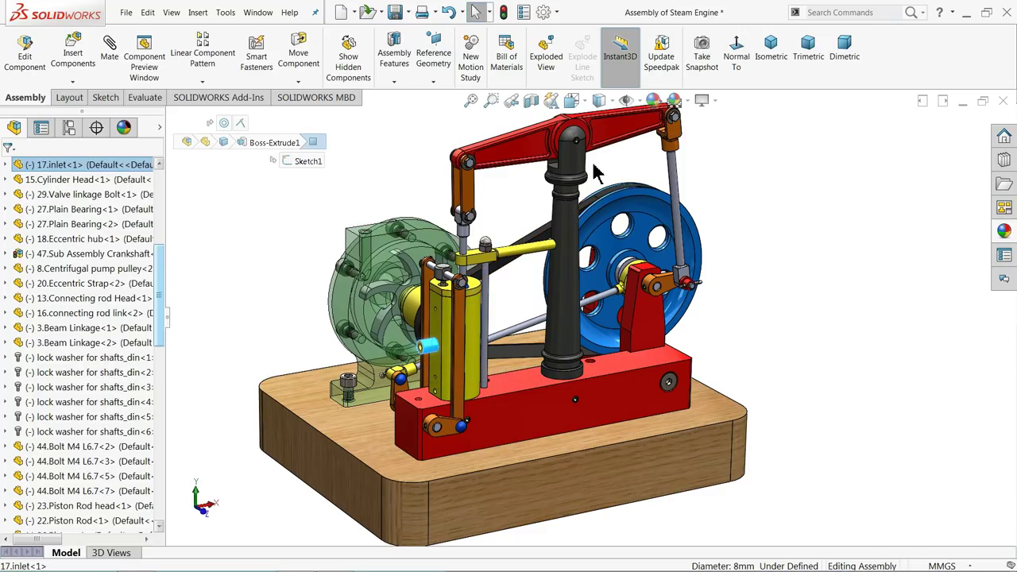
click(636, 209)
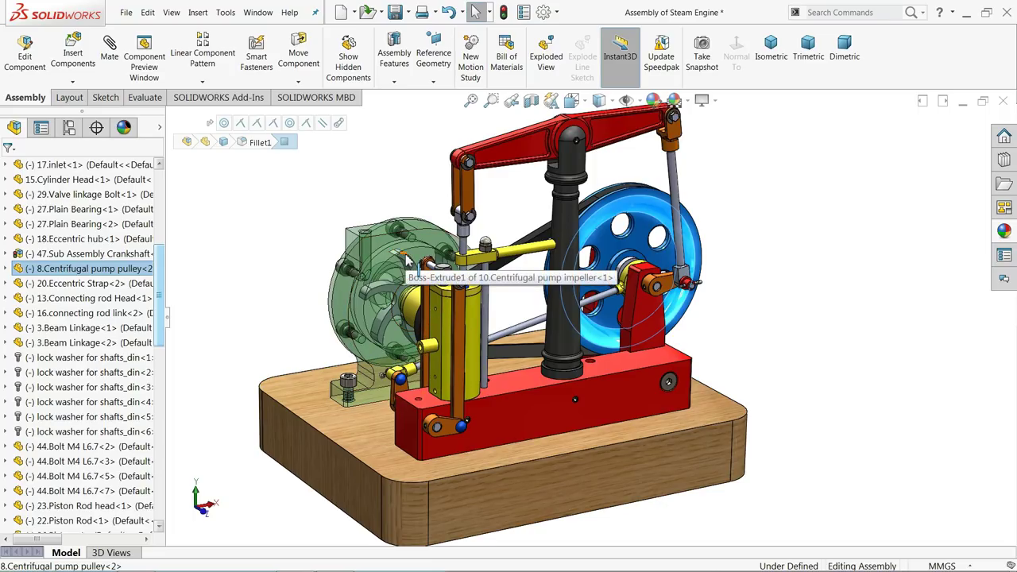
click(342, 199)
Rebuild the steam engine assembly
drag(157, 254, 159, 182)
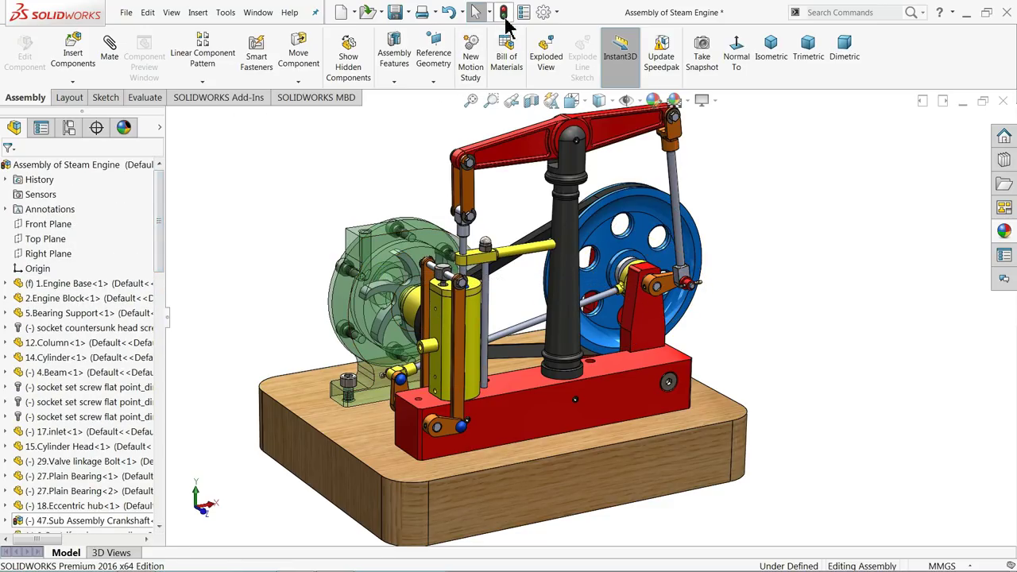
click(509, 12)
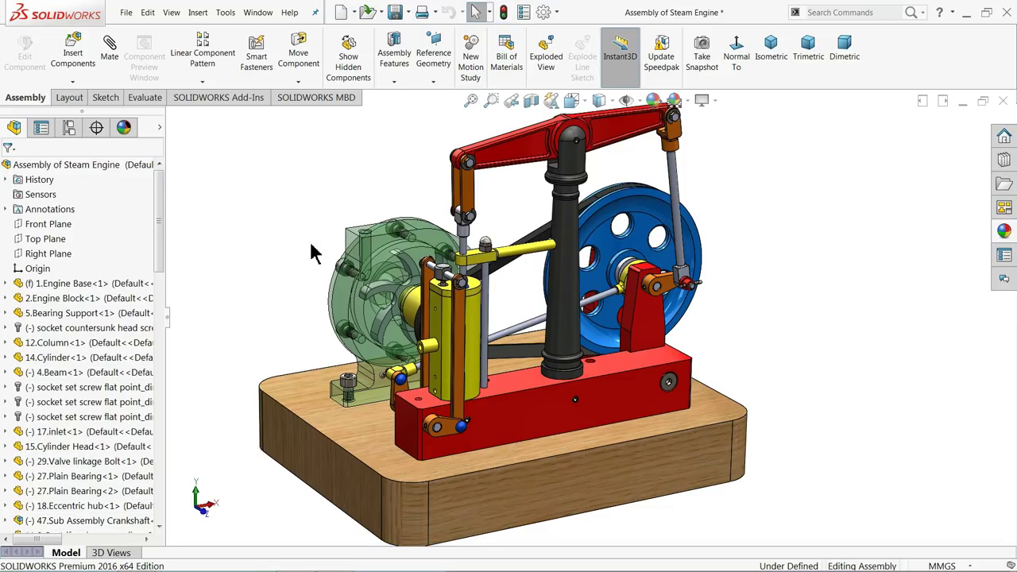
mouse_move(397, 253)
middle_down()
mouse_move(407, 248)
mouse_move(393, 256)
middle_up()
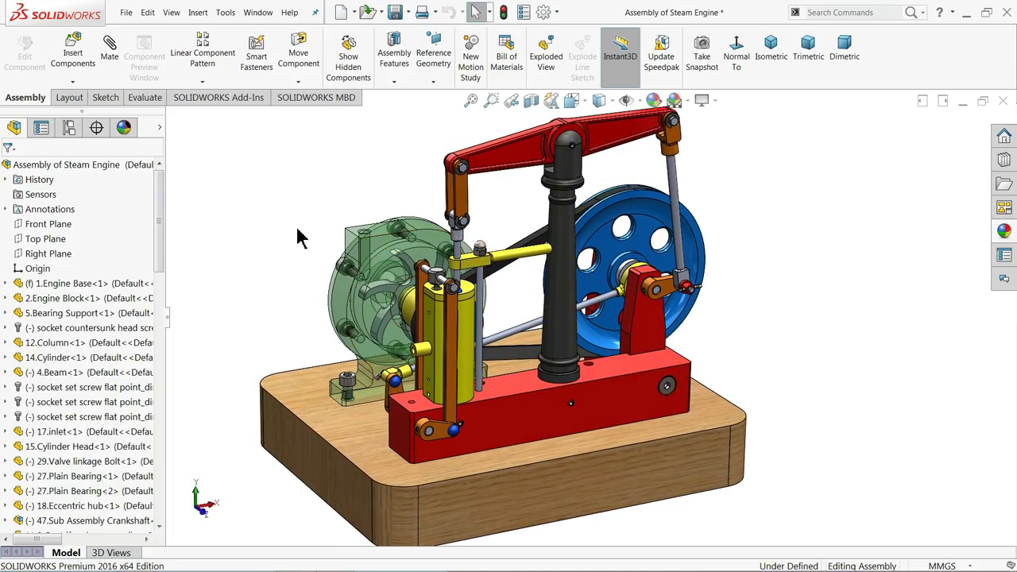
Examine the assembly from the pump side, with the impeller, belt and both pulleys in view
middle_drag(287, 227, 386, 282)
scroll(383, 278, up, 3)
scroll(372, 271, down, 3)
scroll(367, 268, up, 1)
scroll(367, 270, down, 2)
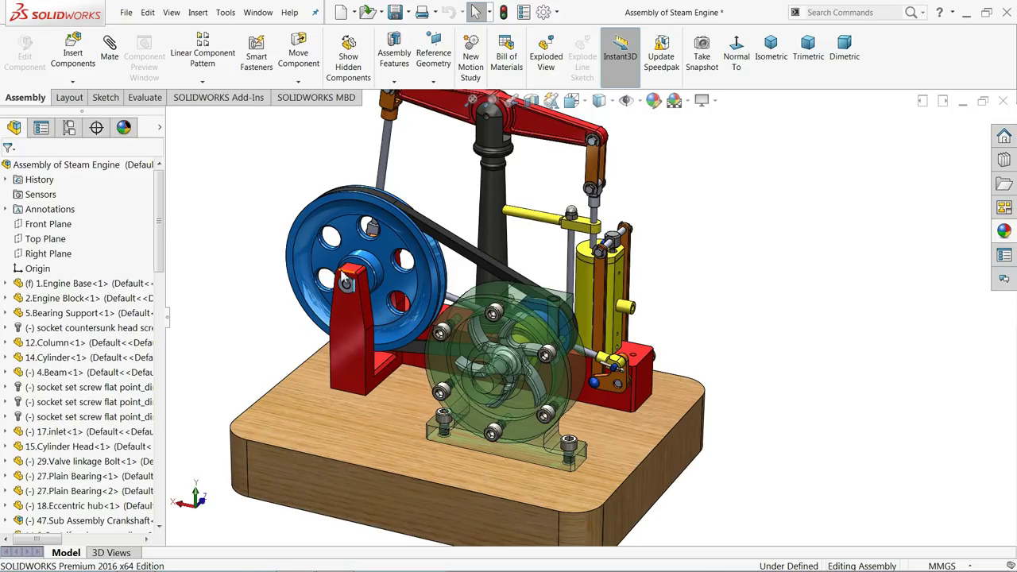
right_click(252, 178)
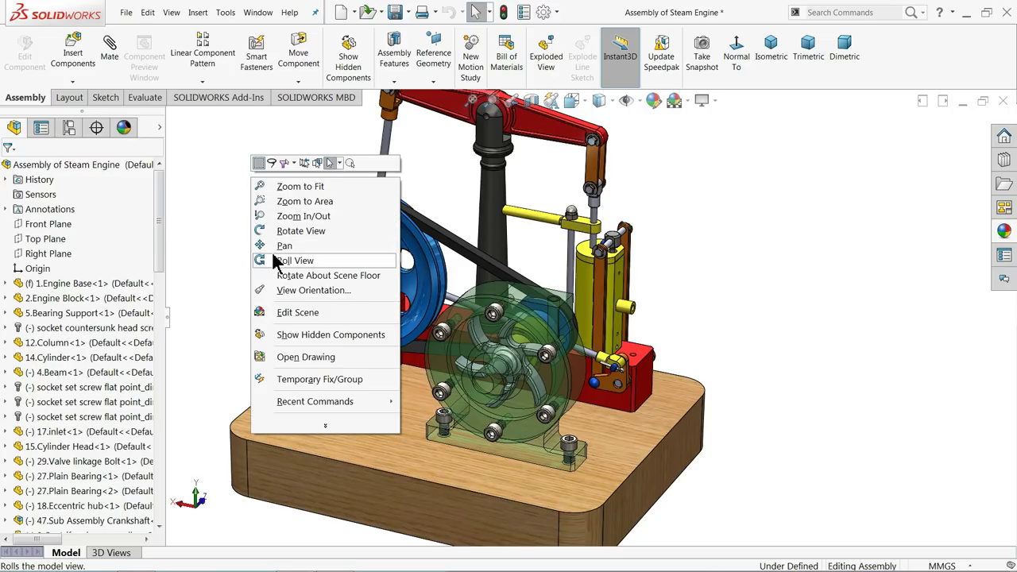
click(266, 216)
mouse_move(262, 217)
mouse_down()
mouse_move(254, 237)
mouse_move(262, 233)
mouse_up()
right_click(253, 219)
click(281, 226)
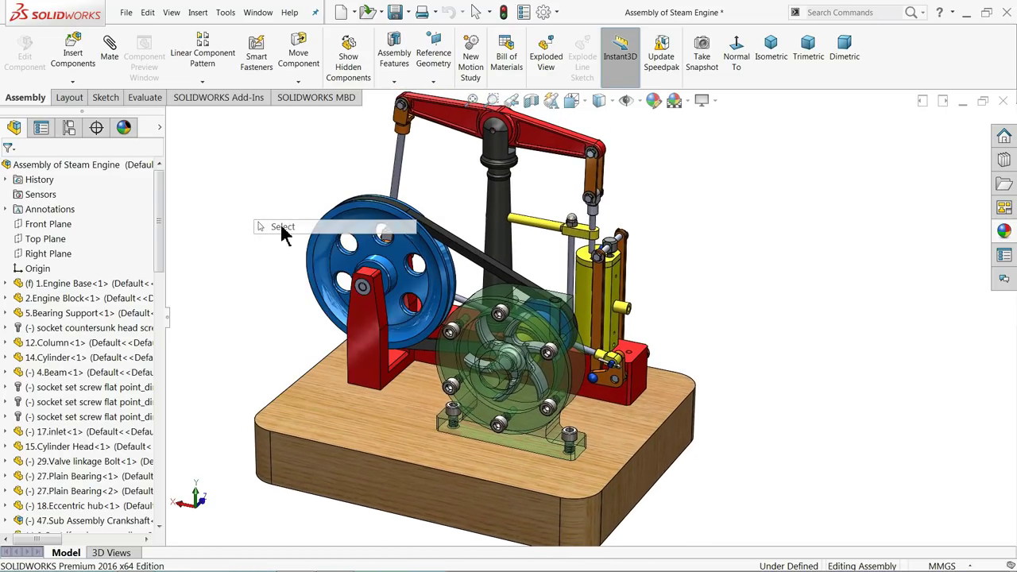
Turn the large pulley to a new position and save the assembly
drag(415, 155, 266, 199)
click(259, 219)
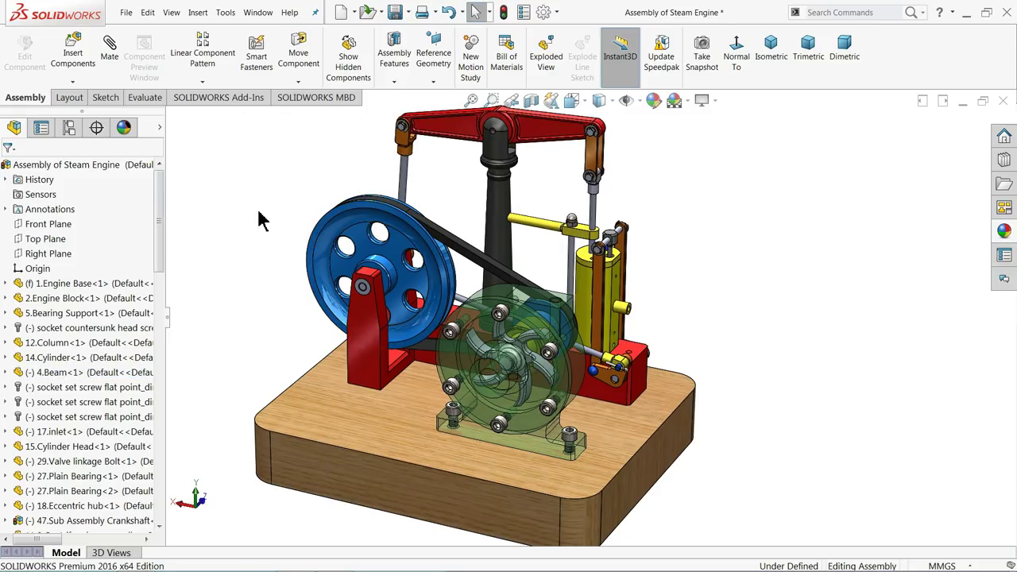
click(395, 12)
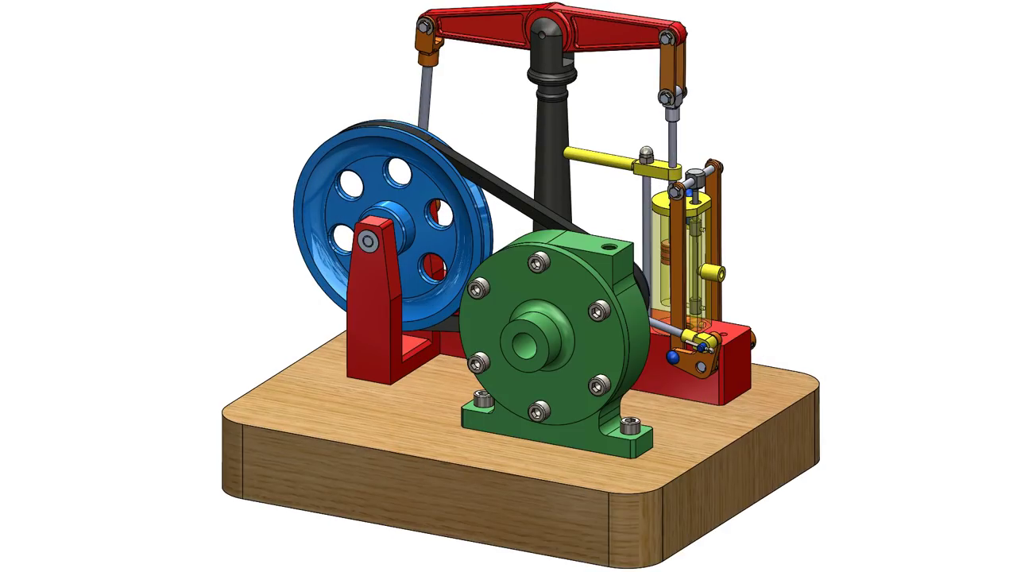